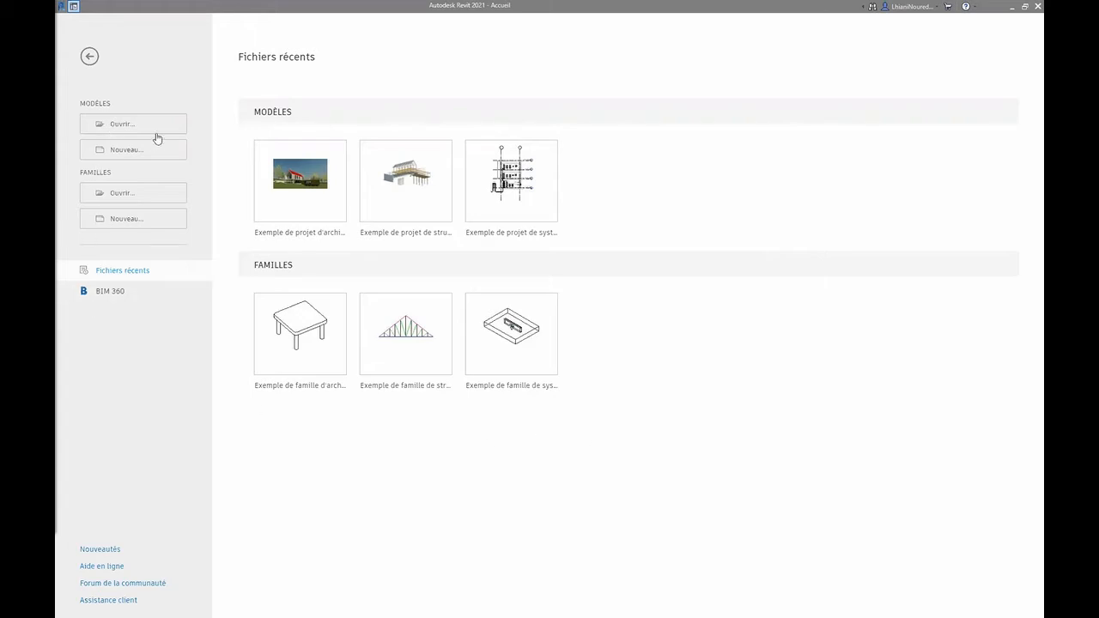
- Create a new project from the Gabarit de systèmes template
{"action": "left_click", "coordinate": [120, 150]}
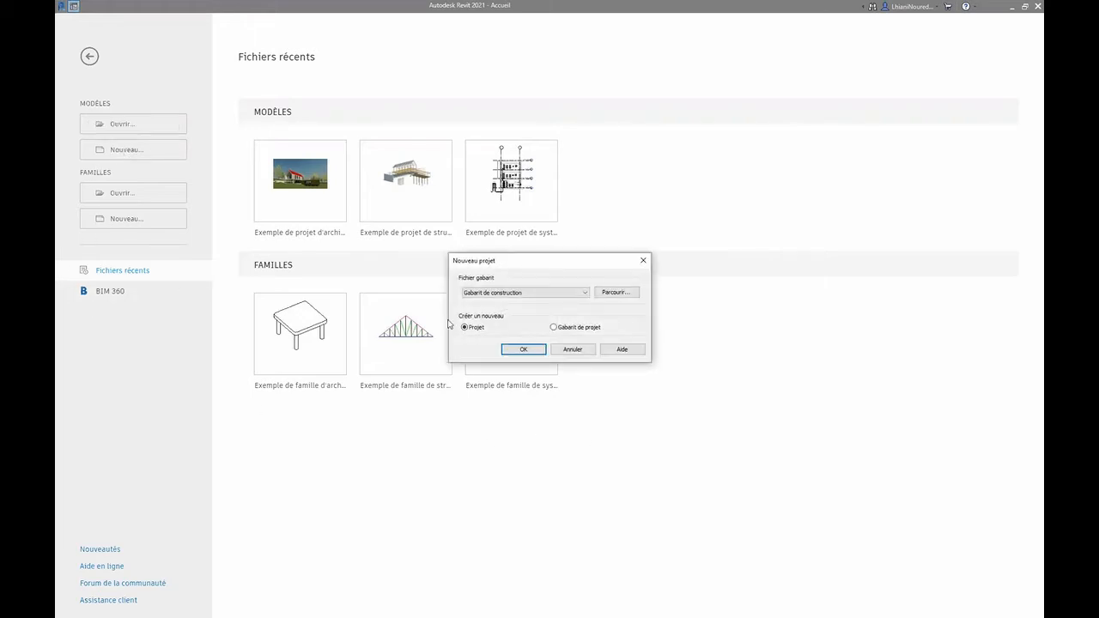
{"action": "left_click", "coordinate": [504, 299]}
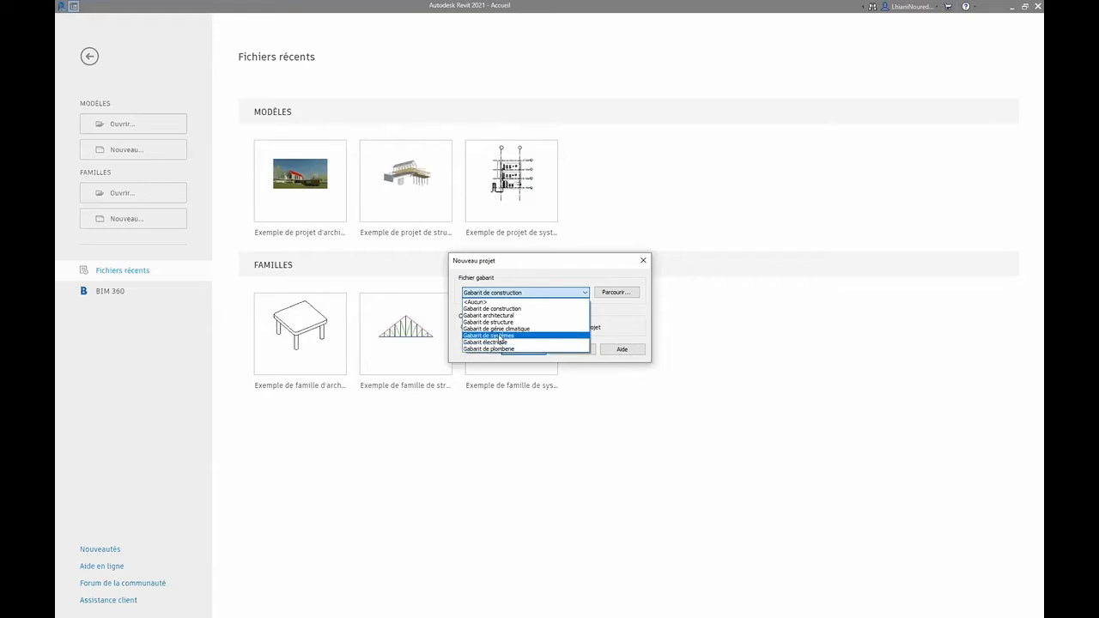
{"action": "left_click", "coordinate": [501, 337]}
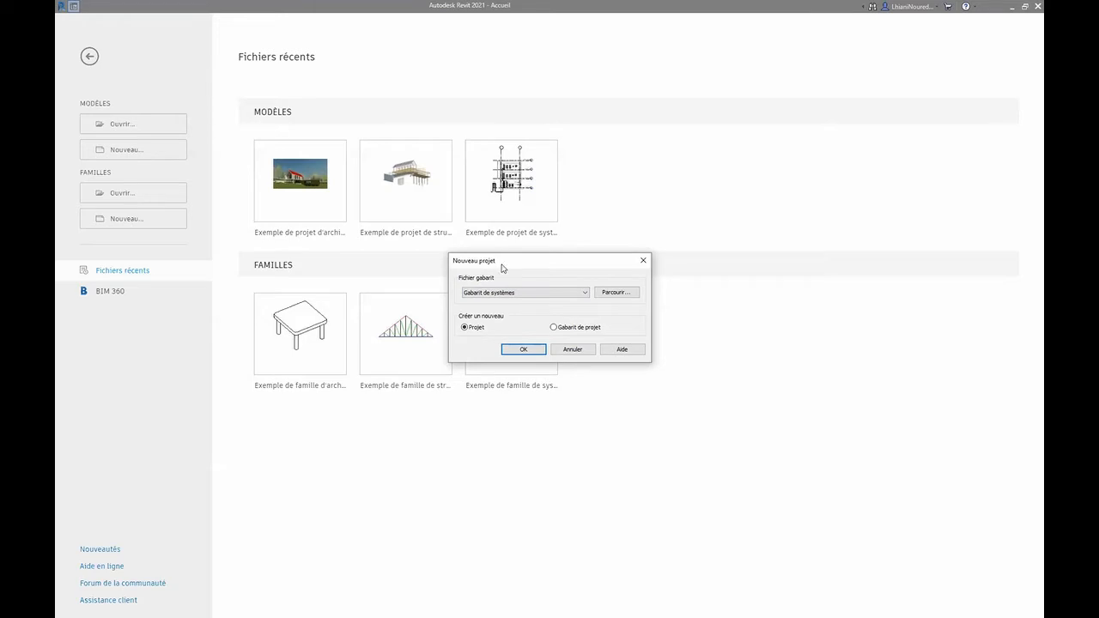
{"action": "left_click", "coordinate": [522, 350]}
{"action": "left_click", "coordinate": [522, 351]}
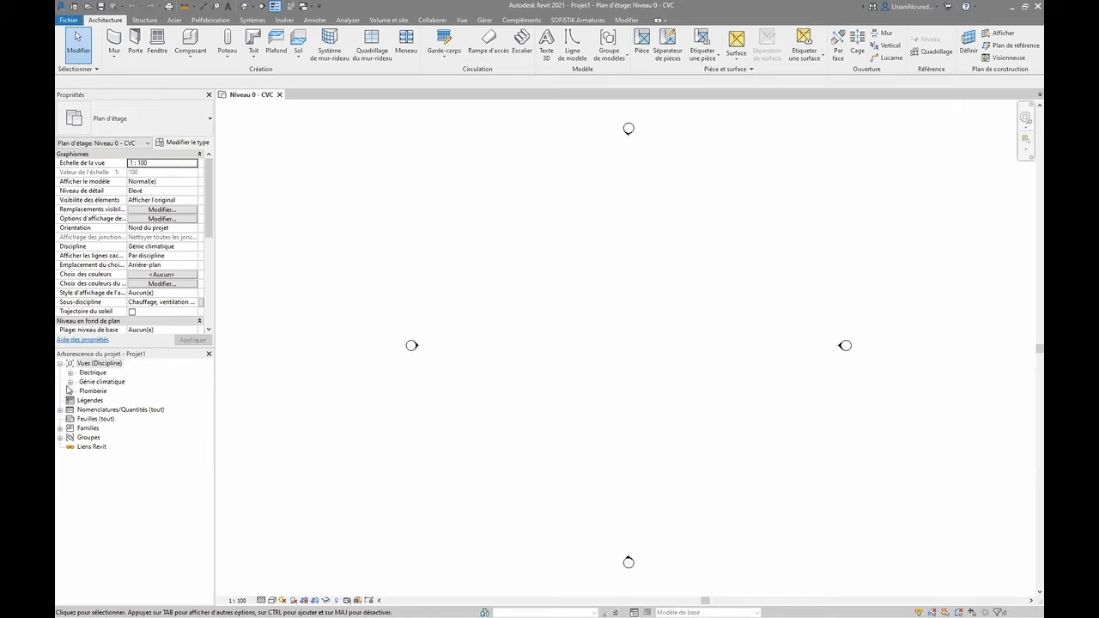
- Expand the Génie climatique views down to the floor plans under Chauffage, ventilation et air conditionné
{"action": "left_click", "coordinate": [72, 386]}
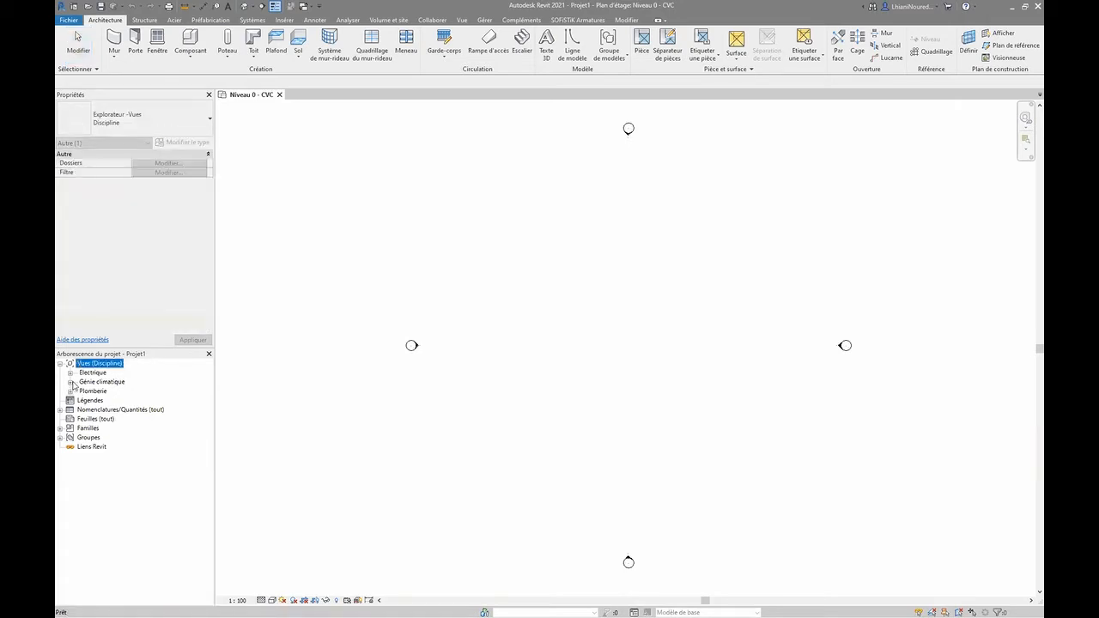
{"action": "left_click", "coordinate": [70, 383]}
{"action": "left_click", "coordinate": [80, 391]}
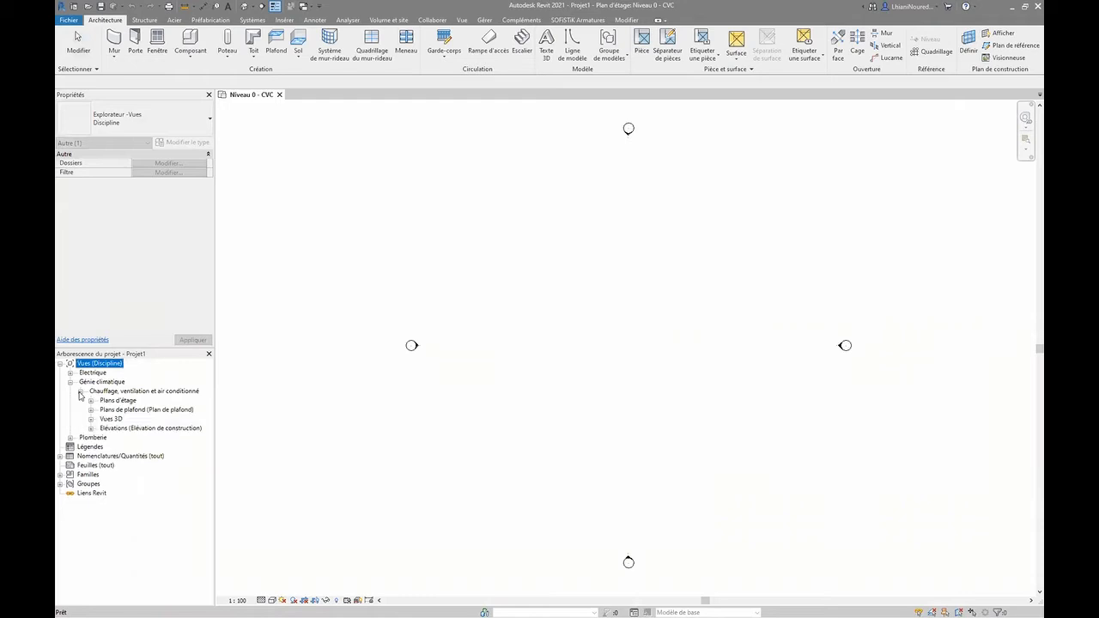
{"action": "left_click", "coordinate": [90, 401]}
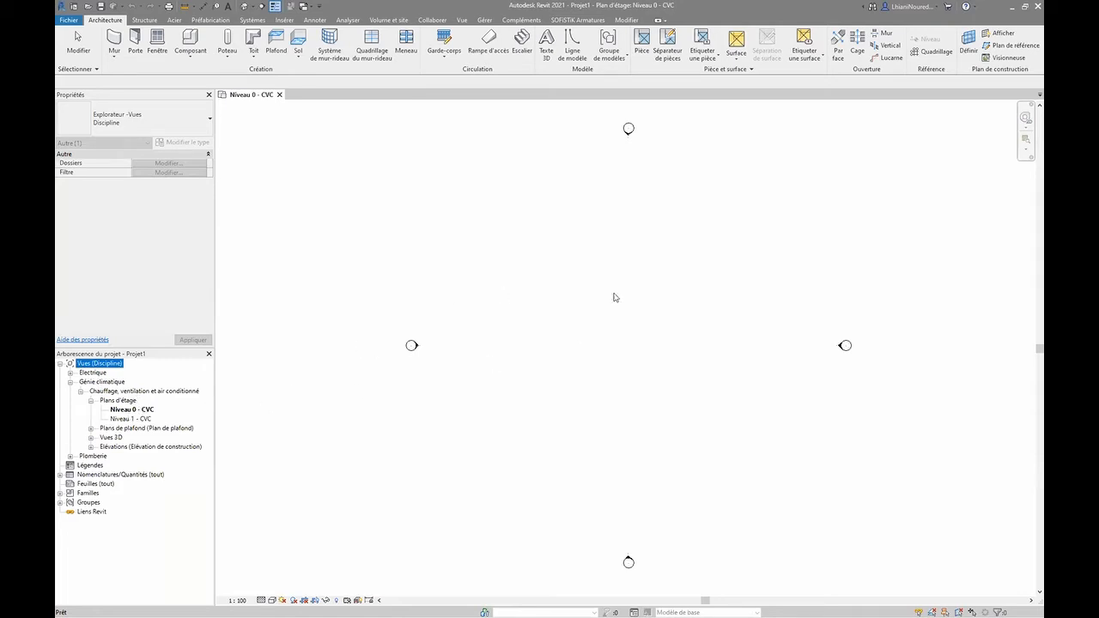
{"action": "left_click_drag", "start_coordinate": [648, 338], "coordinate": [560, 256]}
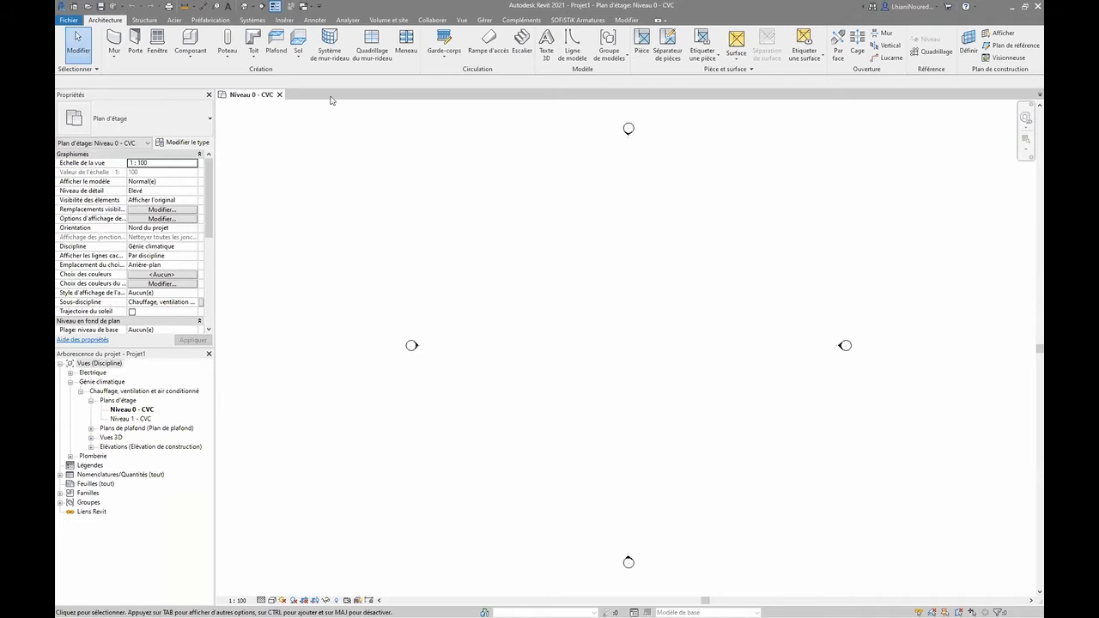
- Link the Revit file Modele Archi.rvt from the Demo RVT folder, positioned internal origin to internal origin
{"action": "left_click", "coordinate": [283, 21]}
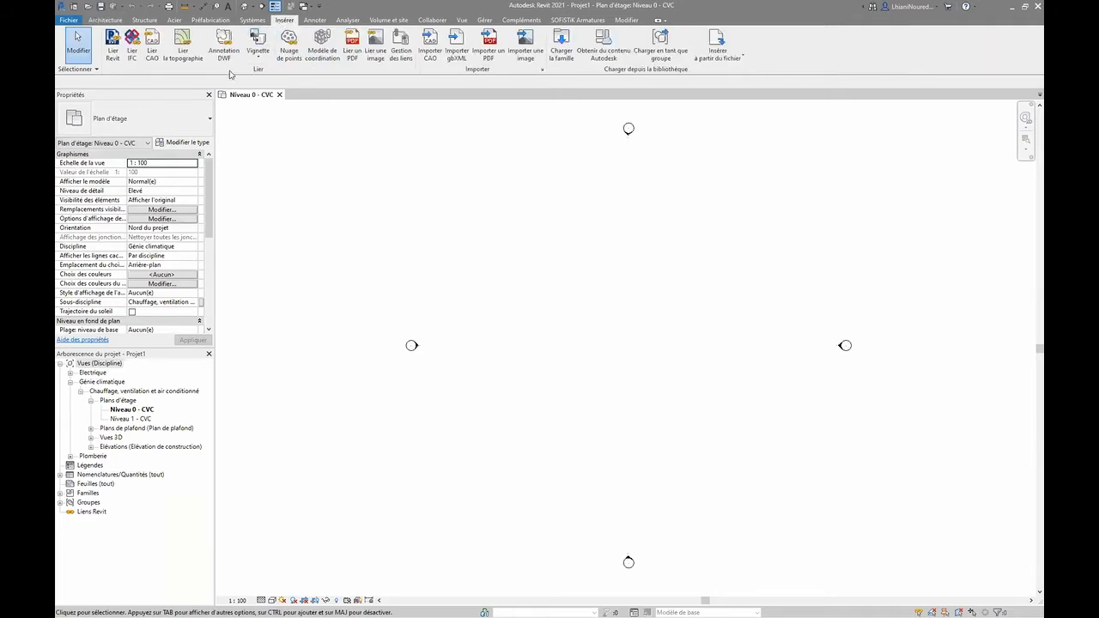
{"action": "left_click", "coordinate": [114, 48]}
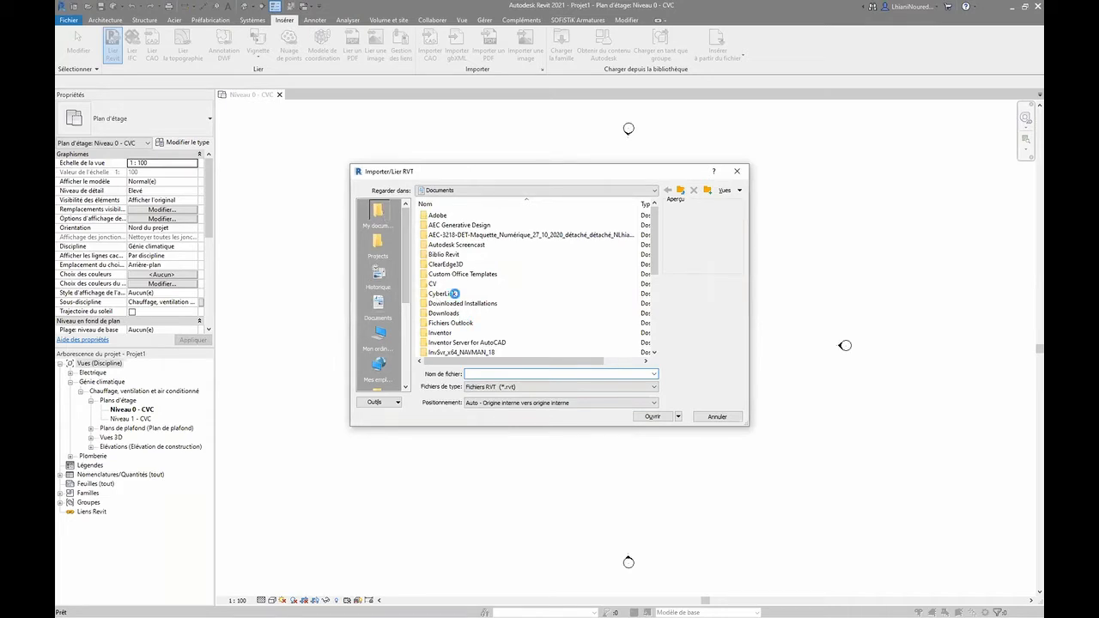
{"action": "scroll", "coordinate": [452, 294], "scroll_direction": "down", "scroll_amount": 5}
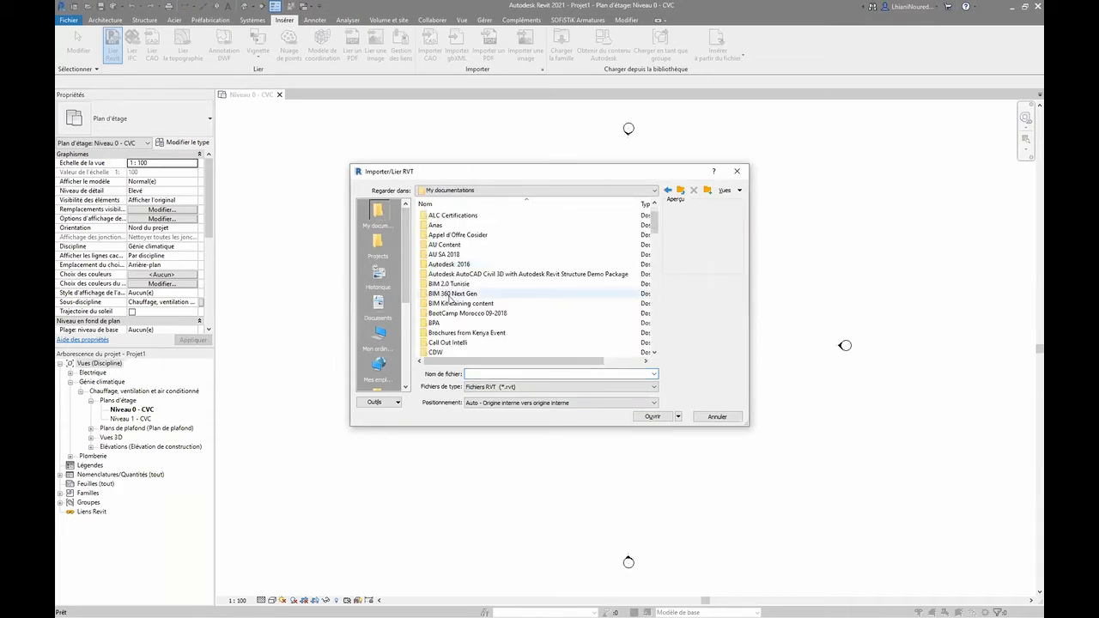
{"action": "double_click", "coordinate": [445, 305]}
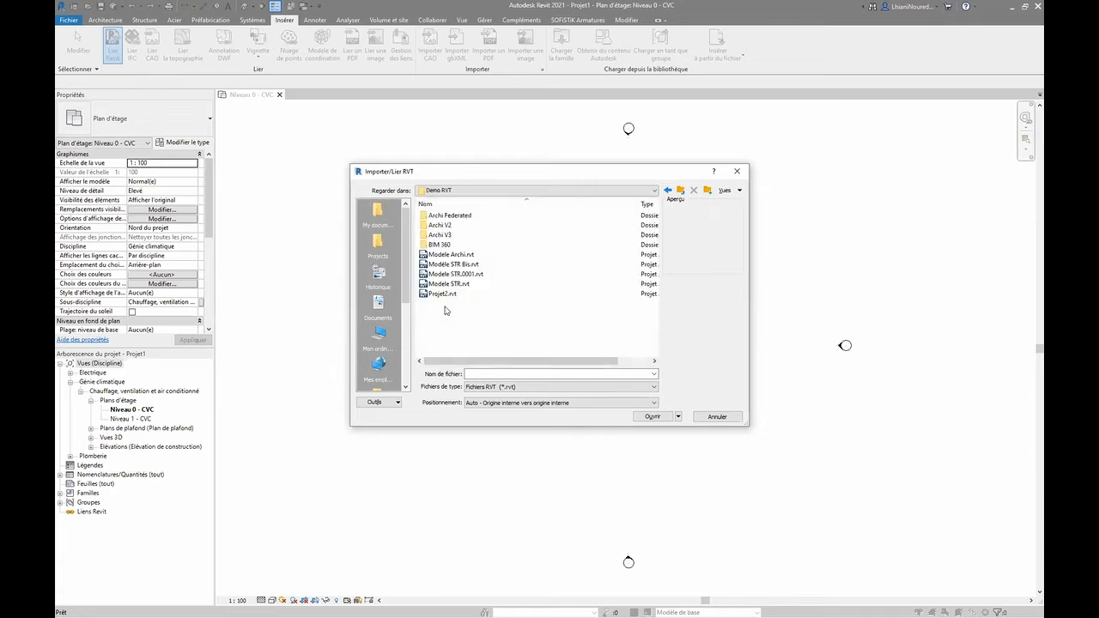
{"action": "left_click", "coordinate": [451, 254]}
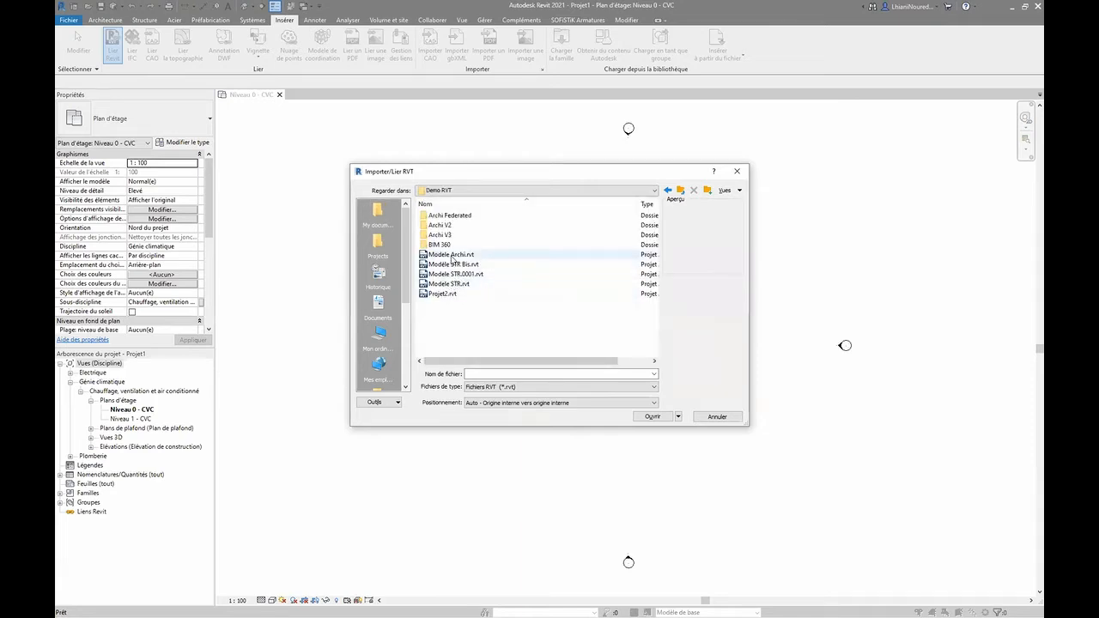
{"action": "left_click", "coordinate": [651, 417]}
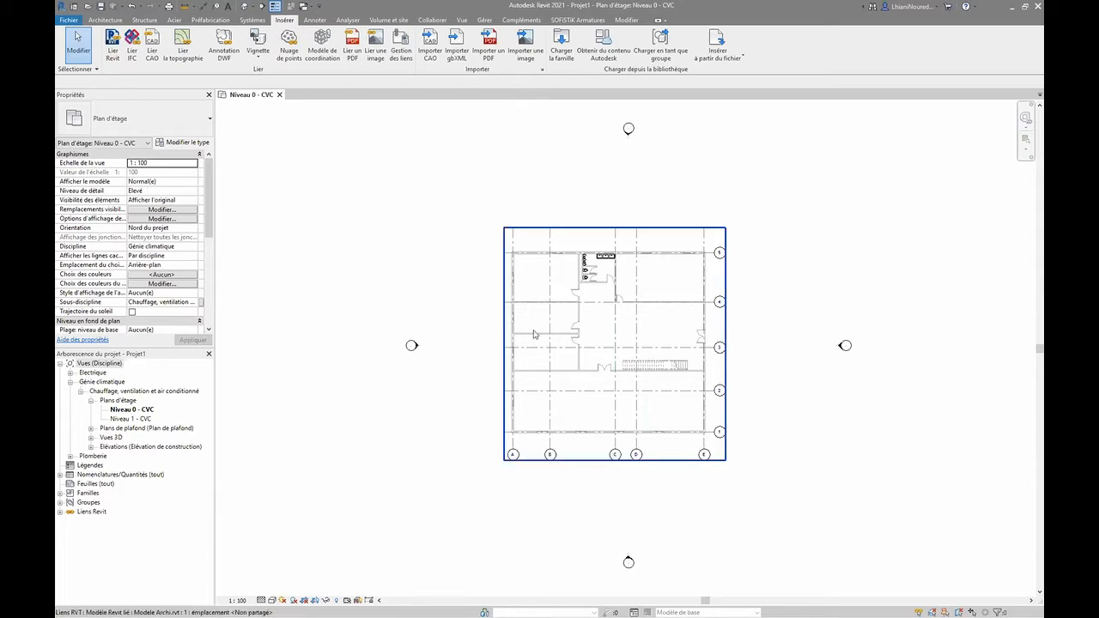
- Inspect the linked building in the 3D view and return to the Niveau 0 - CVC plan
{"action": "left_click", "coordinate": [246, 8]}
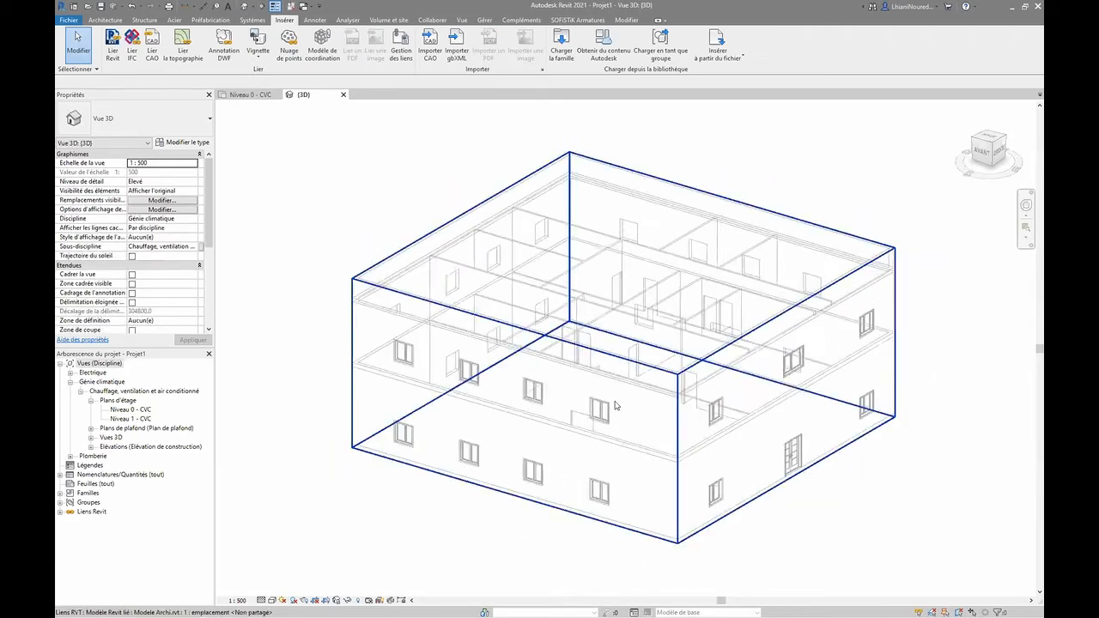
{"action": "middle_click_drag", "start_coordinate": [710, 502], "coordinate": [549, 483], "text": "shift"}
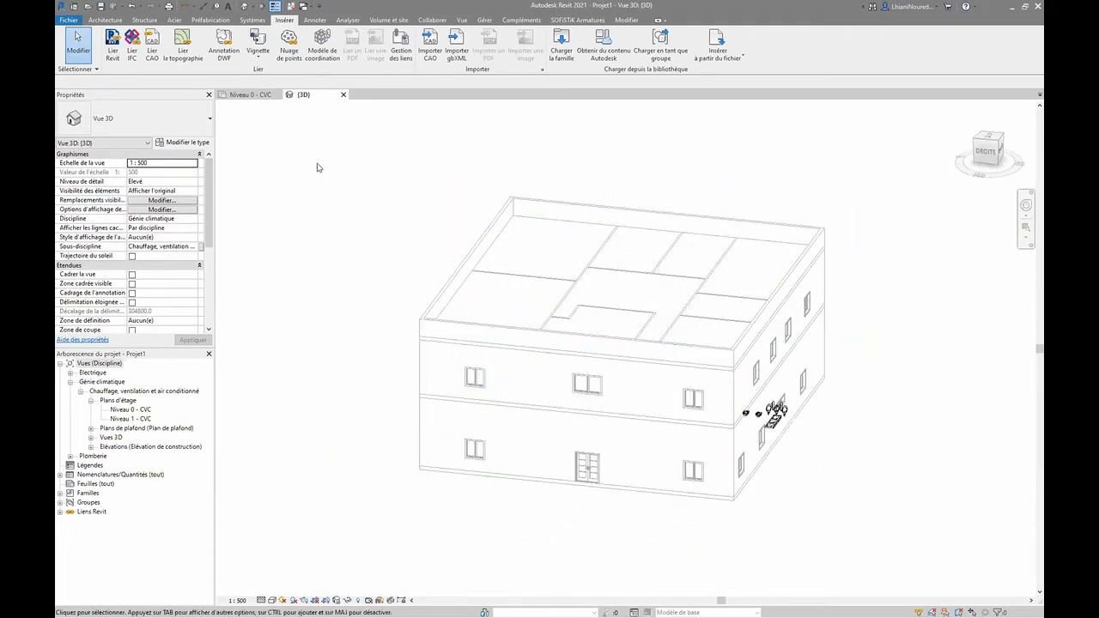
{"action": "left_click", "coordinate": [252, 97]}
- Examine the toilets, urinals and washbasins of the linked model's restroom between grids B and C in the plan
{"action": "scroll", "coordinate": [609, 261], "scroll_direction": "up", "scroll_amount": 6}
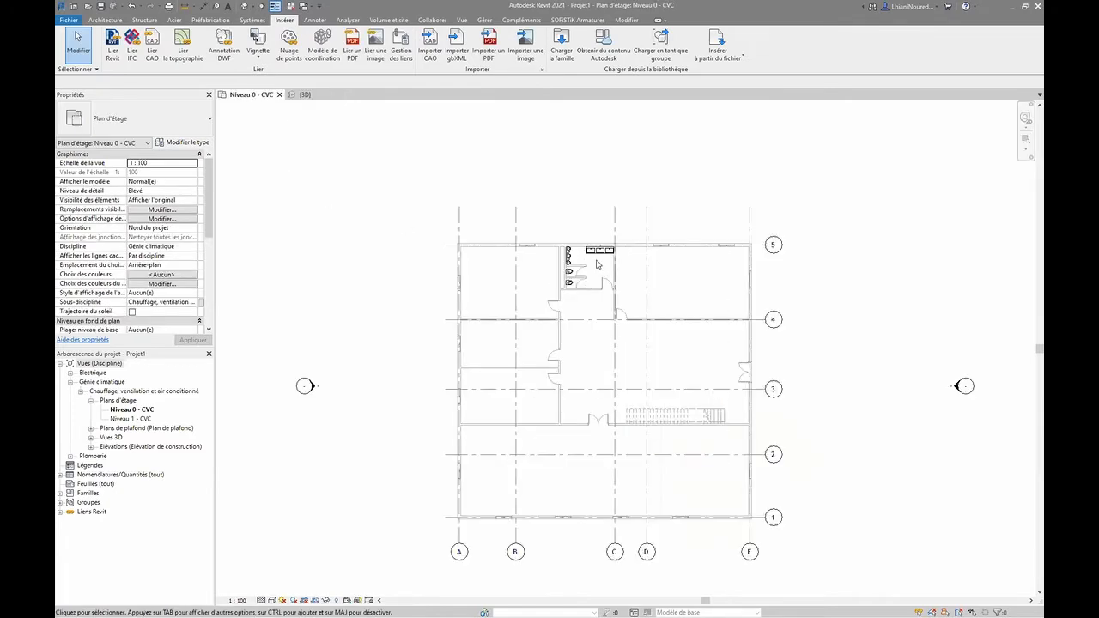
{"action": "scroll", "coordinate": [544, 277], "scroll_direction": "up", "scroll_amount": 3}
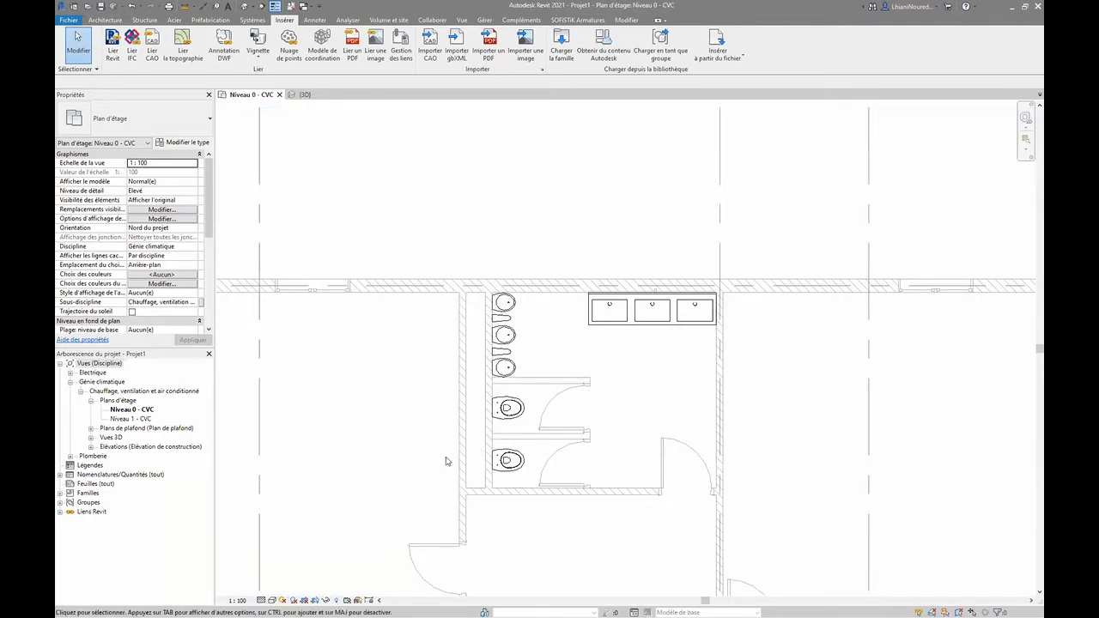
{"action": "scroll", "coordinate": [622, 292], "scroll_direction": "down", "scroll_amount": 1}
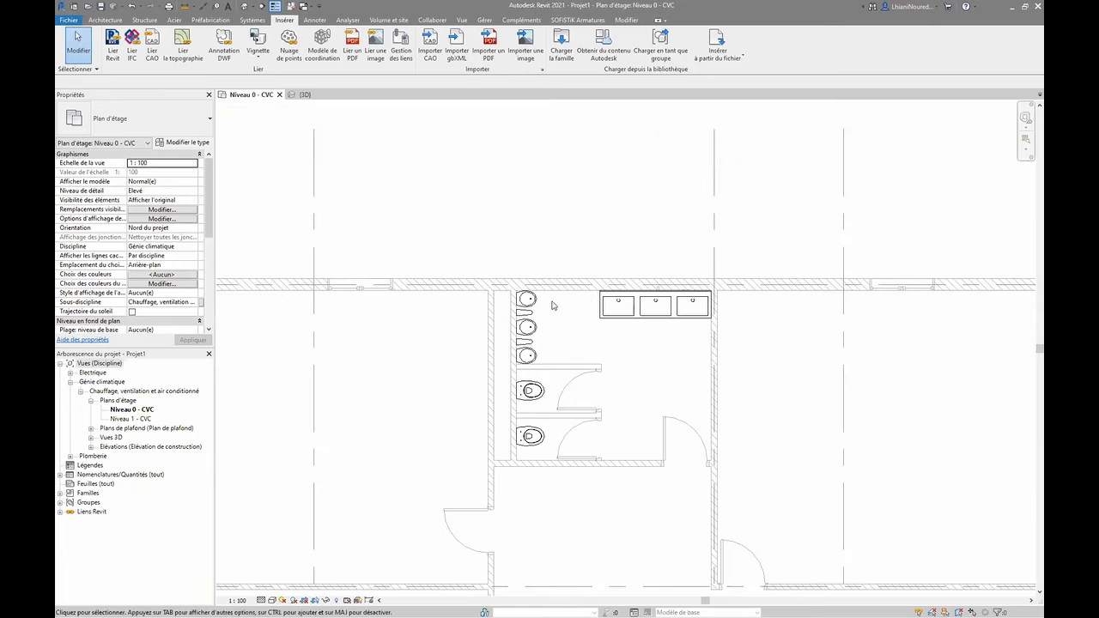
{"action": "scroll", "coordinate": [550, 302], "scroll_direction": "up", "scroll_amount": 2}
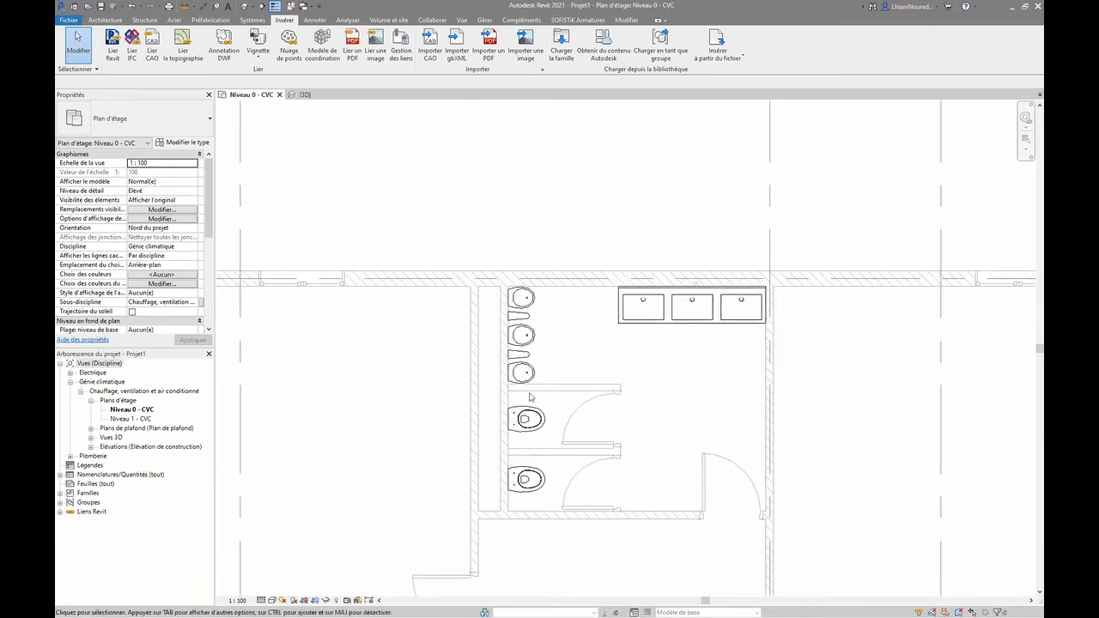
{"action": "scroll", "coordinate": [528, 333], "scroll_direction": "up", "scroll_amount": 3}
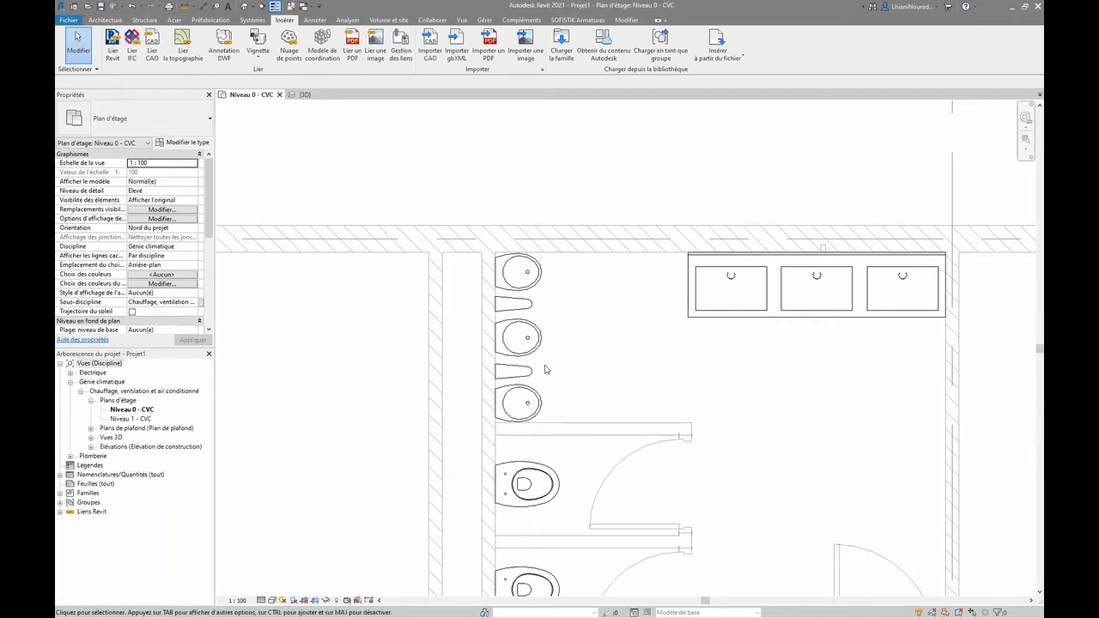
{"action": "scroll", "coordinate": [545, 369], "scroll_direction": "down", "scroll_amount": 5}
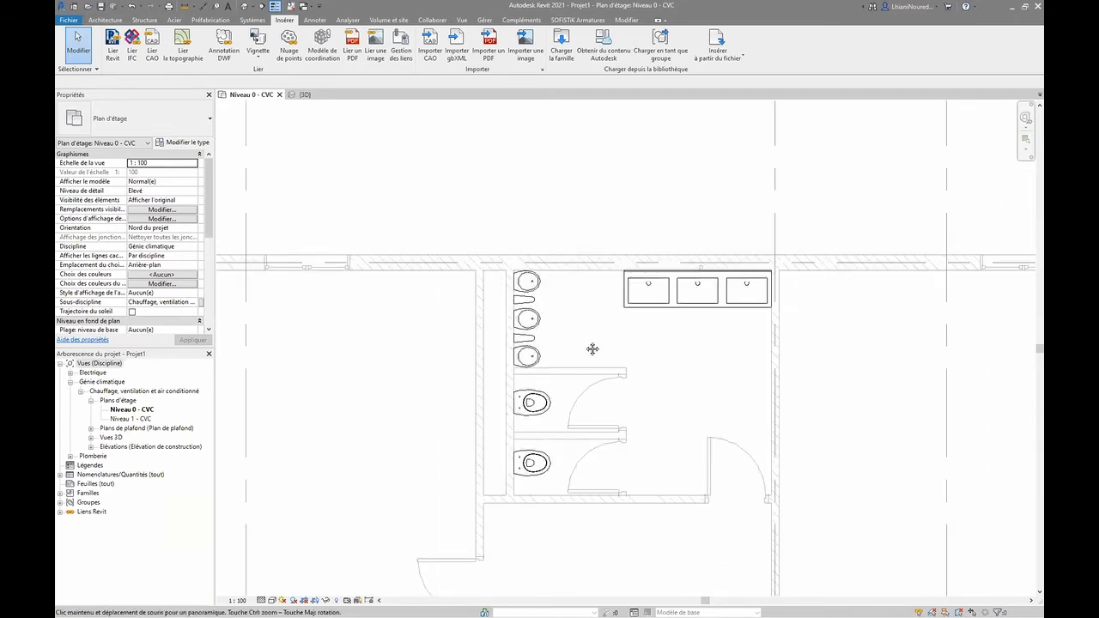
{"action": "middle_click_drag", "start_coordinate": [505, 291], "coordinate": [492, 281]}
{"action": "scroll", "coordinate": [492, 280], "scroll_direction": "up", "scroll_amount": 1}
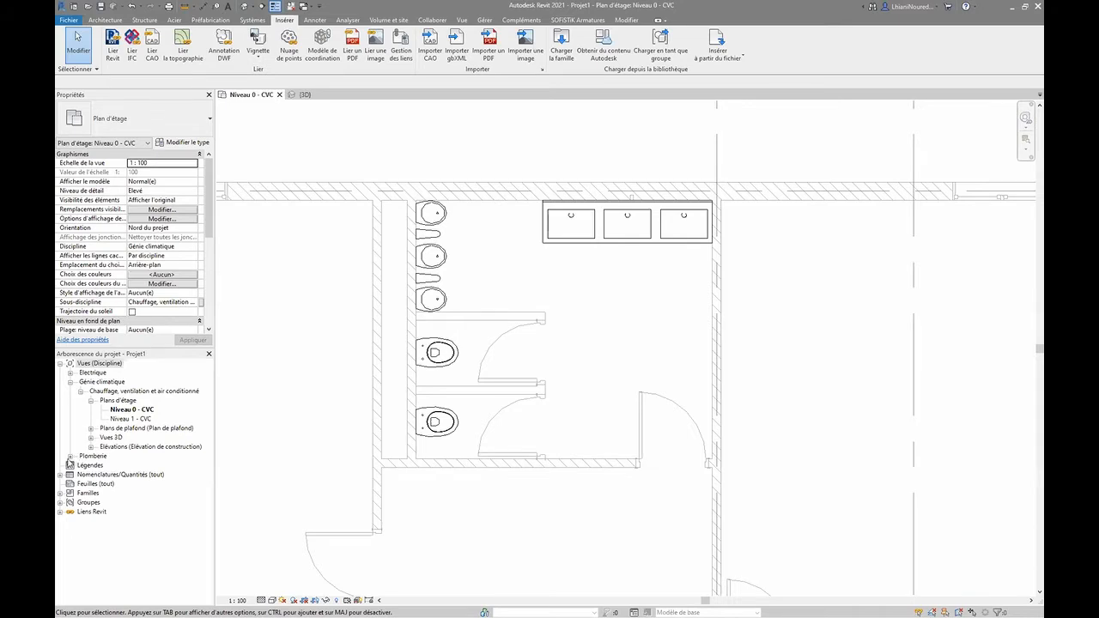
- Open the Niveau 0 - Plomberie floor plan from the Plomberie discipline for a look, and close it again
{"action": "left_click", "coordinate": [70, 456]}
{"action": "left_click", "coordinate": [81, 464]}
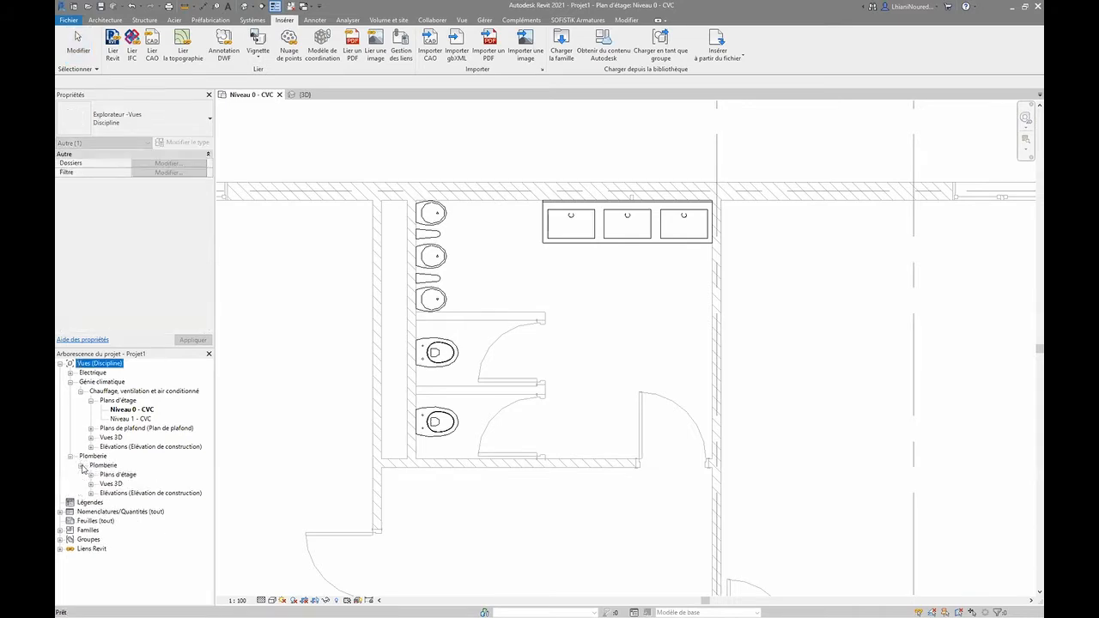
{"action": "left_click", "coordinate": [91, 475]}
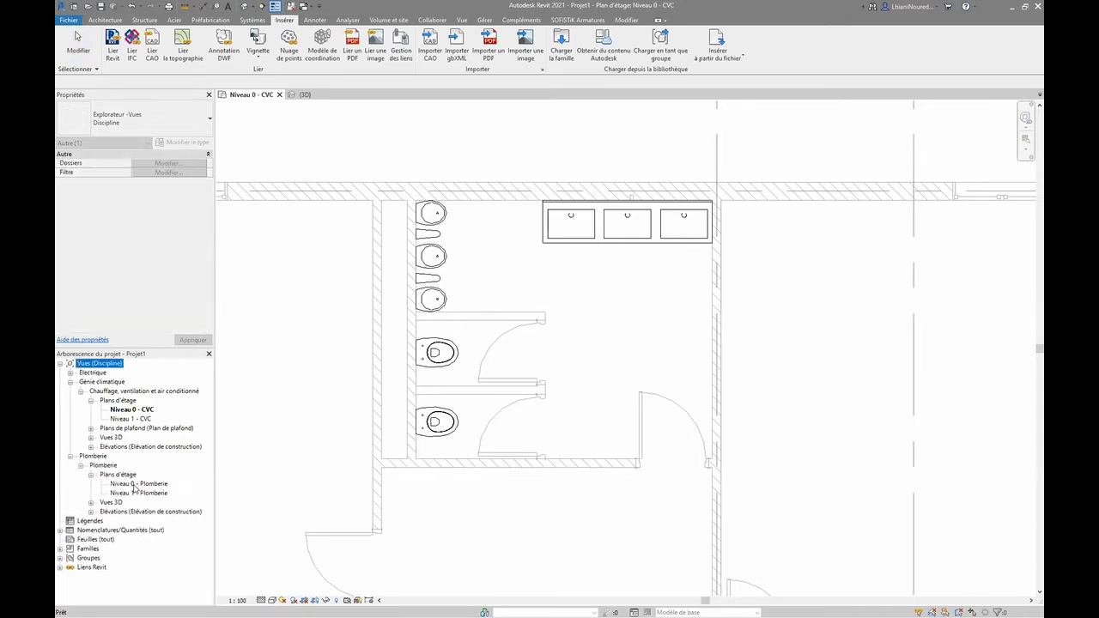
{"action": "double_click", "coordinate": [135, 485]}
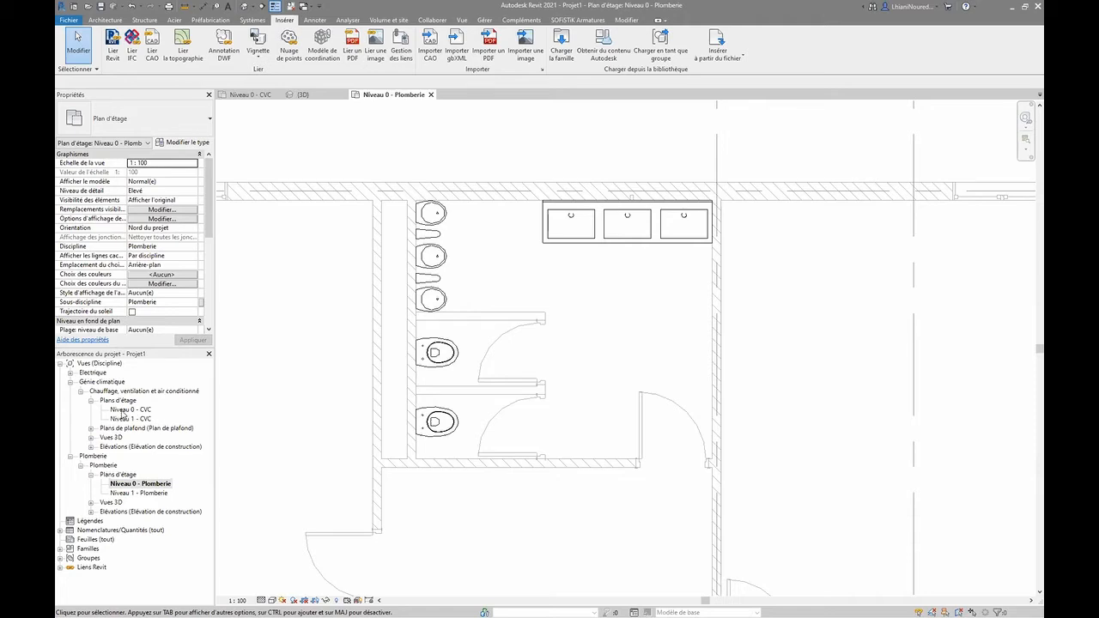
{"action": "left_click", "coordinate": [430, 94]}
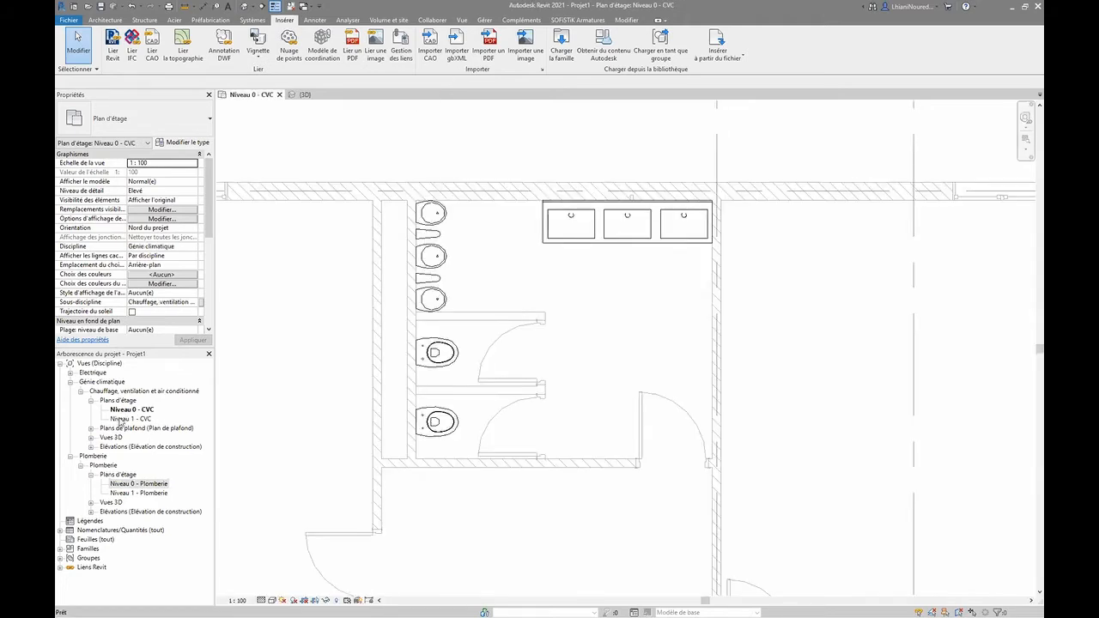
- Try to rename the Niveau 0 - CVC floor plan as Niveau 0 - Plomberie
{"action": "right_click", "coordinate": [124, 404]}
{"action": "right_click", "coordinate": [124, 410]}
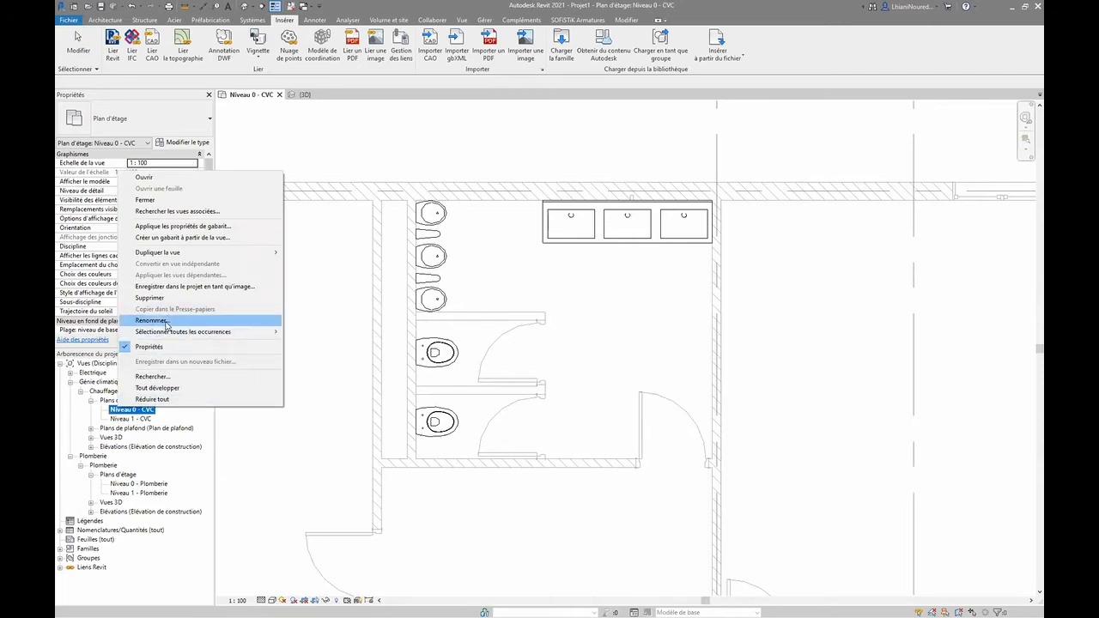
{"action": "left_click", "coordinate": [151, 321]}
{"action": "left_click", "coordinate": [157, 409]}
{"action": "key", "text": "BackSpace"}
{"action": "key", "text": "BackSpace"}
{"action": "key", "text": "BackSpace"}
{"action": "type", "text": "Plomberie"}
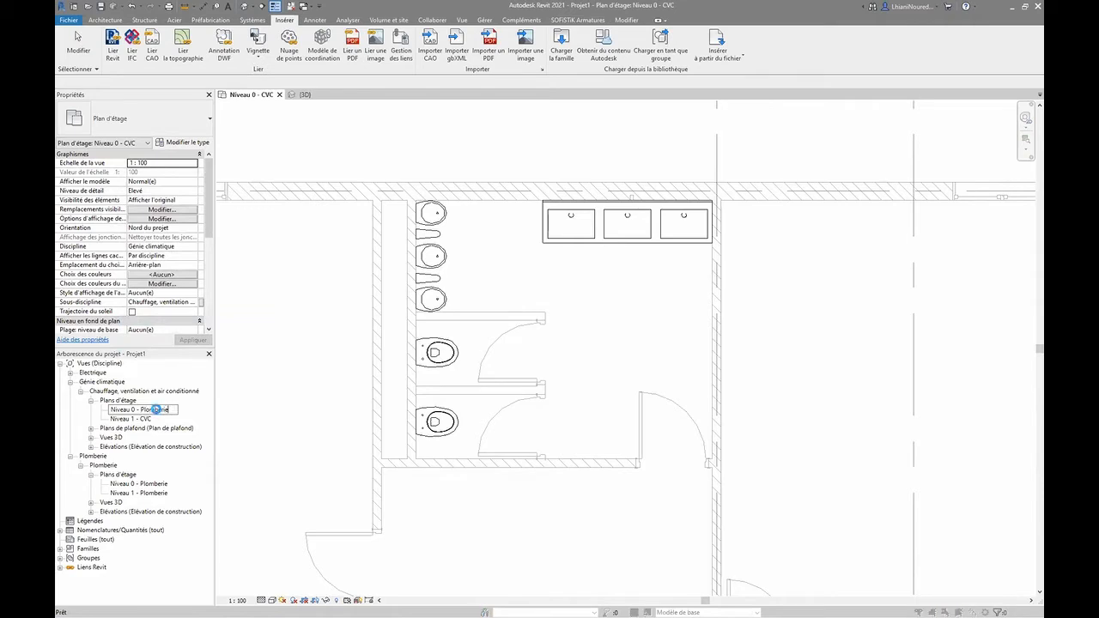
{"action": "key", "text": "Return"}
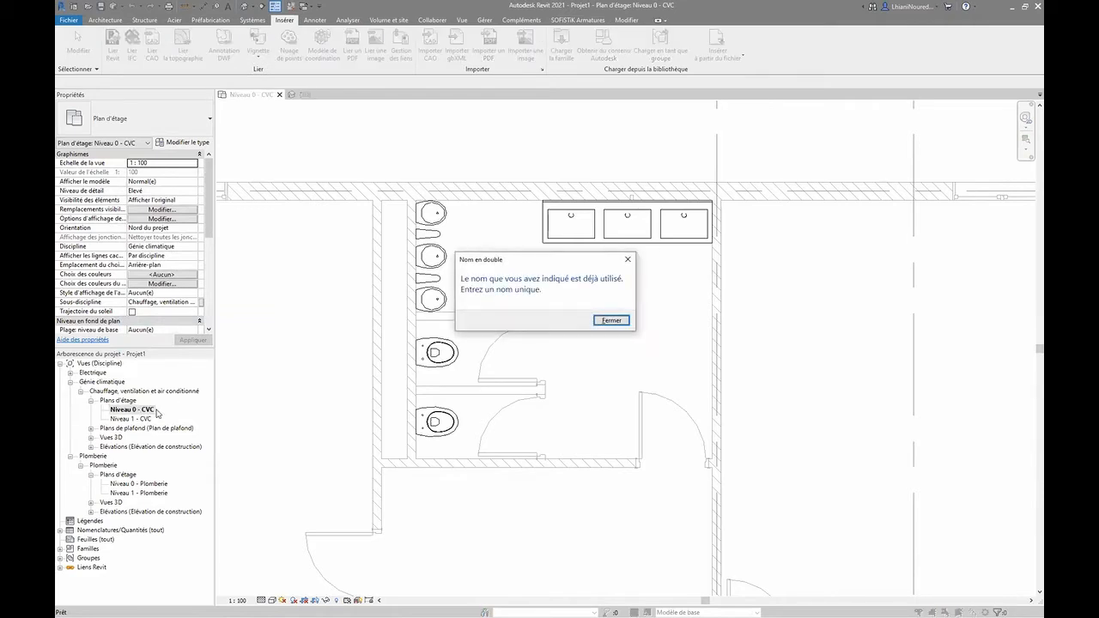
{"action": "left_click", "coordinate": [611, 320]}
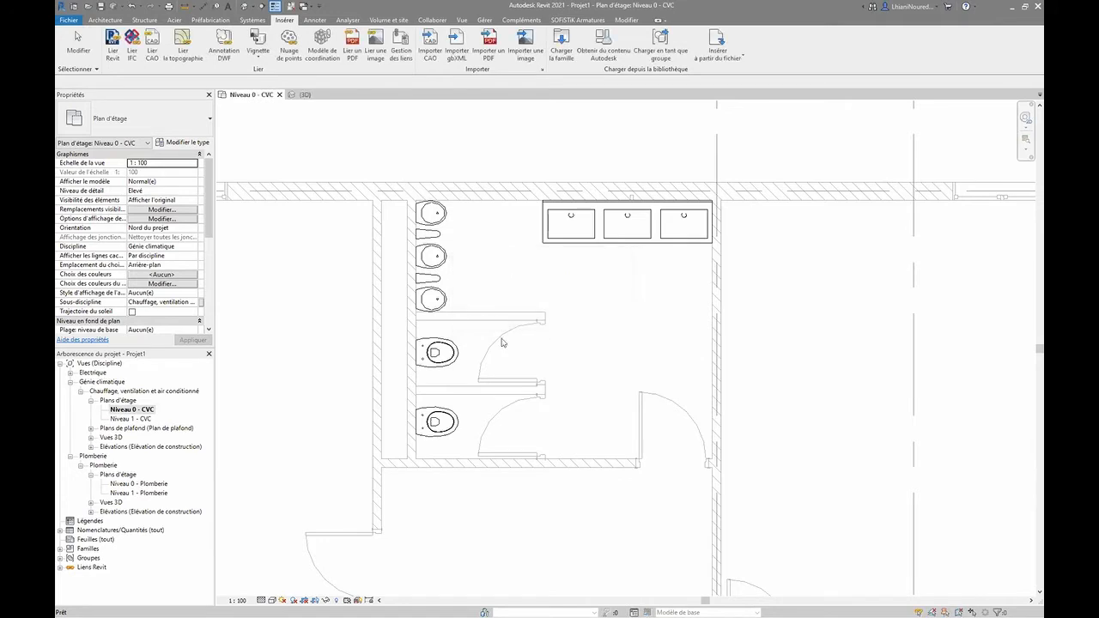
- Rename the Niveau 0 - CVC floor plan as Niveau 0 - Plomb
{"action": "left_click", "coordinate": [139, 412]}
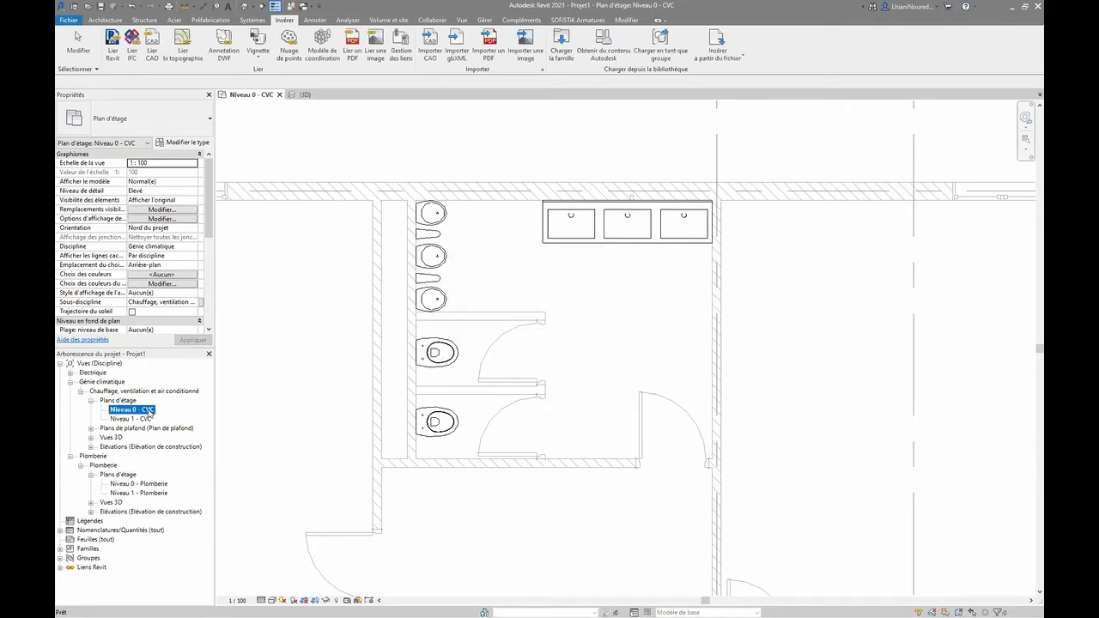
{"action": "left_click", "coordinate": [147, 410]}
{"action": "type", "text": "Plomb"}
{"action": "key", "text": "Return"}
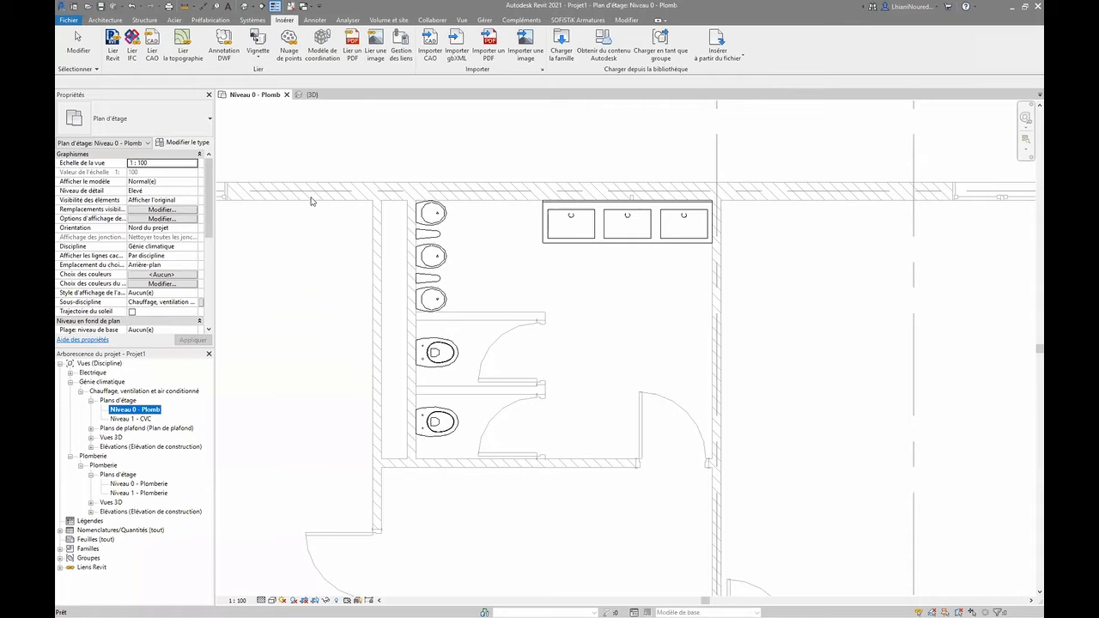
- Set the discipline and sub-discipline of the Niveau 0 - Plomb floor plan to Plomberie
{"action": "left_click", "coordinate": [321, 159]}
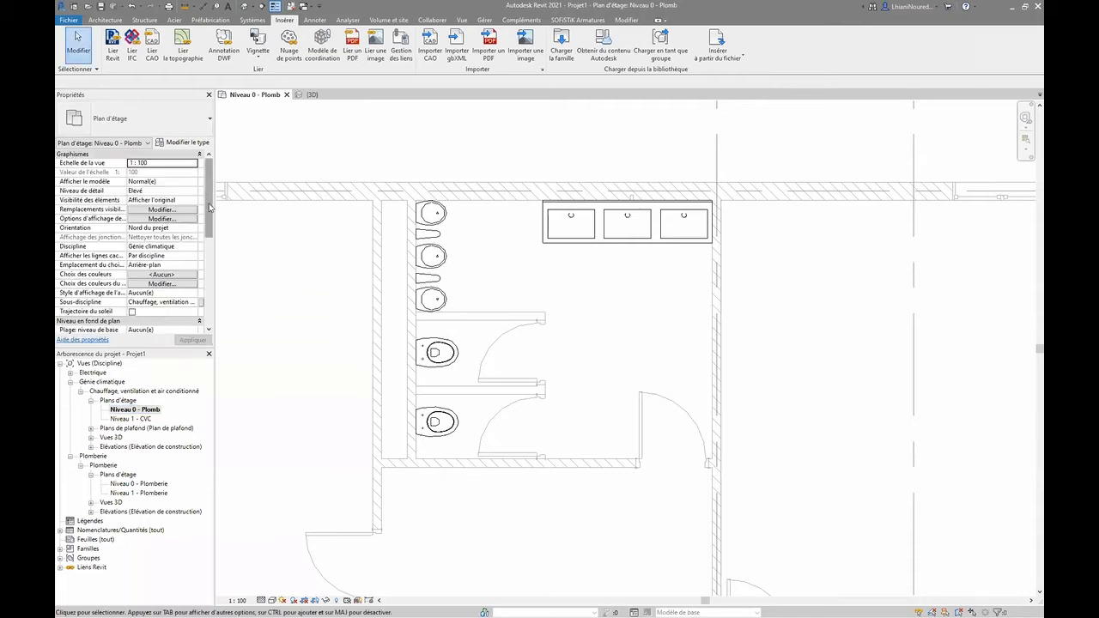
{"action": "scroll", "coordinate": [206, 219], "scroll_direction": "down", "scroll_amount": 3}
{"action": "scroll", "coordinate": [208, 212], "scroll_direction": "up", "scroll_amount": 2}
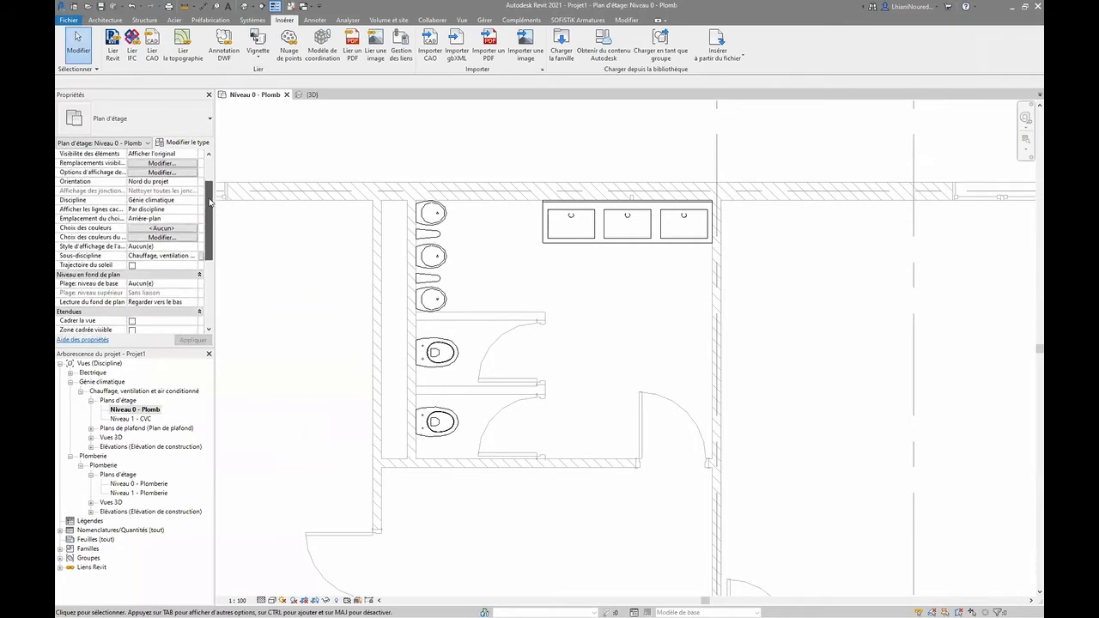
{"action": "left_click", "coordinate": [178, 222]}
{"action": "left_click", "coordinate": [193, 219]}
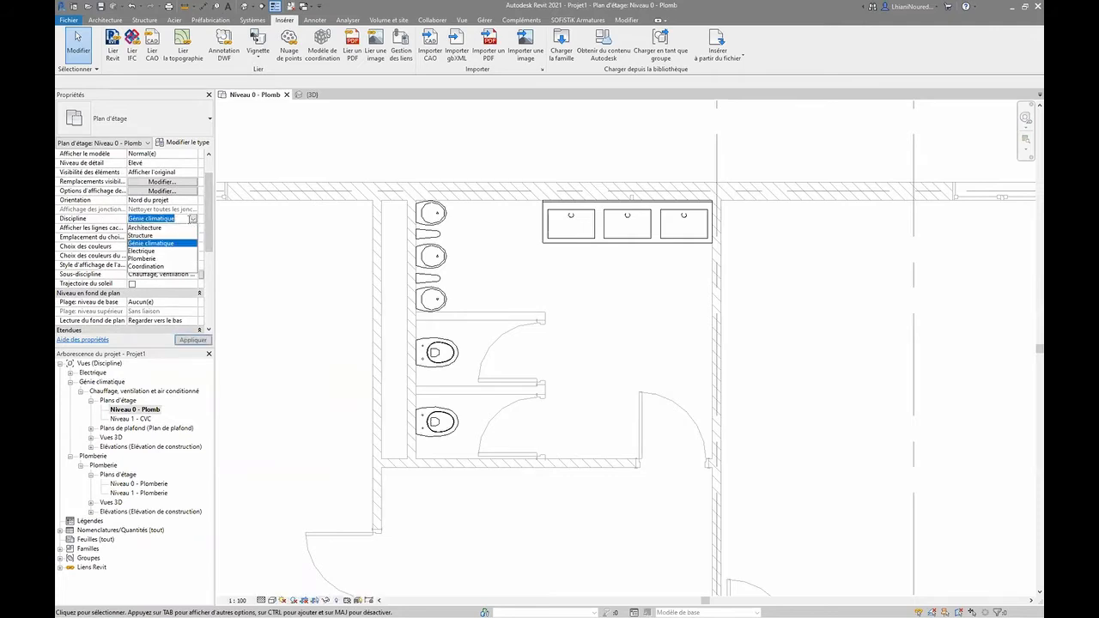
{"action": "left_click", "coordinate": [144, 258]}
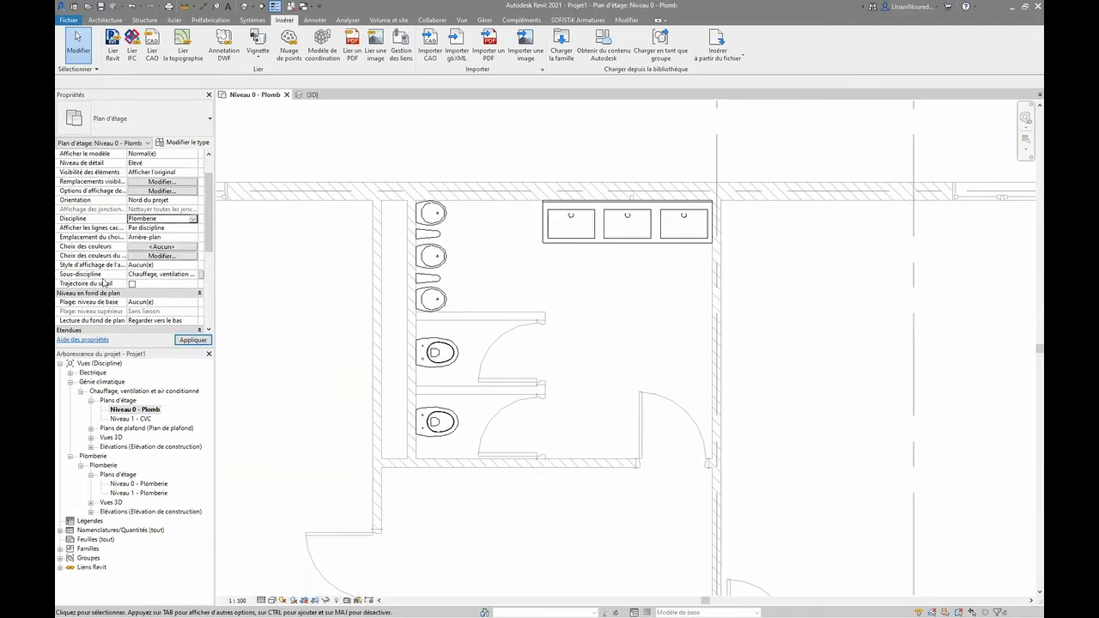
{"action": "left_click", "coordinate": [191, 275]}
{"action": "left_click", "coordinate": [192, 275]}
{"action": "left_click", "coordinate": [142, 299]}
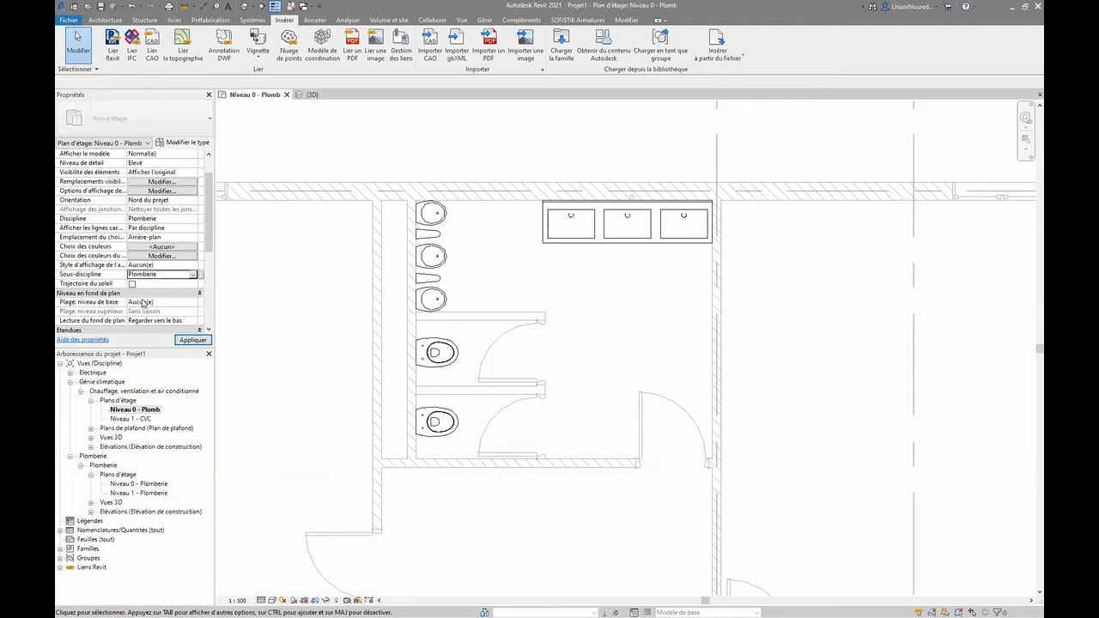
{"action": "left_click", "coordinate": [192, 340]}
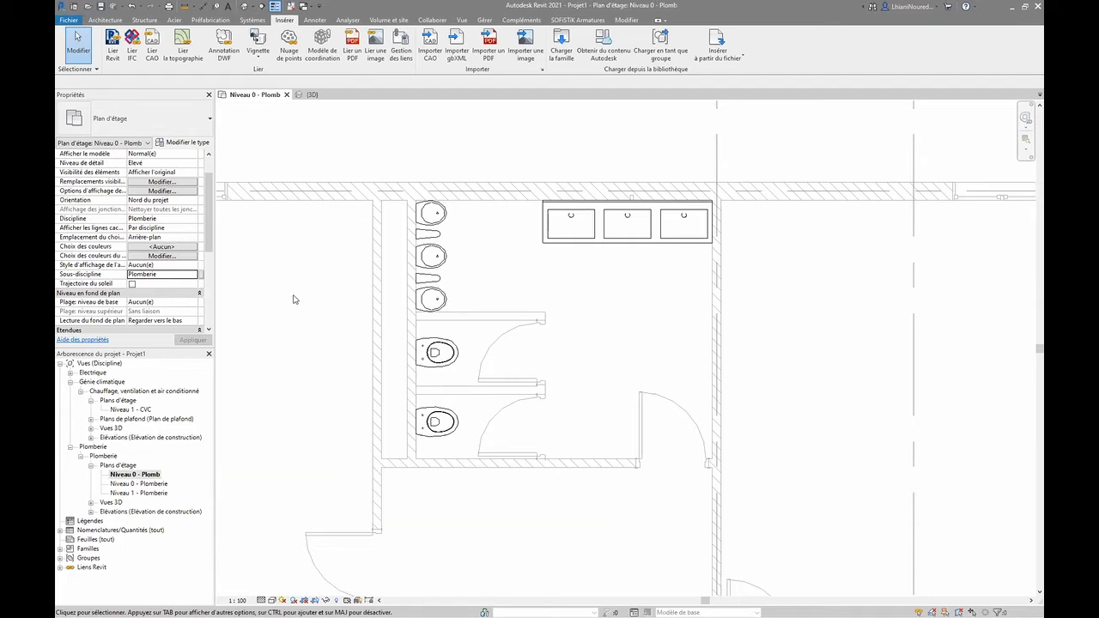
- Try to place a callout around the restroom between grids B and C in the Niveau 0 - Plomb plan
{"action": "scroll", "coordinate": [541, 230], "scroll_direction": "down", "scroll_amount": 5}
{"action": "scroll", "coordinate": [531, 238], "scroll_direction": "down", "scroll_amount": 3}
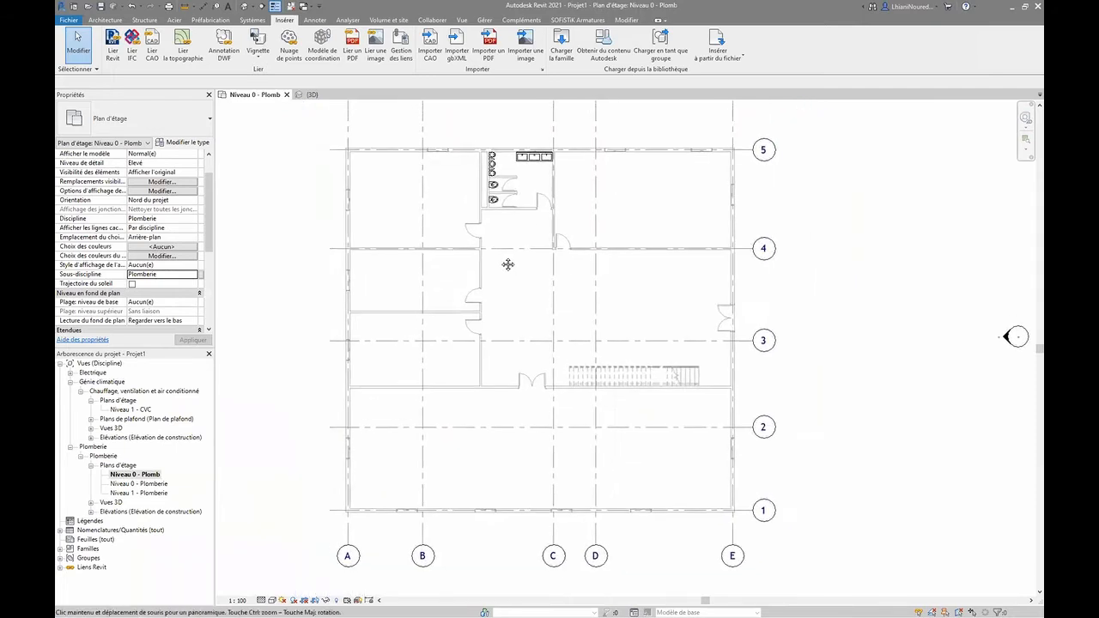
{"action": "scroll", "coordinate": [515, 174], "scroll_direction": "up", "scroll_amount": 3}
{"action": "middle_click_drag", "start_coordinate": [562, 155], "coordinate": [558, 225]}
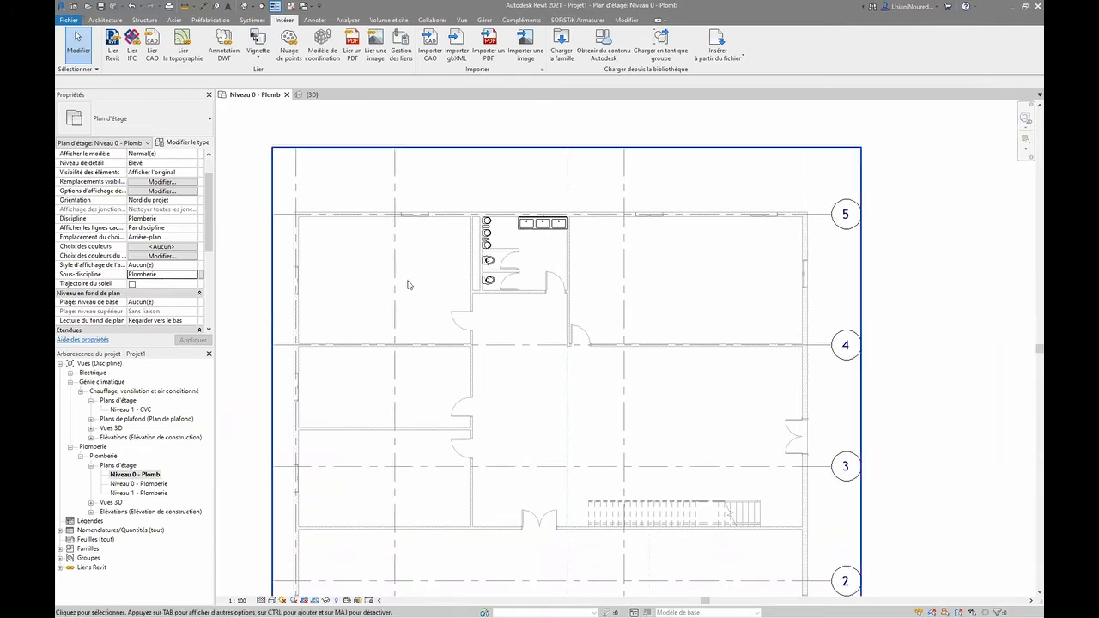
{"action": "scroll", "coordinate": [592, 245], "scroll_direction": "up", "scroll_amount": 2}
{"action": "scroll", "coordinate": [562, 296], "scroll_direction": "down", "scroll_amount": 3}
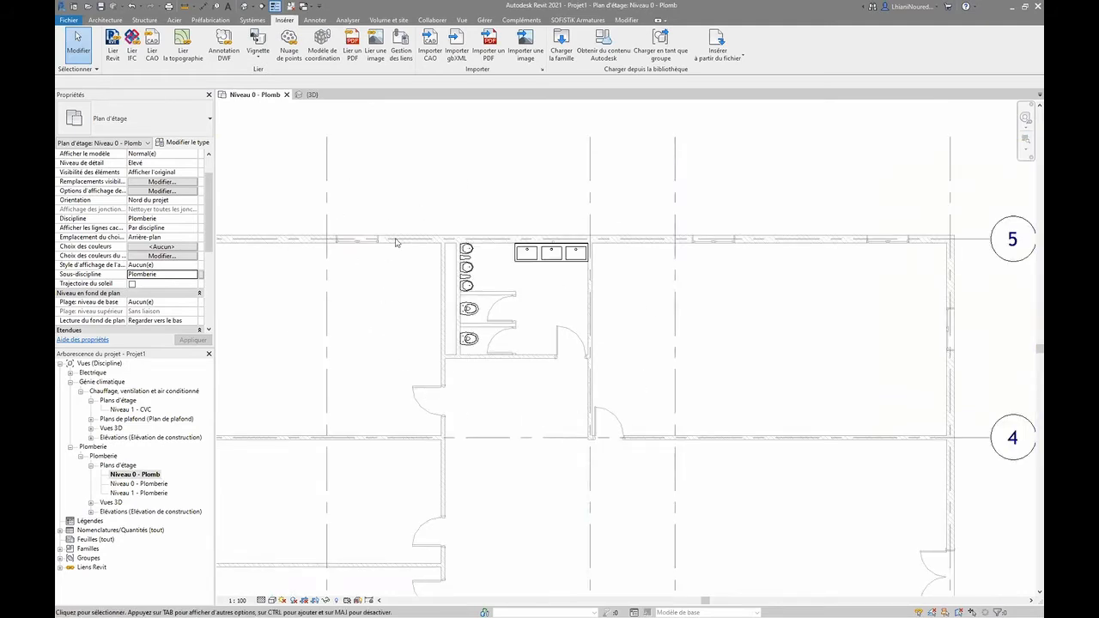
{"action": "left_click", "coordinate": [462, 19]}
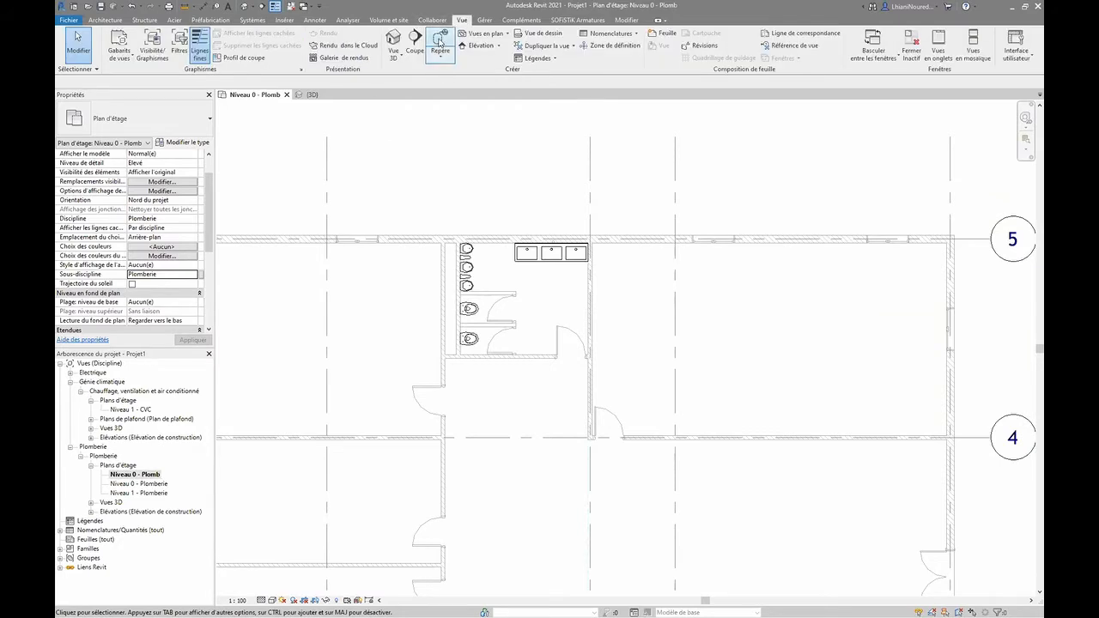
{"action": "left_click", "coordinate": [439, 42]}
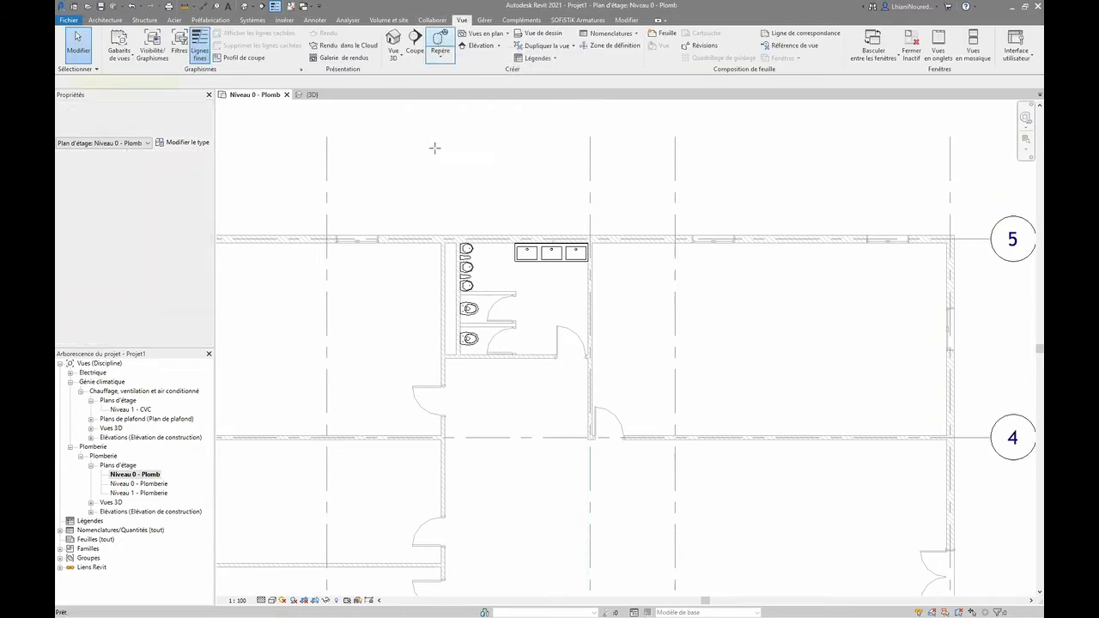
{"action": "left_click", "coordinate": [423, 218]}
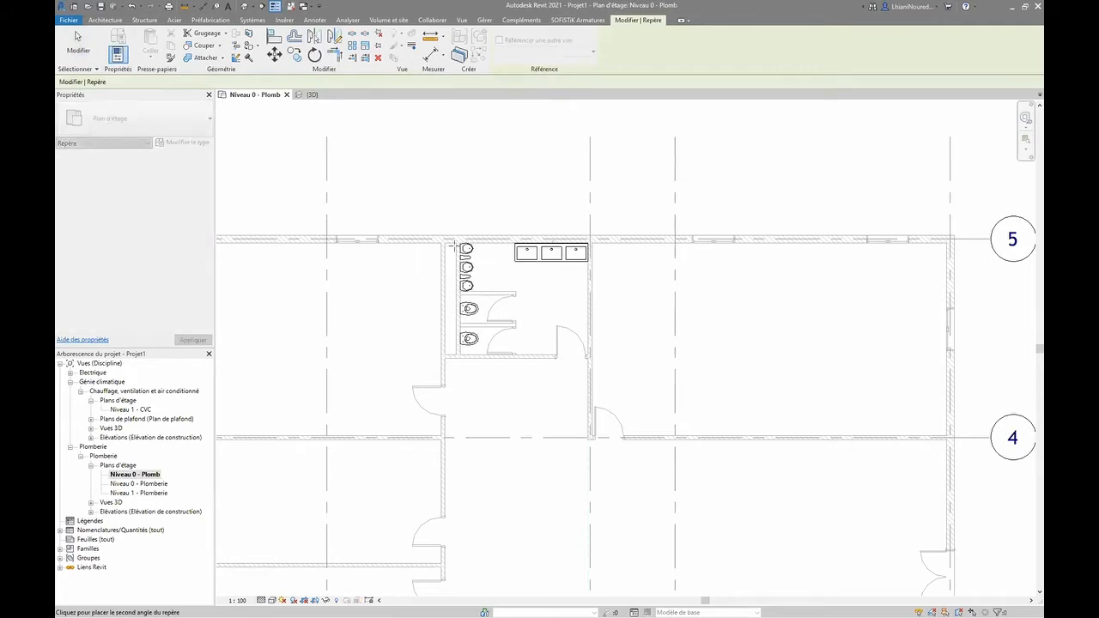
{"action": "left_click", "coordinate": [426, 220]}
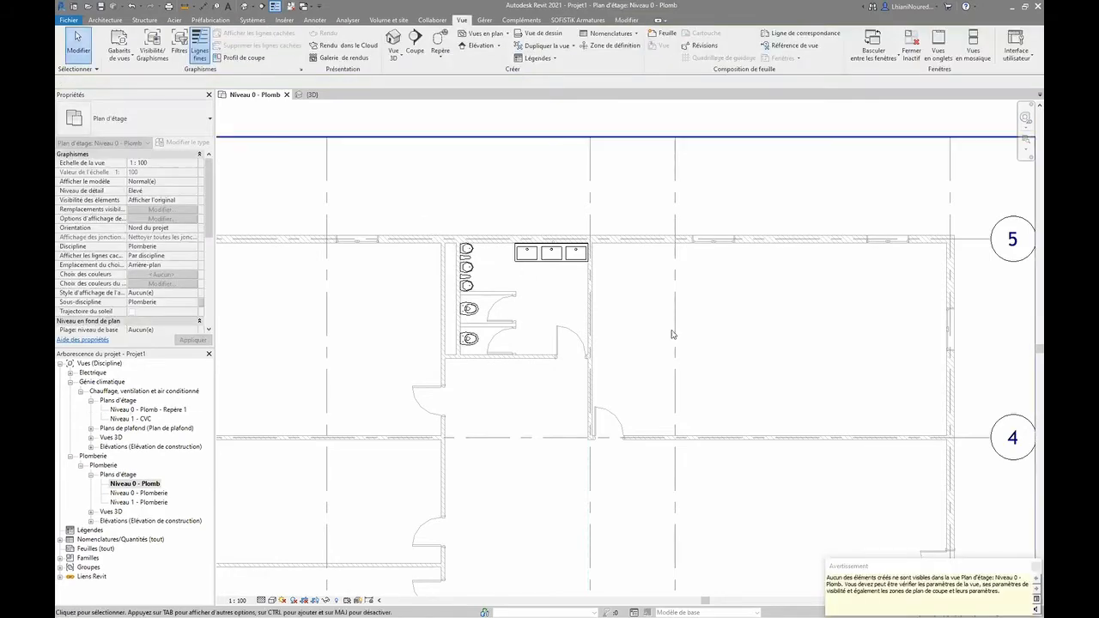
{"action": "left_click", "coordinate": [1030, 568]}
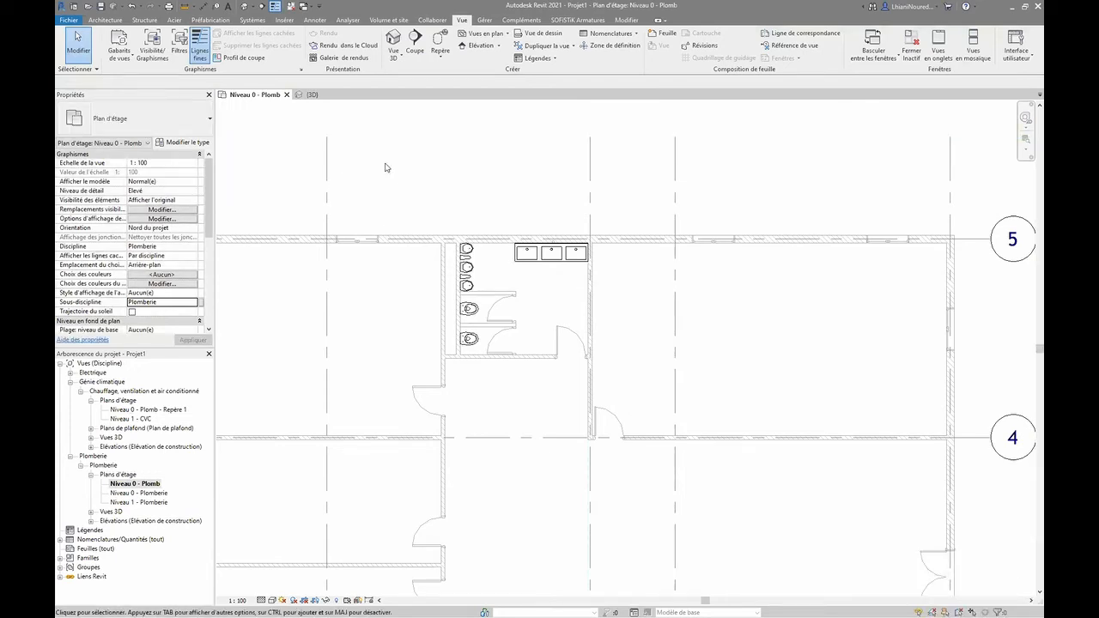
- Examine the model category visibility overrides of the Niveau 0 - Plomb plan from start to end of the list
{"action": "key", "text": "v"}
{"action": "key", "text": "g"}
{"action": "scroll", "coordinate": [491, 310], "scroll_direction": "down", "scroll_amount": 3}
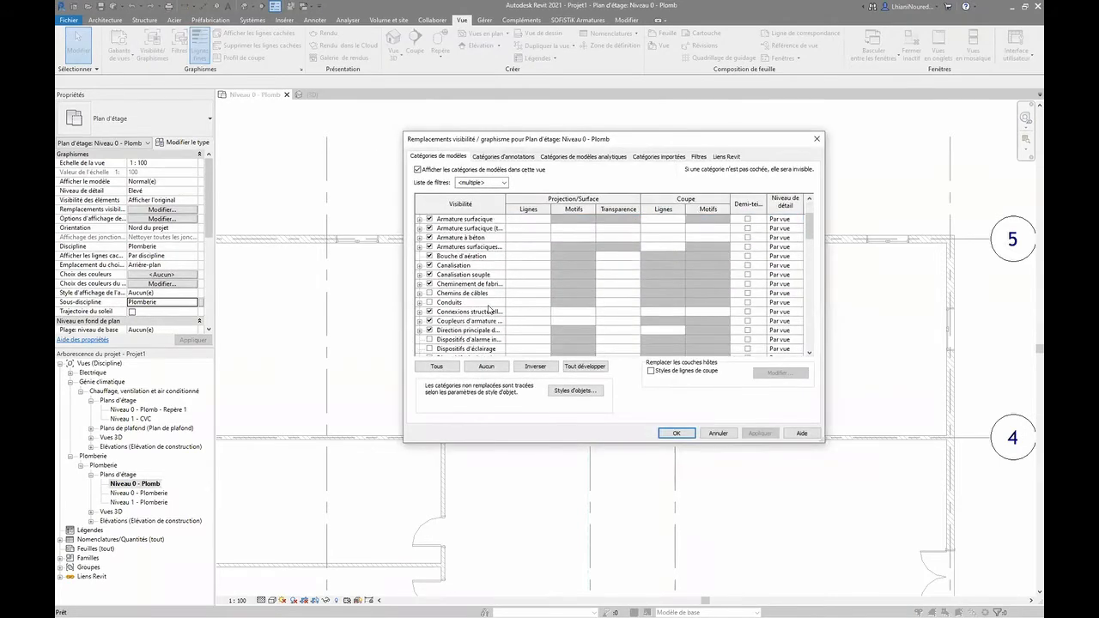
{"action": "scroll", "coordinate": [492, 307], "scroll_direction": "down", "scroll_amount": 8}
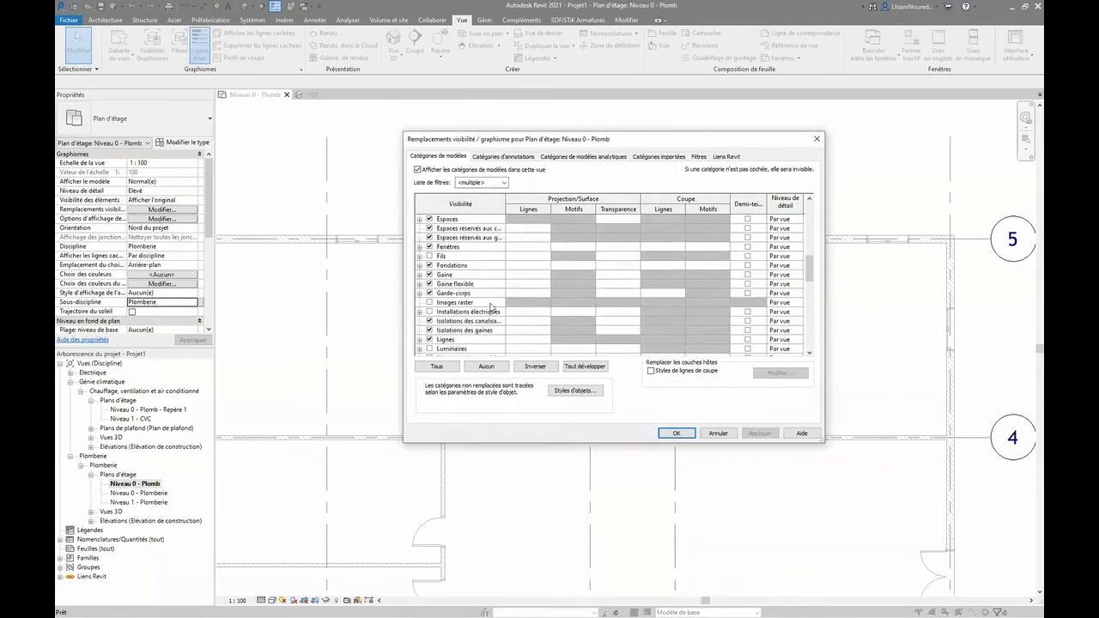
{"action": "scroll", "coordinate": [492, 307], "scroll_direction": "down", "scroll_amount": 3}
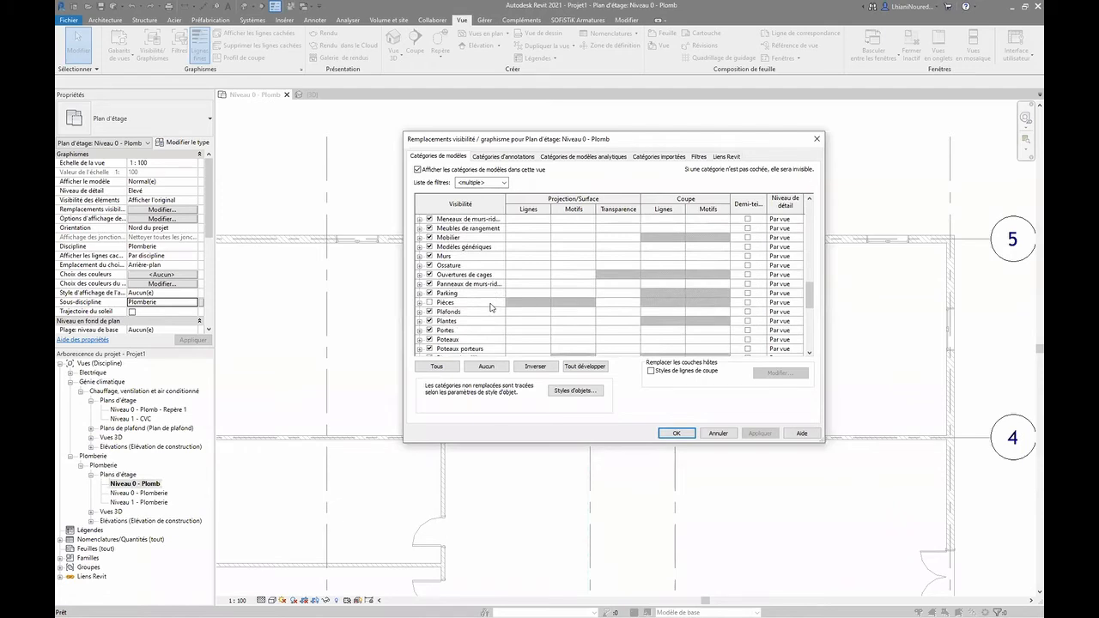
{"action": "scroll", "coordinate": [491, 307], "scroll_direction": "down", "scroll_amount": 3}
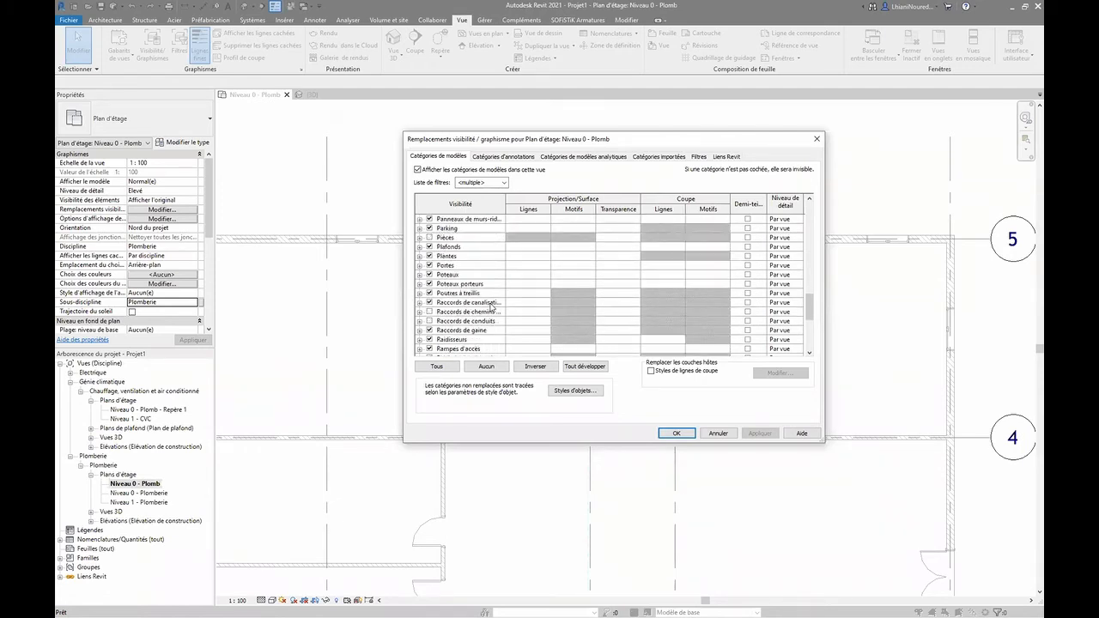
{"action": "scroll", "coordinate": [491, 307], "scroll_direction": "down", "scroll_amount": 3}
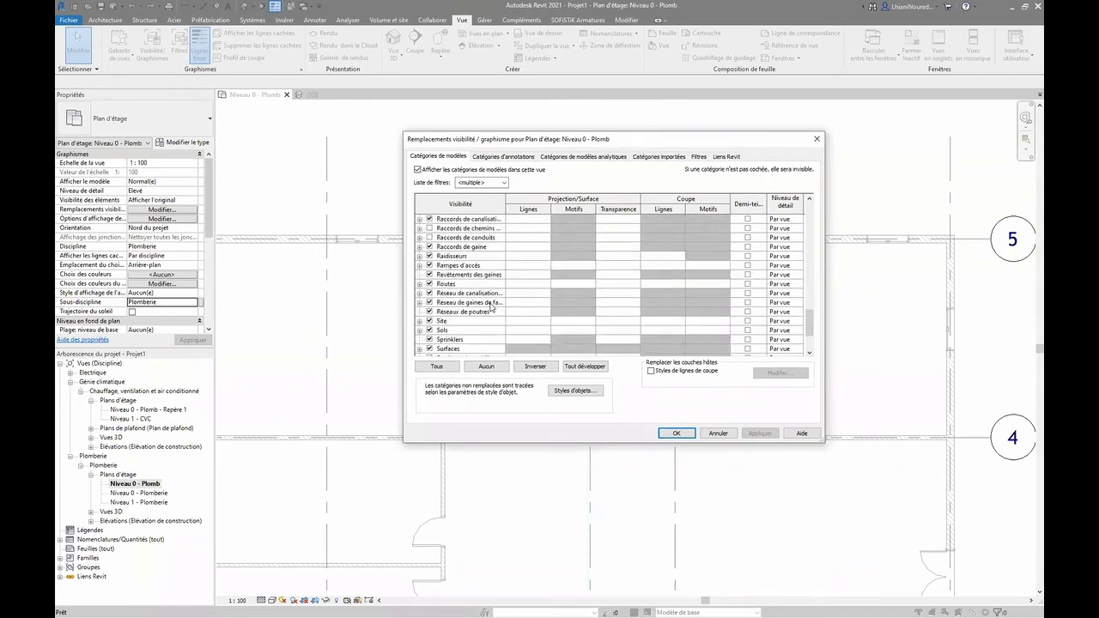
{"action": "scroll", "coordinate": [482, 308], "scroll_direction": "down", "scroll_amount": 3}
{"action": "key", "text": "Escape"}
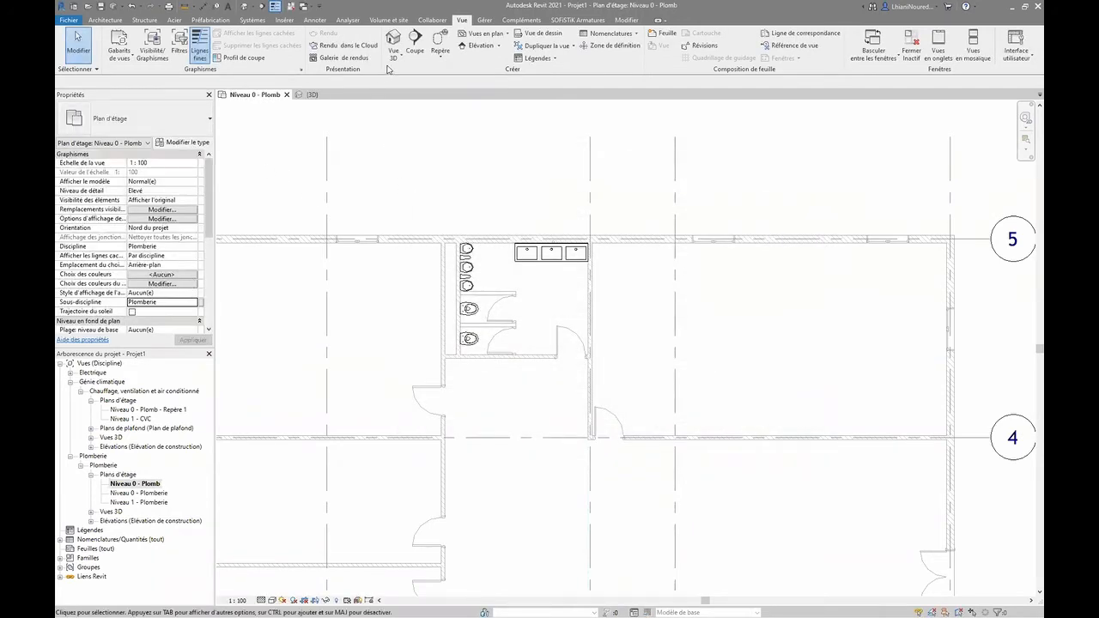
- Try again to draw a callout enclosing the whole restroom, from the outer wall at grid 5 to just beyond its entrance door
{"action": "left_click", "coordinate": [440, 38]}
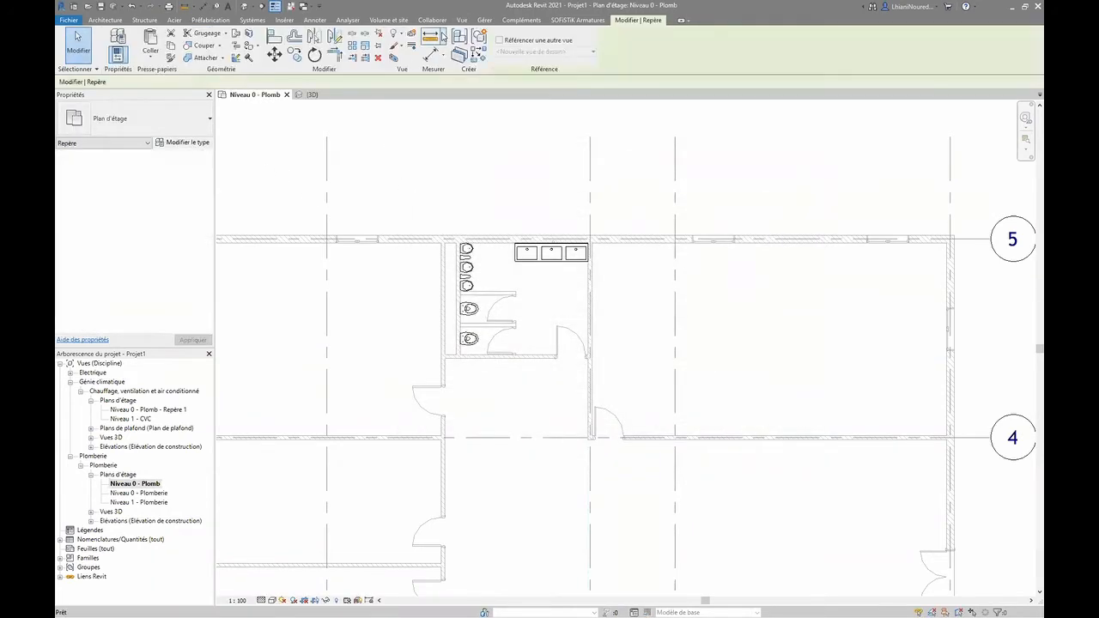
{"action": "left_click", "coordinate": [443, 234]}
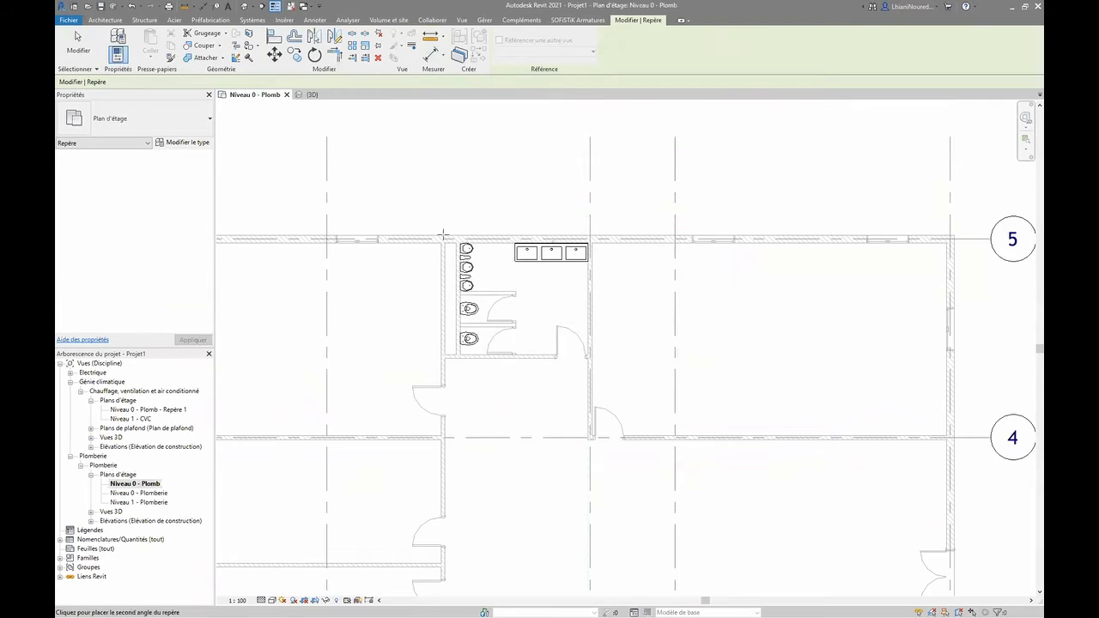
{"action": "left_click", "coordinate": [604, 380]}
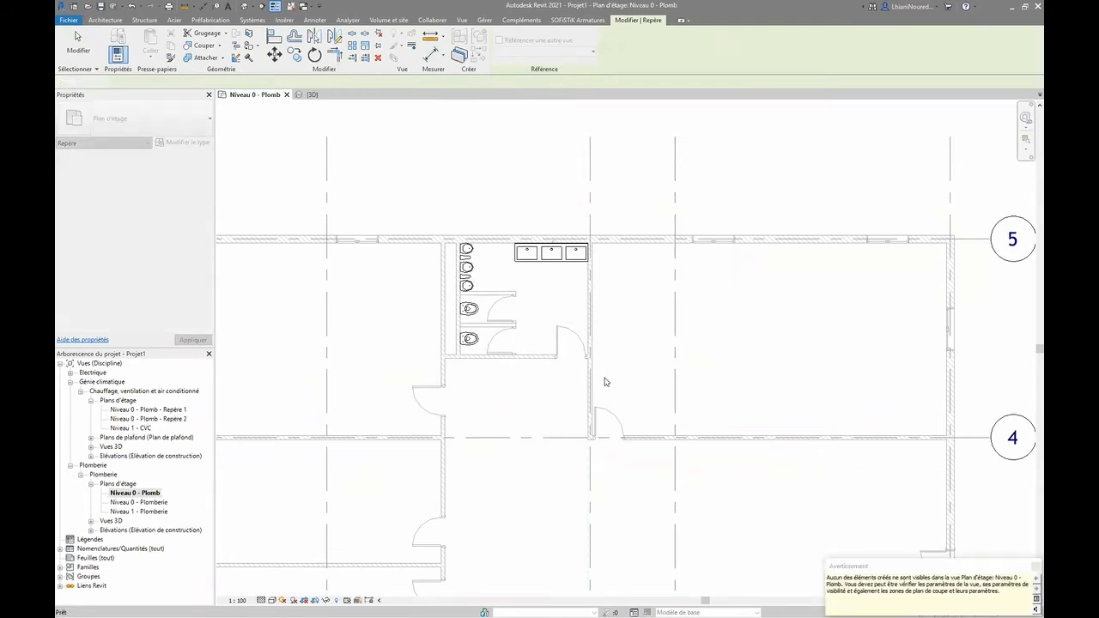
- Open the Niveau 0 - Plomb - Repère 1 callout view for a look, and delete both the Repère 1 and Repère 2 callout views
{"action": "double_click", "coordinate": [151, 411]}
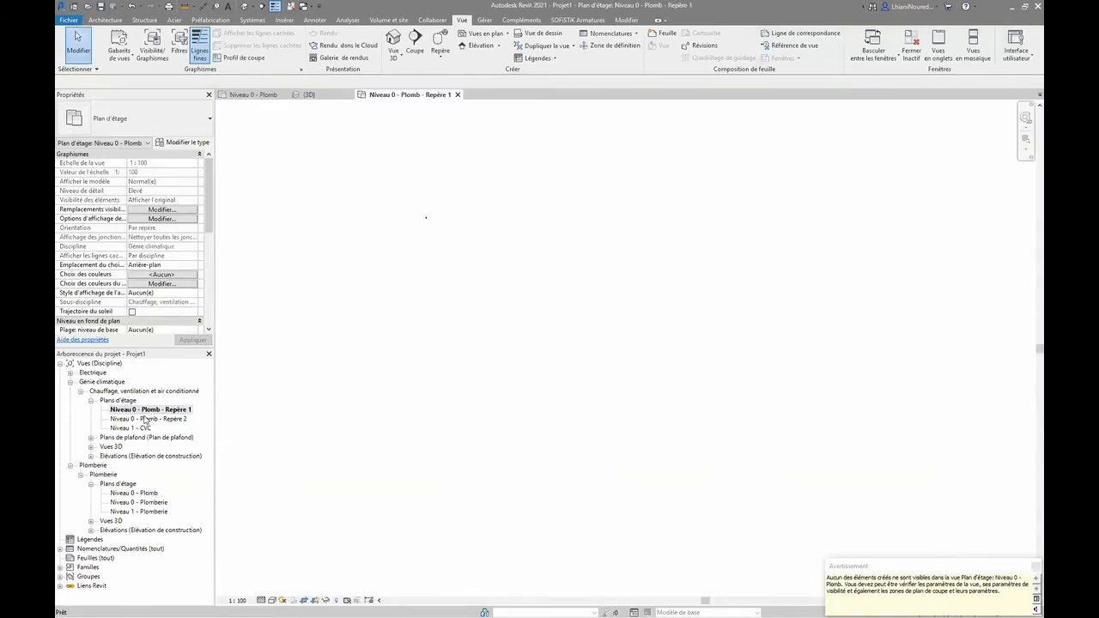
{"action": "left_click", "coordinate": [146, 419], "text": "ctrl"}
{"action": "right_click", "coordinate": [146, 419]}
{"action": "left_click", "coordinate": [173, 456]}
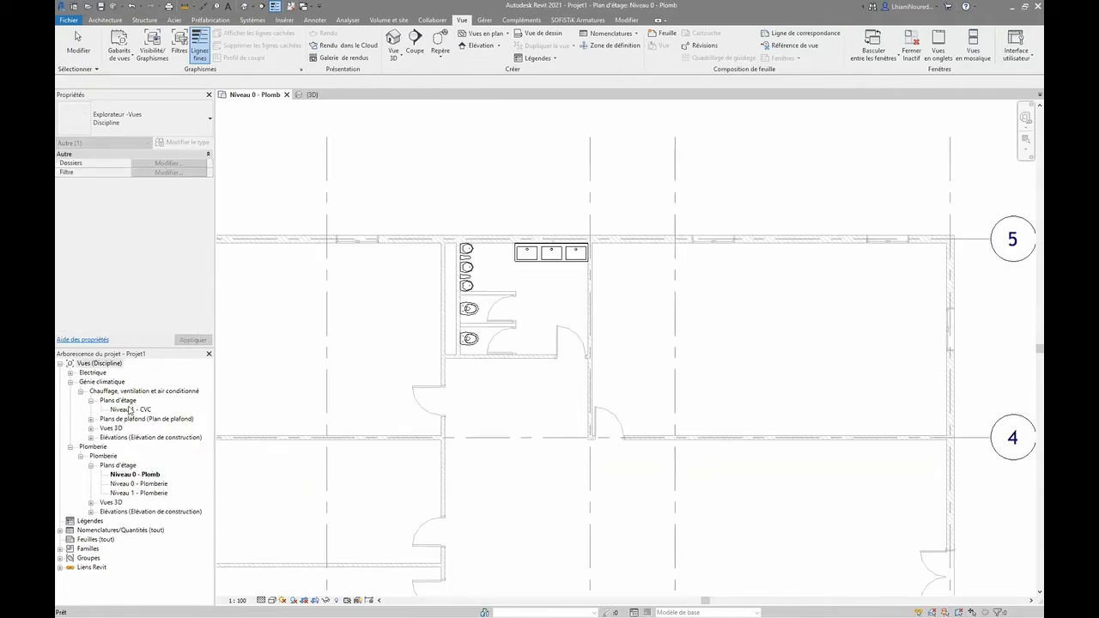
- Review the view properties of the Niveau 0 - Plomb plan and look closely at its restroom fixtures
{"action": "left_click", "coordinate": [136, 475]}
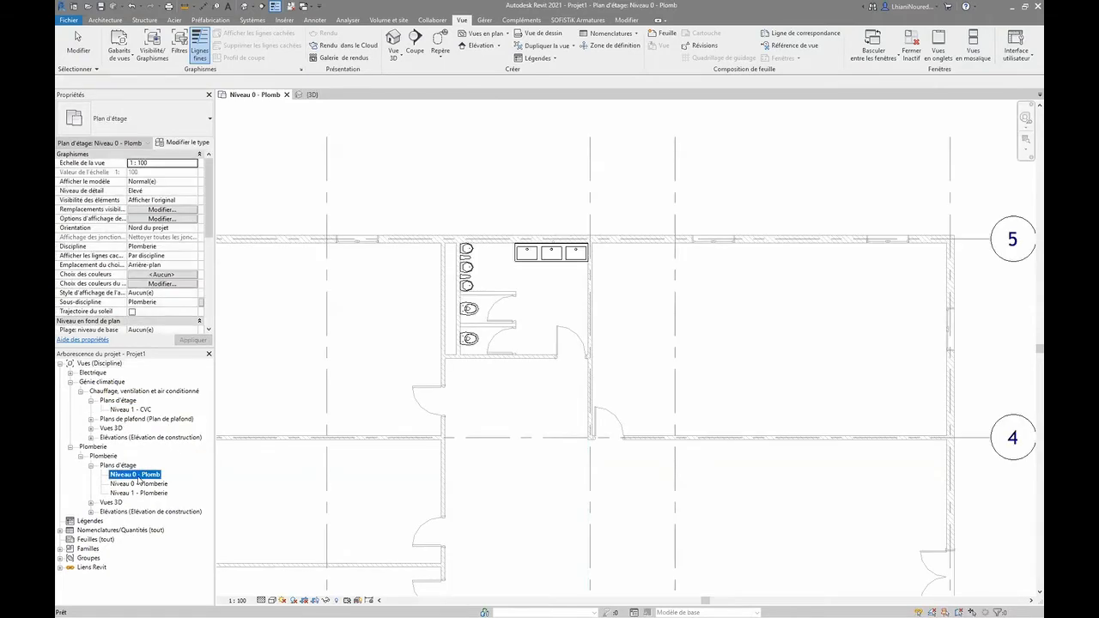
{"action": "scroll", "coordinate": [176, 277], "scroll_direction": "down", "scroll_amount": 2}
{"action": "scroll", "coordinate": [207, 273], "scroll_direction": "down", "scroll_amount": 3}
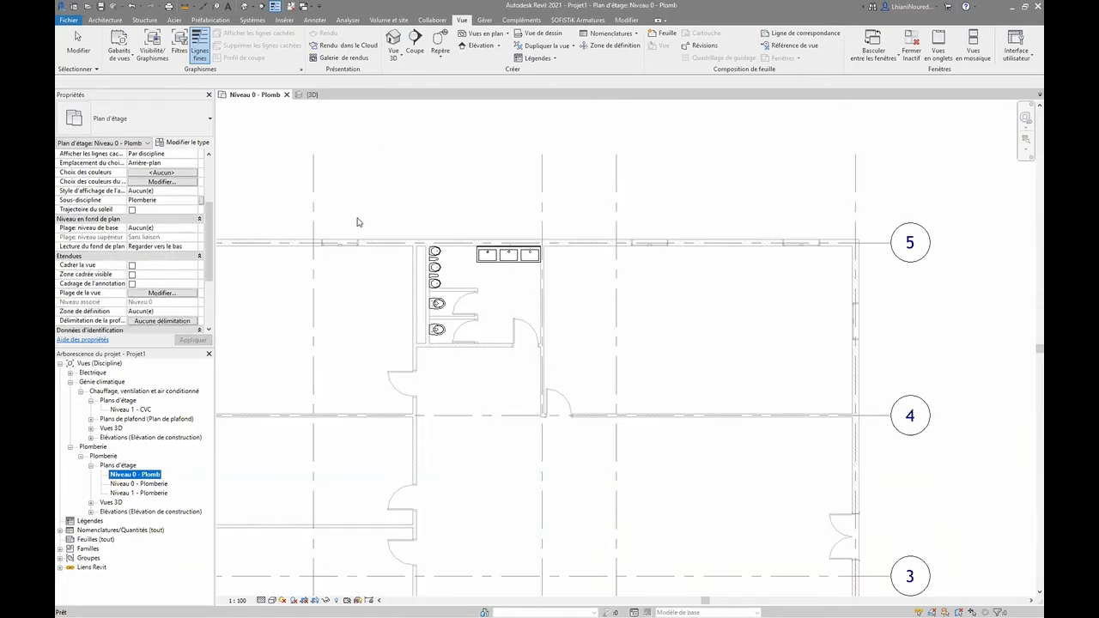
{"action": "mouse_move", "coordinate": [206, 266]}
{"action": "left_mouse_down"}
{"action": "mouse_move", "coordinate": [213, 232]}
{"action": "mouse_move", "coordinate": [213, 251]}
{"action": "left_mouse_up"}
{"action": "left_click", "coordinate": [346, 278]}
{"action": "scroll", "coordinate": [480, 282], "scroll_direction": "up", "scroll_amount": 4}
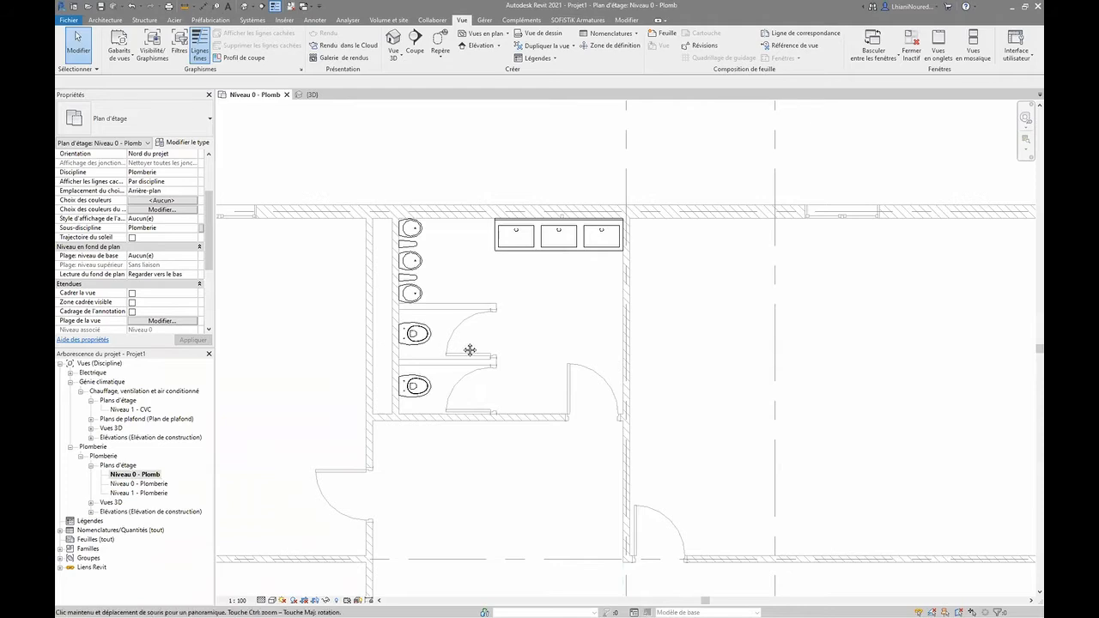
{"action": "middle_click_drag", "start_coordinate": [467, 351], "coordinate": [572, 362]}
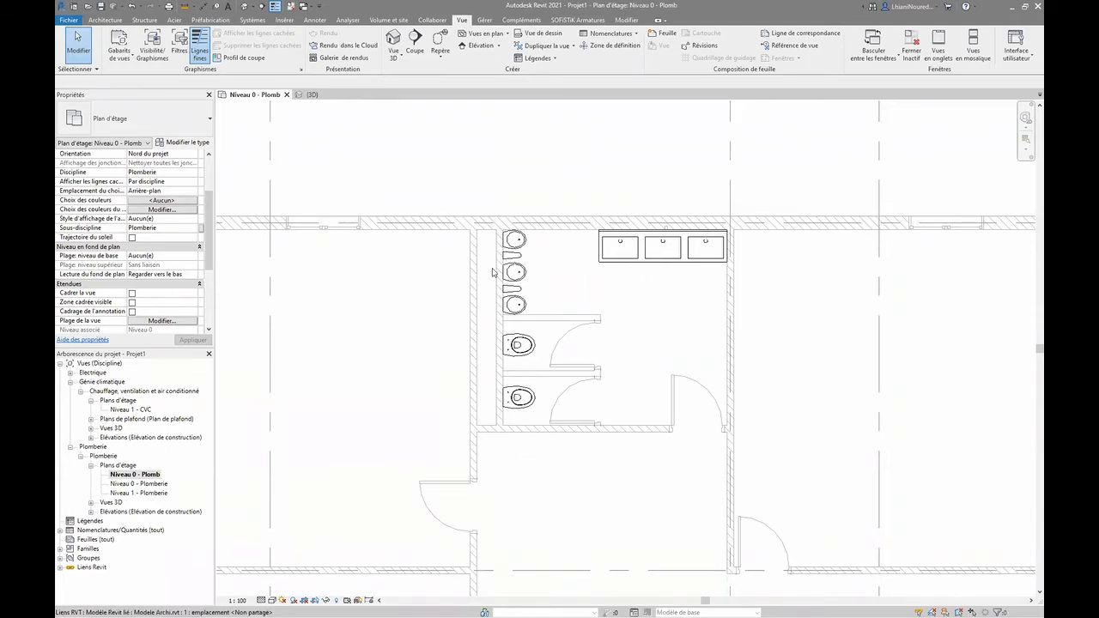
- Start the pipe command and rename its Standard pipe type as EU
{"action": "left_click", "coordinate": [252, 20]}
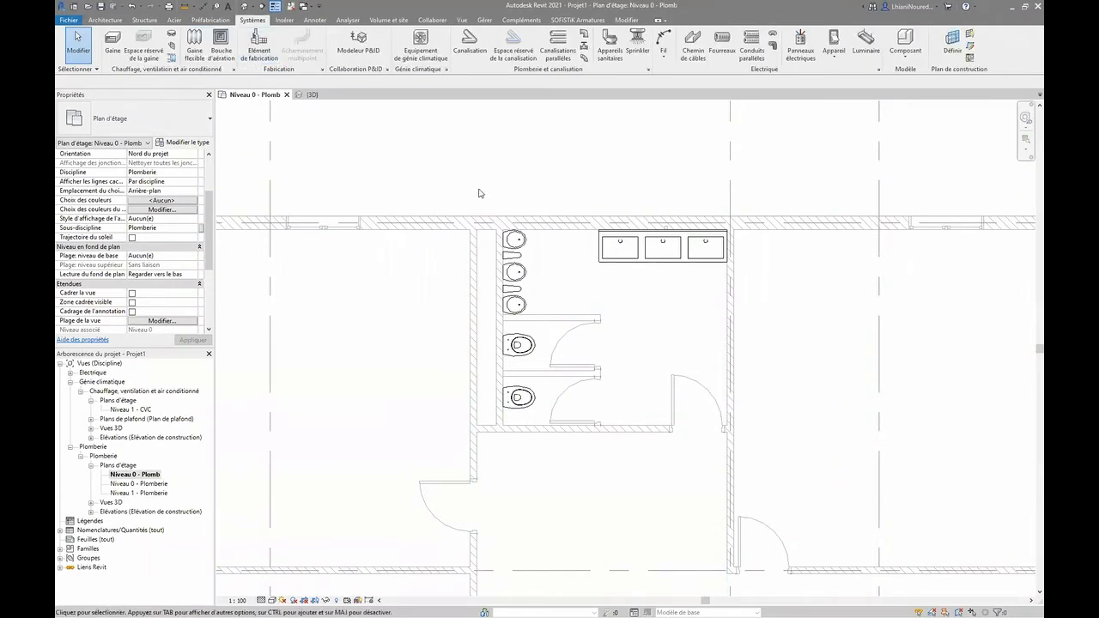
{"action": "left_click", "coordinate": [468, 49]}
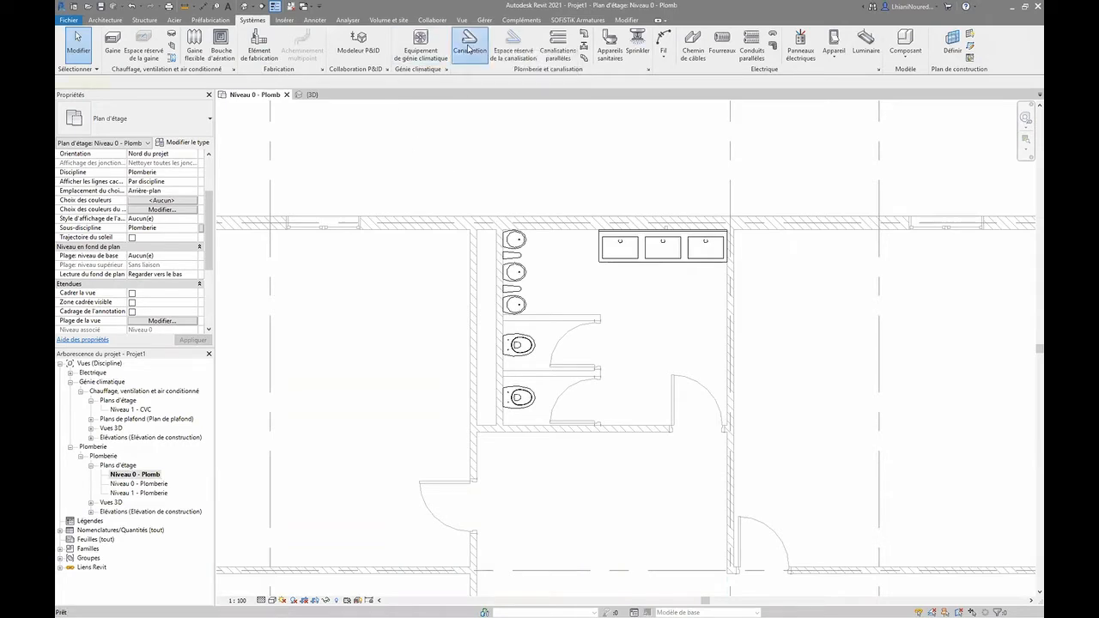
{"action": "left_click", "coordinate": [159, 127]}
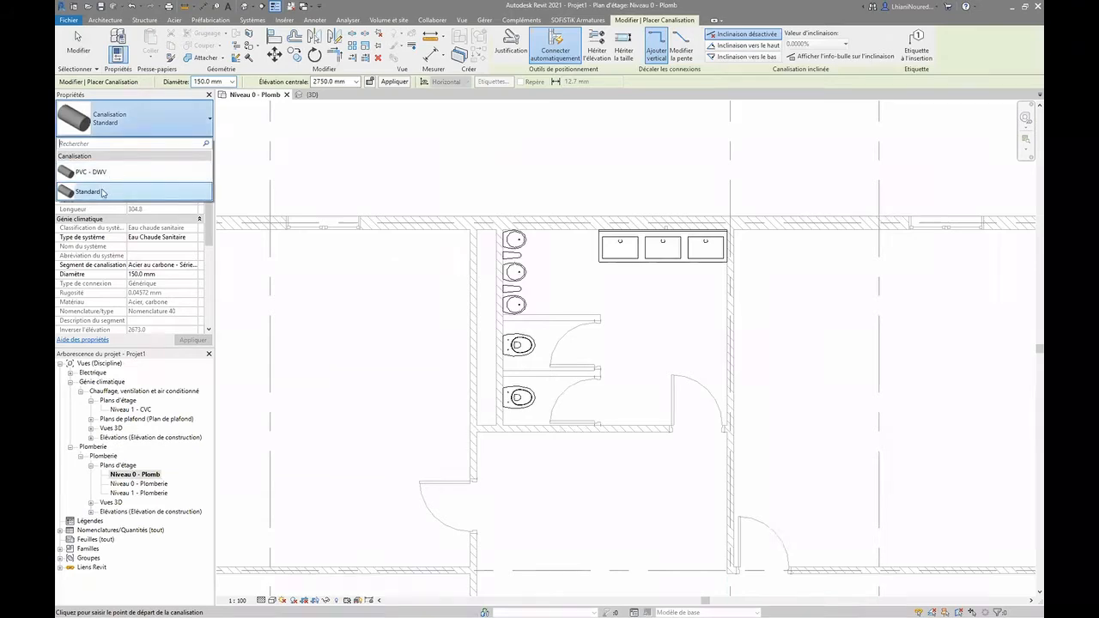
{"action": "left_click", "coordinate": [148, 112]}
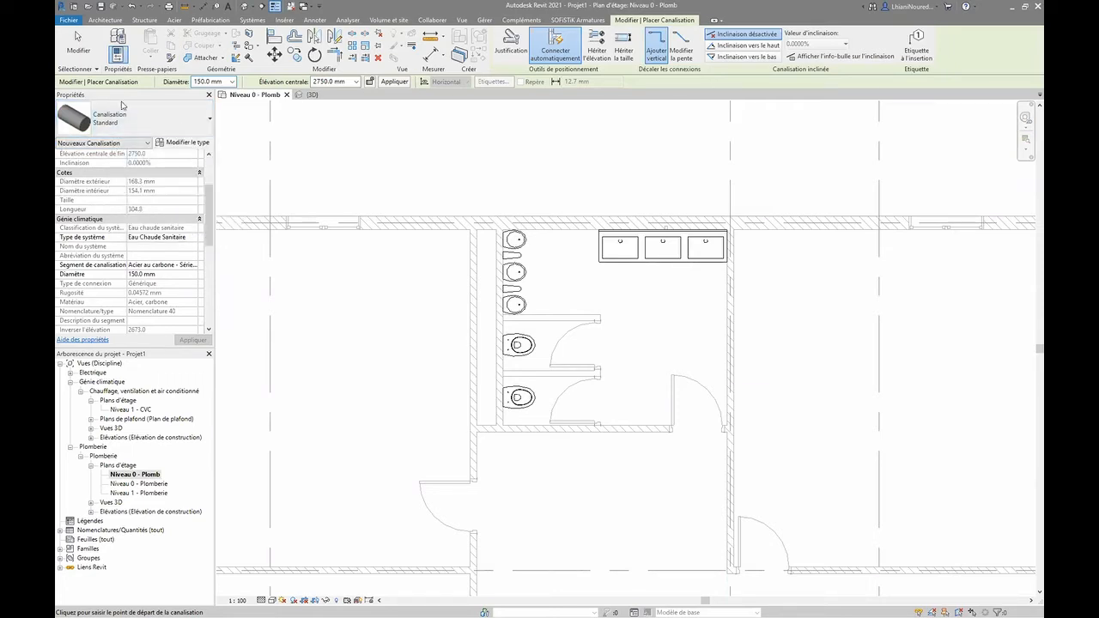
{"action": "left_click", "coordinate": [176, 142]}
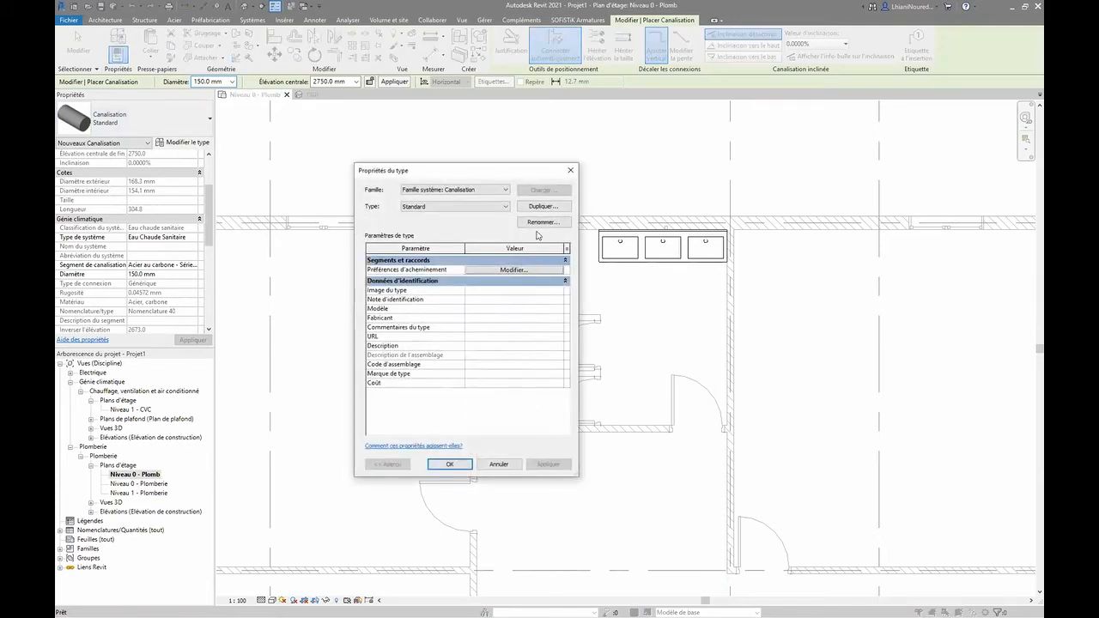
{"action": "left_click", "coordinate": [534, 223]}
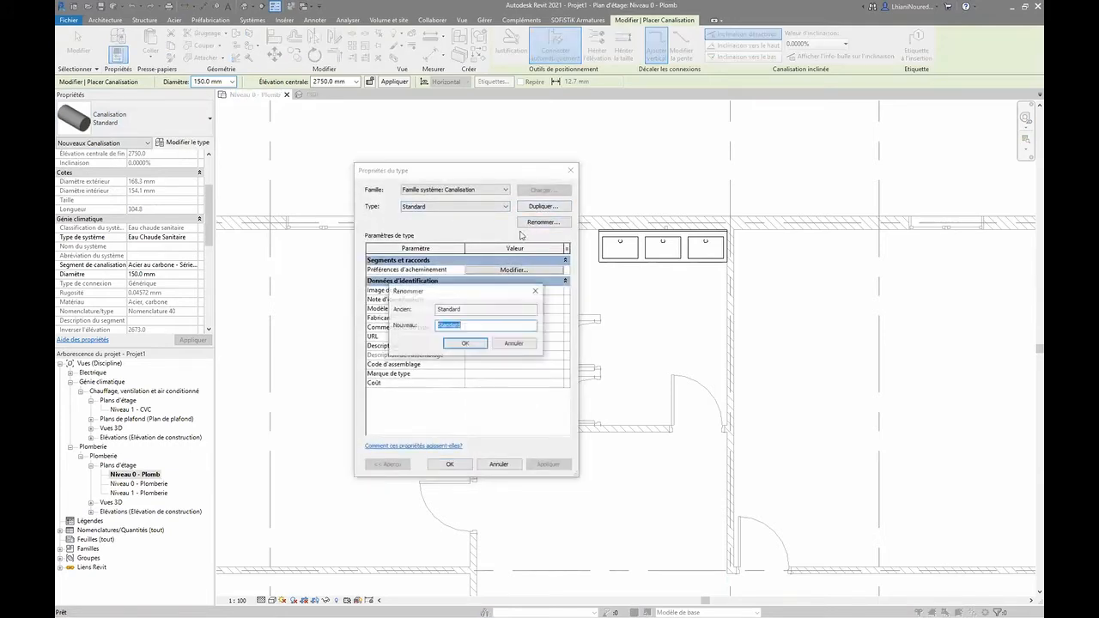
{"action": "type", "text": "EU"}
{"action": "key", "text": "Return"}
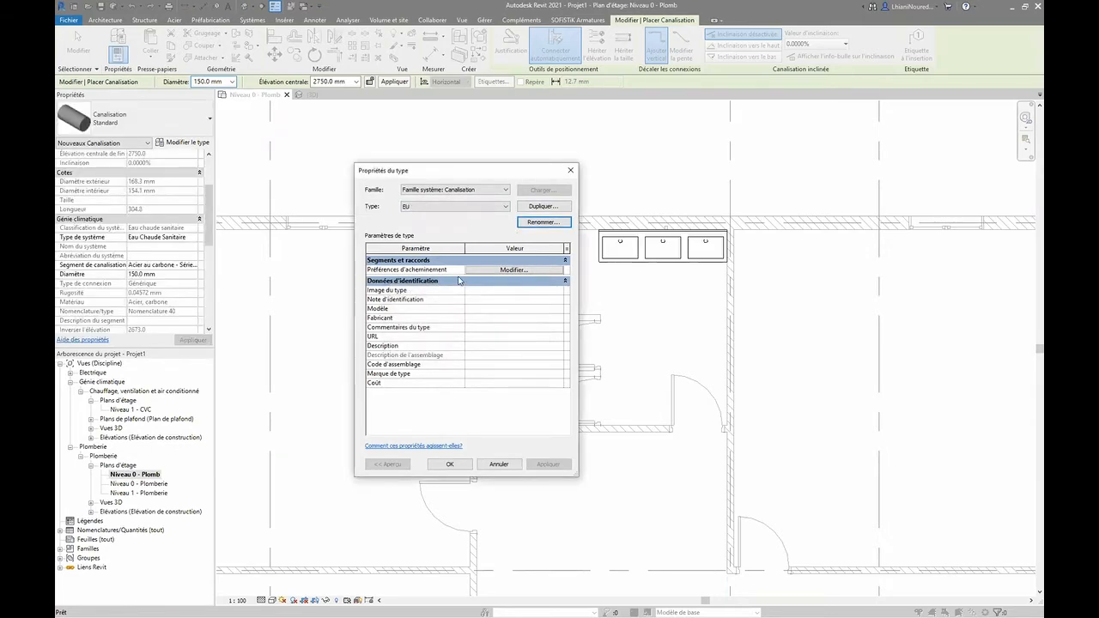
- Set the pipe segment in the EU type's routing preferences to PVC-U - NF EN 1329-1 and apply the type changes
{"action": "left_click", "coordinate": [483, 272]}
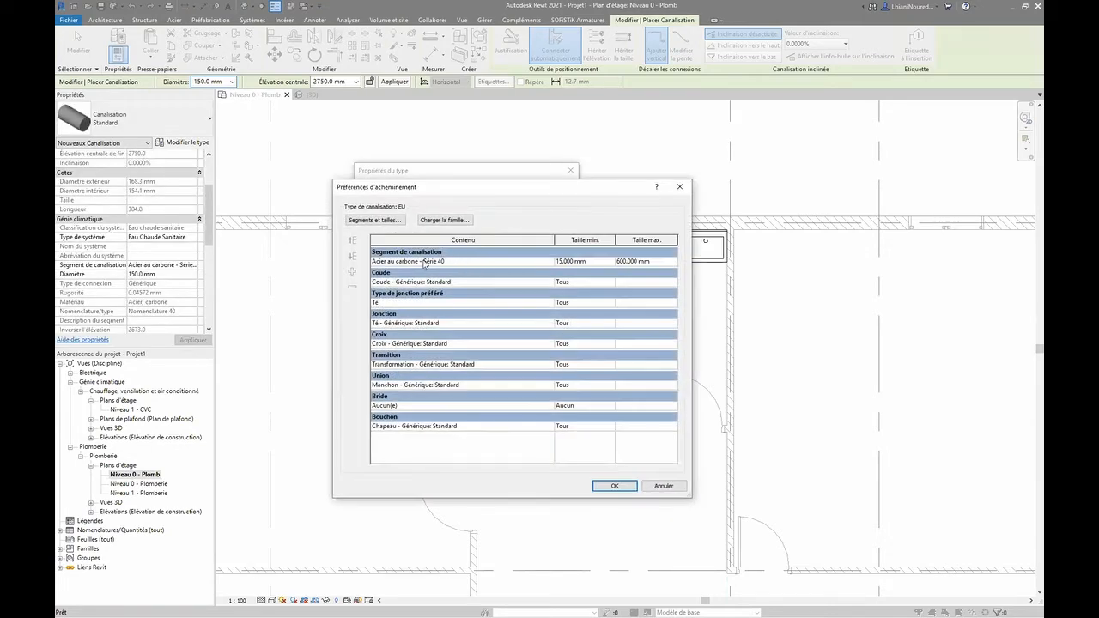
{"action": "left_click", "coordinate": [527, 261]}
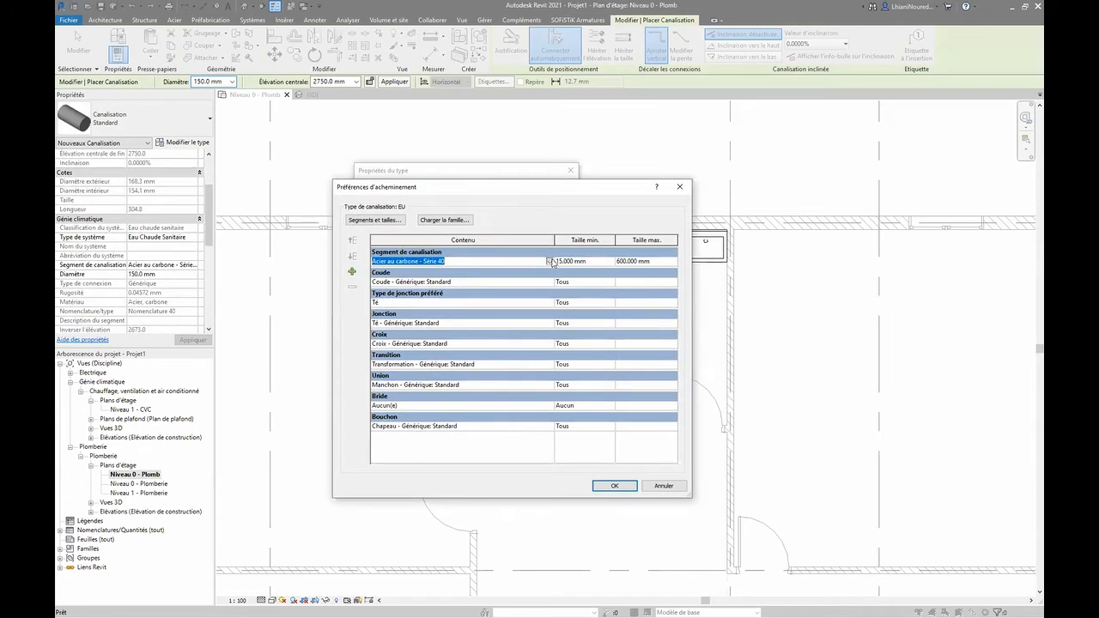
{"action": "left_click", "coordinate": [550, 261]}
{"action": "scroll", "coordinate": [411, 293], "scroll_direction": "down", "scroll_amount": 4}
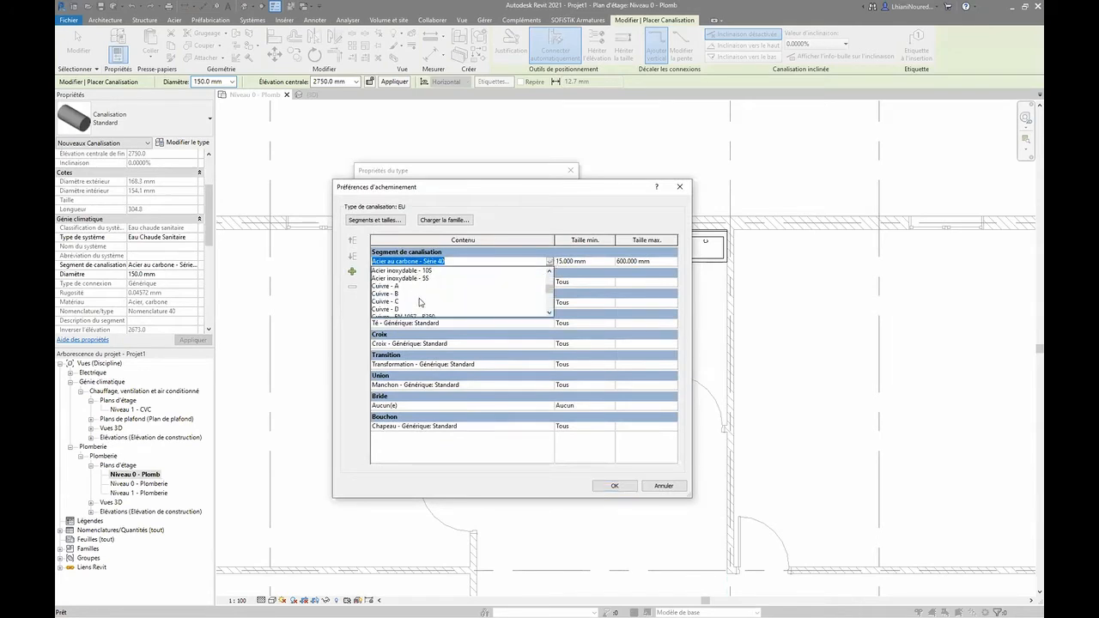
{"action": "scroll", "coordinate": [421, 302], "scroll_direction": "down", "scroll_amount": 1}
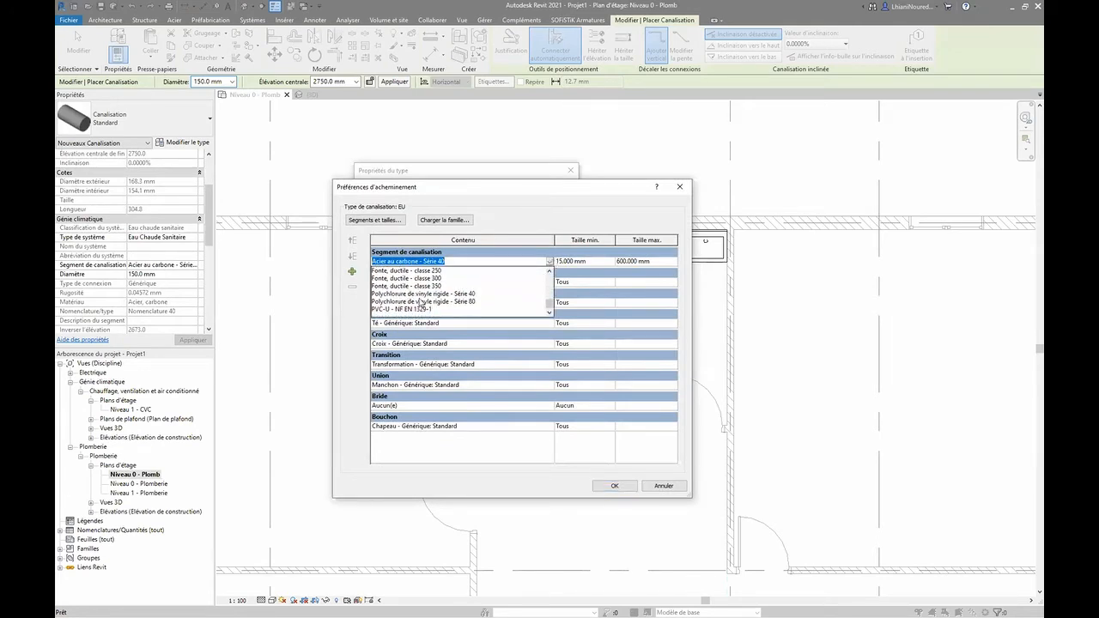
{"action": "left_click", "coordinate": [384, 310]}
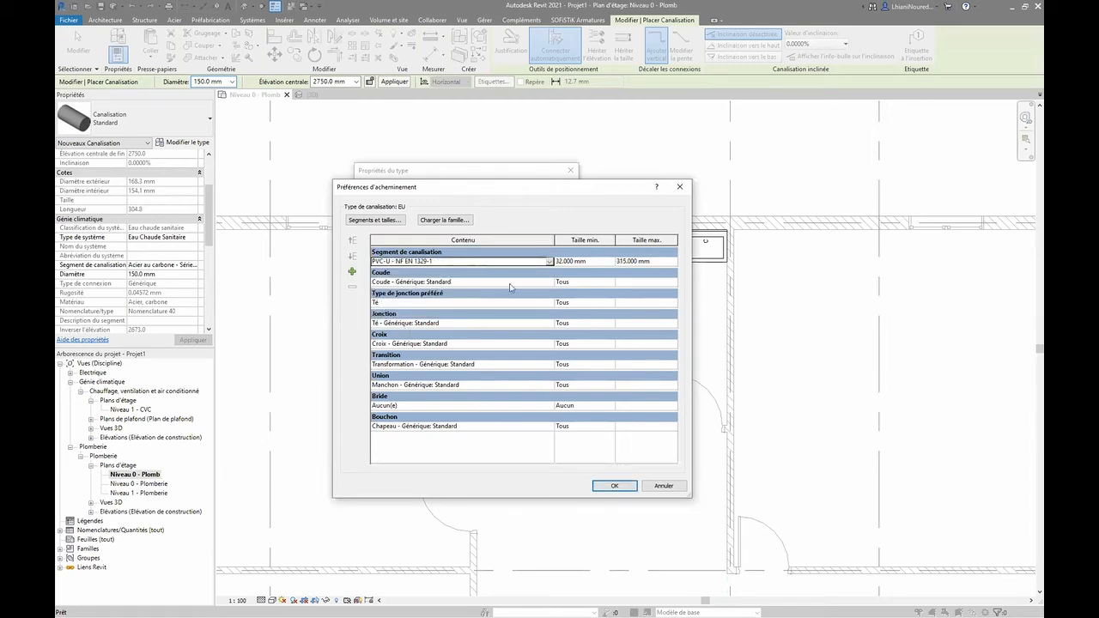
{"action": "left_click", "coordinate": [602, 488]}
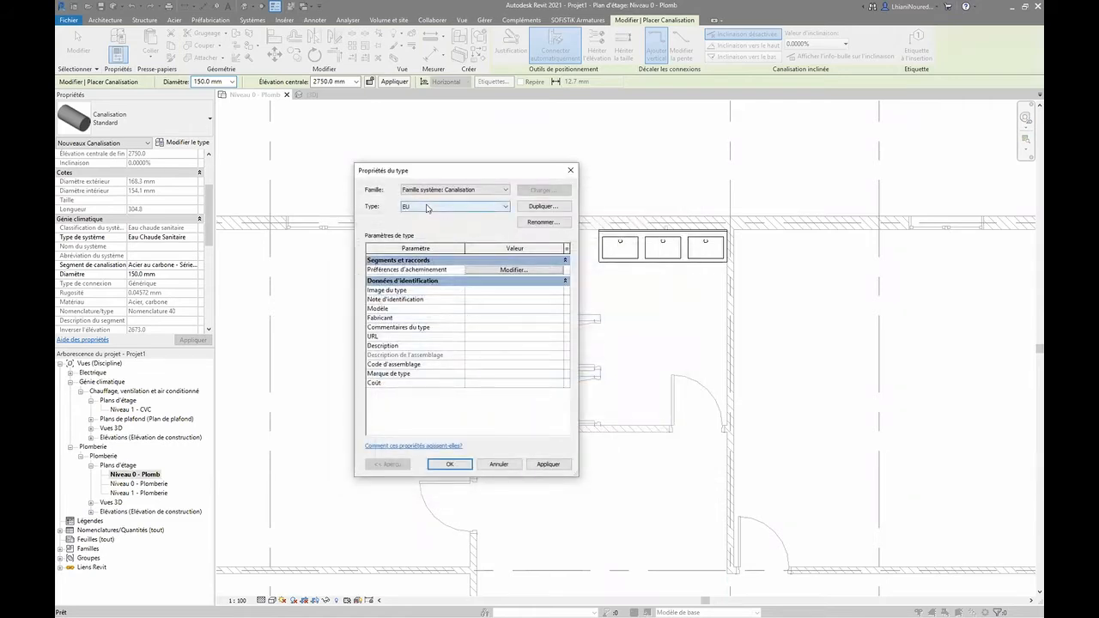
{"action": "left_click", "coordinate": [543, 464]}
{"action": "left_click", "coordinate": [449, 464]}
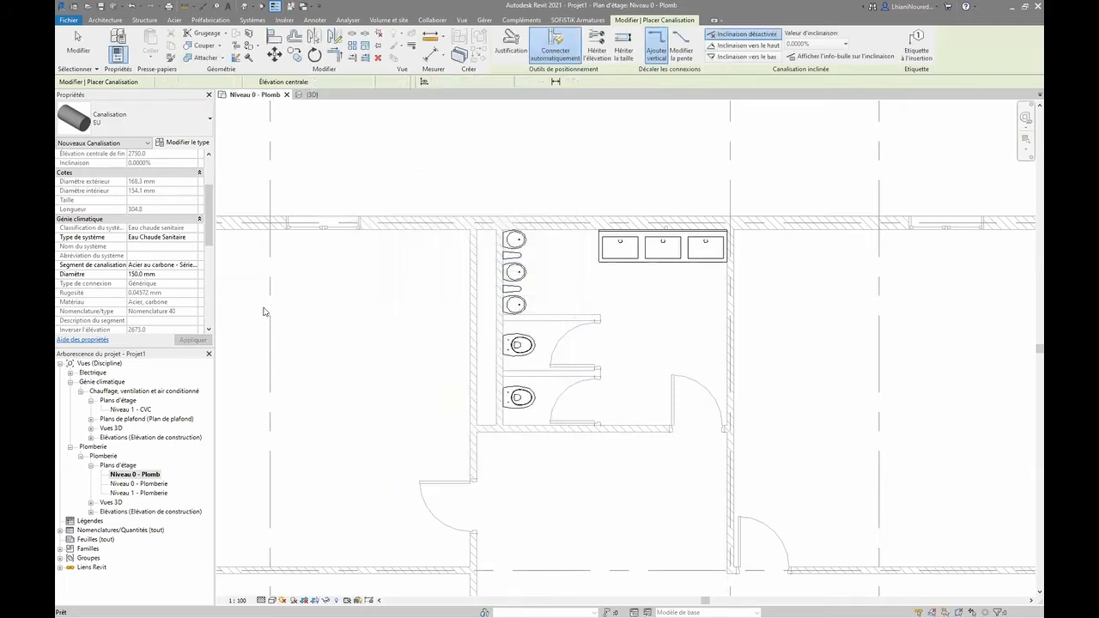
- Duplicate the EU pipe type as Eau Froide Sanitaire and open the new type's routing preferences
{"action": "left_click", "coordinate": [181, 144]}
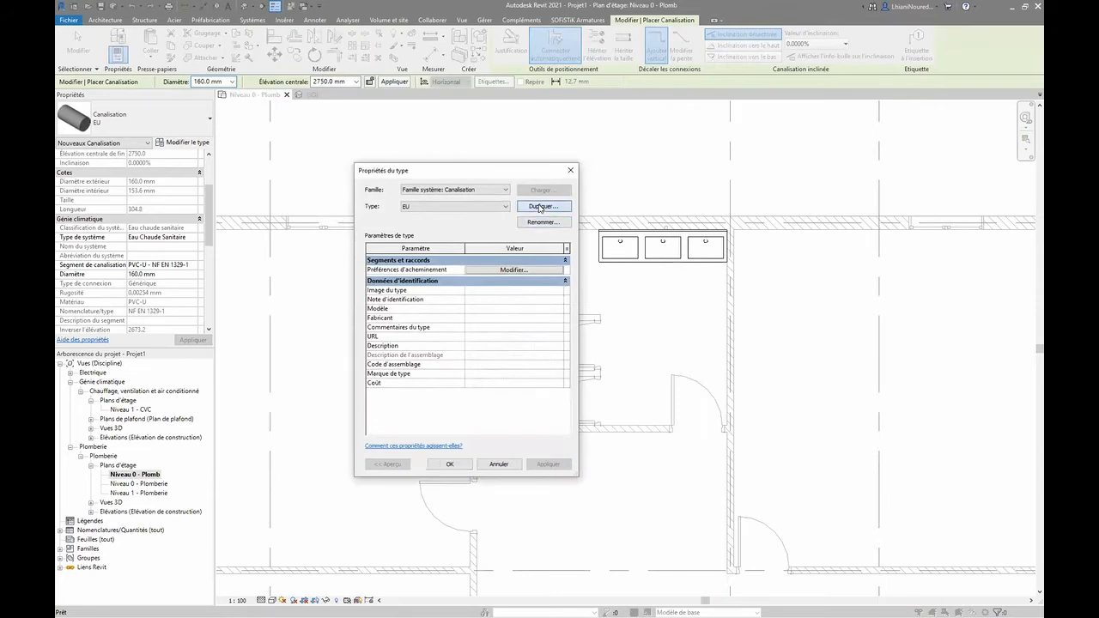
{"action": "left_click", "coordinate": [540, 206]}
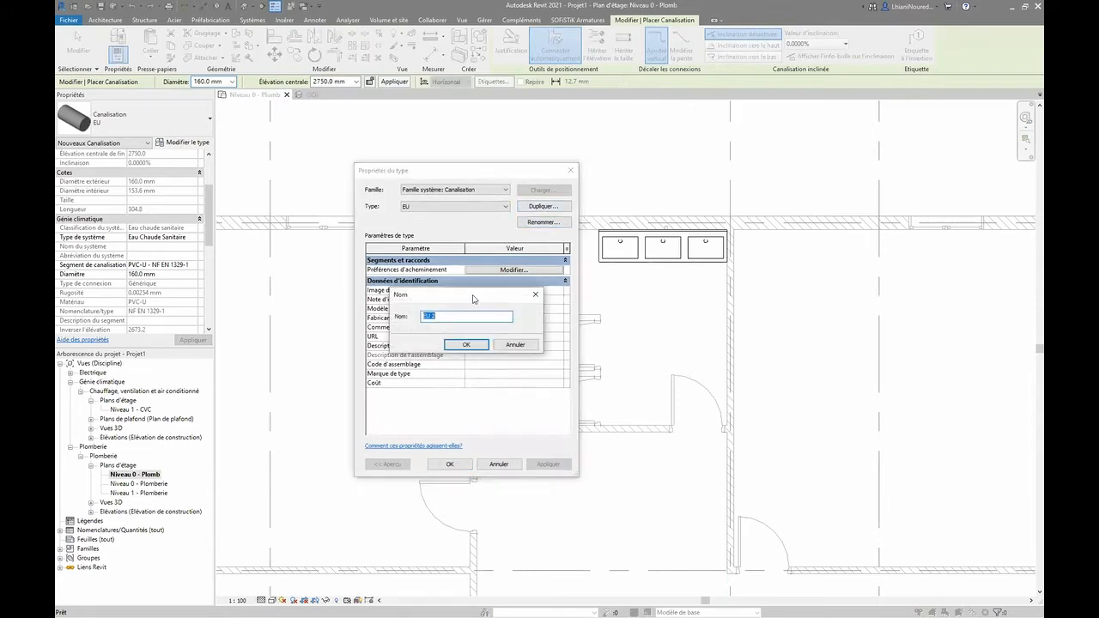
{"action": "type", "text": "Eau"}
{"action": "key", "text": "Return"}
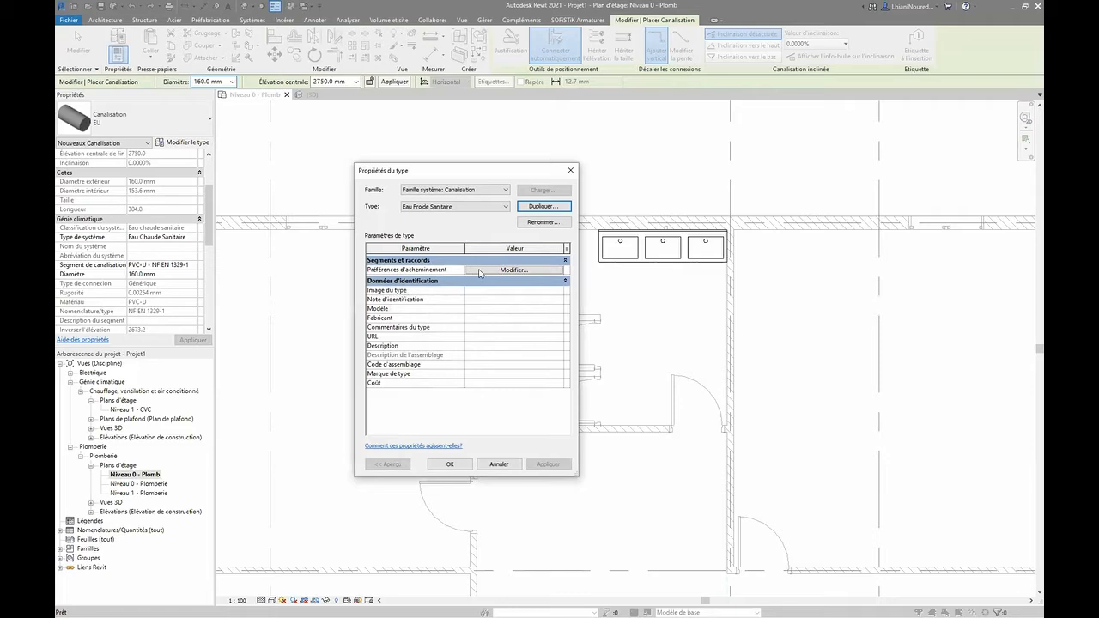
{"action": "left_click", "coordinate": [479, 270]}
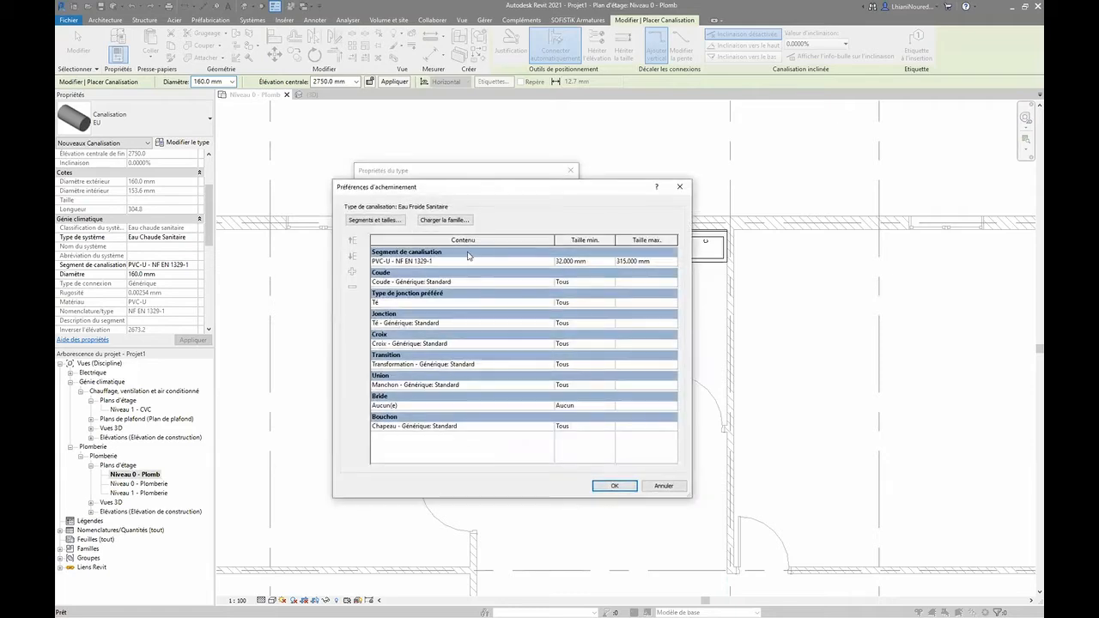
- Review the pipe segments available for Eau Froide Sanitaire and the segment and size catalogue in the mechanical settings, without changing anything
{"action": "left_click", "coordinate": [549, 262]}
{"action": "left_click", "coordinate": [551, 262]}
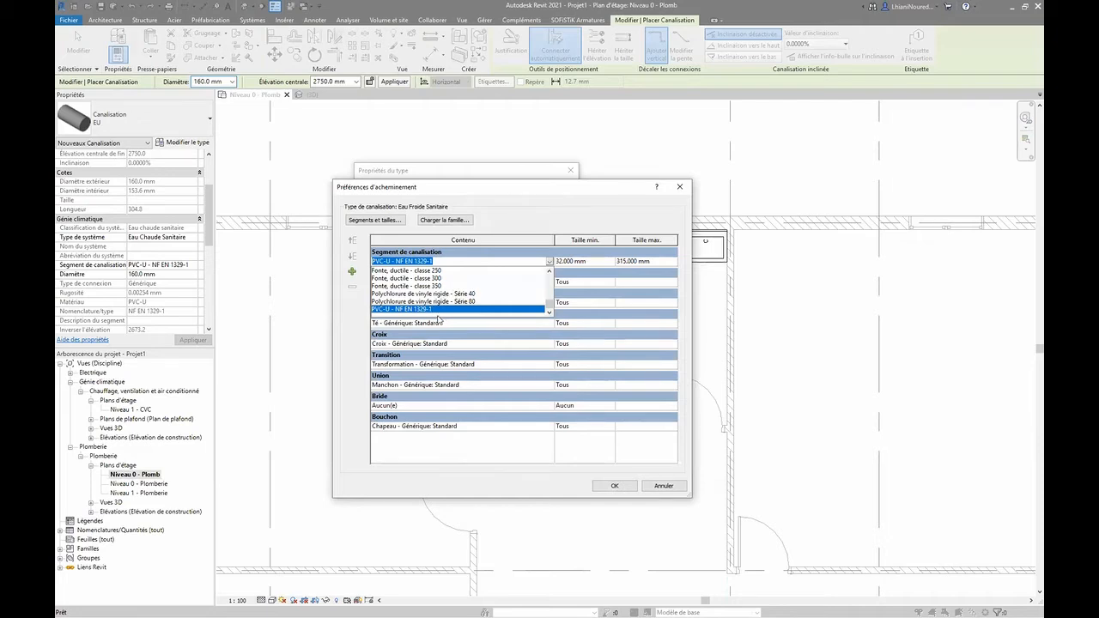
{"action": "scroll", "coordinate": [432, 306], "scroll_direction": "up", "scroll_amount": 4}
{"action": "scroll", "coordinate": [429, 302], "scroll_direction": "down", "scroll_amount": 4}
{"action": "left_click", "coordinate": [391, 252]}
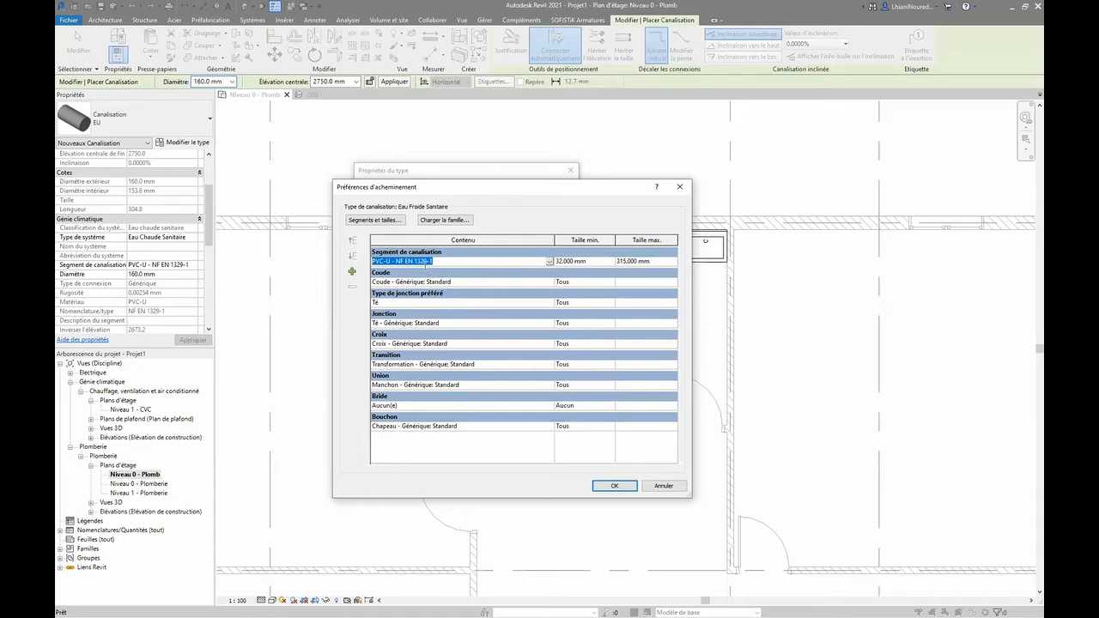
{"action": "left_click", "coordinate": [366, 219]}
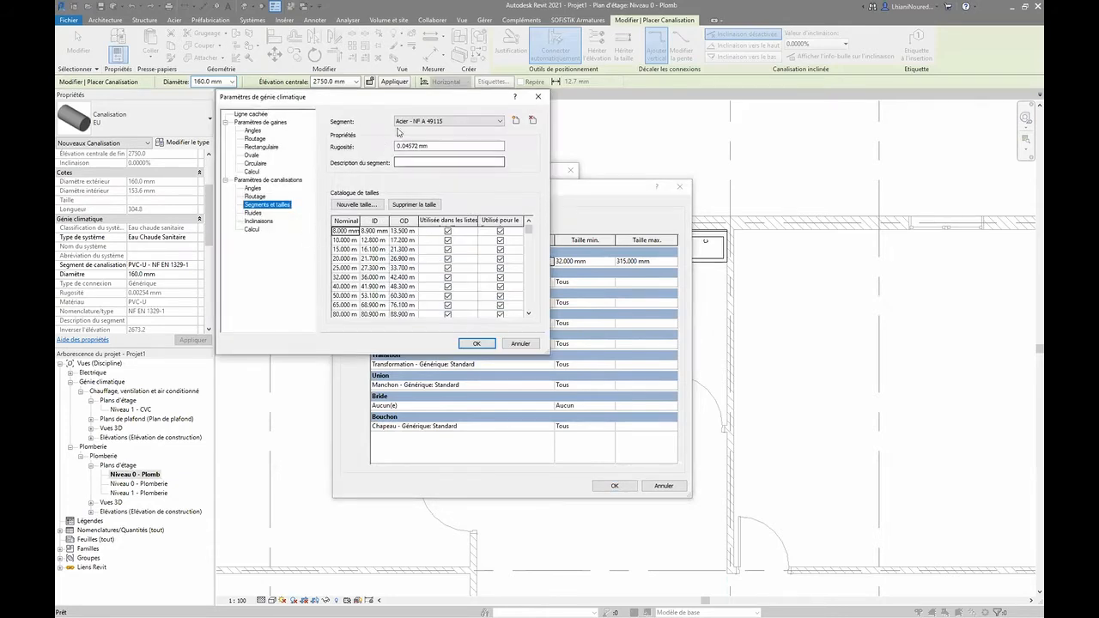
{"action": "left_click", "coordinate": [408, 121]}
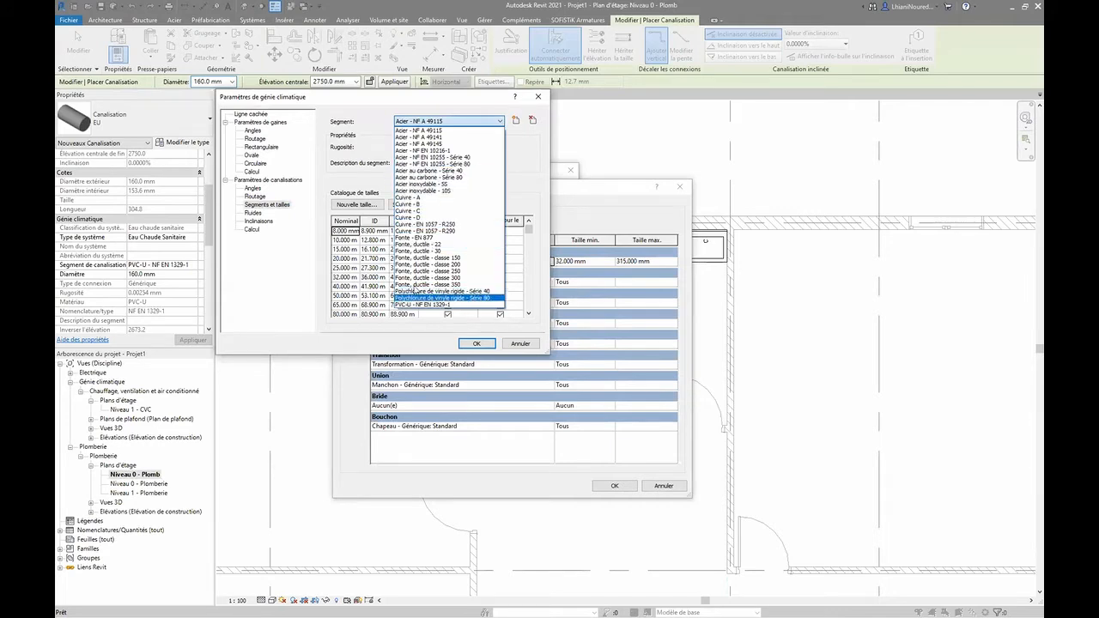
{"action": "left_click", "coordinate": [347, 194]}
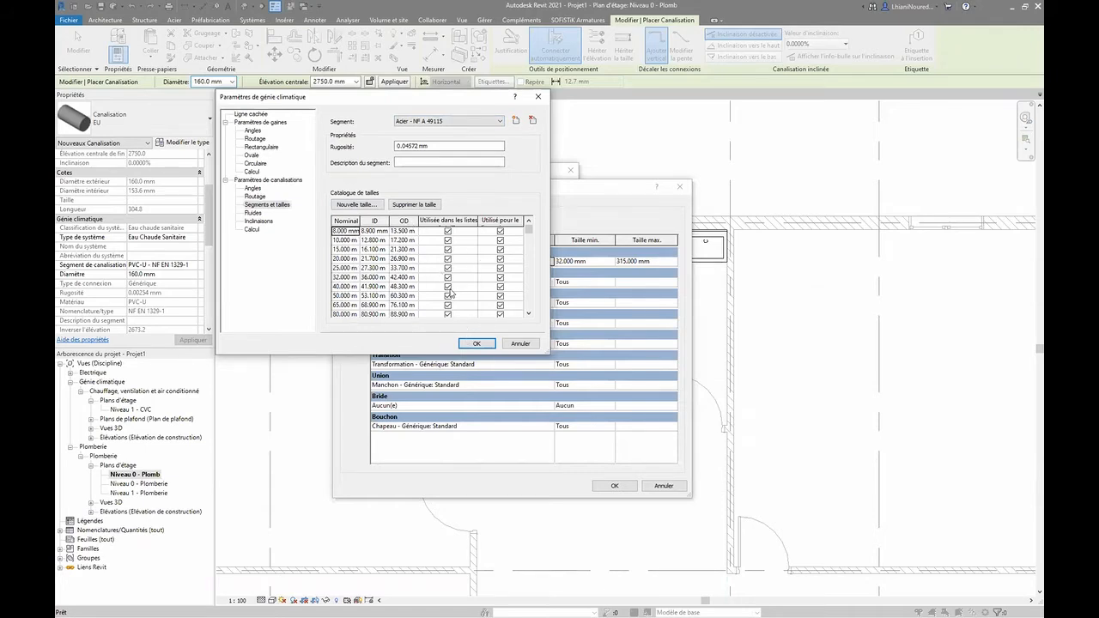
{"action": "left_click", "coordinate": [507, 344]}
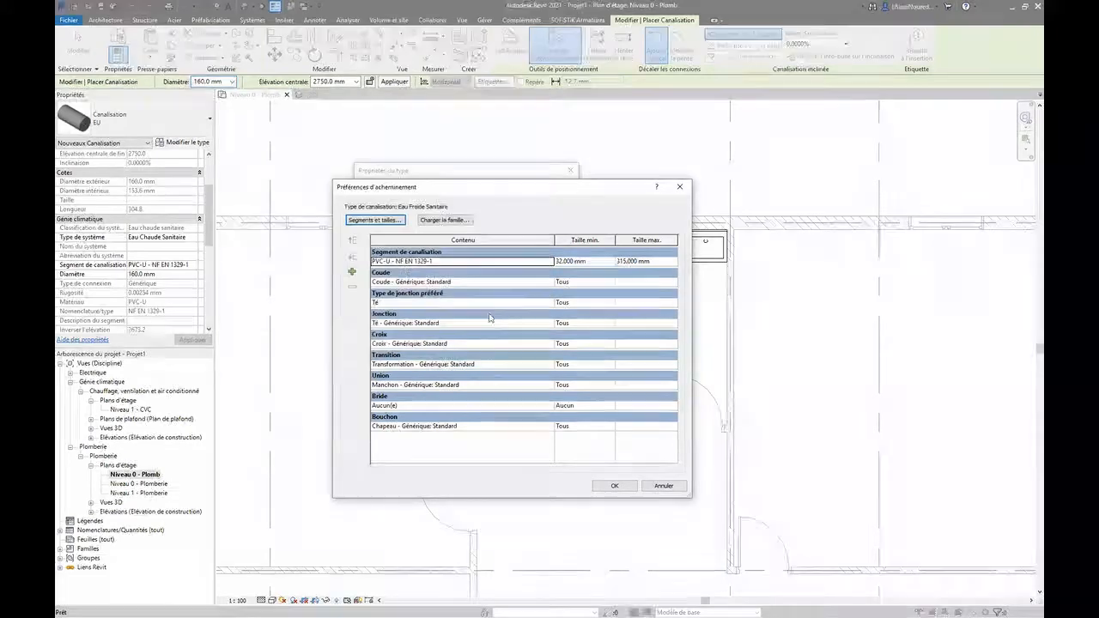
- Set the pipe segment of the Eau Froide Sanitaire type to Polychlorure de vinyle rigide - Série 40 and accept the type properties
{"action": "left_click", "coordinate": [548, 262]}
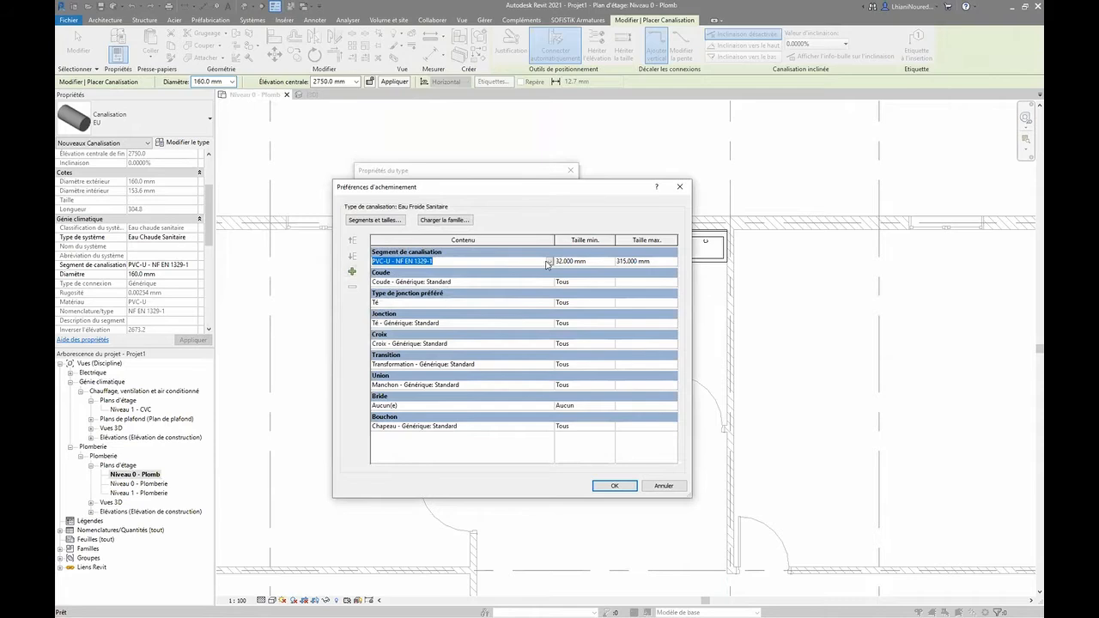
{"action": "left_click", "coordinate": [551, 265]}
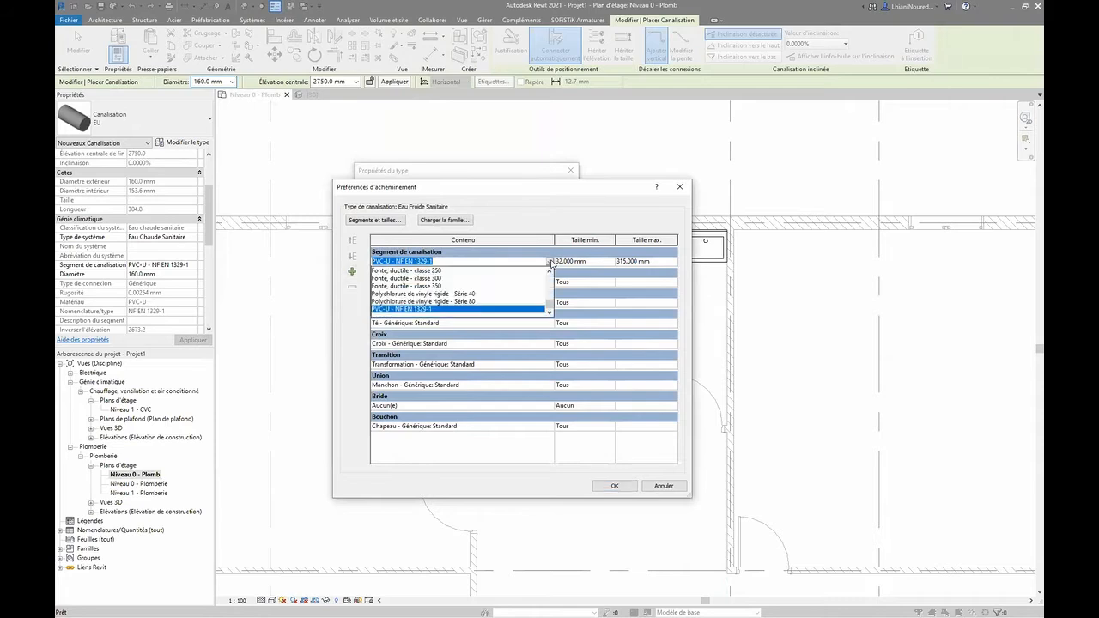
{"action": "left_click", "coordinate": [427, 293]}
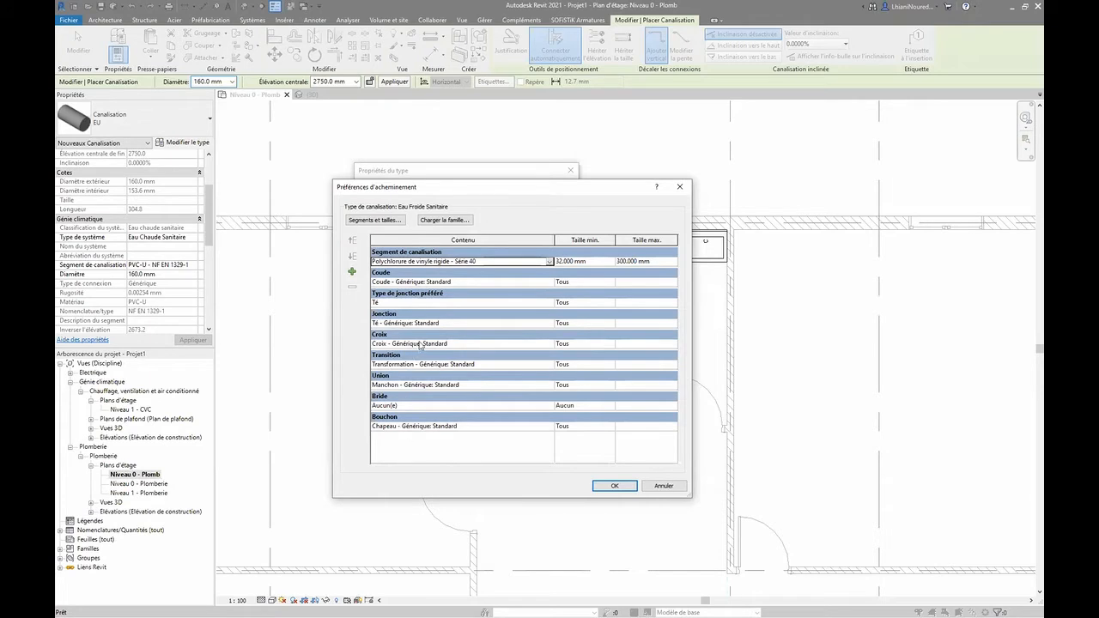
{"action": "left_click", "coordinate": [610, 486]}
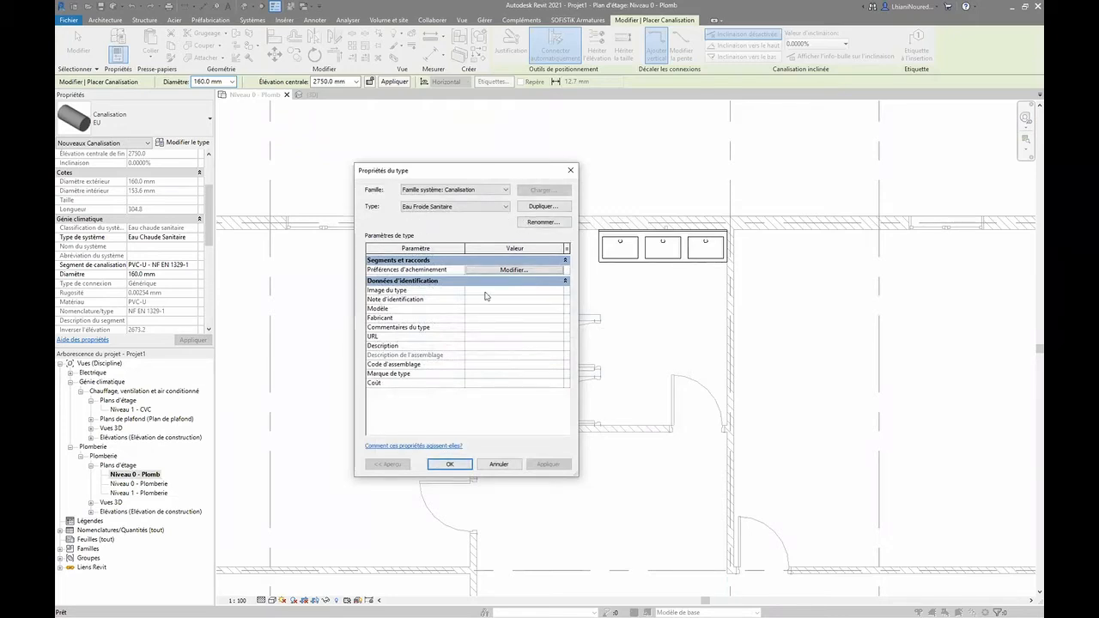
{"action": "left_click", "coordinate": [449, 464]}
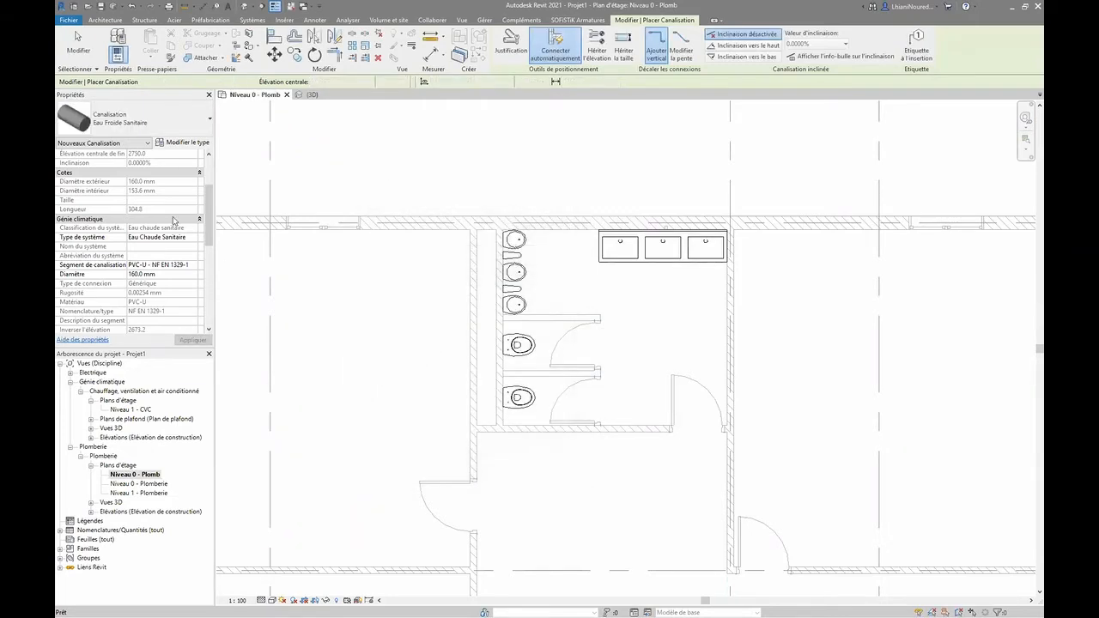
- Draw an EU pipe run of 40 mm diameter from the wall behind the uppermost urinal into the shaft, then up through the exterior wall
{"action": "left_click", "coordinate": [122, 133]}
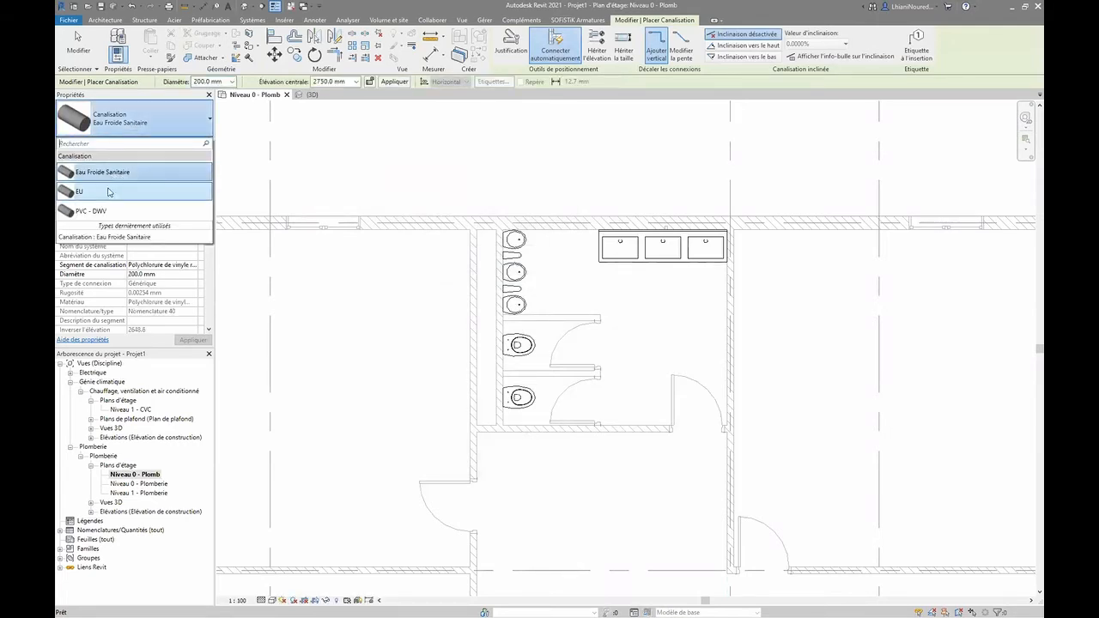
{"action": "mouse_move", "coordinate": [111, 214]}
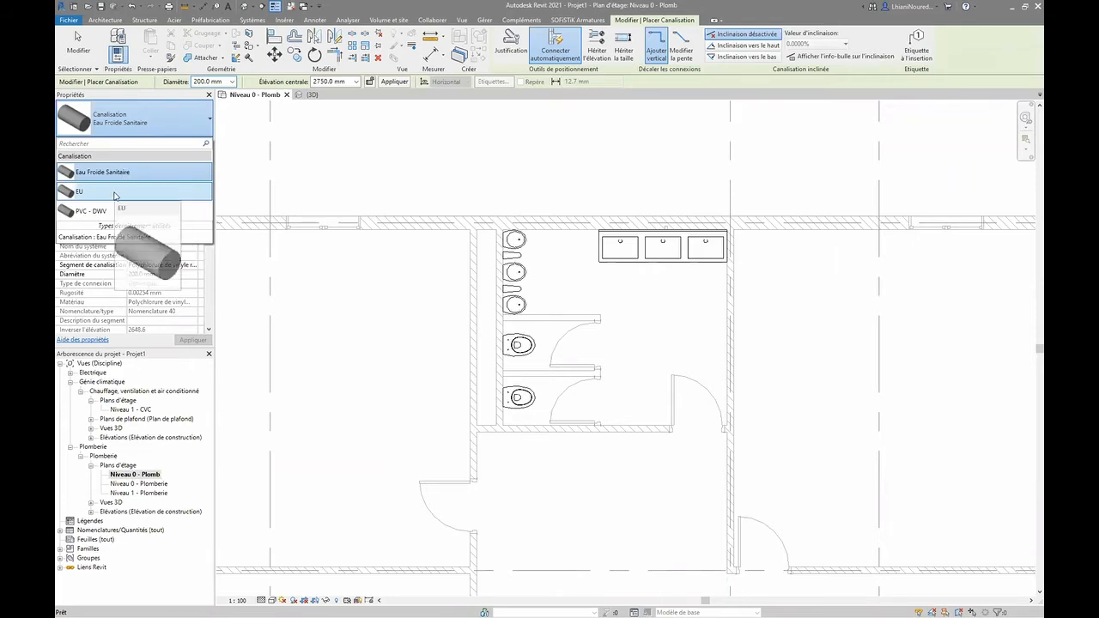
{"action": "left_click", "coordinate": [114, 192]}
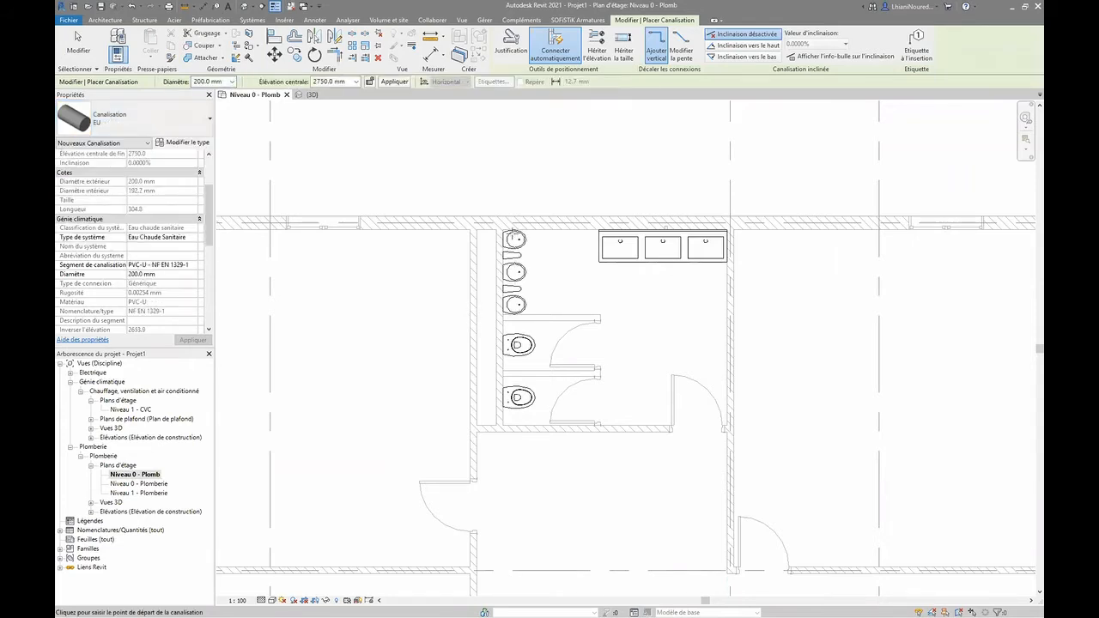
{"action": "scroll", "coordinate": [505, 245], "scroll_direction": "up", "scroll_amount": 5}
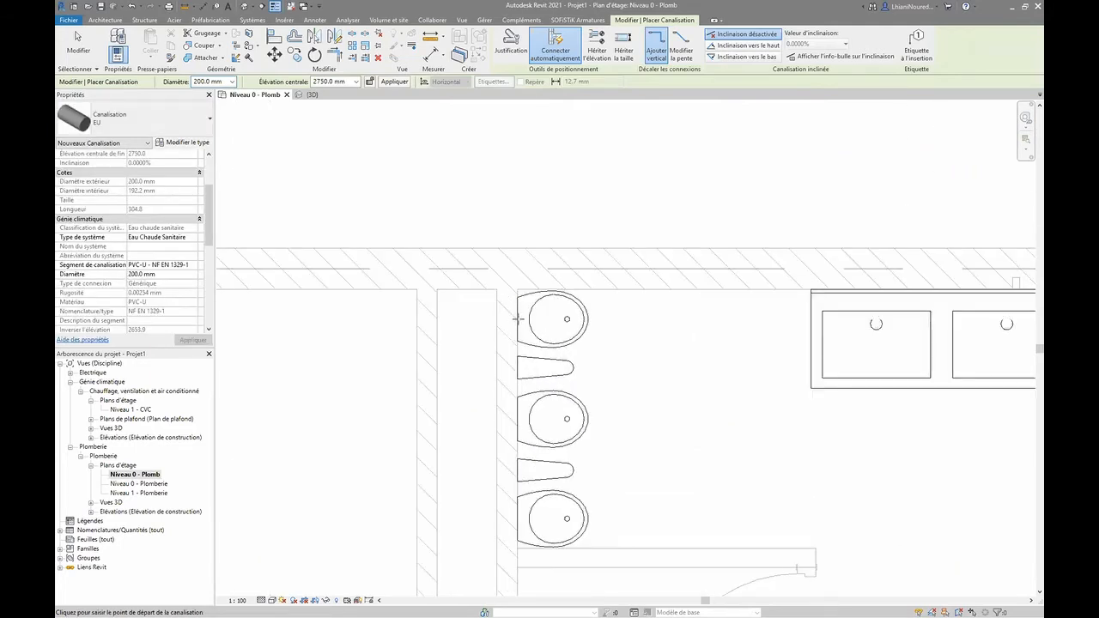
{"action": "left_click", "coordinate": [506, 319]}
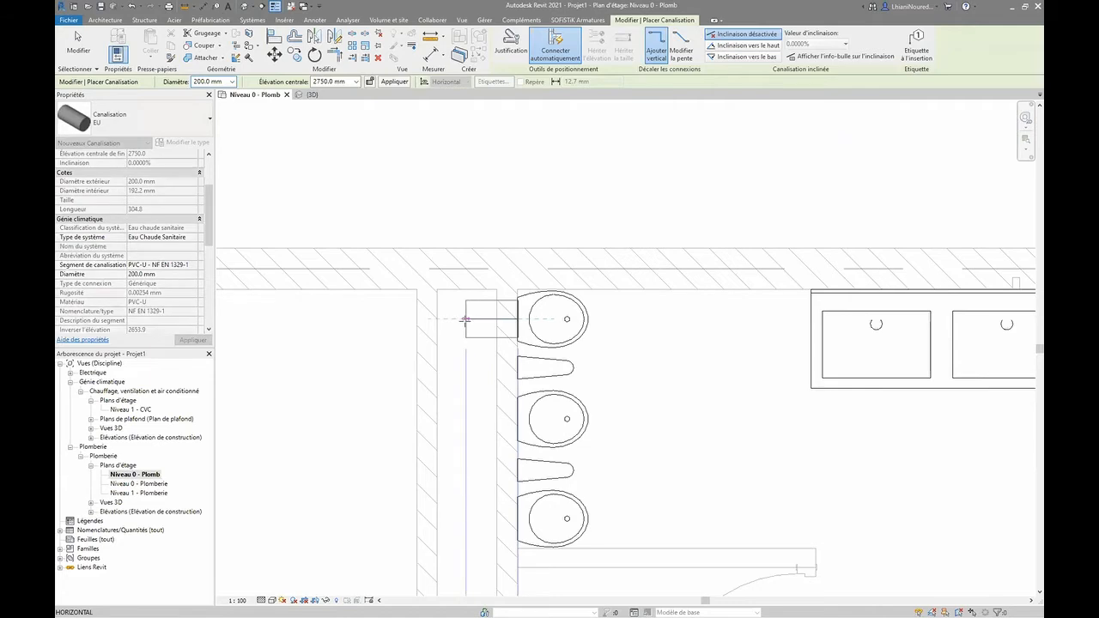
{"action": "left_click", "coordinate": [232, 82]}
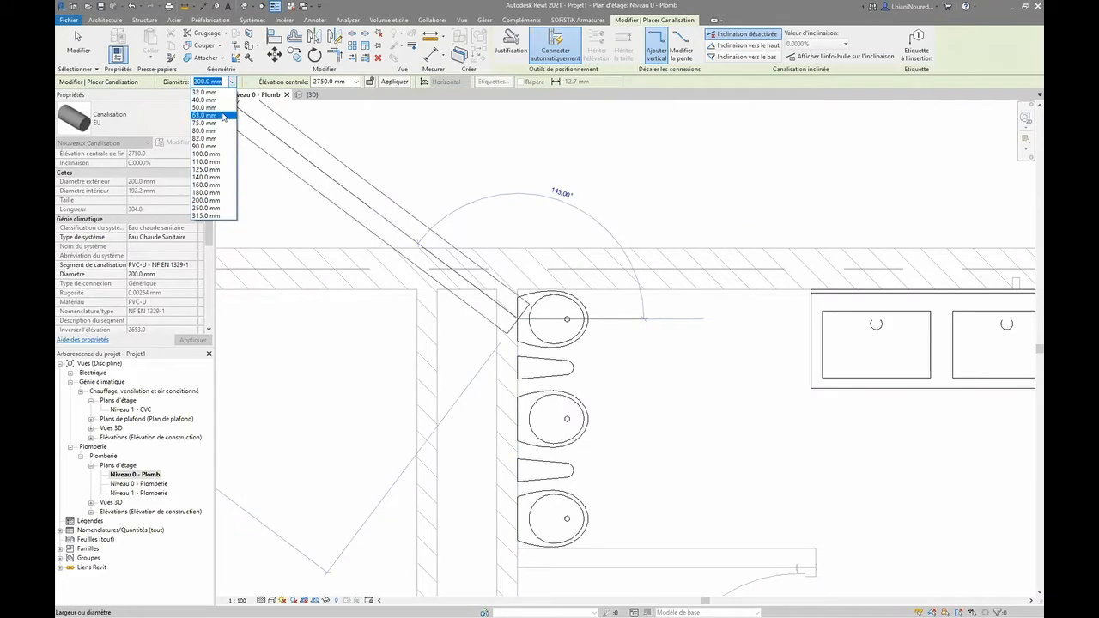
{"action": "left_click", "coordinate": [214, 100]}
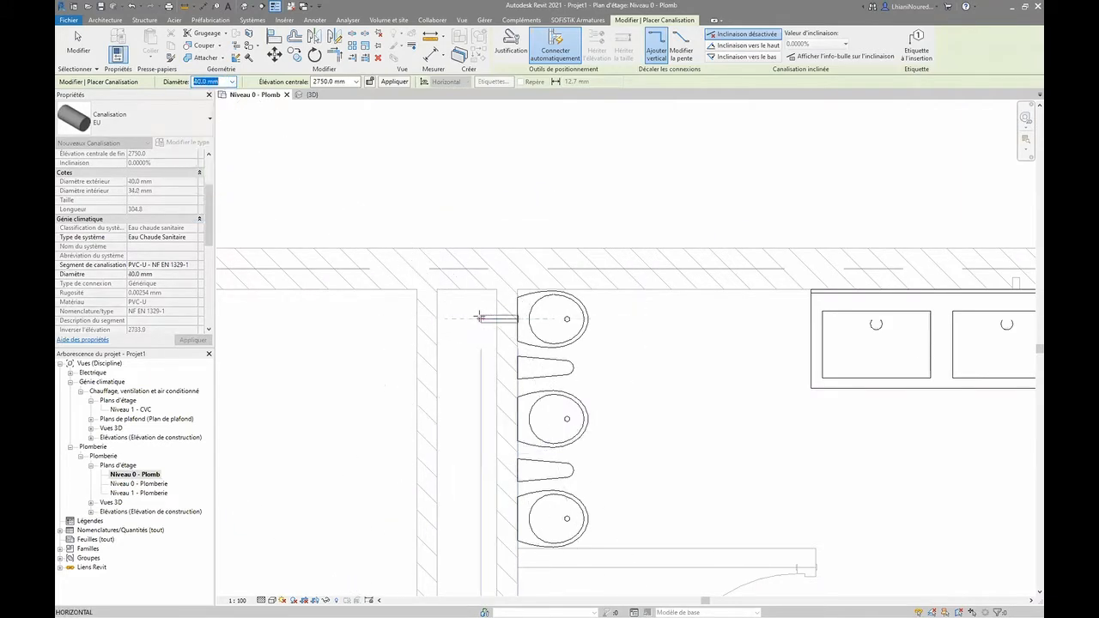
{"action": "left_click", "coordinate": [468, 319]}
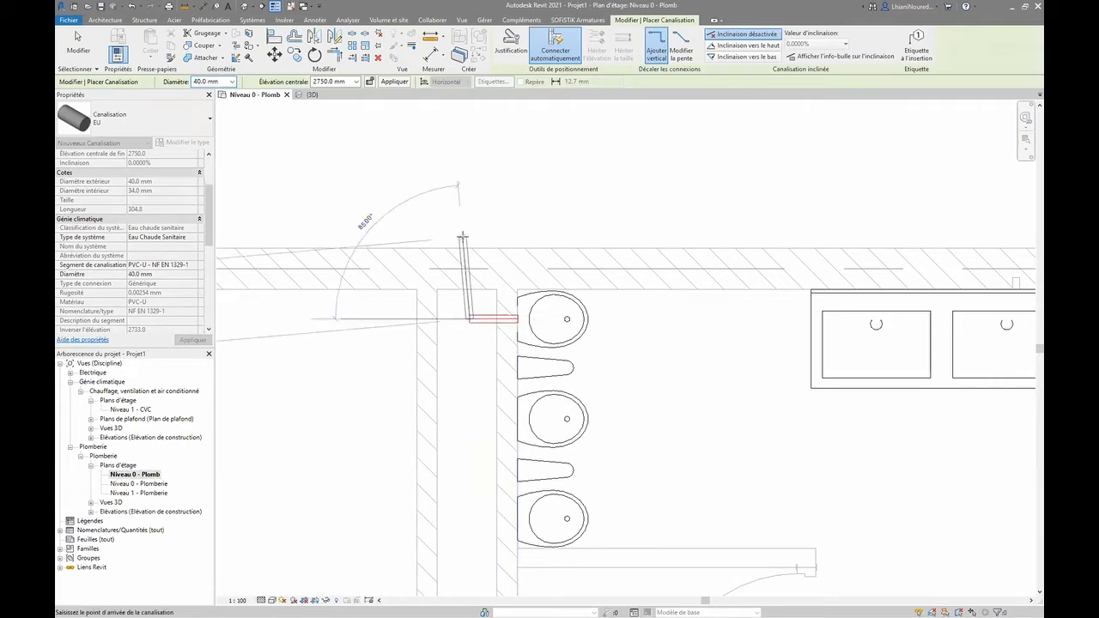
{"action": "left_click", "coordinate": [469, 204]}
{"action": "key", "text": "Escape"}
{"action": "key", "text": "Escape"}
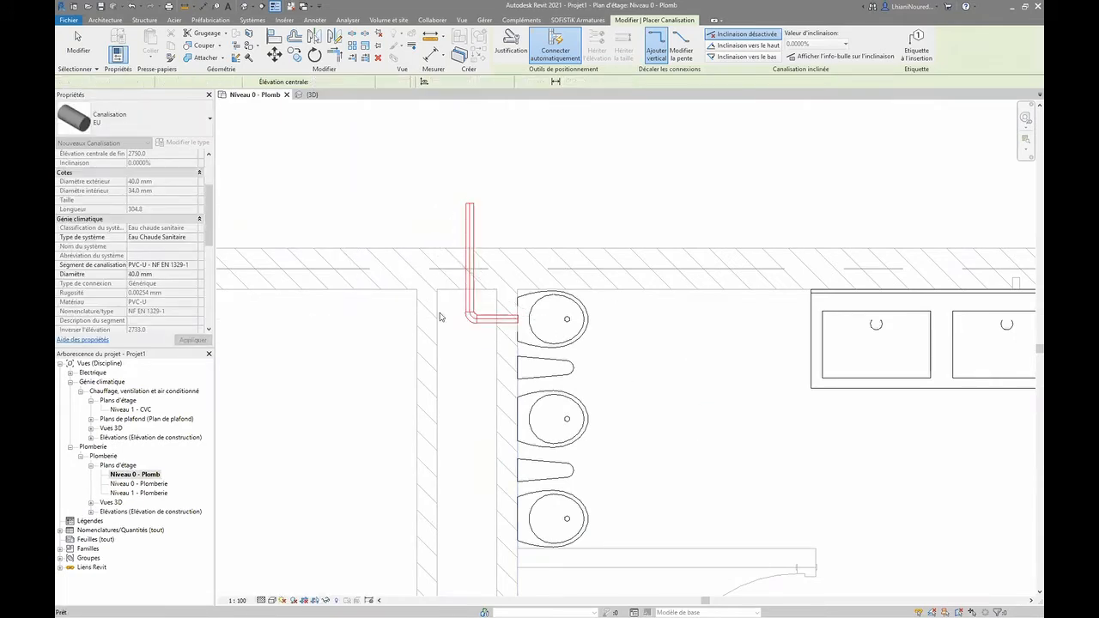
- Inspect the pipe end at the urinal and delete both pipe segments with their elbow
{"action": "scroll", "coordinate": [527, 323], "scroll_direction": "up", "scroll_amount": 1}
{"action": "scroll", "coordinate": [526, 323], "scroll_direction": "up", "scroll_amount": 7}
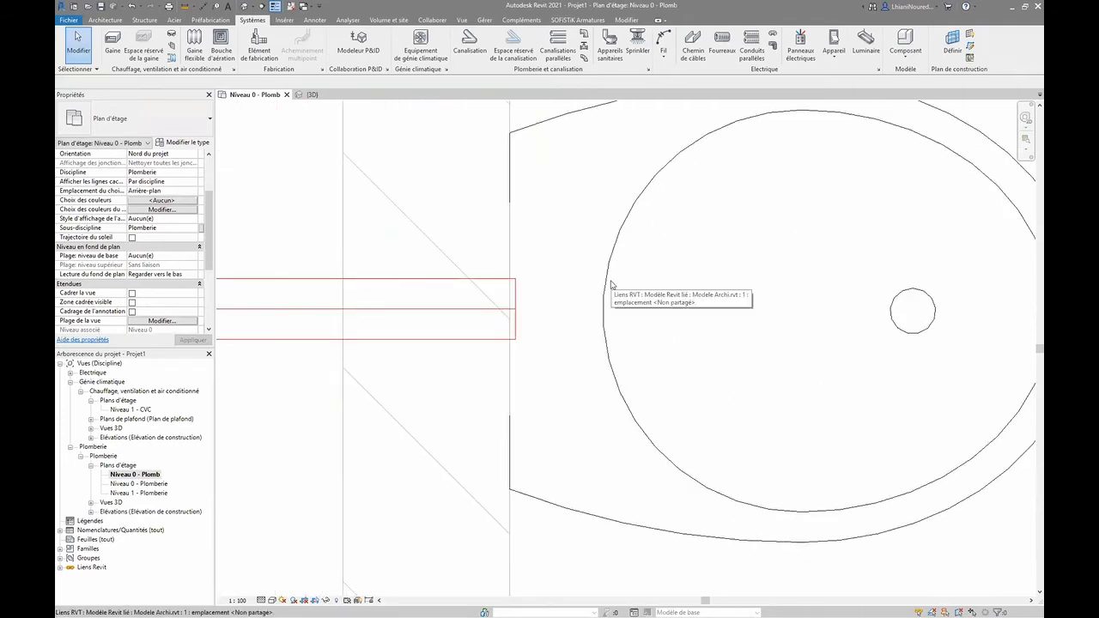
{"action": "scroll", "coordinate": [554, 289], "scroll_direction": "down", "scroll_amount": 4}
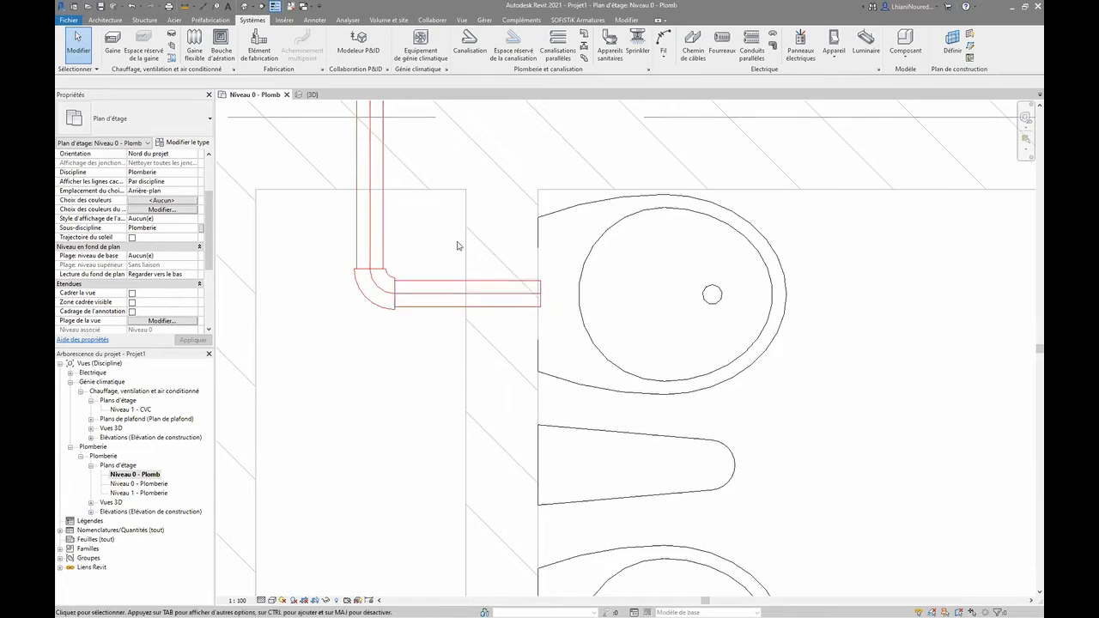
{"action": "left_click_drag", "start_coordinate": [430, 338], "coordinate": [347, 247]}
{"action": "key", "text": "Delete"}
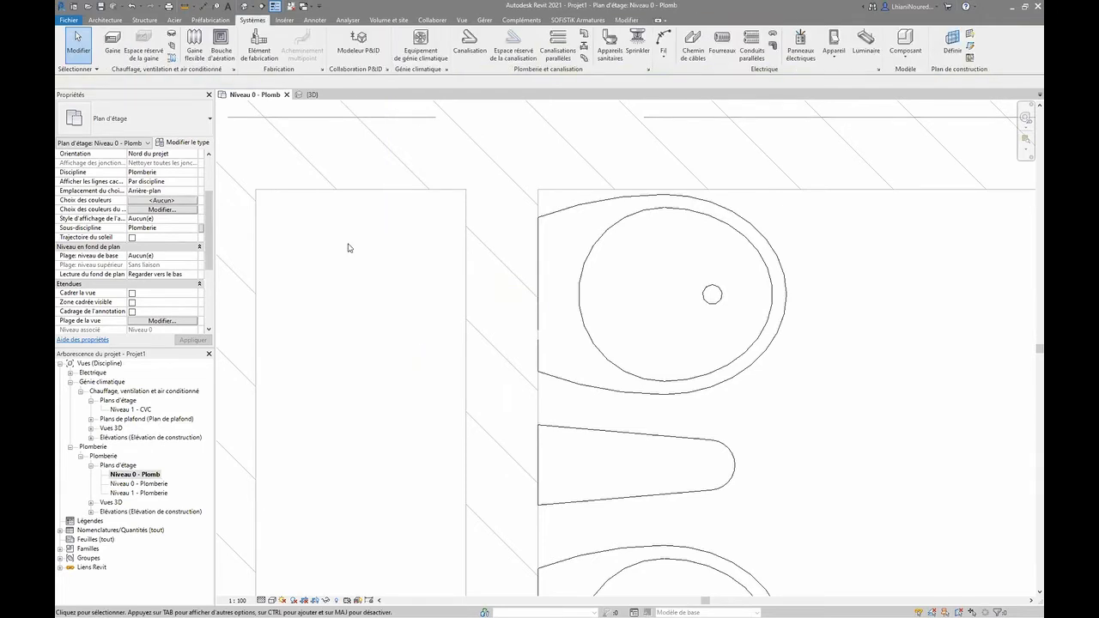
- Start placing a plumbing fixture in the restroom and review the fixture types available in the project
{"action": "scroll", "coordinate": [646, 255], "scroll_direction": "down", "scroll_amount": 5}
{"action": "middle_click_drag", "start_coordinate": [673, 267], "coordinate": [544, 277]}
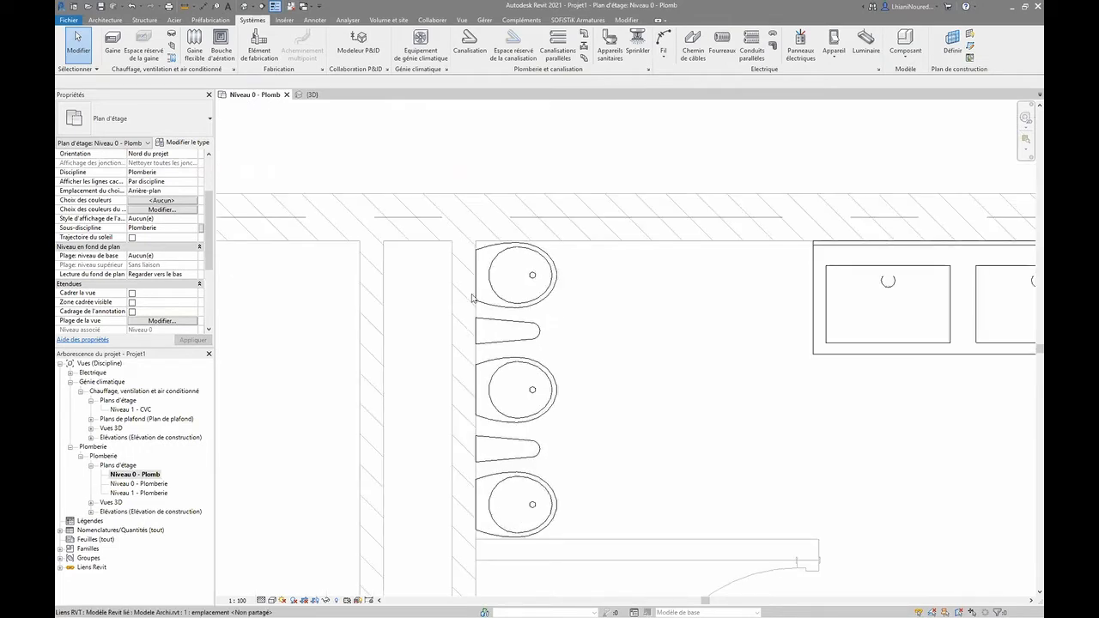
{"action": "scroll", "coordinate": [453, 303], "scroll_direction": "down", "scroll_amount": 3}
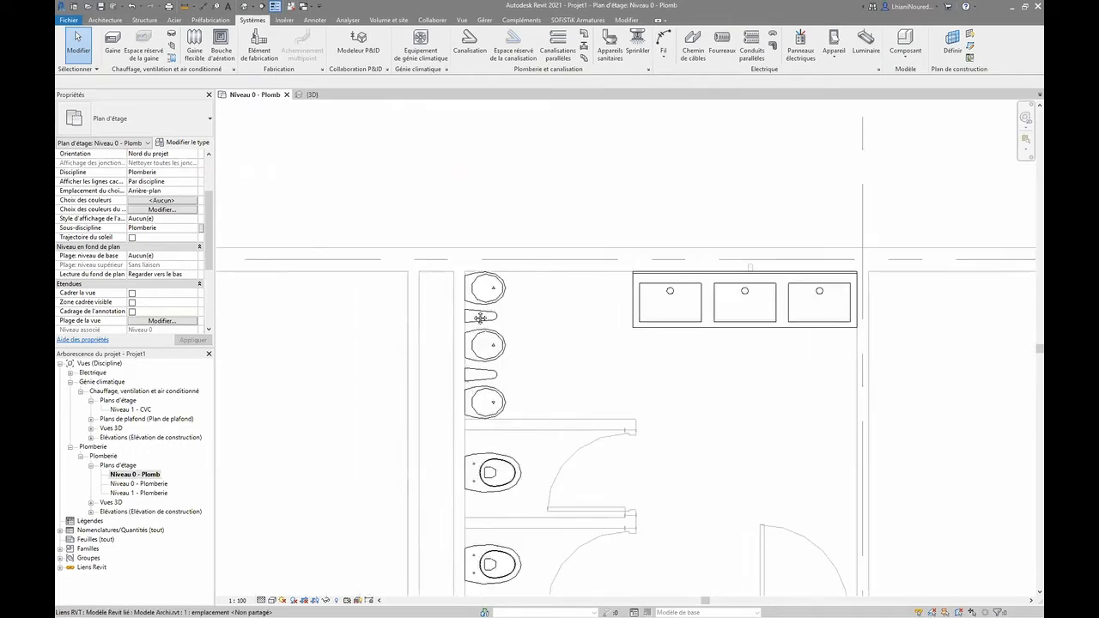
{"action": "middle_click_drag", "start_coordinate": [480, 319], "coordinate": [492, 271]}
{"action": "left_click", "coordinate": [610, 53]}
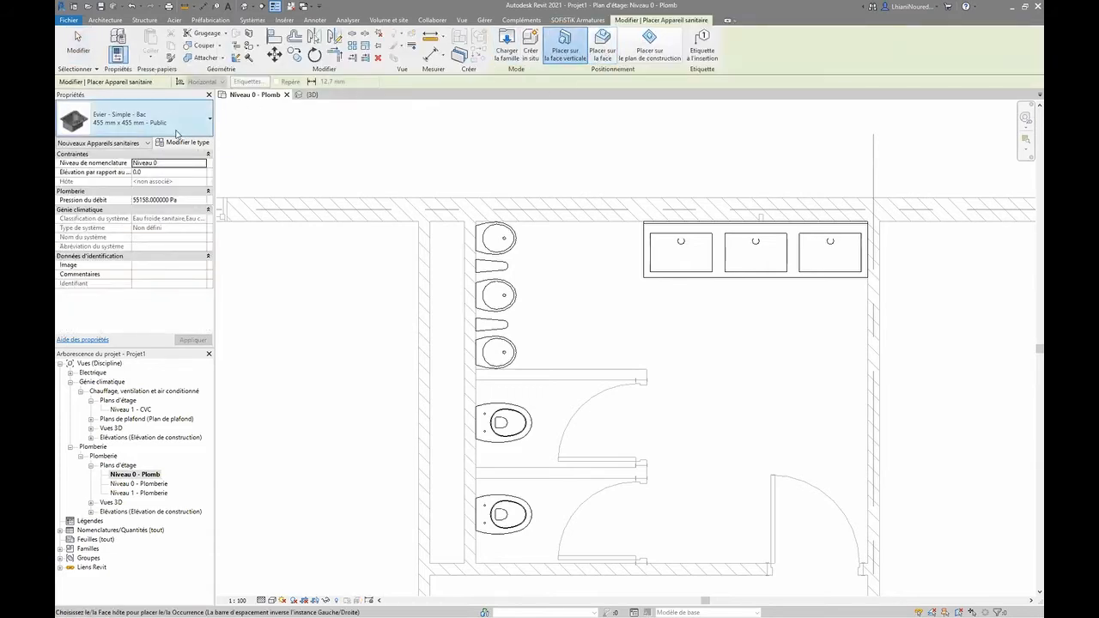
{"action": "left_click", "coordinate": [146, 121]}
{"action": "scroll", "coordinate": [153, 317], "scroll_direction": "up", "scroll_amount": 2}
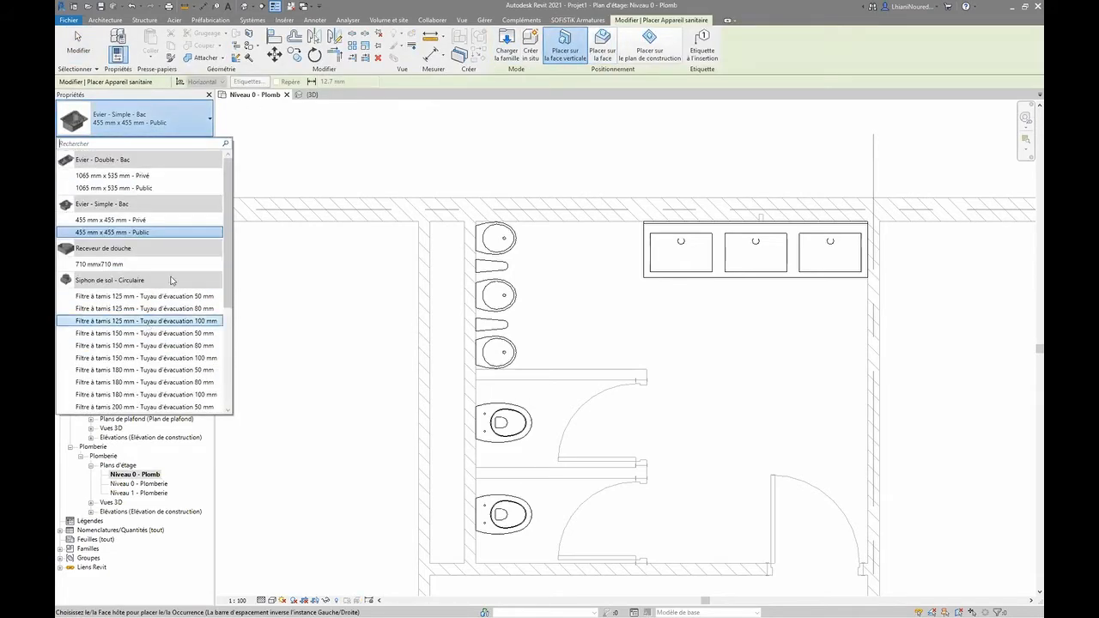
{"action": "scroll", "coordinate": [312, 183], "scroll_direction": "up", "scroll_amount": 1}
- Load the four Raccord de canalisation families (Autre, Eau chaude domestique, Eau froide domestique, Sanitaire) from the MEP Plomberie / Appareillage / Connecteurs library folder
{"action": "left_click", "coordinate": [508, 49]}
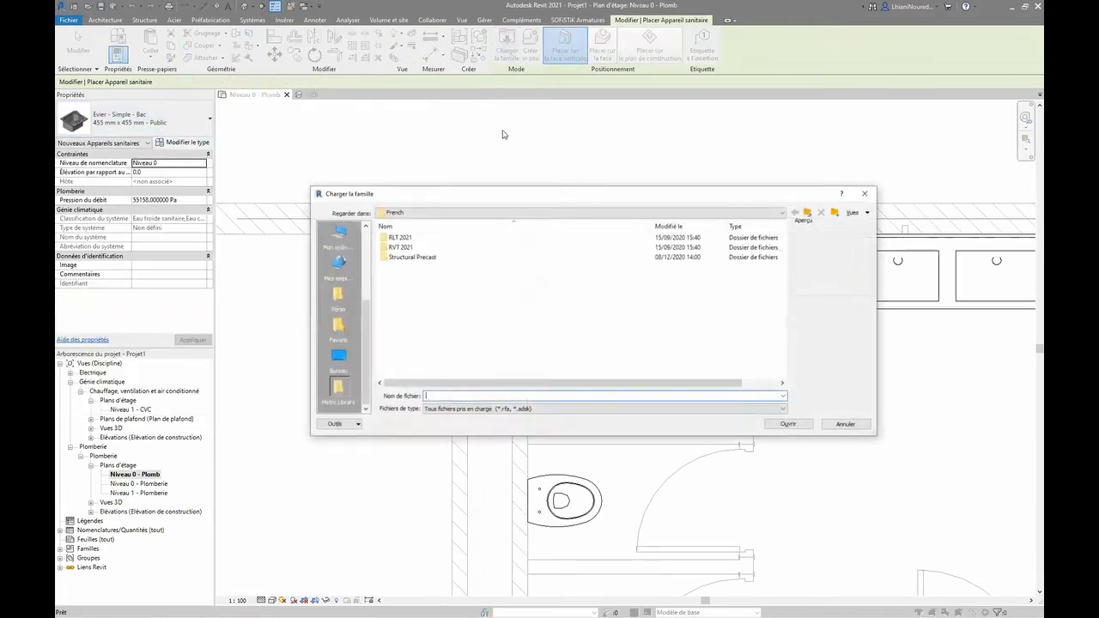
{"action": "double_click", "coordinate": [408, 248]}
{"action": "double_click", "coordinate": [409, 239]}
{"action": "double_click", "coordinate": [407, 240]}
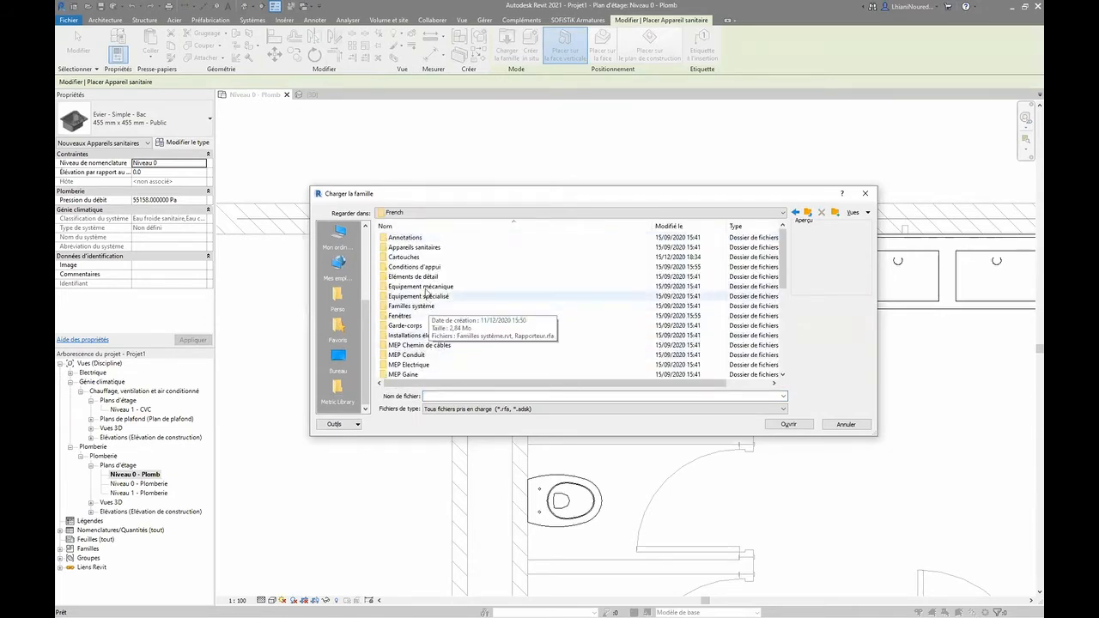
{"action": "double_click", "coordinate": [421, 248]}
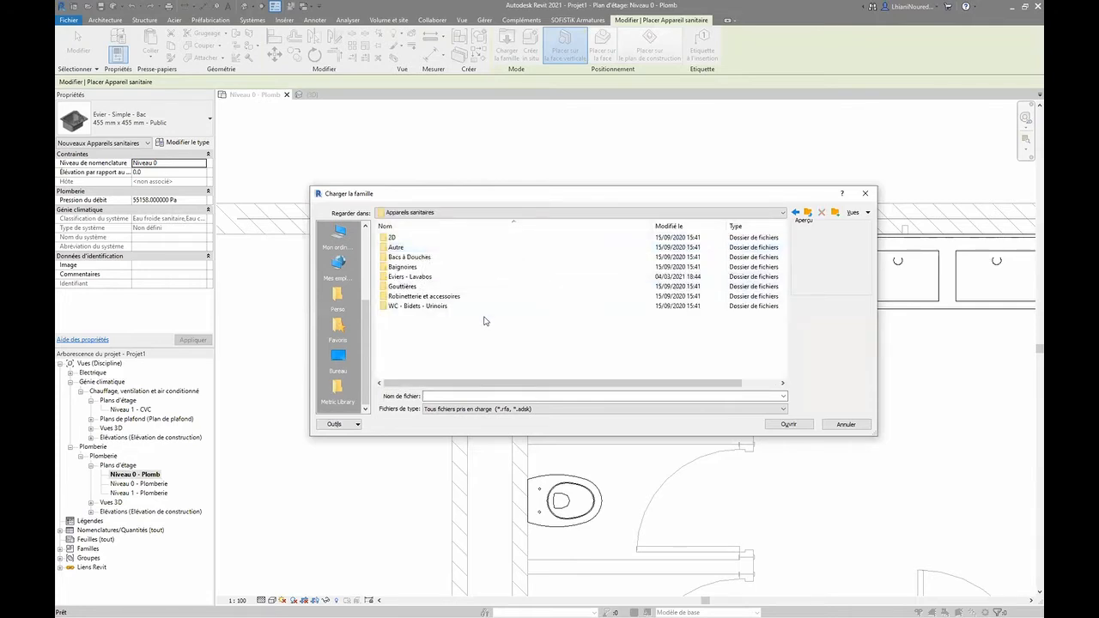
{"action": "left_click", "coordinate": [809, 212]}
{"action": "scroll", "coordinate": [466, 307], "scroll_direction": "down", "scroll_amount": 1}
{"action": "double_click", "coordinate": [432, 365]}
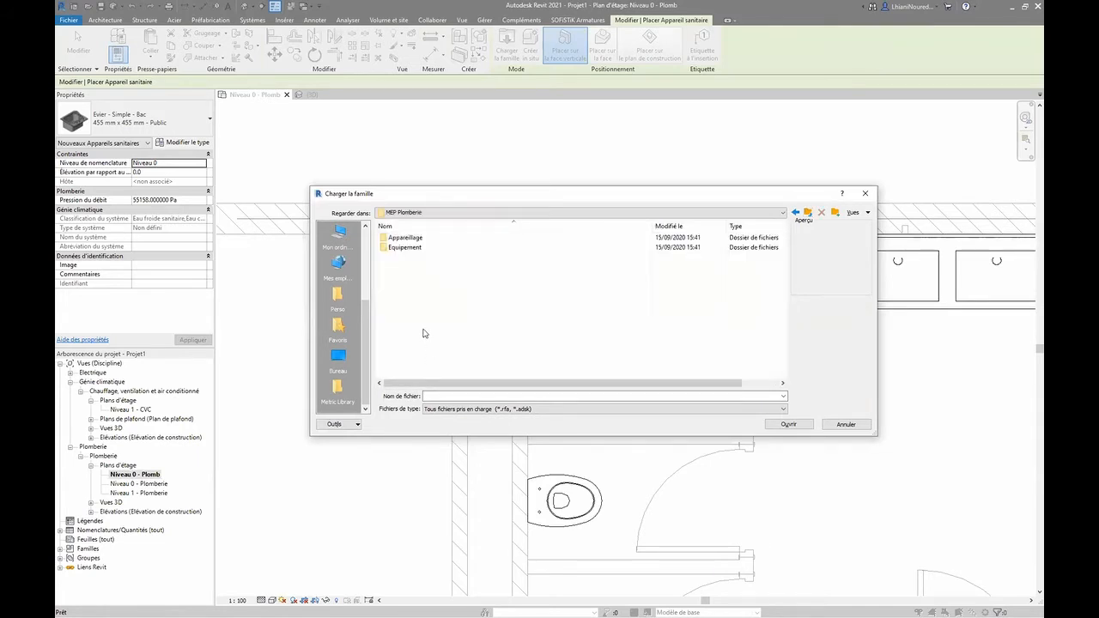
{"action": "double_click", "coordinate": [406, 238]}
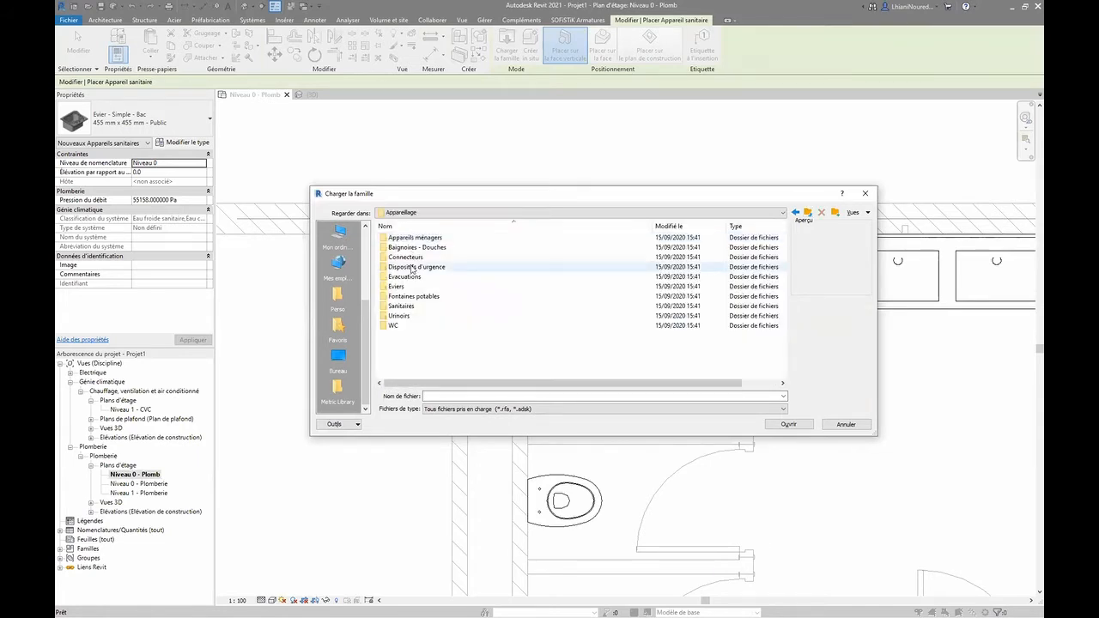
{"action": "double_click", "coordinate": [423, 257]}
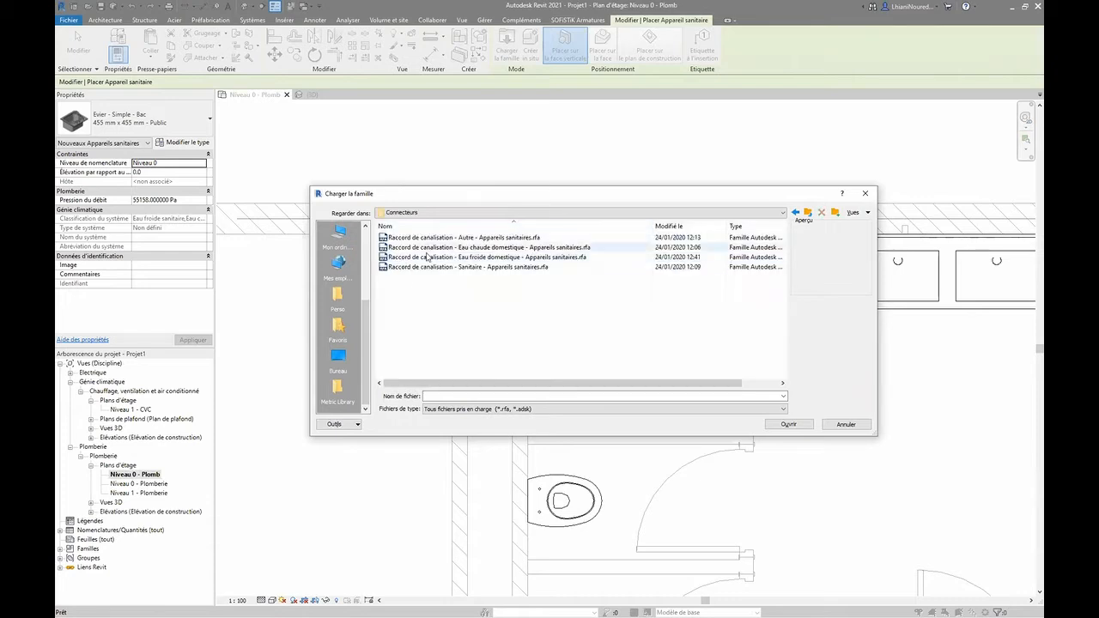
{"action": "left_click", "coordinate": [427, 239]}
{"action": "left_click", "coordinate": [413, 269], "text": "shift"}
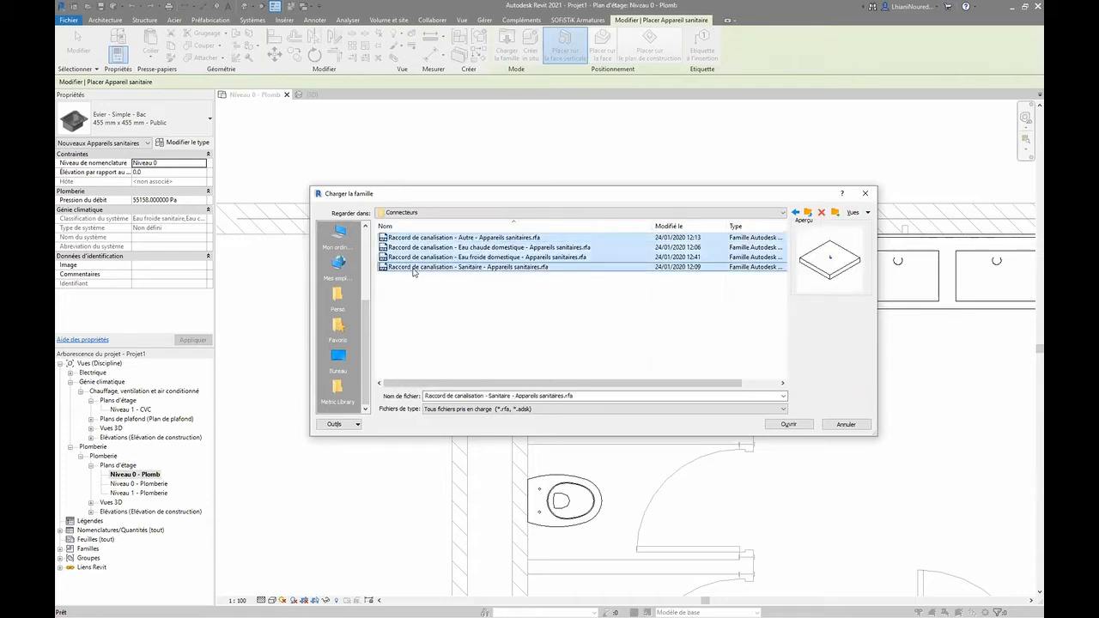
{"action": "left_click", "coordinate": [765, 425]}
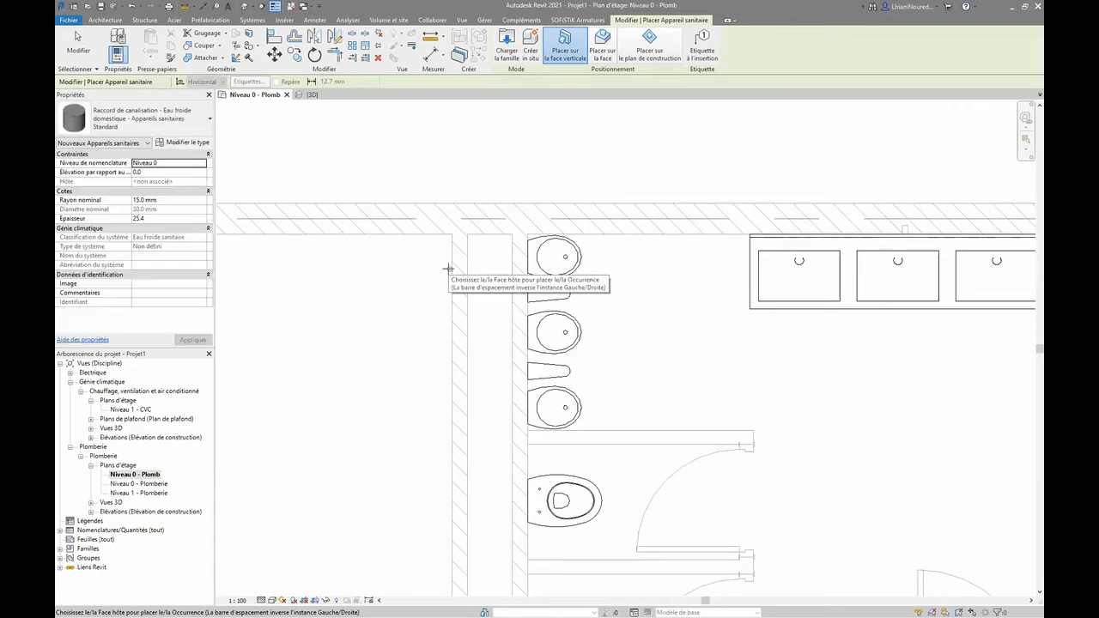
- Place a Raccord de canalisation - Sanitaire connector on the wall face behind the upper toilet, near its upper fixing hole
{"action": "middle_click_drag", "start_coordinate": [522, 404], "coordinate": [503, 289]}
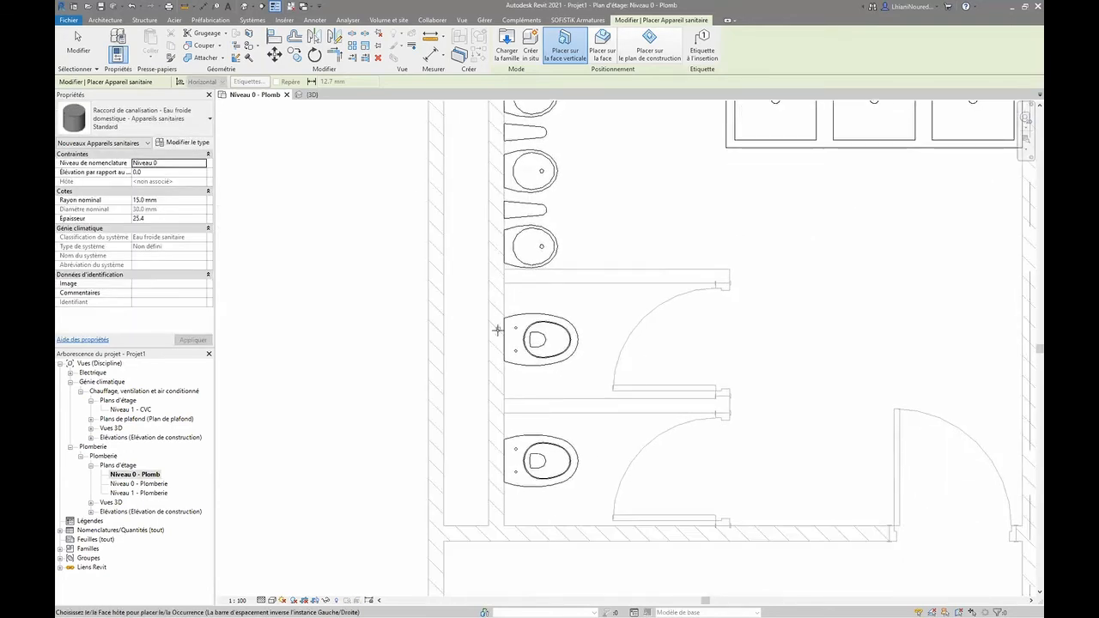
{"action": "scroll", "coordinate": [497, 330], "scroll_direction": "up", "scroll_amount": 4}
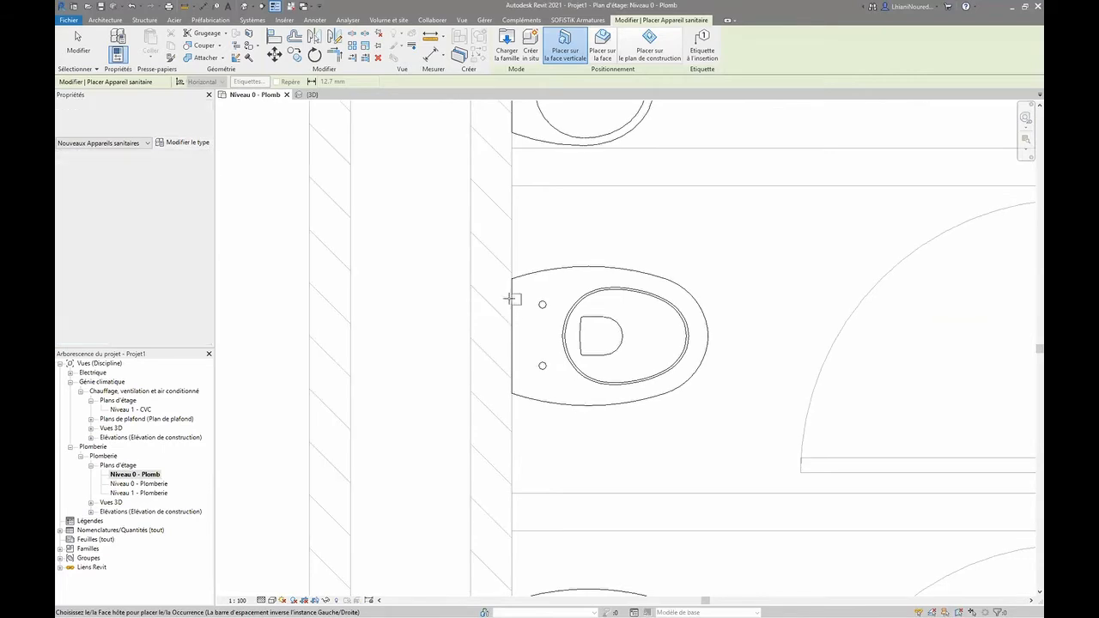
{"action": "scroll", "coordinate": [513, 298], "scroll_direction": "up", "scroll_amount": 2}
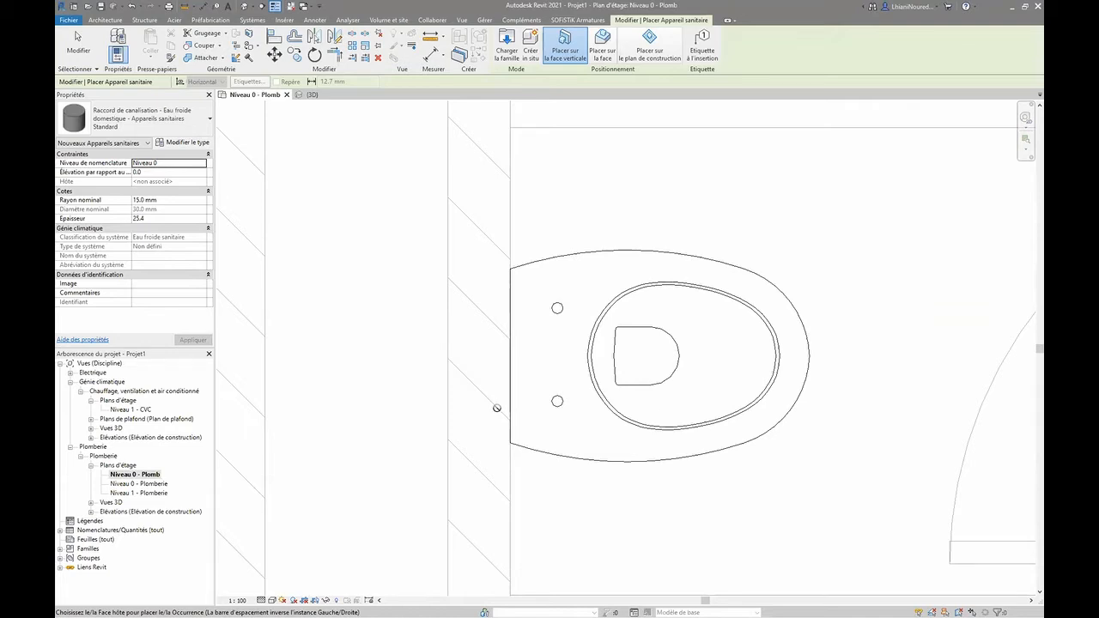
{"action": "left_click", "coordinate": [146, 118]}
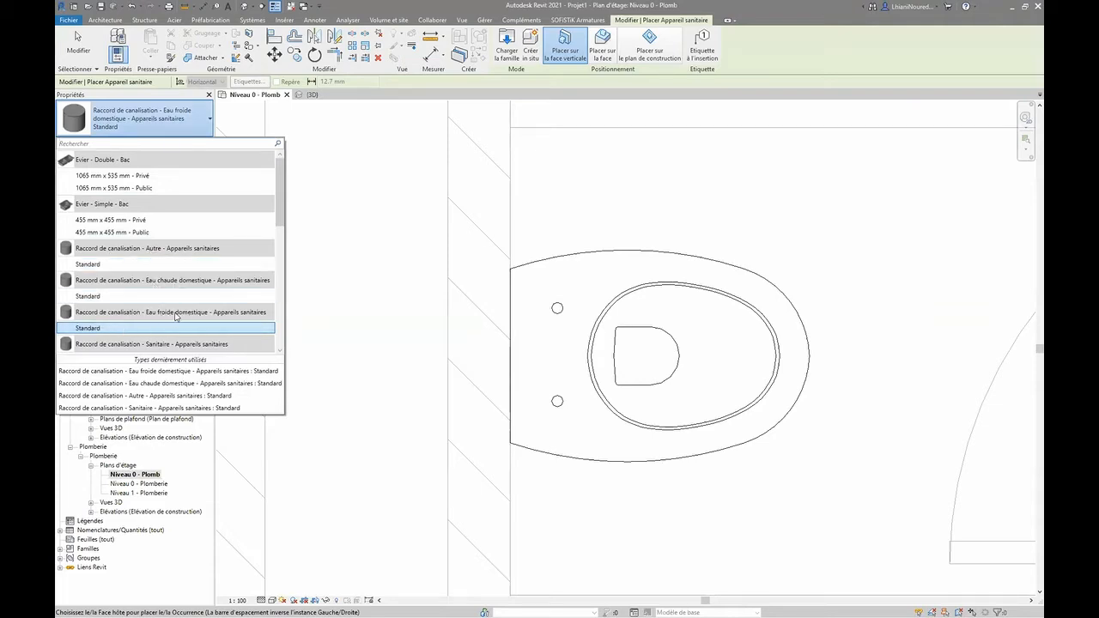
{"action": "scroll", "coordinate": [84, 323], "scroll_direction": "down", "scroll_amount": 1}
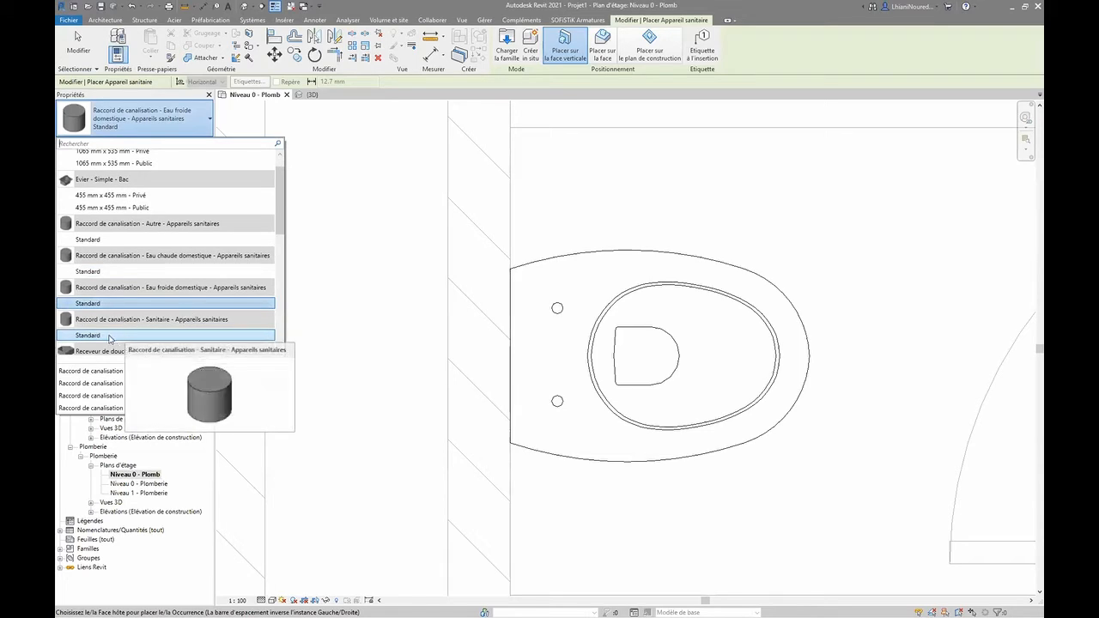
{"action": "left_click", "coordinate": [109, 335]}
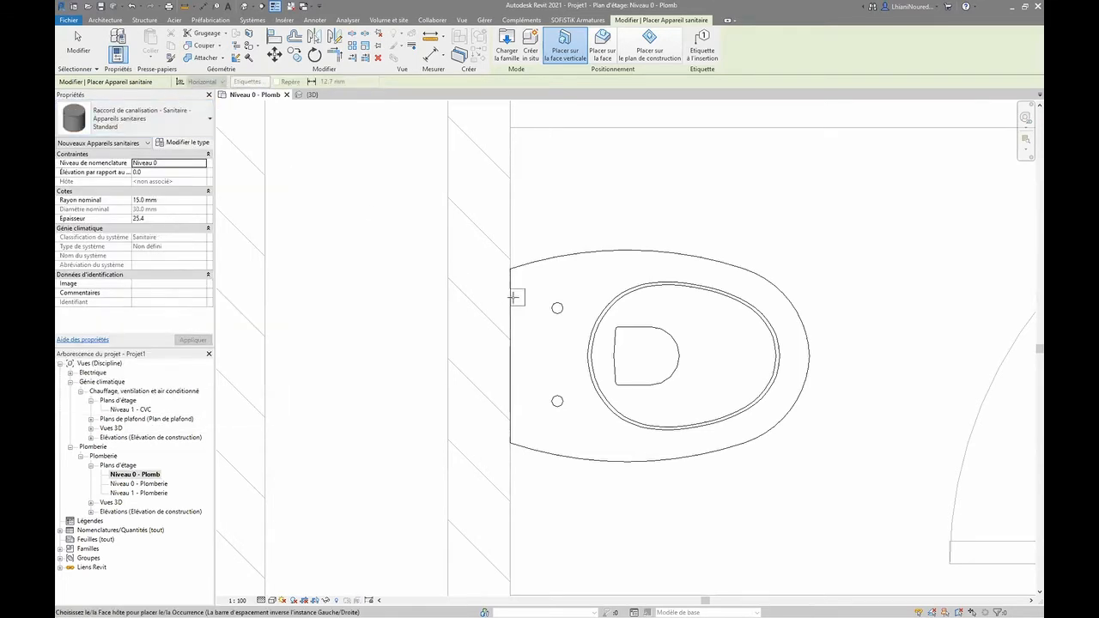
{"action": "key", "text": "space"}
{"action": "key", "text": "space"}
{"action": "left_click", "coordinate": [510, 300]}
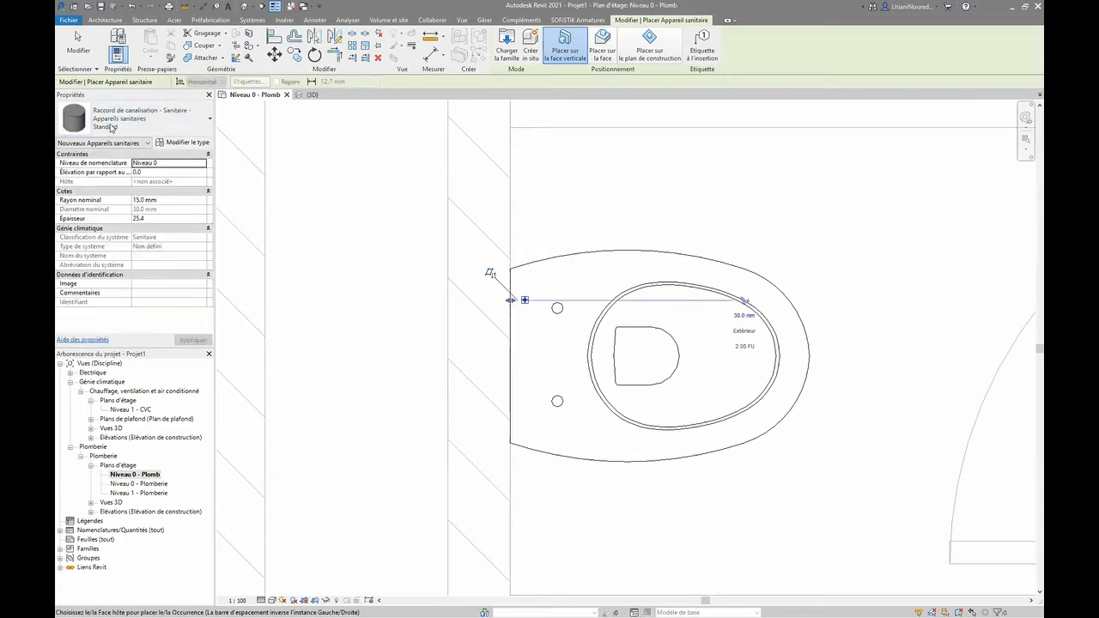
- Place a Raccord de canalisation - Eau froide domestique connector on the wall face behind the upper toilet, near its lower fixing hole
{"action": "left_click", "coordinate": [111, 125]}
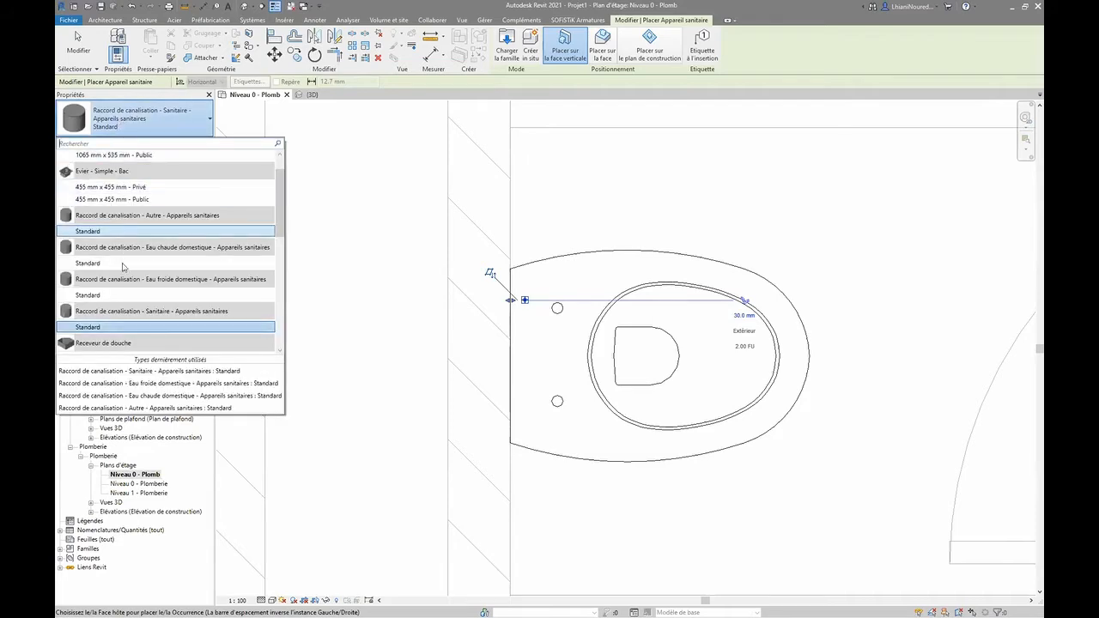
{"action": "left_click", "coordinate": [132, 297]}
{"action": "left_click", "coordinate": [513, 392]}
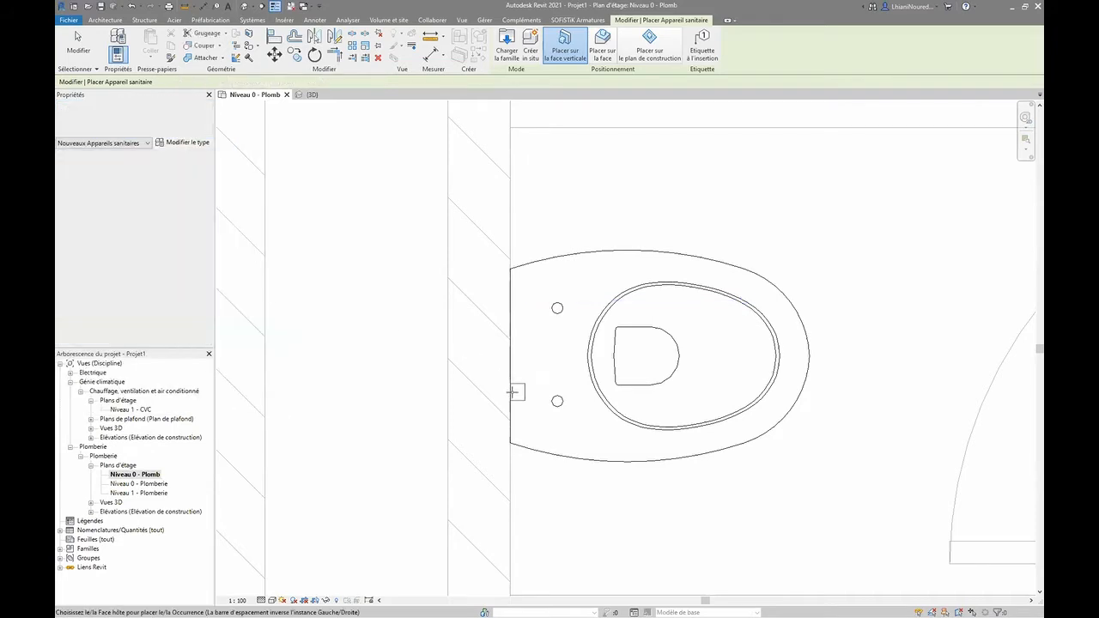
{"action": "left_click", "coordinate": [511, 395]}
{"action": "key", "text": "Escape"}
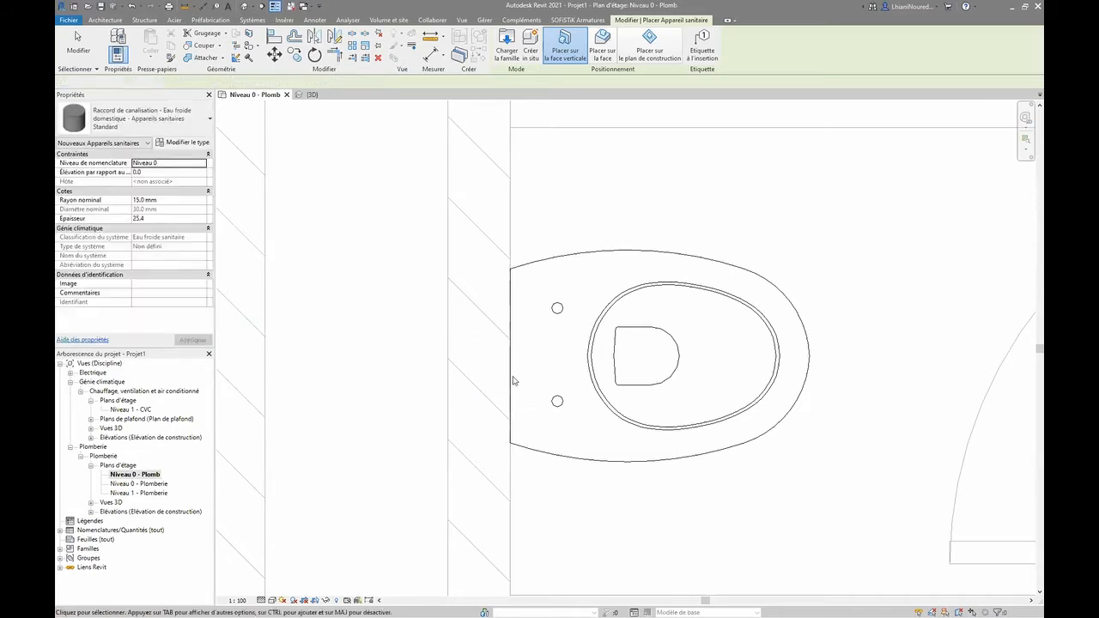
{"action": "key", "text": "Escape"}
- Examine the two pipe connectors placed behind the toilet in the 3D view
{"action": "left_click_drag", "start_coordinate": [409, 233], "coordinate": [541, 425]}
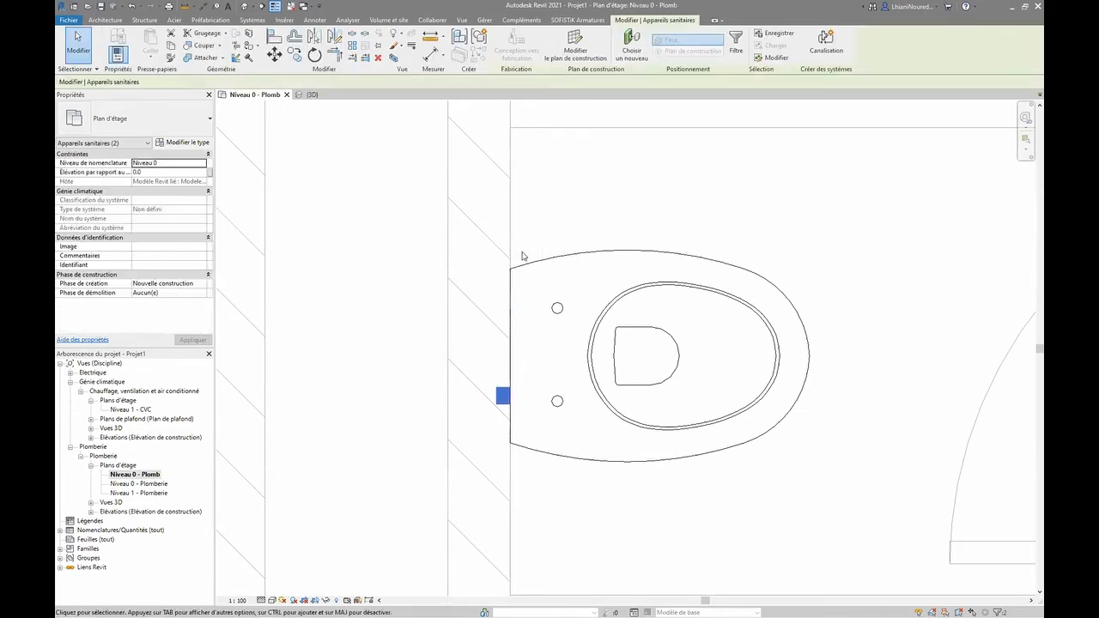
{"action": "left_click", "coordinate": [351, 180]}
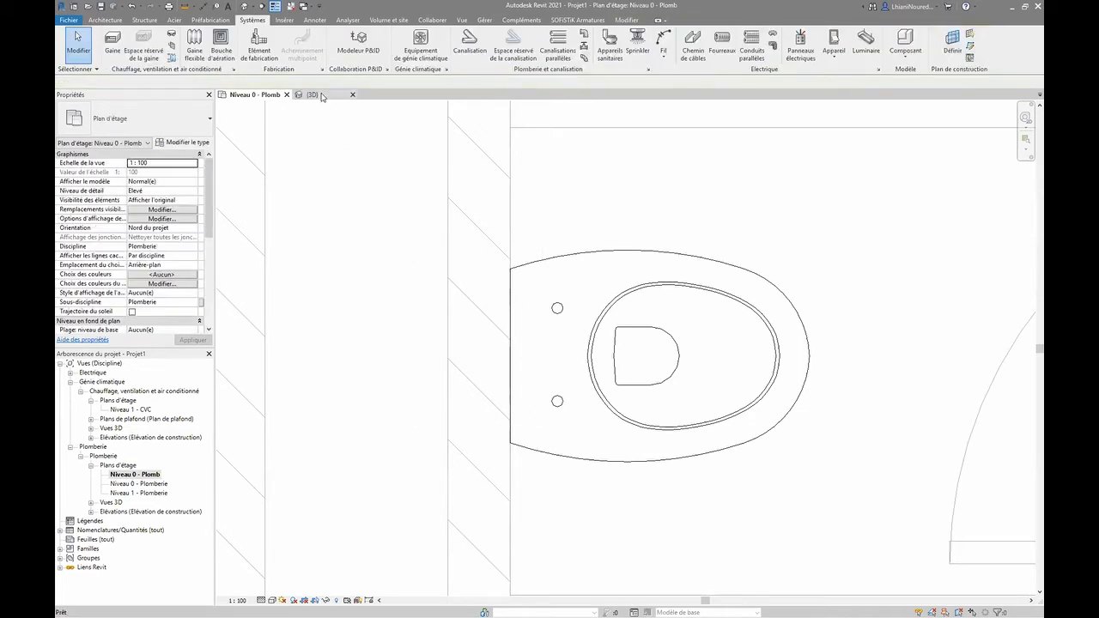
{"action": "left_click", "coordinate": [307, 95]}
{"action": "middle_click_drag", "start_coordinate": [788, 433], "coordinate": [454, 436], "text": "shift"}
{"action": "scroll", "coordinate": [508, 442], "scroll_direction": "up", "scroll_amount": 4}
{"action": "scroll", "coordinate": [508, 443], "scroll_direction": "up", "scroll_amount": 10}
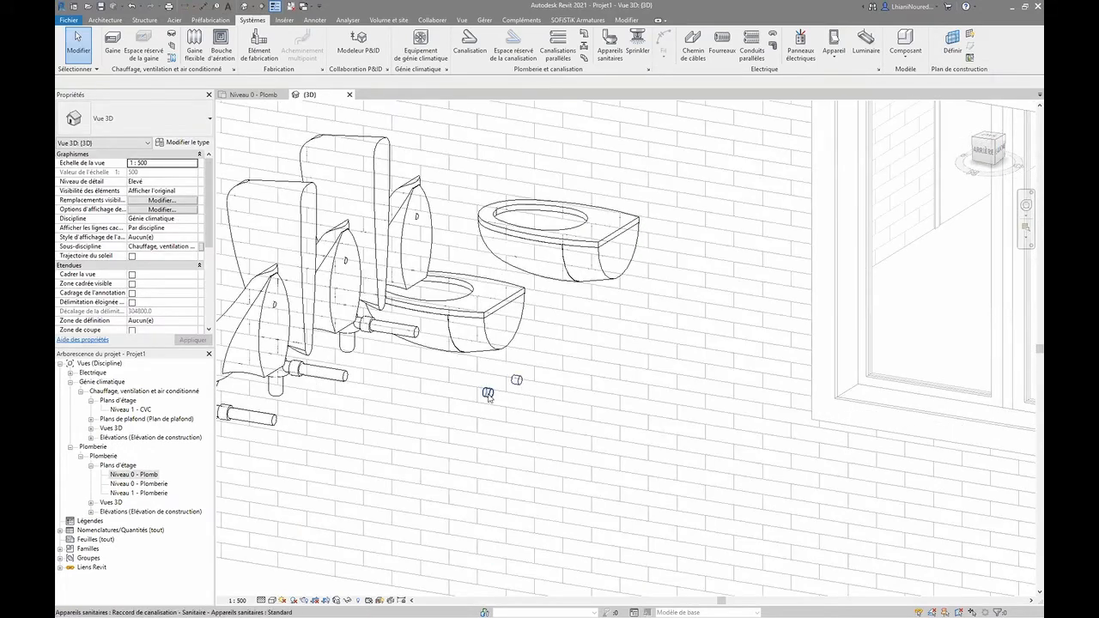
- Set the level elevation of both the Sanitaire and Eau froide domestique connectors behind the toilet to 250
{"action": "left_click", "coordinate": [488, 394]}
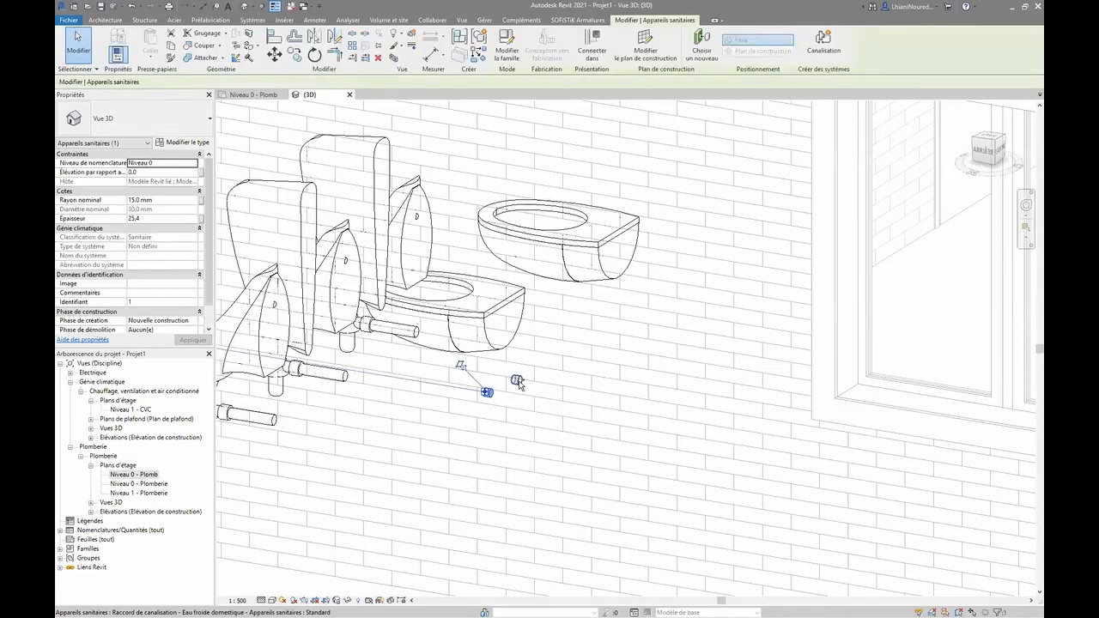
{"action": "left_click", "coordinate": [516, 380], "text": "ctrl"}
{"action": "left_click", "coordinate": [157, 172]}
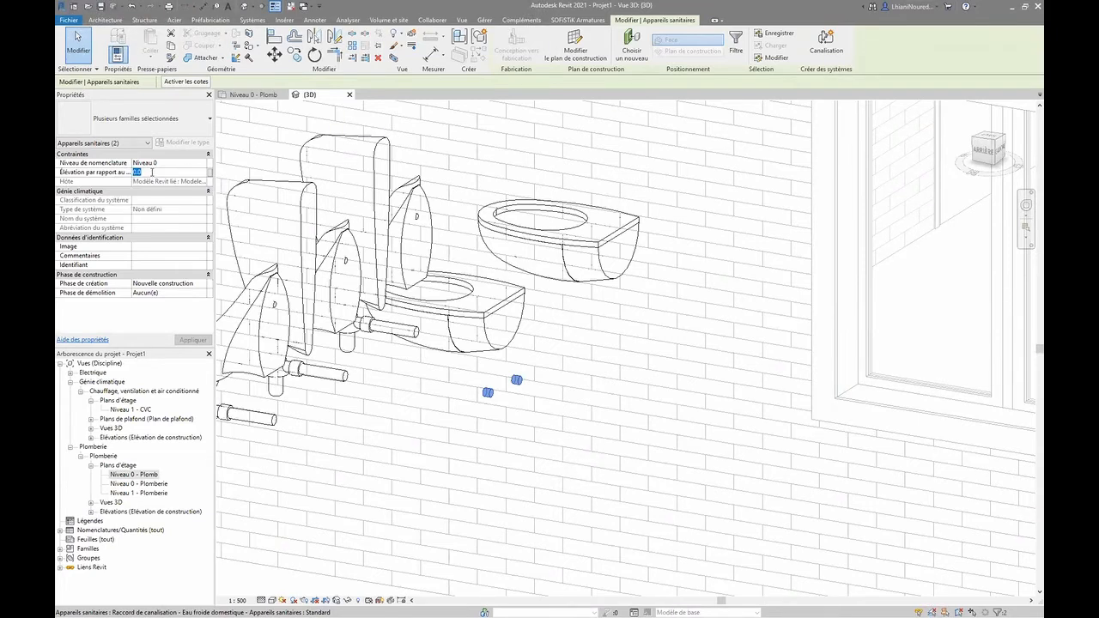
{"action": "type", "text": "550"}
{"action": "key", "text": "Return"}
{"action": "left_click", "coordinate": [192, 339]}
{"action": "left_click", "coordinate": [155, 172]}
{"action": "type", "text": "250"}
{"action": "left_click", "coordinate": [192, 340]}
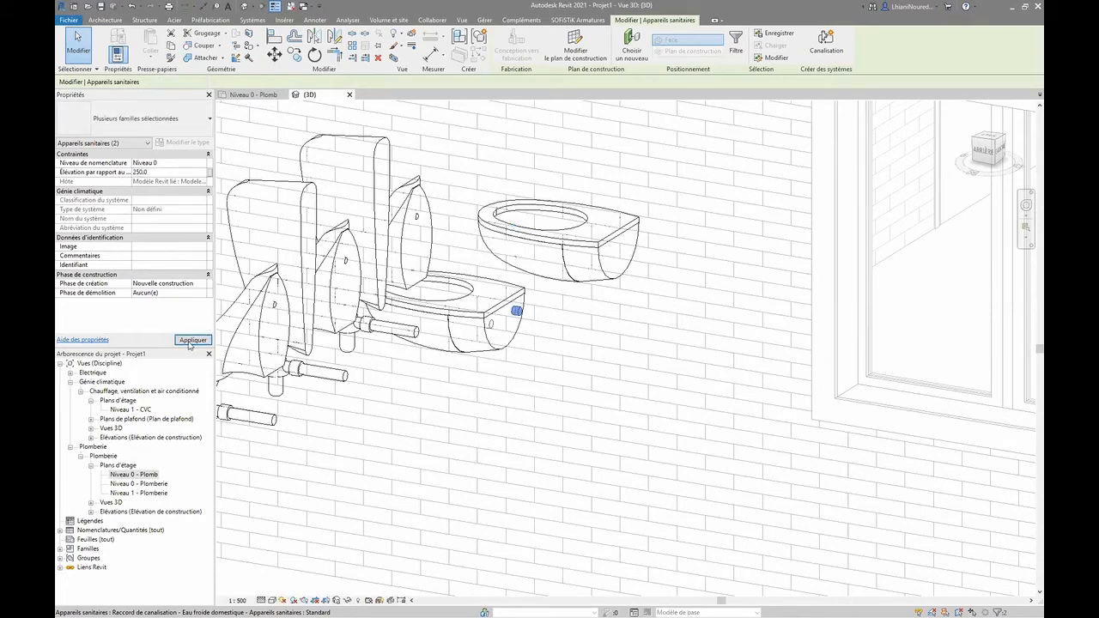
{"action": "mouse_move", "coordinate": [520, 337]}
{"action": "middle_mouse_down", "text": "shift"}
{"action": "mouse_move", "coordinate": [489, 355]}
{"action": "mouse_move", "coordinate": [464, 353]}
{"action": "middle_mouse_up", "text": "shift"}
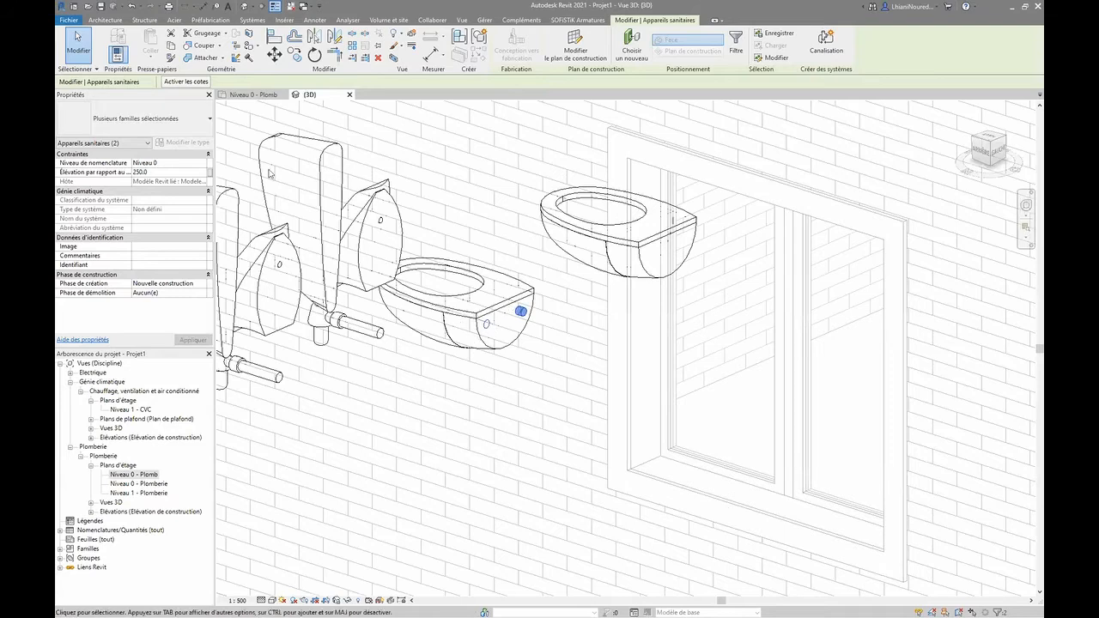
- In the Niveau 0 - Plomb plan, draw a 32 mm pipe at 250 mm elevation from the cold water connector straight into the wall cavity
{"action": "left_click", "coordinate": [251, 94]}
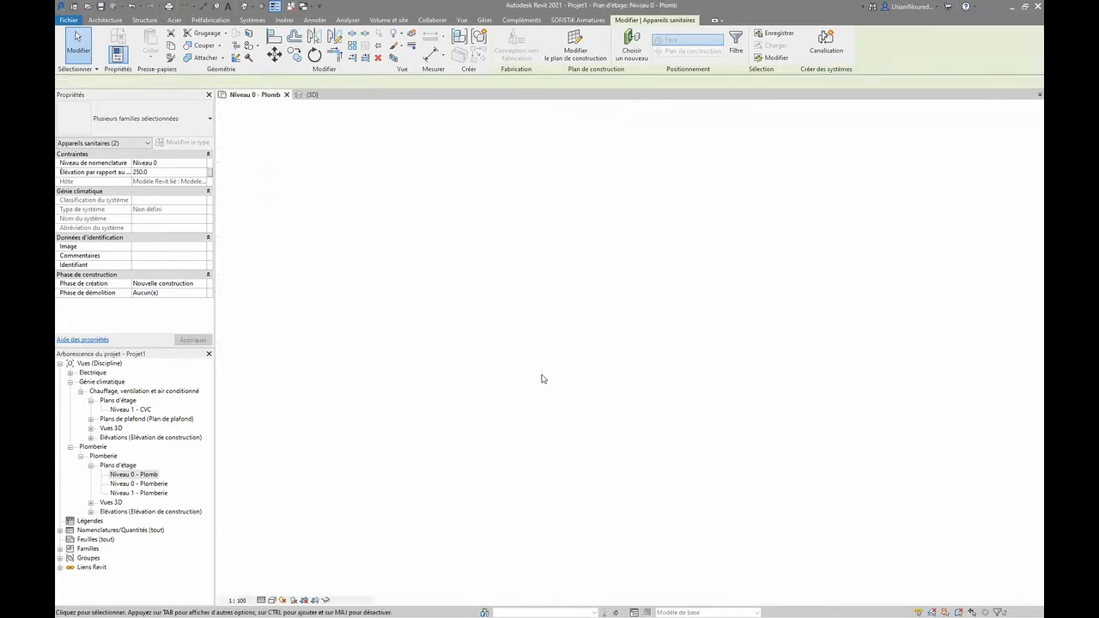
{"action": "left_click_drag", "start_coordinate": [393, 241], "coordinate": [568, 419]}
{"action": "left_click", "coordinate": [339, 263]}
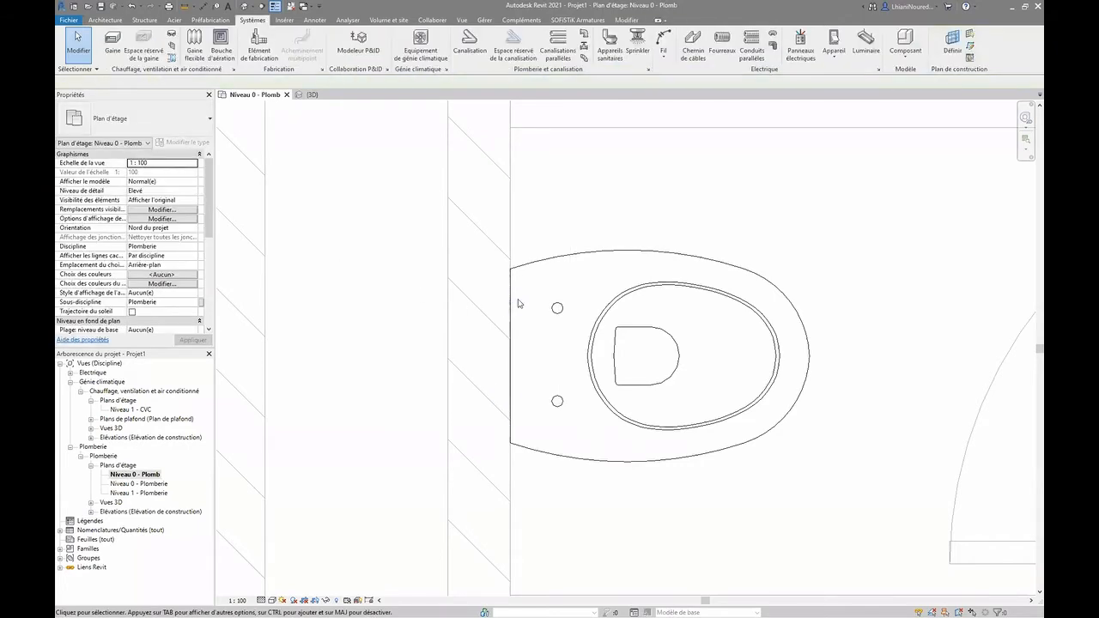
{"action": "left_click", "coordinate": [515, 302]}
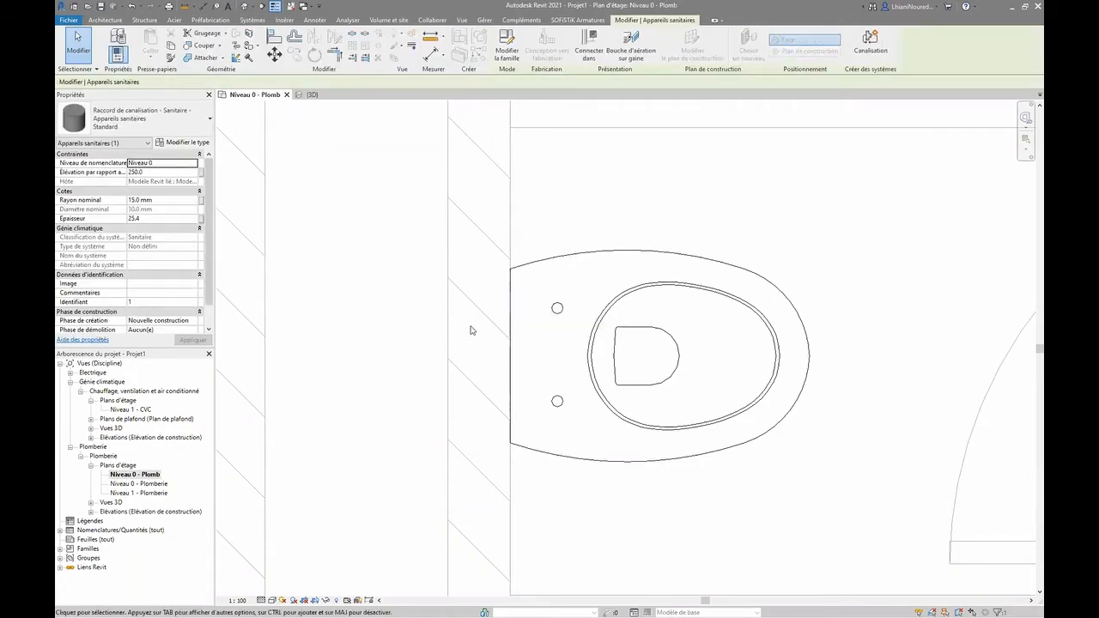
{"action": "scroll", "coordinate": [473, 335], "scroll_direction": "down", "scroll_amount": 2}
{"action": "left_click", "coordinate": [494, 380]}
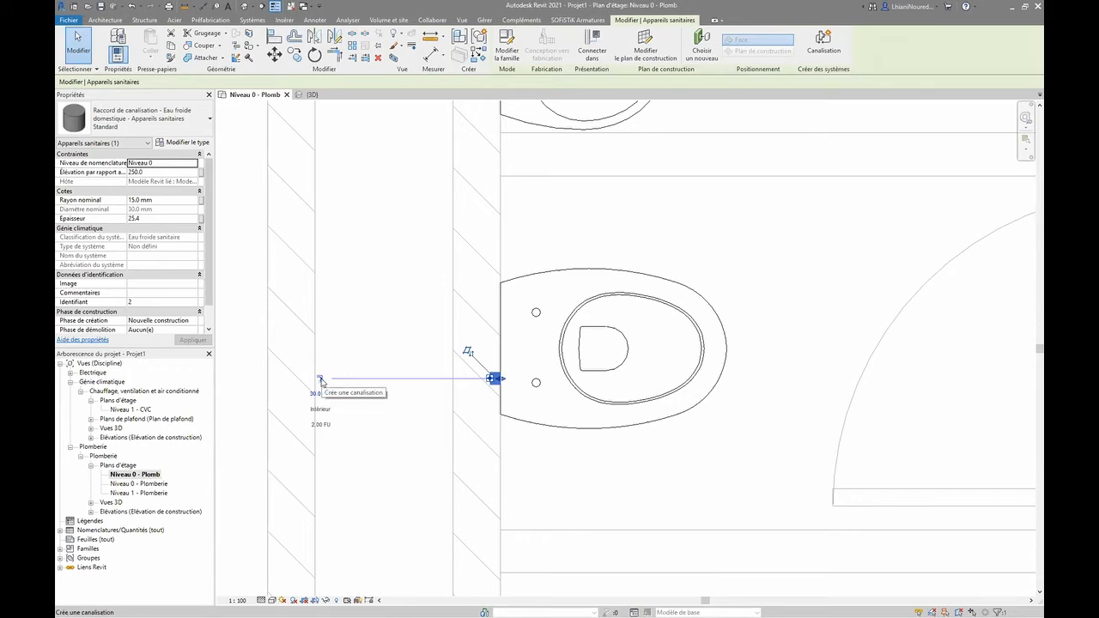
{"action": "left_click", "coordinate": [320, 379]}
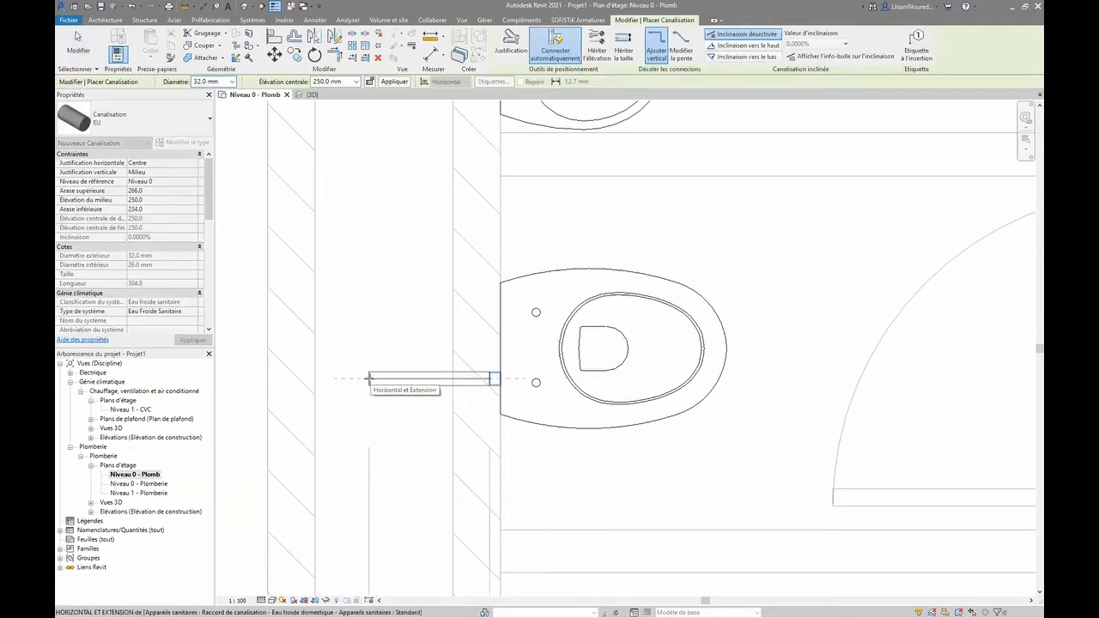
{"action": "left_click", "coordinate": [369, 378]}
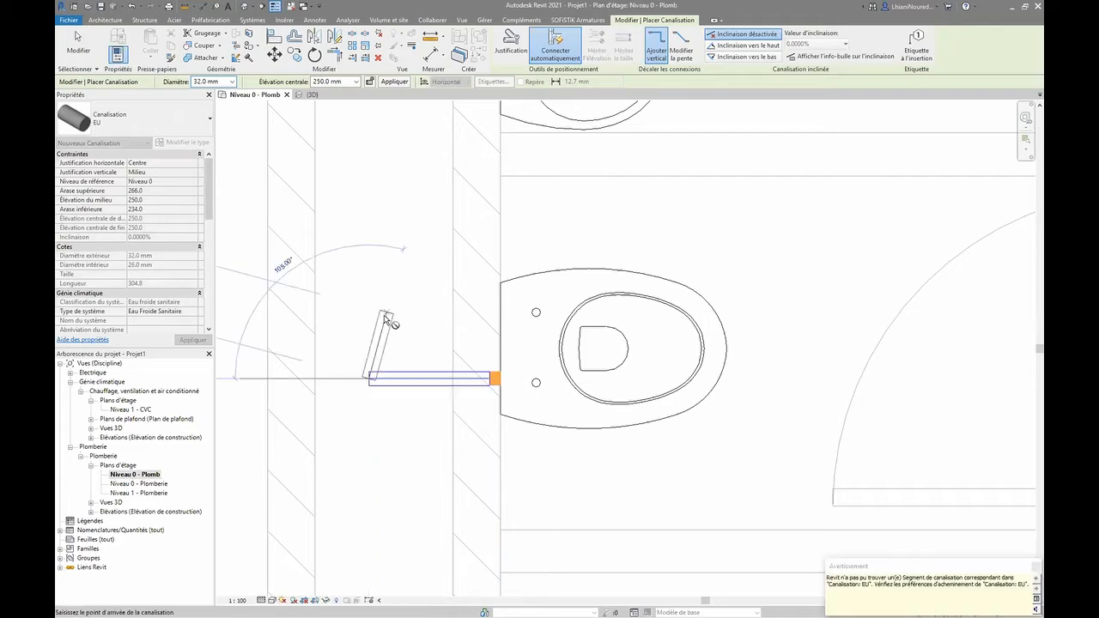
- Continue the 32 mm cold water pipe at 90° along the wall cavity for about 1870 mm, ending beside the uppermost urinal
{"action": "scroll", "coordinate": [378, 306], "scroll_direction": "down", "scroll_amount": 2}
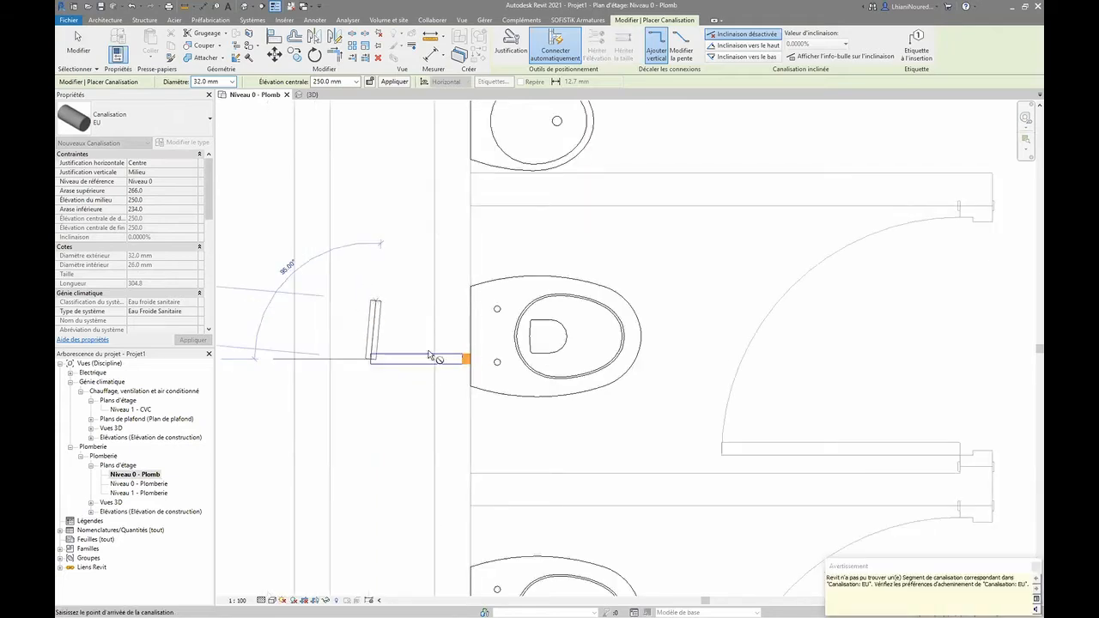
{"action": "scroll", "coordinate": [385, 287], "scroll_direction": "down", "scroll_amount": 4}
{"action": "middle_click_drag", "start_coordinate": [386, 288], "coordinate": [459, 461]}
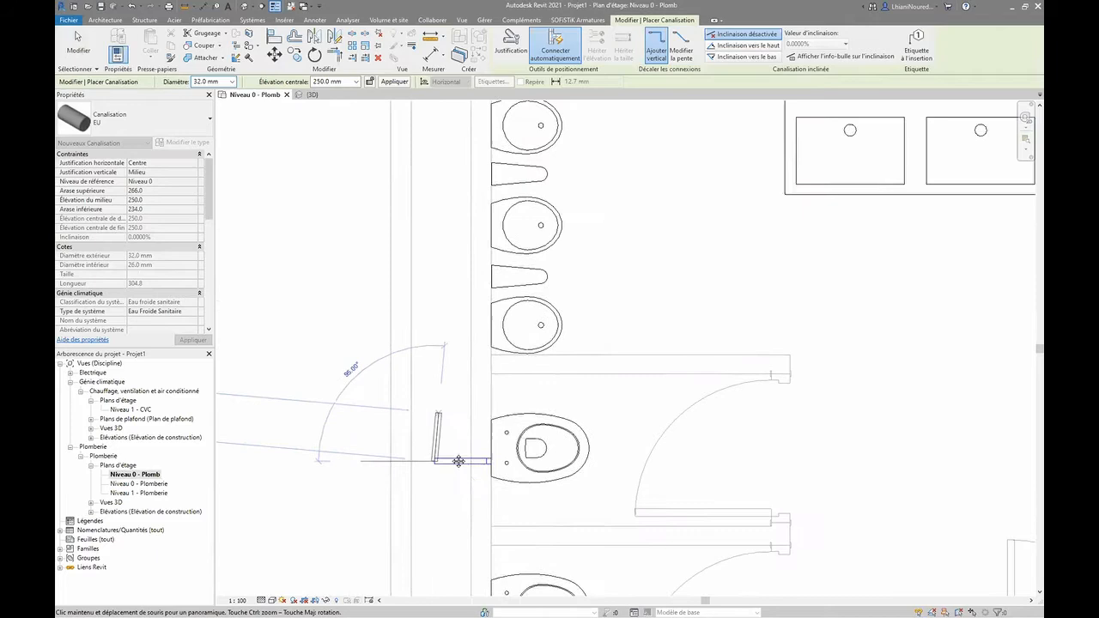
{"action": "scroll", "coordinate": [460, 455], "scroll_direction": "up", "scroll_amount": 1}
{"action": "scroll", "coordinate": [455, 275], "scroll_direction": "down", "scroll_amount": 4}
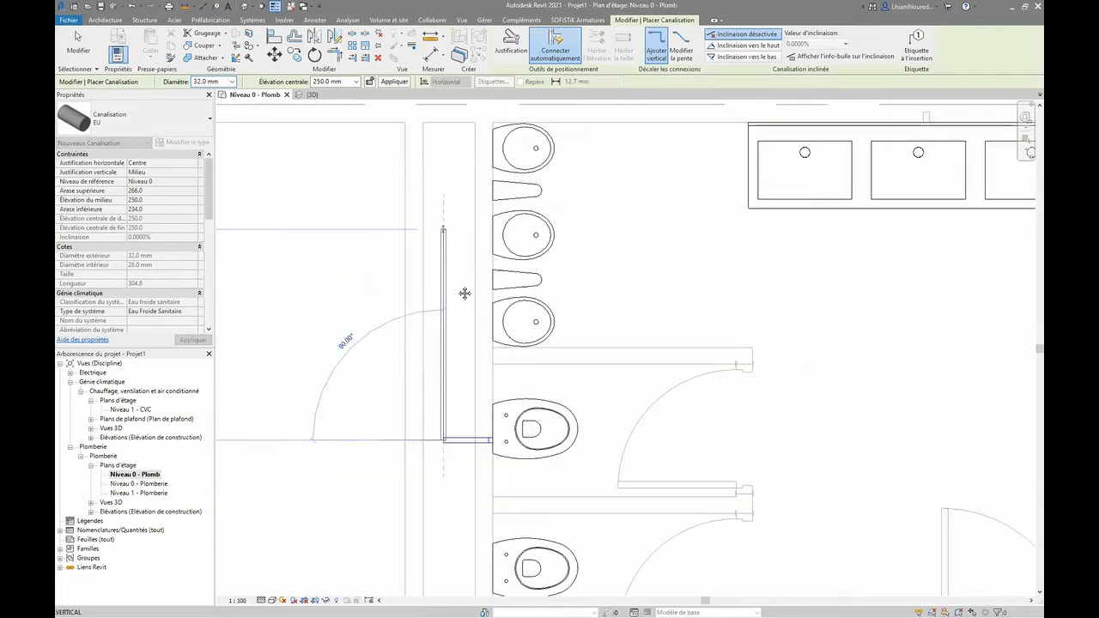
{"action": "scroll", "coordinate": [462, 281], "scroll_direction": "up", "scroll_amount": 2}
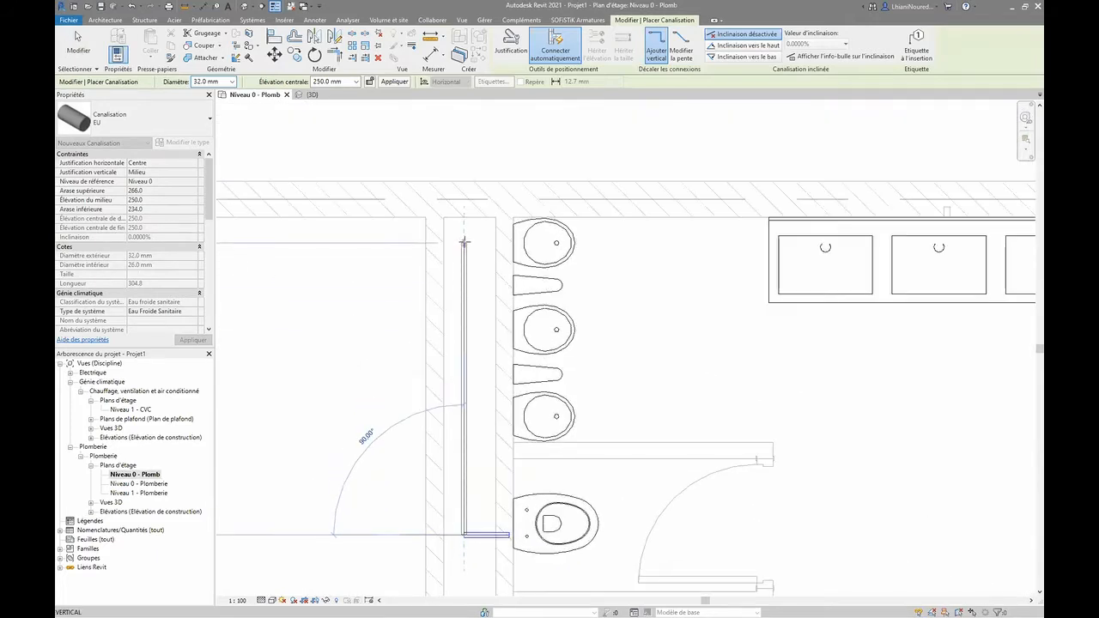
{"action": "left_click", "coordinate": [462, 227]}
{"action": "key", "text": "Escape"}
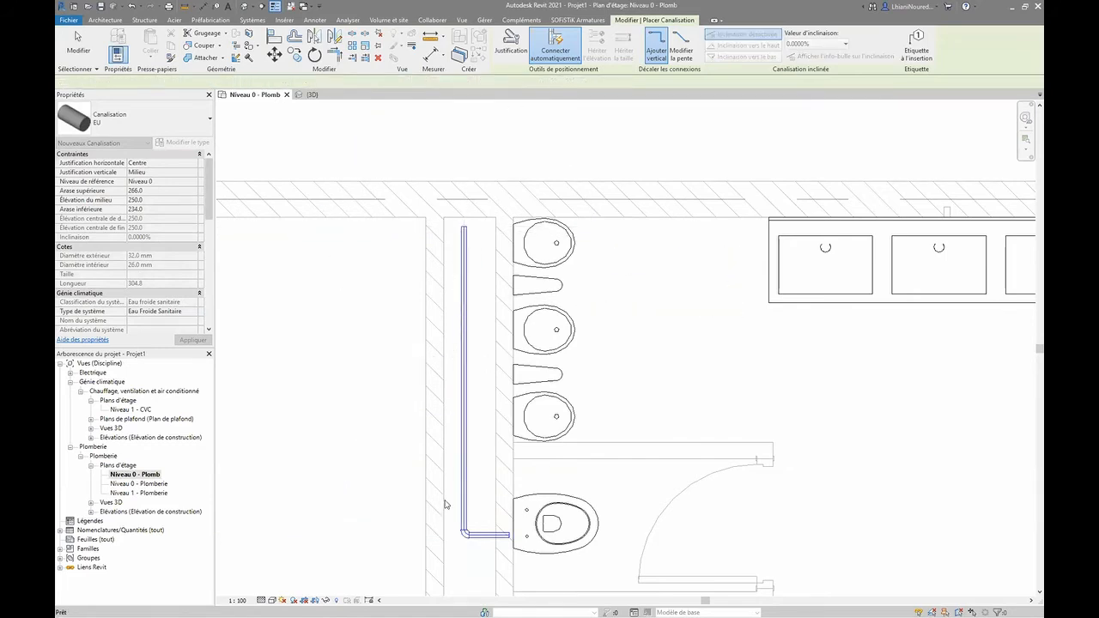
{"action": "scroll", "coordinate": [462, 516], "scroll_direction": "up", "scroll_amount": 3}
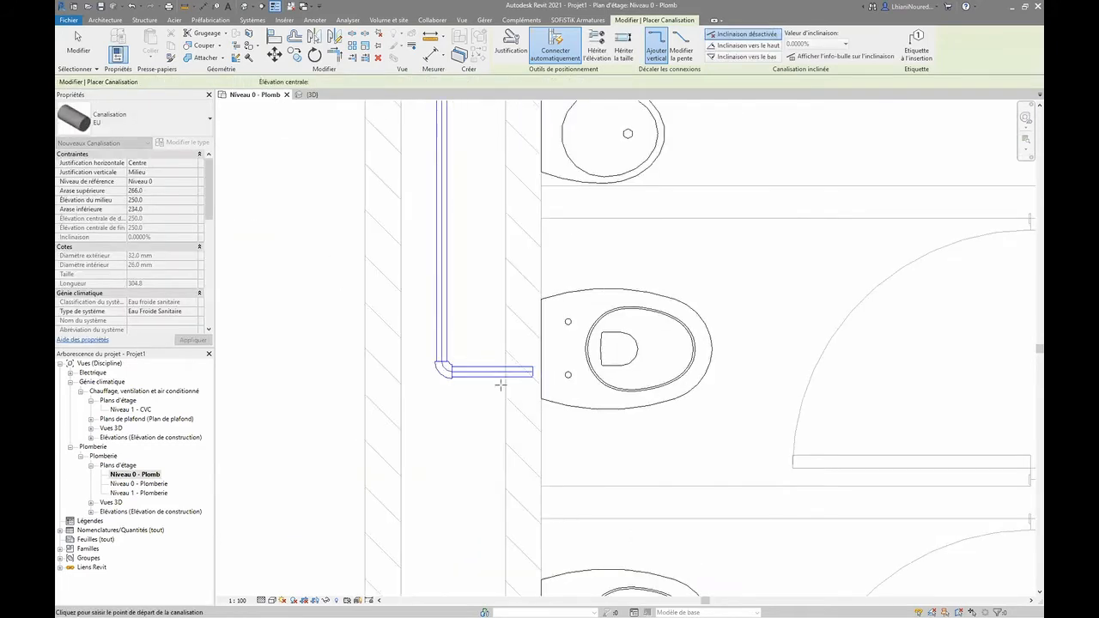
{"action": "key", "text": "Escape"}
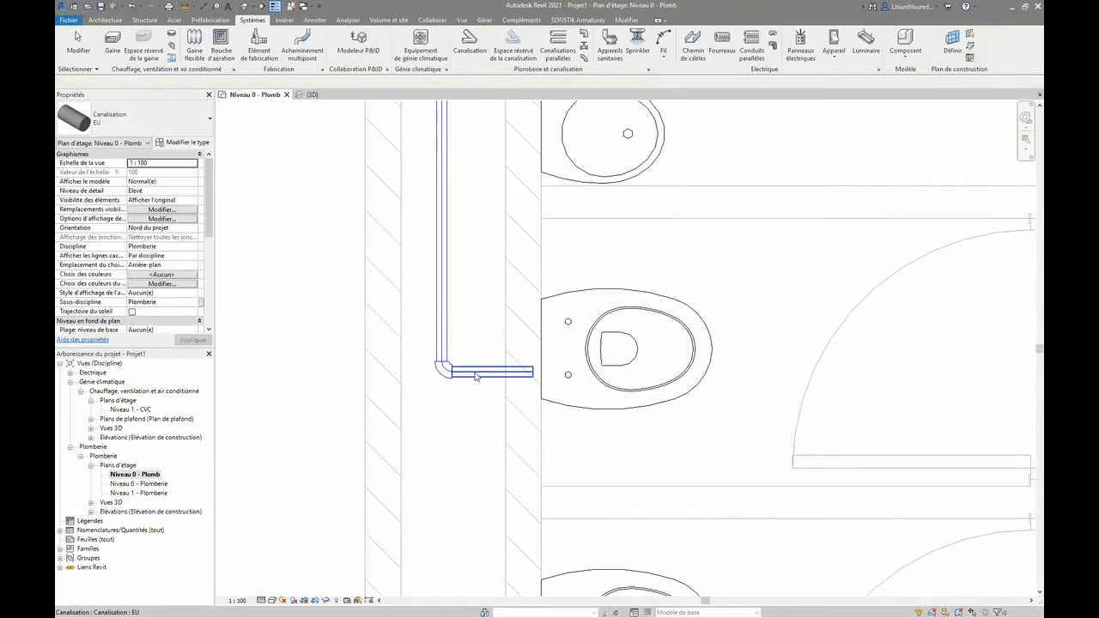
- Select the whole connected cold water run and change its two pipes to the Eau Froide Sanitaire type
{"action": "left_click", "coordinate": [541, 372]}
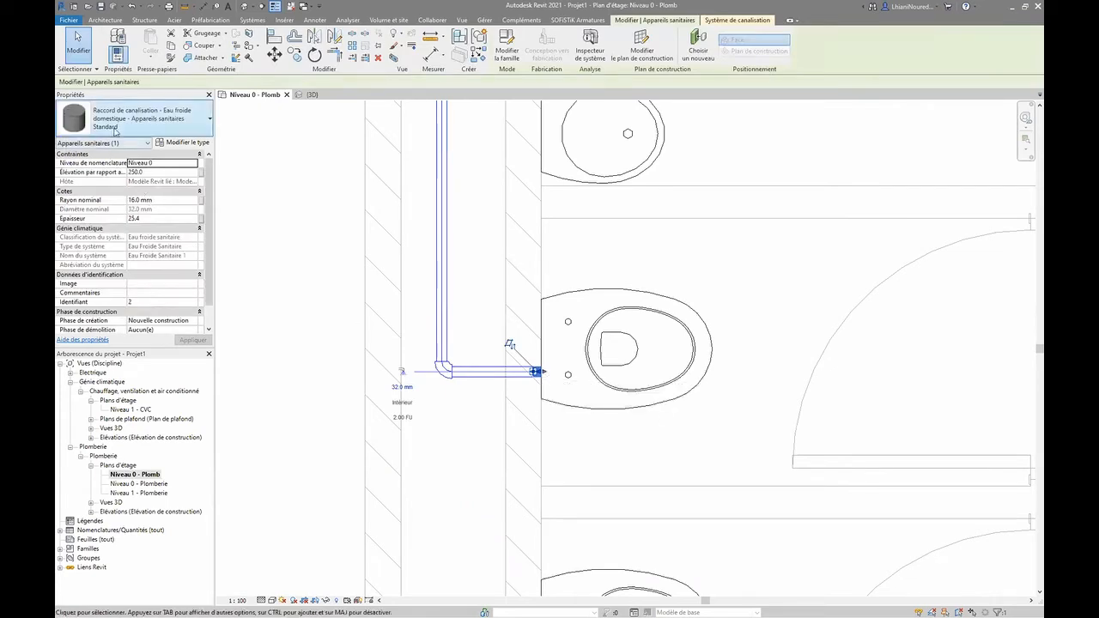
{"action": "left_click_drag", "start_coordinate": [466, 403], "coordinate": [424, 334]}
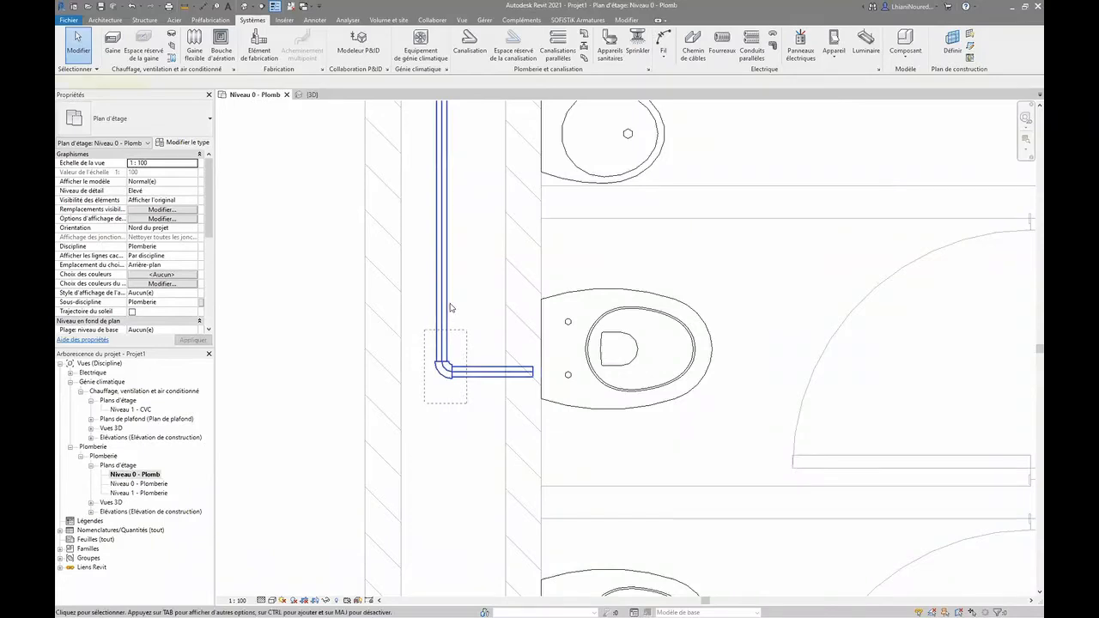
{"action": "left_click", "coordinate": [462, 267]}
{"action": "key", "text": "Tab"}
{"action": "key", "text": "Tab"}
{"action": "left_click", "coordinate": [444, 278]}
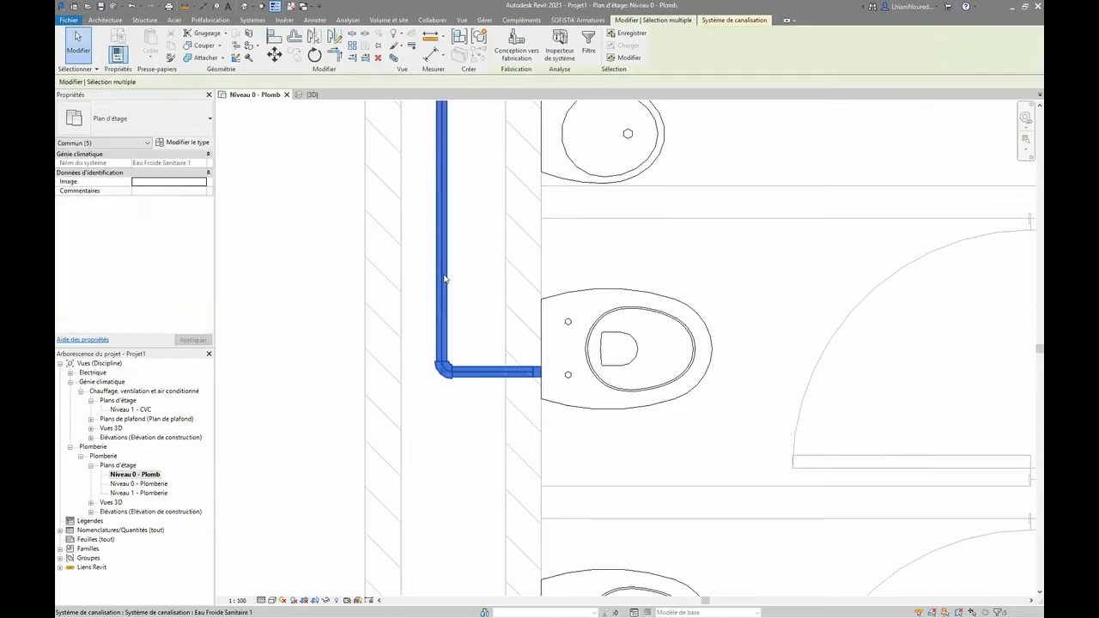
{"action": "left_click", "coordinate": [96, 144]}
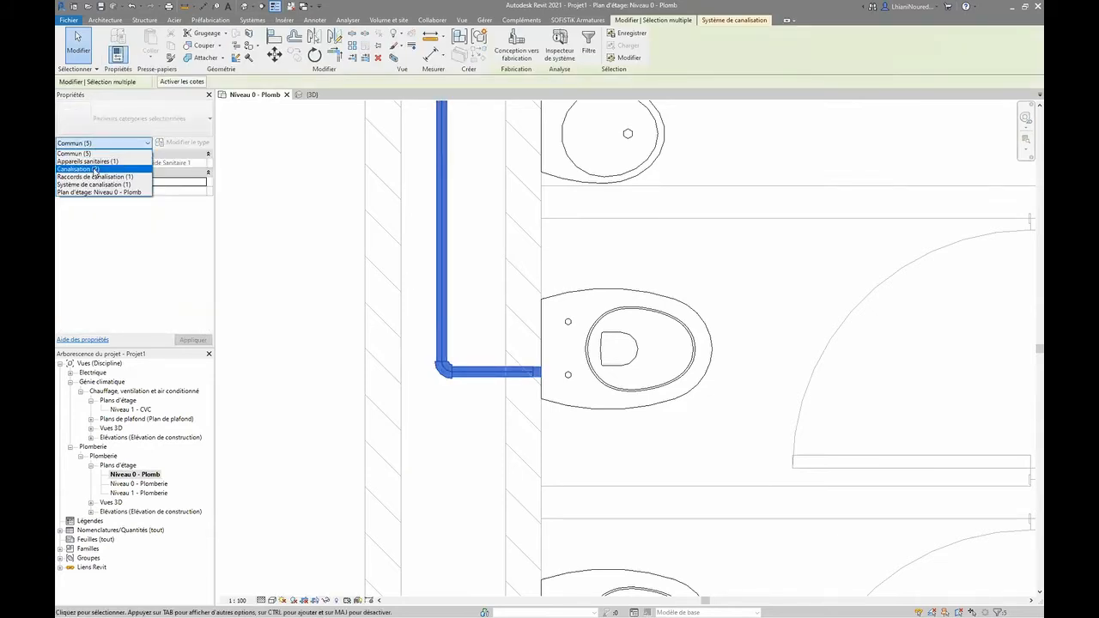
{"action": "left_click", "coordinate": [94, 170]}
{"action": "left_click", "coordinate": [127, 132]}
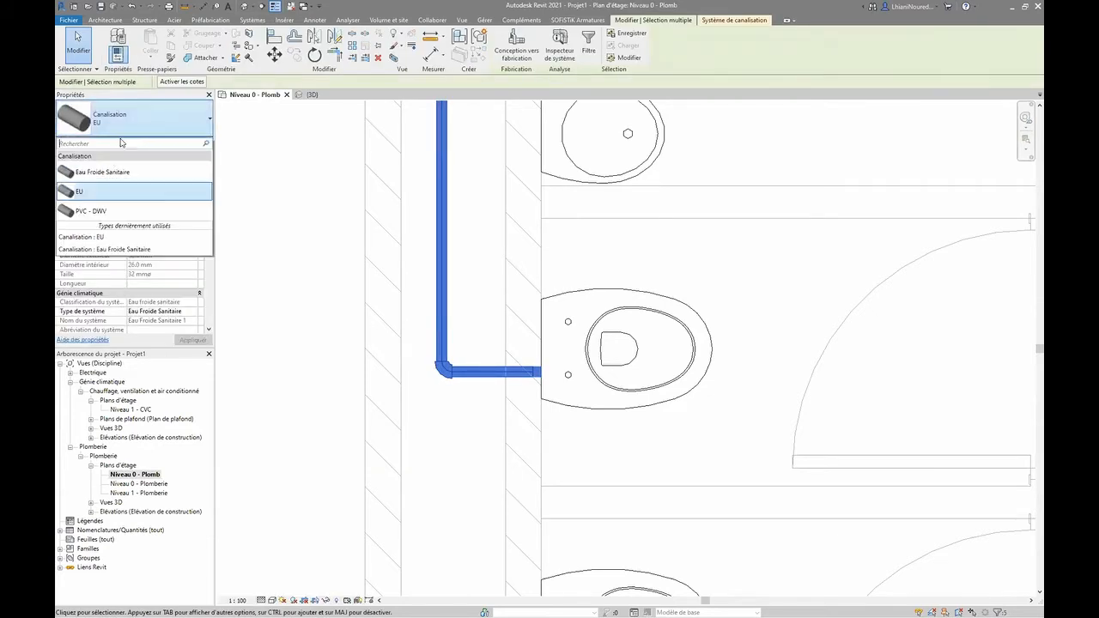
{"action": "left_click", "coordinate": [101, 172]}
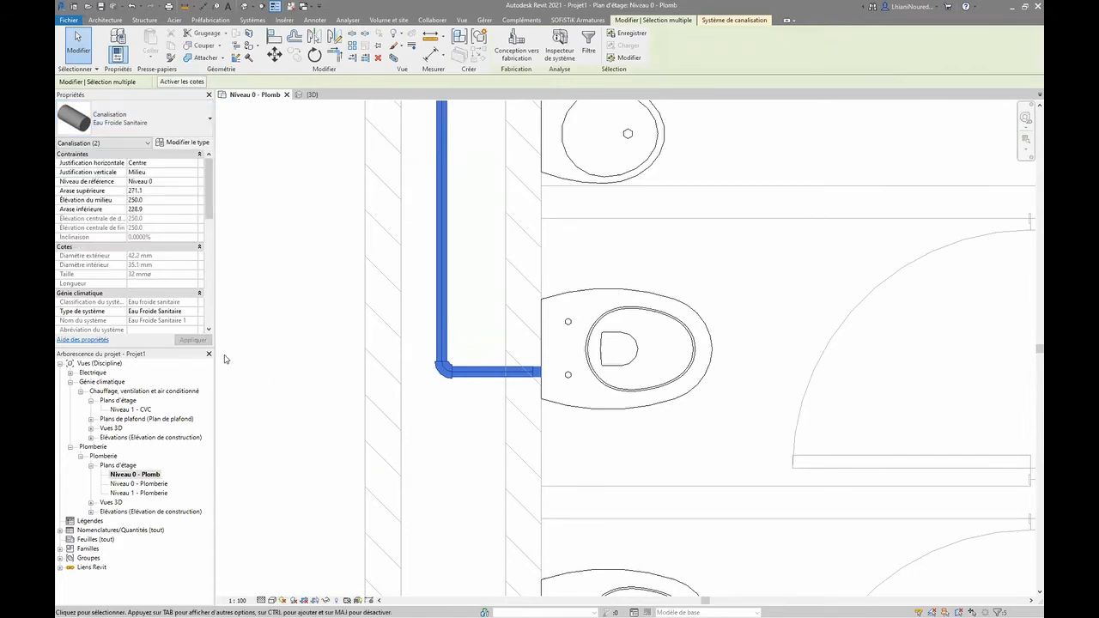
{"action": "left_click", "coordinate": [456, 412]}
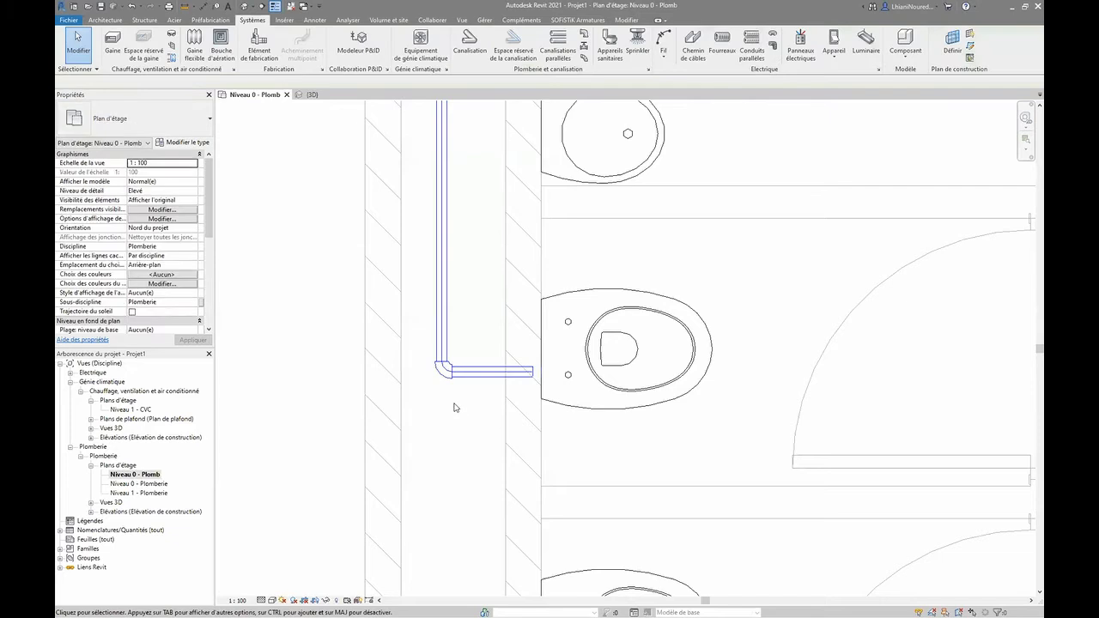
{"action": "left_click", "coordinate": [440, 336]}
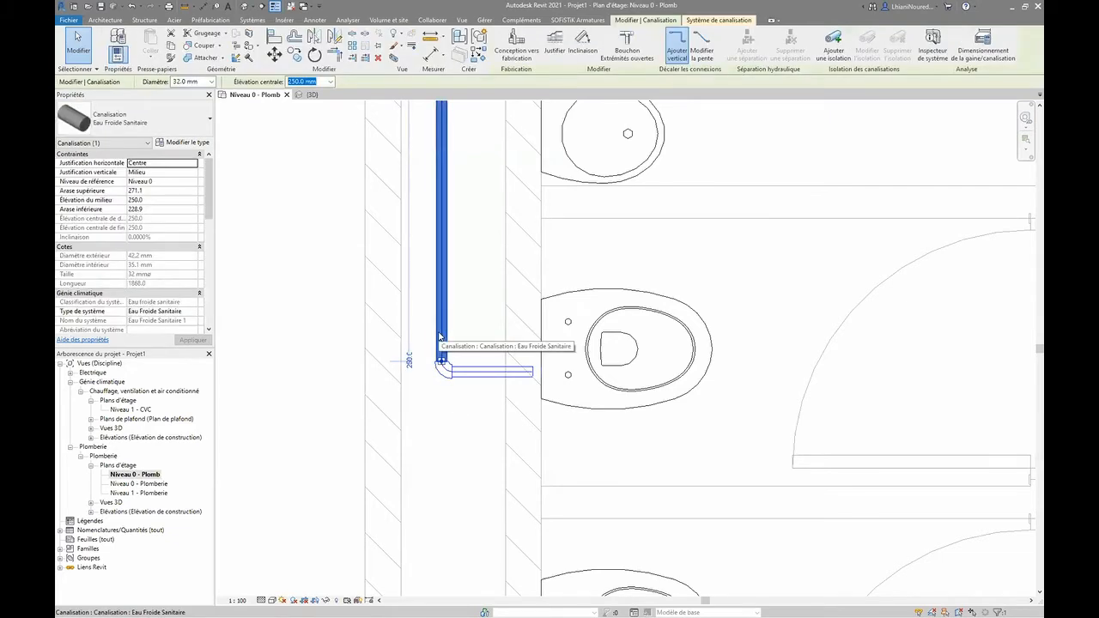
{"action": "left_click", "coordinate": [451, 391]}
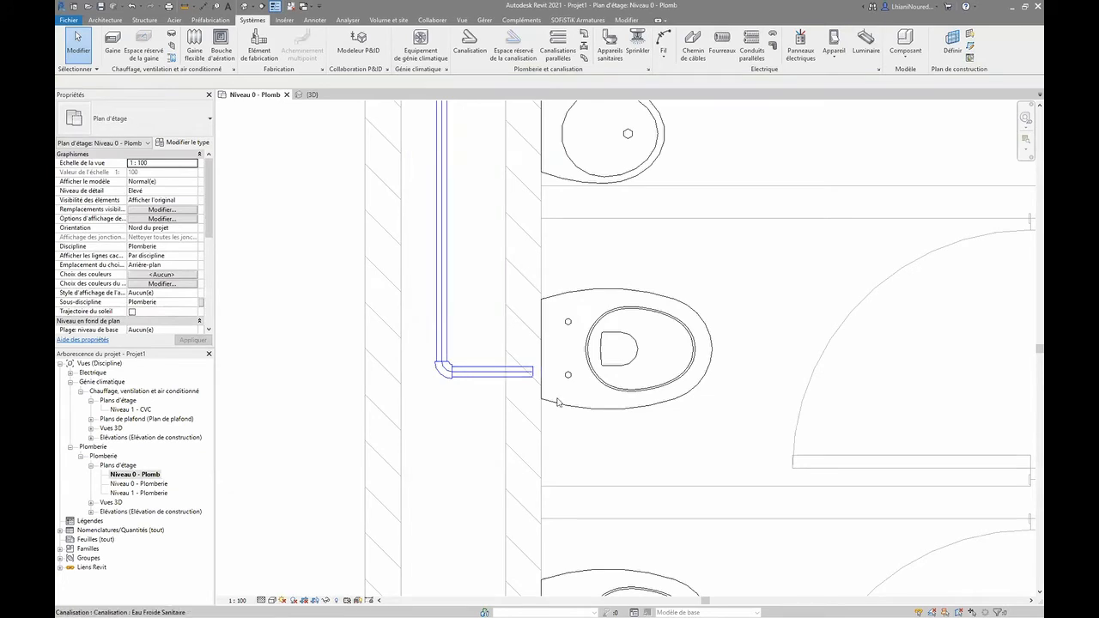
- Try to draw a pipe from the toilet's Sanitaire connector back through the wall into the cavity
{"action": "scroll", "coordinate": [512, 371], "scroll_direction": "down", "scroll_amount": 4}
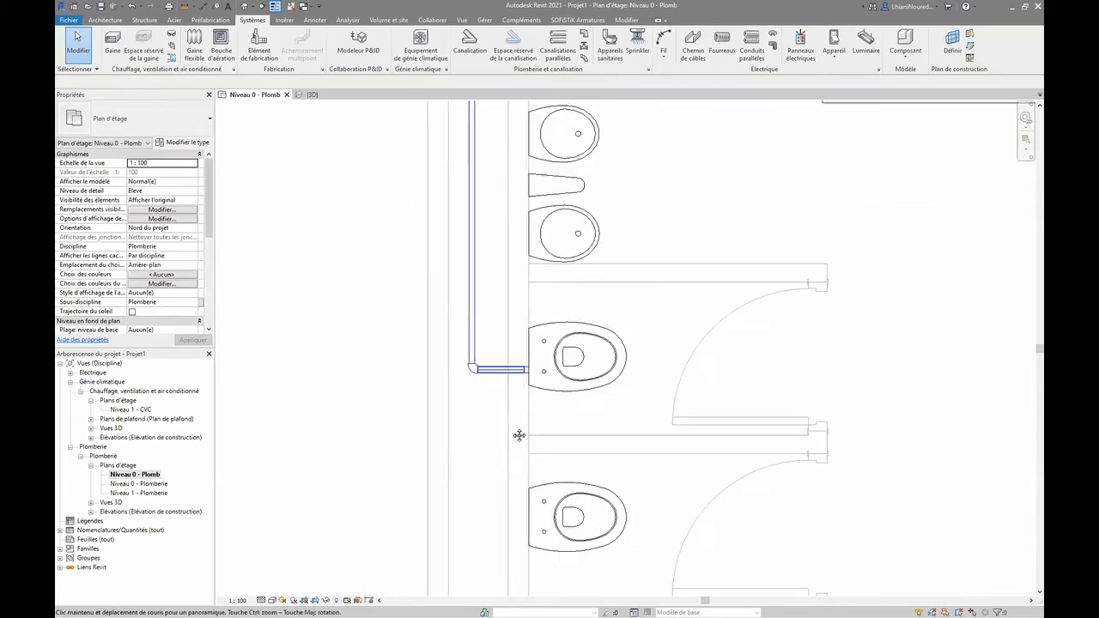
{"action": "scroll", "coordinate": [503, 478], "scroll_direction": "up", "scroll_amount": 5}
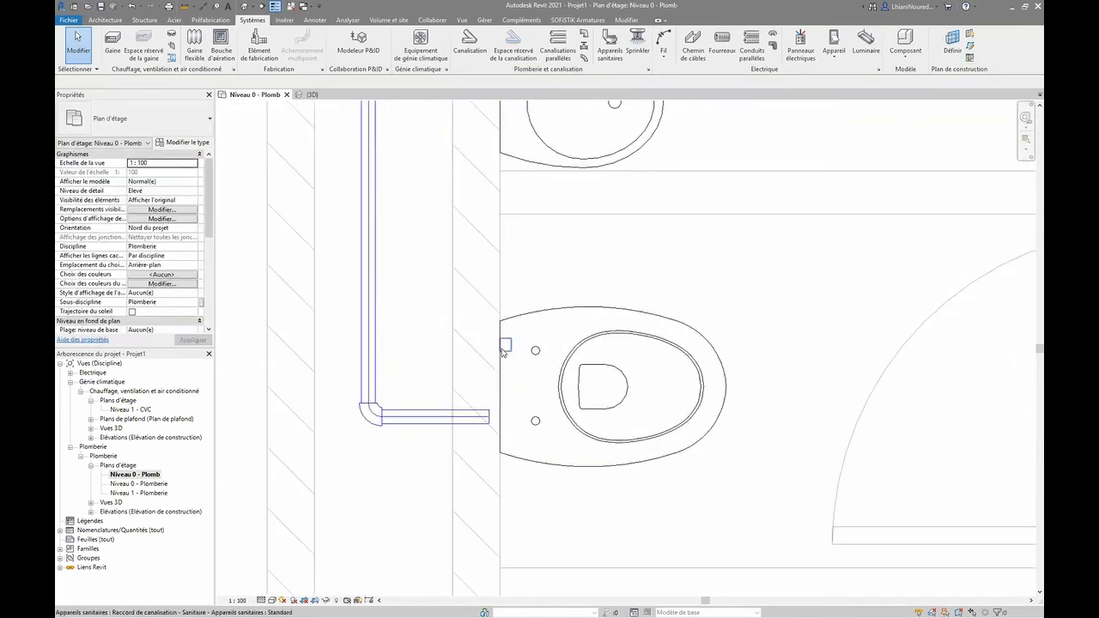
{"action": "left_click", "coordinate": [504, 347]}
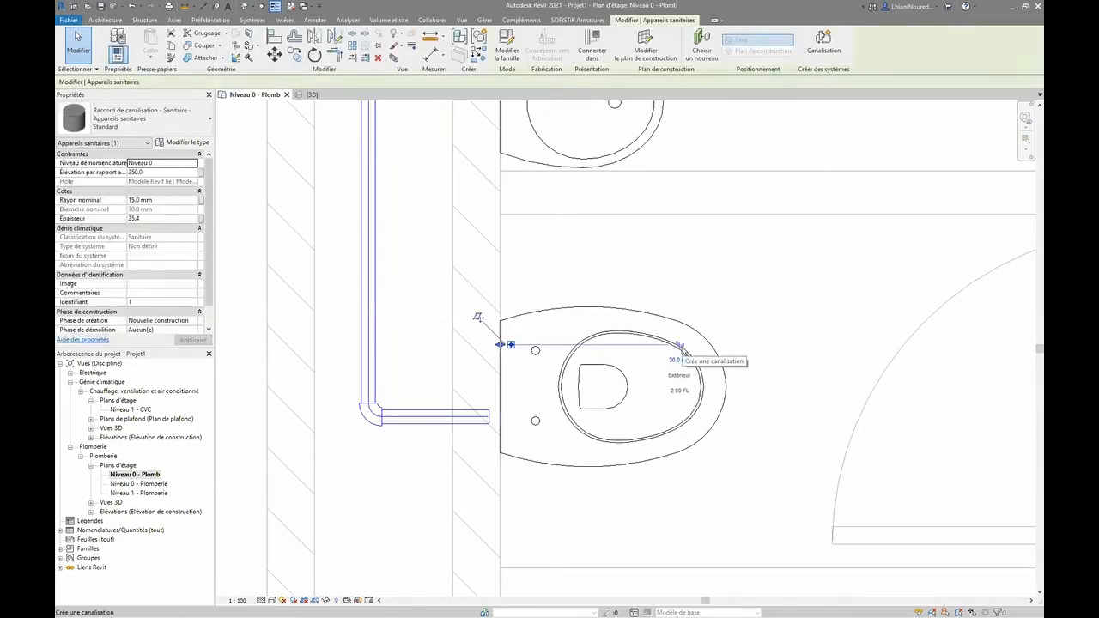
{"action": "left_click", "coordinate": [680, 347]}
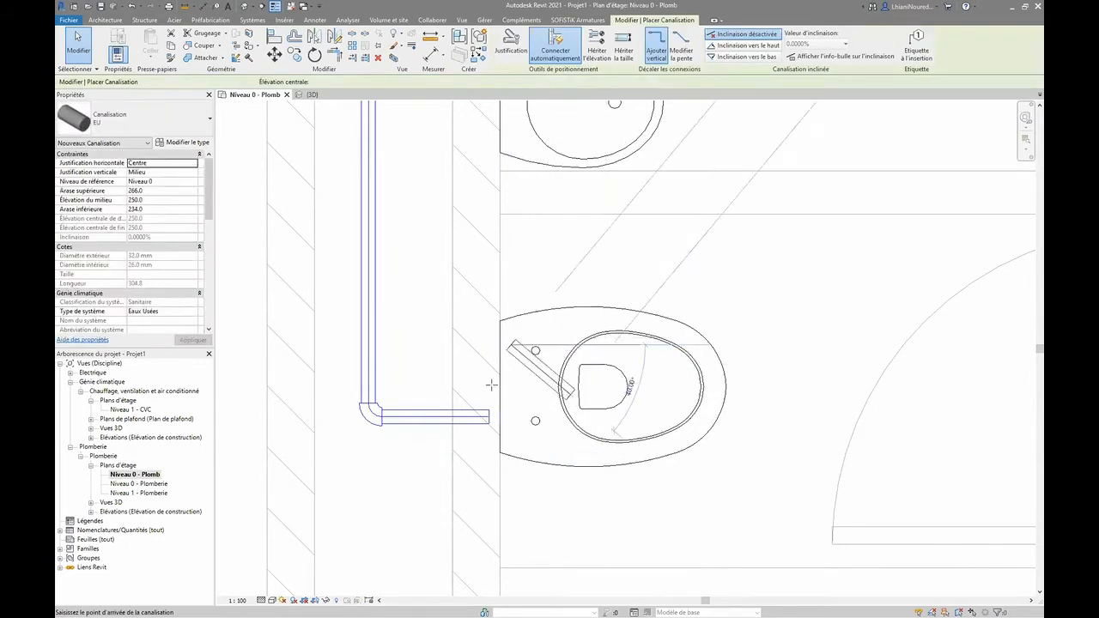
{"action": "left_click", "coordinate": [402, 344]}
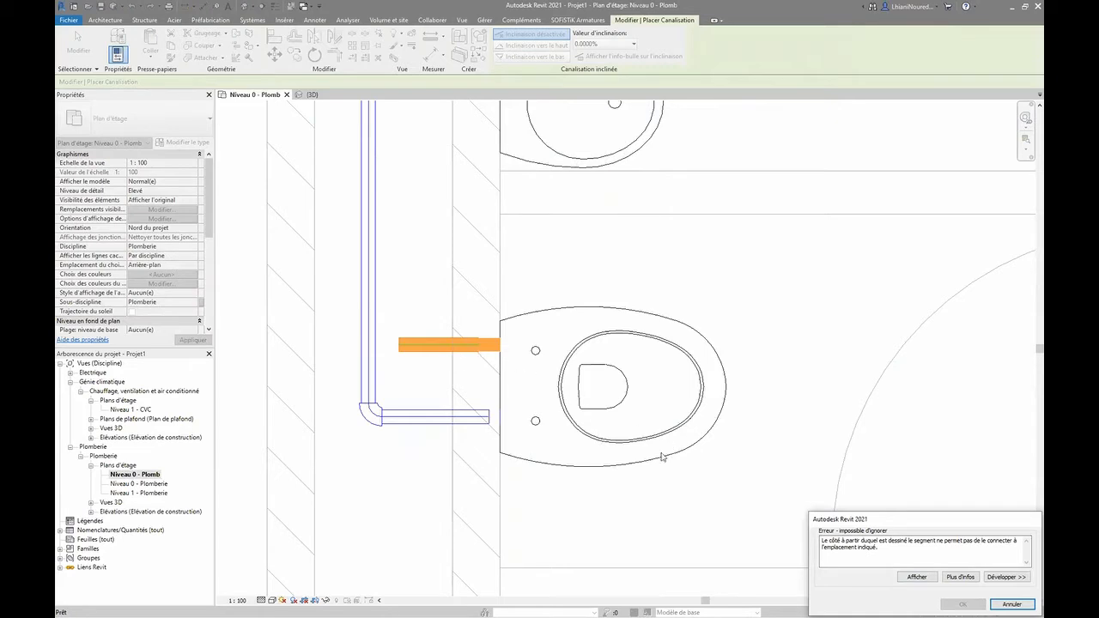
{"action": "left_click", "coordinate": [1001, 601]}
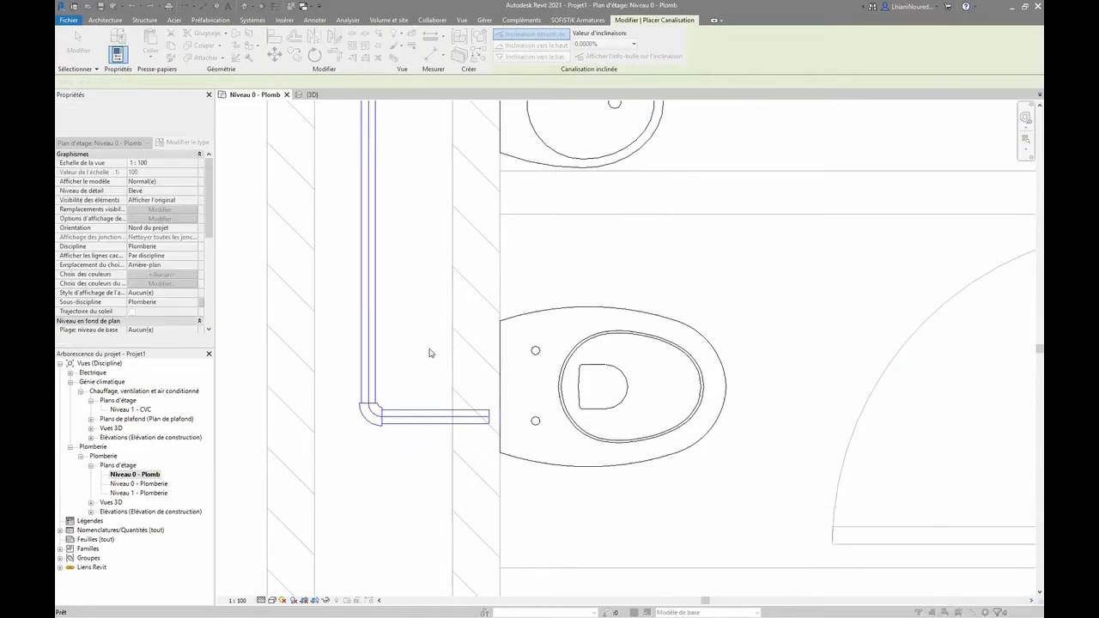
- Leave the pipe command and select the Sanitaire connector behind the toilet to check its properties
{"action": "key", "text": "Escape"}
{"action": "key", "text": "Escape"}
{"action": "left_click_drag", "start_coordinate": [427, 296], "coordinate": [525, 369]}
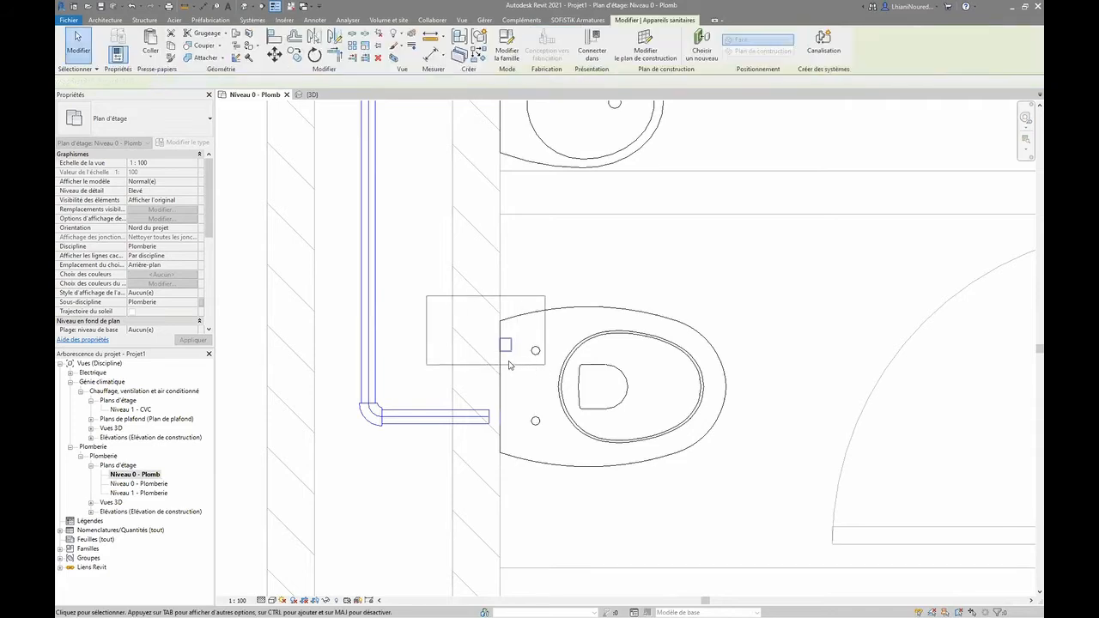
{"action": "left_click", "coordinate": [478, 318]}
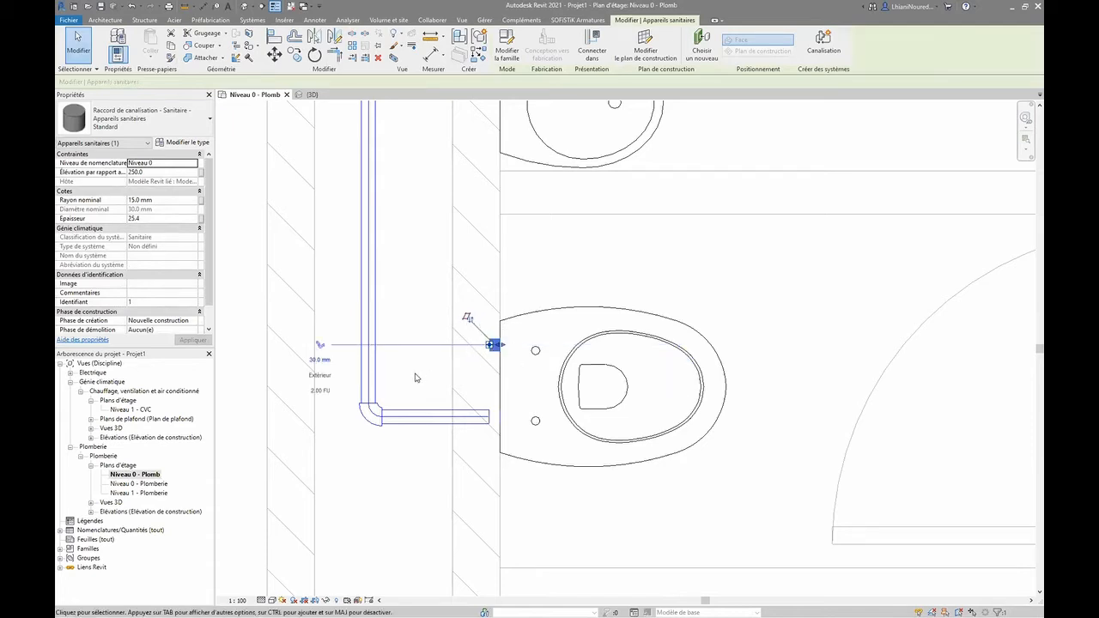
{"action": "key", "text": "Escape"}
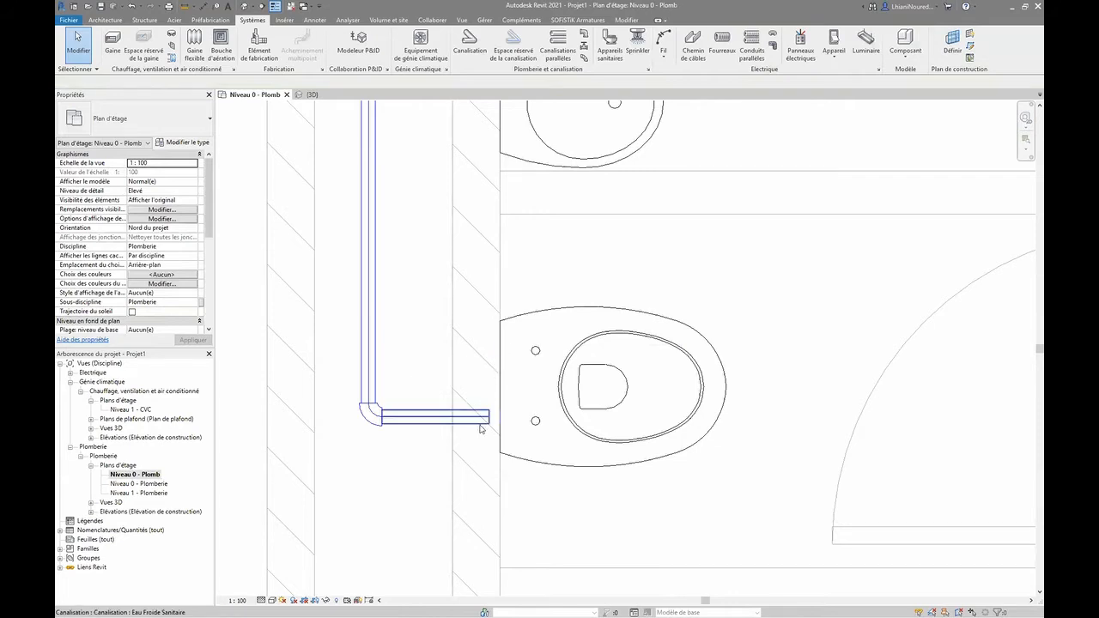
{"action": "scroll", "coordinate": [565, 329], "scroll_direction": "down", "scroll_amount": 2}
{"action": "scroll", "coordinate": [605, 324], "scroll_direction": "down", "scroll_amount": 2}
{"action": "middle_click_drag", "start_coordinate": [606, 325], "coordinate": [471, 352]}
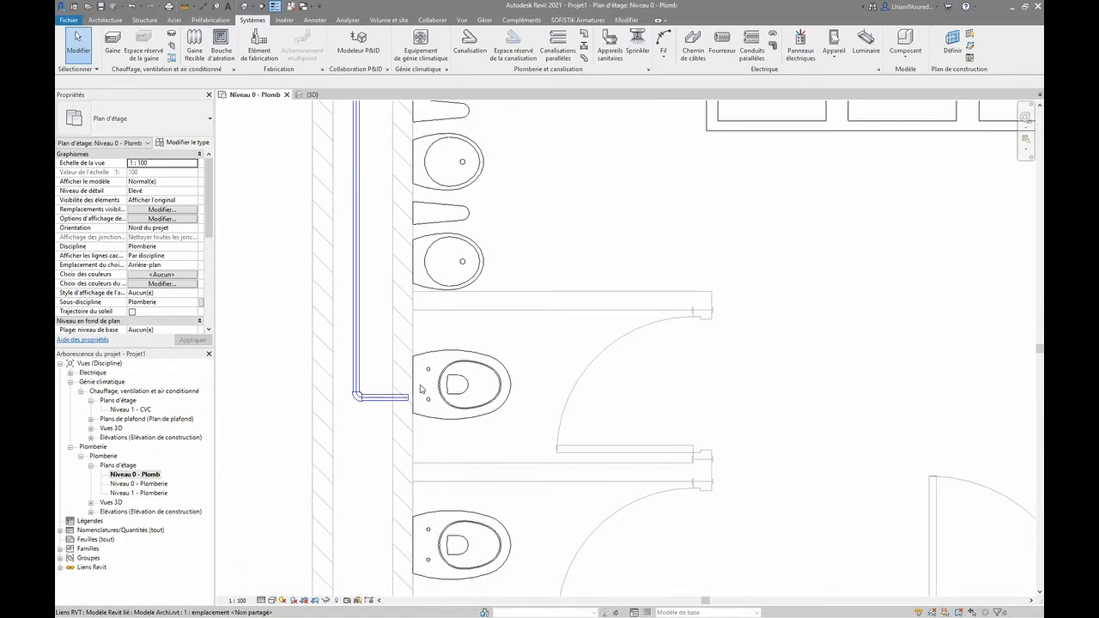
{"action": "scroll", "coordinate": [425, 382], "scroll_direction": "up", "scroll_amount": 1}
{"action": "scroll", "coordinate": [395, 378], "scroll_direction": "up", "scroll_amount": 1}
{"action": "middle_click_drag", "start_coordinate": [400, 385], "coordinate": [478, 382]}
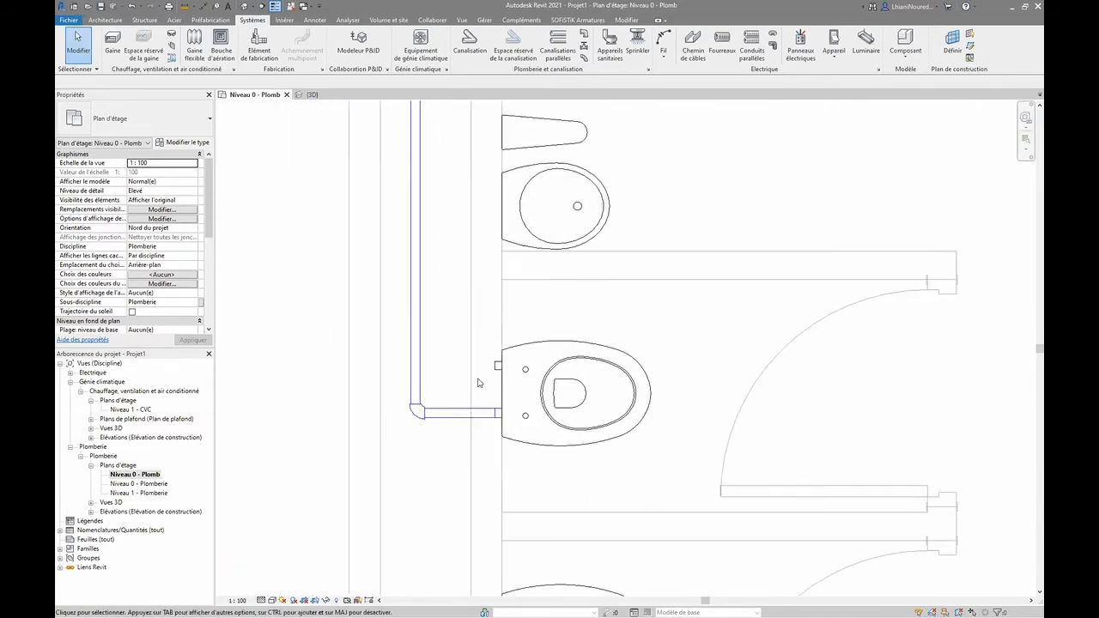
{"action": "scroll", "coordinate": [477, 379], "scroll_direction": "up", "scroll_amount": 1}
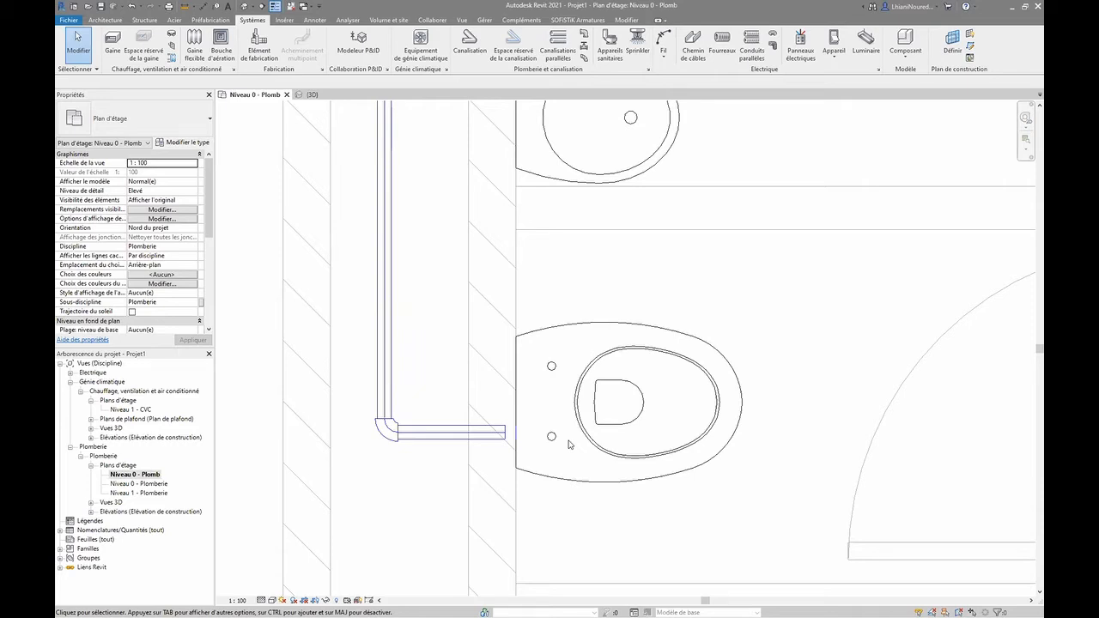
{"action": "scroll", "coordinate": [568, 444], "scroll_direction": "down", "scroll_amount": 5}
{"action": "scroll", "coordinate": [575, 392], "scroll_direction": "down", "scroll_amount": 5}
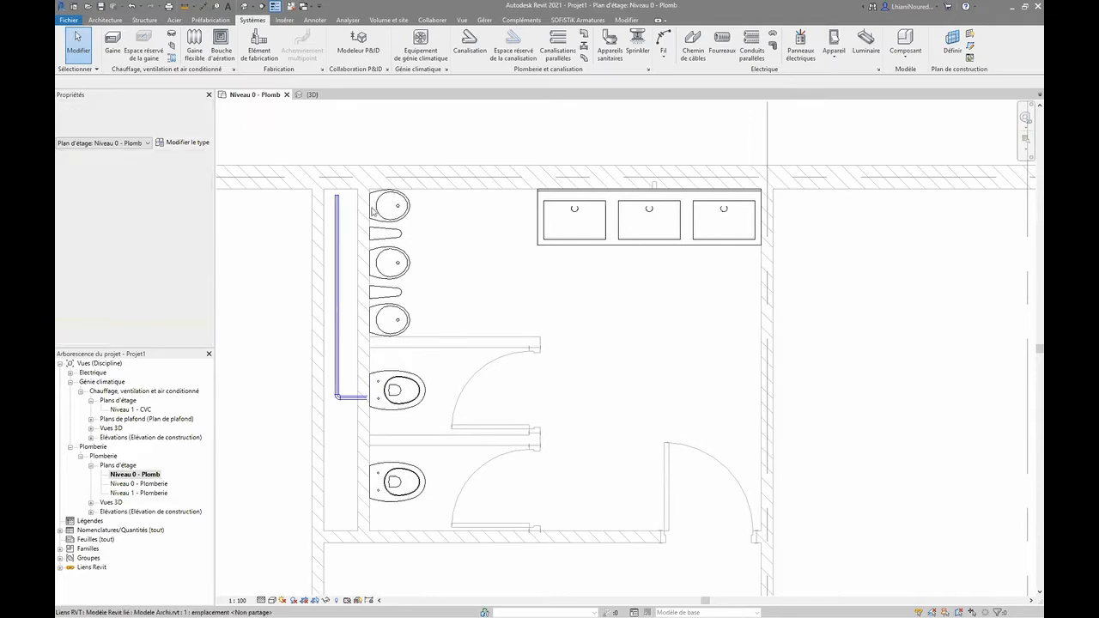
- Check which objects belong to the linked architectural model by selecting the whole link and the triple washbasin inside it
{"action": "left_click", "coordinate": [721, 407]}
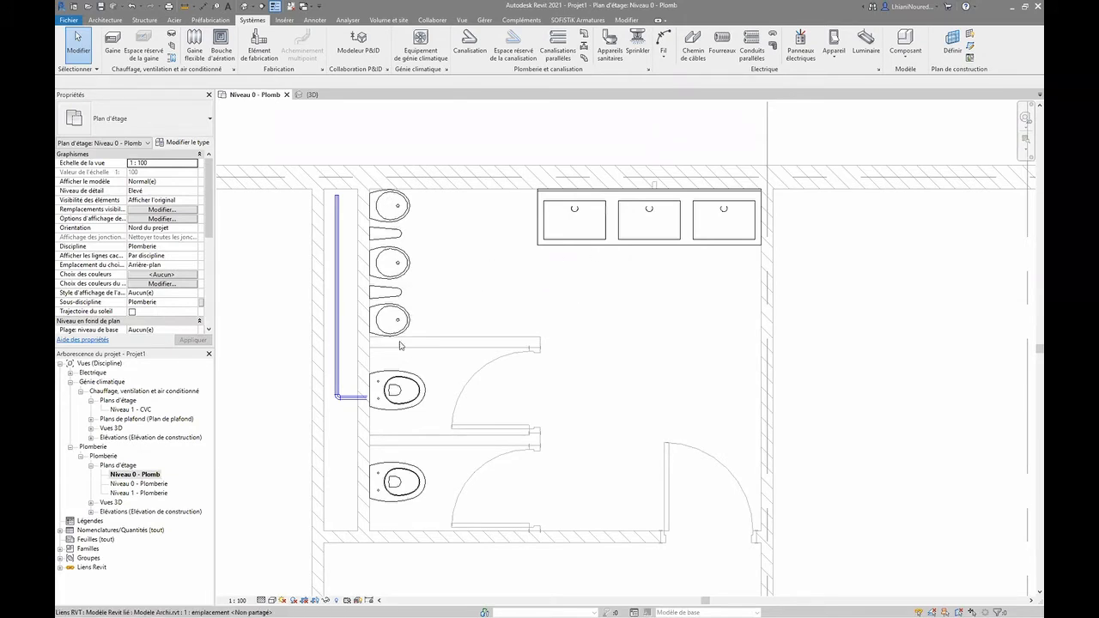
{"action": "left_click", "coordinate": [368, 438]}
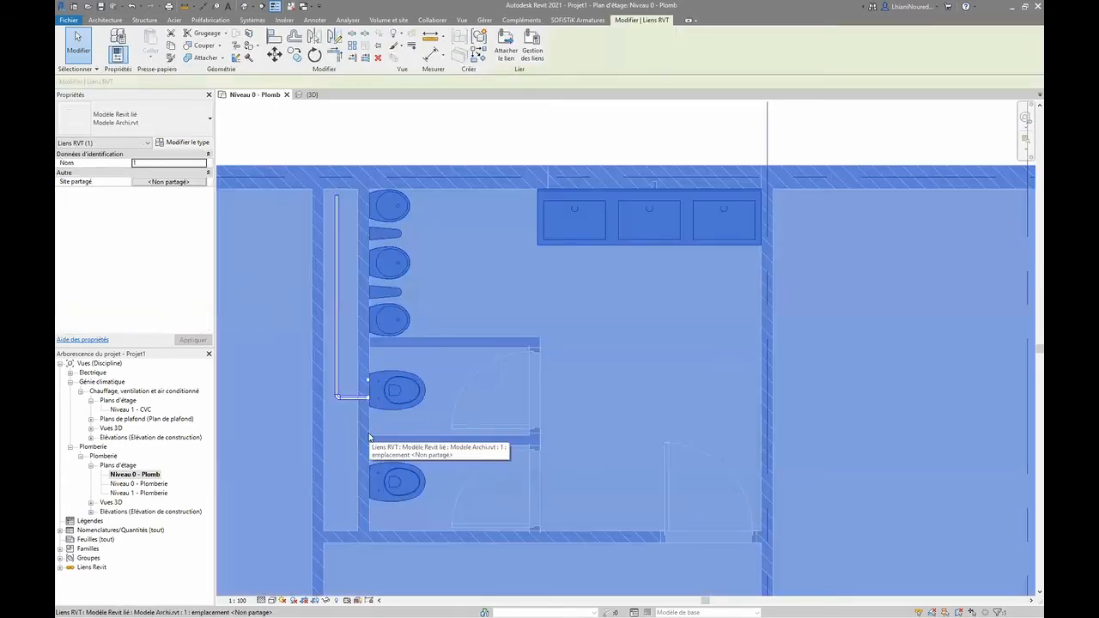
{"action": "left_click", "coordinate": [581, 139]}
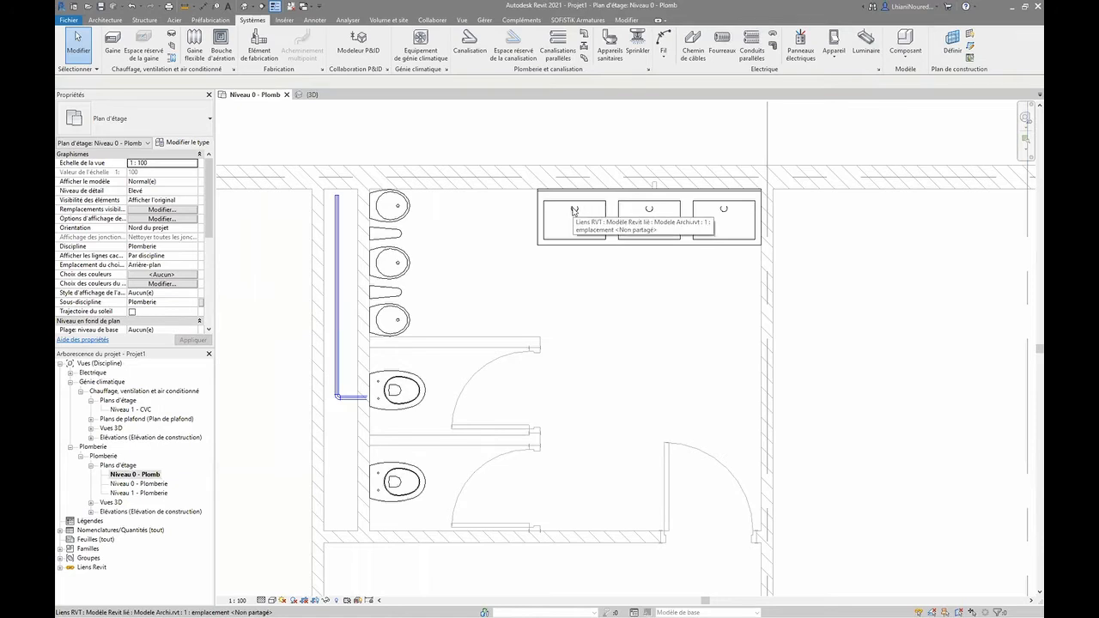
{"action": "left_click", "coordinate": [573, 211]}
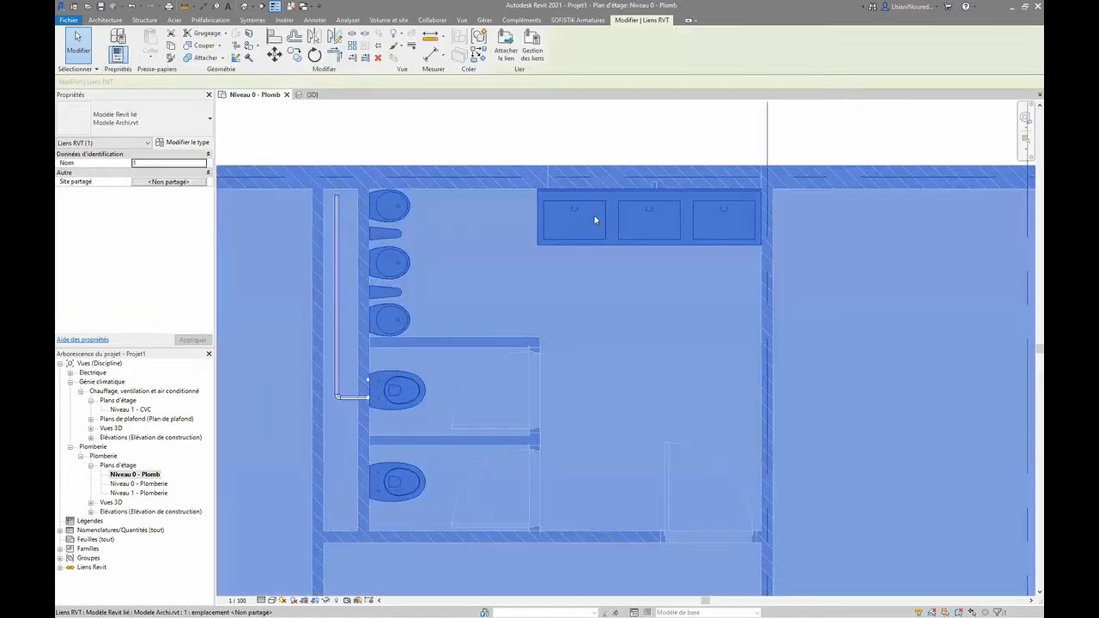
{"action": "left_click", "coordinate": [527, 128]}
{"action": "left_click", "coordinate": [543, 221]}
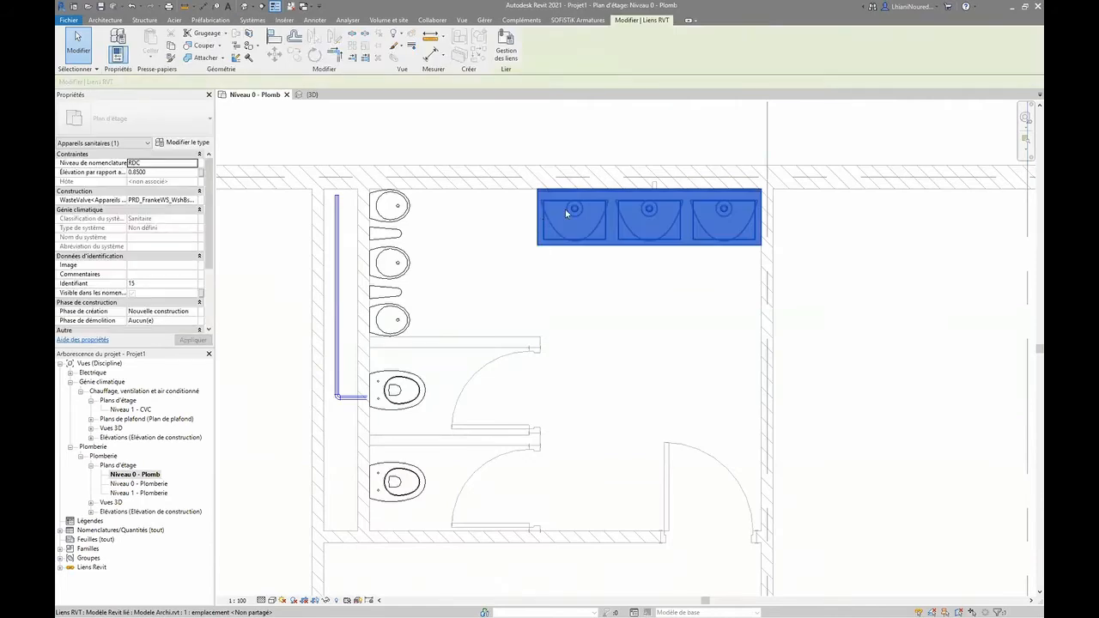
{"action": "left_click", "coordinate": [503, 117]}
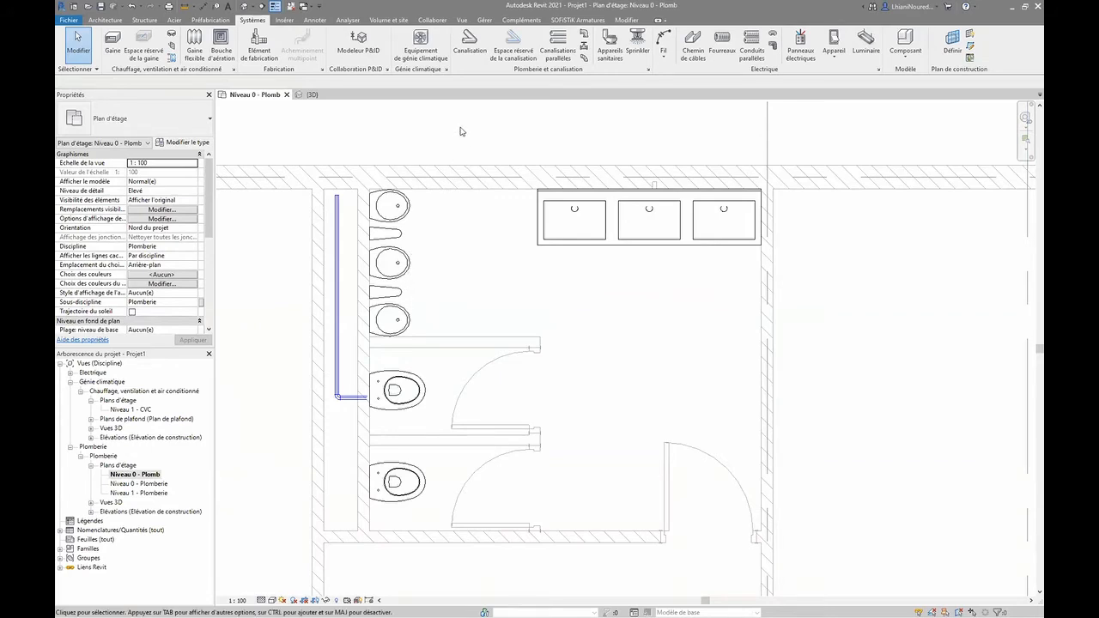
- Start Copy/Monitor on the linked architectural model and enable multiple-element copying
{"action": "left_click", "coordinate": [428, 20]}
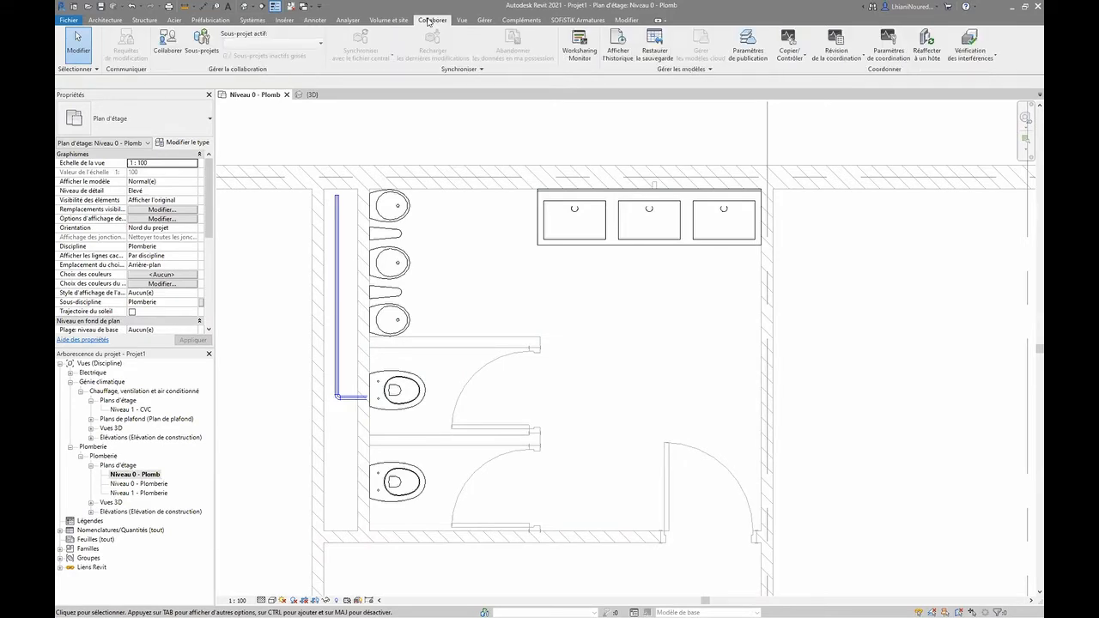
{"action": "left_click", "coordinate": [789, 44]}
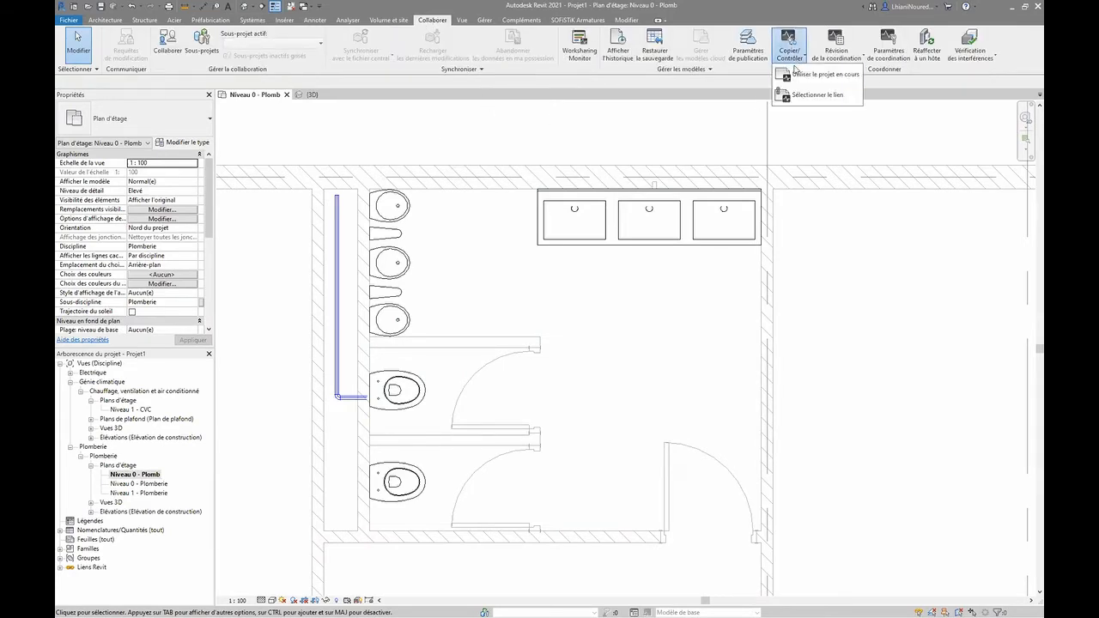
{"action": "left_click", "coordinate": [795, 97]}
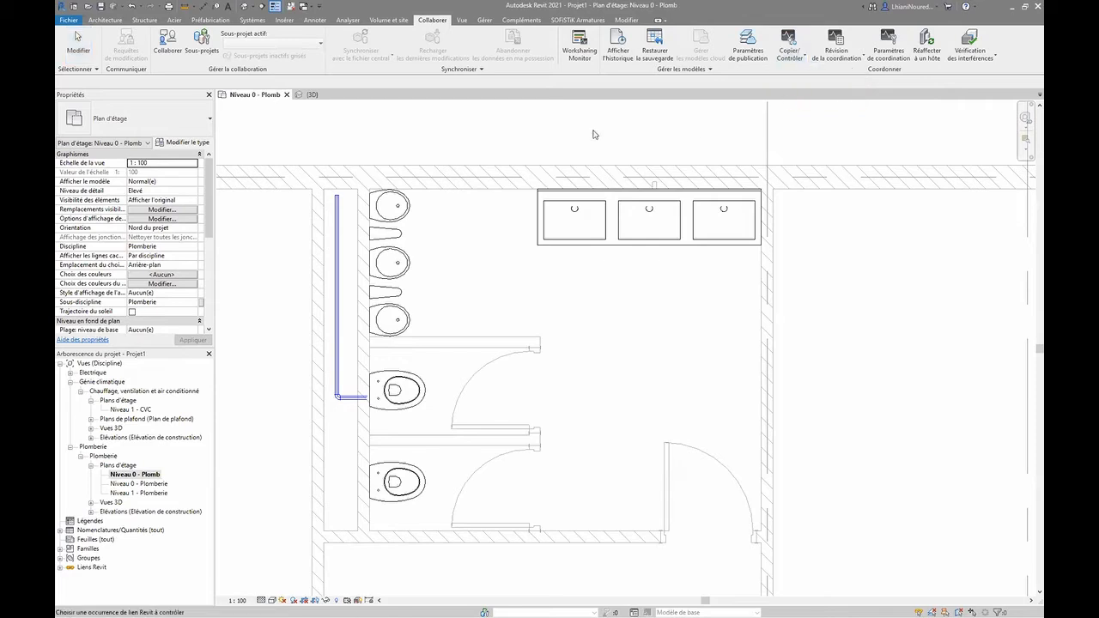
{"action": "left_click", "coordinate": [435, 179]}
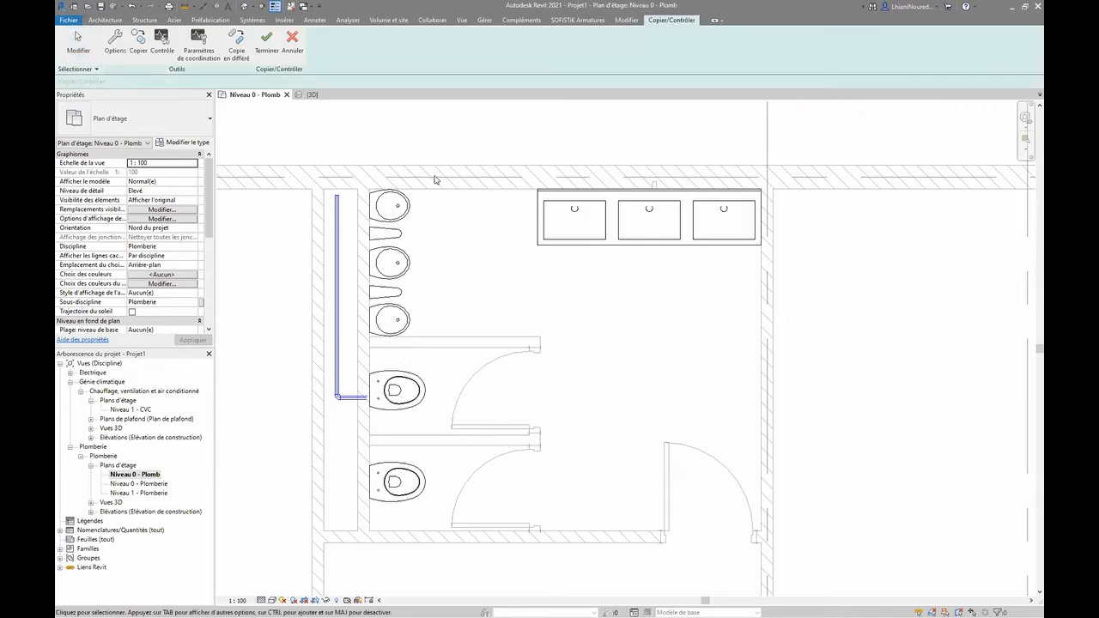
{"action": "left_click", "coordinate": [140, 45]}
{"action": "left_click", "coordinate": [126, 82]}
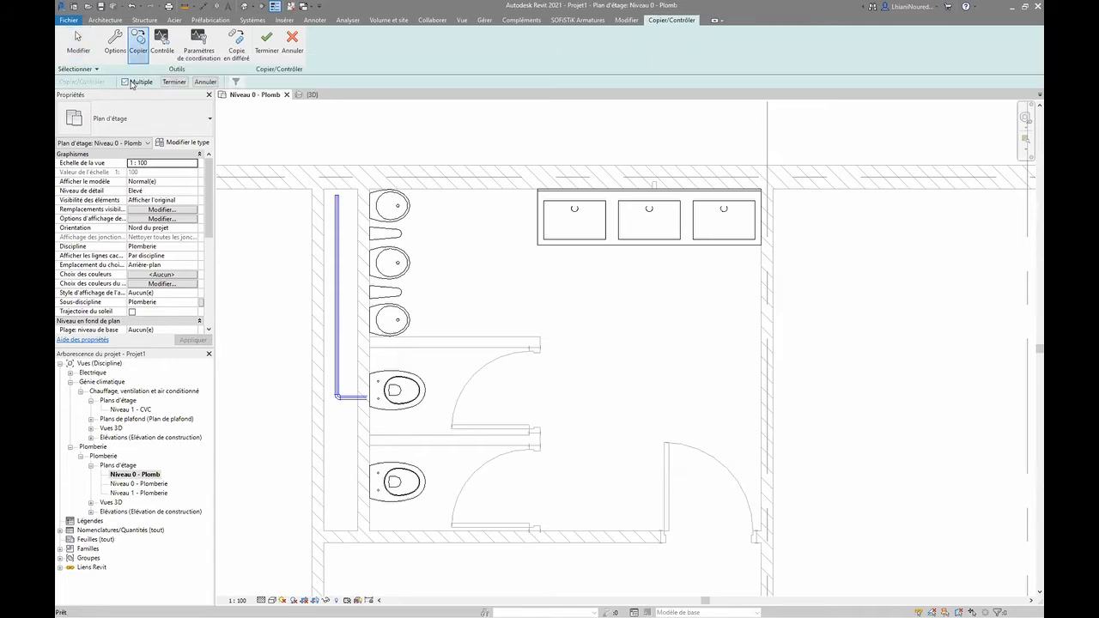
- Copy the triple washbasin, the three urinals and the lower toilet from the link into the project, and finish Copy/Monitor
{"action": "left_click", "coordinate": [549, 236]}
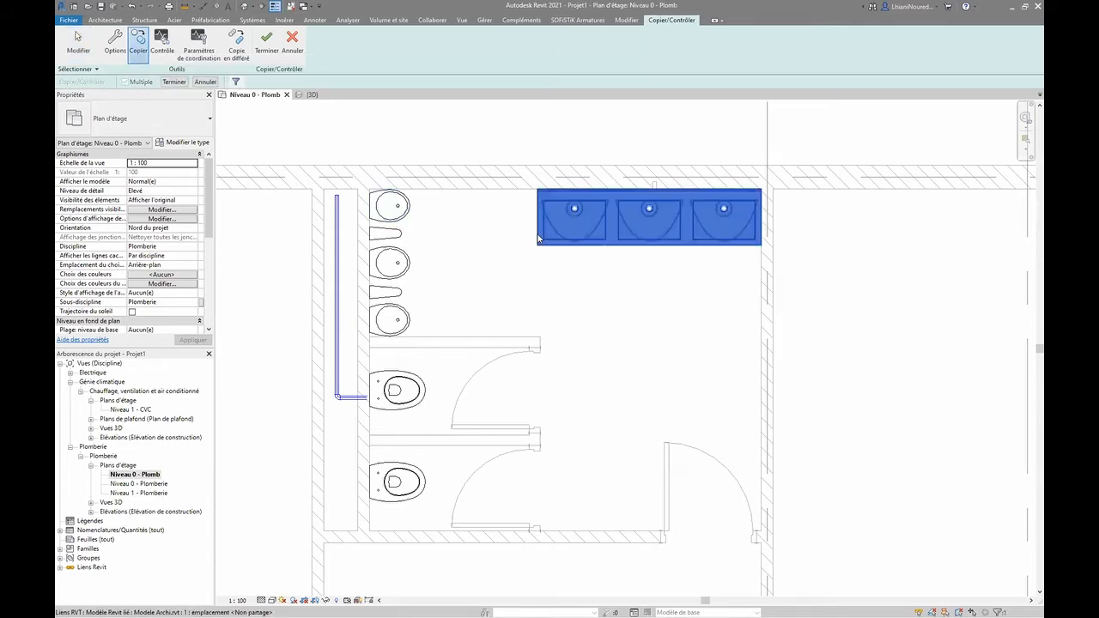
{"action": "left_click", "coordinate": [410, 214]}
{"action": "left_click", "coordinate": [408, 268]}
{"action": "left_click", "coordinate": [407, 323]}
{"action": "left_click", "coordinate": [406, 468]}
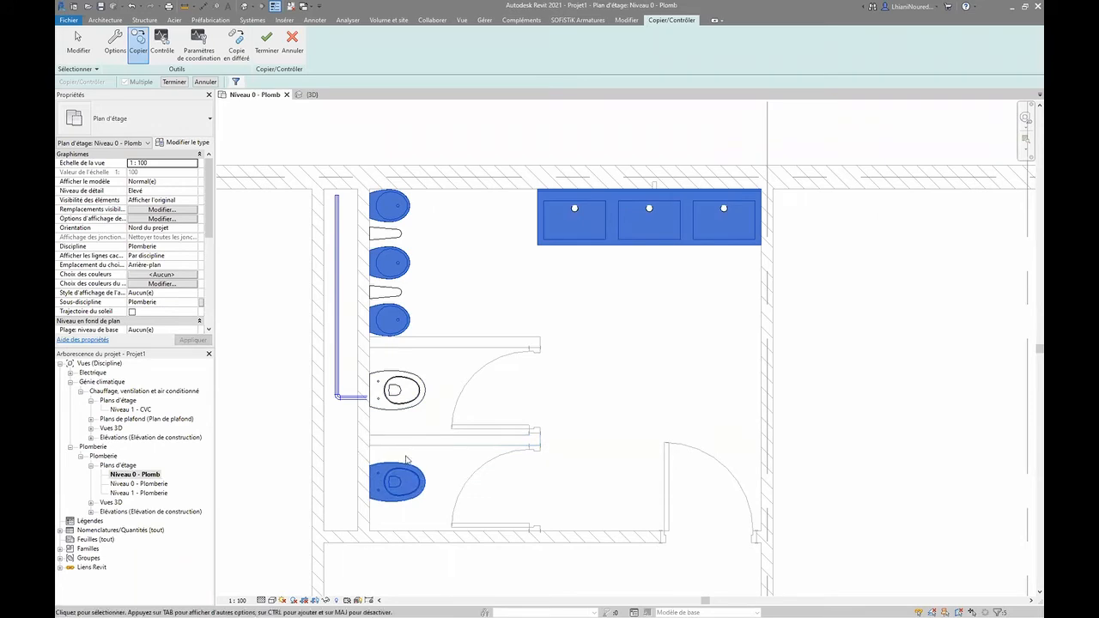
{"action": "left_click", "coordinate": [174, 83]}
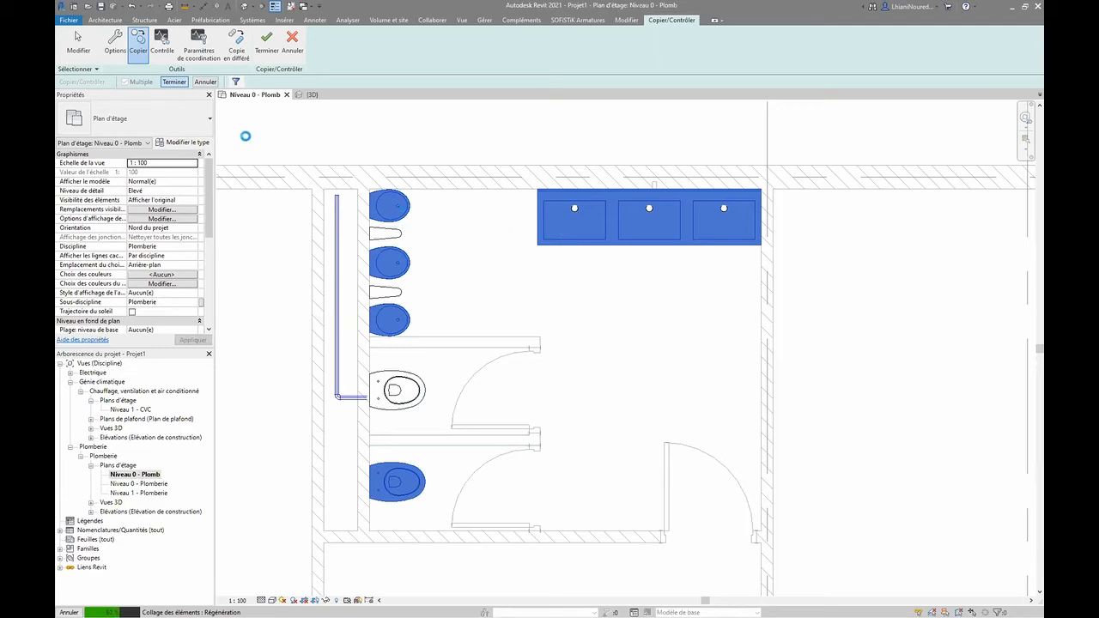
{"action": "left_click", "coordinate": [138, 45]}
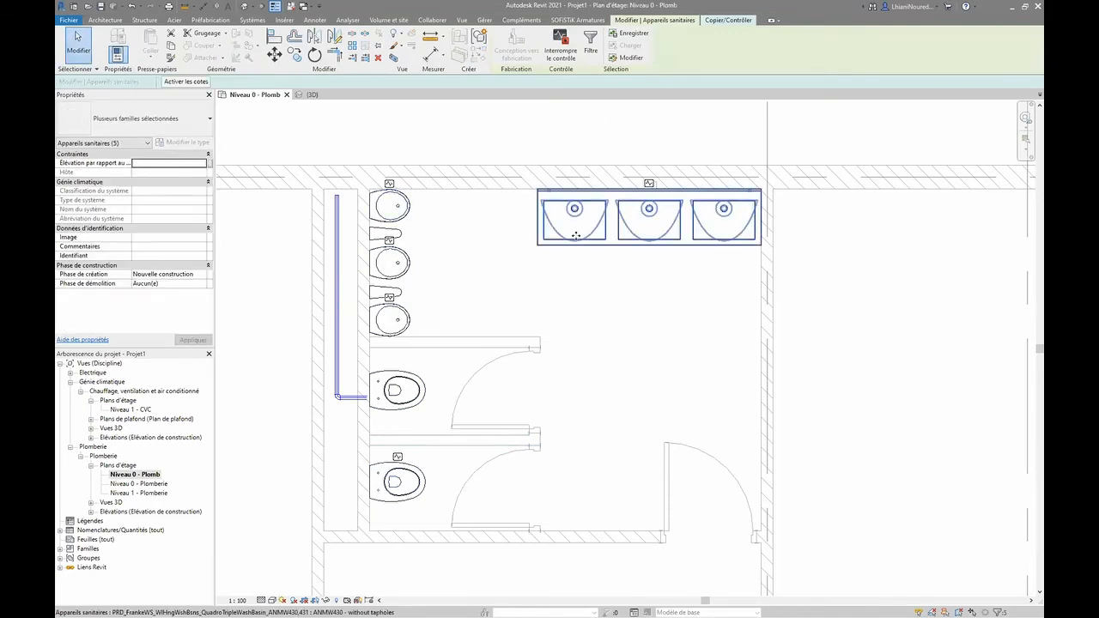
{"action": "left_click", "coordinate": [437, 125]}
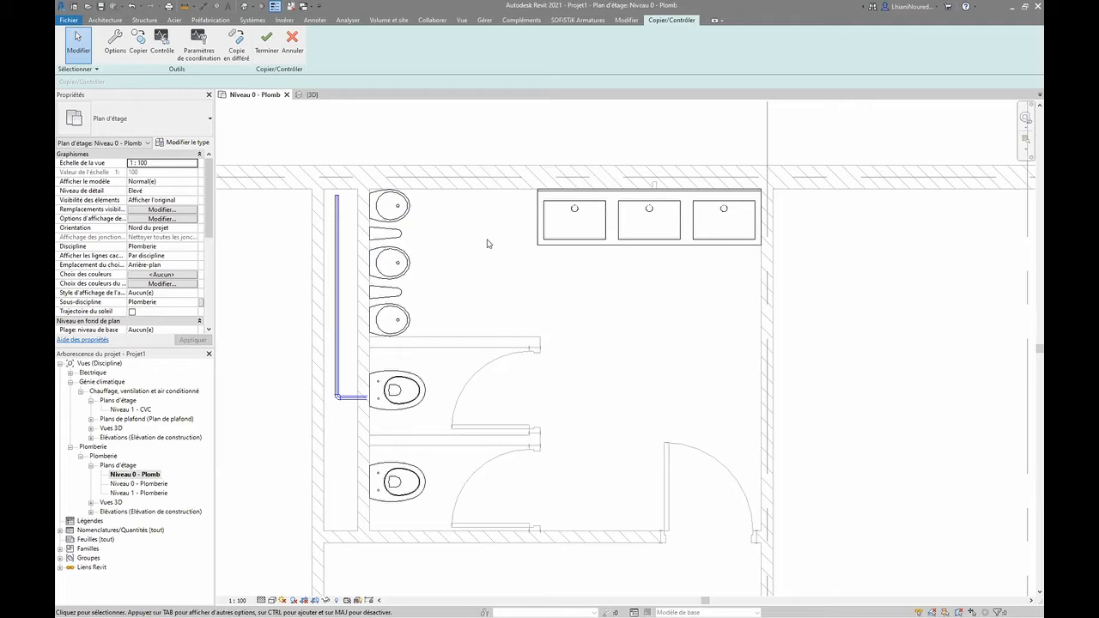
{"action": "left_click", "coordinate": [266, 39]}
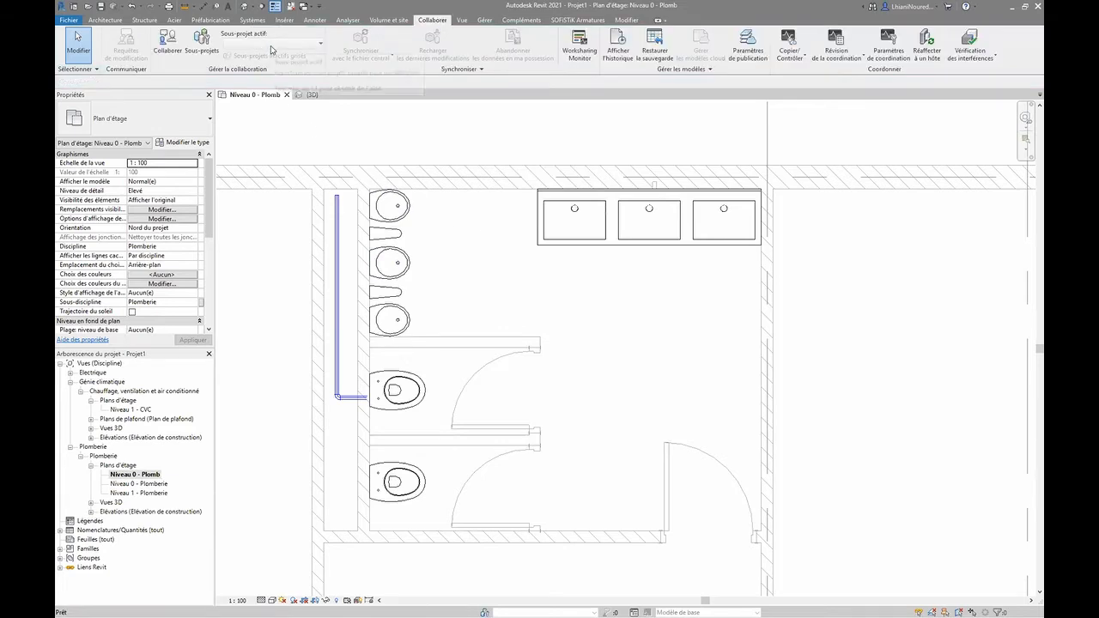
- Select the copied washbasin unit and urinals in turn to check their properties and pipe connectors
{"action": "left_click", "coordinate": [539, 240]}
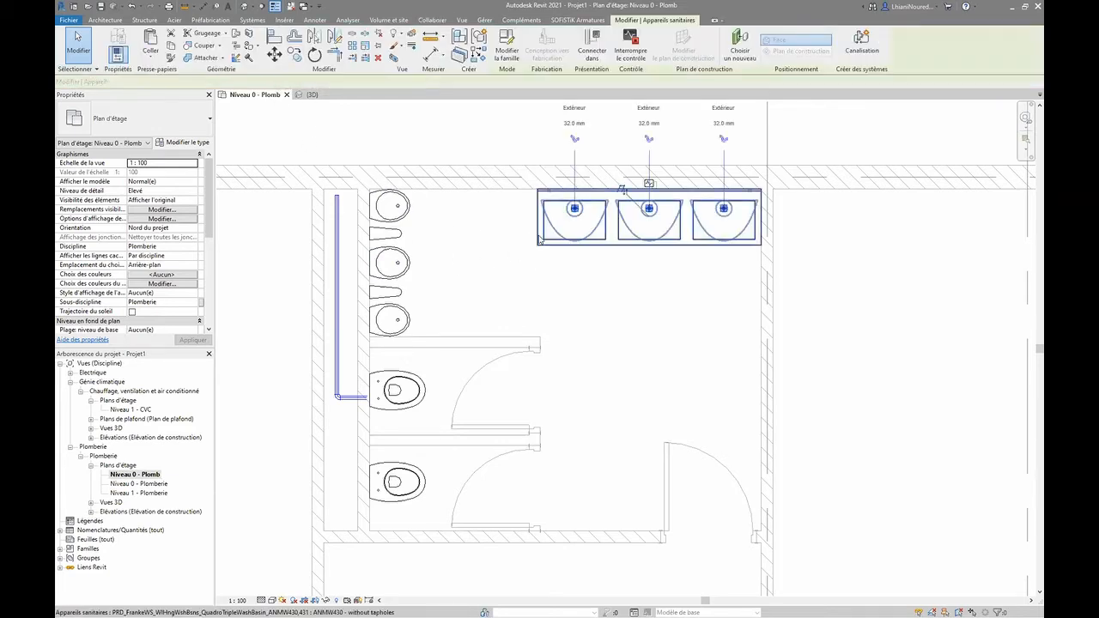
{"action": "left_click", "coordinate": [491, 225]}
{"action": "left_click", "coordinate": [399, 207]}
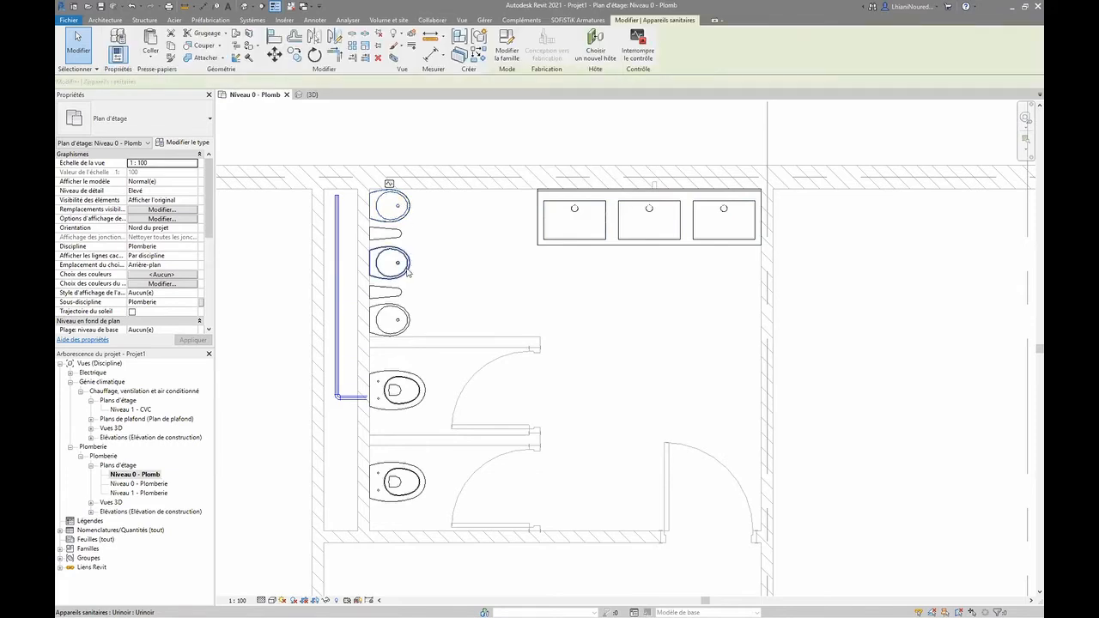
{"action": "left_click", "coordinate": [382, 317]}
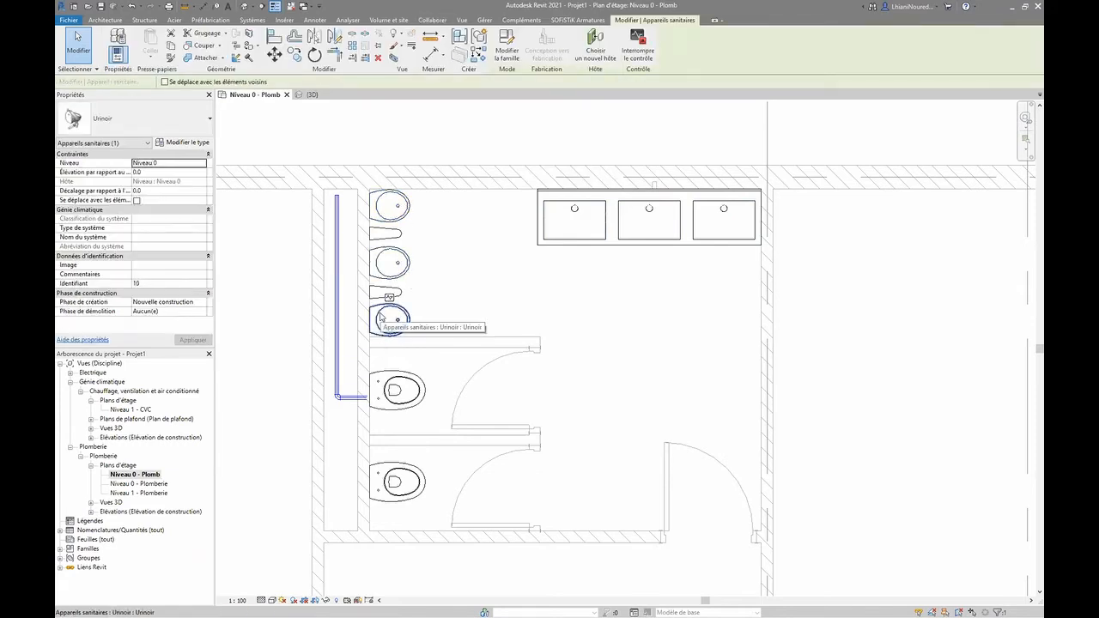
{"action": "scroll", "coordinate": [386, 309], "scroll_direction": "up", "scroll_amount": 5}
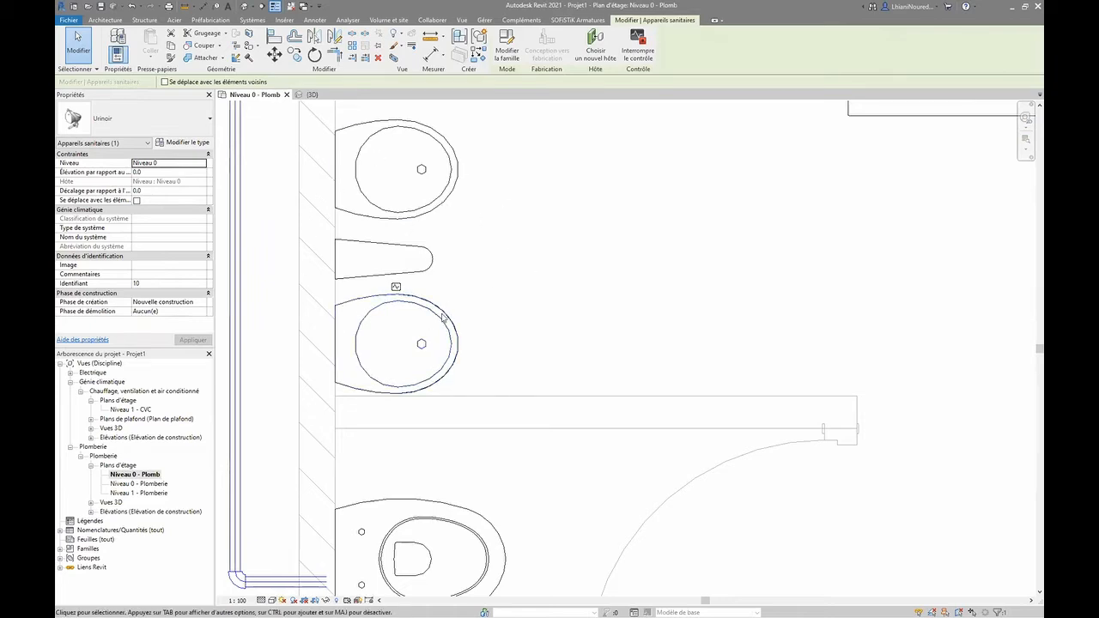
{"action": "scroll", "coordinate": [451, 300], "scroll_direction": "down", "scroll_amount": 5}
{"action": "middle_click_drag", "start_coordinate": [498, 365], "coordinate": [325, 416]}
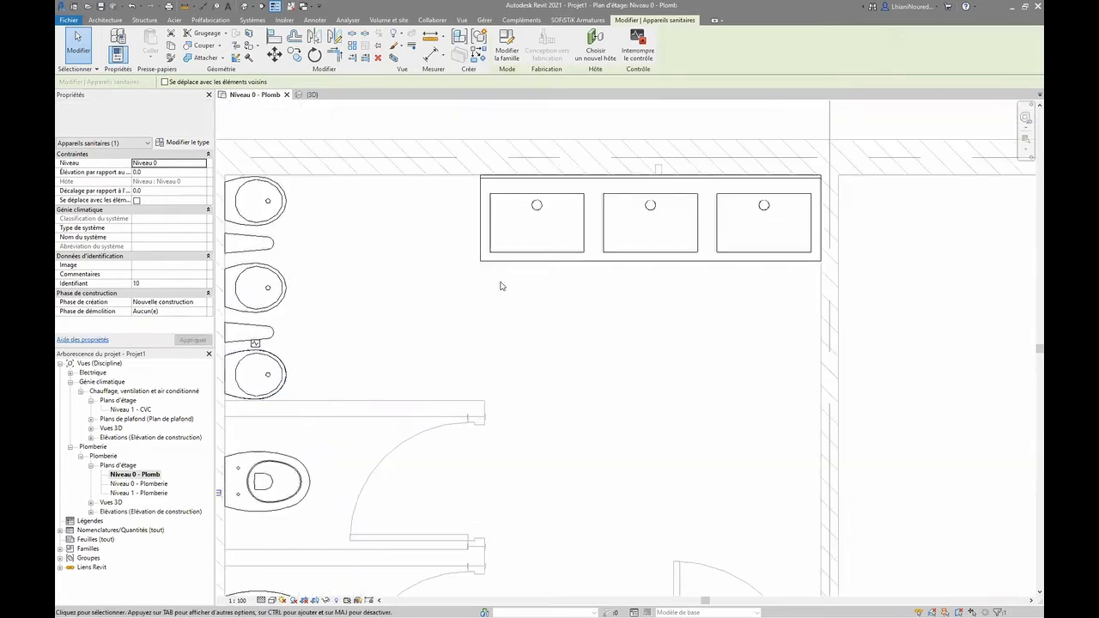
{"action": "left_click", "coordinate": [517, 261]}
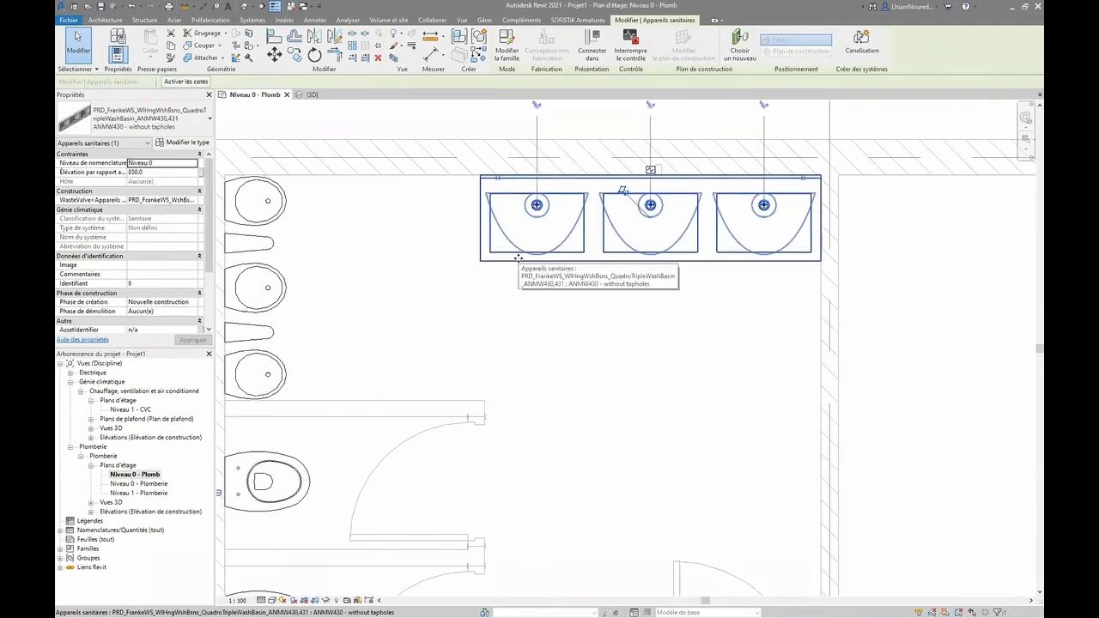
{"action": "scroll", "coordinate": [604, 316], "scroll_direction": "down", "scroll_amount": 1}
{"action": "middle_click_drag", "start_coordinate": [604, 318], "coordinate": [598, 369]}
{"action": "left_click", "coordinate": [447, 338]}
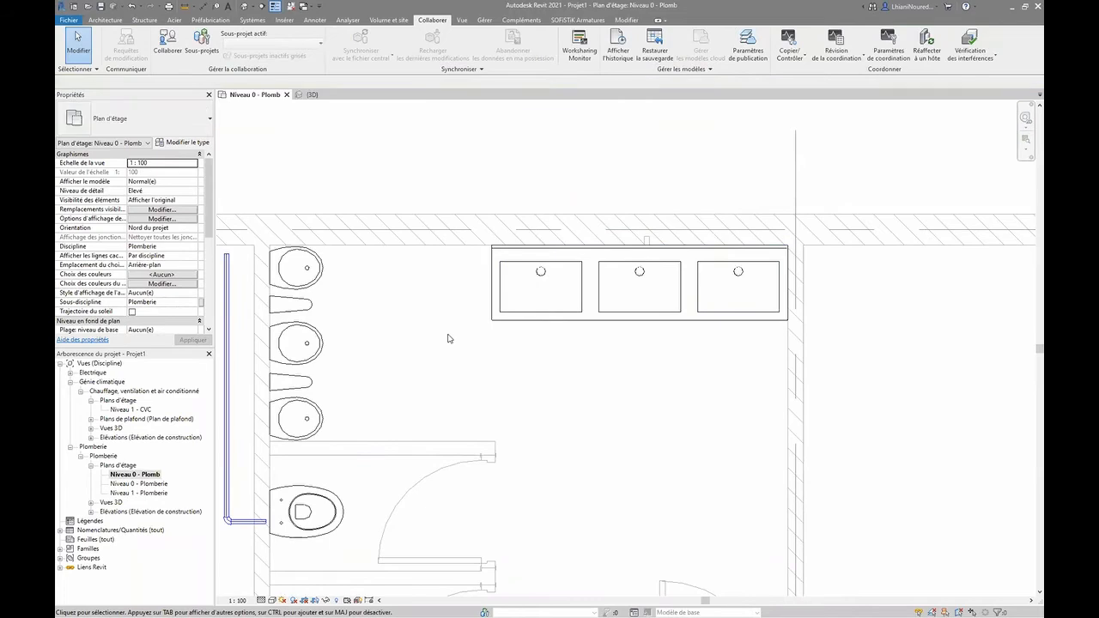
{"action": "left_click", "coordinate": [496, 311]}
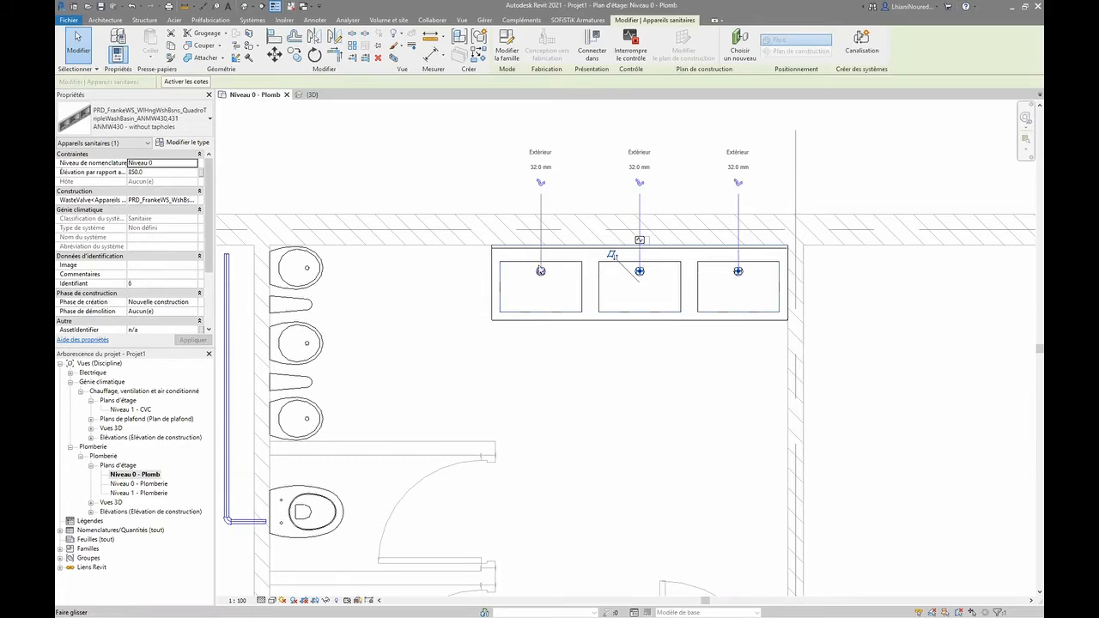
{"action": "left_click", "coordinate": [540, 272]}
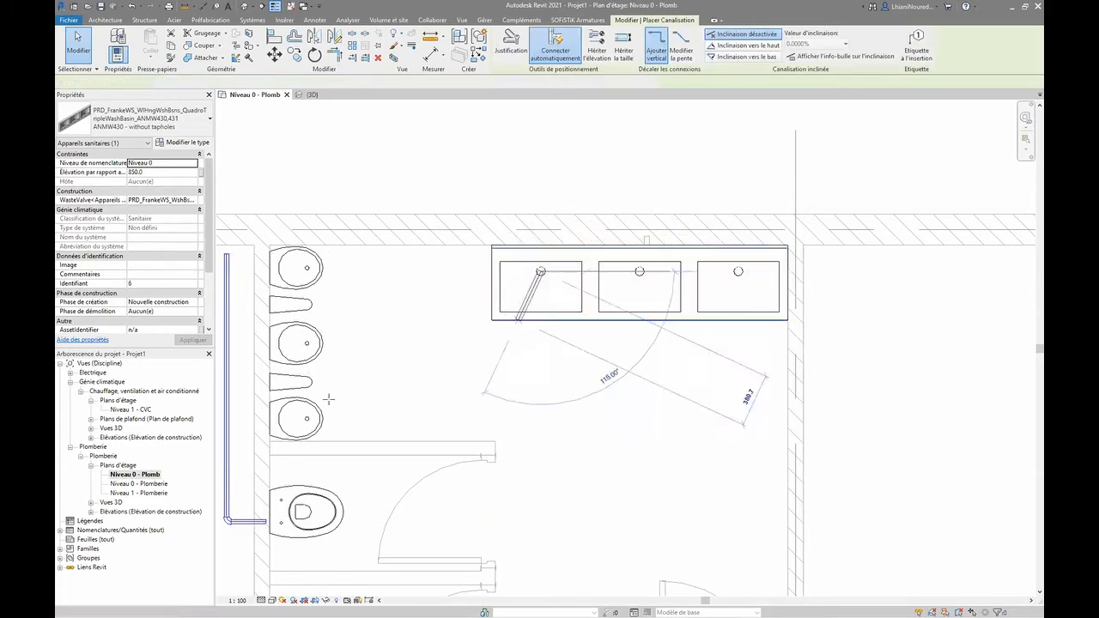
{"action": "key", "text": "Escape"}
{"action": "key", "text": "Escape"}
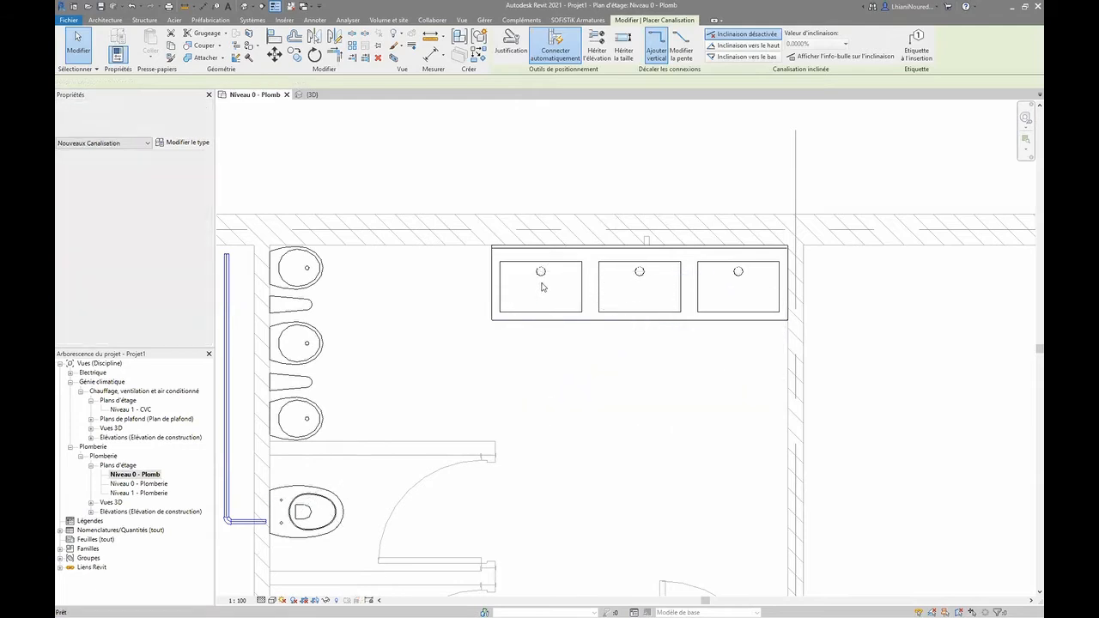
- In the 3D view, examine the copied triple washbasin's drain connectors and try starting a pipe from the nearest basin's connector
{"action": "left_click", "coordinate": [314, 95]}
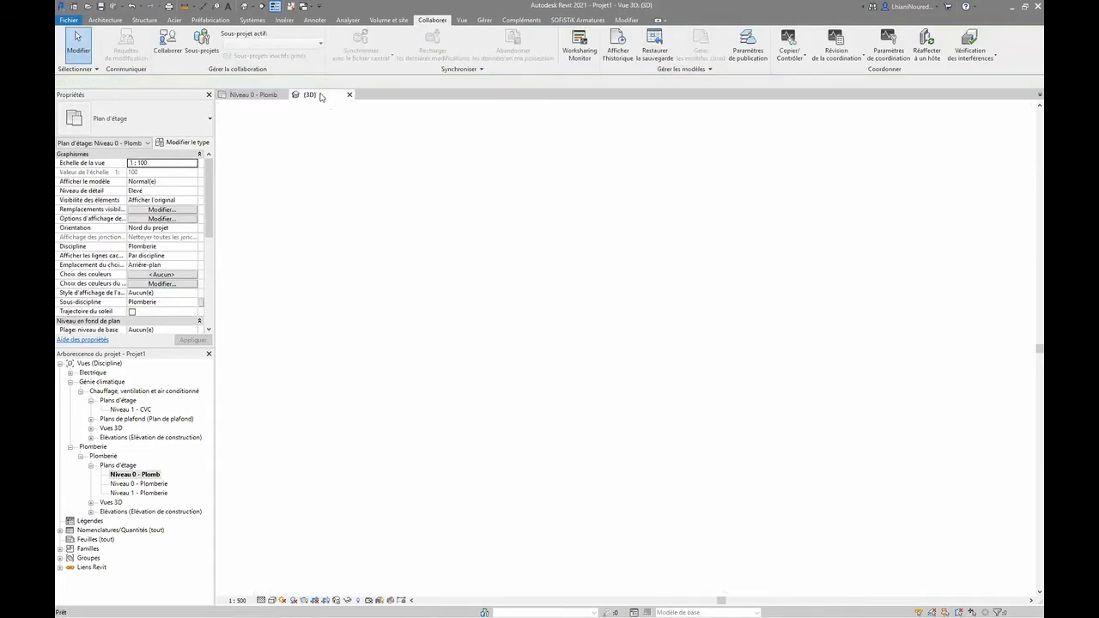
{"action": "middle_click_drag", "start_coordinate": [543, 352], "coordinate": [601, 300], "text": "shift"}
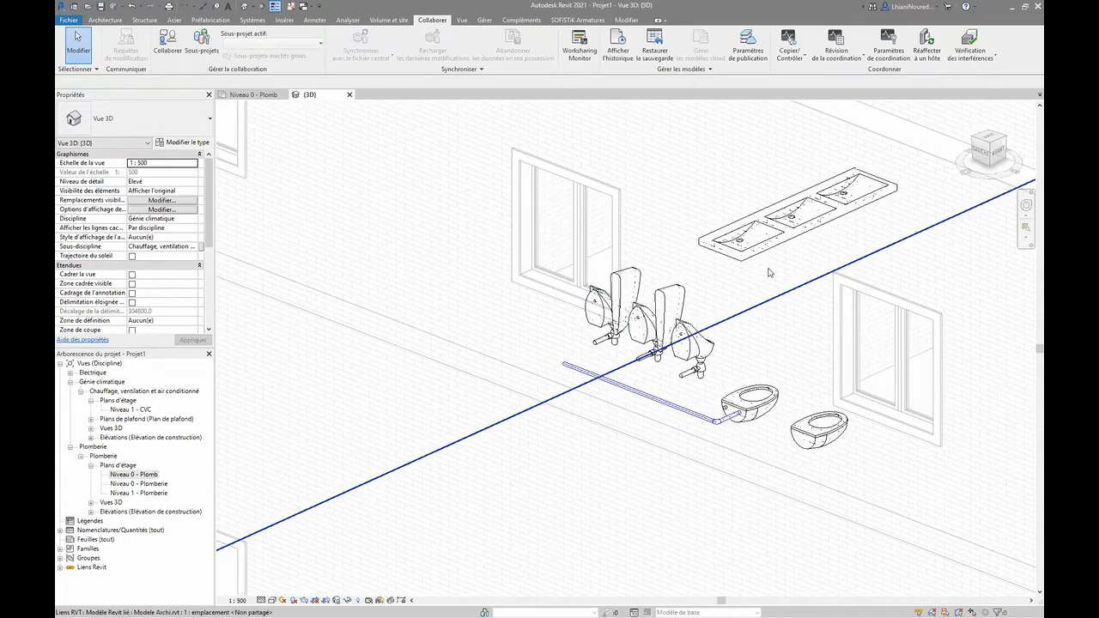
{"action": "left_click", "coordinate": [777, 258]}
{"action": "scroll", "coordinate": [753, 257], "scroll_direction": "up", "scroll_amount": 5}
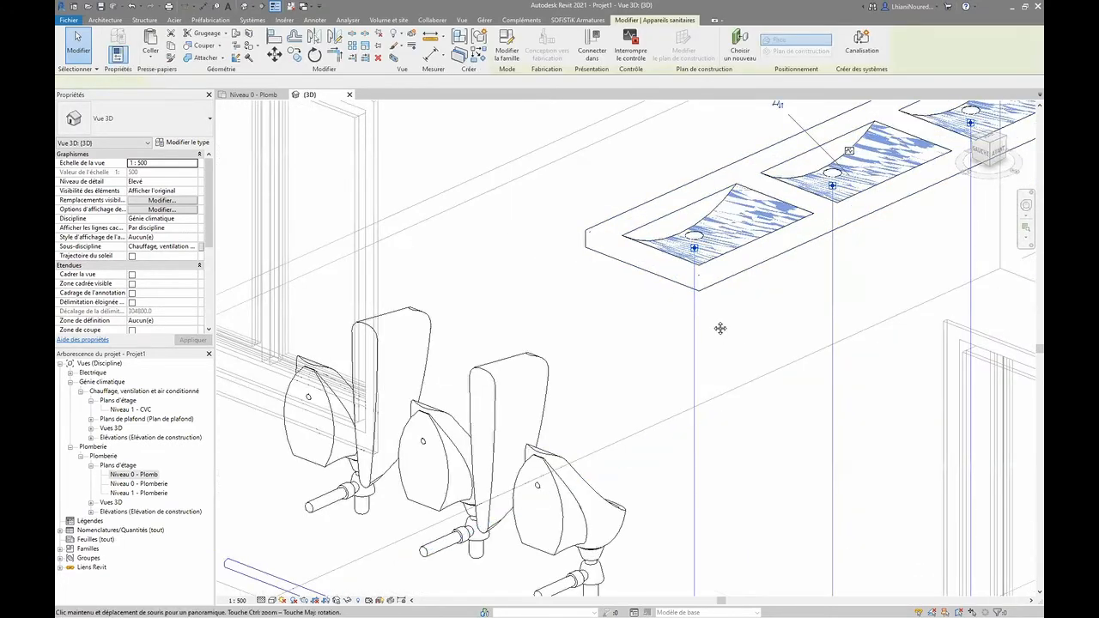
{"action": "middle_click_drag", "start_coordinate": [718, 326], "coordinate": [611, 129]}
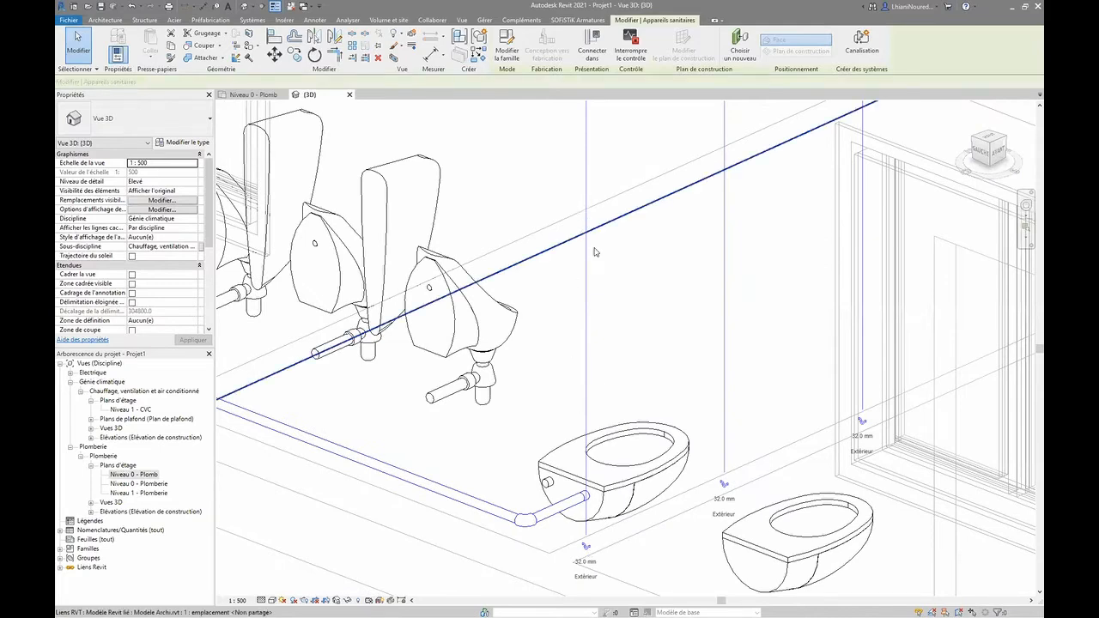
{"action": "scroll", "coordinate": [591, 334], "scroll_direction": "down", "scroll_amount": 3}
{"action": "middle_click_drag", "start_coordinate": [597, 341], "coordinate": [599, 368]}
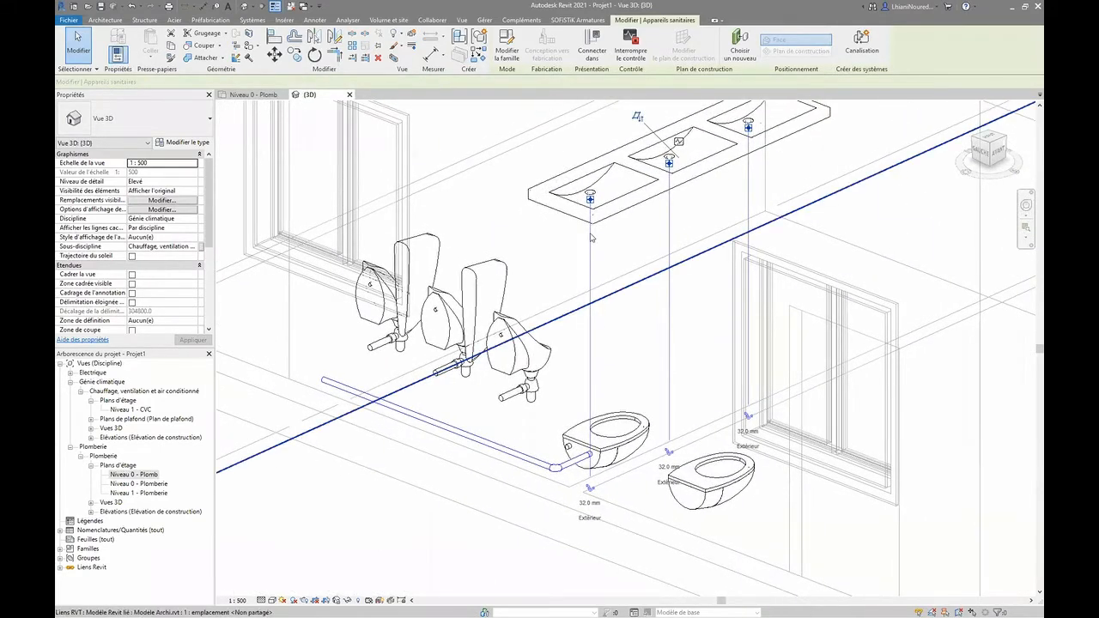
{"action": "left_click", "coordinate": [593, 493]}
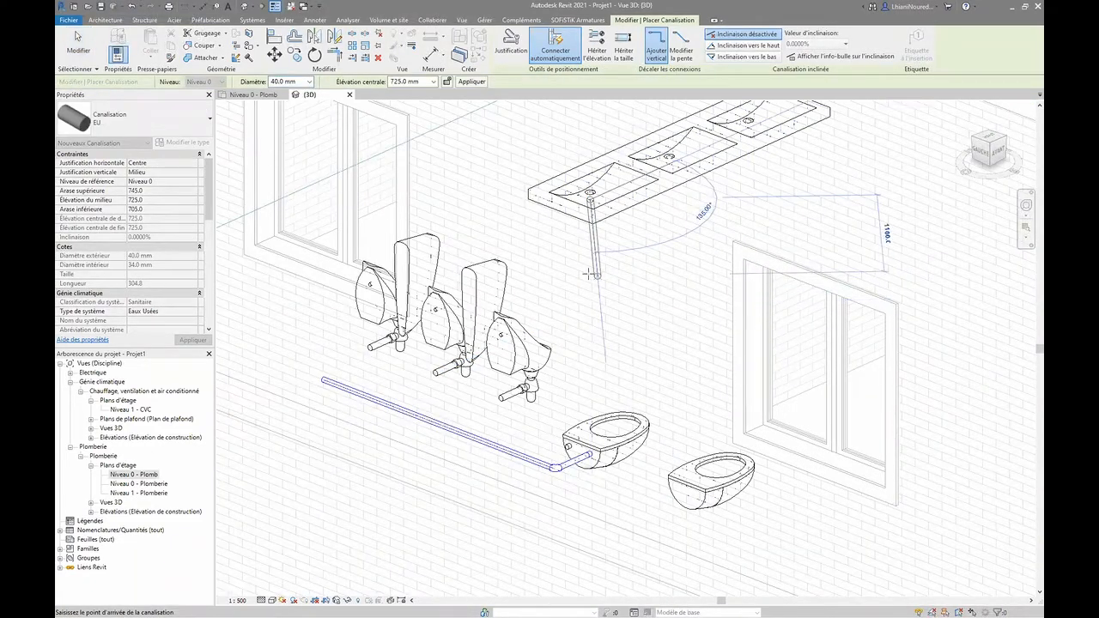
{"action": "key", "text": "Escape"}
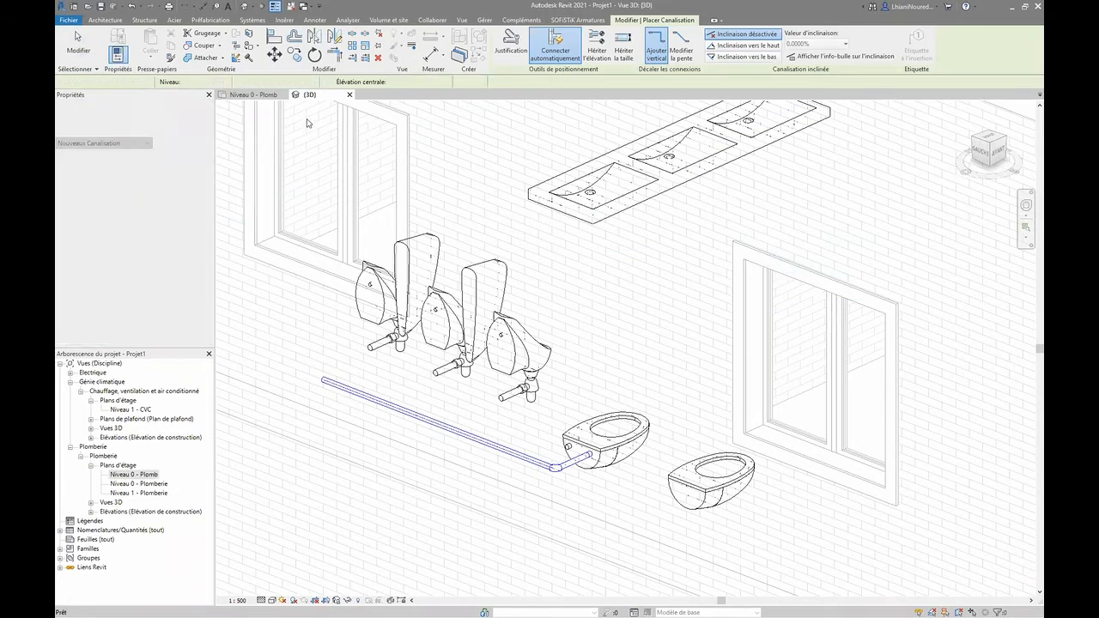
- Return to the Niveau 0 - Plomb floor plan and compare the copied washbasin unit with the middle urinal for pipe connectors
{"action": "left_click", "coordinate": [255, 96]}
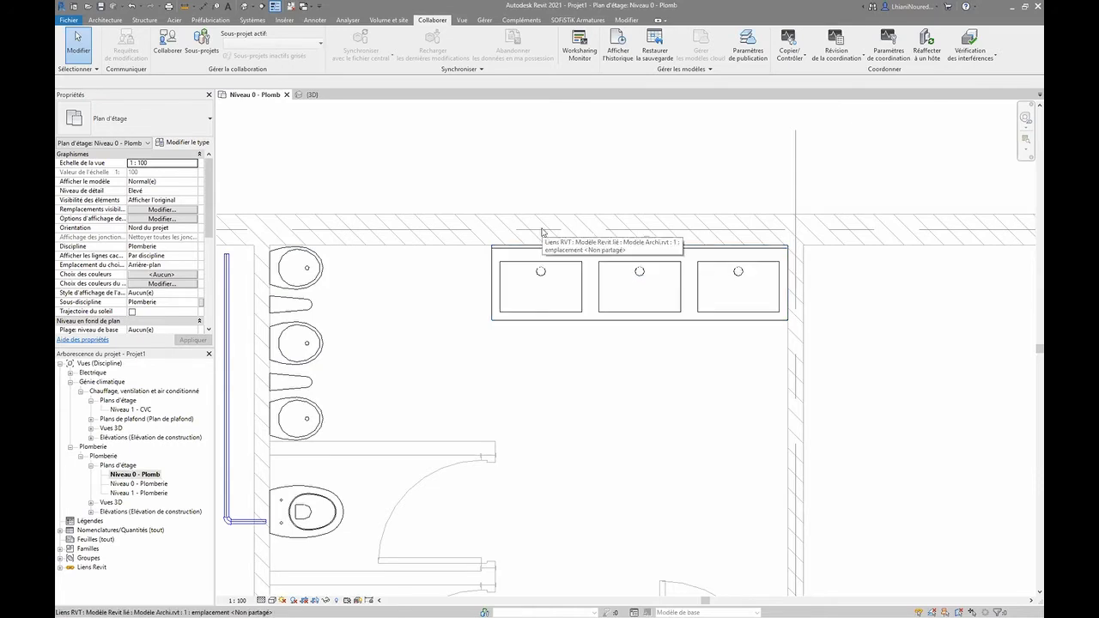
{"action": "left_click", "coordinate": [505, 316]}
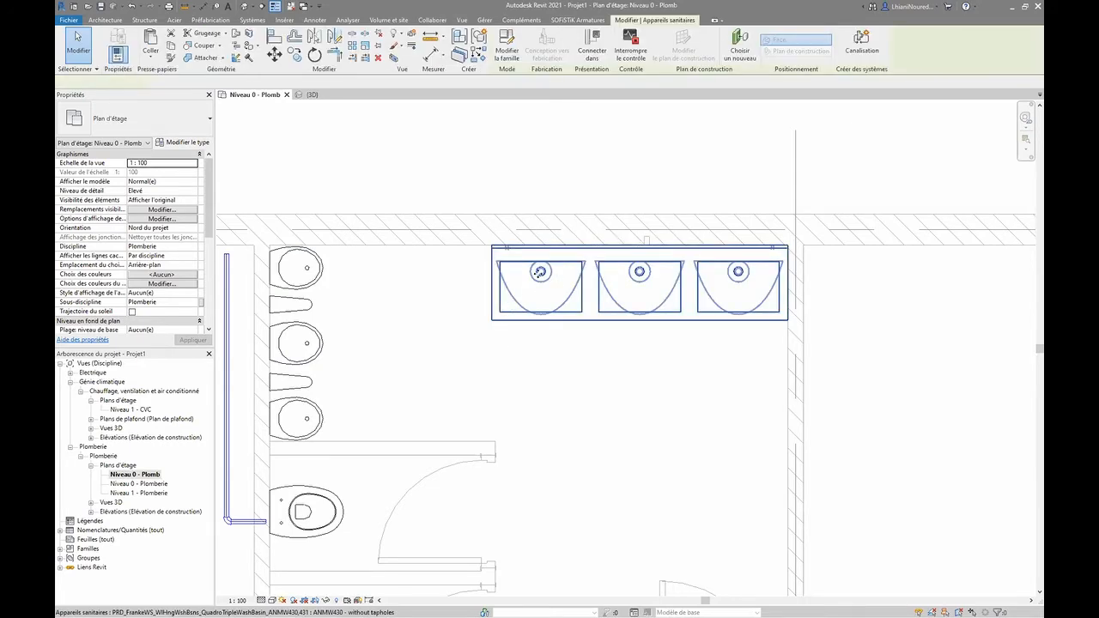
{"action": "left_click", "coordinate": [466, 309]}
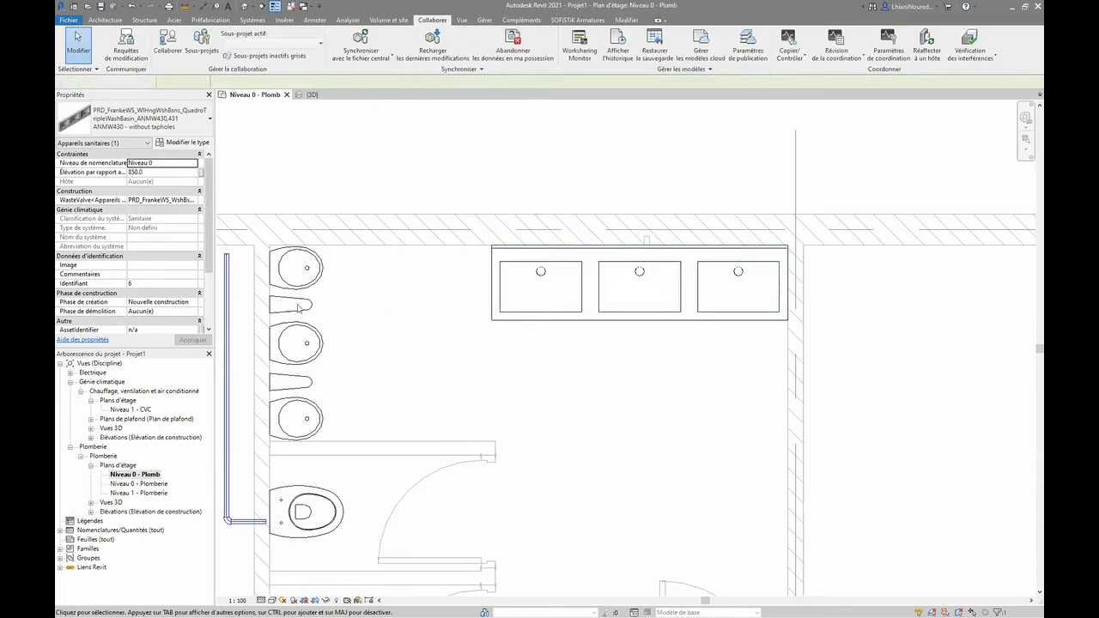
{"action": "left_click", "coordinate": [319, 333]}
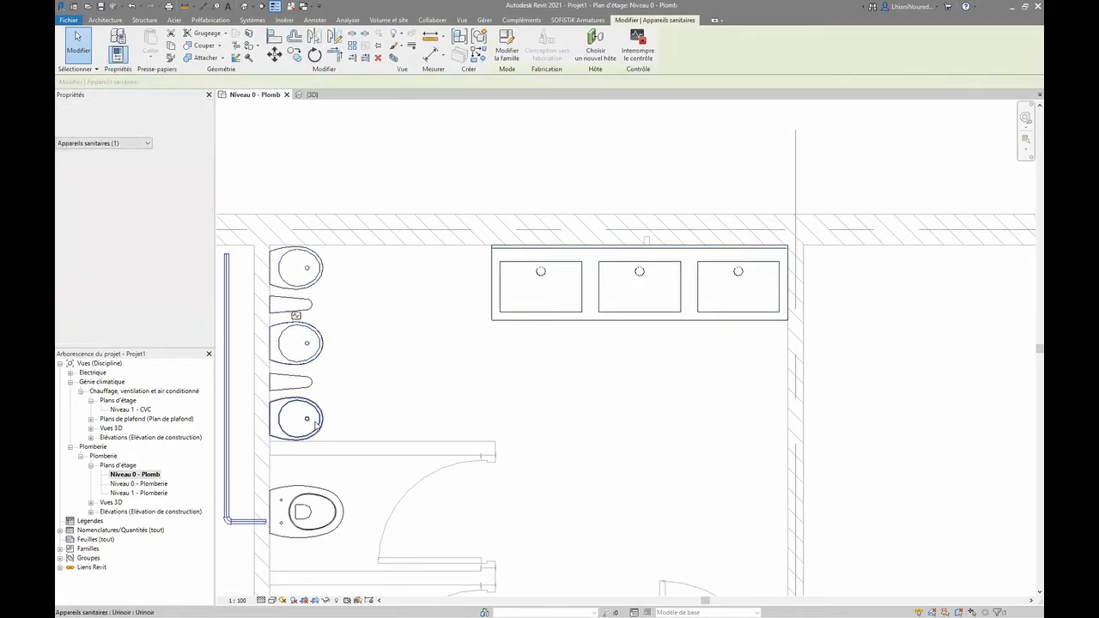
{"action": "right_click", "coordinate": [316, 492]}
{"action": "left_click", "coordinate": [376, 258]}
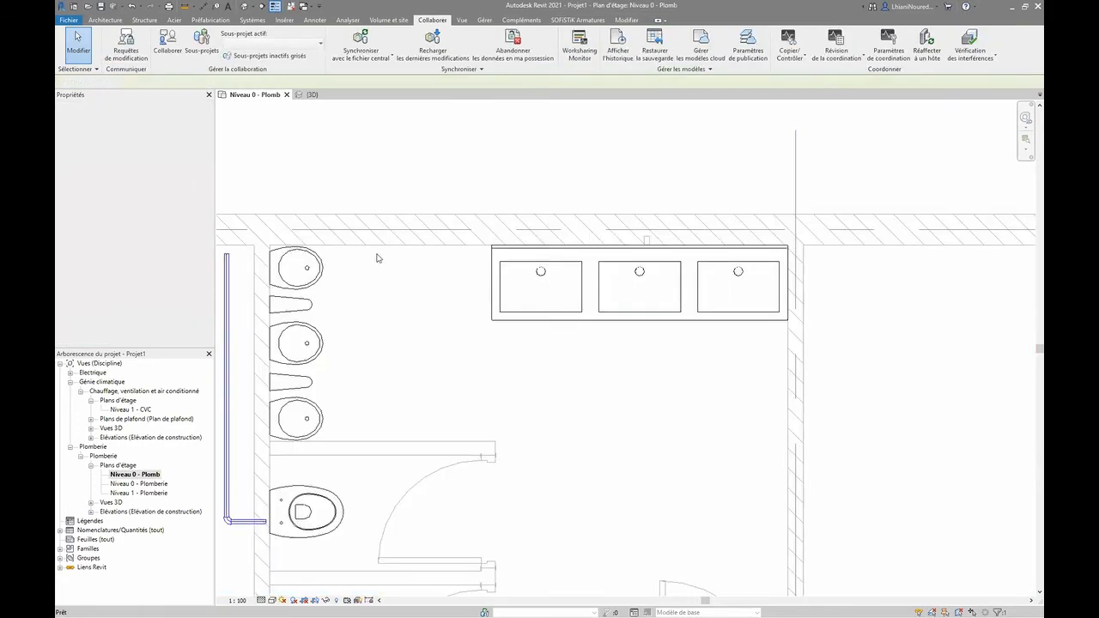
{"action": "scroll", "coordinate": [386, 322], "scroll_direction": "down", "scroll_amount": 1}
{"action": "middle_click_drag", "start_coordinate": [396, 324], "coordinate": [466, 378]}
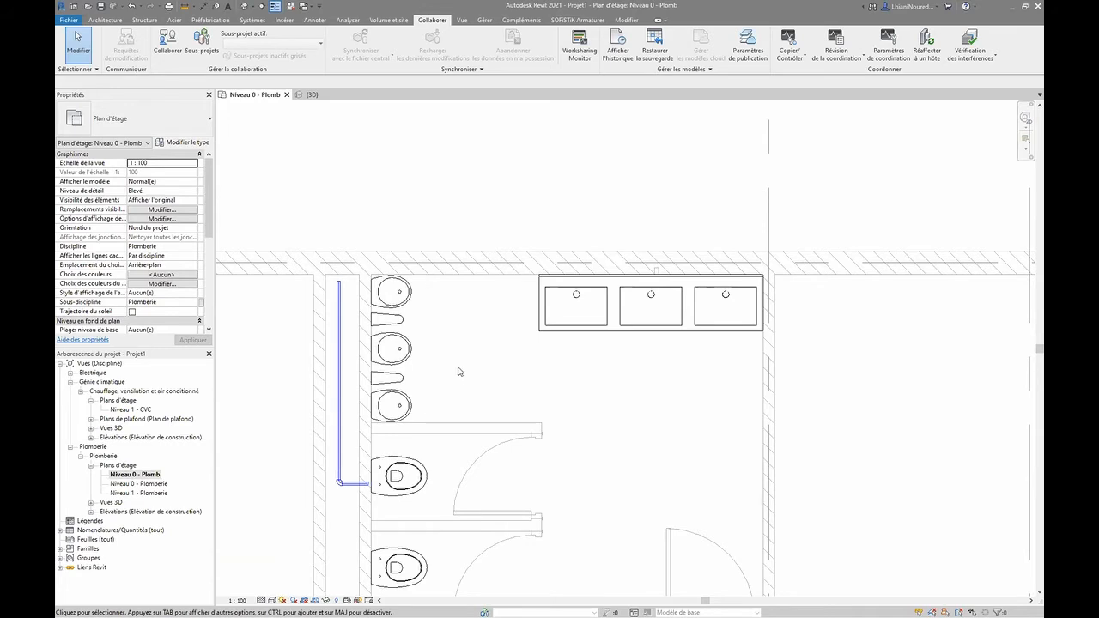
- Compare the topmost urinal's system properties with the triple washbasin's properties and pipe connectors
{"action": "left_click", "coordinate": [401, 295]}
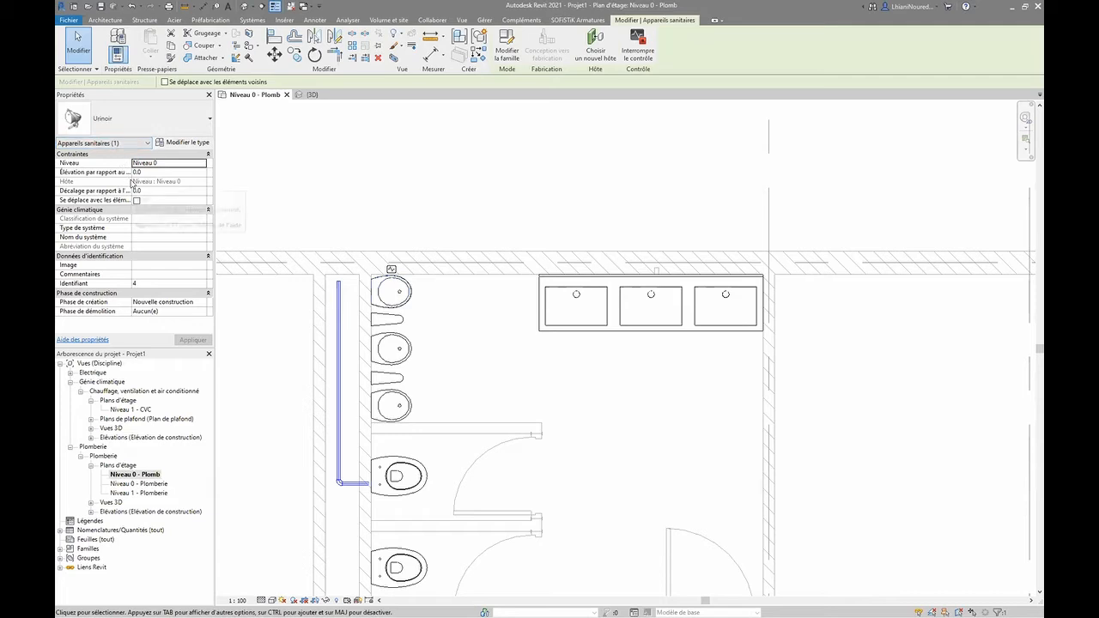
{"action": "left_click", "coordinate": [645, 332]}
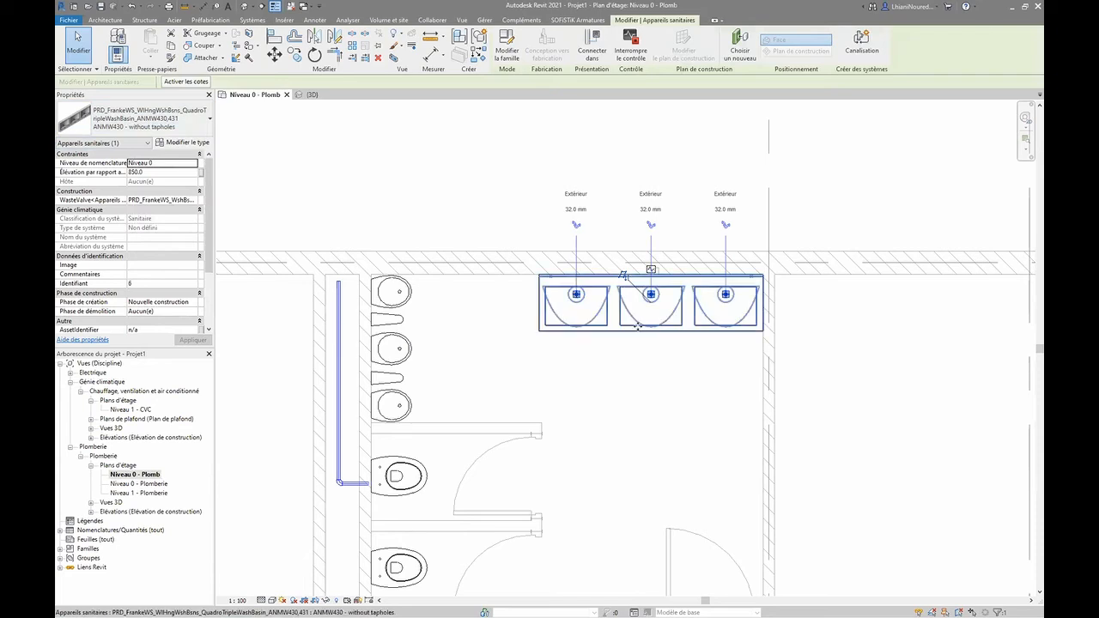
{"action": "scroll", "coordinate": [137, 245], "scroll_direction": "down", "scroll_amount": 2}
{"action": "scroll", "coordinate": [143, 207], "scroll_direction": "up", "scroll_amount": 2}
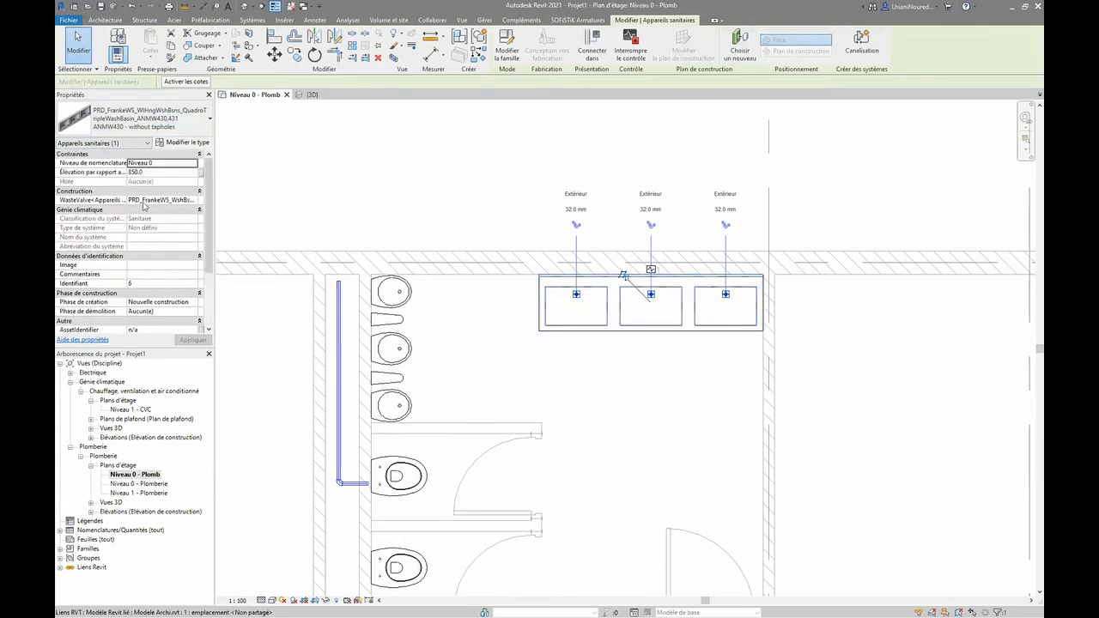
{"action": "scroll", "coordinate": [155, 256], "scroll_direction": "down", "scroll_amount": 2}
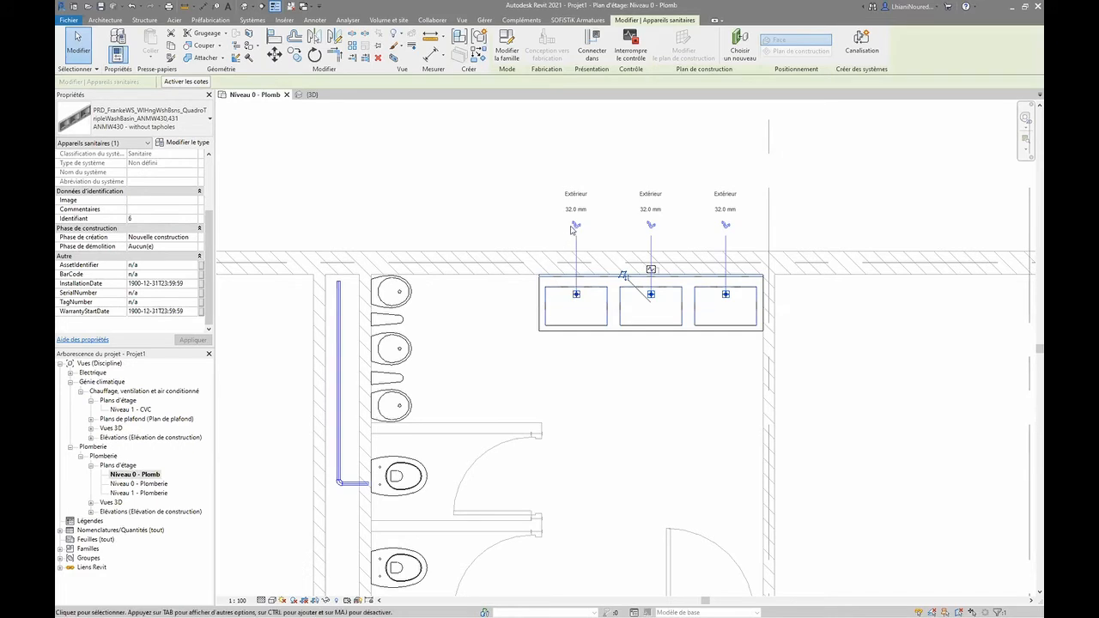
{"action": "left_click", "coordinate": [498, 324]}
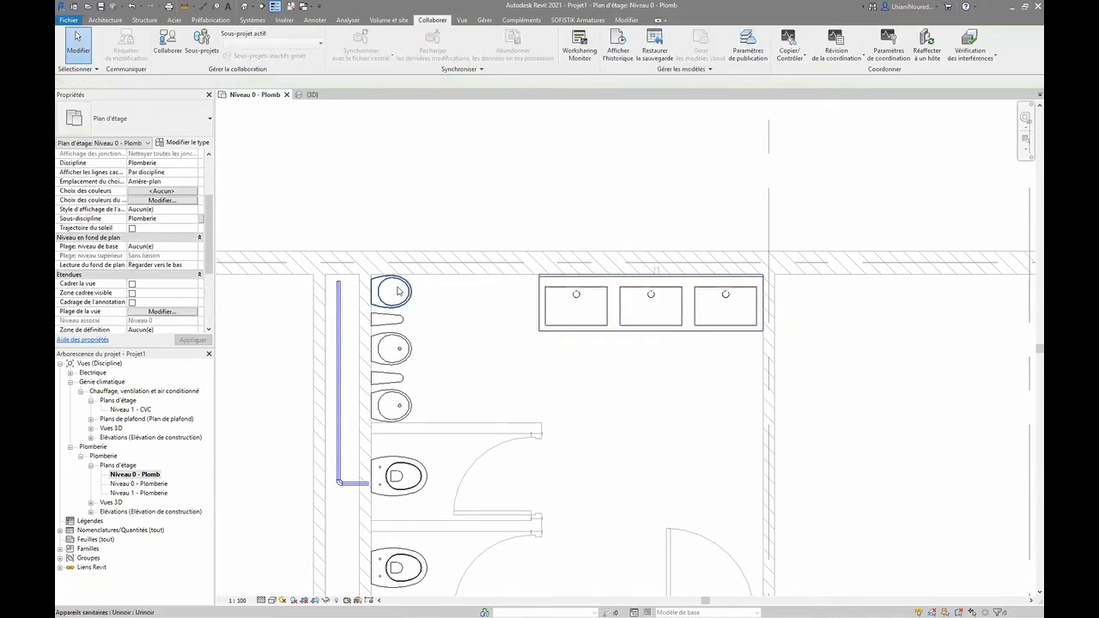
{"action": "left_click", "coordinate": [394, 297]}
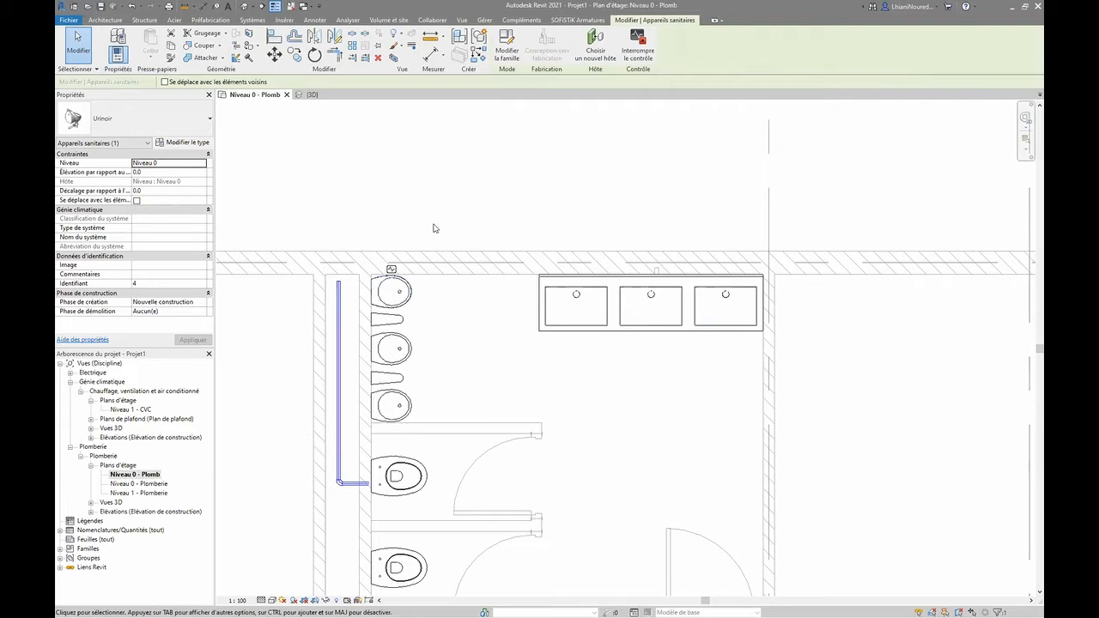
{"action": "left_click", "coordinate": [439, 356]}
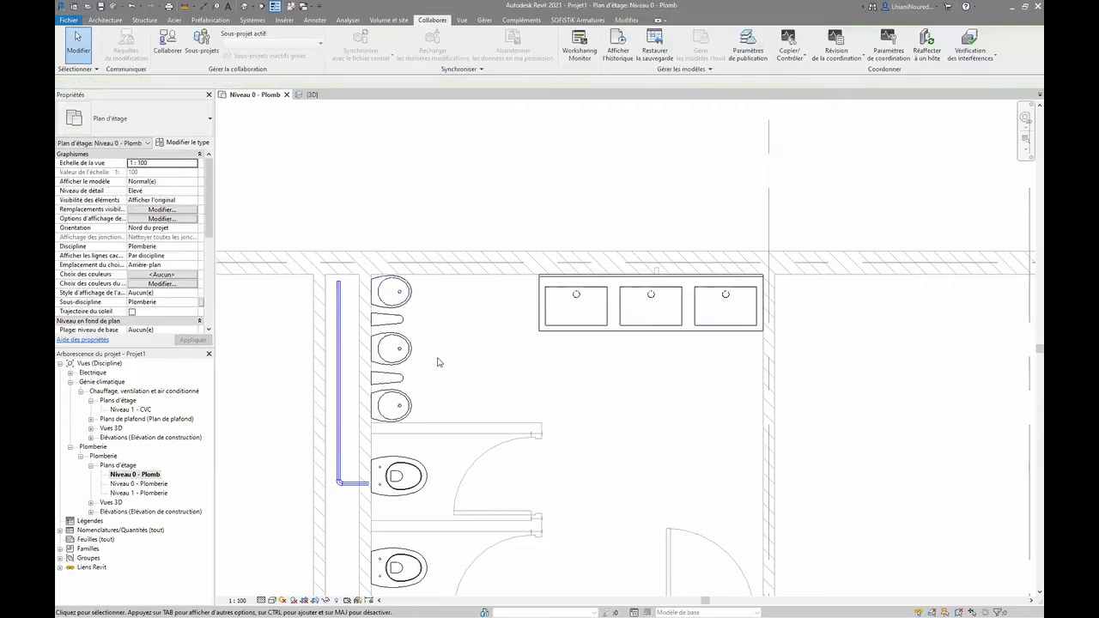
- Open the lowest urinal's family for editing and turn its 3D model to show the rear face
{"action": "left_click", "coordinate": [378, 402]}
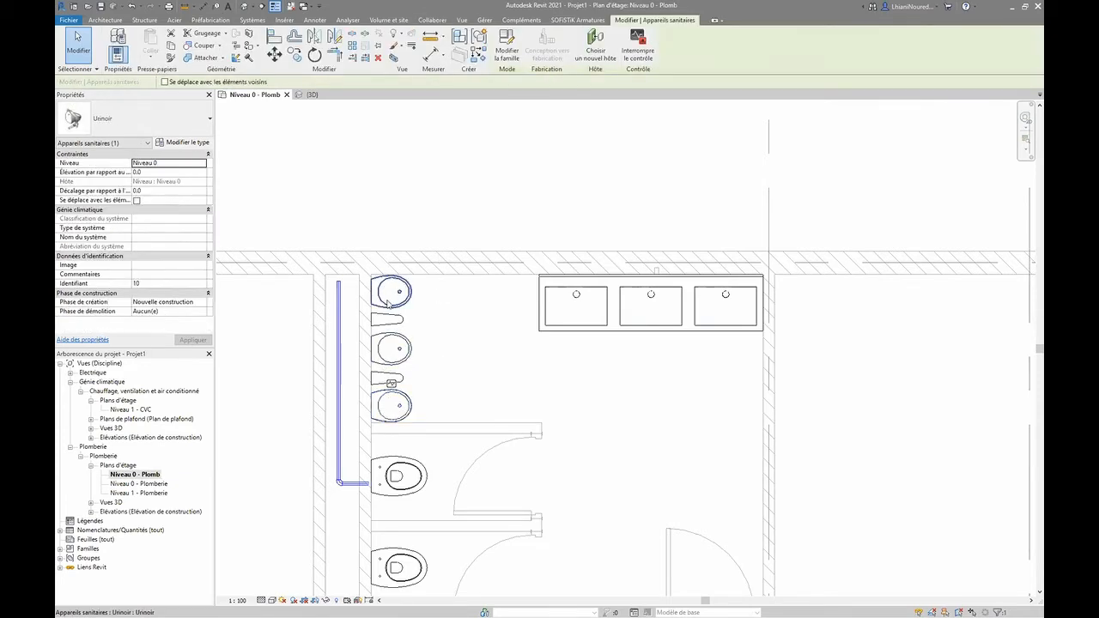
{"action": "left_click", "coordinate": [508, 50]}
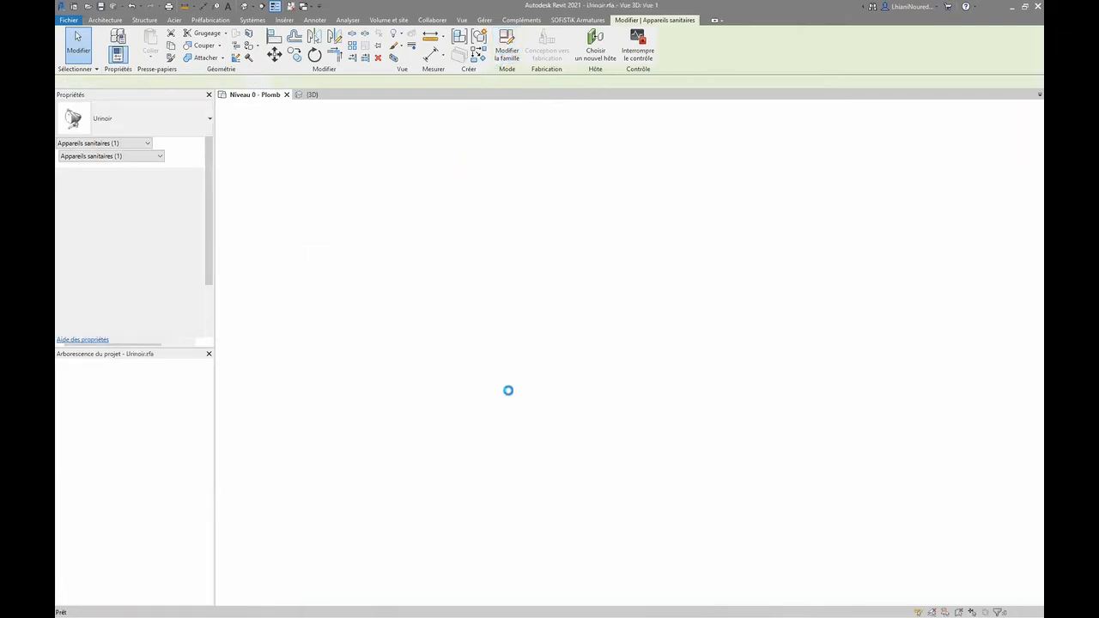
{"action": "scroll", "coordinate": [682, 385], "scroll_direction": "down", "scroll_amount": 2}
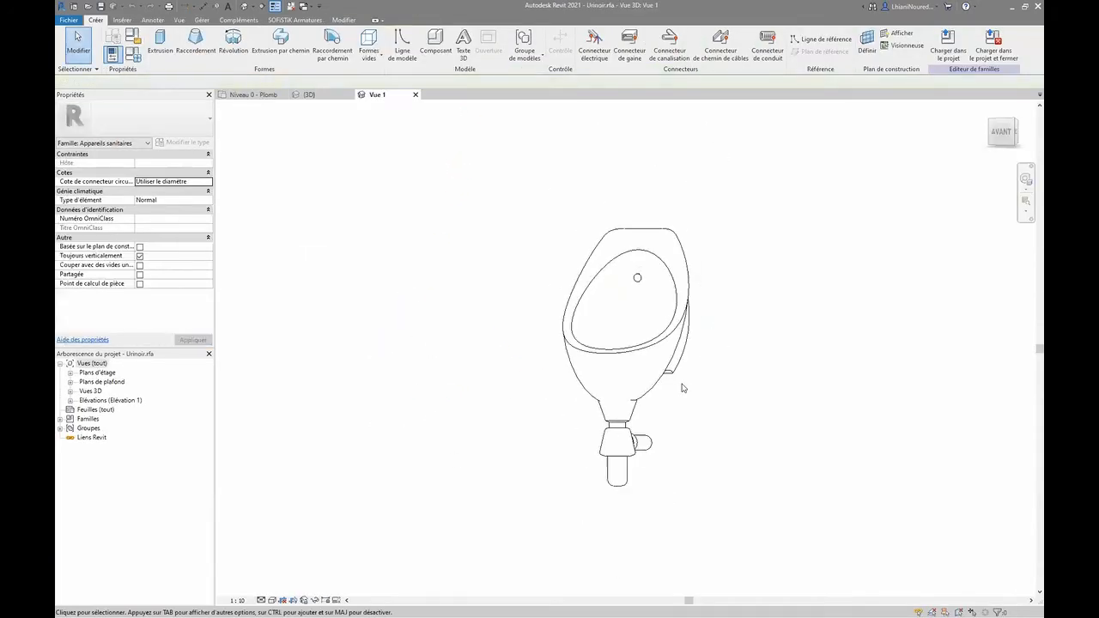
{"action": "middle_click_drag", "start_coordinate": [682, 396], "coordinate": [662, 460], "text": "shift"}
{"action": "middle_click_drag", "start_coordinate": [721, 436], "coordinate": [631, 459], "text": "shift"}
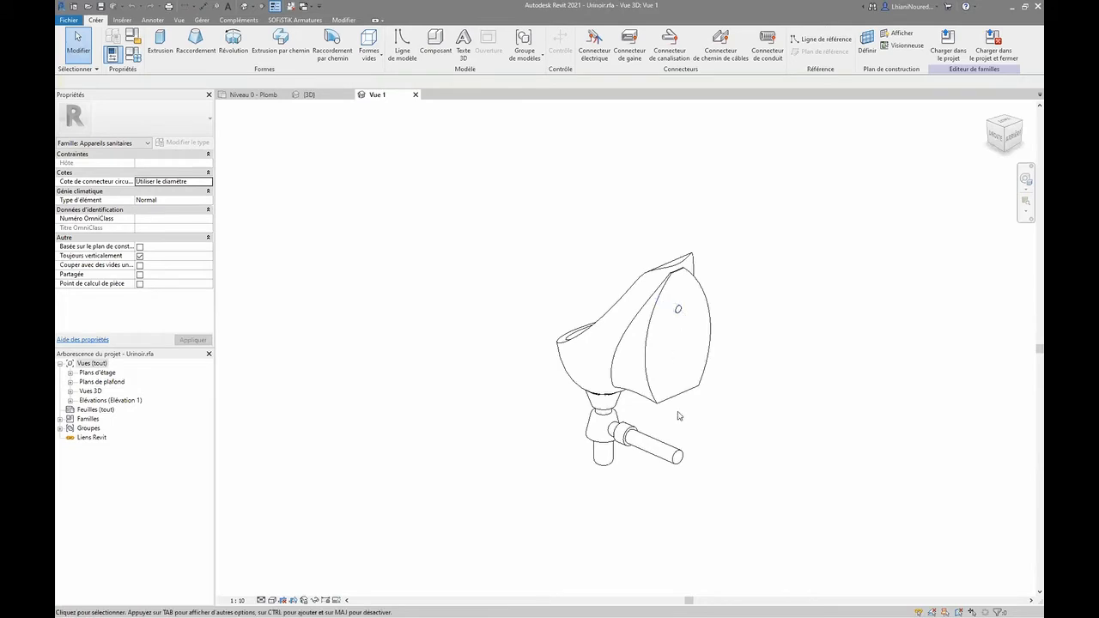
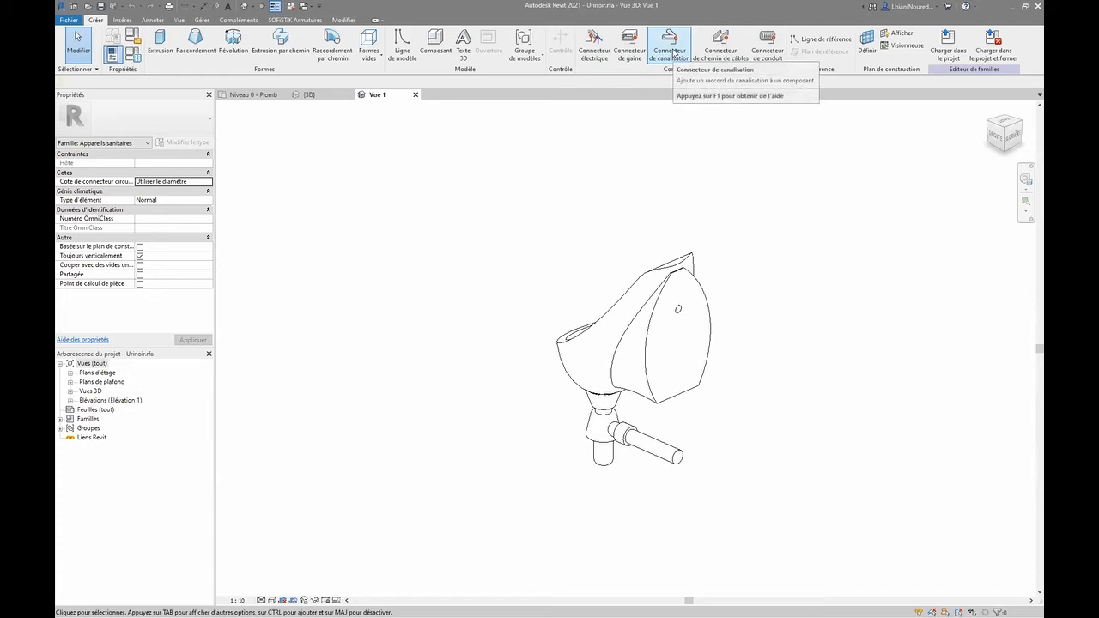
- Place a pipe connector, classed as Alimentation hydraulique, on the small circular inlet face at the back of the urinal
{"action": "left_click", "coordinate": [672, 52]}
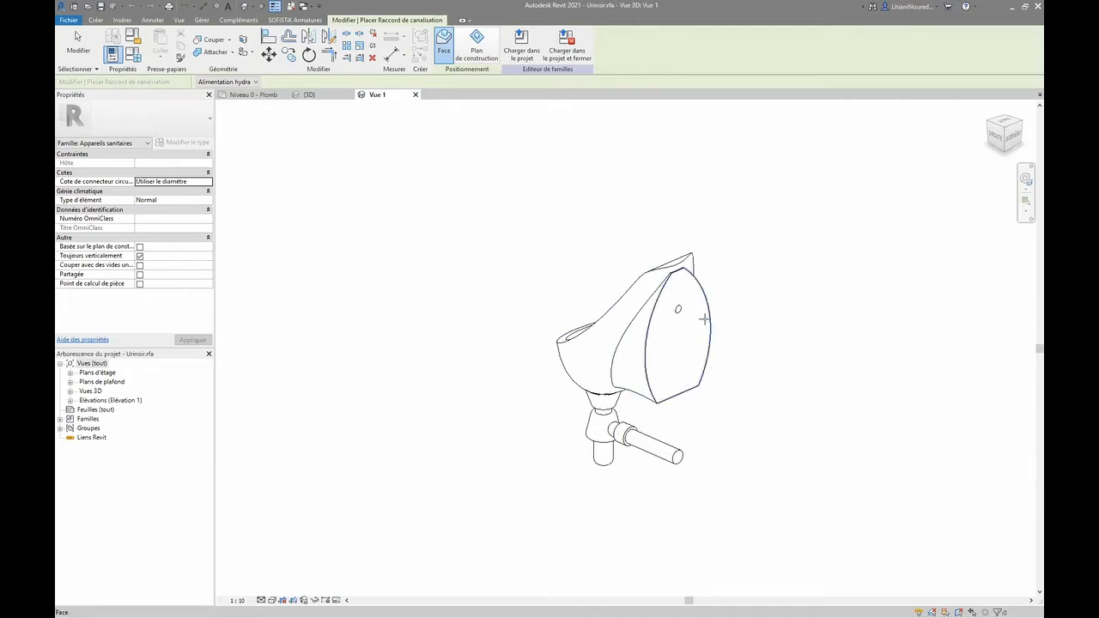
{"action": "scroll", "coordinate": [703, 320], "scroll_direction": "up", "scroll_amount": 5}
{"action": "scroll", "coordinate": [642, 302], "scroll_direction": "up", "scroll_amount": 3}
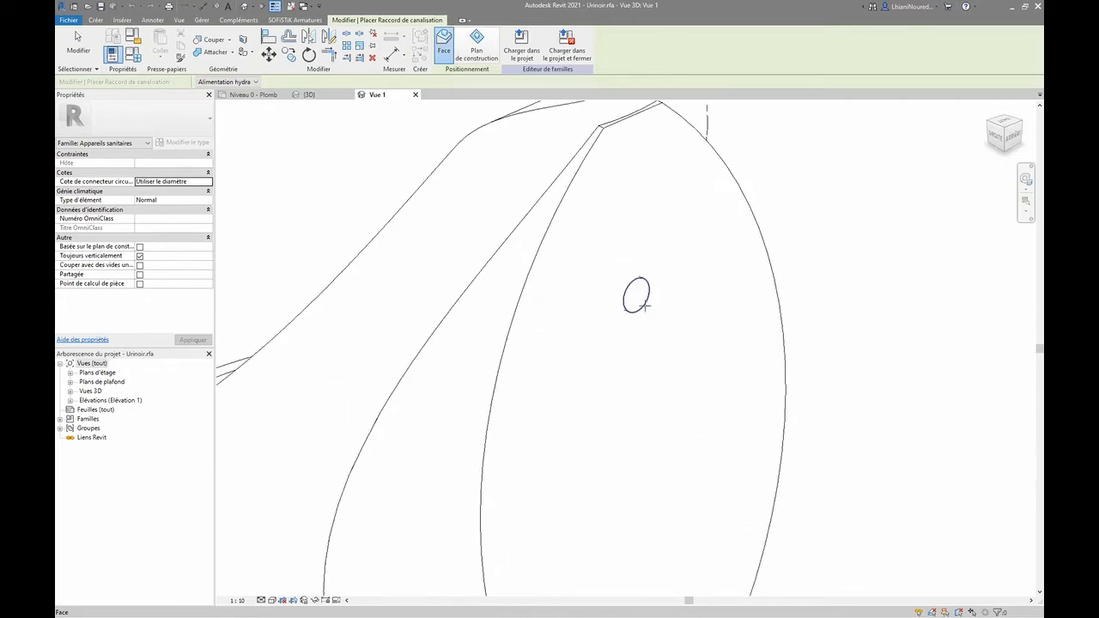
{"action": "left_click", "coordinate": [642, 307]}
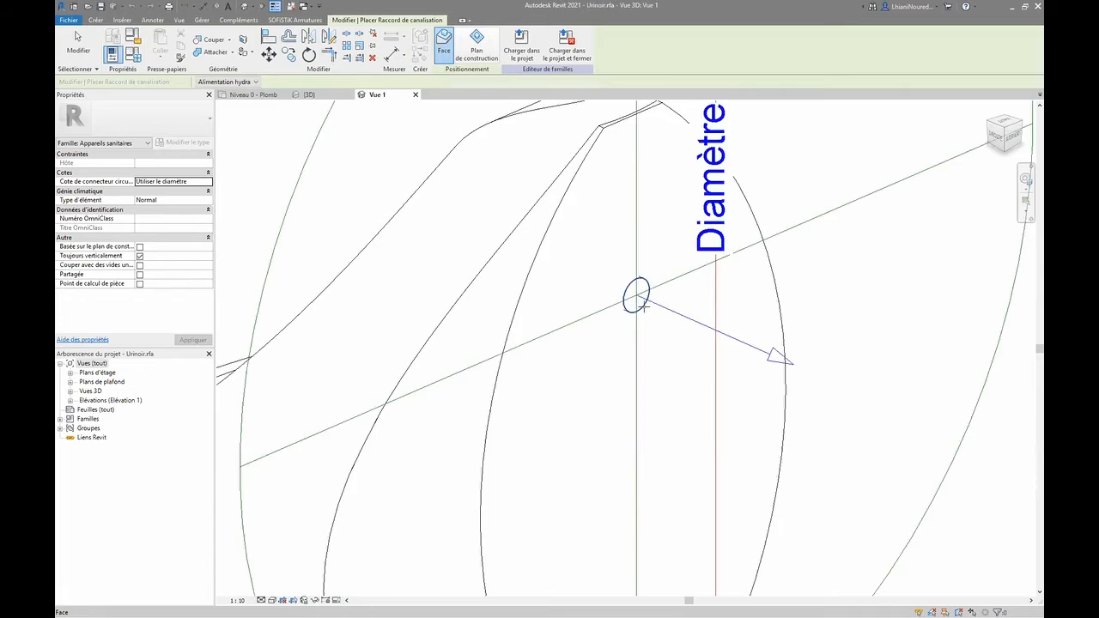
{"action": "scroll", "coordinate": [643, 306], "scroll_direction": "down", "scroll_amount": 6}
{"action": "key", "text": "Escape"}
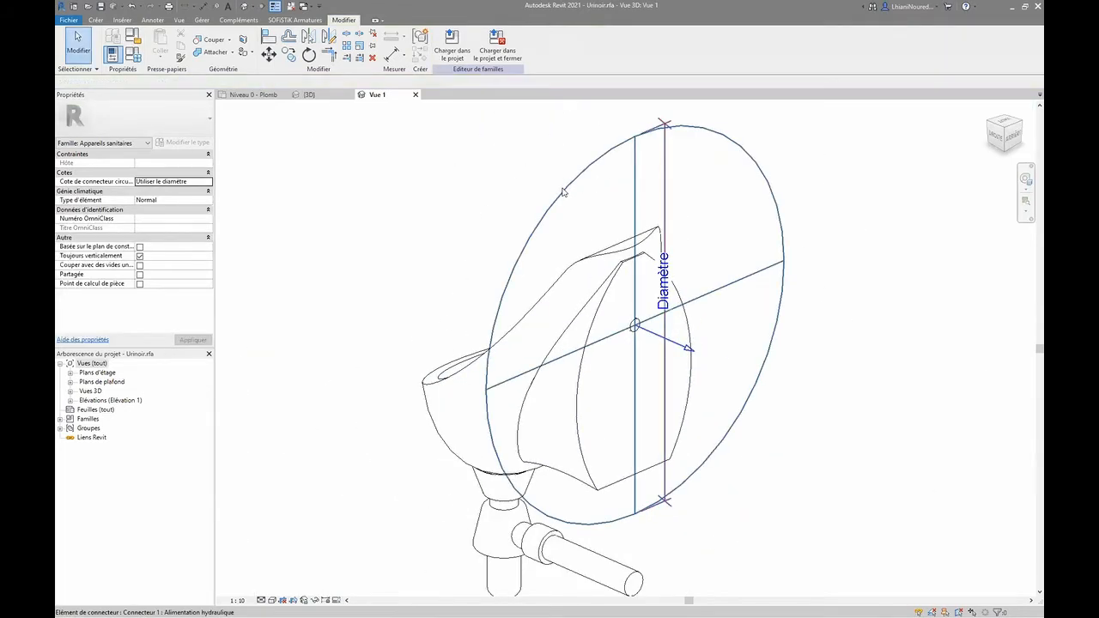
- Set the new inlet connector's diameter to 16 mm and apply the change
{"action": "left_click", "coordinate": [562, 192]}
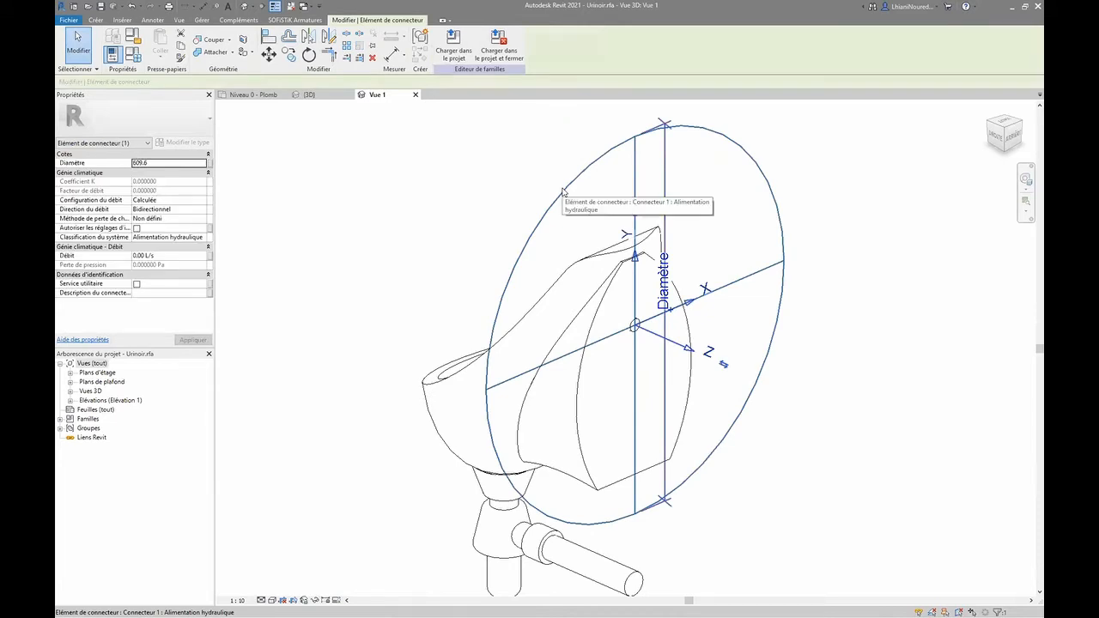
{"action": "left_click", "coordinate": [180, 162]}
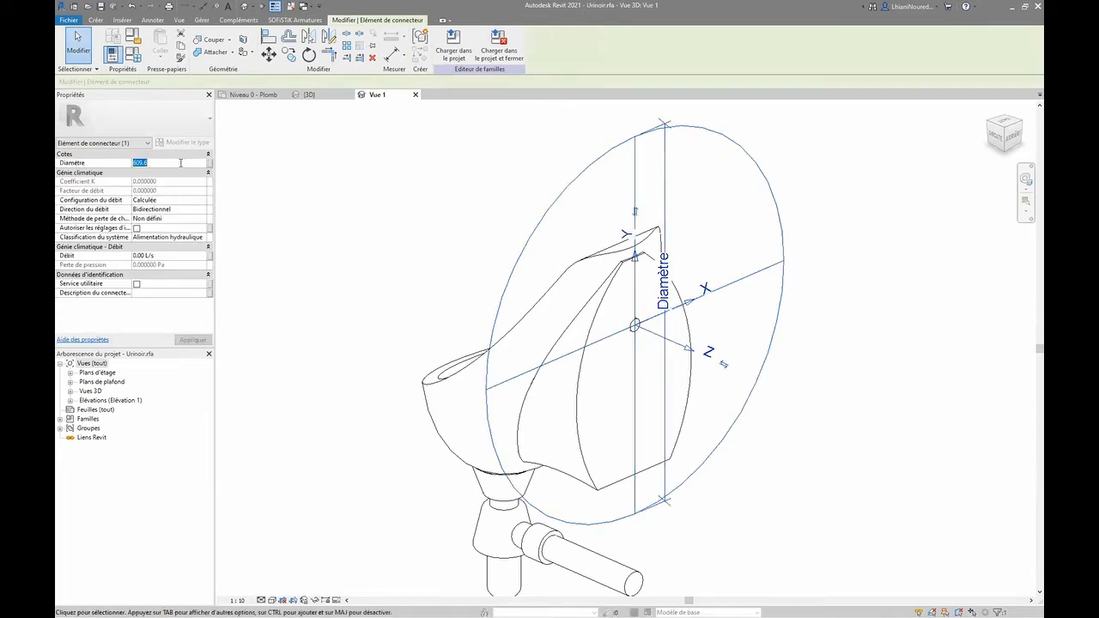
{"action": "type", "text": "16.0"}
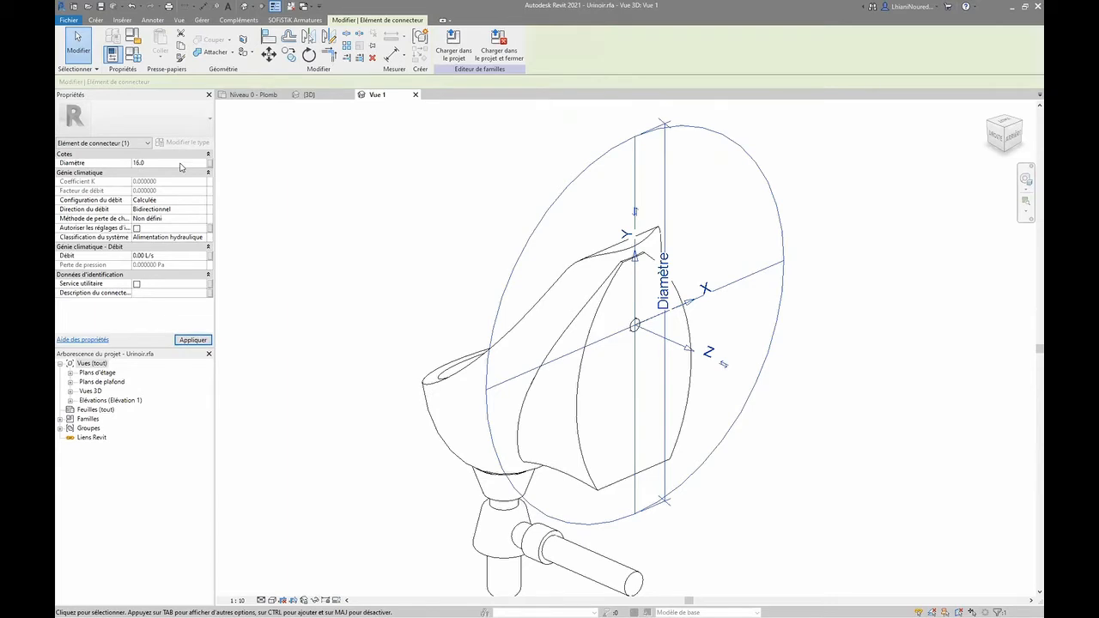
{"action": "left_click", "coordinate": [206, 340]}
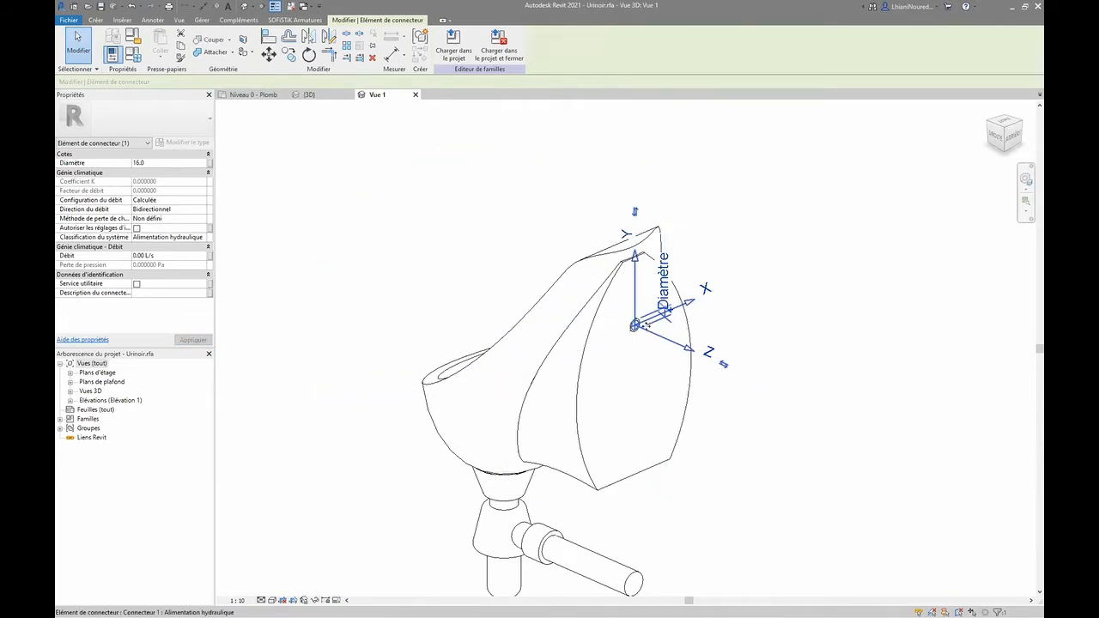
- Change the inlet connector's system classification to Eau froide sanitaire and apply it
{"action": "scroll", "coordinate": [631, 323], "scroll_direction": "up", "scroll_amount": 3}
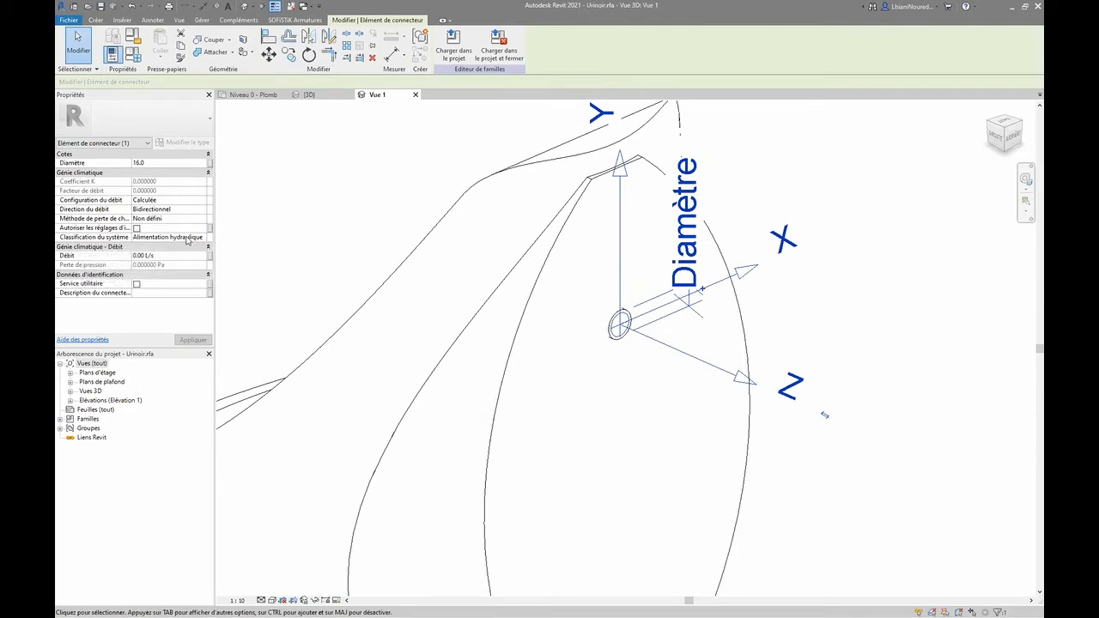
{"action": "left_click", "coordinate": [187, 241]}
{"action": "left_click", "coordinate": [202, 237]}
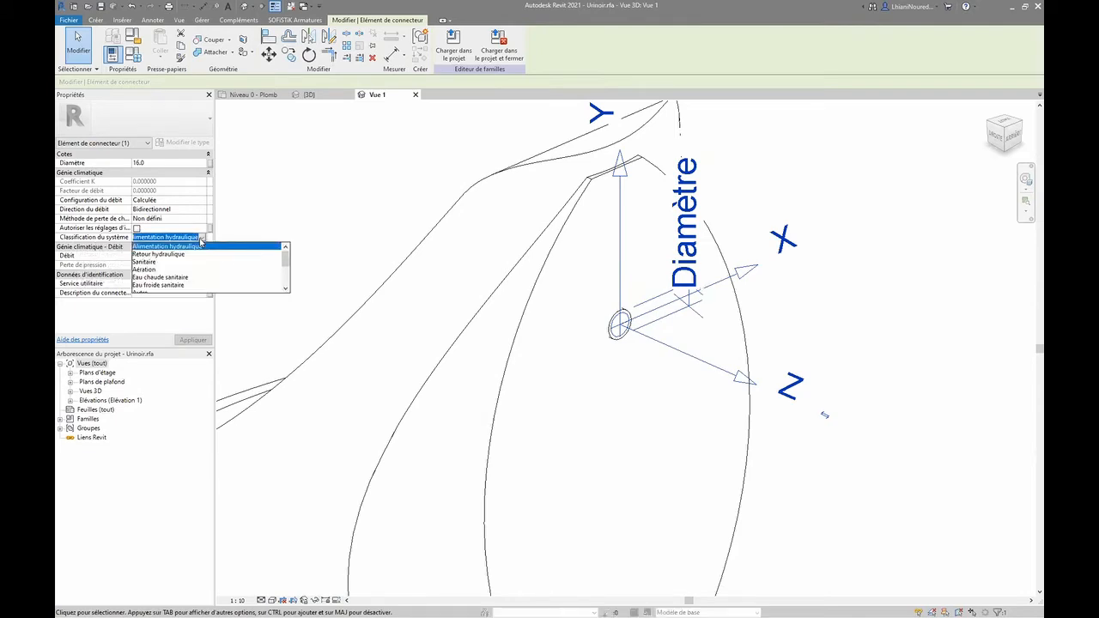
{"action": "left_click", "coordinate": [161, 285]}
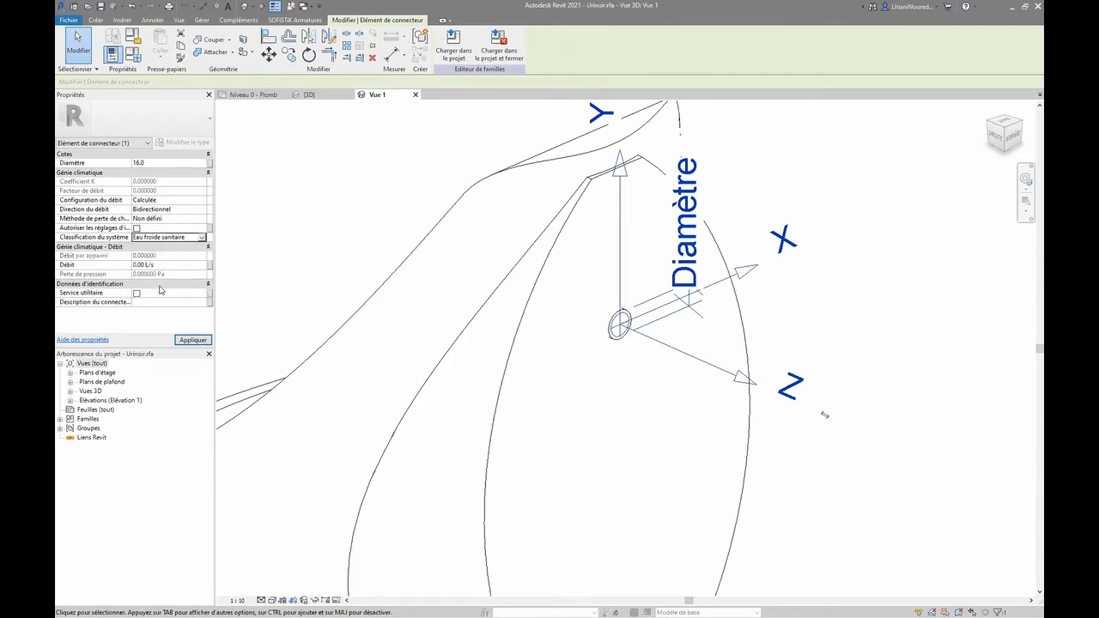
{"action": "left_click", "coordinate": [182, 340]}
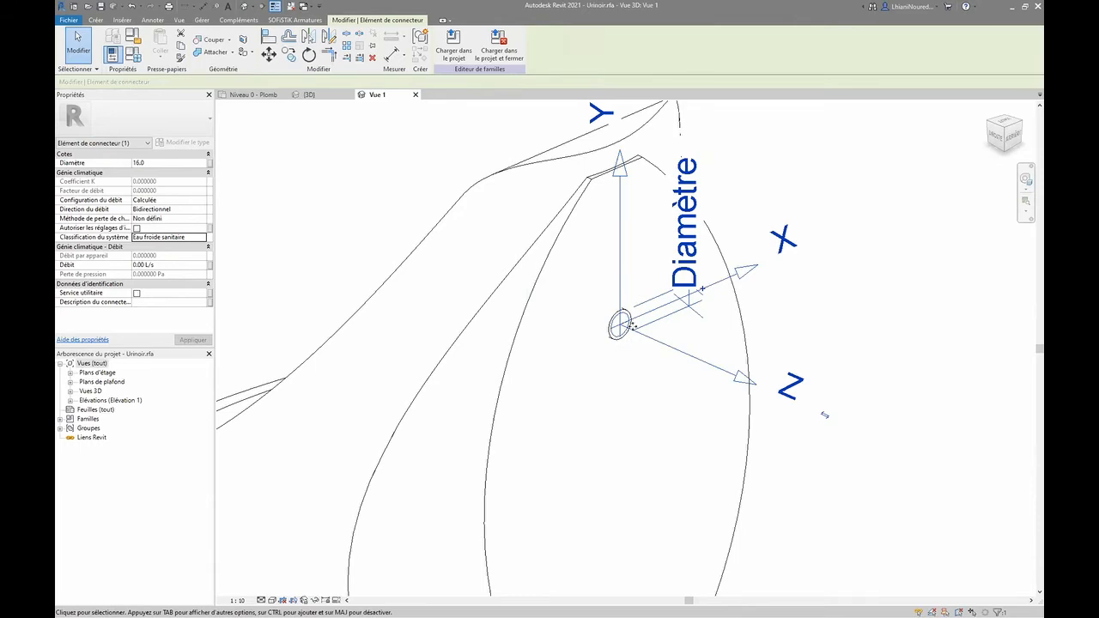
{"action": "left_click", "coordinate": [362, 144]}
- Place a pipe connector classed as Sanitaire on the Révolution work plane at the end of the urinal's horizontal waste pipe
{"action": "scroll", "coordinate": [418, 247], "scroll_direction": "down", "scroll_amount": 3}
{"action": "scroll", "coordinate": [505, 288], "scroll_direction": "up", "scroll_amount": 5}
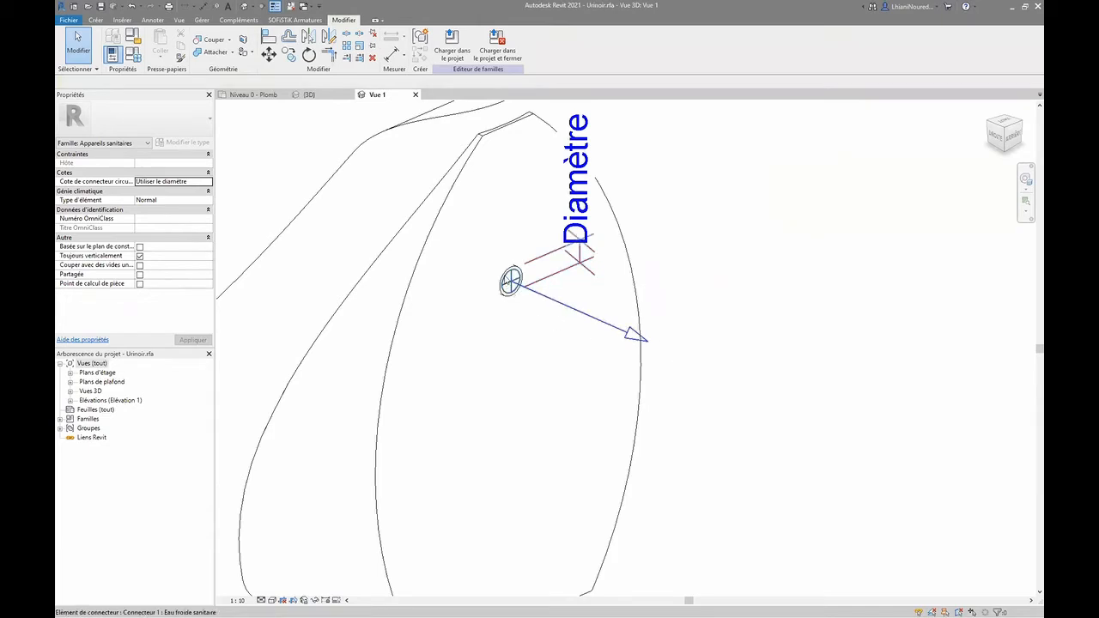
{"action": "scroll", "coordinate": [512, 300], "scroll_direction": "down", "scroll_amount": 2}
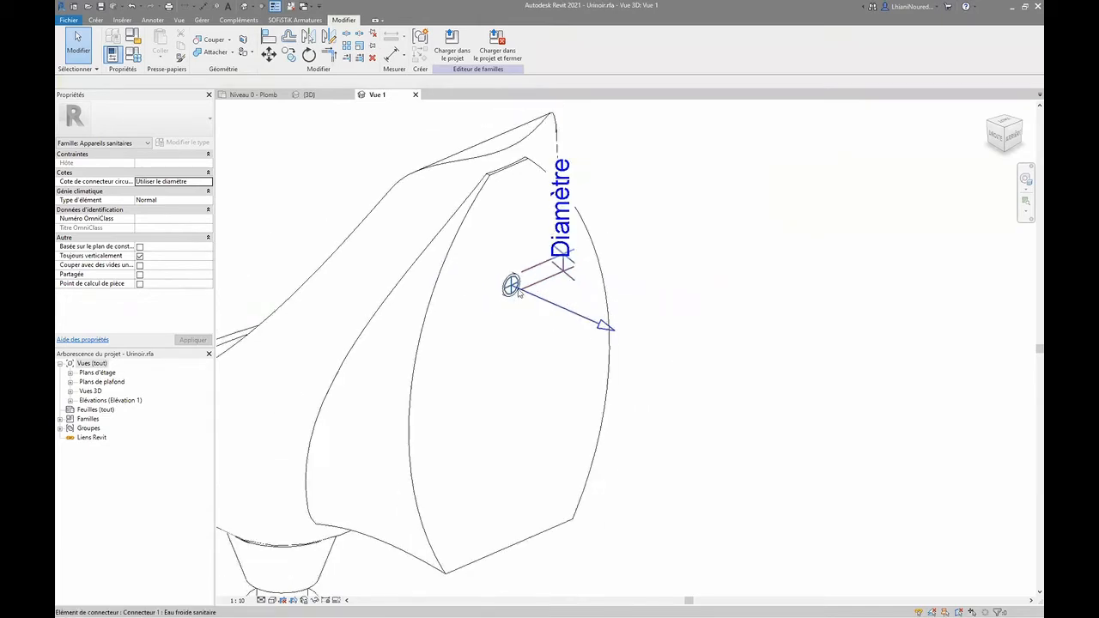
{"action": "scroll", "coordinate": [508, 302], "scroll_direction": "down", "scroll_amount": 3}
{"action": "middle_click_drag", "start_coordinate": [508, 302], "coordinate": [664, 422]}
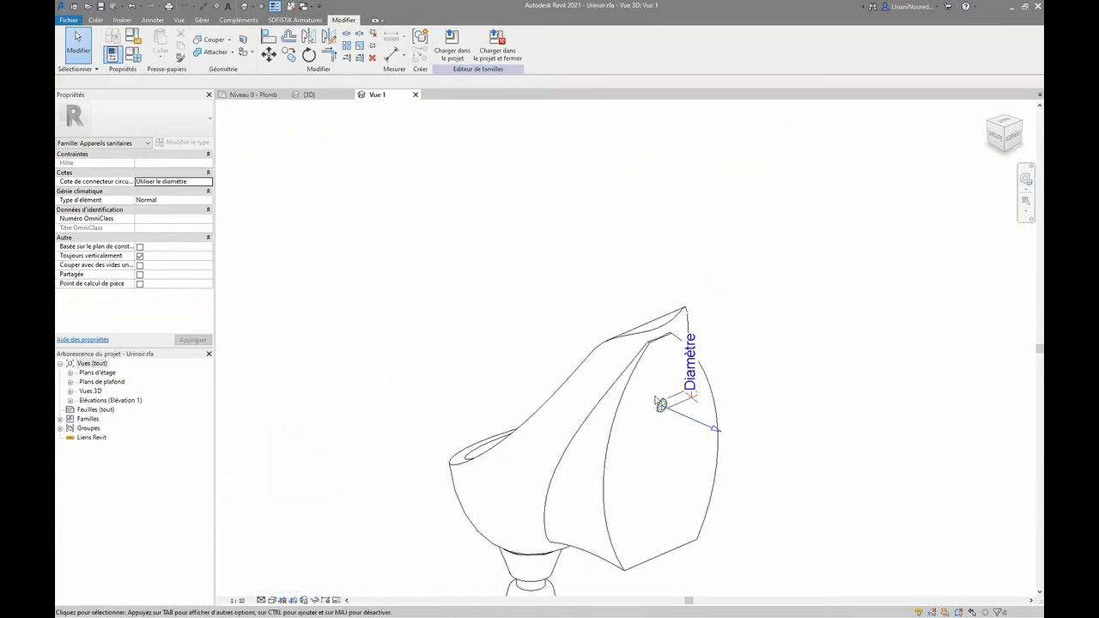
{"action": "middle_click_drag", "start_coordinate": [579, 405], "coordinate": [510, 304]}
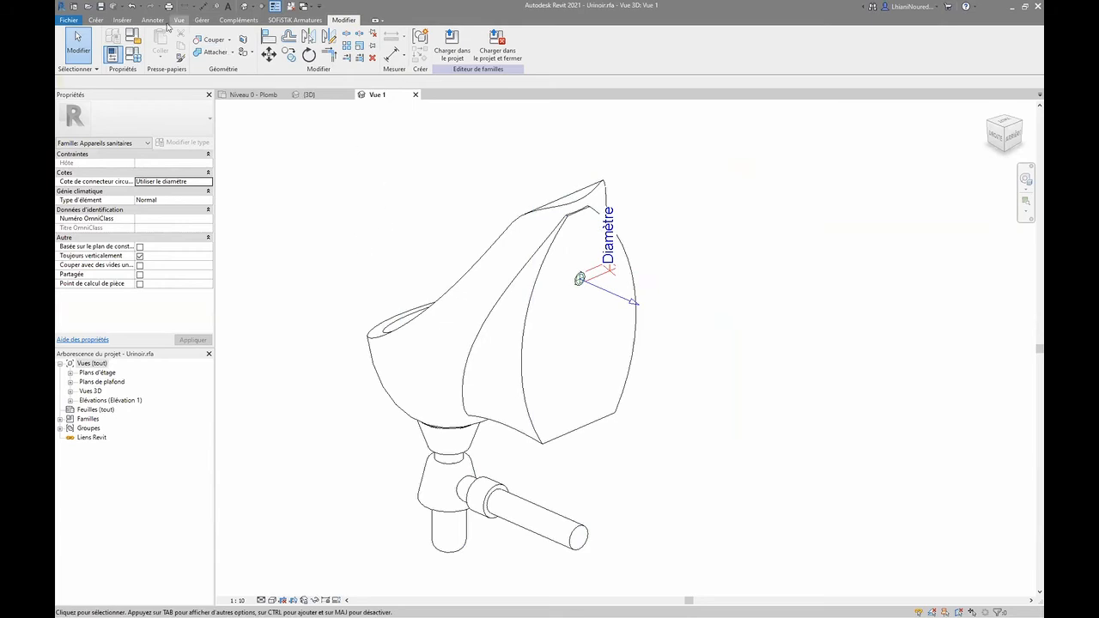
{"action": "left_click", "coordinate": [98, 19]}
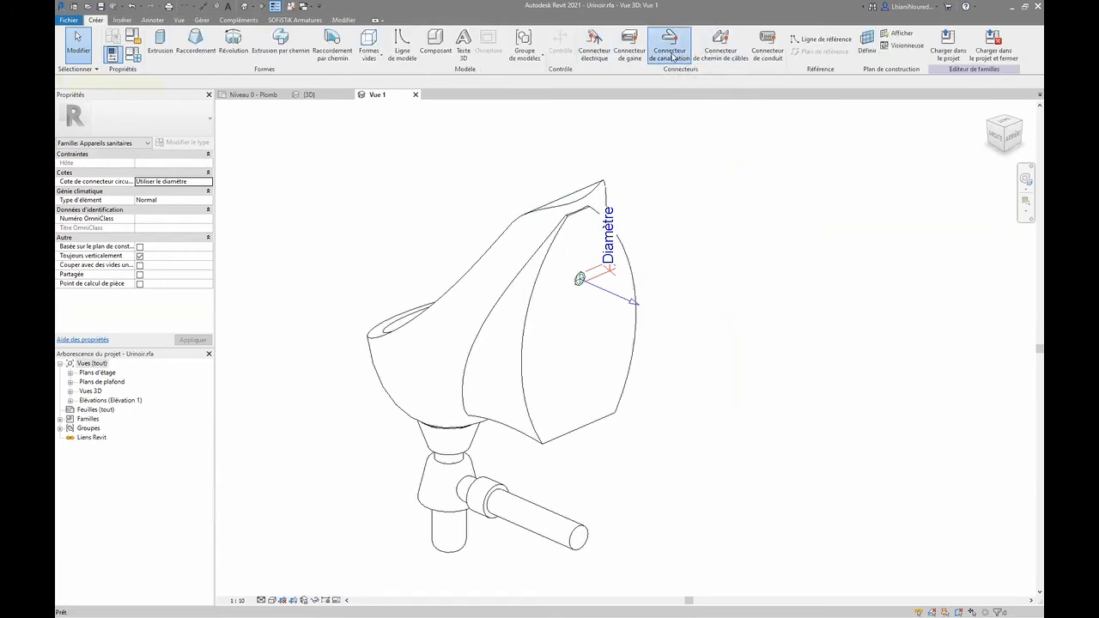
{"action": "left_click", "coordinate": [671, 57]}
{"action": "left_click", "coordinate": [225, 83]}
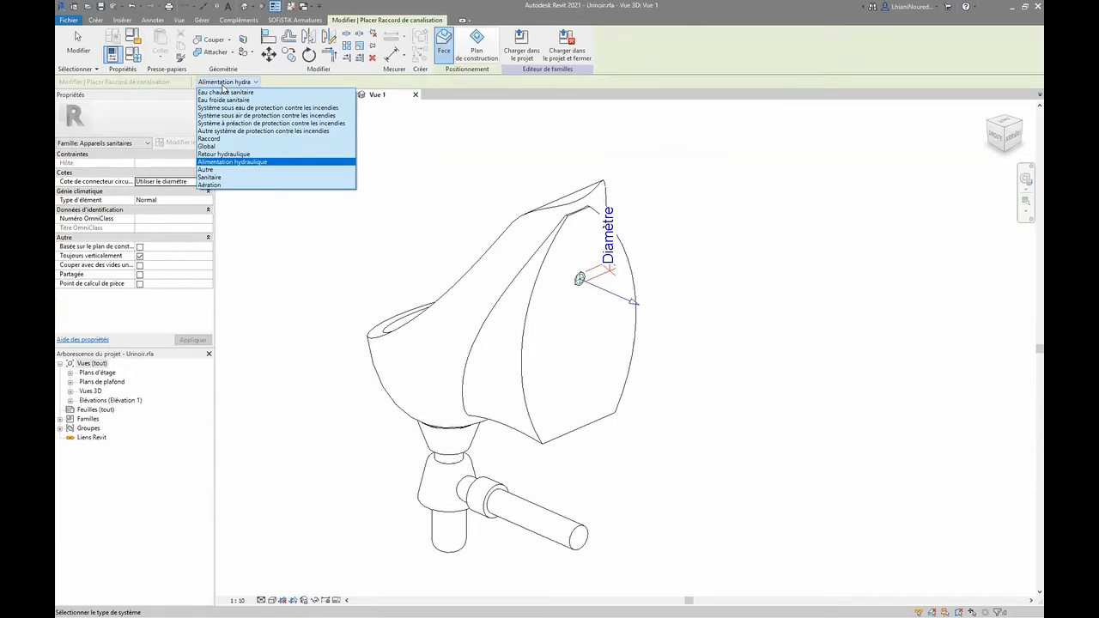
{"action": "left_click", "coordinate": [210, 177]}
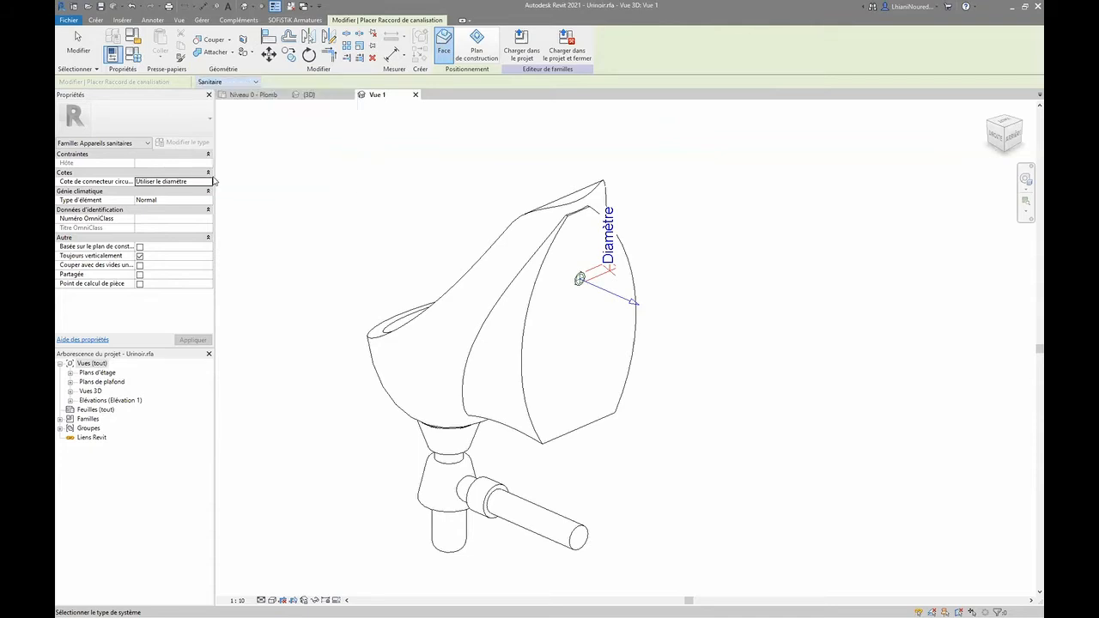
{"action": "middle_click_drag", "start_coordinate": [372, 220], "coordinate": [472, 341], "text": "shift"}
{"action": "scroll", "coordinate": [552, 331], "scroll_direction": "up", "scroll_amount": 5}
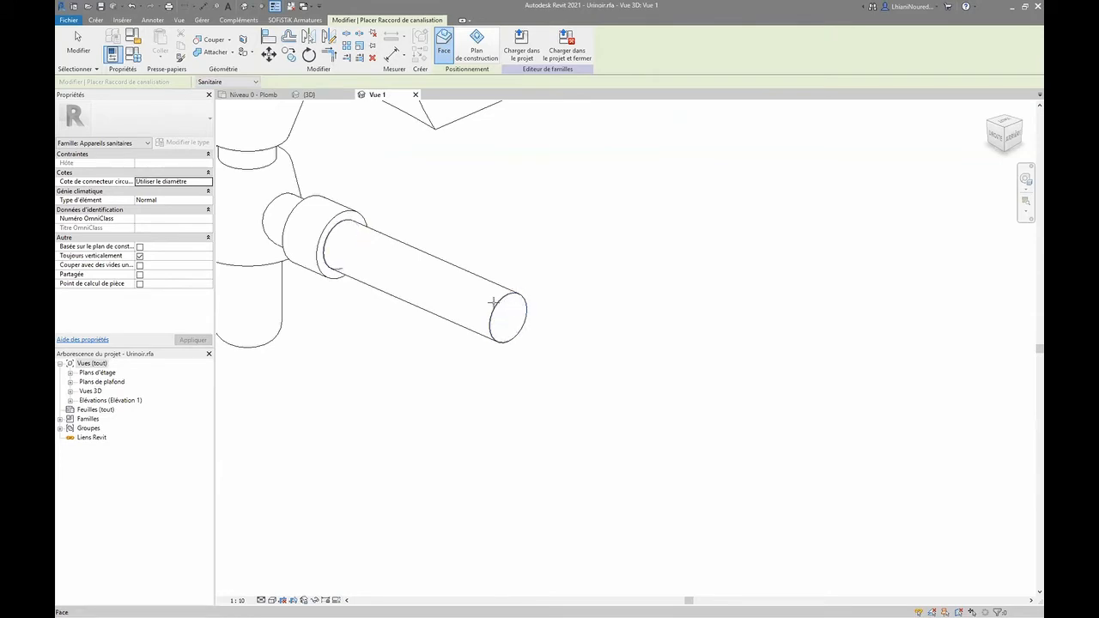
{"action": "left_click", "coordinate": [476, 50]}
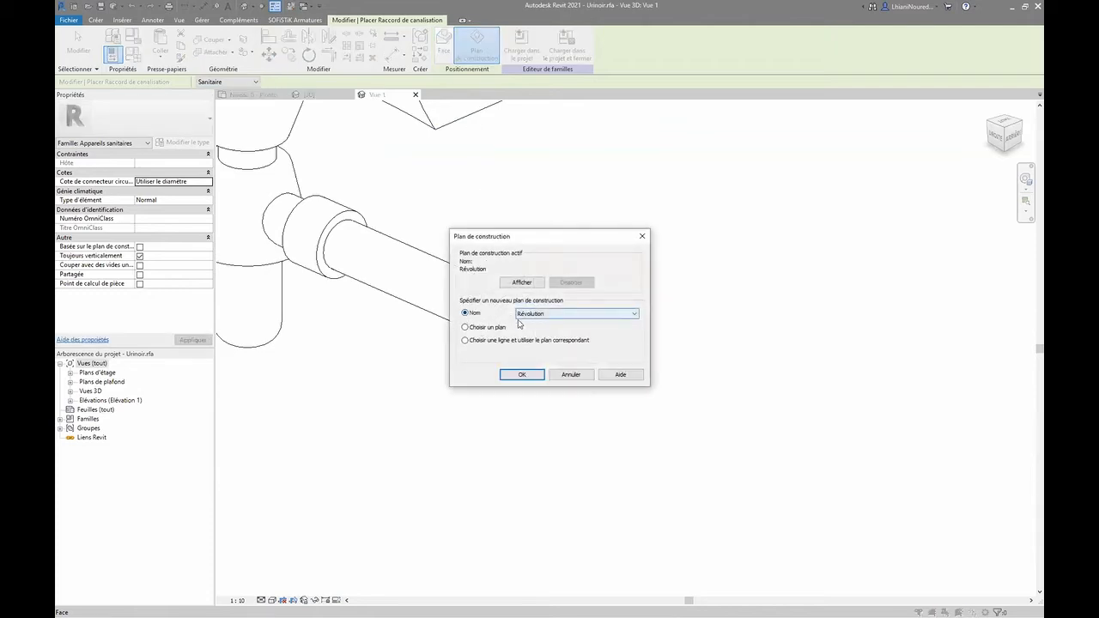
{"action": "left_click_drag", "start_coordinate": [518, 234], "coordinate": [719, 187]}
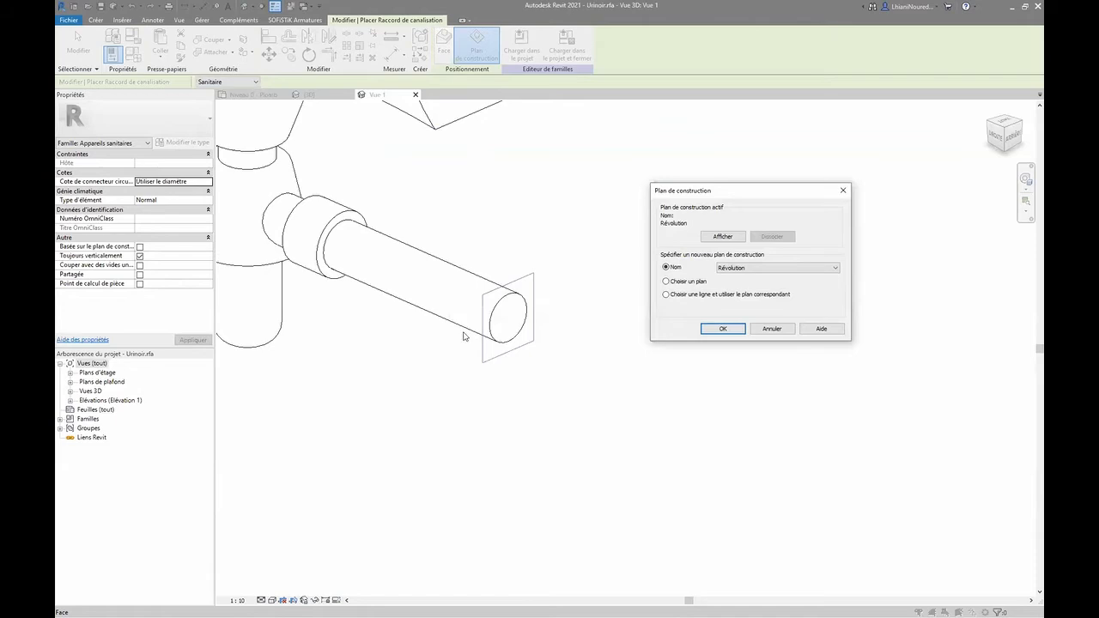
{"action": "left_click", "coordinate": [722, 330]}
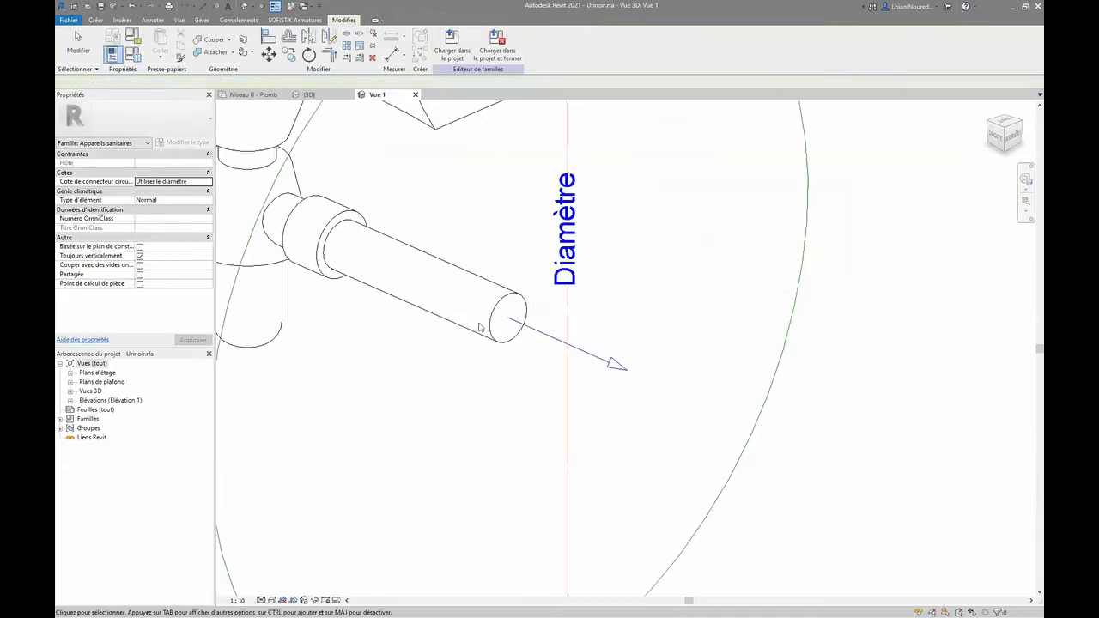
- Set the new waste connector's diameter to 50 mm
{"action": "scroll", "coordinate": [487, 346], "scroll_direction": "down", "scroll_amount": 2}
{"action": "left_click", "coordinate": [350, 429]}
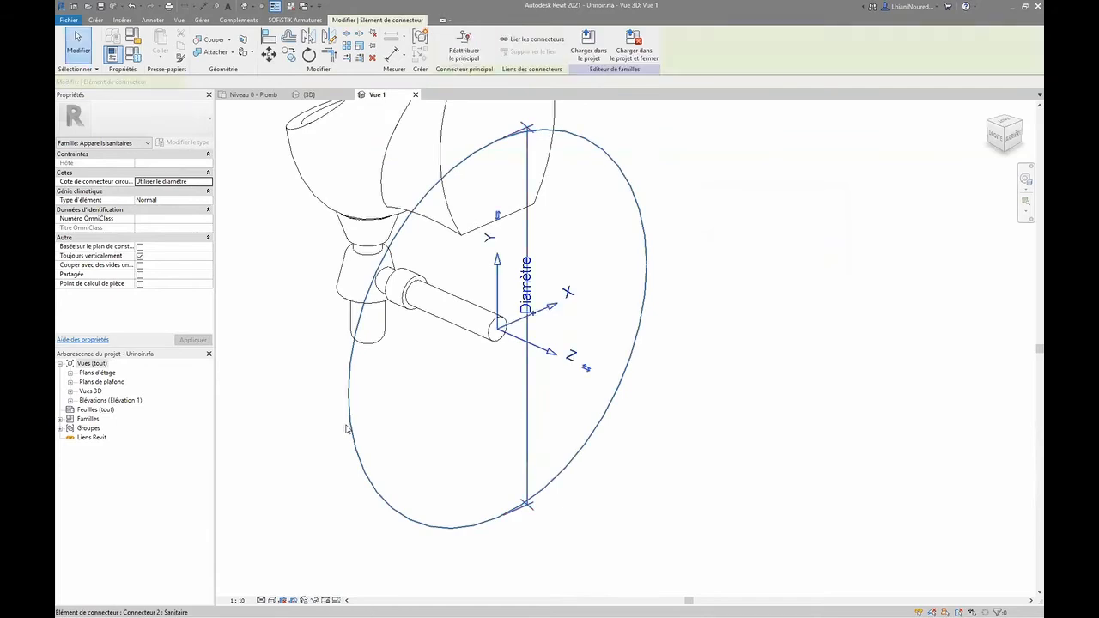
{"action": "left_click", "coordinate": [166, 162]}
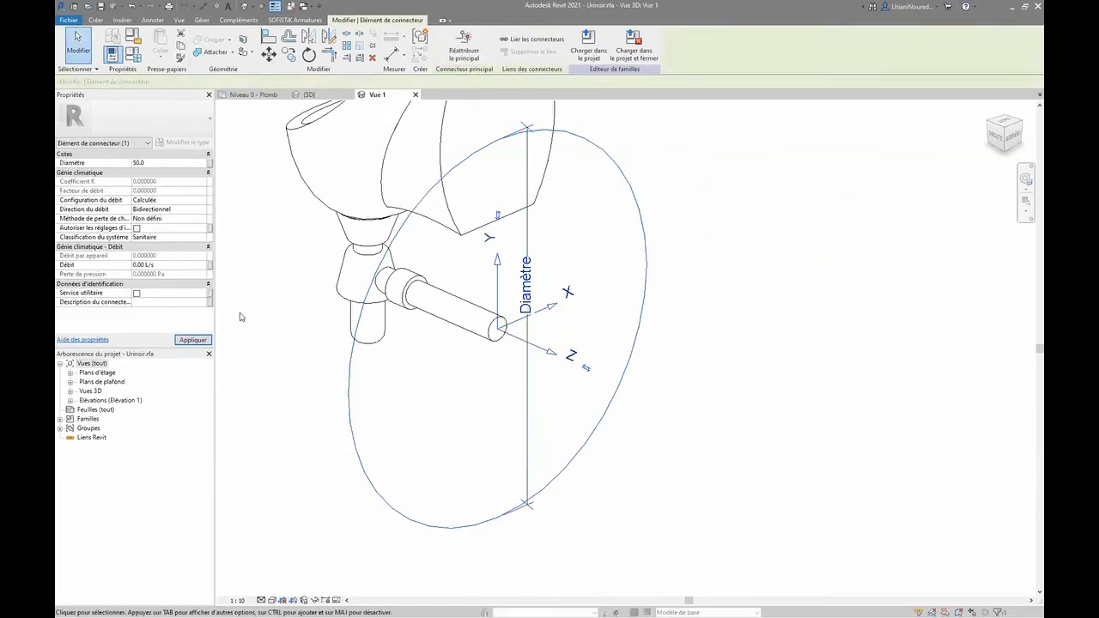
{"action": "left_click", "coordinate": [526, 395]}
{"action": "scroll", "coordinate": [506, 338], "scroll_direction": "up", "scroll_amount": 2}
{"action": "middle_click_drag", "start_coordinate": [506, 338], "coordinate": [523, 398]}
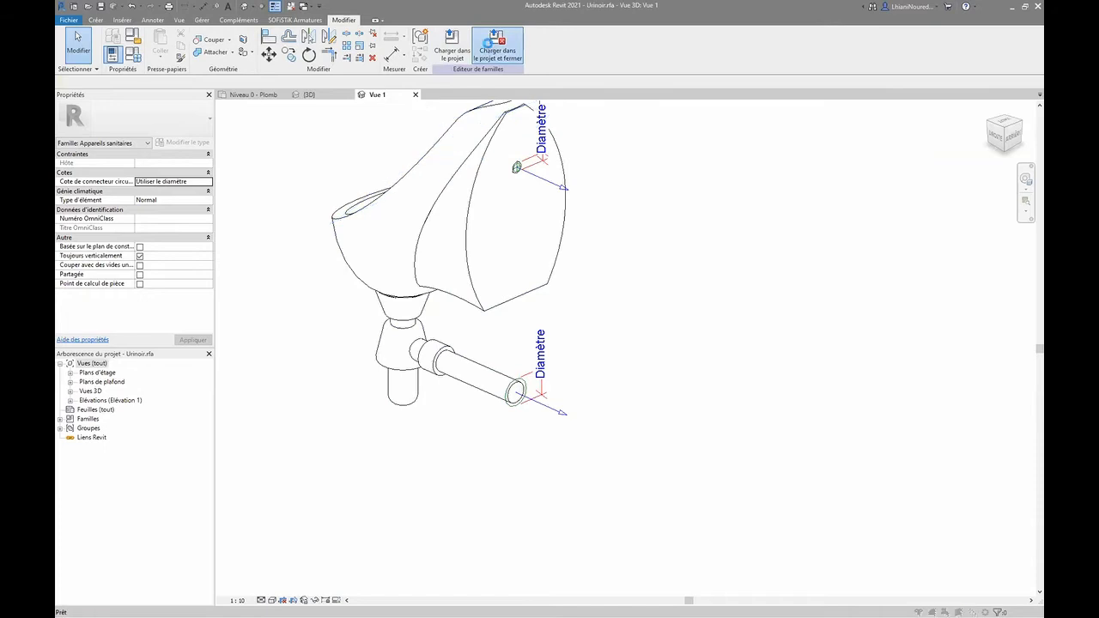
- Load the urinal family into the project and close it without saving the file, replacing the existing version
{"action": "left_click", "coordinate": [487, 53]}
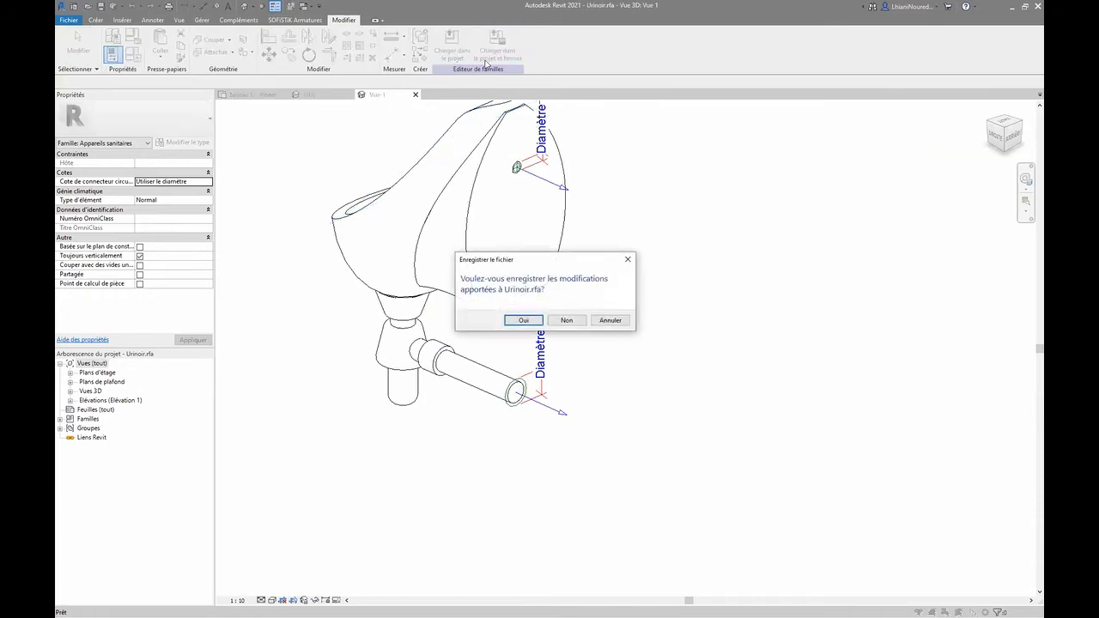
{"action": "left_click", "coordinate": [567, 320]}
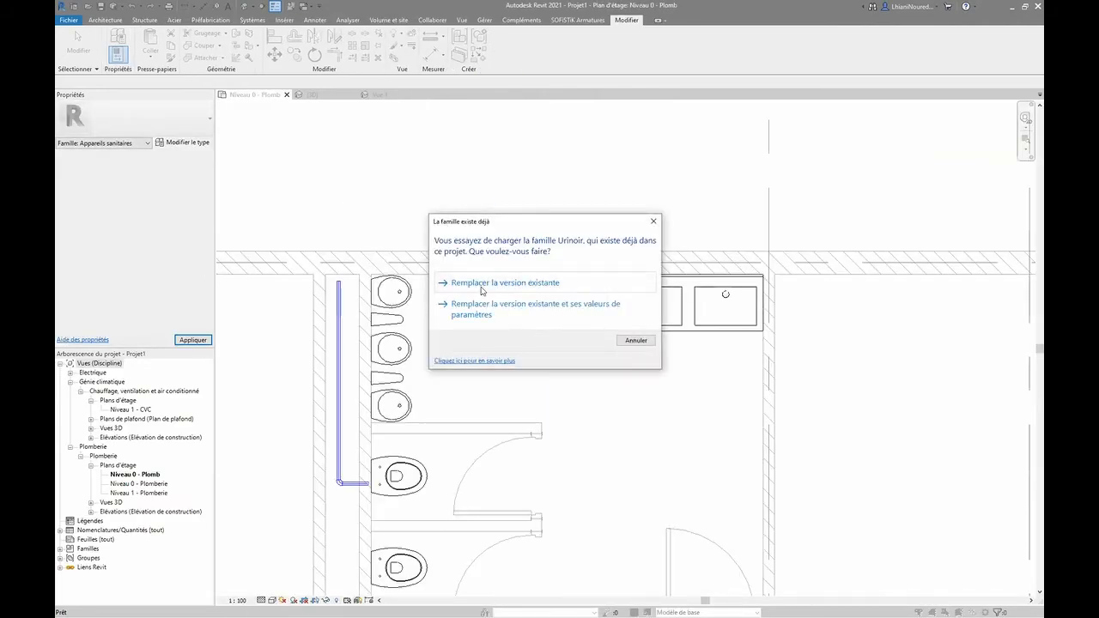
{"action": "left_click", "coordinate": [482, 290]}
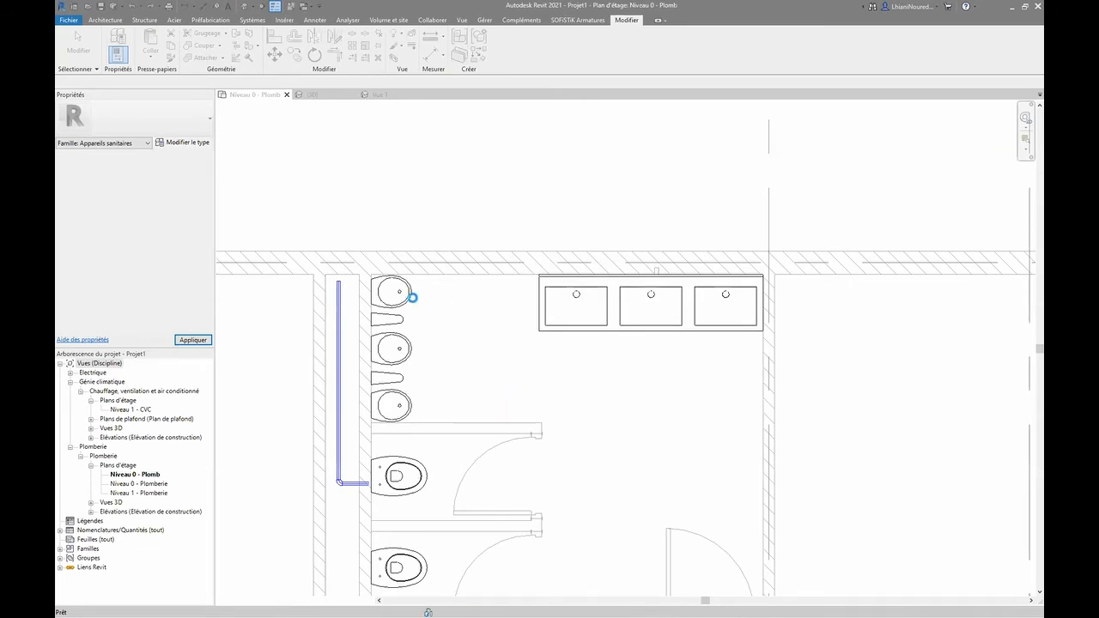
- Select the topmost urinal and examine its new pipe connectors in the floor plan and the 3D view
{"action": "left_click", "coordinate": [406, 302]}
{"action": "left_click", "coordinate": [371, 292]}
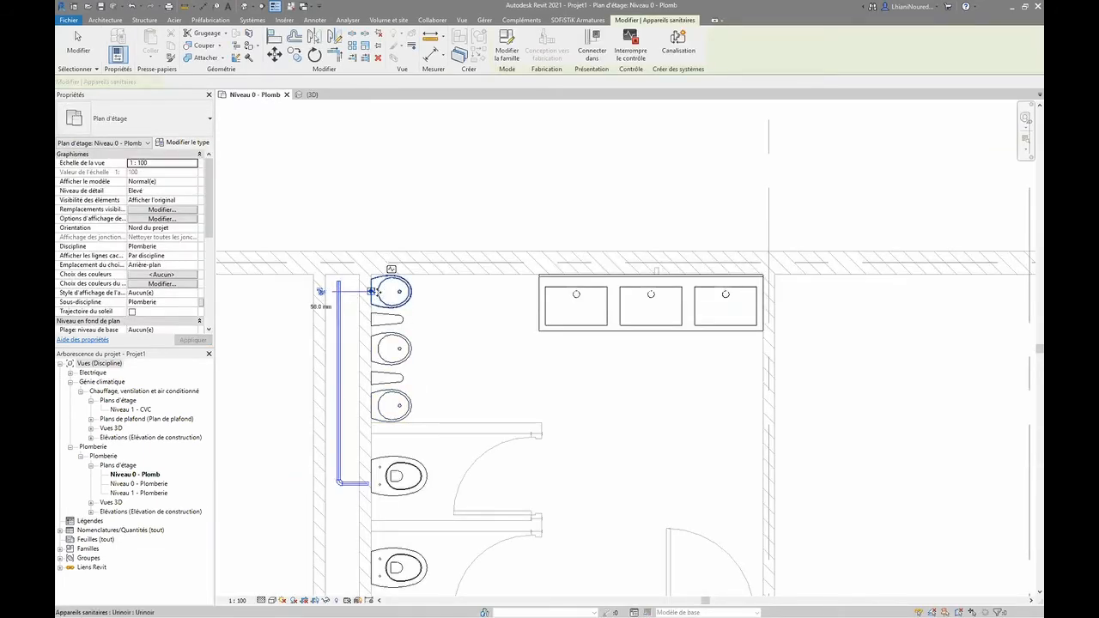
{"action": "scroll", "coordinate": [330, 296], "scroll_direction": "up", "scroll_amount": 5}
{"action": "key", "text": "Escape"}
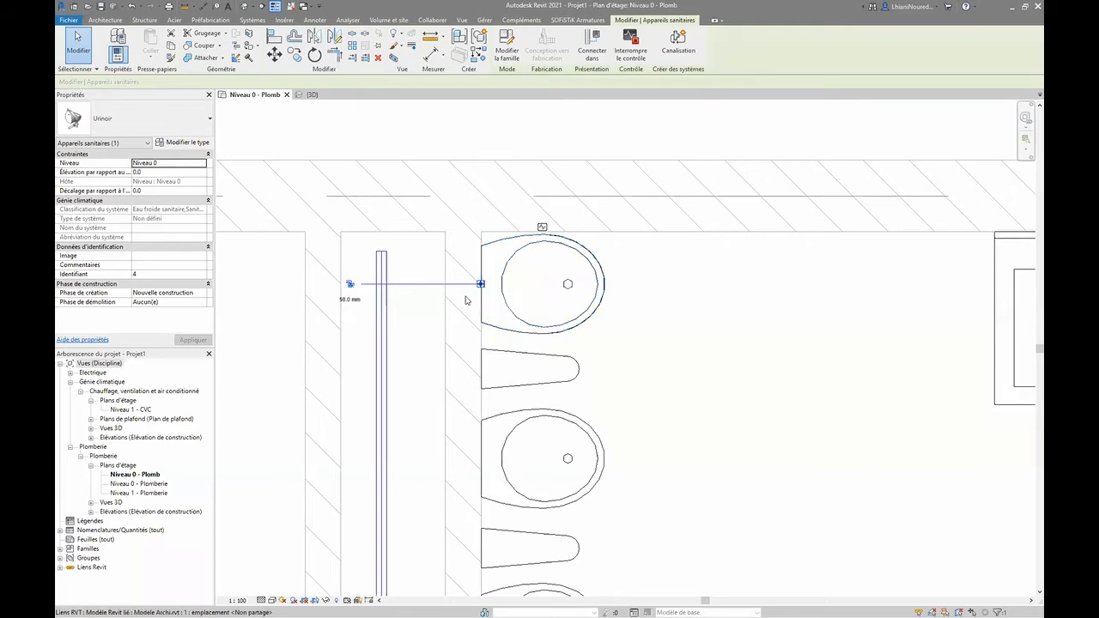
{"action": "key", "text": "ctrl+Tab"}
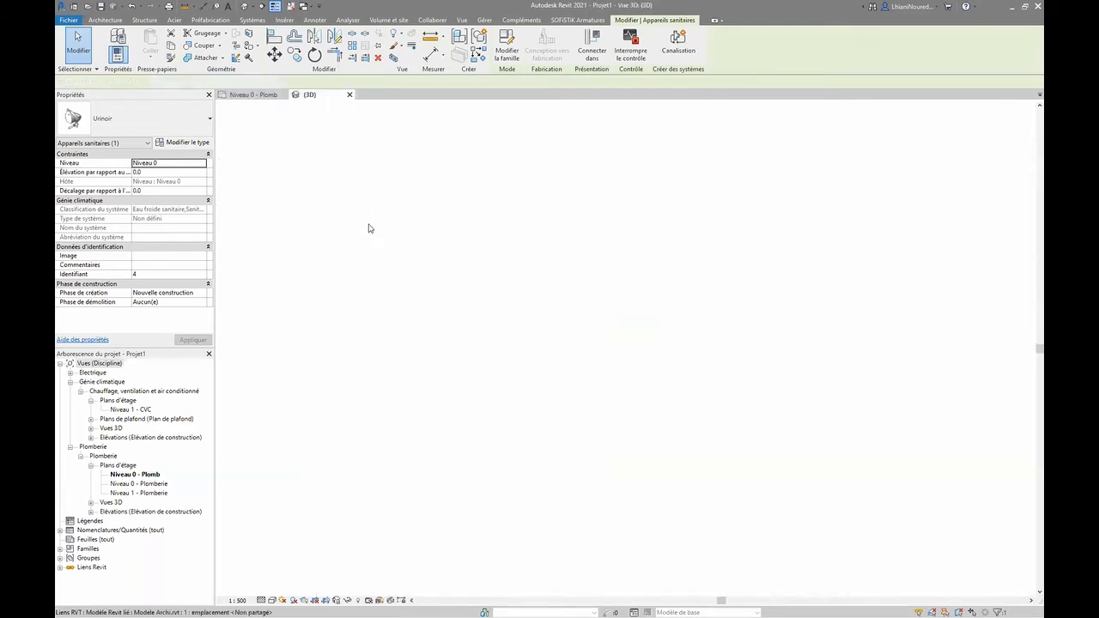
{"action": "scroll", "coordinate": [372, 268], "scroll_direction": "up", "scroll_amount": 3}
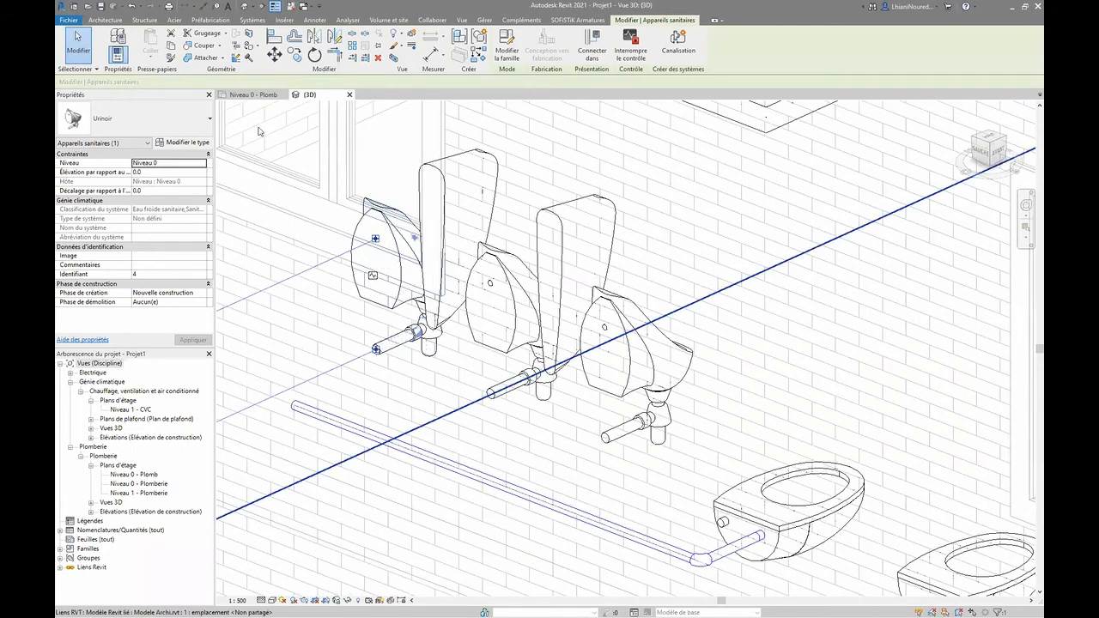
- In the Niveau 0 - Plomb plan, run a cold water pipe from the lowest urinal's inlet to the main pipe, inheriting elevation and size
{"action": "left_click", "coordinate": [242, 95]}
{"action": "scroll", "coordinate": [504, 339], "scroll_direction": "down", "scroll_amount": 3}
{"action": "middle_click_drag", "start_coordinate": [521, 450], "coordinate": [546, 326]}
{"action": "scroll", "coordinate": [515, 279], "scroll_direction": "up", "scroll_amount": 1}
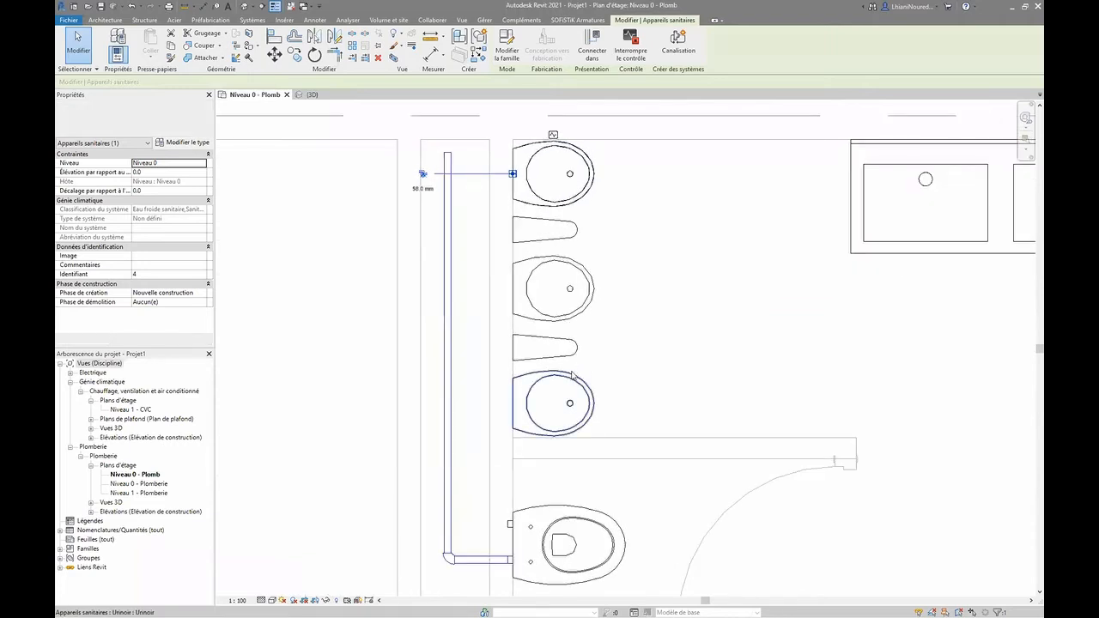
{"action": "left_click", "coordinate": [549, 386]}
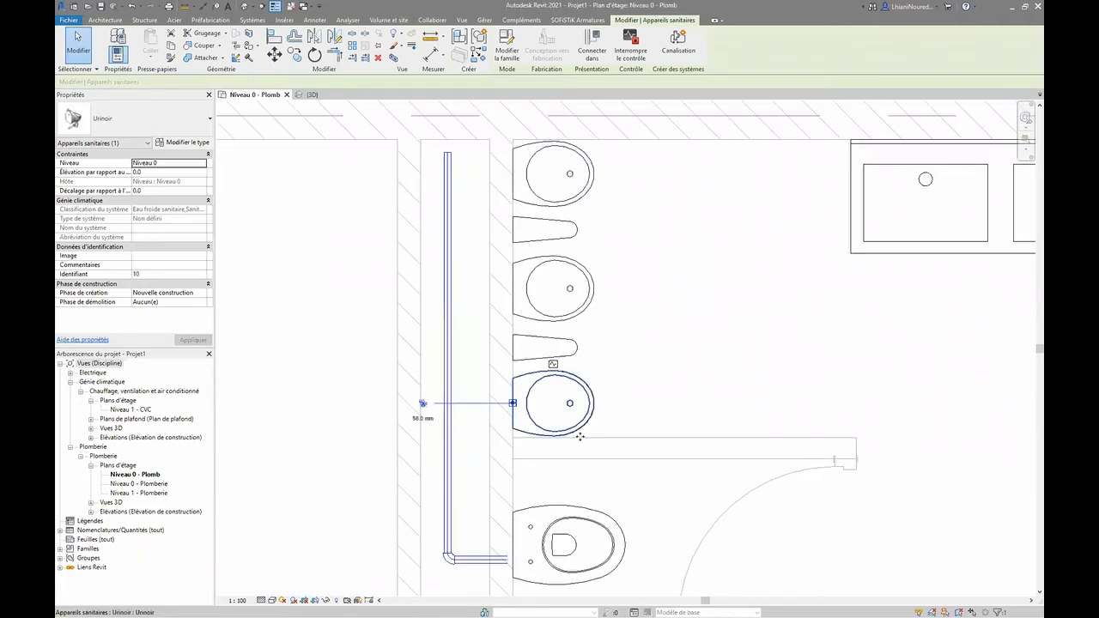
{"action": "scroll", "coordinate": [455, 424], "scroll_direction": "up", "scroll_amount": 3}
{"action": "scroll", "coordinate": [410, 419], "scroll_direction": "up", "scroll_amount": 1}
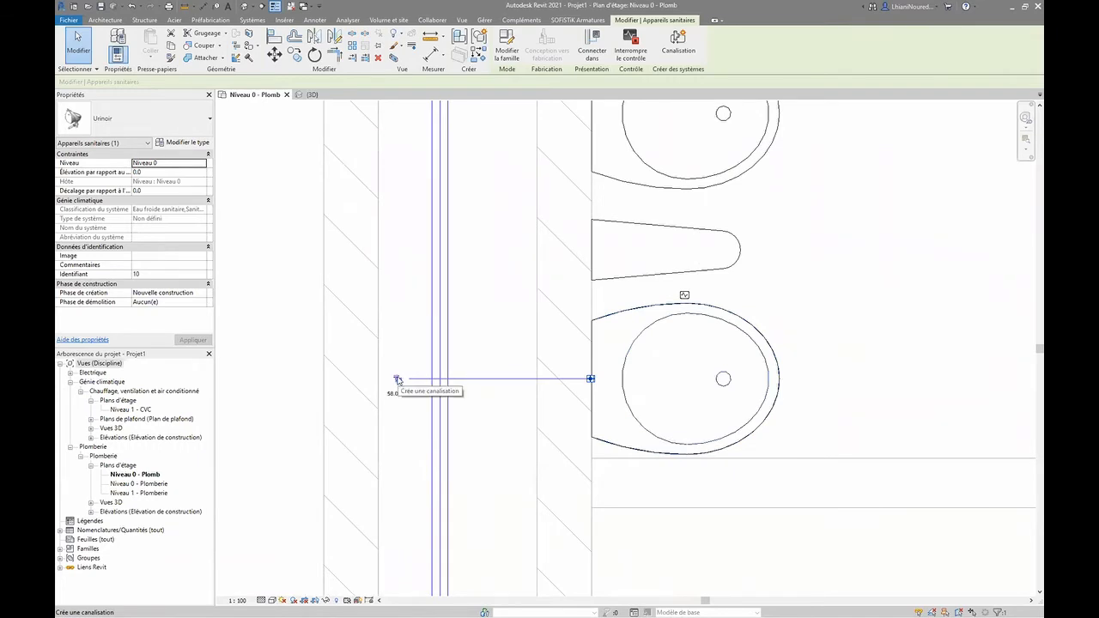
{"action": "left_click", "coordinate": [398, 379]}
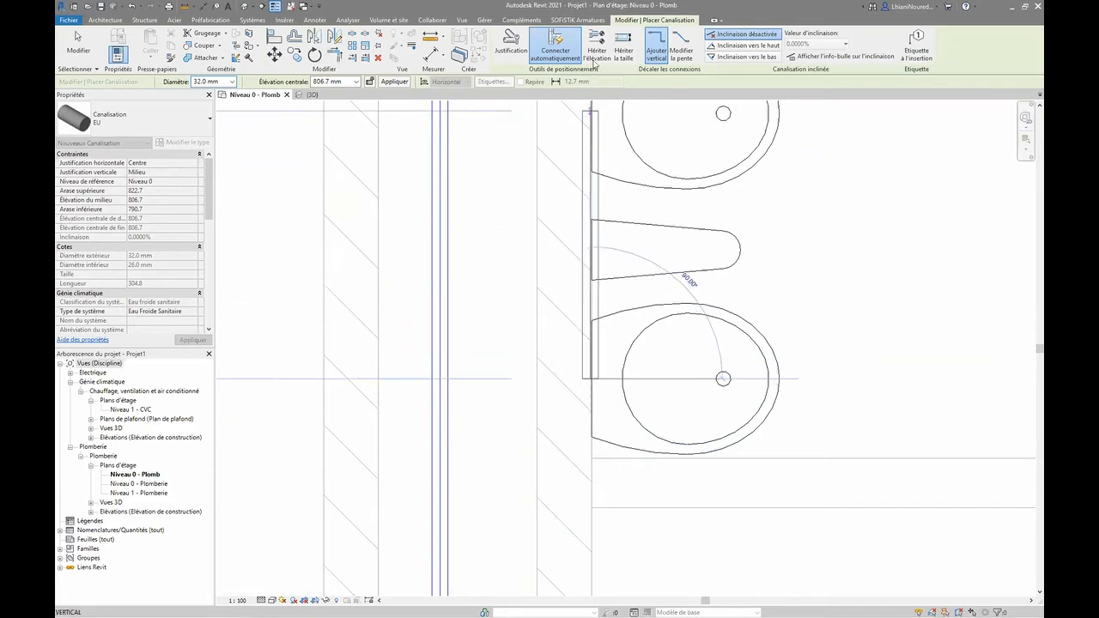
{"action": "left_click", "coordinate": [595, 51]}
{"action": "left_click", "coordinate": [613, 55]}
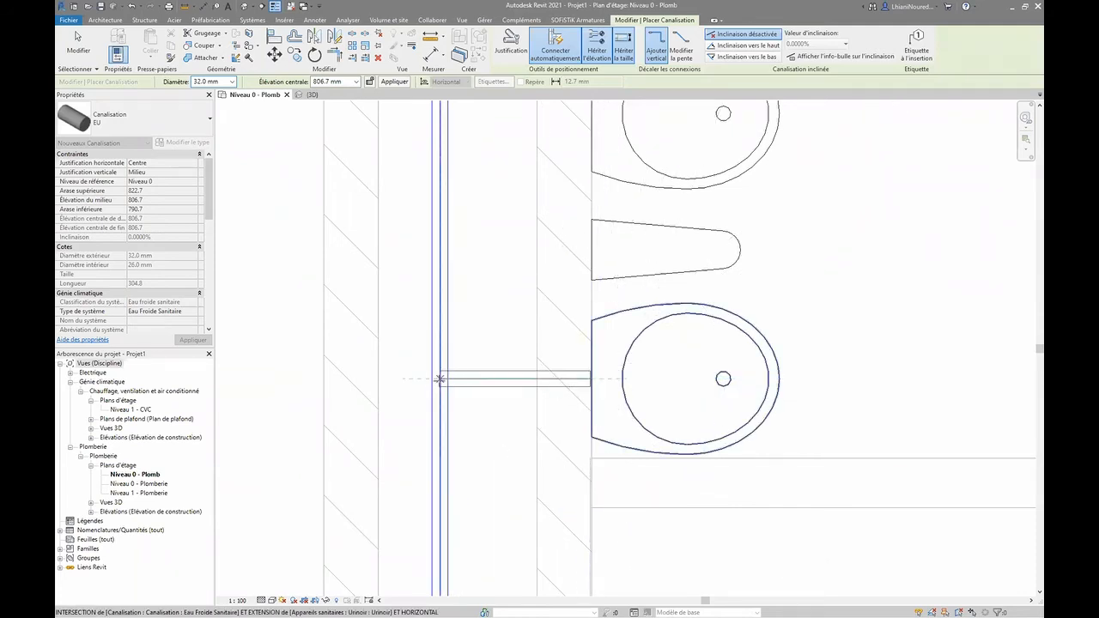
{"action": "left_click", "coordinate": [439, 379]}
{"action": "key", "text": "Escape"}
{"action": "key", "text": "Escape"}
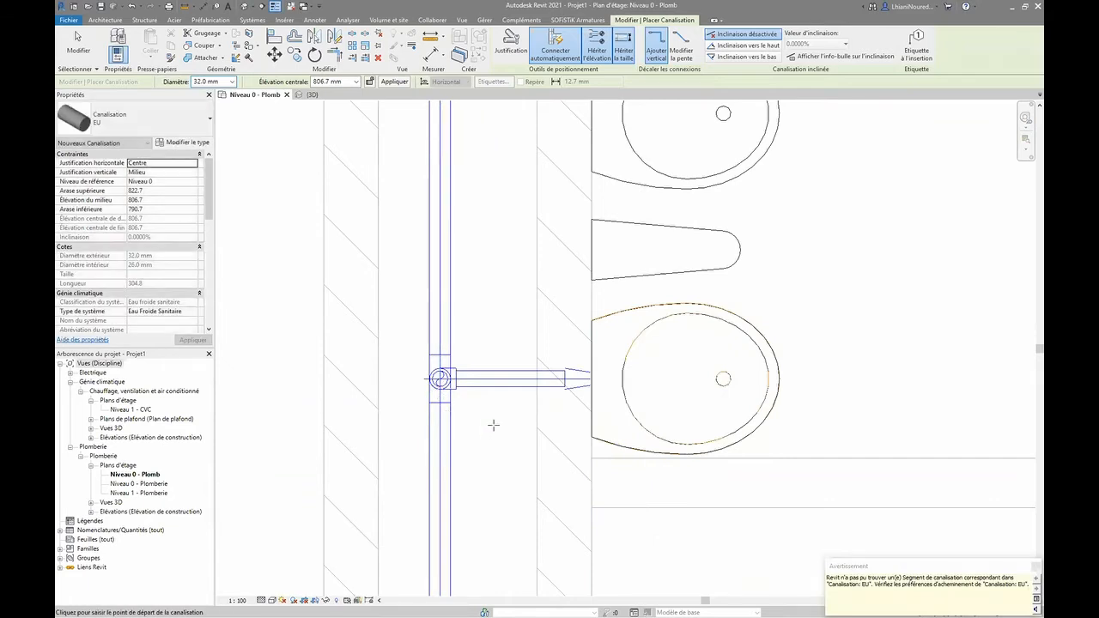
- Inspect the lowest urinal's new branch pipe and its junction with the main, comparing the 3D view with the floor plan
{"action": "scroll", "coordinate": [447, 409], "scroll_direction": "down", "scroll_amount": 2}
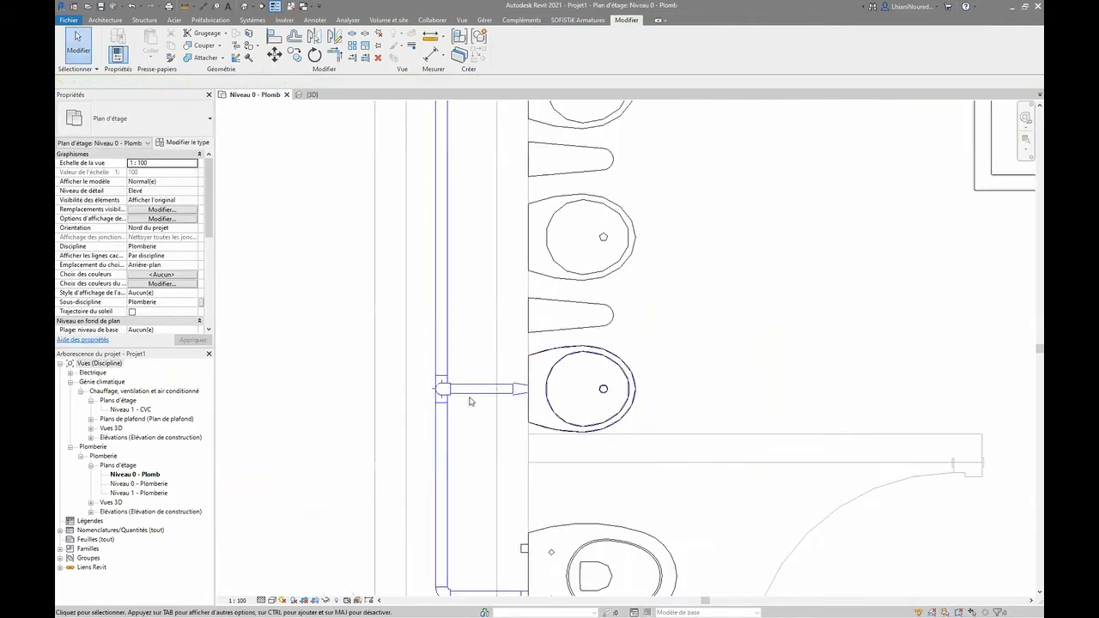
{"action": "left_click", "coordinate": [311, 94]}
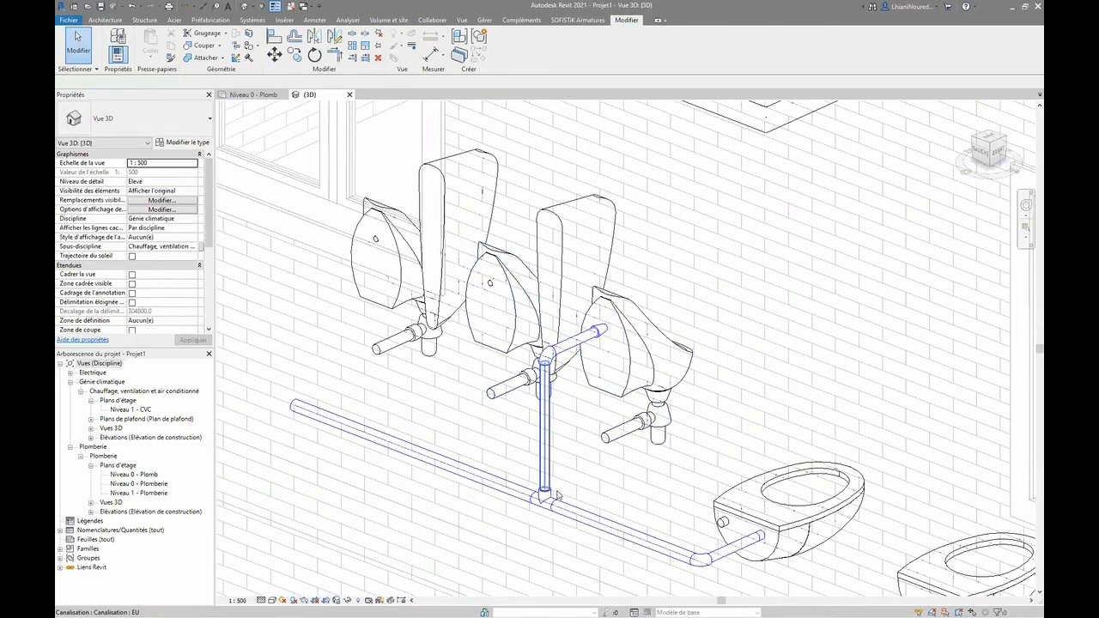
{"action": "left_click", "coordinate": [257, 94]}
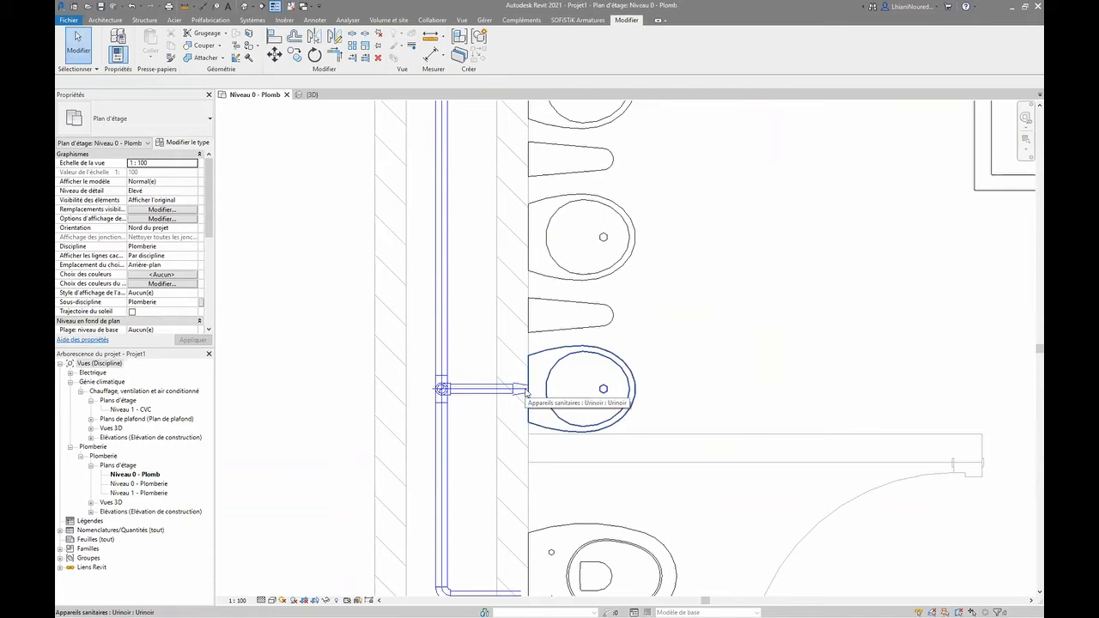
{"action": "left_click", "coordinate": [308, 95]}
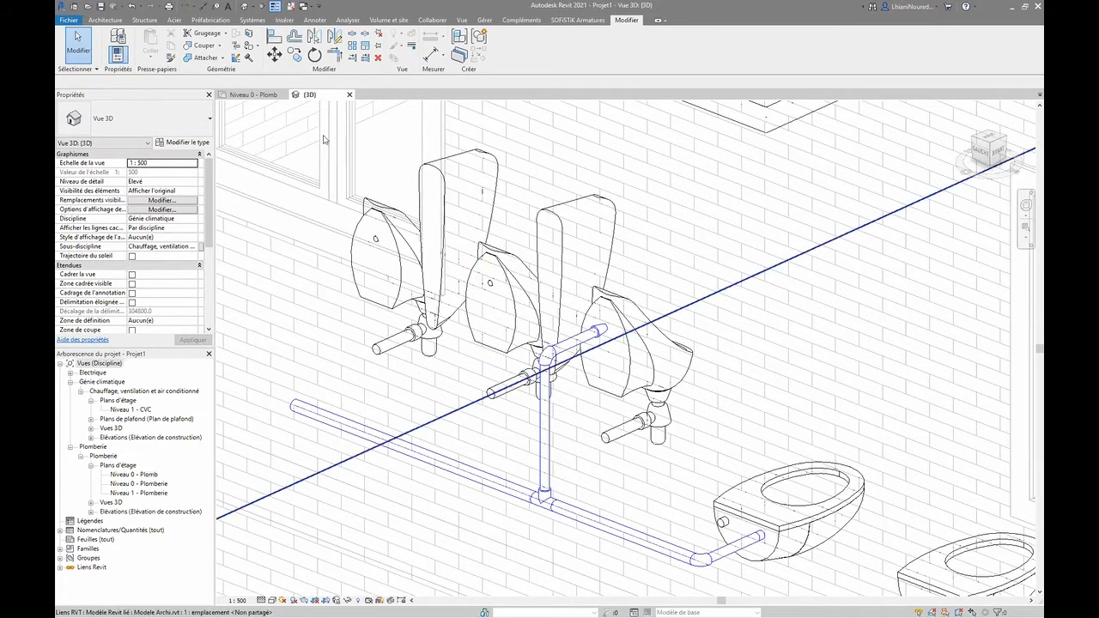
{"action": "left_click", "coordinate": [253, 94]}
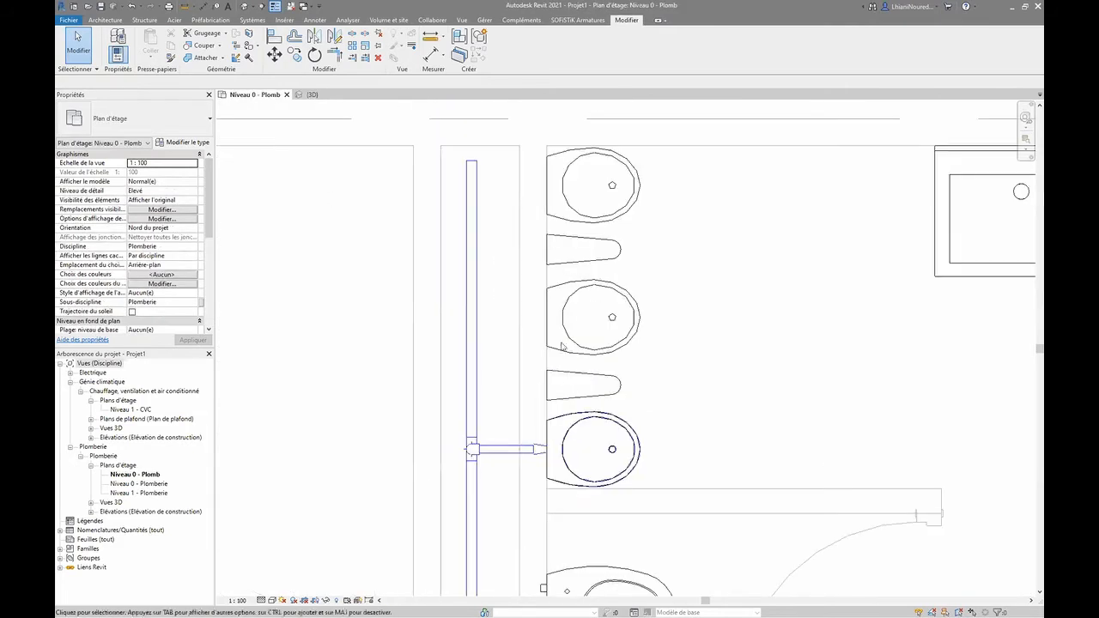
{"action": "left_click", "coordinate": [562, 346]}
{"action": "mouse_move", "coordinate": [546, 318]}
{"action": "left_mouse_down"}
{"action": "mouse_move", "coordinate": [436, 319]}
{"action": "mouse_move", "coordinate": [444, 327]}
{"action": "left_mouse_up"}
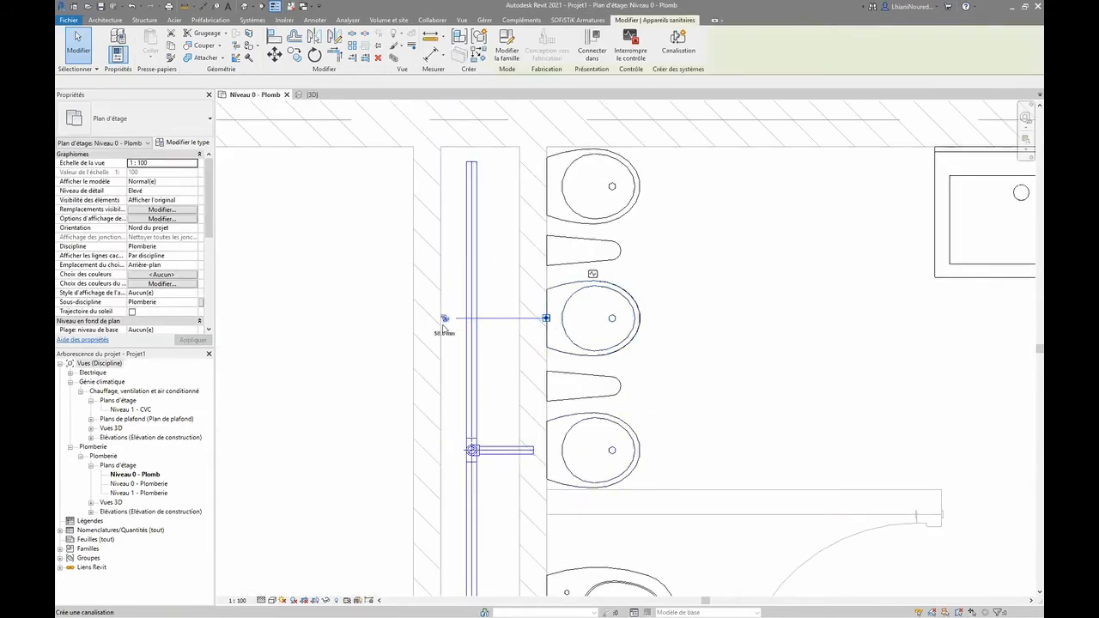
{"action": "scroll", "coordinate": [445, 322], "scroll_direction": "up", "scroll_amount": 3}
{"action": "scroll", "coordinate": [461, 315], "scroll_direction": "up", "scroll_amount": 3}
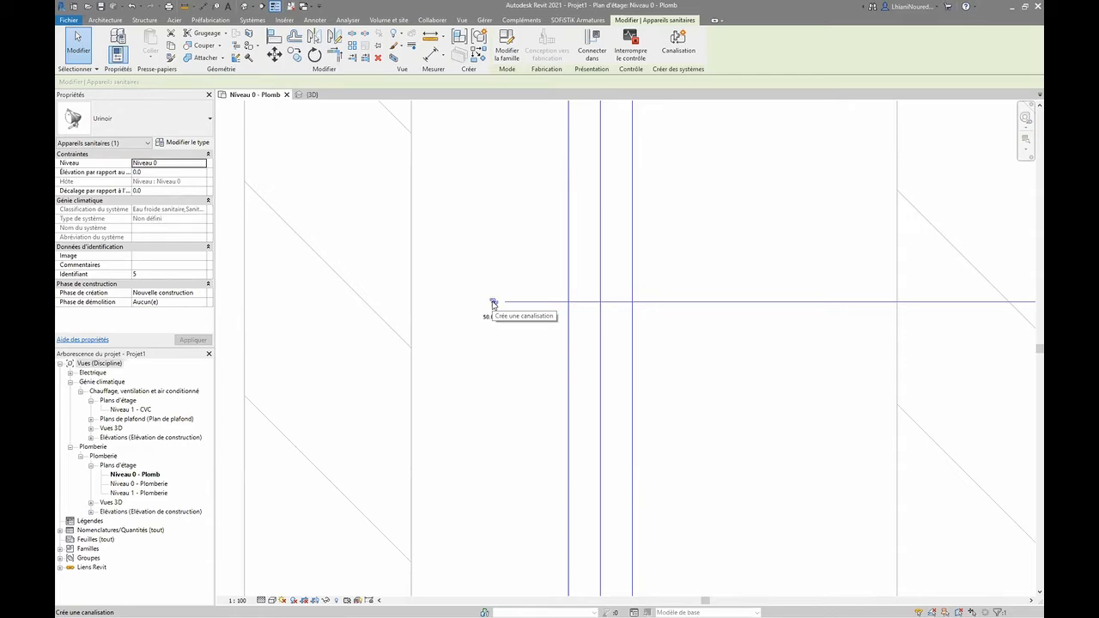
{"action": "left_click", "coordinate": [493, 302]}
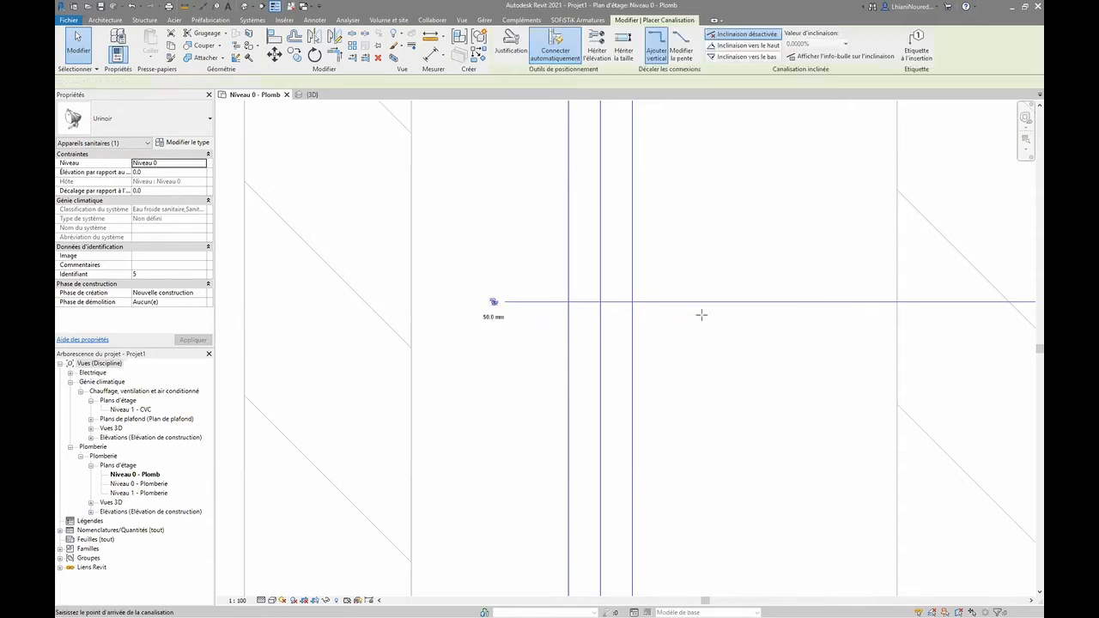
{"action": "scroll", "coordinate": [790, 301], "scroll_direction": "down", "scroll_amount": 2}
{"action": "scroll", "coordinate": [790, 300], "scroll_direction": "down", "scroll_amount": 2}
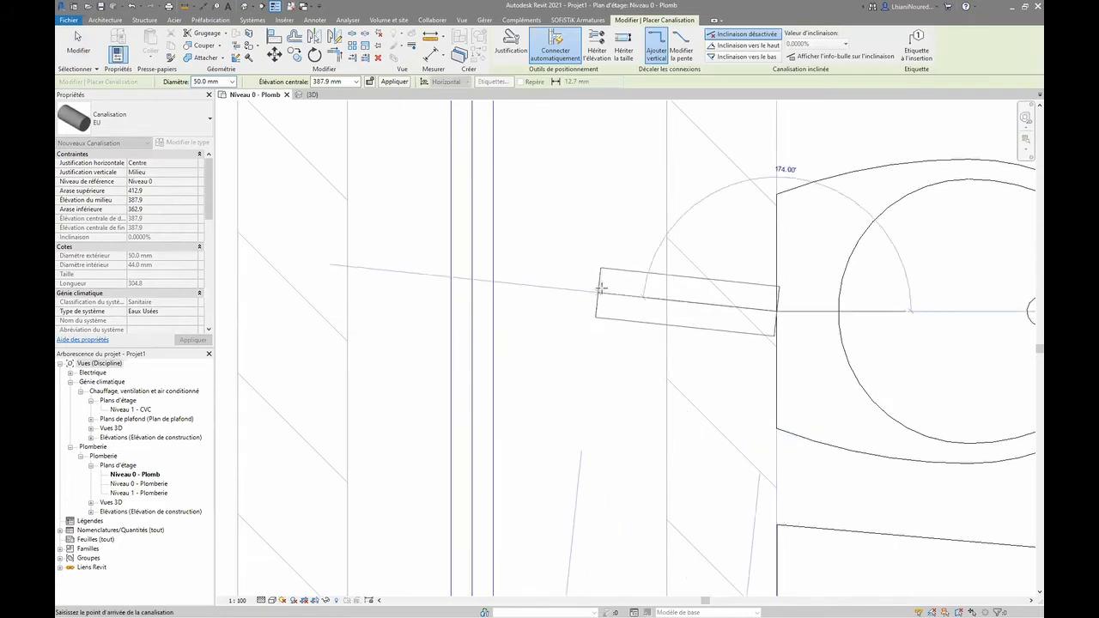
{"action": "key", "text": "Escape"}
{"action": "scroll", "coordinate": [616, 318], "scroll_direction": "up", "scroll_amount": 1}
{"action": "scroll", "coordinate": [581, 321], "scroll_direction": "down", "scroll_amount": 6}
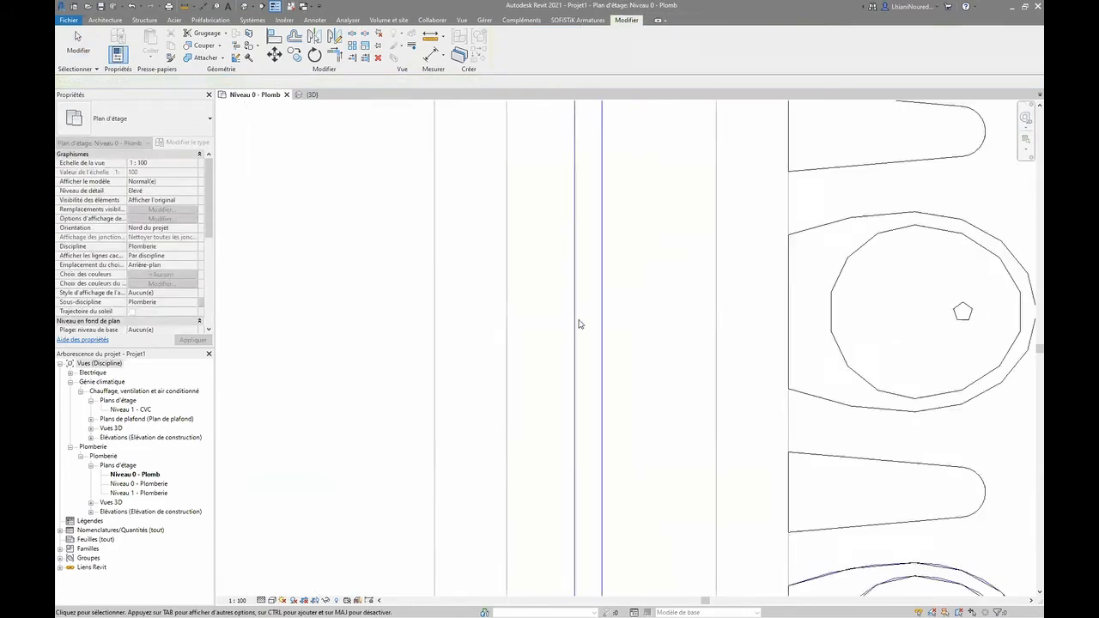
{"action": "middle_click_drag", "start_coordinate": [649, 361], "coordinate": [453, 387]}
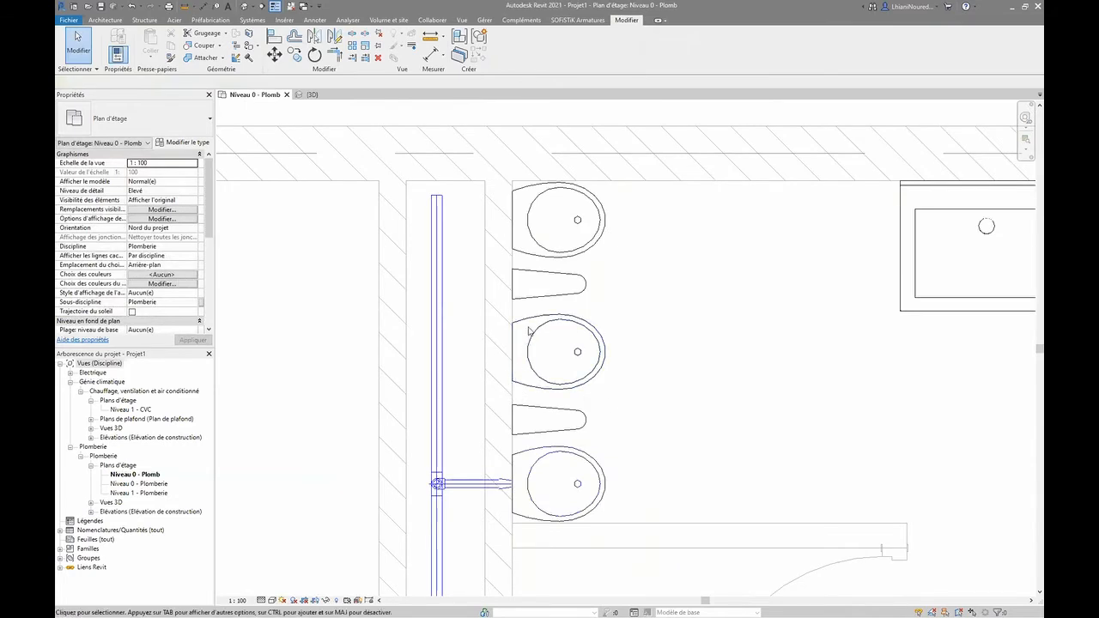
- Run a 50 mm waste pipe from the middle urinal's lower outlet, picked in the 3D view, to the main pipe in the Niveau 0 - Plomb plan
{"action": "left_click", "coordinate": [538, 381]}
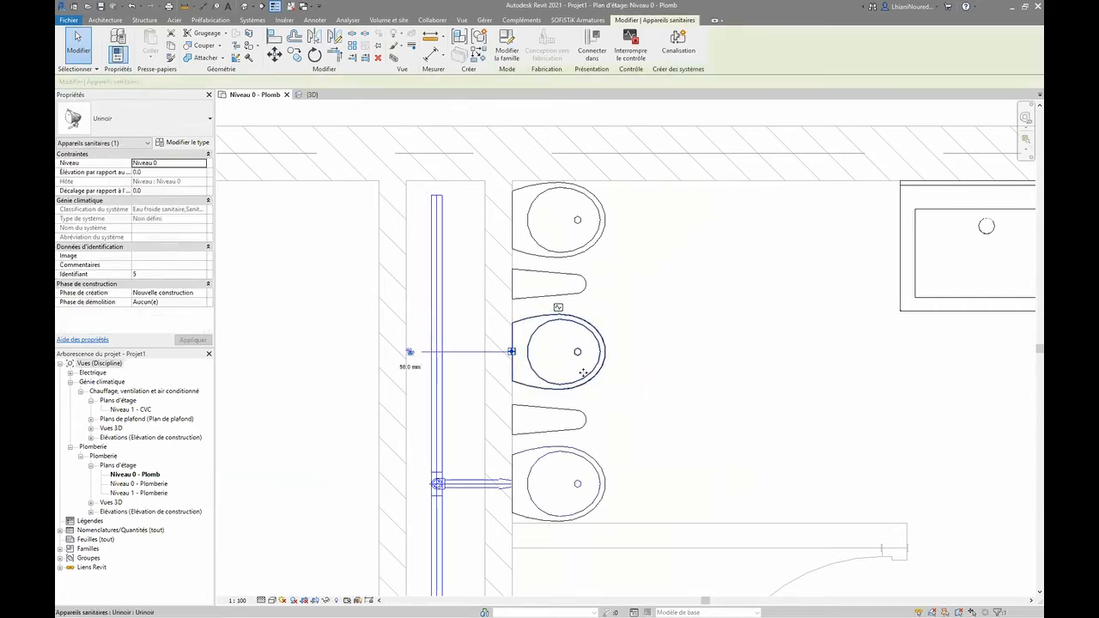
{"action": "left_click", "coordinate": [311, 95]}
{"action": "middle_click_drag", "start_coordinate": [430, 407], "coordinate": [702, 358]}
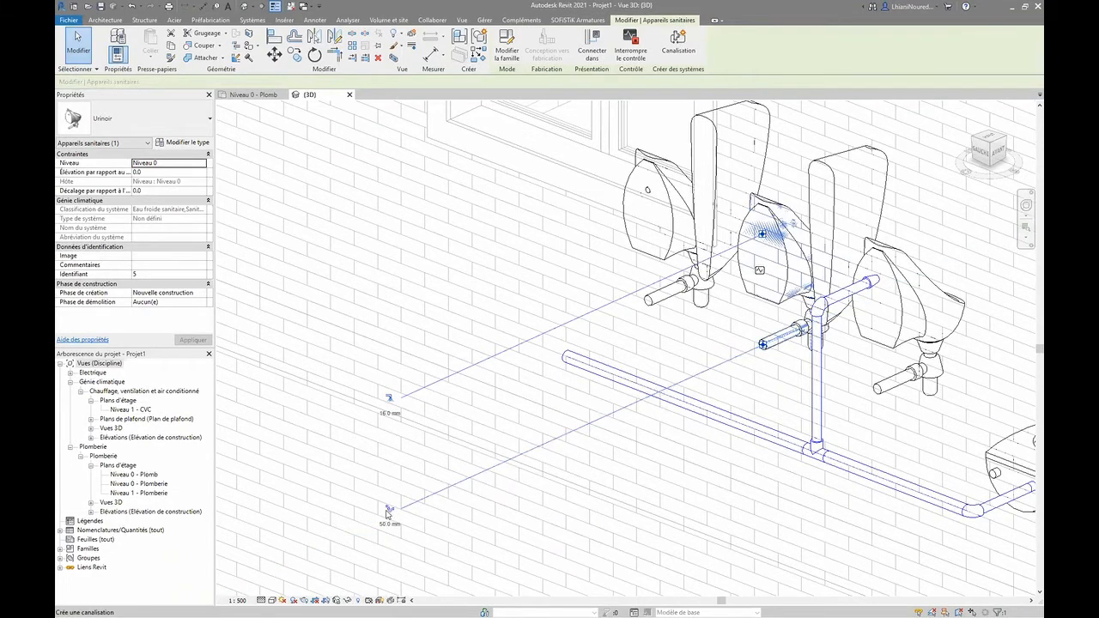
{"action": "left_click", "coordinate": [391, 511]}
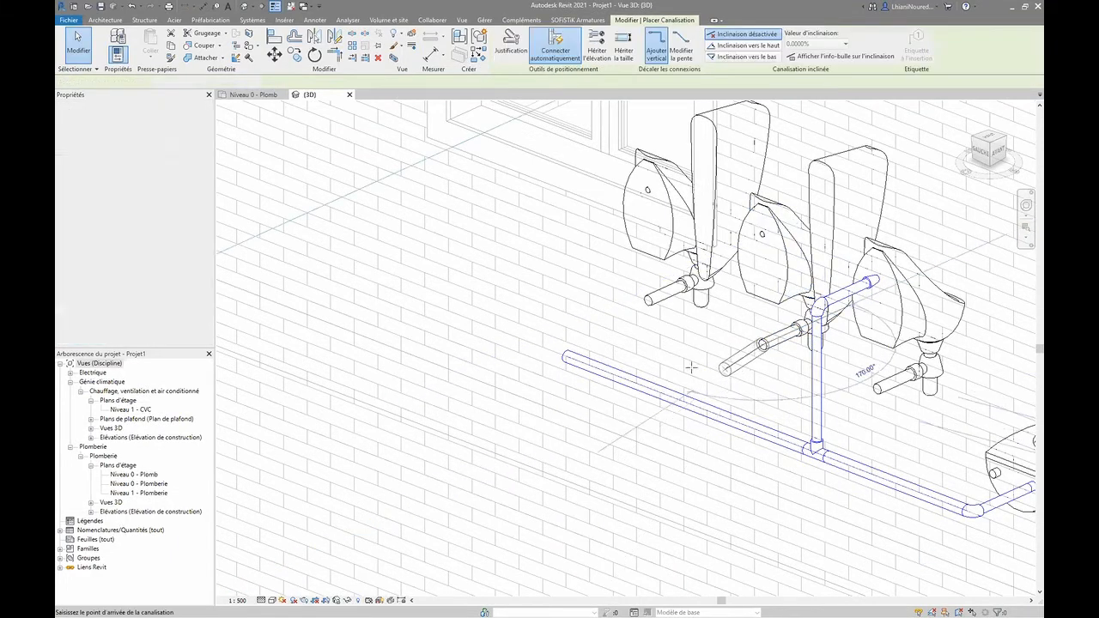
{"action": "left_click", "coordinate": [261, 96]}
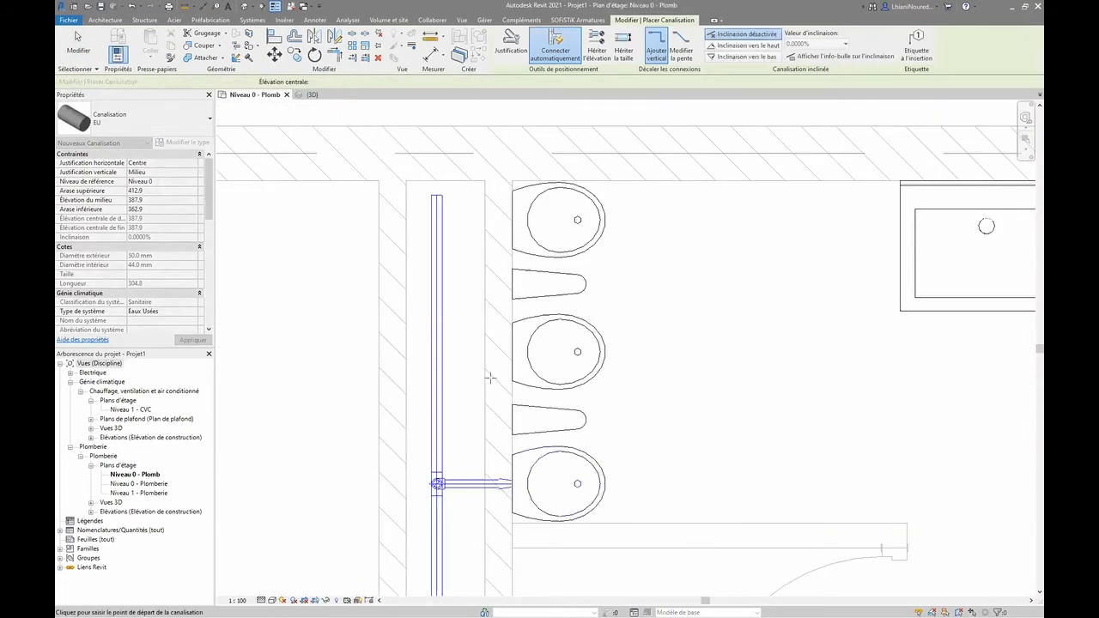
{"action": "left_click", "coordinate": [437, 351]}
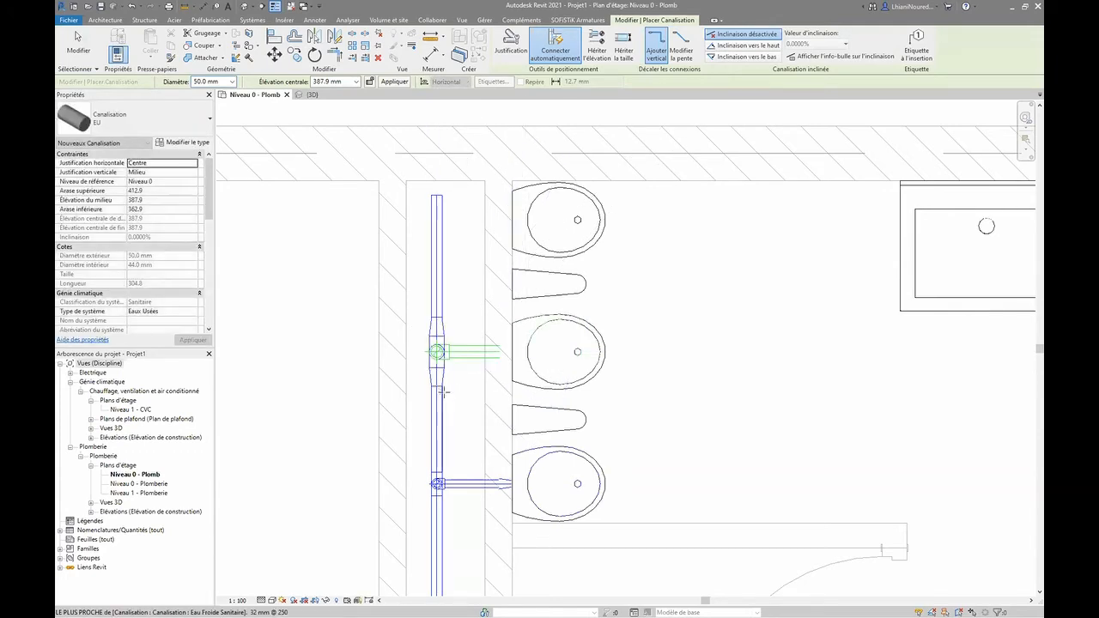
{"action": "key", "text": "Escape"}
{"action": "key", "text": "Escape"}
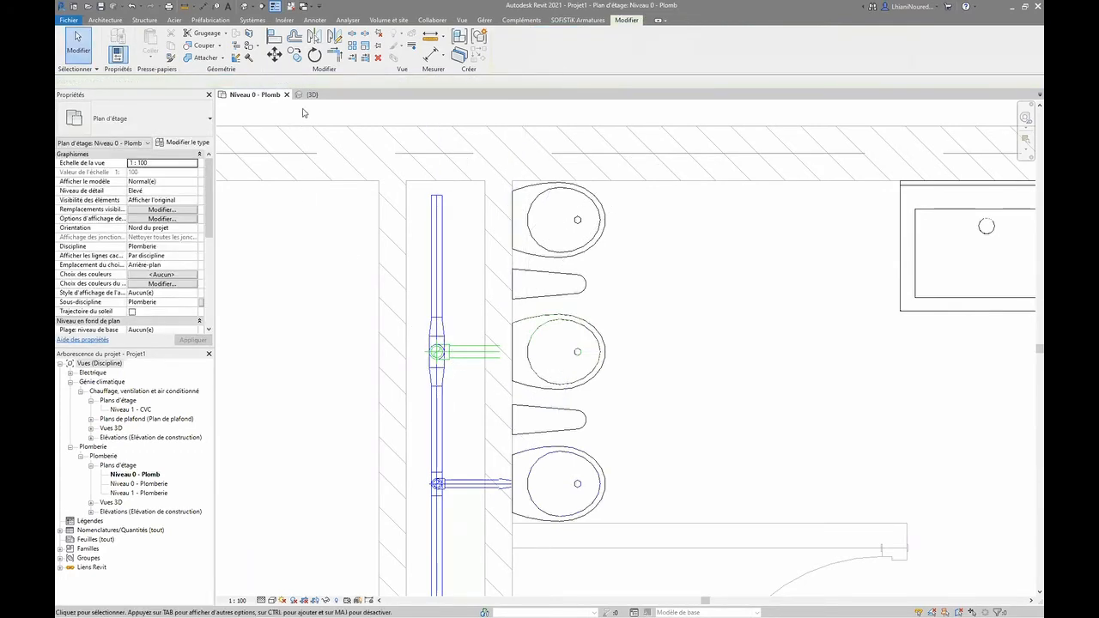
- Inspect the middle urinal's new waste branch and its junction with the main pipe in the 3D view
{"action": "left_click", "coordinate": [312, 94]}
{"action": "middle_click_drag", "start_coordinate": [764, 388], "coordinate": [819, 335], "text": "shift"}
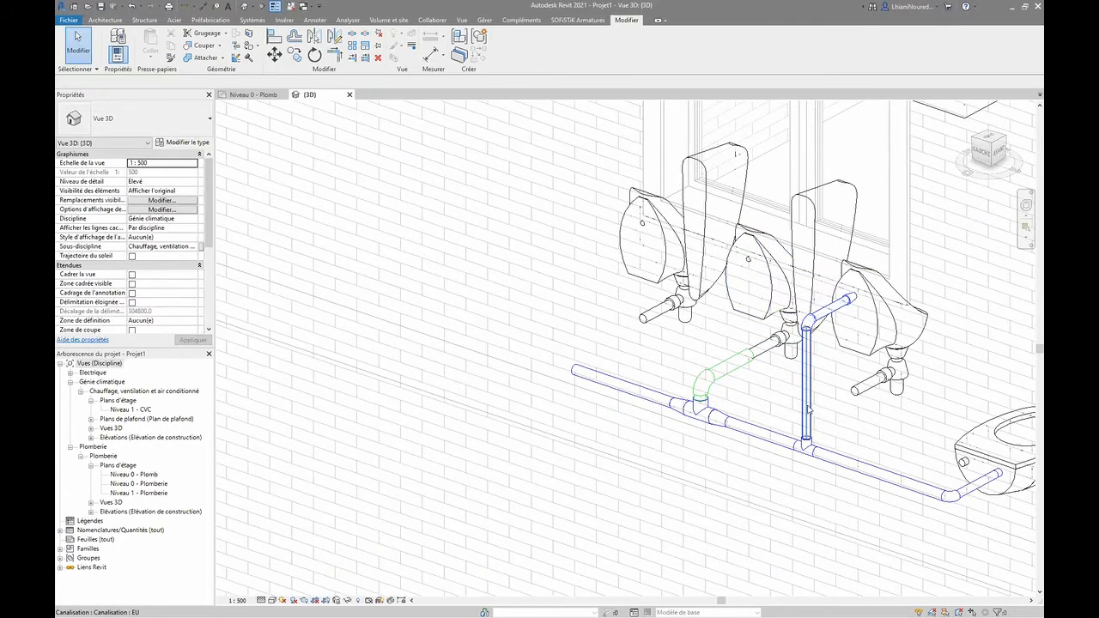
{"action": "middle_click_drag", "start_coordinate": [812, 350], "coordinate": [663, 348], "text": "shift"}
{"action": "scroll", "coordinate": [678, 357], "scroll_direction": "up", "scroll_amount": 4}
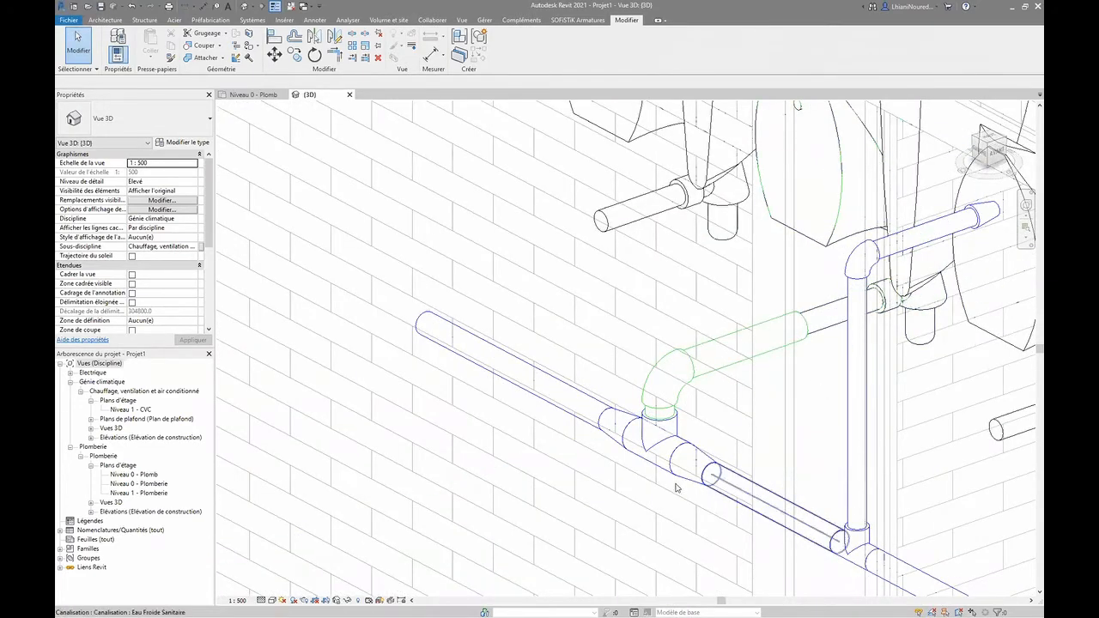
{"action": "mouse_move", "coordinate": [830, 363]}
{"action": "middle_mouse_down", "text": "shift"}
{"action": "mouse_move", "coordinate": [791, 404]}
{"action": "mouse_move", "coordinate": [669, 429]}
{"action": "middle_mouse_up", "text": "shift"}
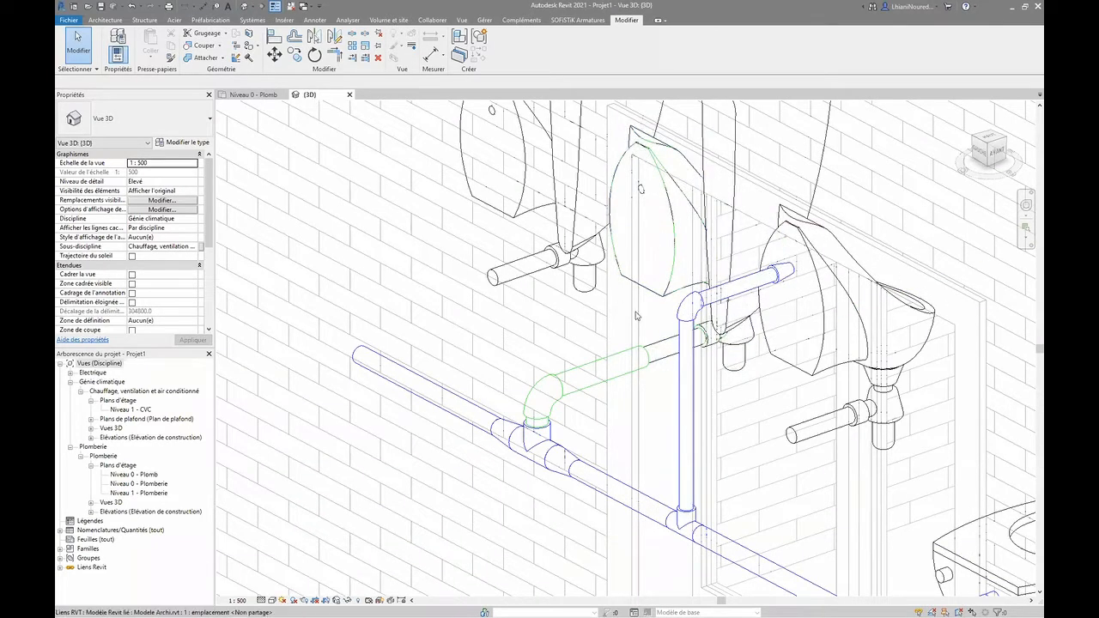
- In the Niveau 0 - Plomb plan, delete the lowest urinal's cold water branch with its tee and rejoin the main pipe across the gap
{"action": "left_click", "coordinate": [248, 94]}
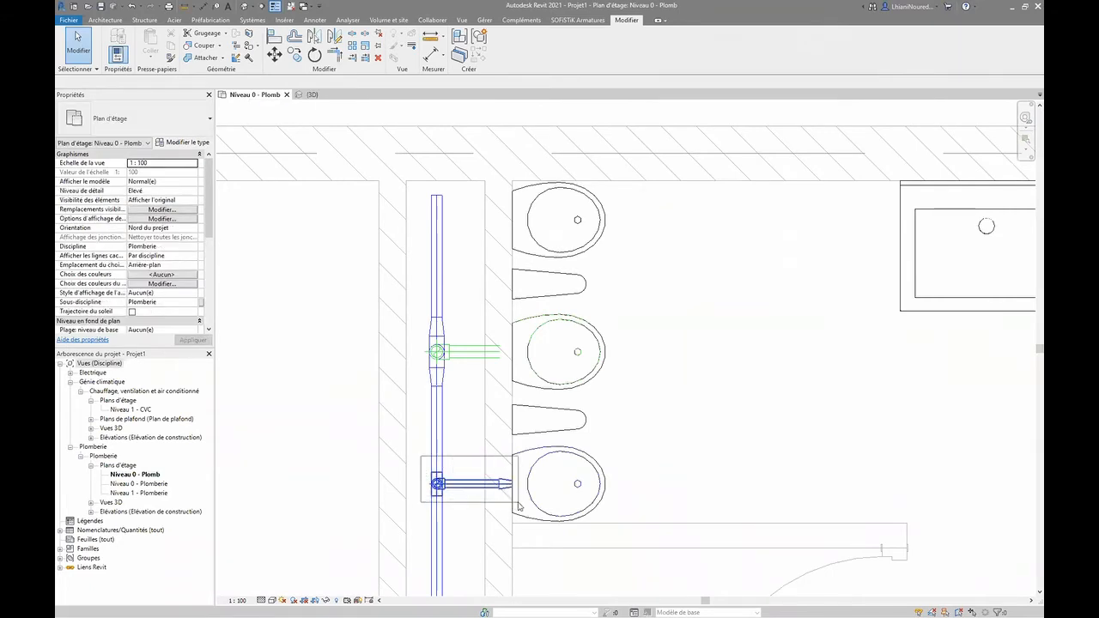
{"action": "left_click", "coordinate": [481, 492]}
{"action": "key", "text": "Delete"}
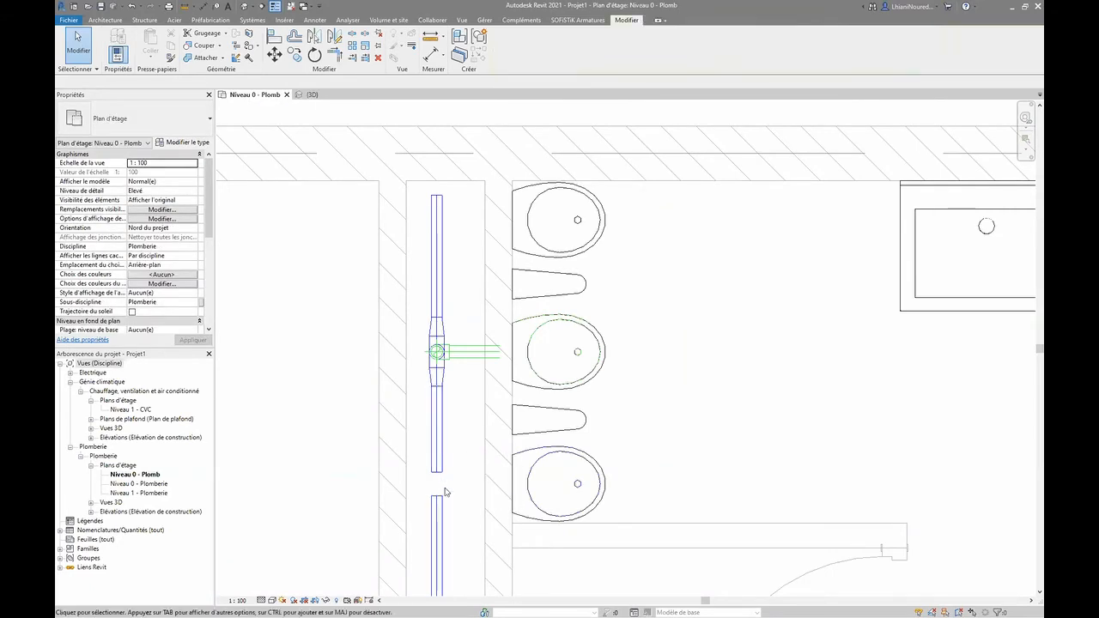
{"action": "left_click", "coordinate": [436, 472]}
{"action": "left_click_drag", "start_coordinate": [436, 472], "coordinate": [436, 496]}
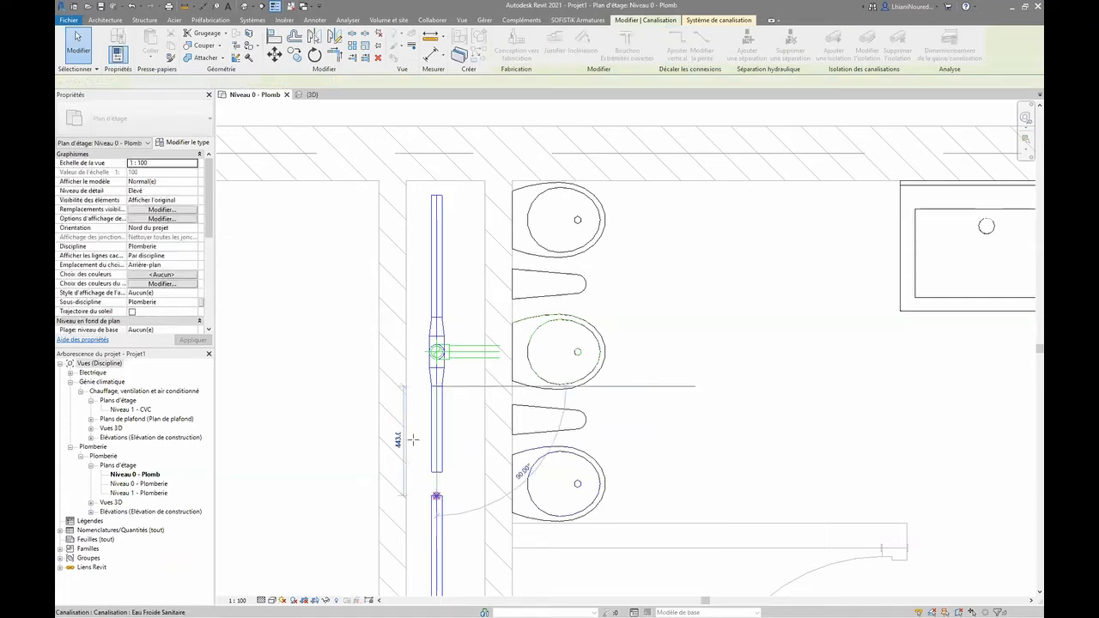
{"action": "left_click_drag", "start_coordinate": [413, 440], "coordinate": [436, 496]}
{"action": "key", "text": "Escape"}
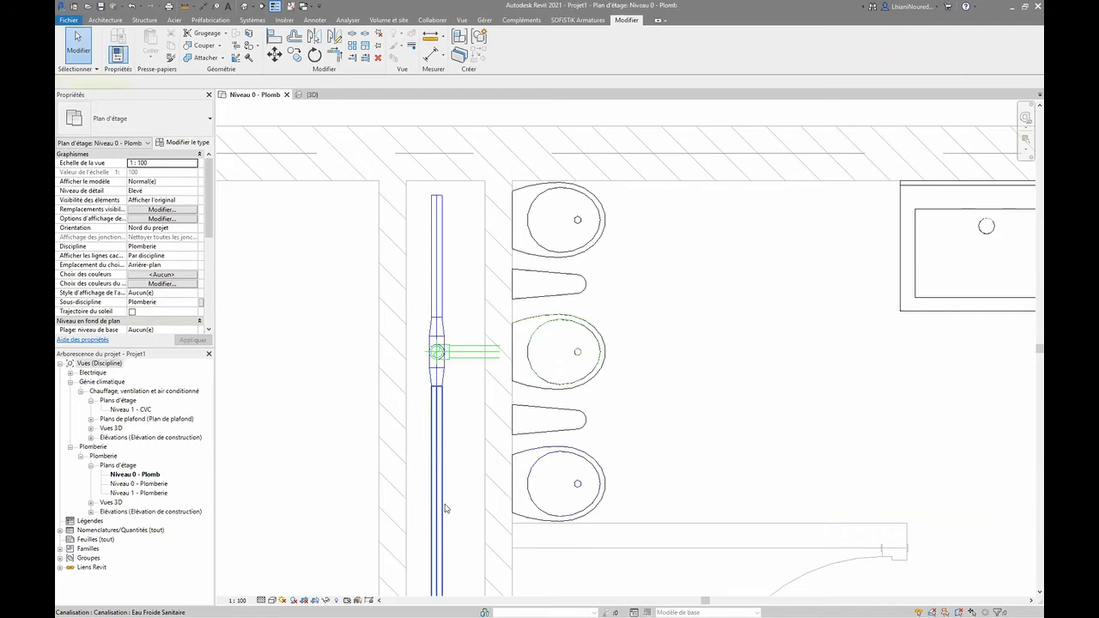
- Examine the properties of the main pipe segments on both sides of the waste junction and of the connected run toward the toilet
{"action": "left_click", "coordinate": [443, 508]}
{"action": "left_click", "coordinate": [461, 462]}
{"action": "scroll", "coordinate": [460, 374], "scroll_direction": "up", "scroll_amount": 3}
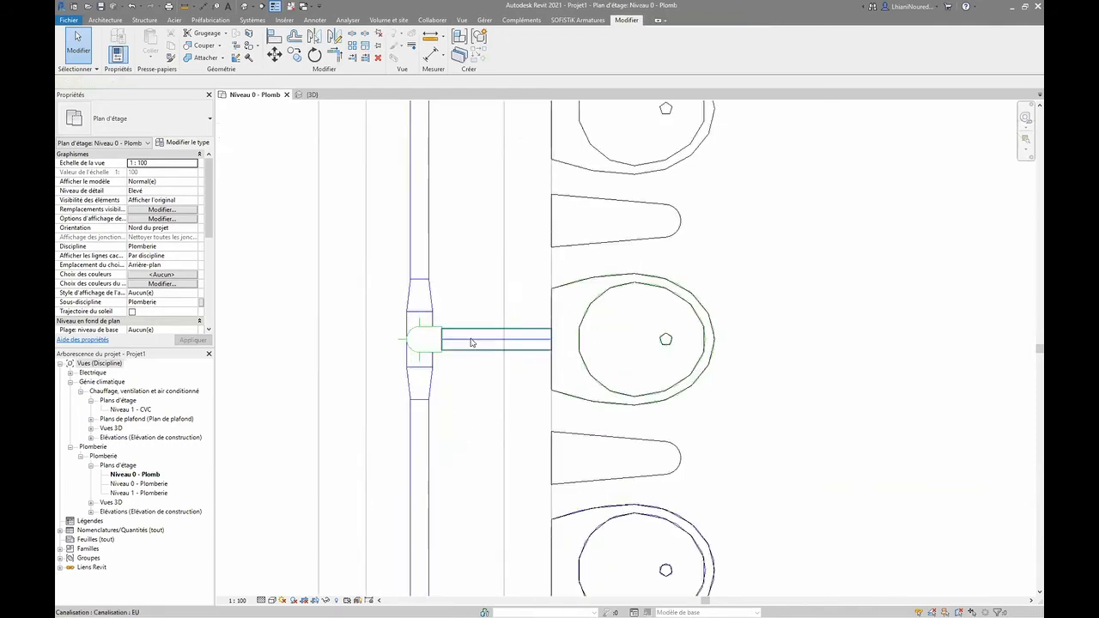
{"action": "left_click", "coordinate": [421, 270]}
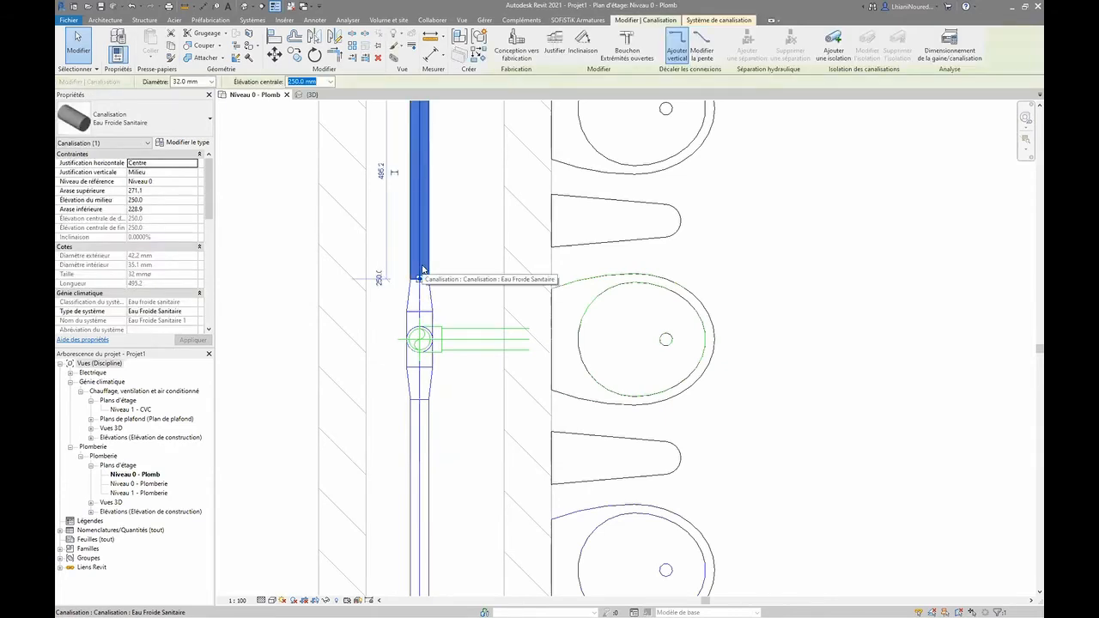
{"action": "left_click", "coordinate": [459, 410]}
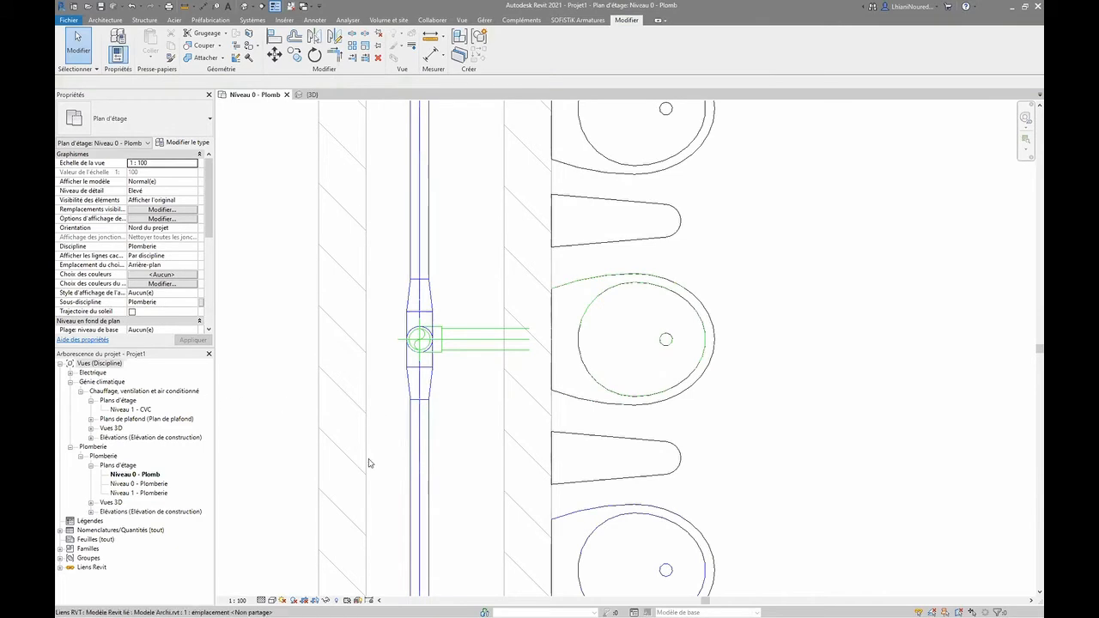
{"action": "left_click", "coordinate": [415, 460]}
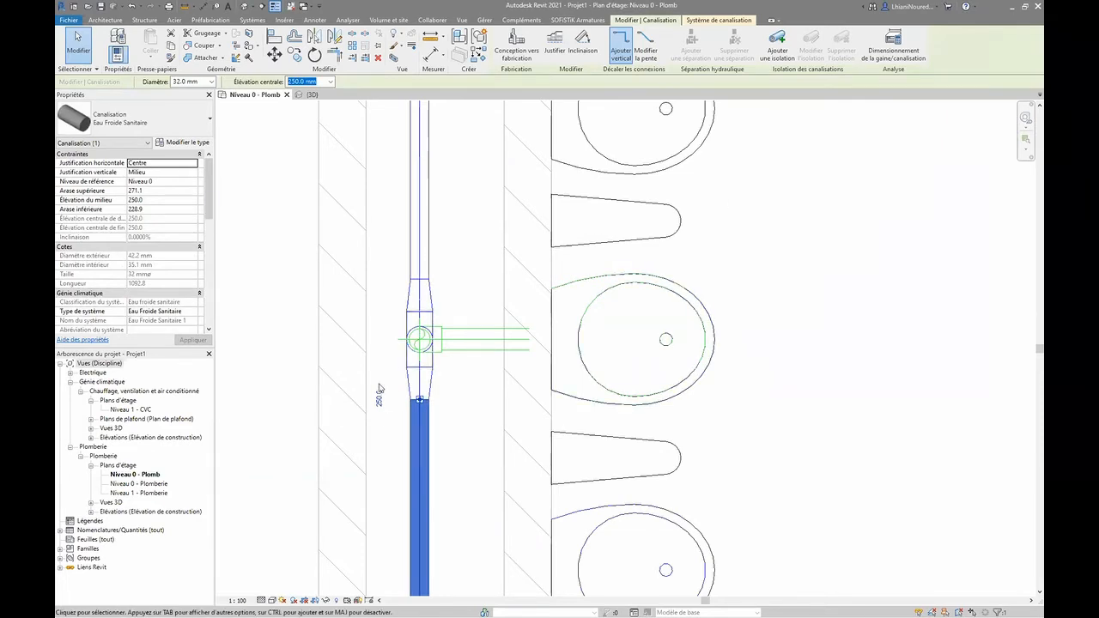
{"action": "scroll", "coordinate": [381, 390], "scroll_direction": "down", "scroll_amount": 2}
{"action": "scroll", "coordinate": [463, 369], "scroll_direction": "up", "scroll_amount": 1}
{"action": "scroll", "coordinate": [473, 364], "scroll_direction": "down", "scroll_amount": 2}
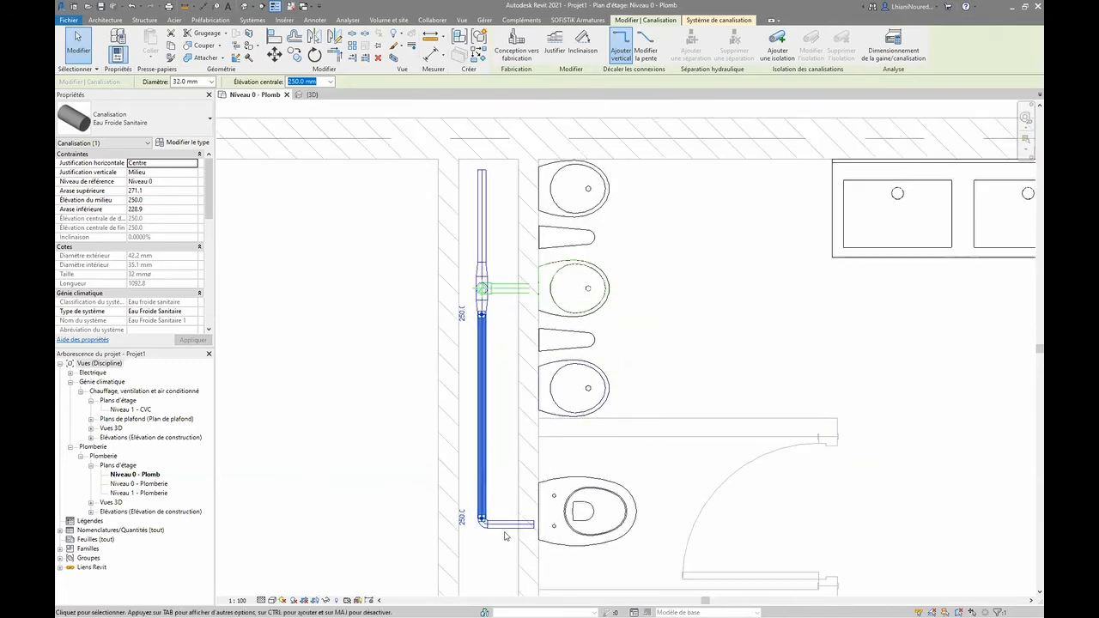
{"action": "scroll", "coordinate": [502, 533], "scroll_direction": "up", "scroll_amount": 3}
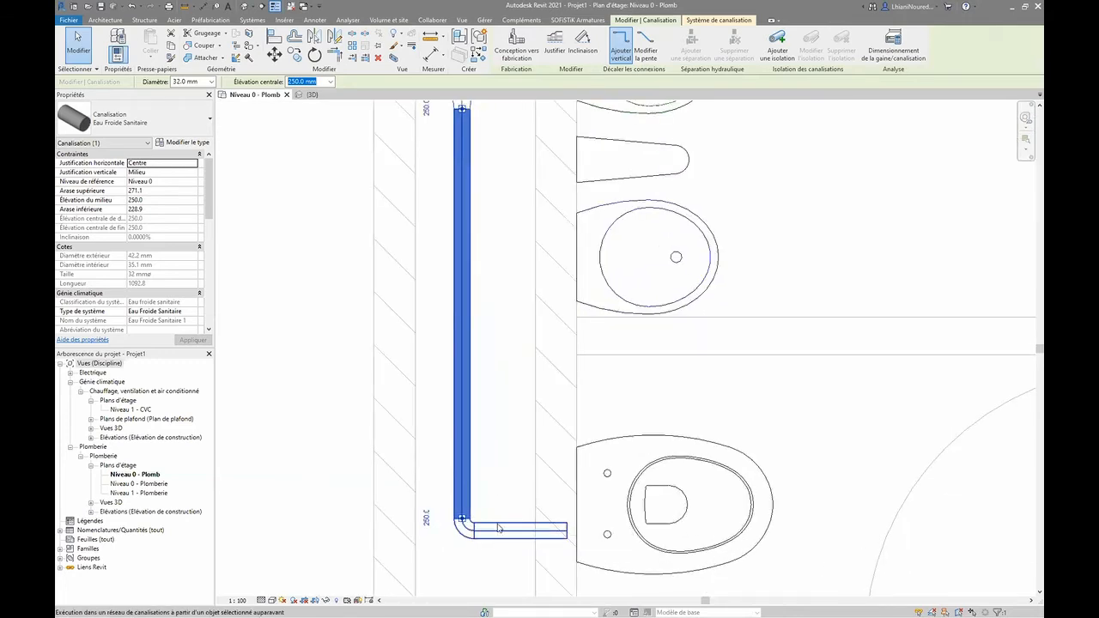
{"action": "scroll", "coordinate": [486, 409], "scroll_direction": "down", "scroll_amount": 2}
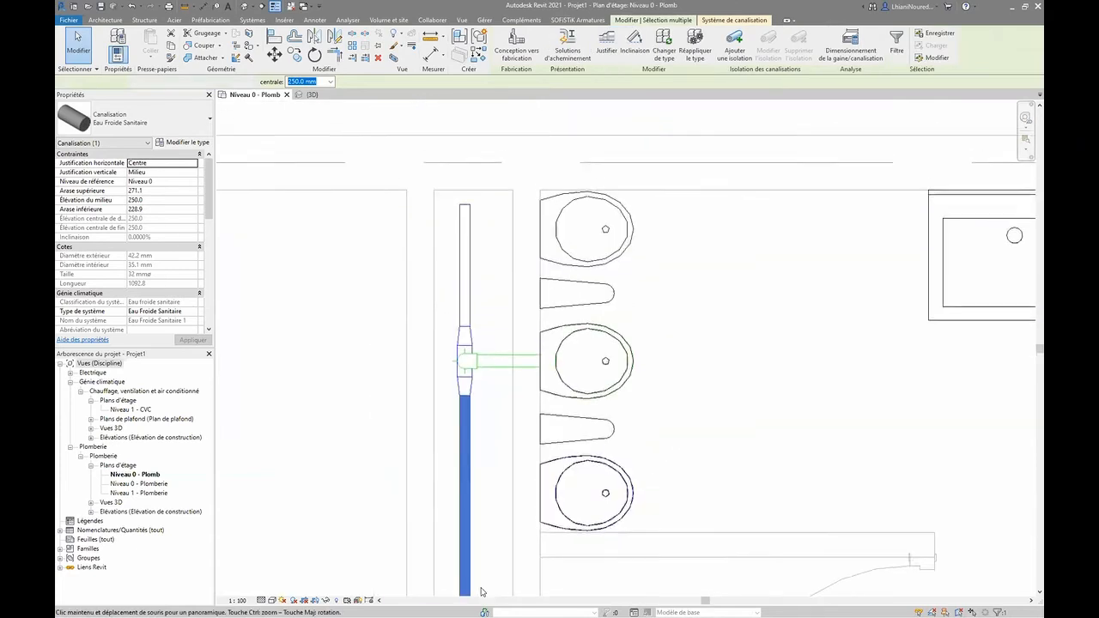
{"action": "left_click", "coordinate": [462, 448]}
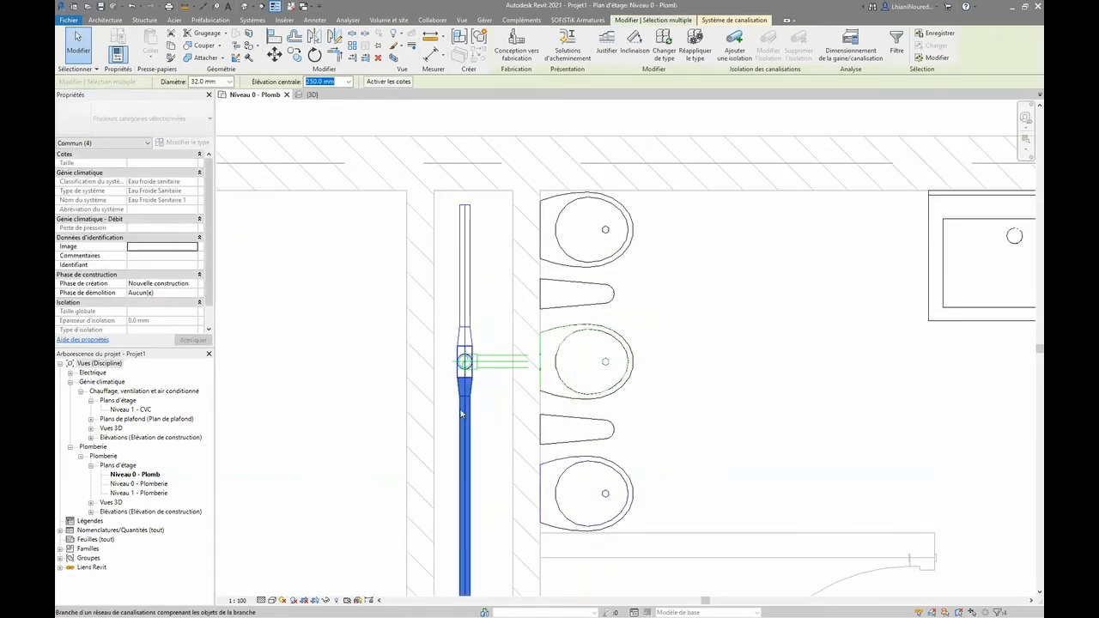
{"action": "left_click", "coordinate": [316, 308]}
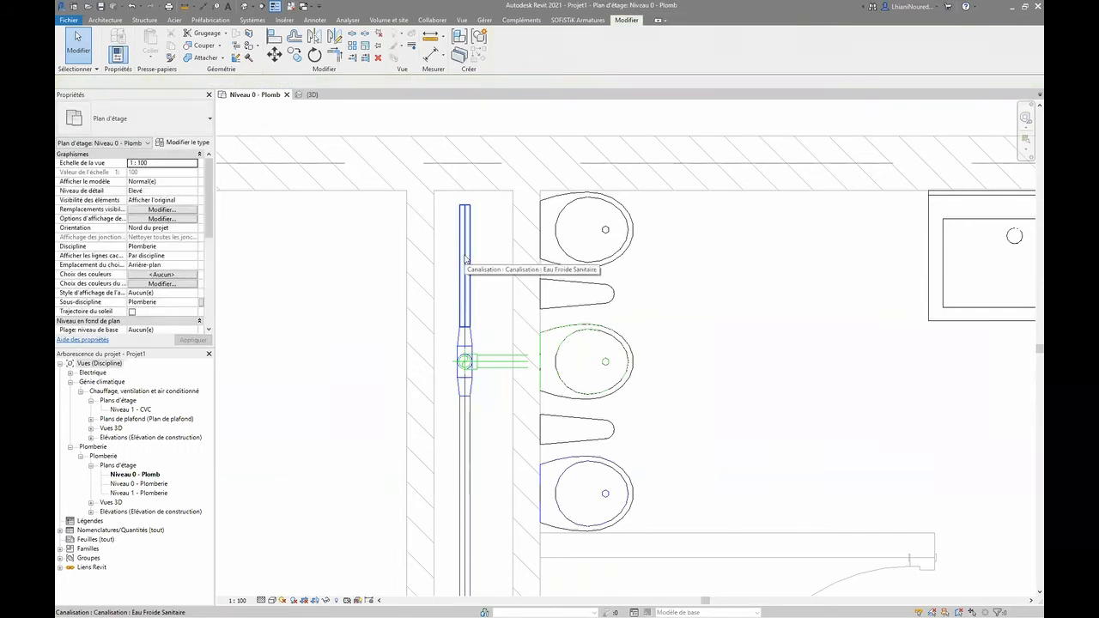
- Try to set a common system type for the whole connected pipe network, limiting the properties to Canalisation elements
{"action": "key", "text": "Tab"}
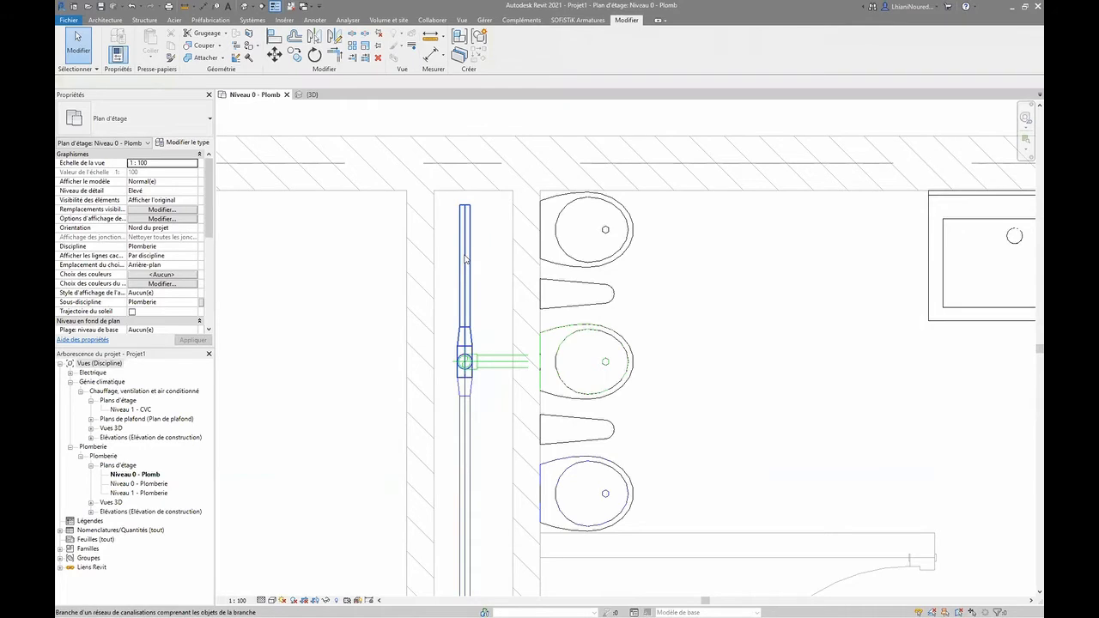
{"action": "left_click", "coordinate": [465, 259]}
{"action": "scroll", "coordinate": [491, 525], "scroll_direction": "down", "scroll_amount": 1}
{"action": "middle_click_drag", "start_coordinate": [514, 452], "coordinate": [544, 220]}
{"action": "middle_click_drag", "start_coordinate": [497, 280], "coordinate": [495, 417]}
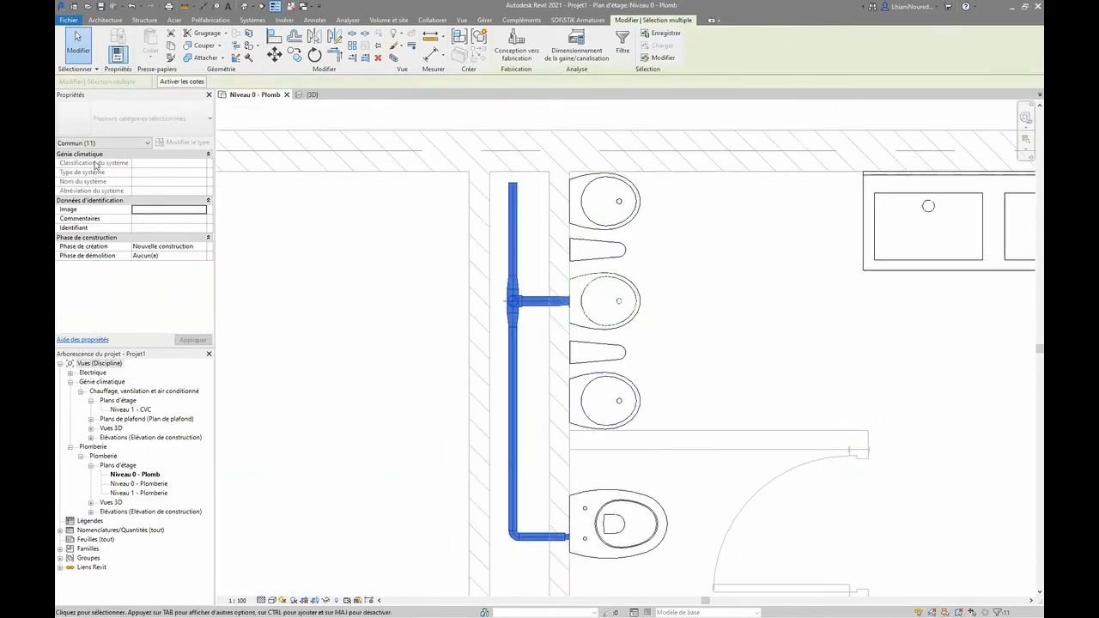
{"action": "left_click", "coordinate": [108, 144]}
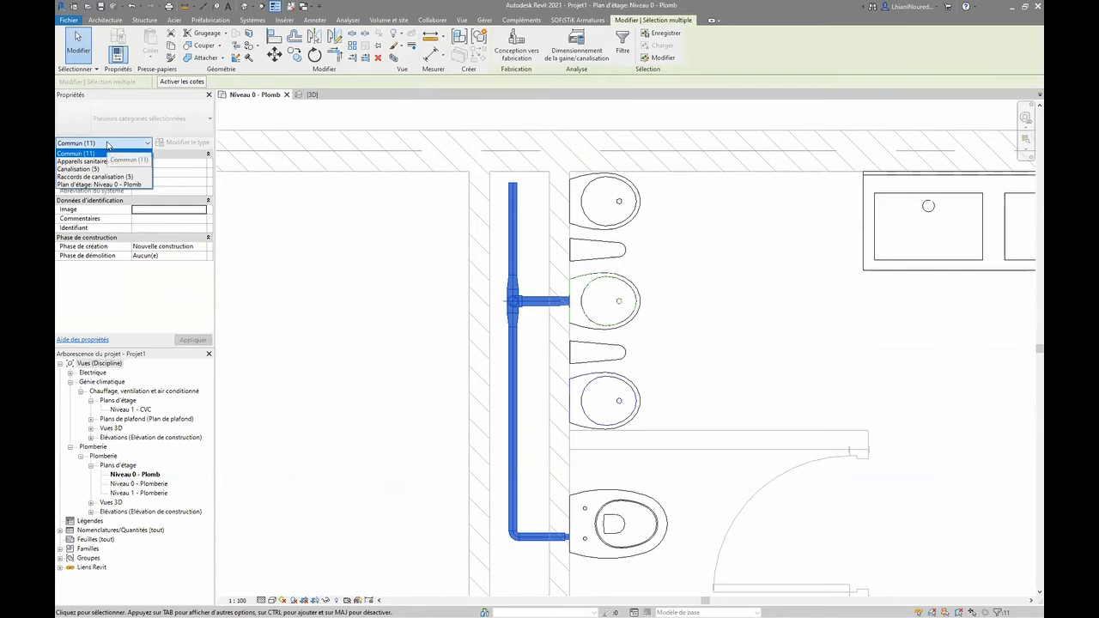
{"action": "left_click", "coordinate": [89, 169]}
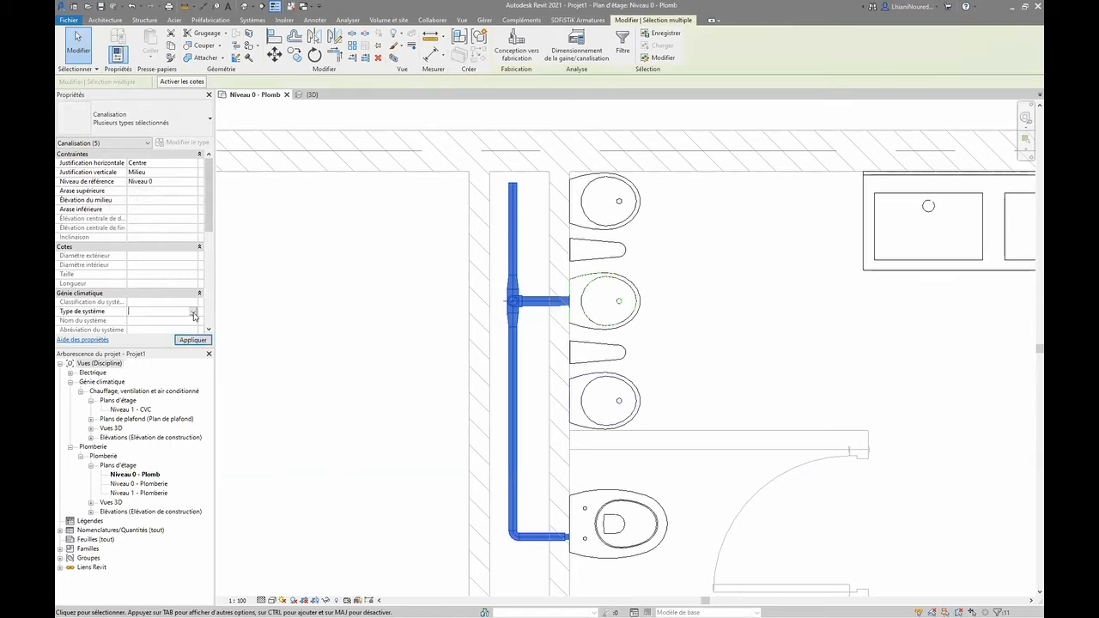
{"action": "left_click", "coordinate": [526, 331]}
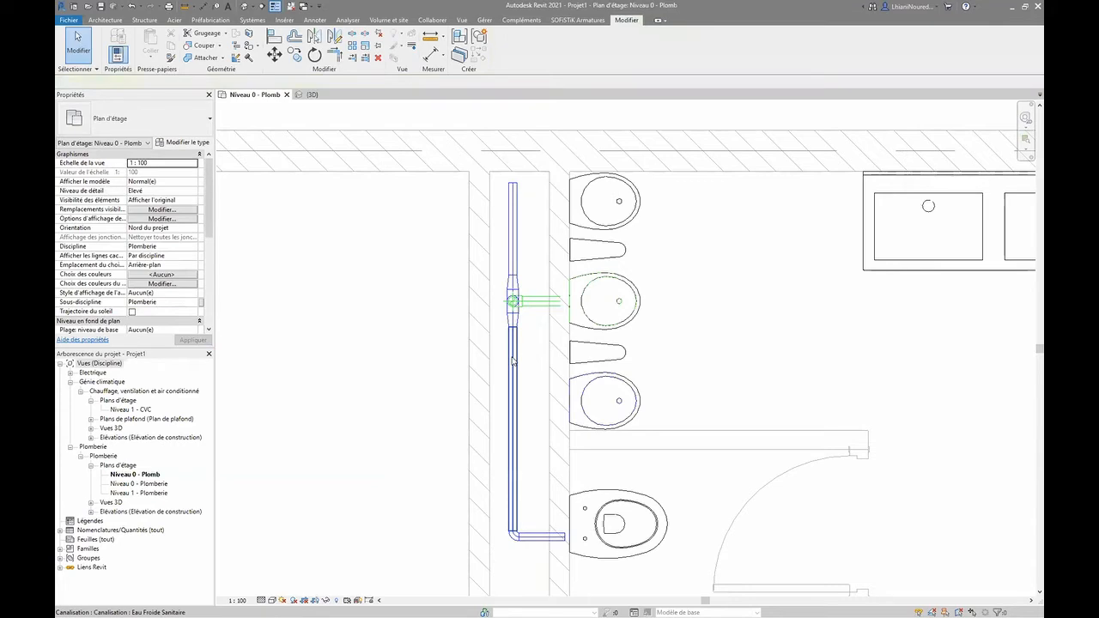
- Select the three cold water pipes of the main run and open the choices for their system type and pipe type
{"action": "left_click", "coordinate": [512, 360]}
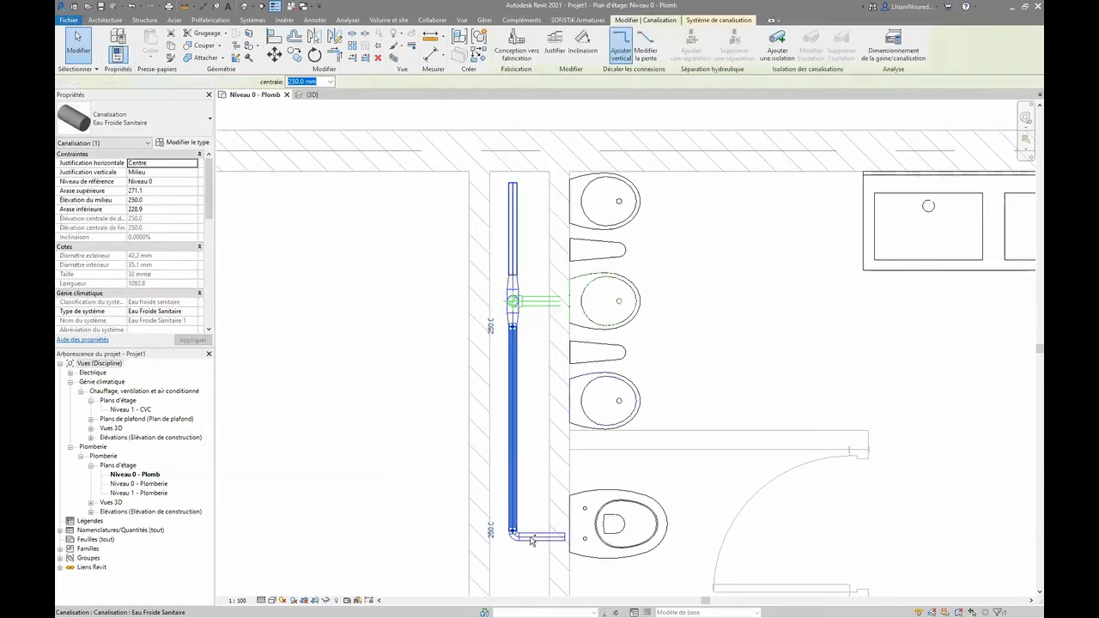
{"action": "left_click", "coordinate": [539, 537], "text": "ctrl"}
{"action": "left_click", "coordinate": [539, 538], "text": "ctrl"}
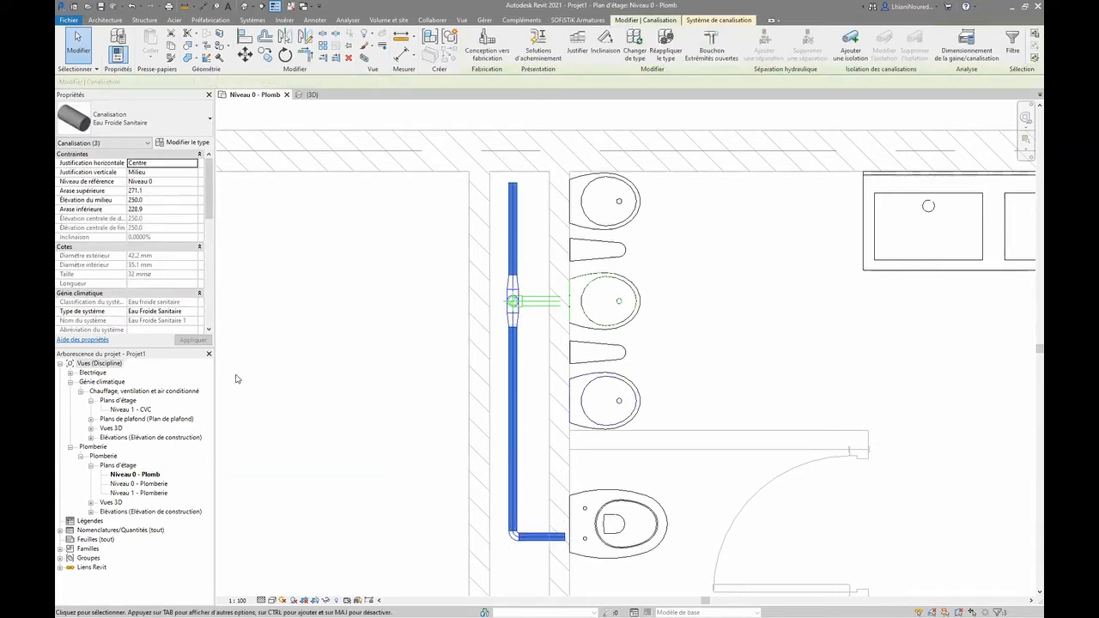
{"action": "left_click", "coordinate": [192, 313]}
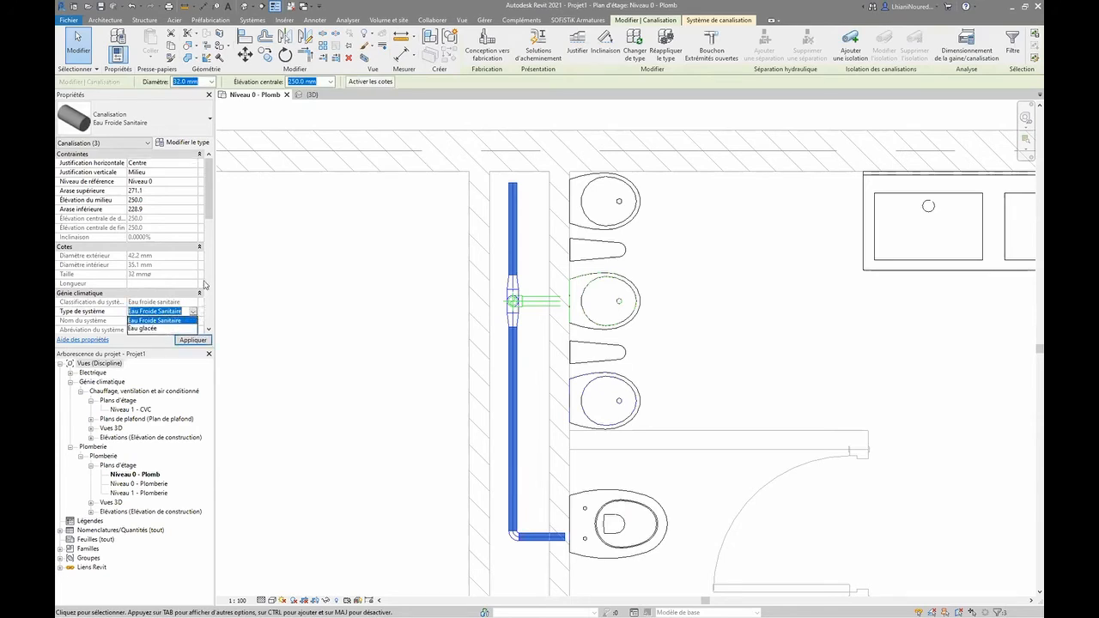
{"action": "left_click", "coordinate": [137, 121]}
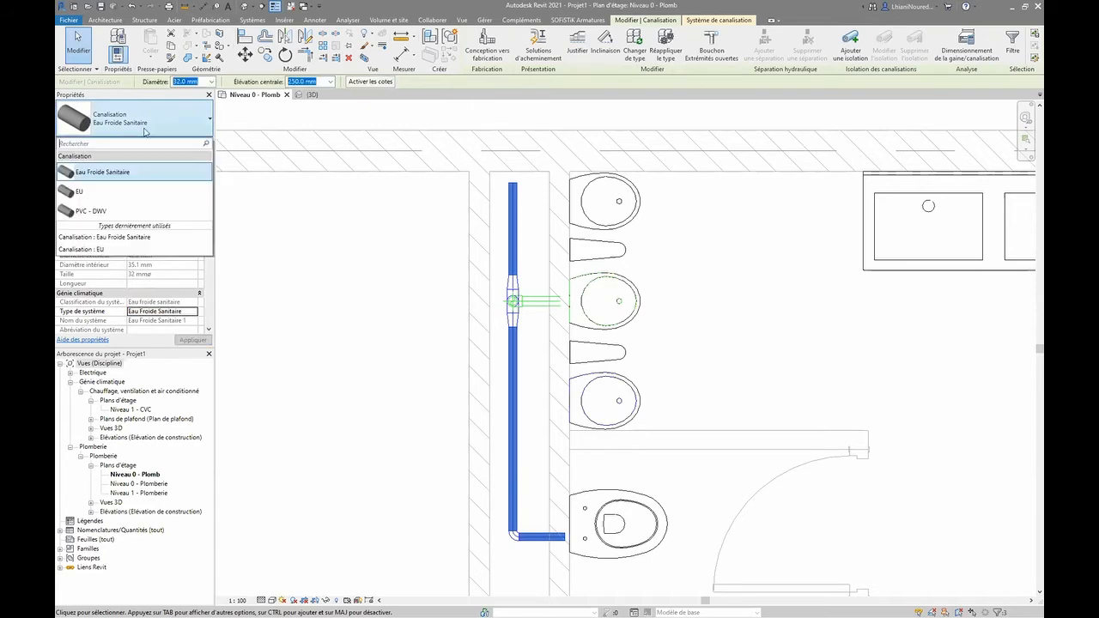
- Change the selected cold-water pipes to the EU pipe type
{"action": "left_click", "coordinate": [101, 194]}
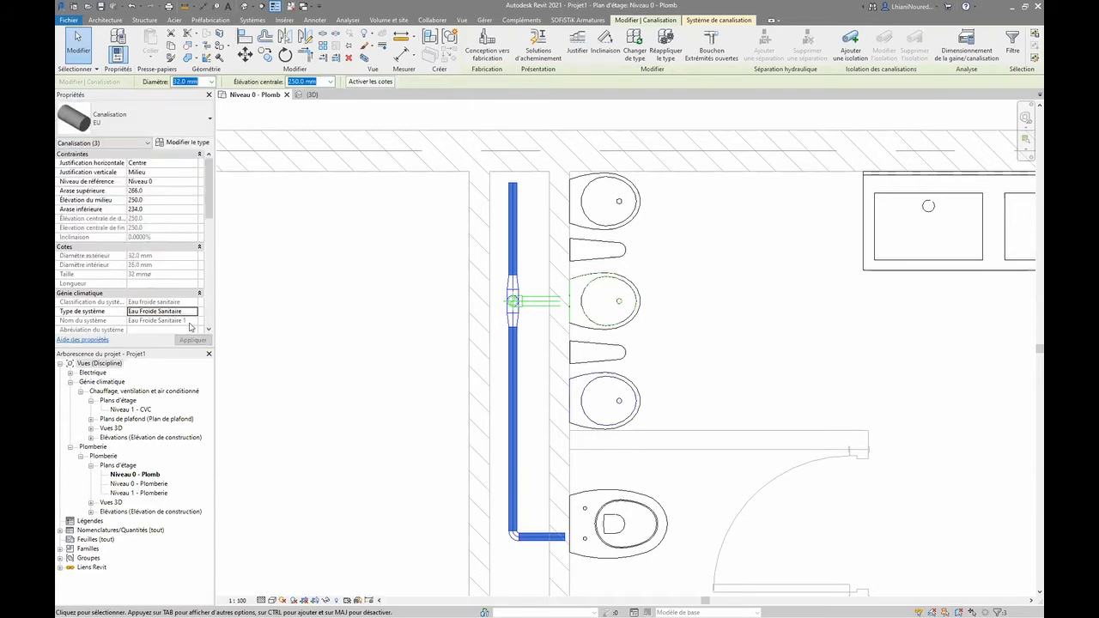
{"action": "scroll", "coordinate": [472, 429], "scroll_direction": "up", "scroll_amount": 4}
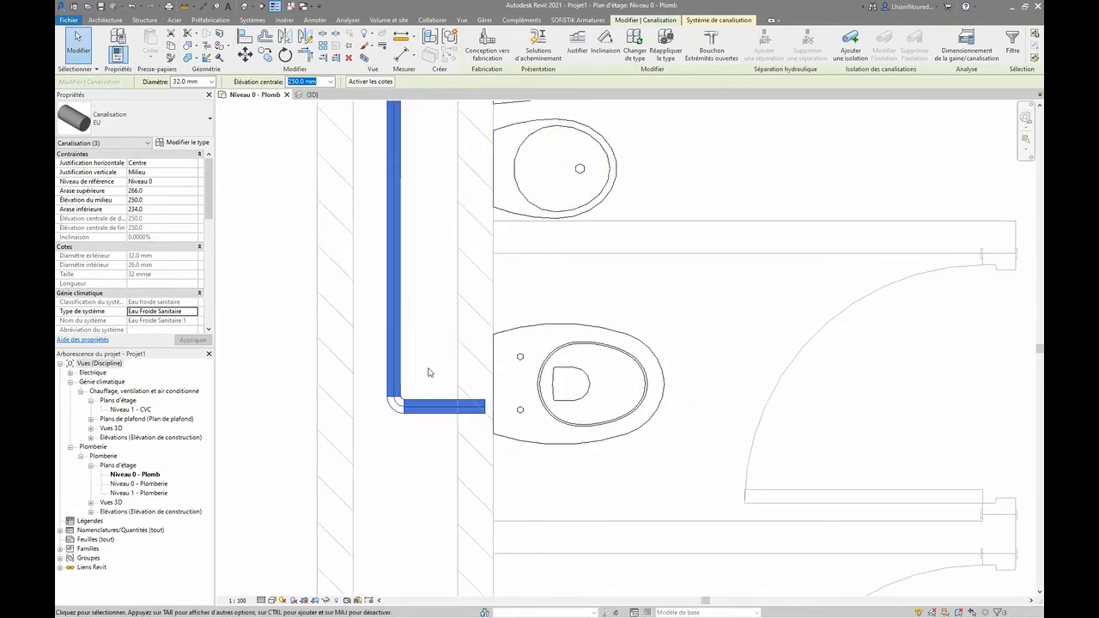
{"action": "scroll", "coordinate": [434, 378], "scroll_direction": "down", "scroll_amount": 4}
{"action": "left_click", "coordinate": [625, 338]}
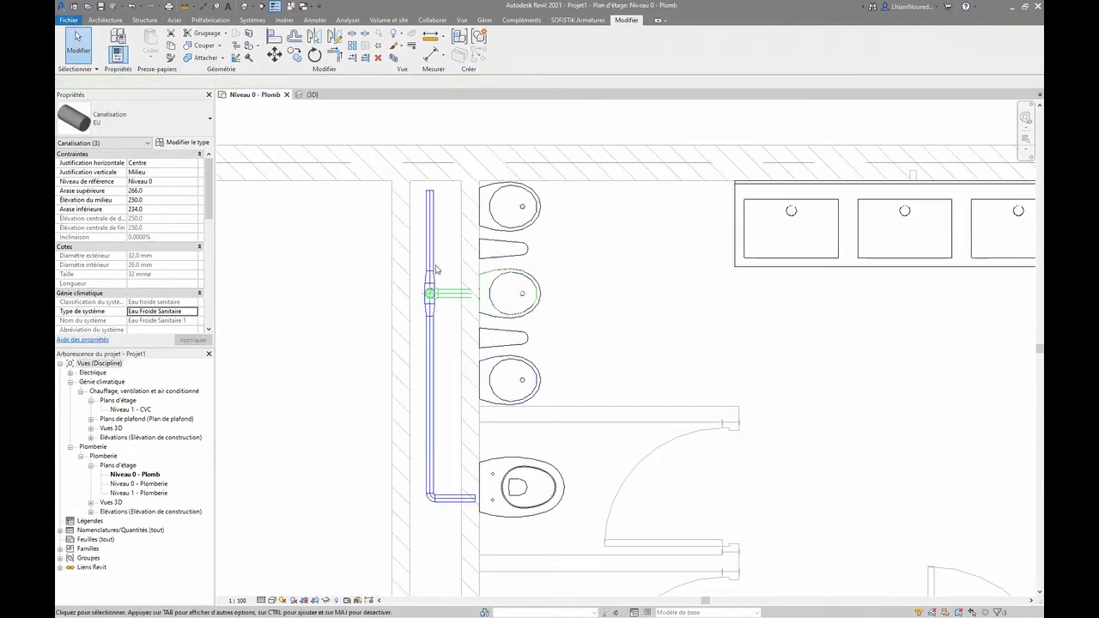
- Delete the vertical pipe run in the shaft with its fittings, along with the leftover branch to the middle urinal
{"action": "scroll", "coordinate": [426, 375], "scroll_direction": "down", "scroll_amount": 1}
{"action": "scroll", "coordinate": [433, 377], "scroll_direction": "down", "scroll_amount": 1}
{"action": "left_click_drag", "start_coordinate": [387, 169], "coordinate": [440, 483]}
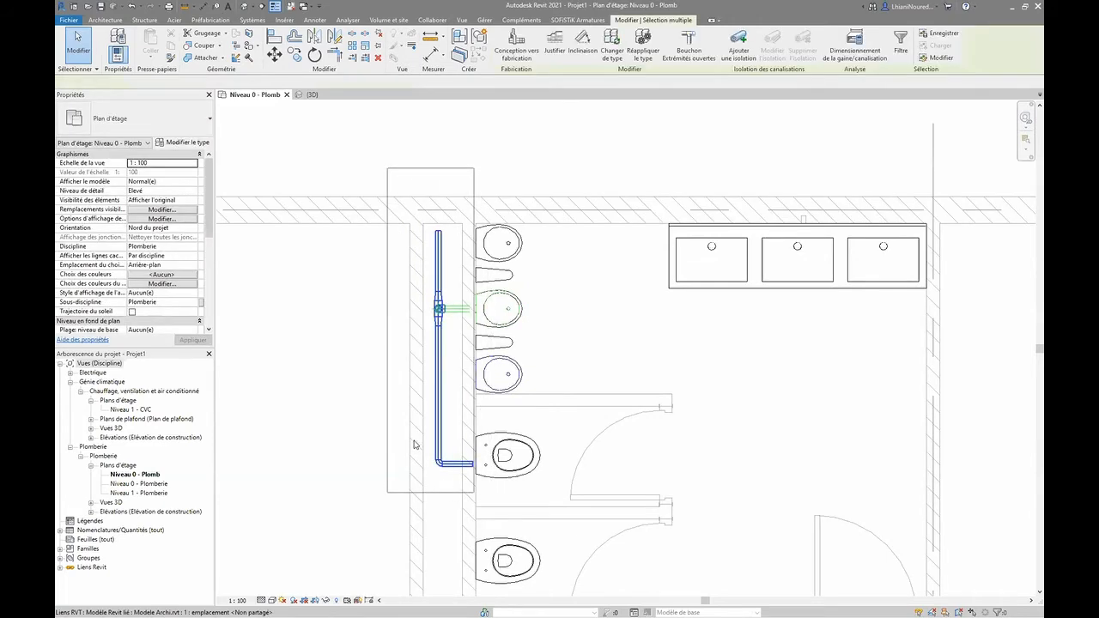
{"action": "key", "text": "Delete"}
{"action": "left_click_drag", "start_coordinate": [440, 322], "coordinate": [441, 322]}
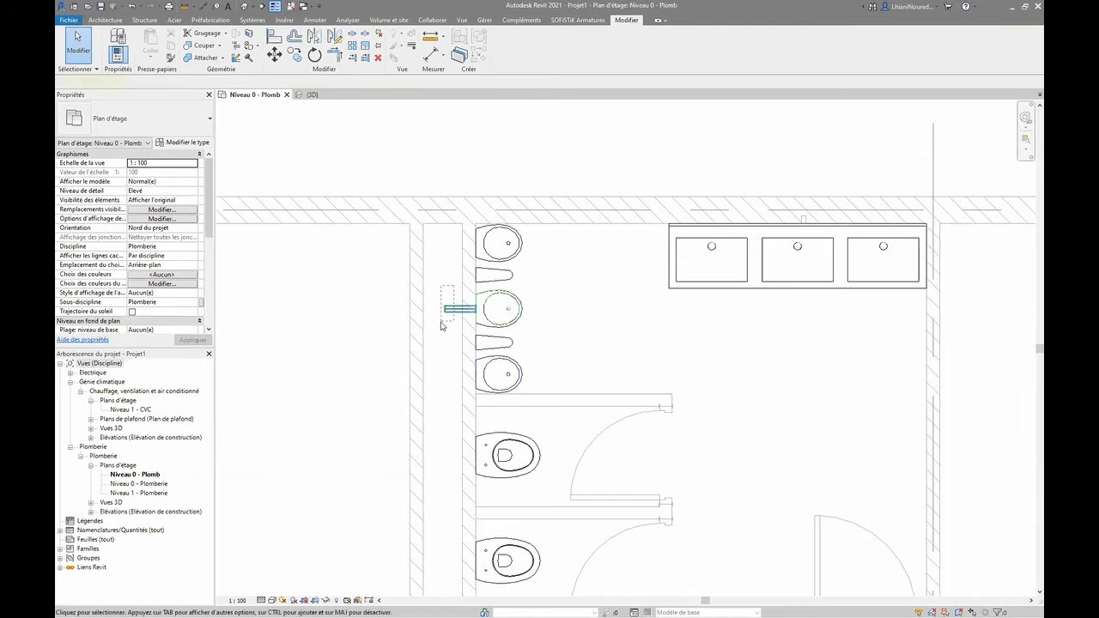
{"action": "key", "text": "Delete"}
- Draw a 32 mm EU waste pipe at 250 mm elevation from the toilet's sanitary connector into the shaft and along it past the urinals
{"action": "scroll", "coordinate": [441, 299], "scroll_direction": "up", "scroll_amount": 1}
{"action": "scroll", "coordinate": [474, 432], "scroll_direction": "up", "scroll_amount": 3}
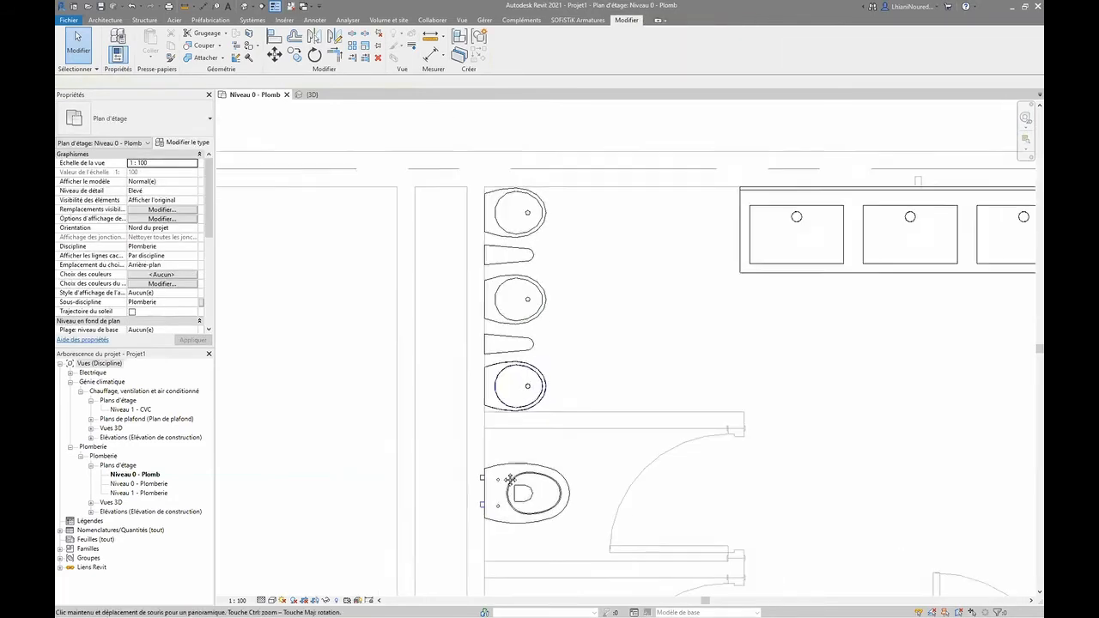
{"action": "left_click", "coordinate": [486, 487]}
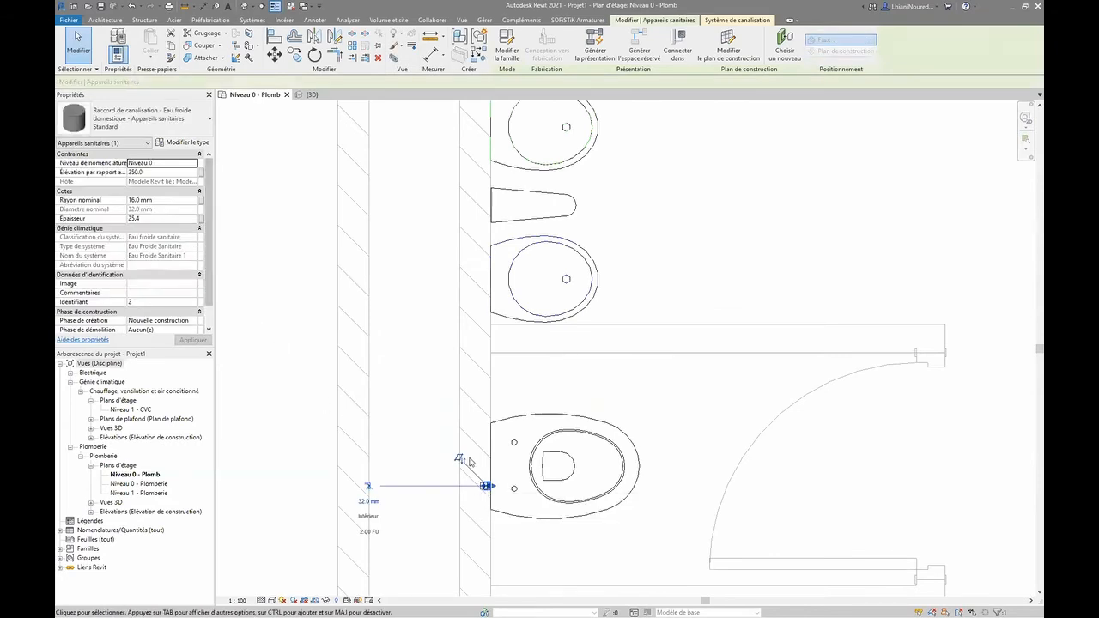
{"action": "key", "text": "Escape"}
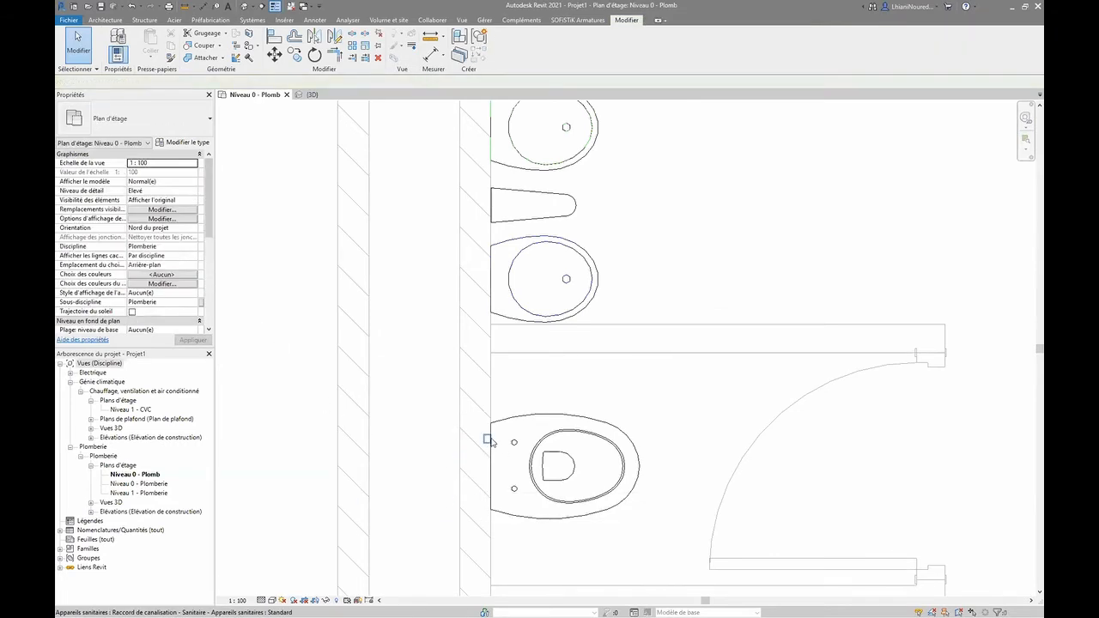
{"action": "left_click", "coordinate": [491, 441]}
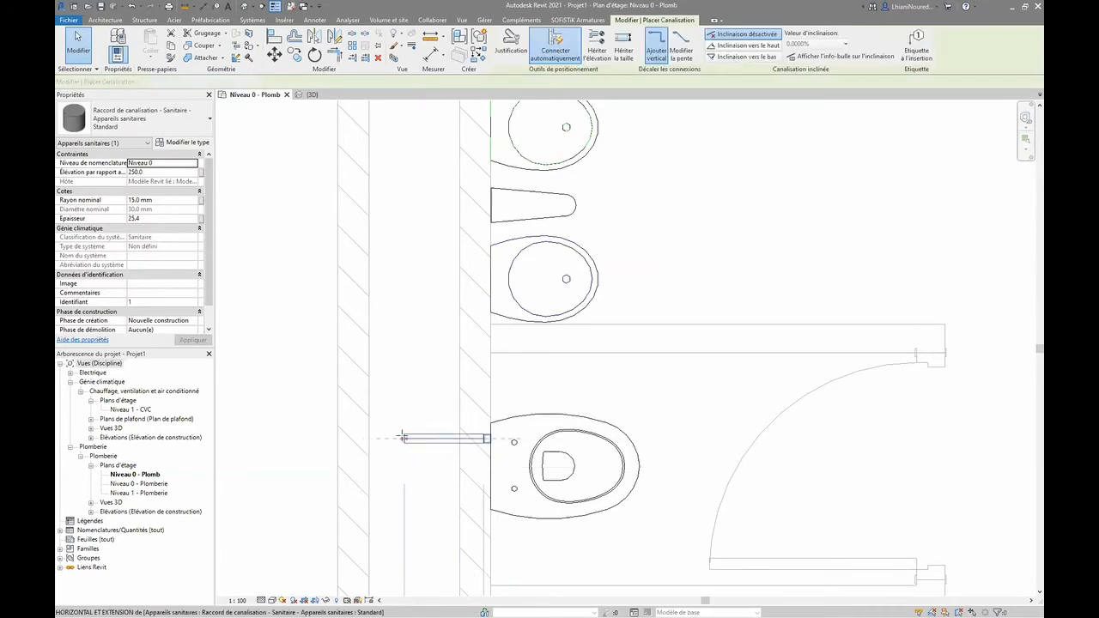
{"action": "left_click", "coordinate": [403, 440]}
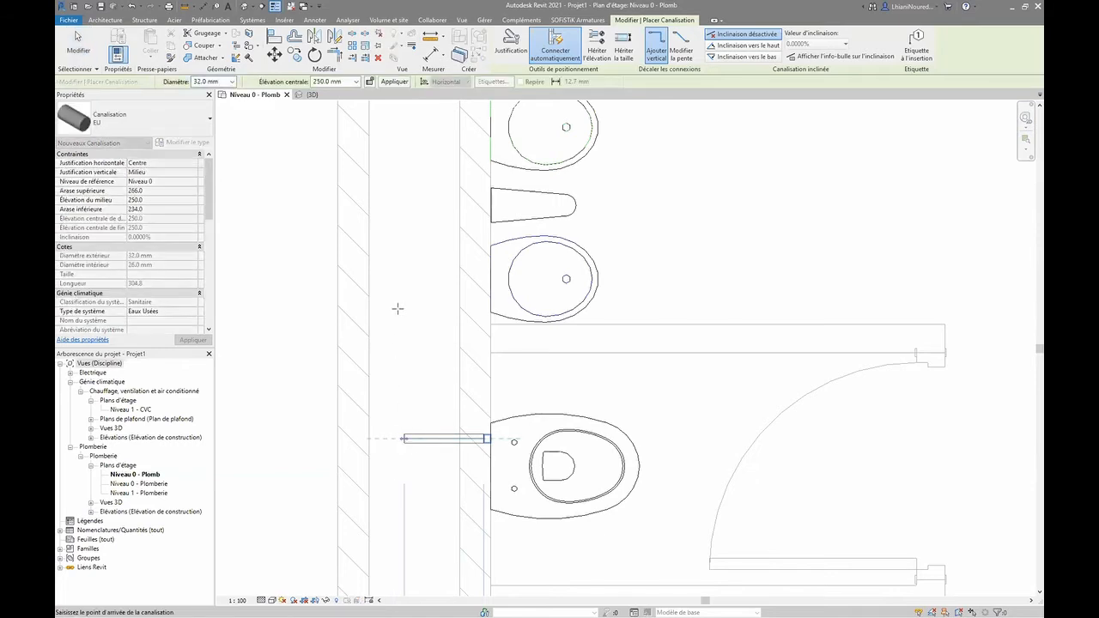
{"action": "scroll", "coordinate": [415, 365], "scroll_direction": "down", "scroll_amount": 3}
{"action": "scroll", "coordinate": [417, 440], "scroll_direction": "up", "scroll_amount": 2}
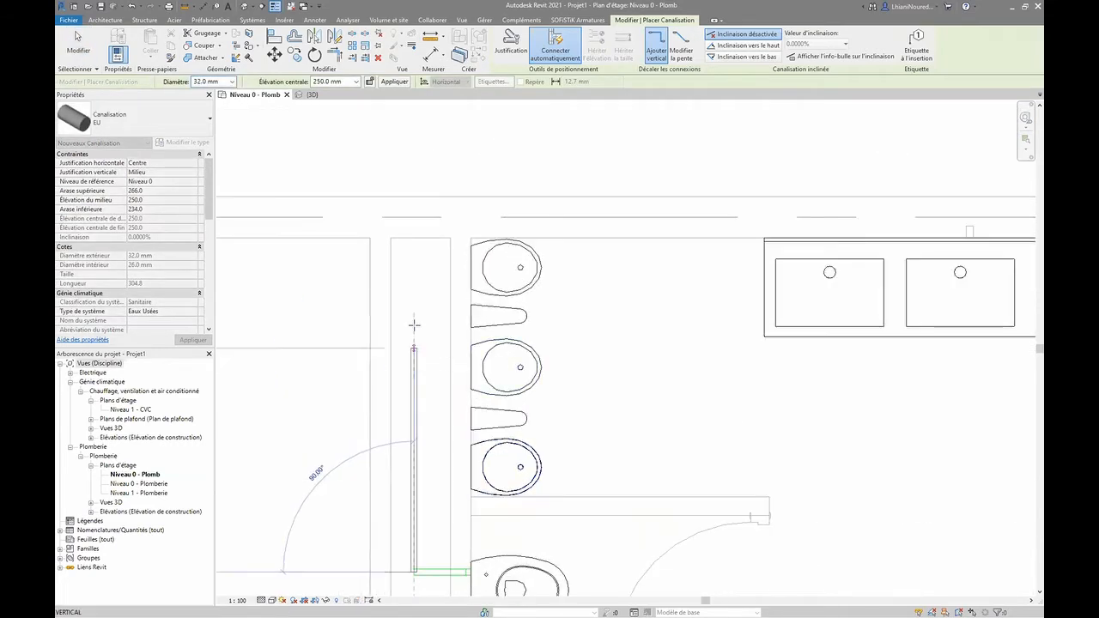
{"action": "left_click", "coordinate": [414, 248]}
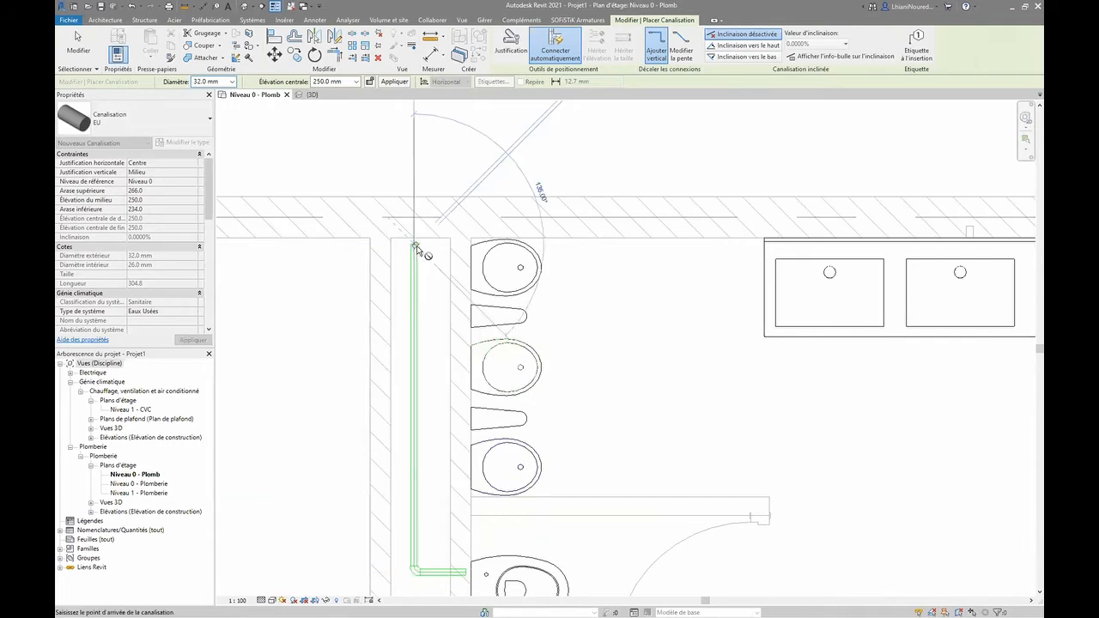
{"action": "key", "text": "Escape"}
{"action": "scroll", "coordinate": [467, 461], "scroll_direction": "up", "scroll_amount": 2}
{"action": "key", "text": "Escape"}
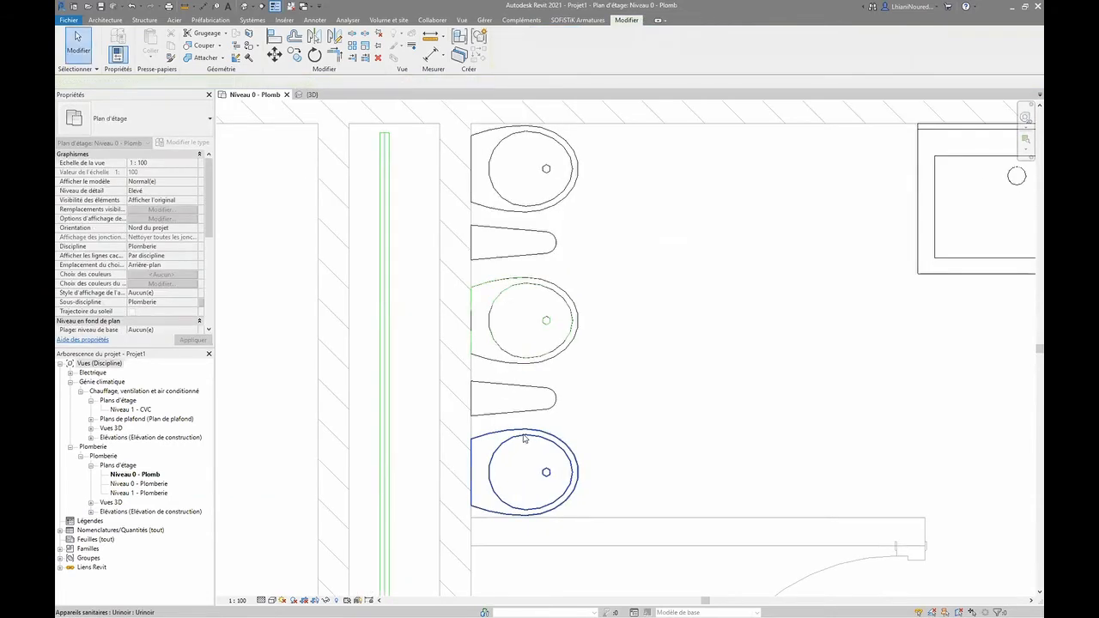
- Connect the urinal nearest the toilet to the shaft's waste pipe with a 50 mm EU pipe, and check the connection in 3D
{"action": "left_click", "coordinate": [516, 440]}
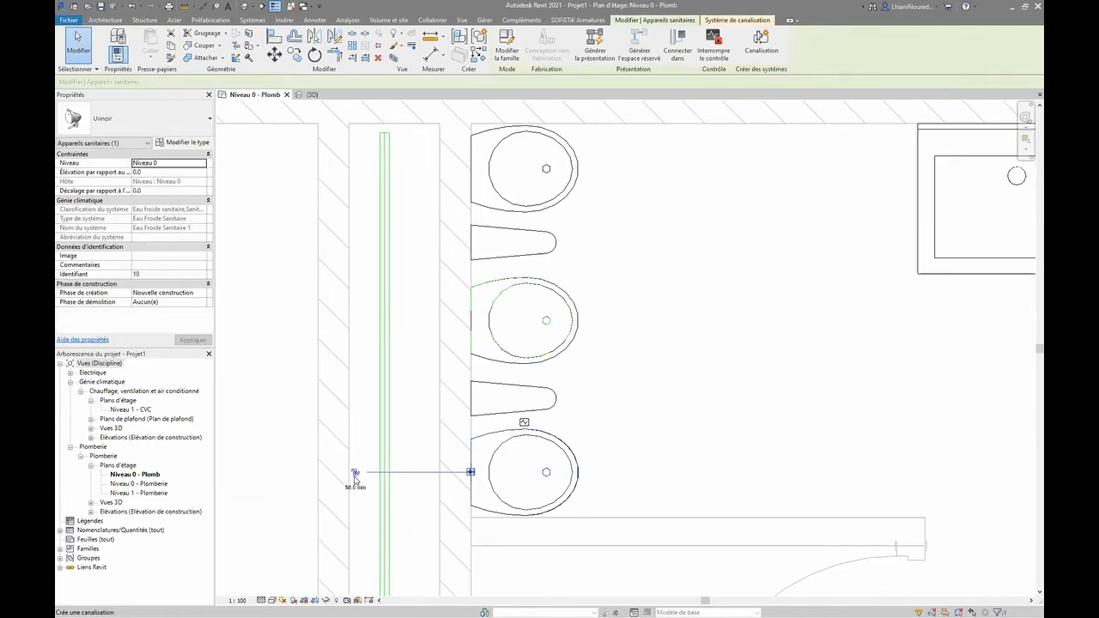
{"action": "left_click", "coordinate": [354, 472]}
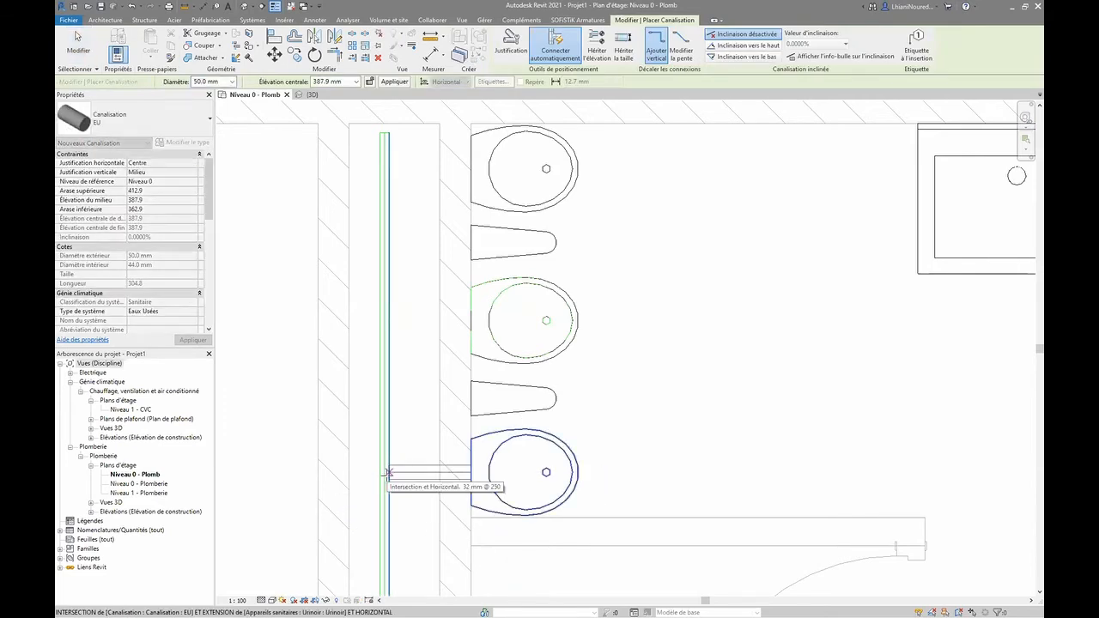
{"action": "left_click", "coordinate": [383, 473]}
{"action": "key", "text": "Escape"}
{"action": "key", "text": "Escape"}
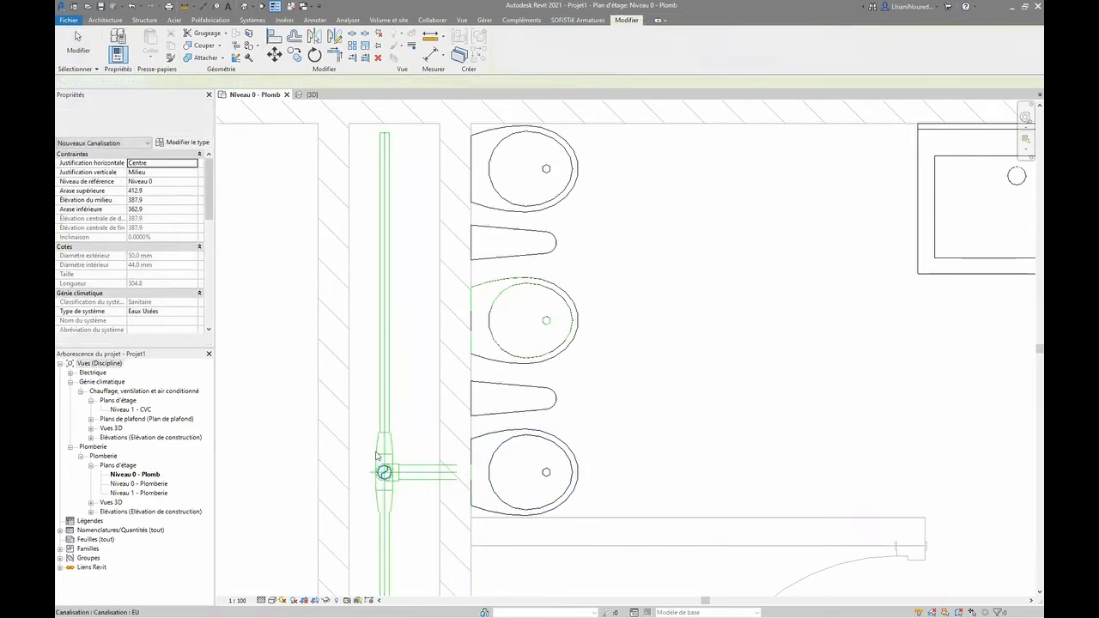
{"action": "scroll", "coordinate": [419, 351], "scroll_direction": "down", "scroll_amount": 1}
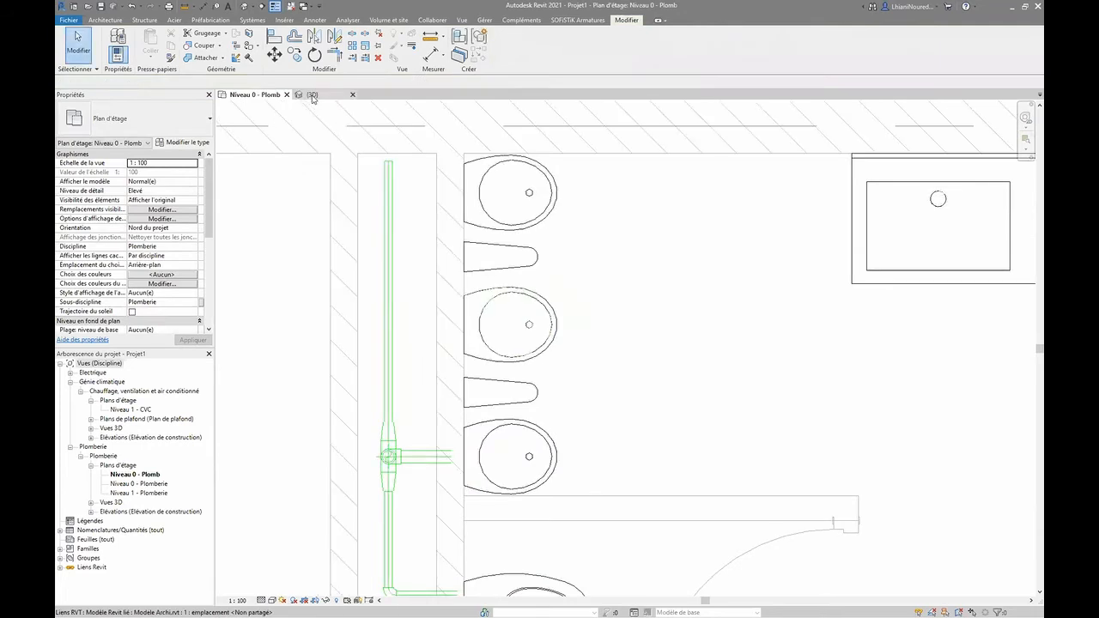
{"action": "left_click", "coordinate": [313, 95]}
{"action": "middle_click_drag", "start_coordinate": [595, 281], "coordinate": [578, 241]}
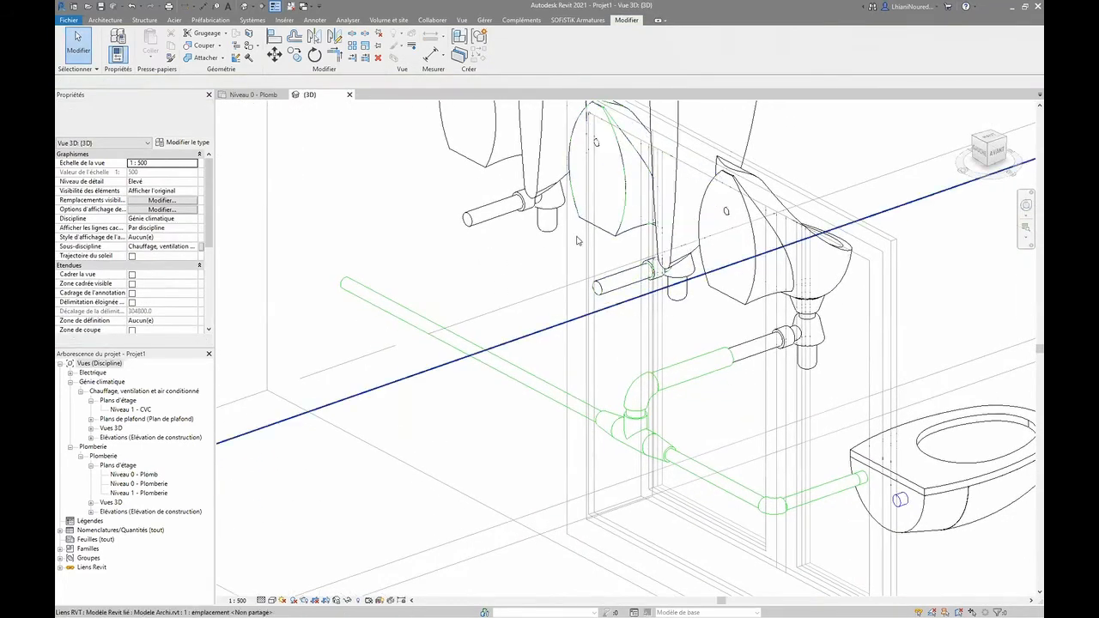
- In the Niveau 0 - Plomb plan, connect the middle urinal to the waste pipe with a 50 mm EU pipe, and inspect the branch in 3D
{"action": "left_click", "coordinate": [257, 94]}
{"action": "scroll", "coordinate": [527, 388], "scroll_direction": "up", "scroll_amount": 5}
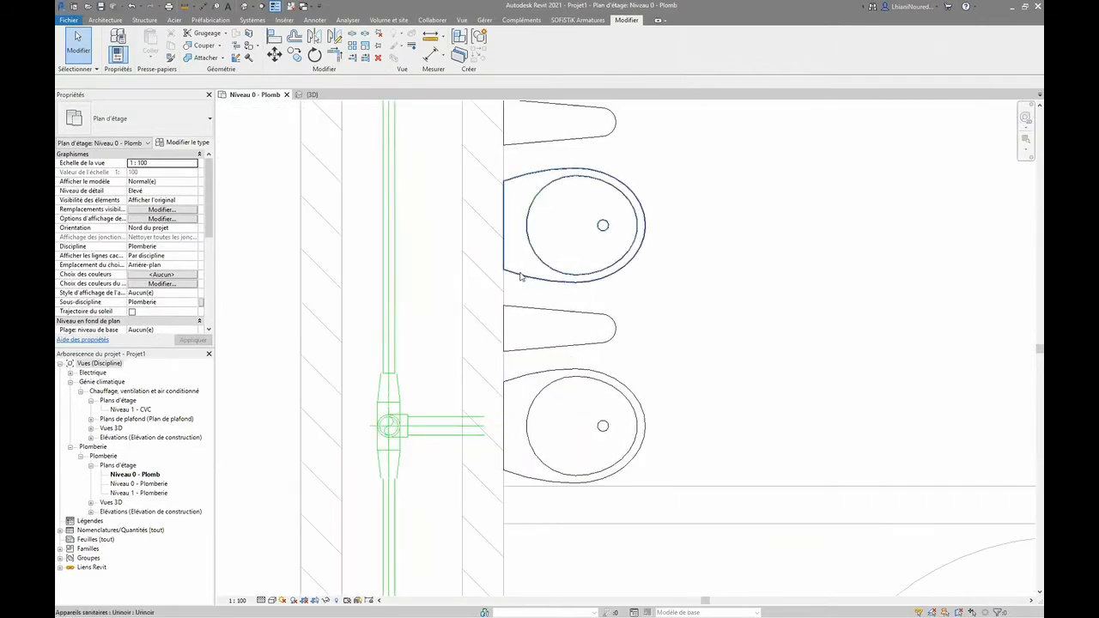
{"action": "middle_click_drag", "start_coordinate": [520, 276], "coordinate": [547, 426]}
{"action": "left_click", "coordinate": [562, 357]}
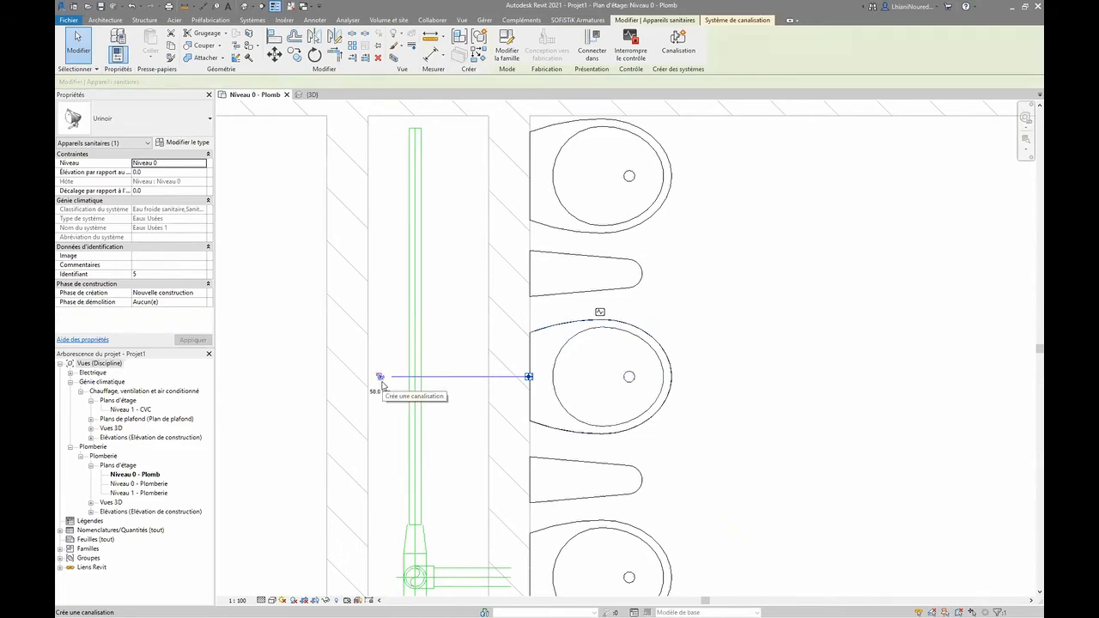
{"action": "left_click", "coordinate": [529, 376]}
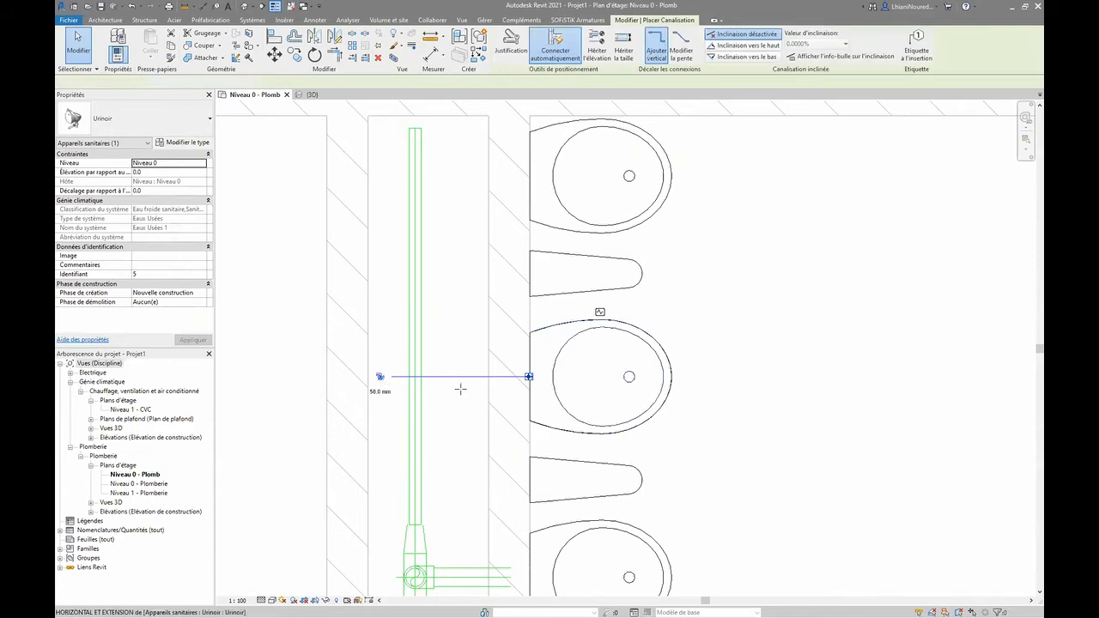
{"action": "left_click", "coordinate": [414, 376]}
{"action": "key", "text": "Escape"}
{"action": "key", "text": "Escape"}
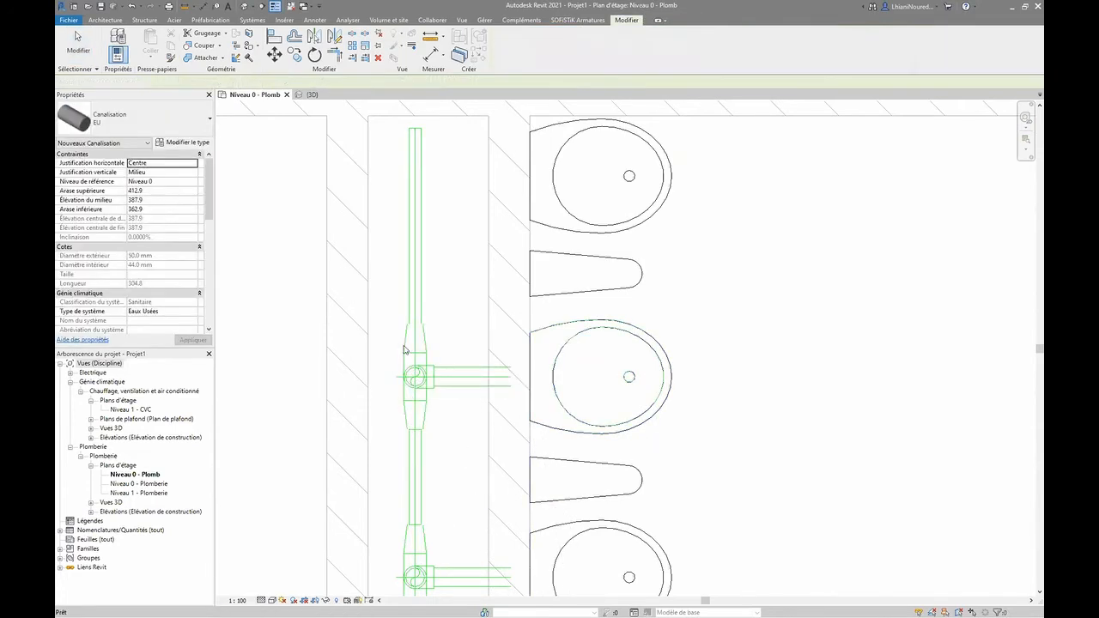
{"action": "left_click", "coordinate": [311, 95]}
{"action": "scroll", "coordinate": [553, 448], "scroll_direction": "down", "scroll_amount": 3}
{"action": "middle_click_drag", "start_coordinate": [562, 461], "coordinate": [529, 503]}
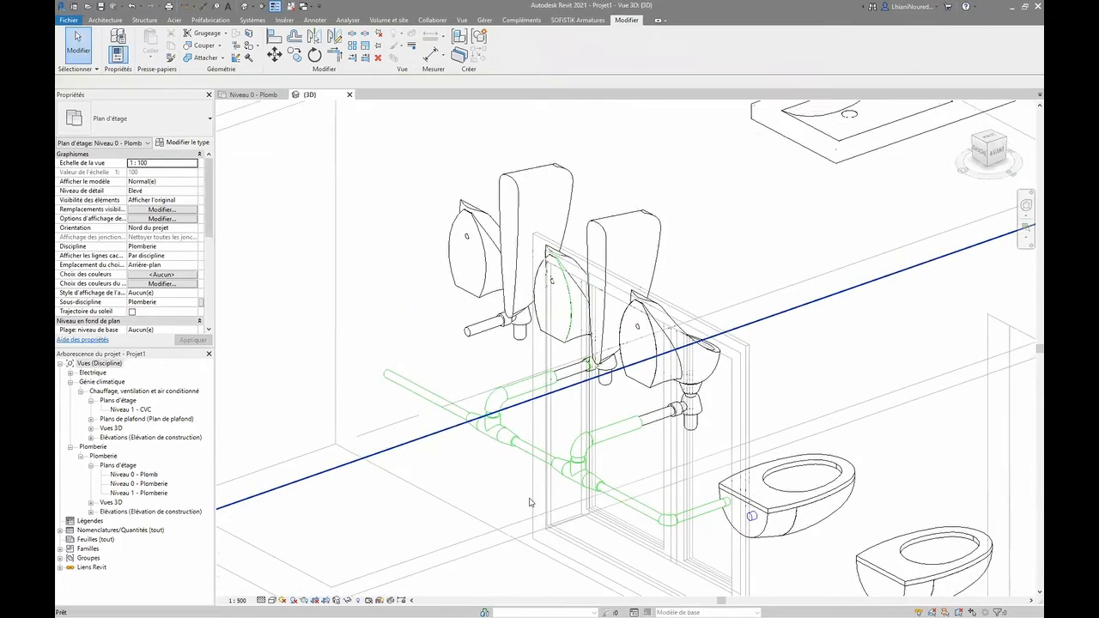
{"action": "scroll", "coordinate": [441, 414], "scroll_direction": "up", "scroll_amount": 2}
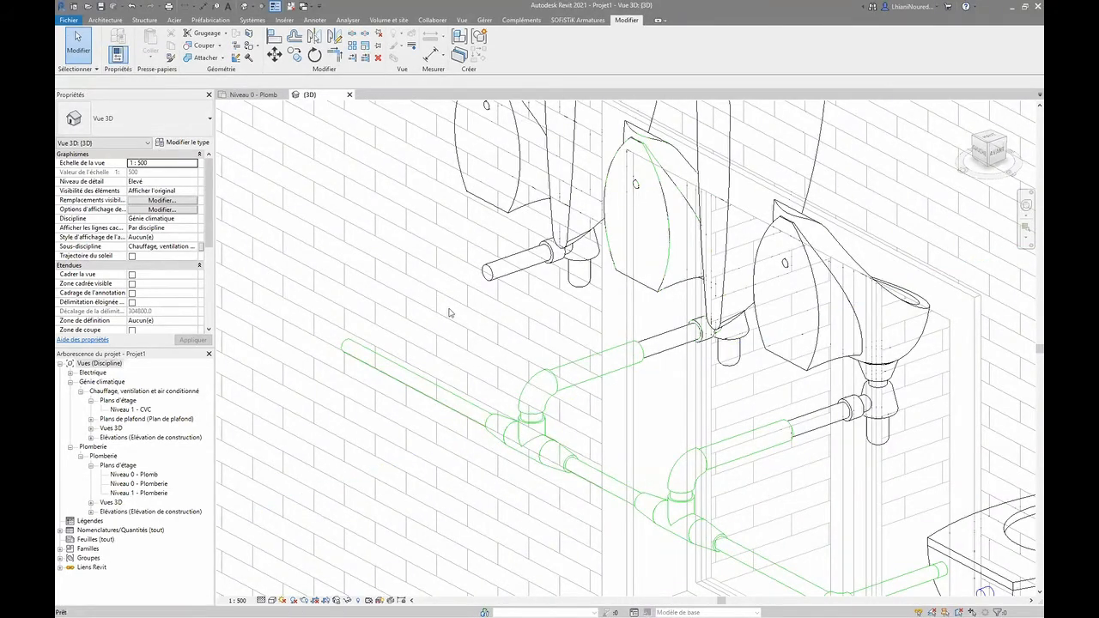
{"action": "scroll", "coordinate": [512, 424], "scroll_direction": "down", "scroll_amount": 5}
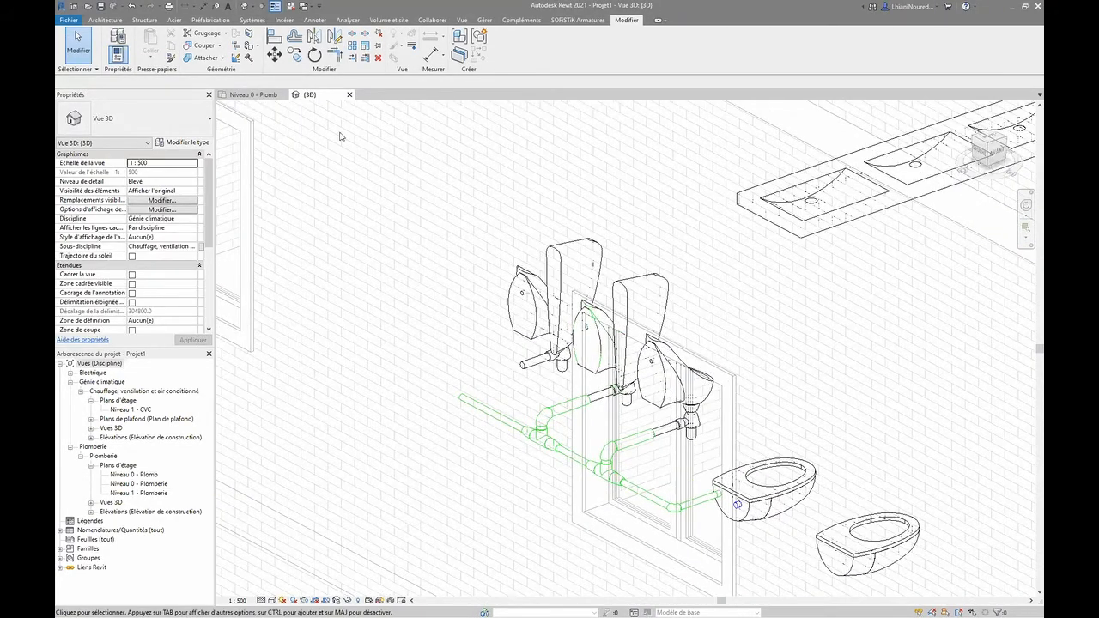
- Try to connect the urinal farthest from the toilet to the waste pipe in the Niveau 0 - Plomb plan with a 50 mm EU pipe
{"action": "left_click", "coordinate": [253, 95]}
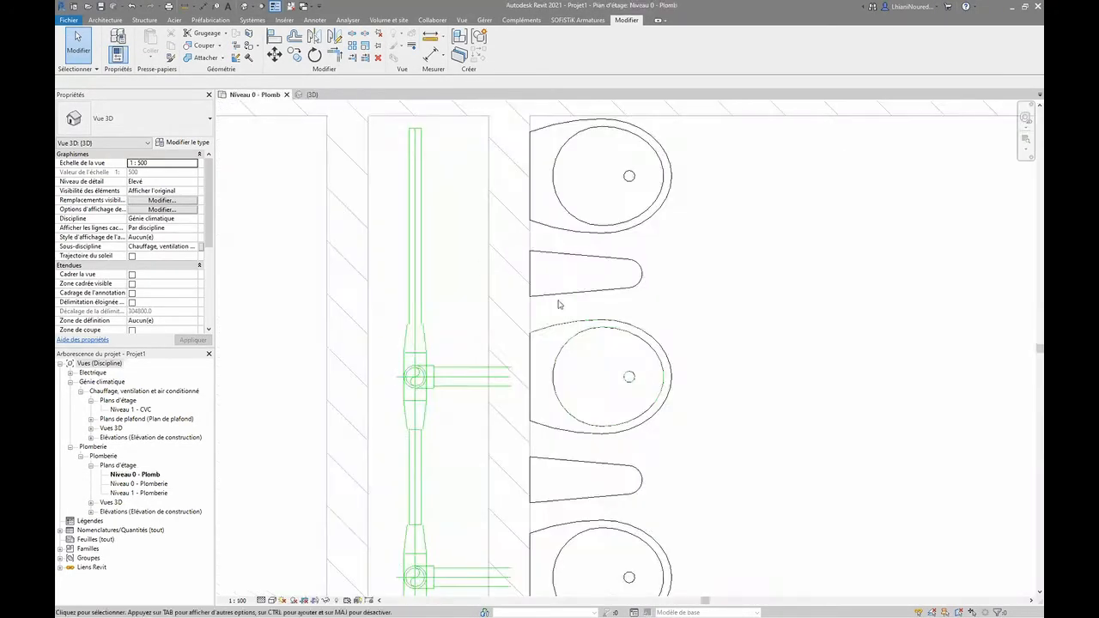
{"action": "left_click", "coordinate": [555, 352]}
{"action": "left_click", "coordinate": [531, 344]}
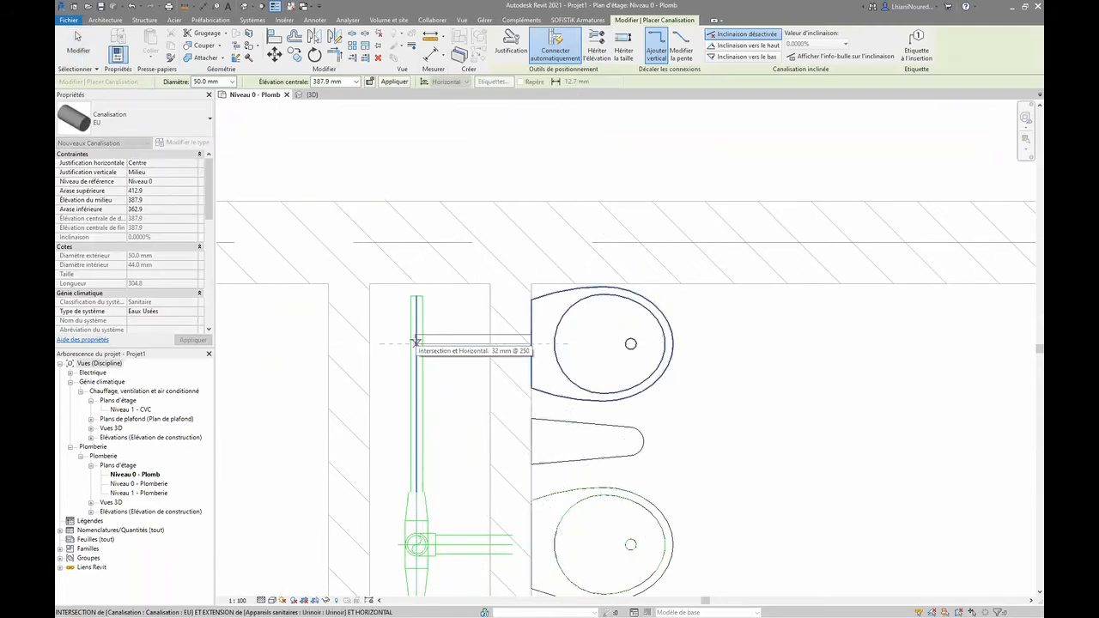
{"action": "left_click", "coordinate": [415, 343]}
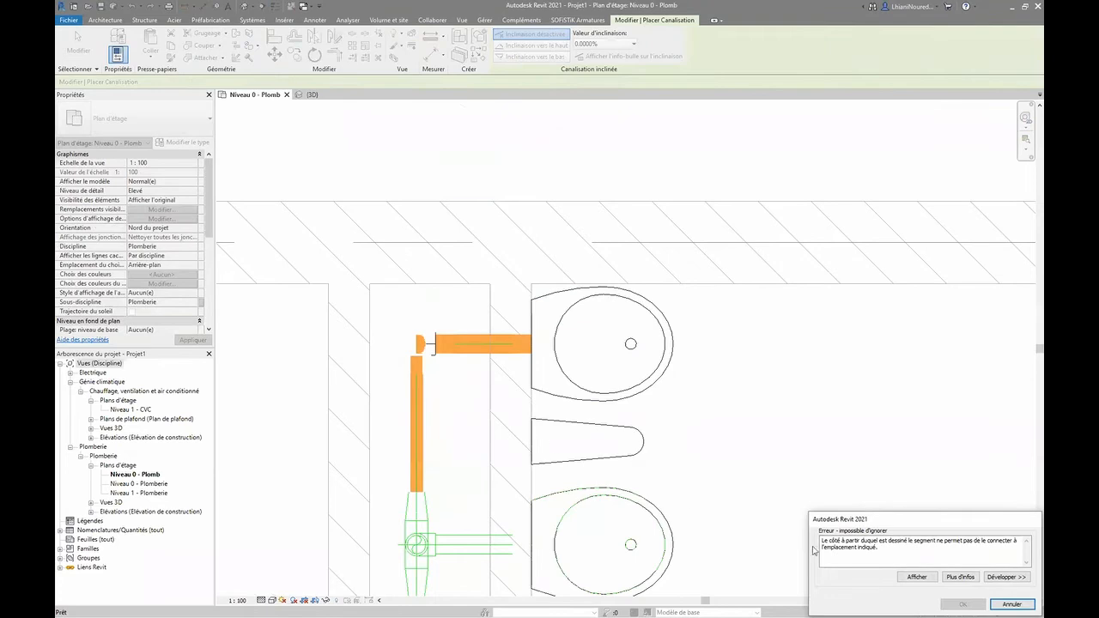
{"action": "left_click", "coordinate": [991, 604]}
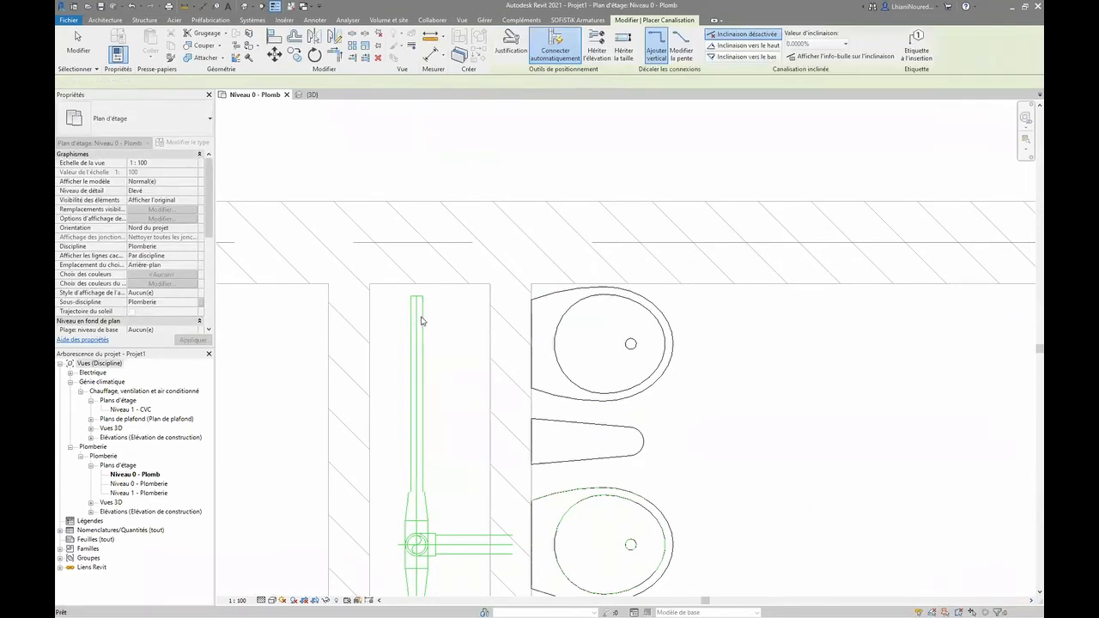
{"action": "key", "text": "Escape"}
- Stretch the free end of the last waste pipe segment past the shaft's end wall, to a length of about 820 mm
{"action": "left_click", "coordinate": [420, 323]}
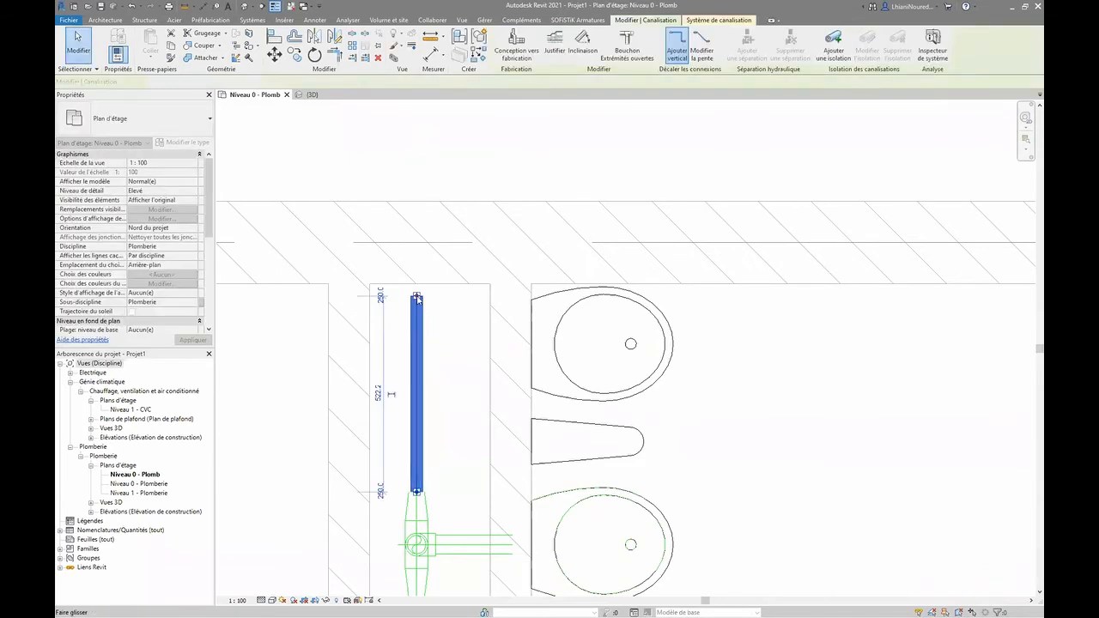
{"action": "left_click_drag", "start_coordinate": [417, 297], "coordinate": [417, 227]}
{"action": "left_click", "coordinate": [415, 184]}
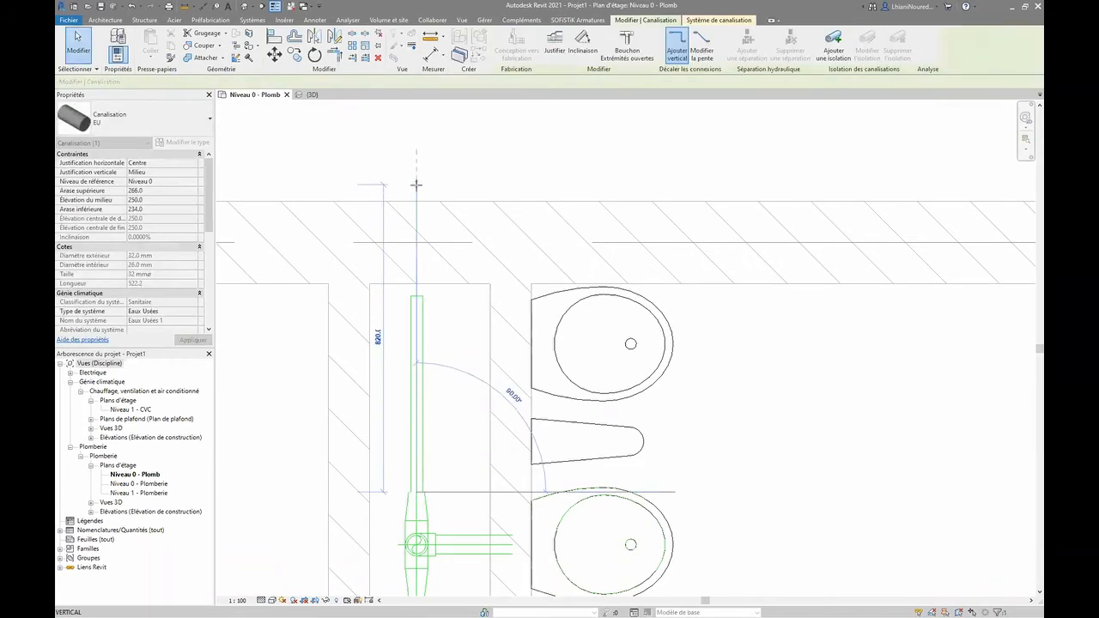
{"action": "key", "text": "Escape"}
{"action": "key", "text": "Escape"}
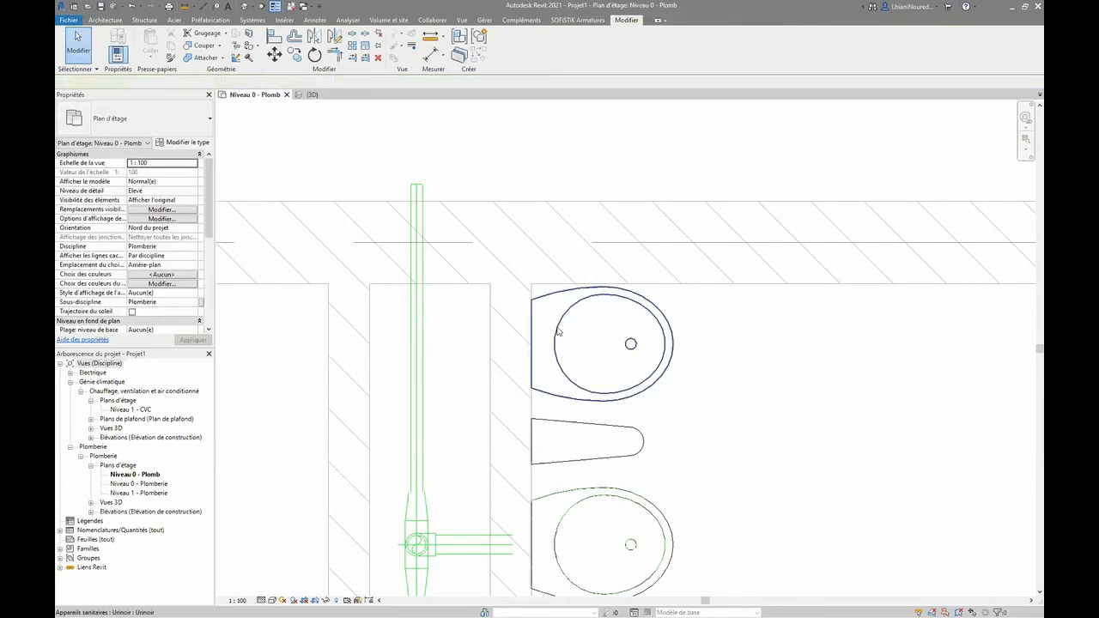
- Connect the urinal farthest from the toilet to the extended waste pipe with a 50 mm EU pipe, and show the result in 3D
{"action": "left_click", "coordinate": [556, 329]}
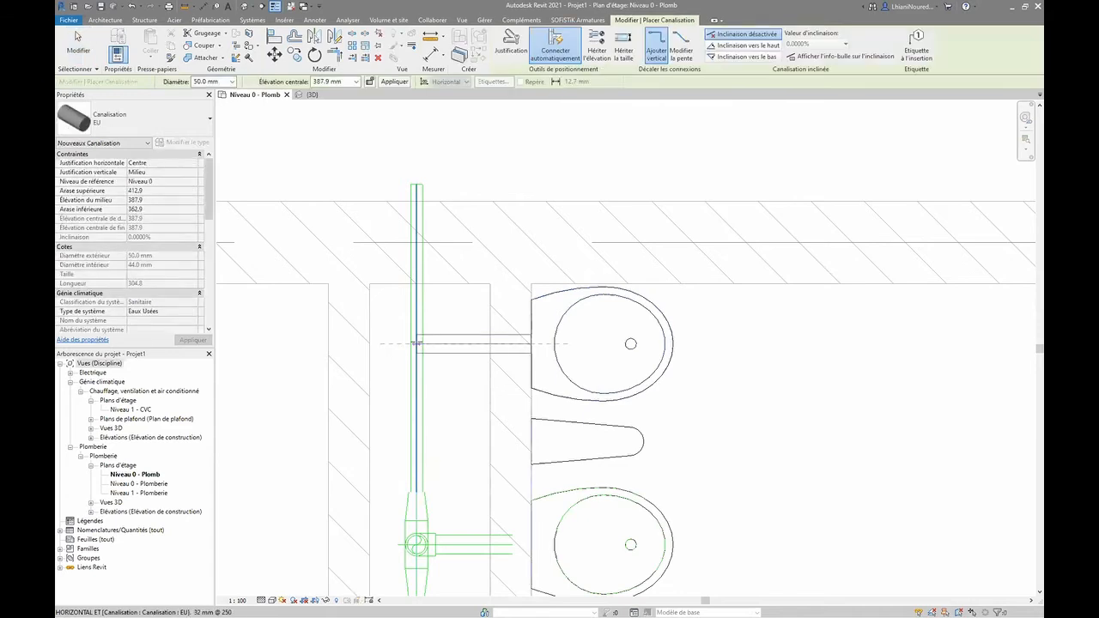
{"action": "left_click", "coordinate": [418, 344]}
{"action": "key", "text": "Escape"}
{"action": "key", "text": "Escape"}
{"action": "key", "text": "Escape"}
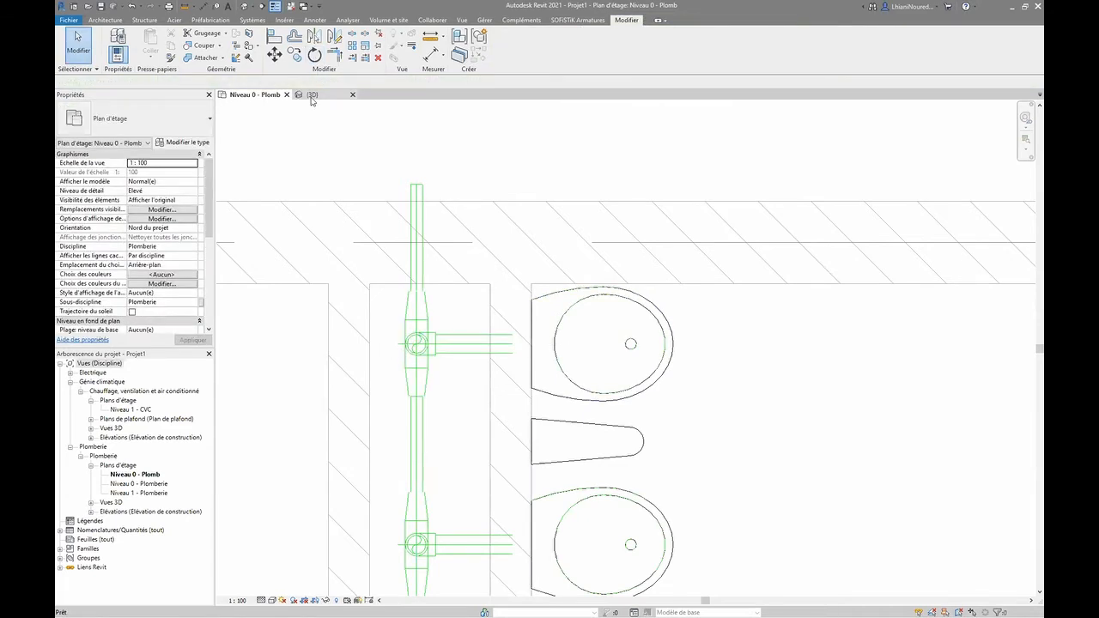
{"action": "left_click", "coordinate": [309, 94]}
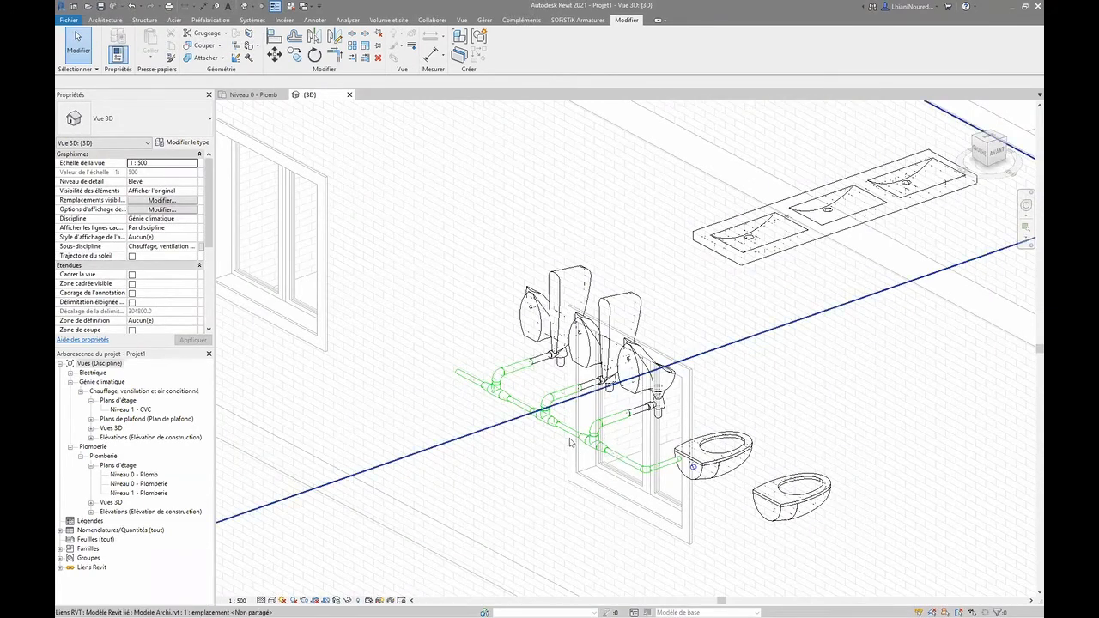
- Select the whole waste pipe network in the Niveau 0 - Plomb plan and examine its Eaux Usées system properties
{"action": "scroll", "coordinate": [549, 431], "scroll_direction": "up", "scroll_amount": 4}
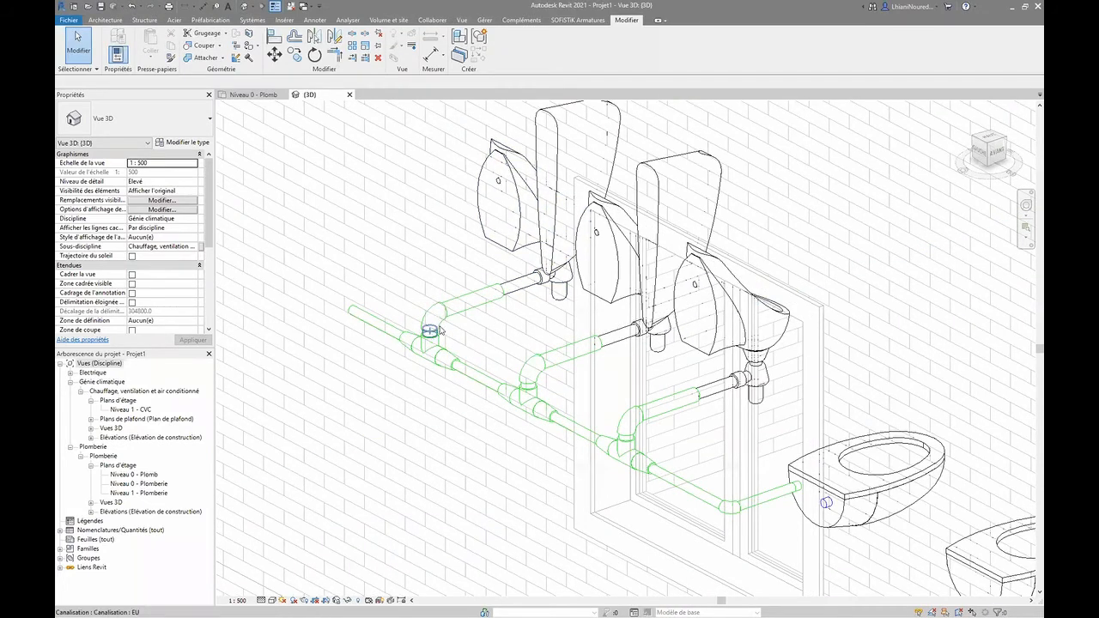
{"action": "left_click", "coordinate": [260, 96]}
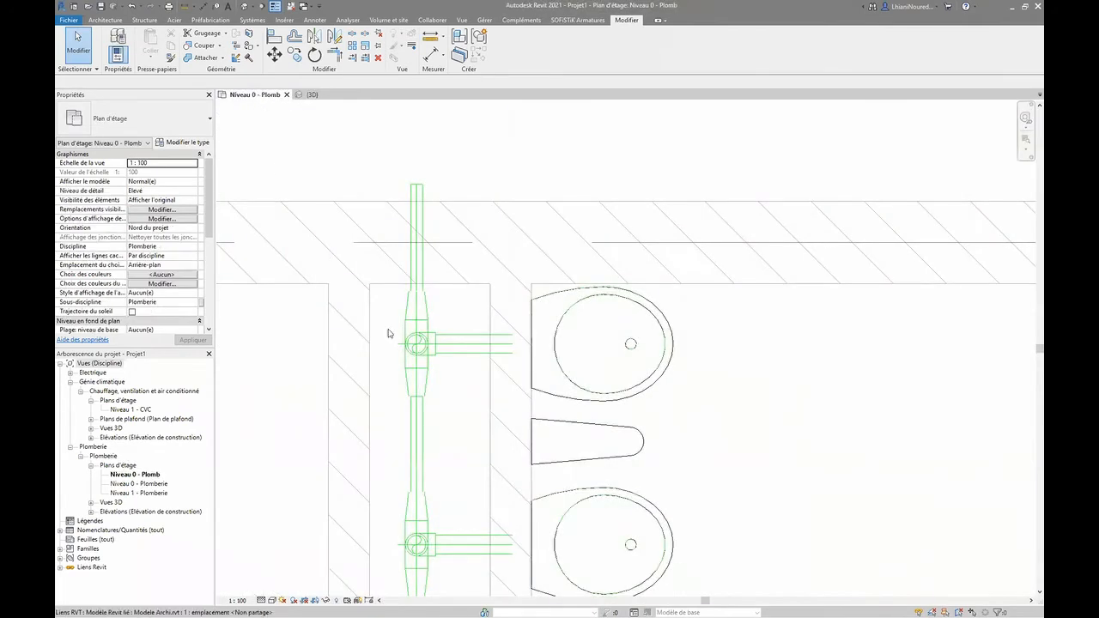
{"action": "scroll", "coordinate": [510, 328], "scroll_direction": "down", "scroll_amount": 5}
{"action": "scroll", "coordinate": [510, 328], "scroll_direction": "down", "scroll_amount": 3}
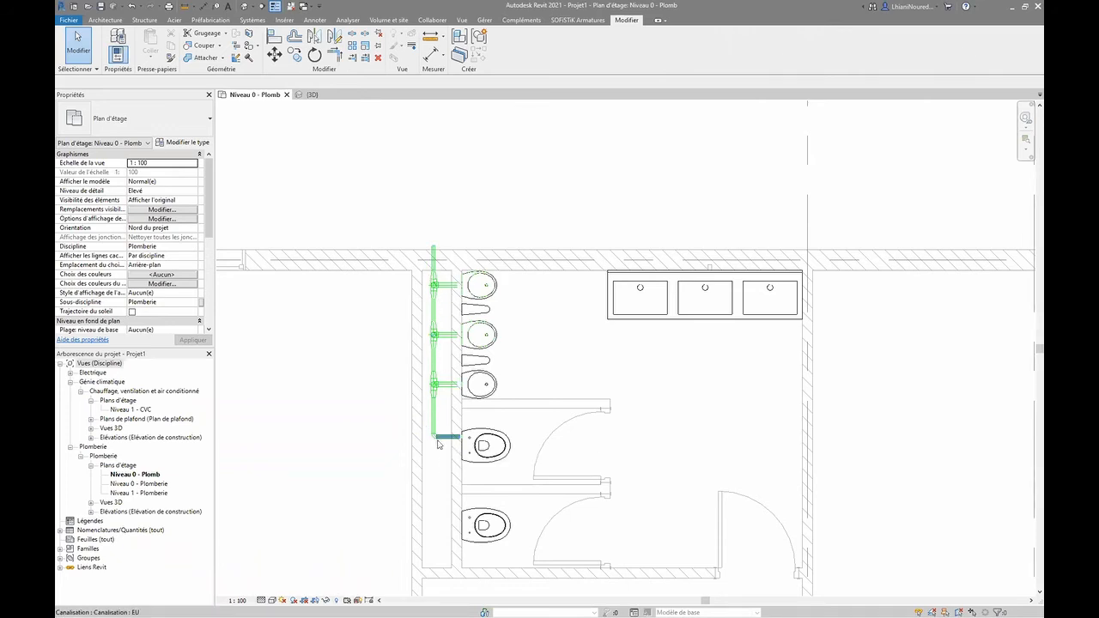
{"action": "key", "text": "Tab"}
{"action": "left_click", "coordinate": [435, 256]}
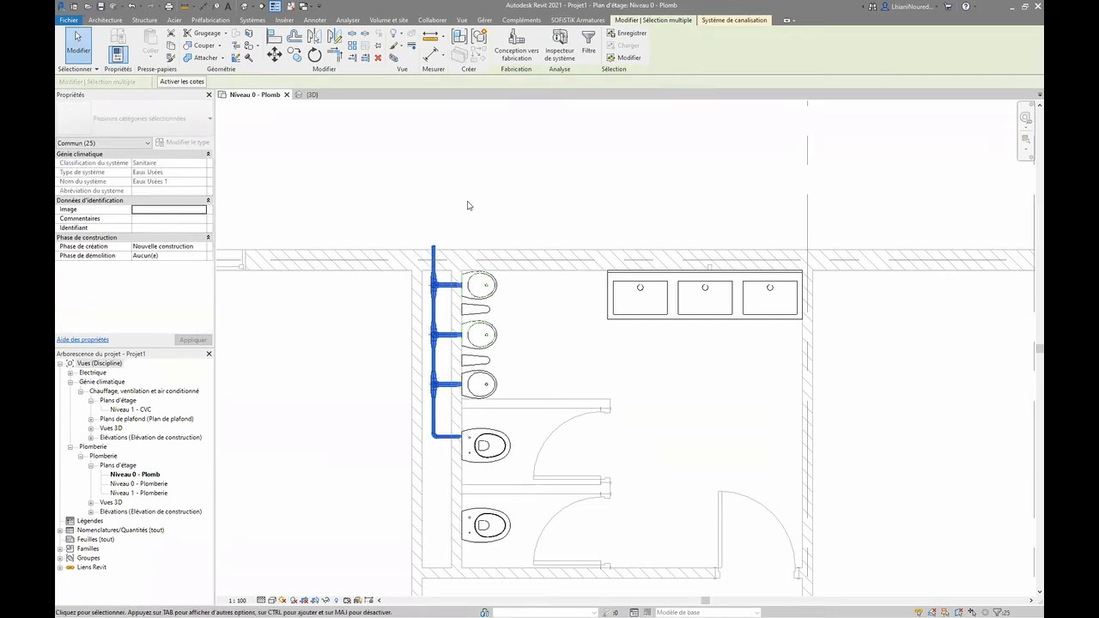
{"action": "left_click", "coordinate": [727, 20]}
{"action": "left_click", "coordinate": [646, 20]}
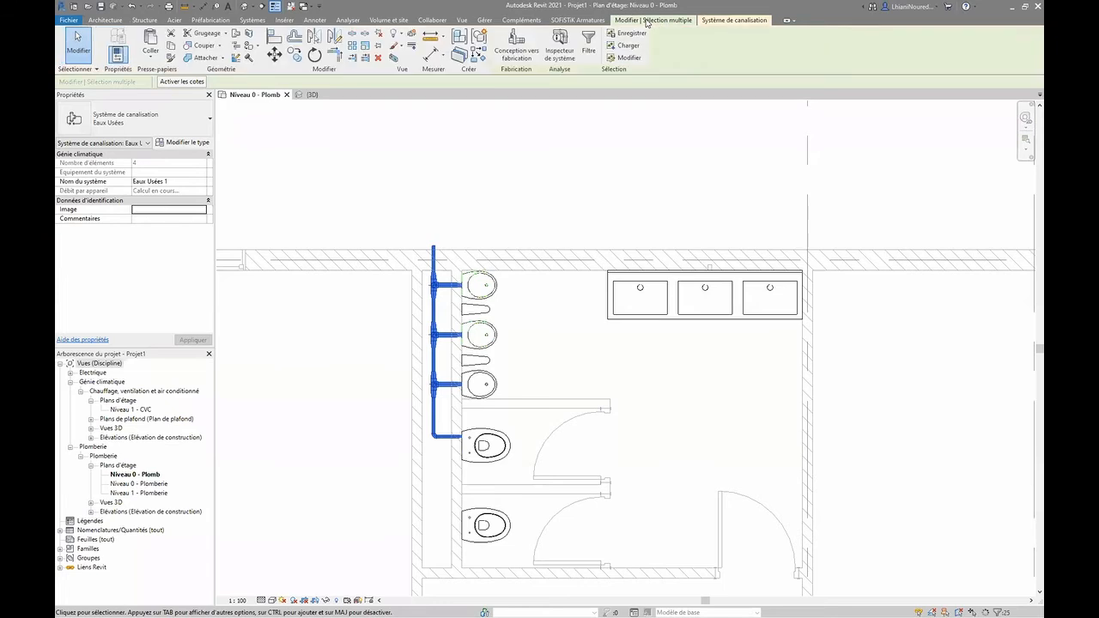
{"action": "left_click", "coordinate": [512, 164]}
- Highlight the connected pipe run from its free end, and inspect the piping system it belongs to
{"action": "scroll", "coordinate": [420, 280], "scroll_direction": "up", "scroll_amount": 3}
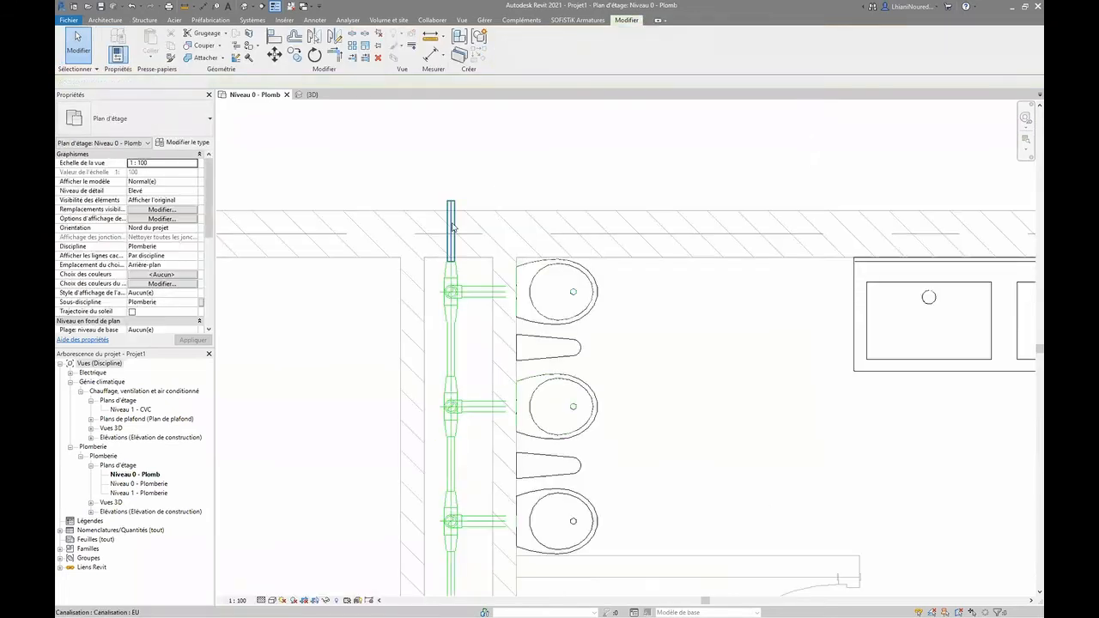
{"action": "key", "text": "Tab"}
{"action": "left_click", "coordinate": [484, 298]}
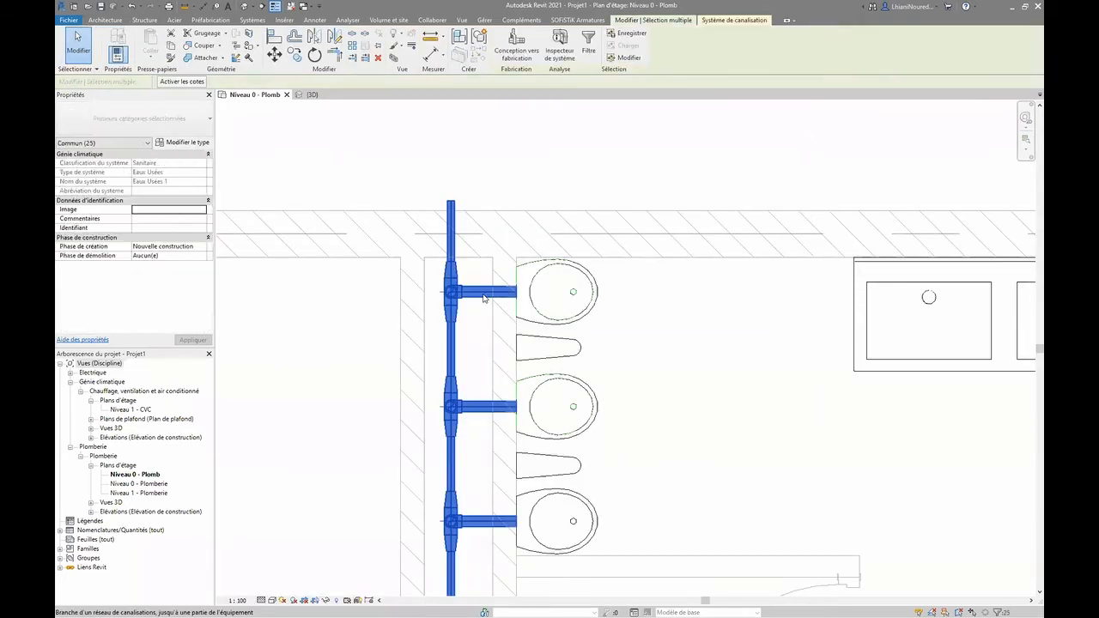
{"action": "left_click", "coordinate": [495, 169]}
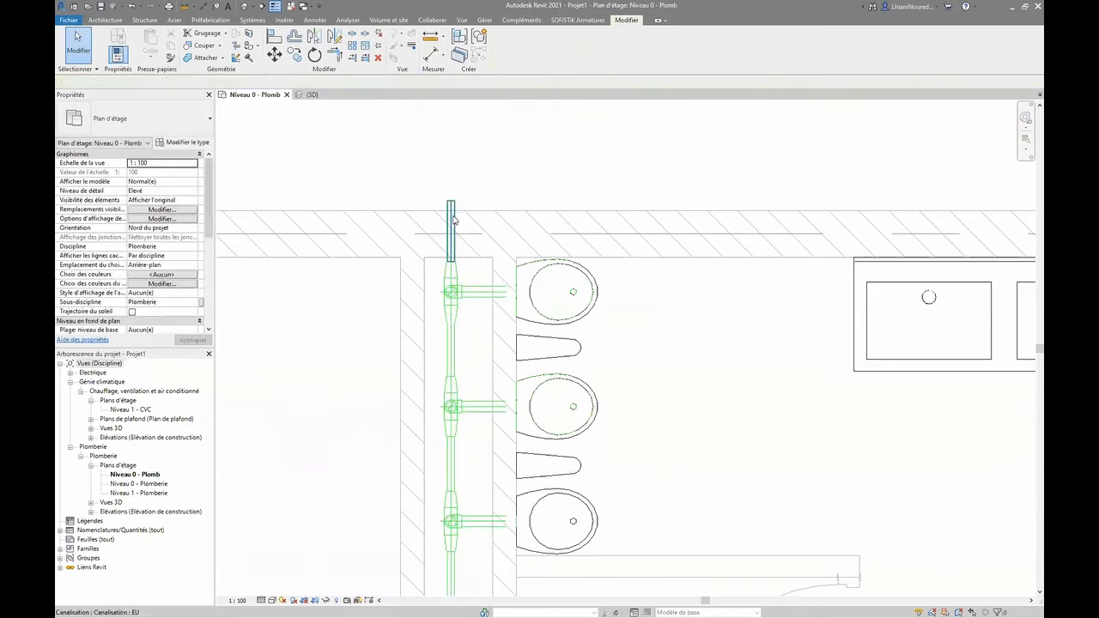
{"action": "key", "text": "Tab"}
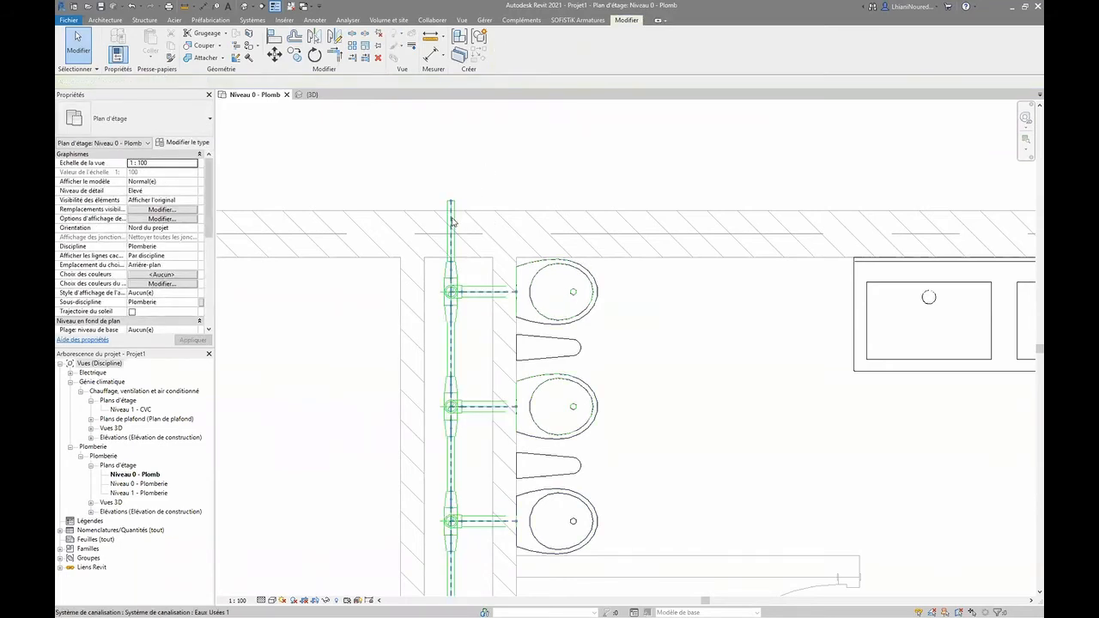
{"action": "left_click", "coordinate": [452, 222]}
{"action": "scroll", "coordinate": [435, 187], "scroll_direction": "down", "scroll_amount": 2}
{"action": "middle_click_drag", "start_coordinate": [460, 317], "coordinate": [505, 419]}
{"action": "left_click", "coordinate": [491, 196]}
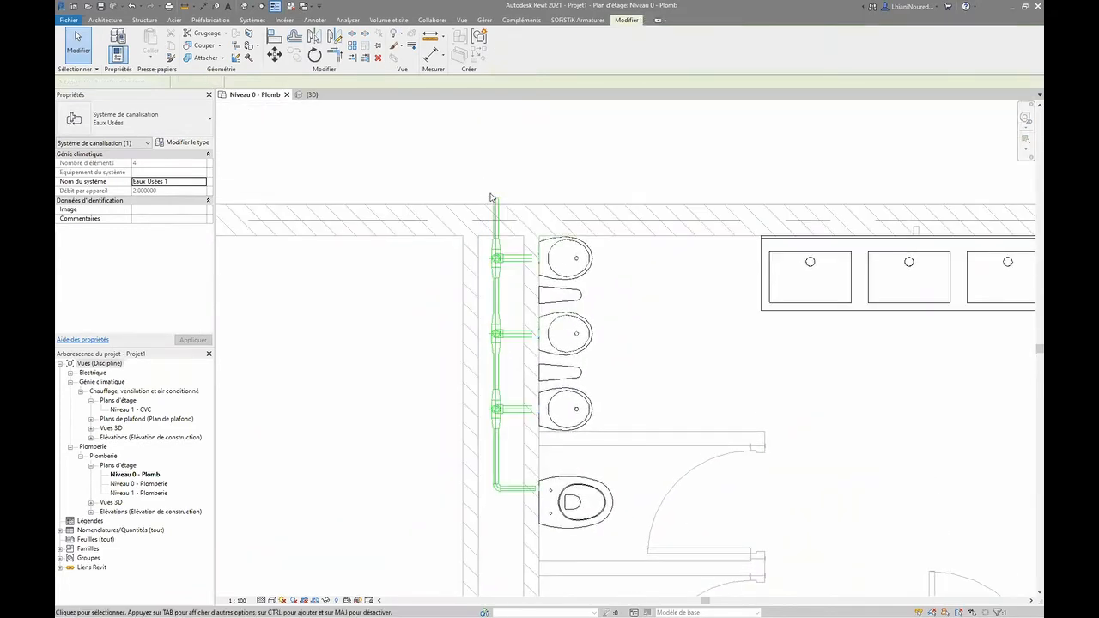
{"action": "left_click", "coordinate": [495, 206]}
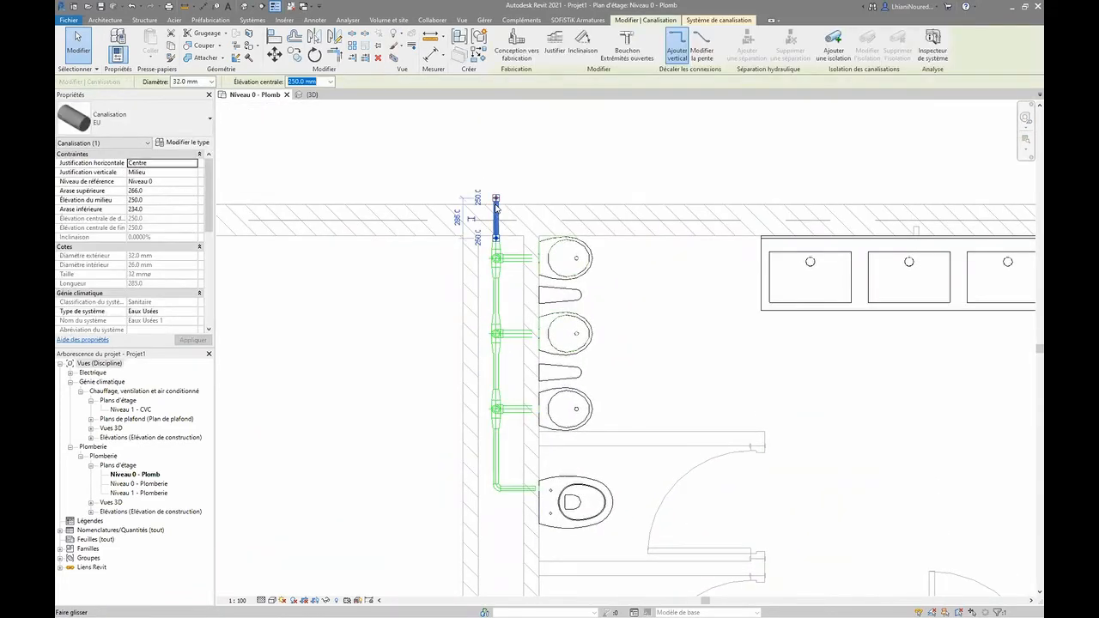
{"action": "left_click", "coordinate": [583, 48]}
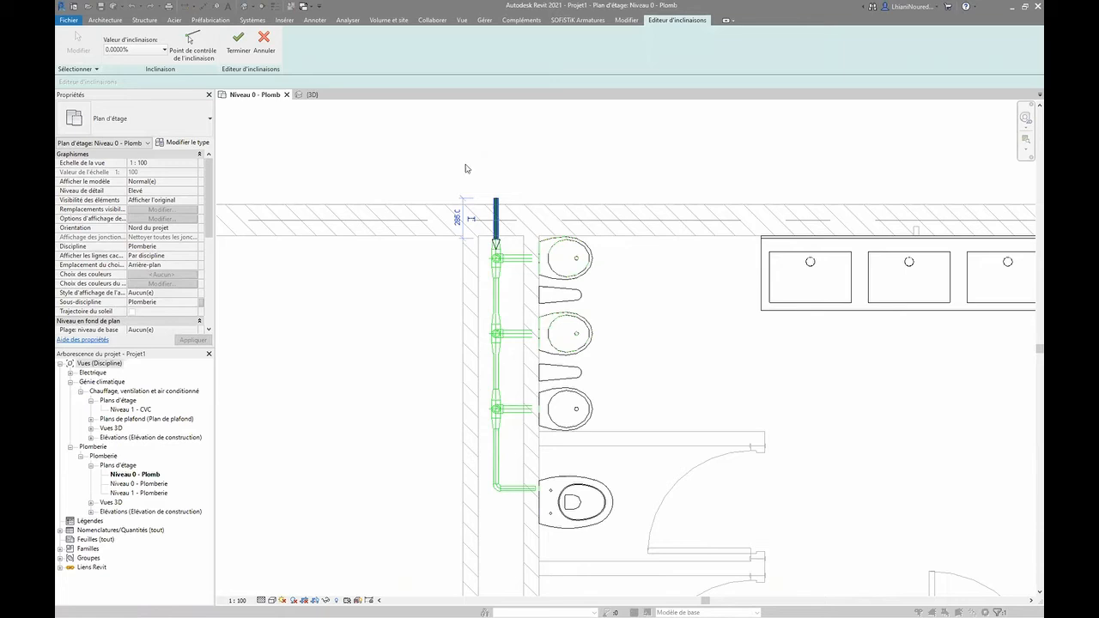
{"action": "key", "text": "Escape"}
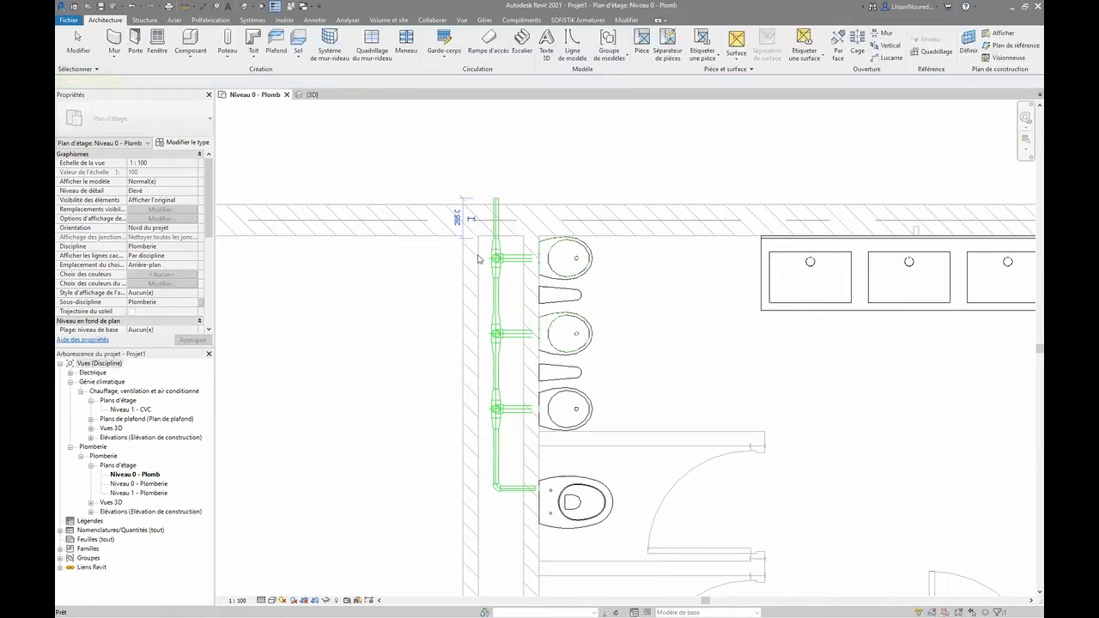
{"action": "scroll", "coordinate": [479, 259], "scroll_direction": "down", "scroll_amount": 3}
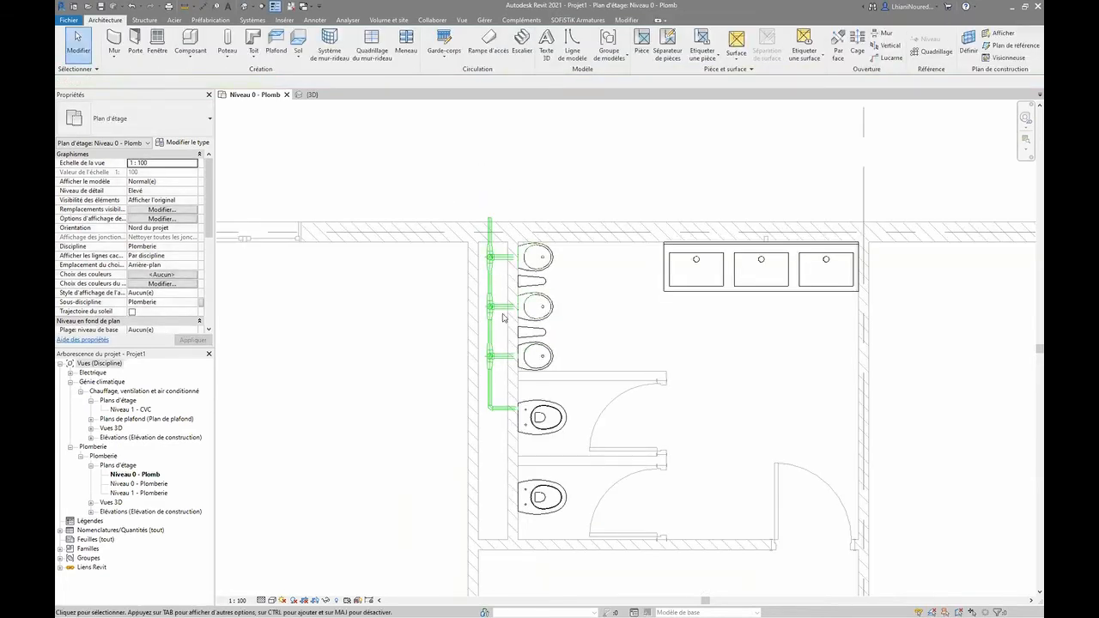
- Examine the waste pipe run in the shaft and the properties of the segment between the toilet and the nearest urinal
{"action": "scroll", "coordinate": [503, 317], "scroll_direction": "up", "scroll_amount": 3}
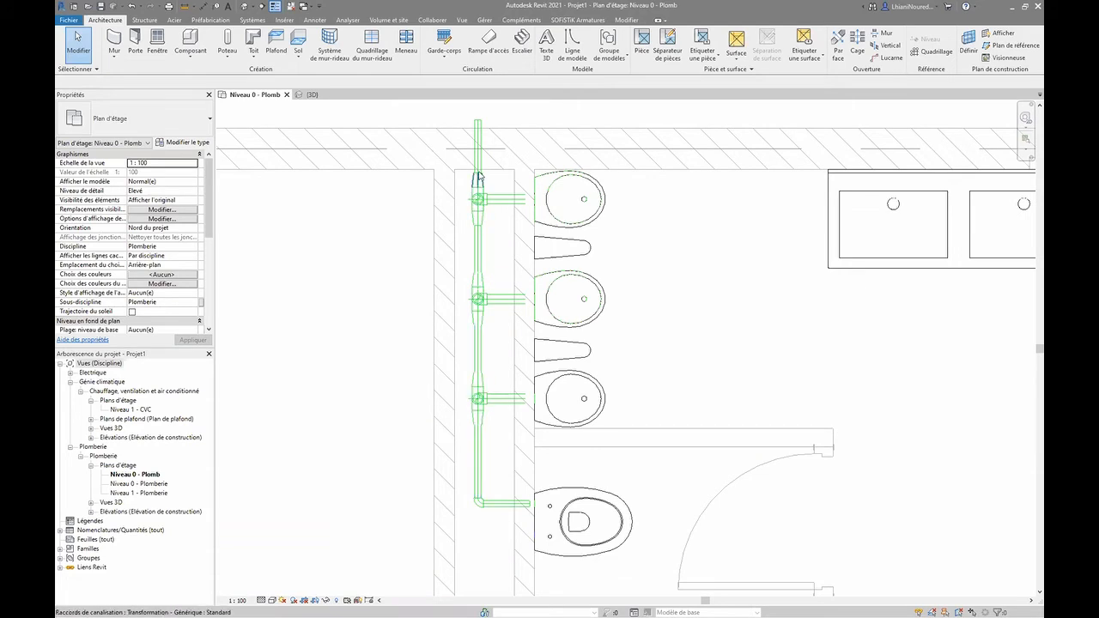
{"action": "scroll", "coordinate": [504, 430], "scroll_direction": "down", "scroll_amount": 1}
{"action": "middle_click_drag", "start_coordinate": [494, 472], "coordinate": [482, 431]}
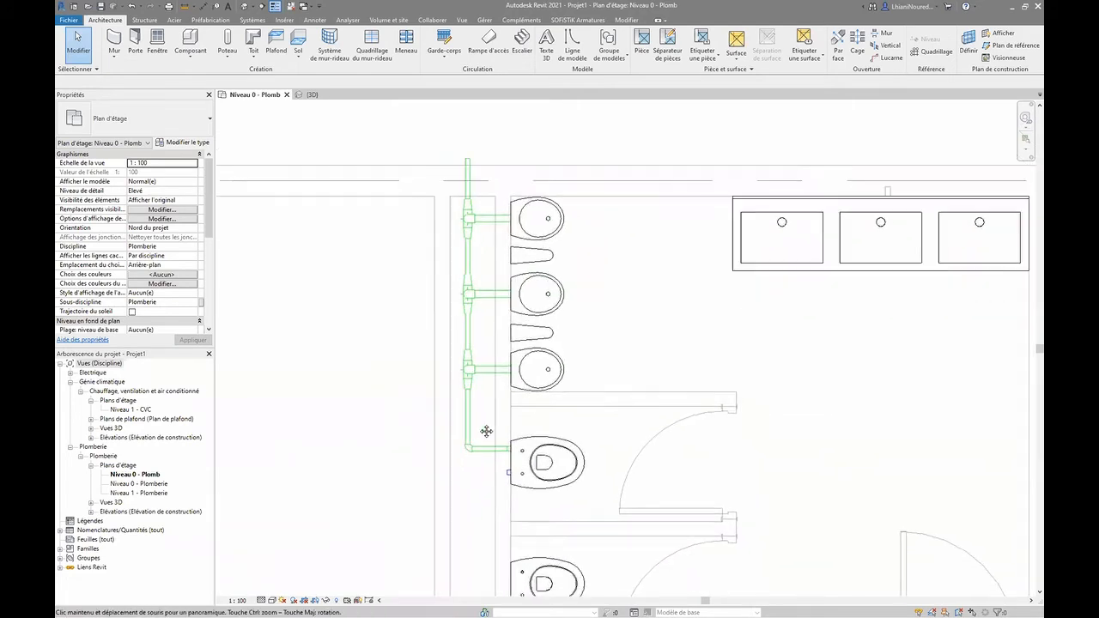
{"action": "scroll", "coordinate": [479, 429], "scroll_direction": "up", "scroll_amount": 1}
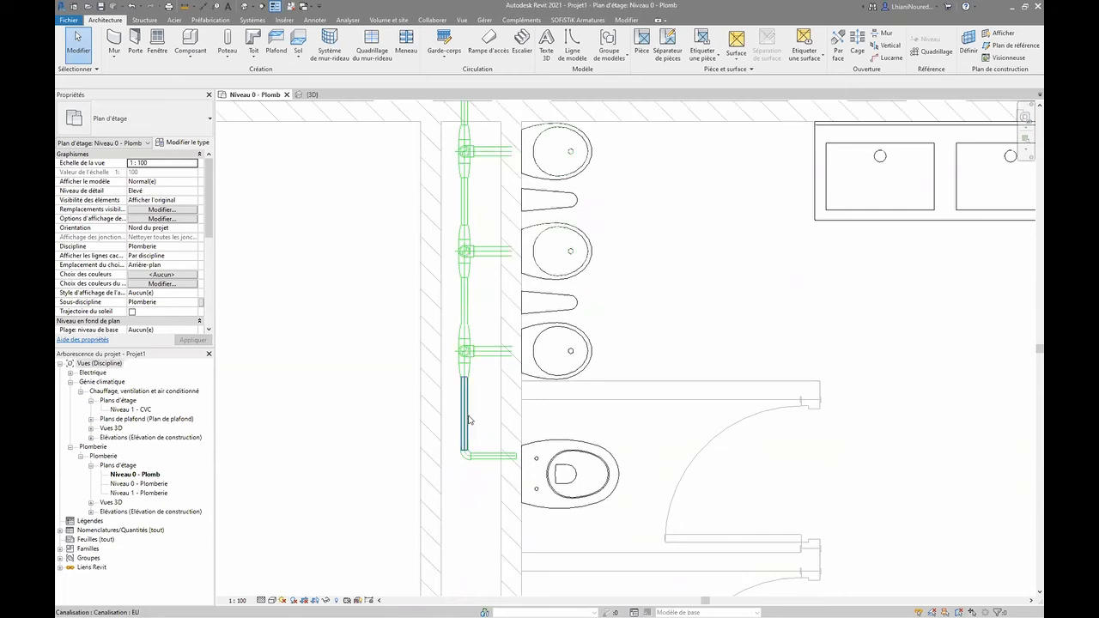
{"action": "left_click", "coordinate": [467, 418]}
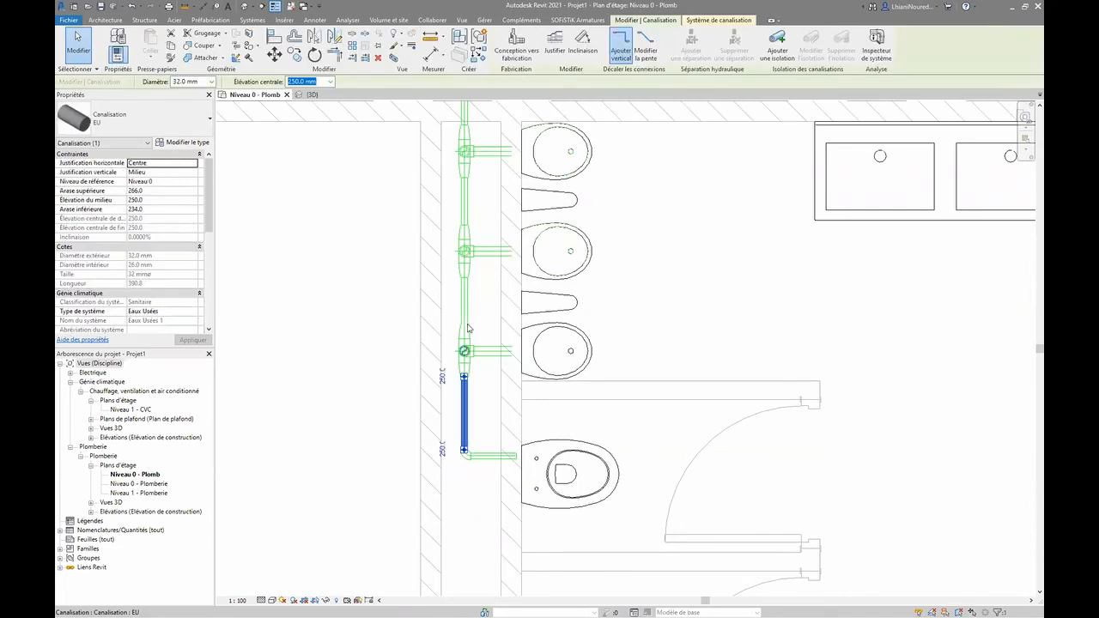
{"action": "scroll", "coordinate": [455, 391], "scroll_direction": "up", "scroll_amount": 3}
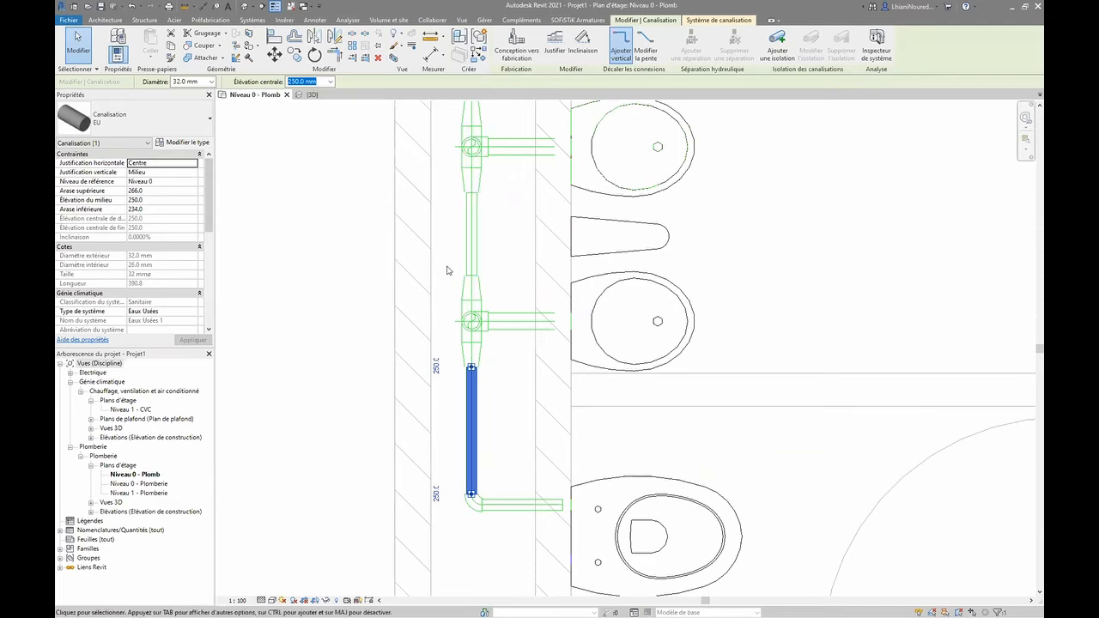
{"action": "scroll", "coordinate": [455, 384], "scroll_direction": "down", "scroll_amount": 5}
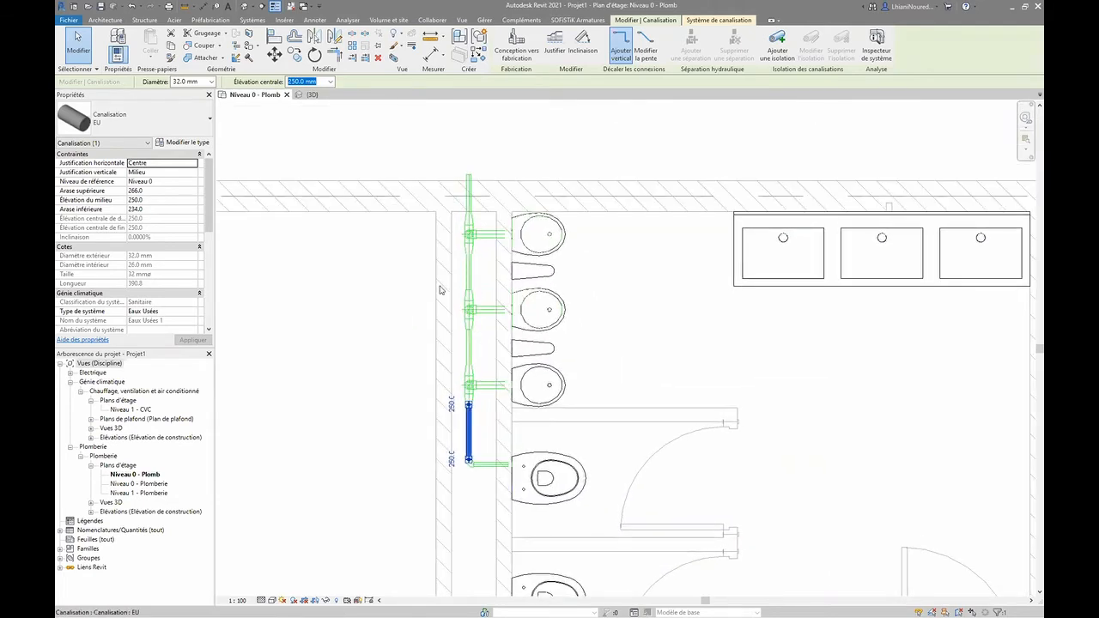
- Delete the entire waste pipe network in the shaft, including the three remaining urinal branch pipes
{"action": "left_click", "coordinate": [432, 162]}
{"action": "left_click_drag", "start_coordinate": [419, 129], "coordinate": [508, 491]}
{"action": "key", "text": "Delete"}
{"action": "left_click_drag", "start_coordinate": [478, 410], "coordinate": [471, 228]}
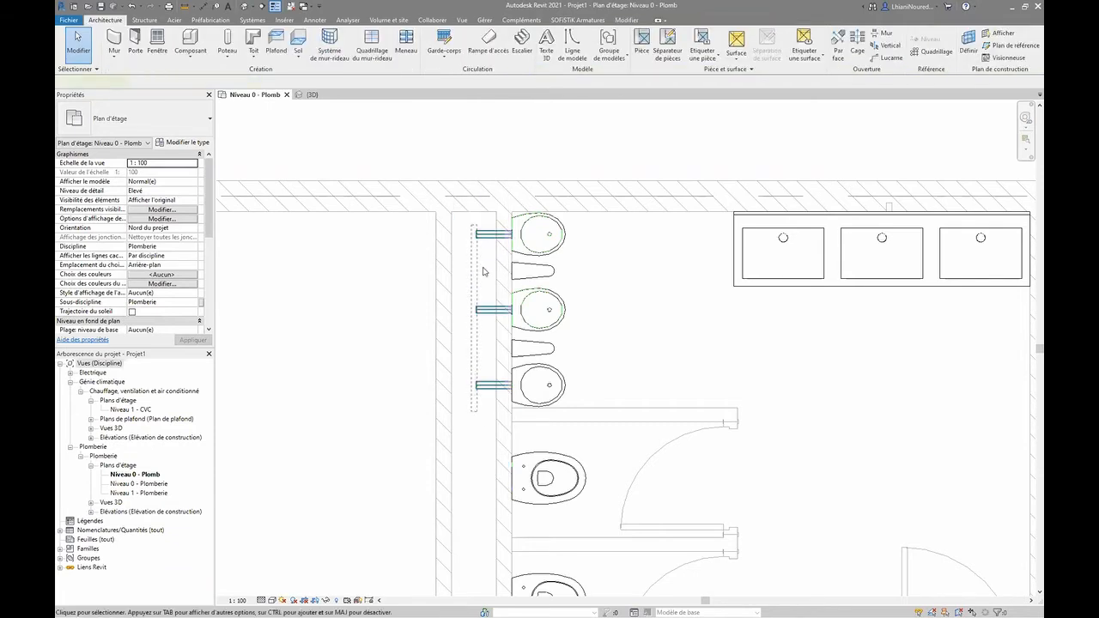
{"action": "key", "text": "Delete"}
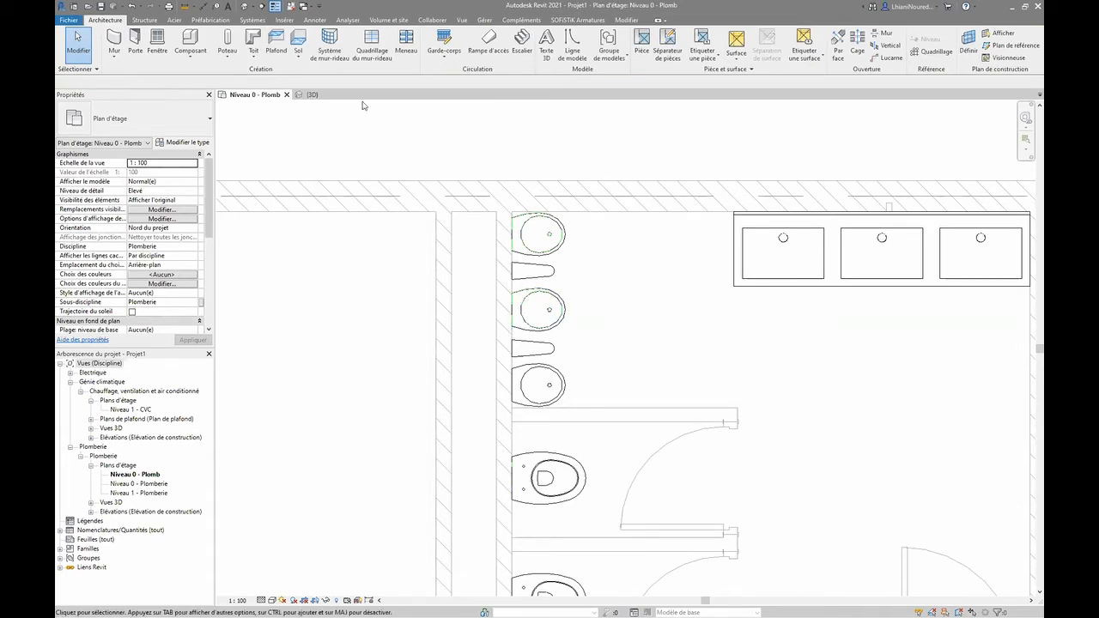
{"action": "left_click", "coordinate": [254, 19]}
{"action": "scroll", "coordinate": [522, 404], "scroll_direction": "up", "scroll_amount": 2}
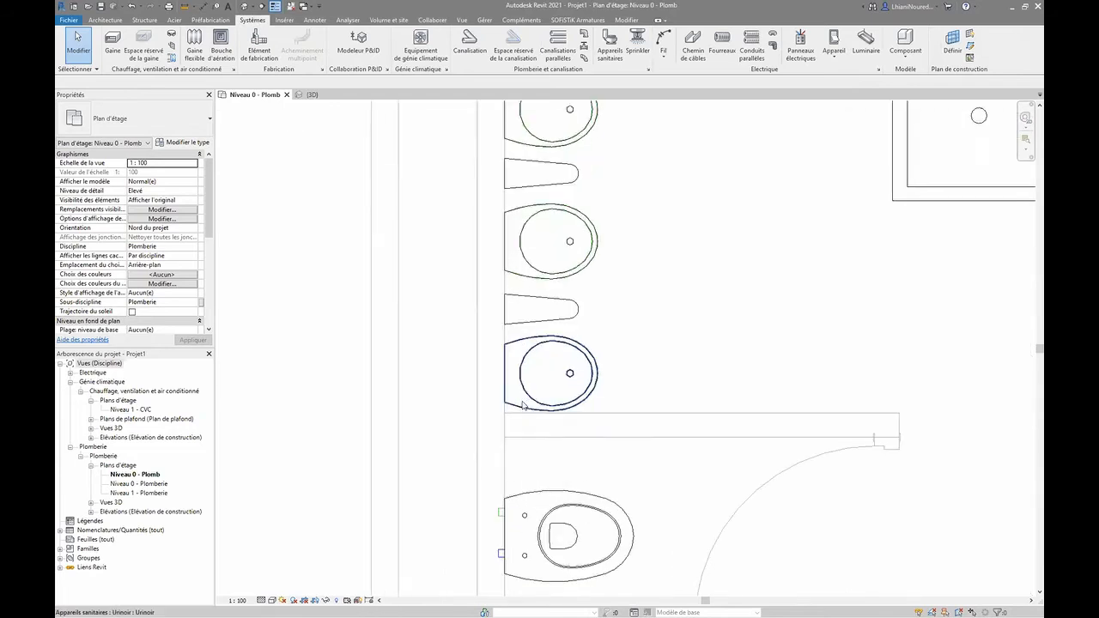
{"action": "left_click", "coordinate": [527, 373]}
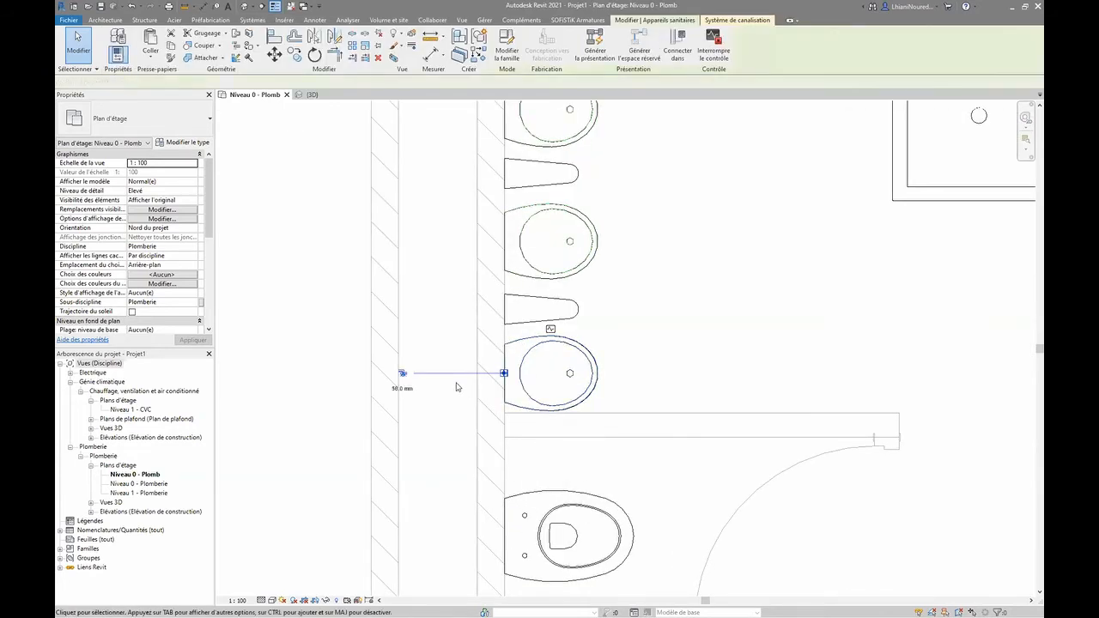
{"action": "left_click", "coordinate": [458, 387]}
{"action": "scroll", "coordinate": [516, 459], "scroll_direction": "down", "scroll_amount": 1}
{"action": "middle_click_drag", "start_coordinate": [517, 453], "coordinate": [520, 271]}
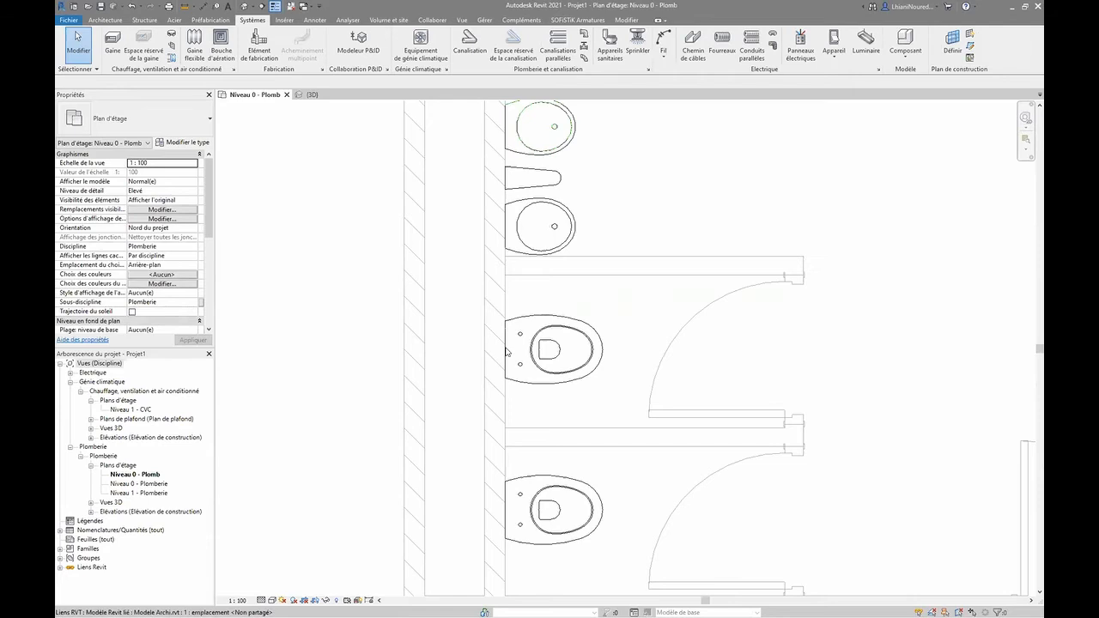
- Check the slope values available for a downward-sloping 32 mm EU pipe starting at the waste connector of the toilet nearest the urinals
{"action": "left_click", "coordinate": [505, 339]}
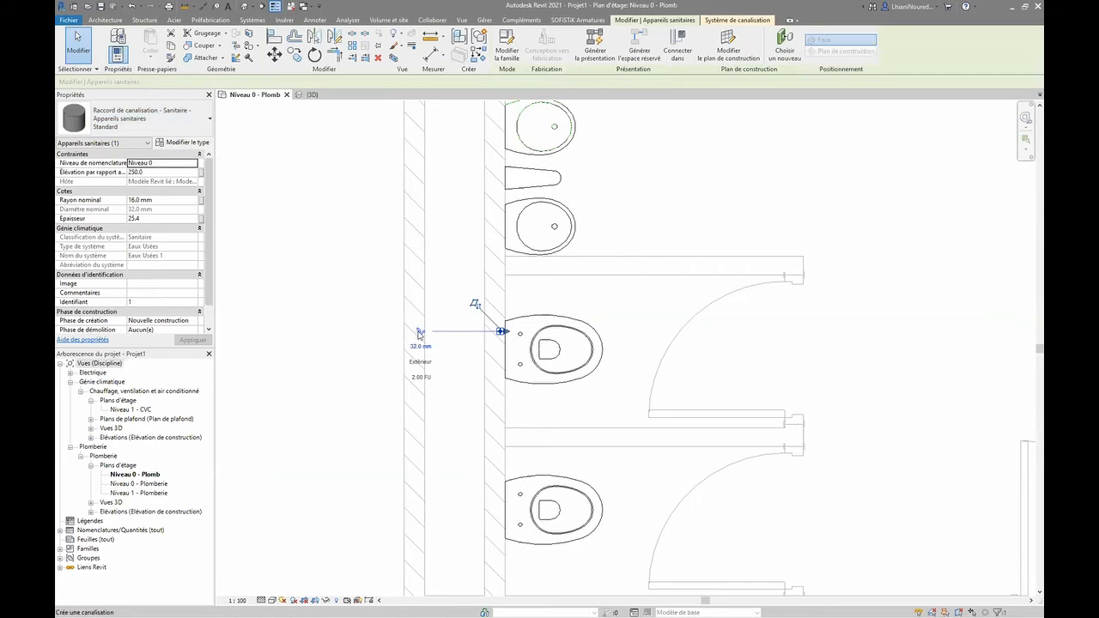
{"action": "left_click", "coordinate": [418, 332]}
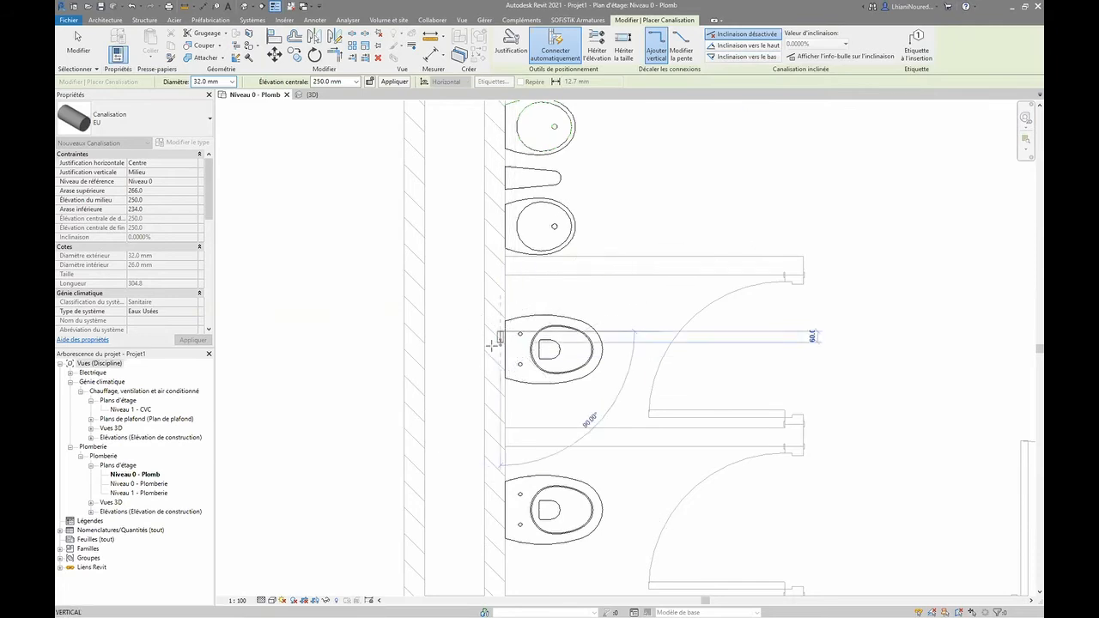
{"action": "left_click", "coordinate": [723, 58]}
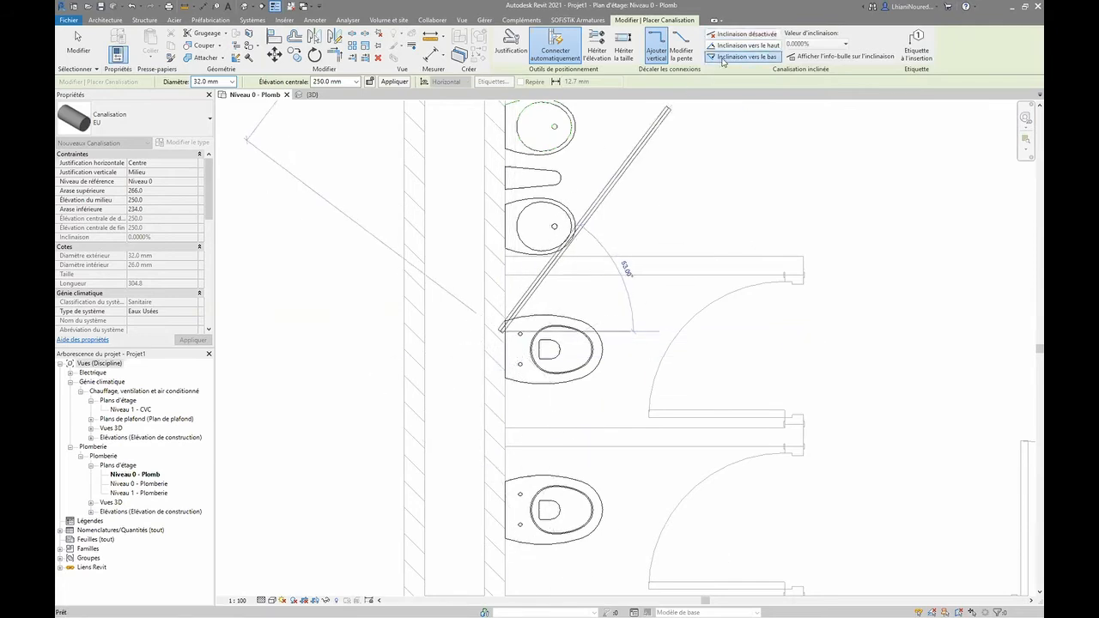
{"action": "left_click", "coordinate": [820, 45]}
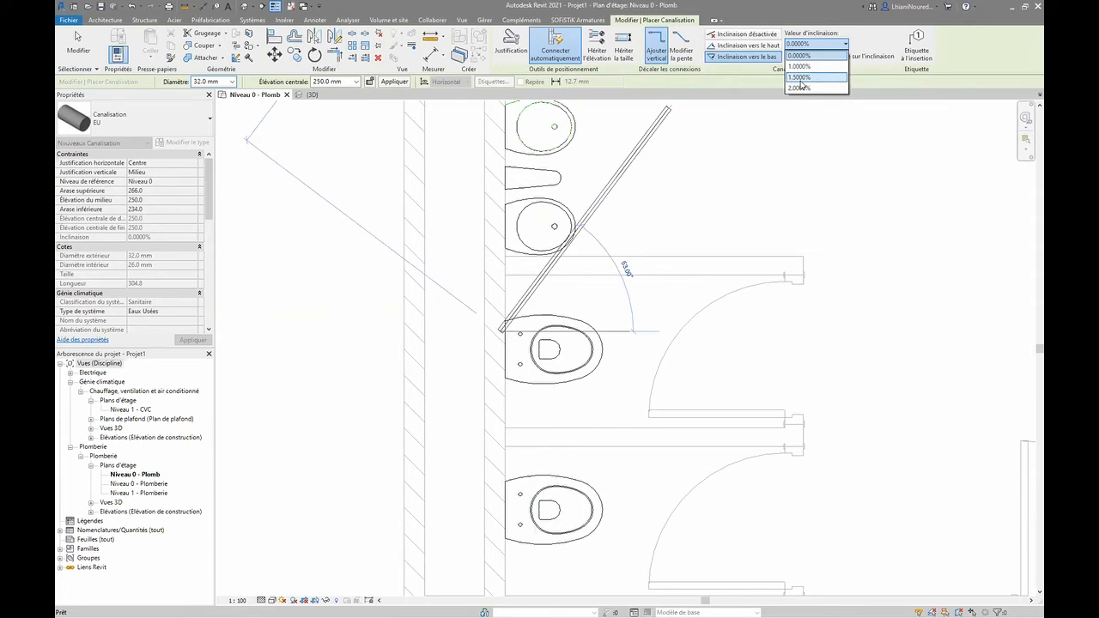
{"action": "left_click", "coordinate": [805, 10]}
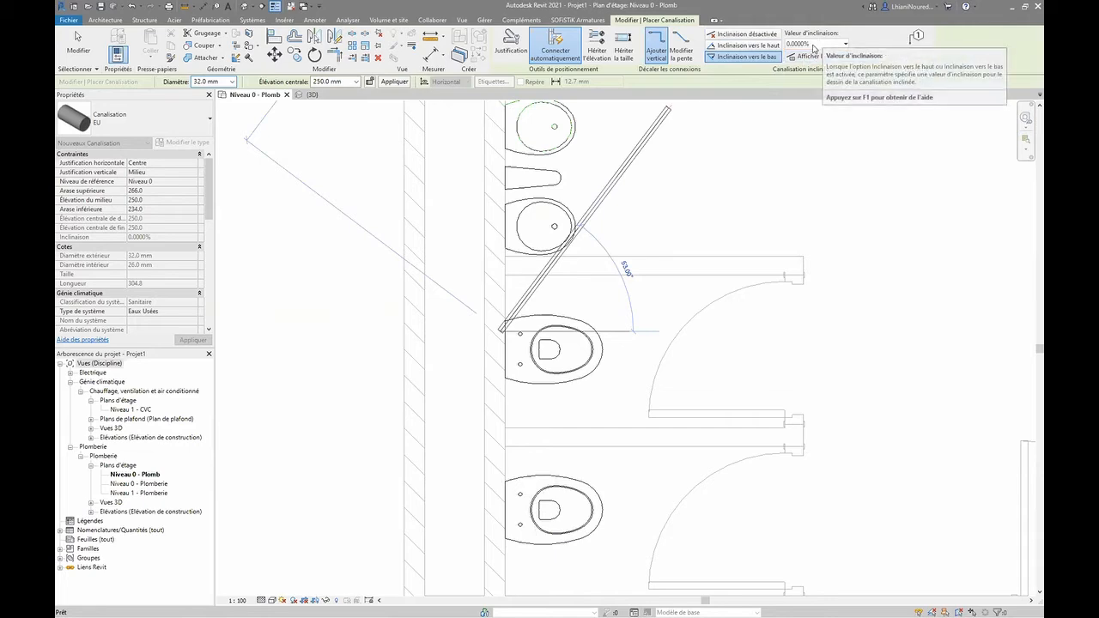
{"action": "key", "text": "Escape"}
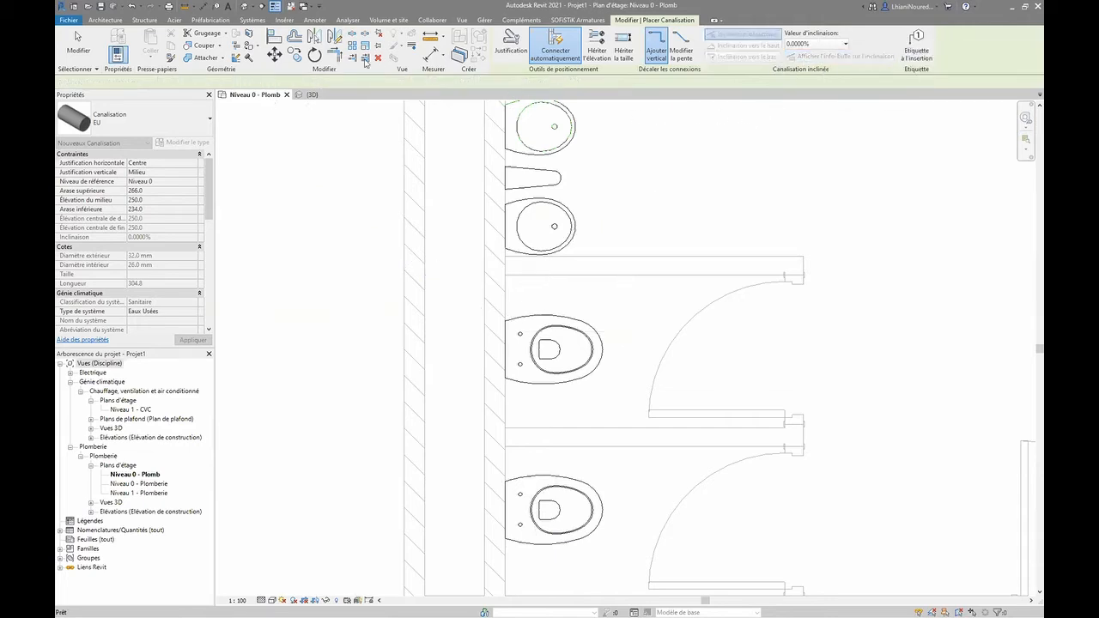
{"action": "key", "text": "Escape"}
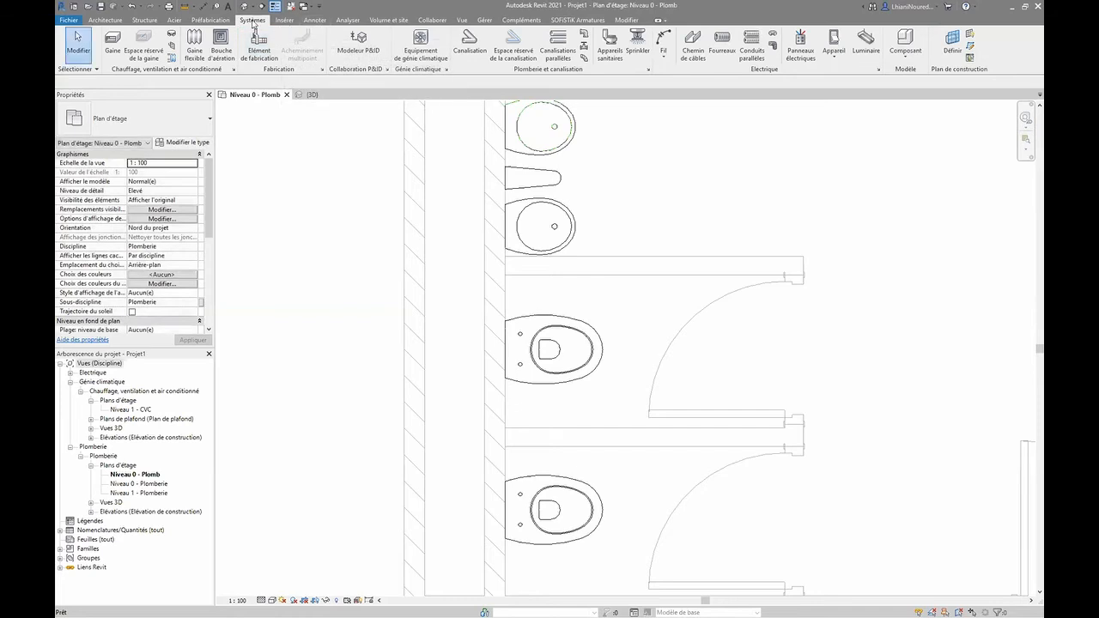
- Add 1.2% and 1.1% to the available pipe slope values in the mechanical settings
{"action": "left_click", "coordinate": [648, 72]}
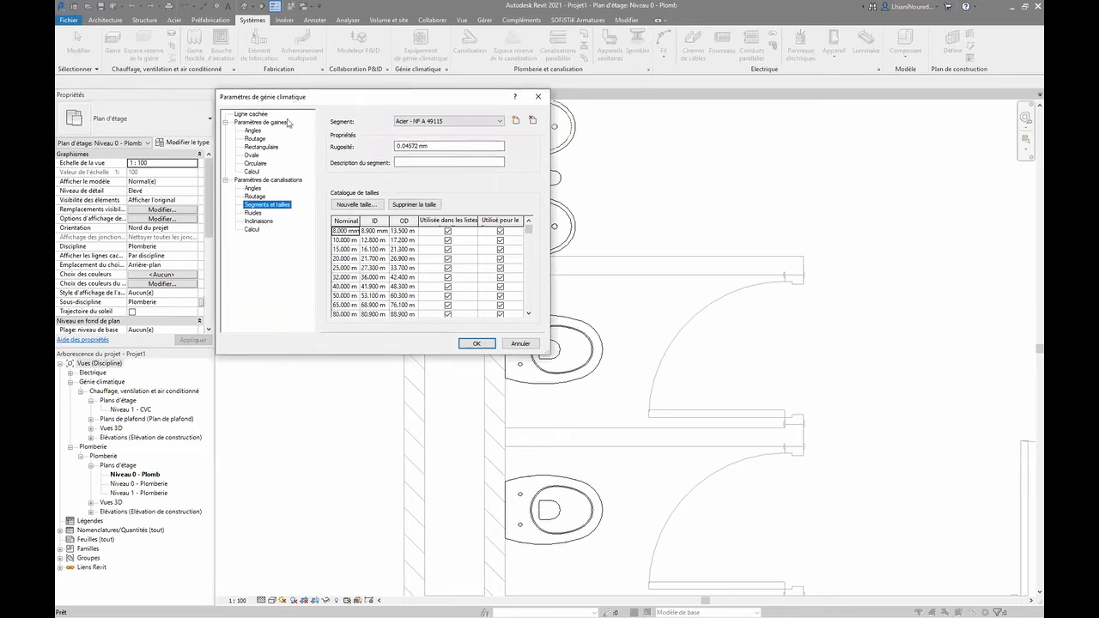
{"action": "left_click", "coordinate": [258, 221]}
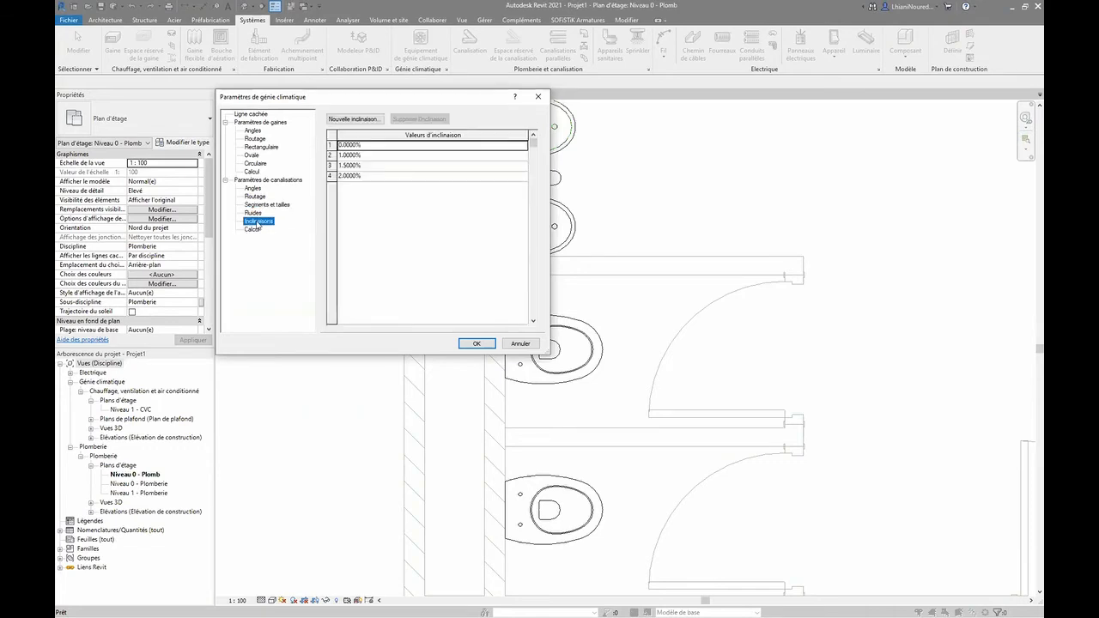
{"action": "left_click", "coordinate": [352, 119]}
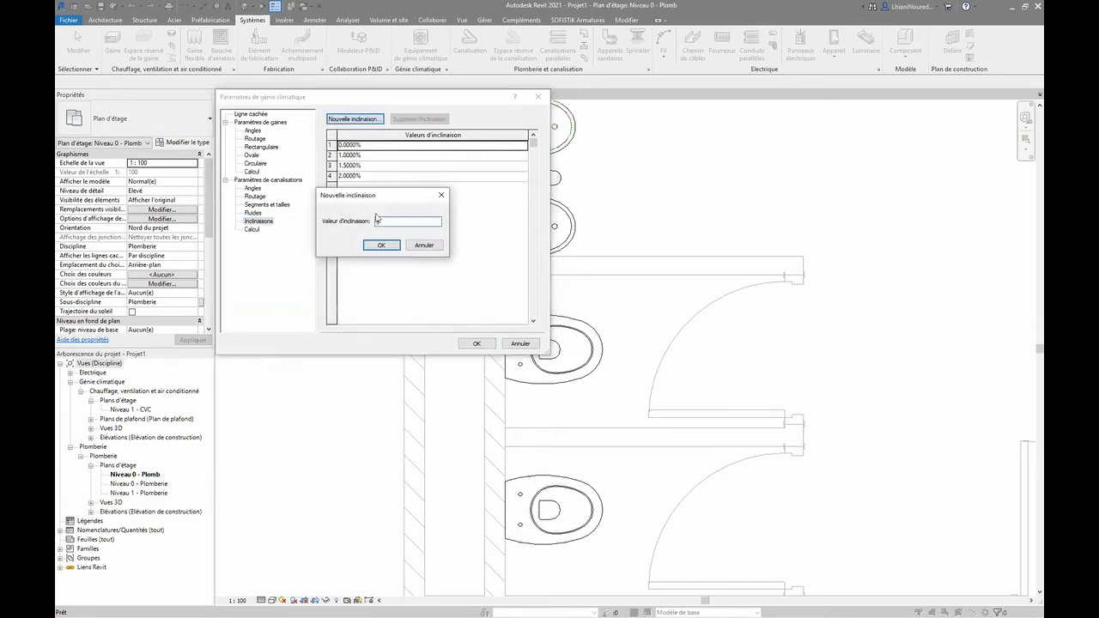
{"action": "left_click", "coordinate": [381, 245]}
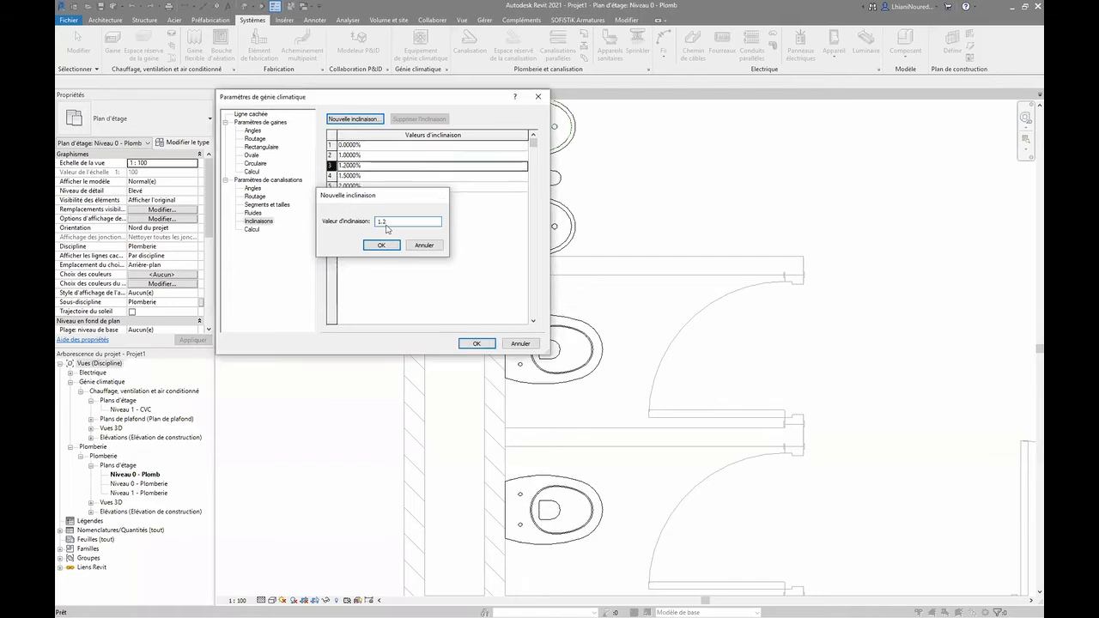
{"action": "left_click", "coordinate": [352, 121]}
{"action": "key", "text": "Return"}
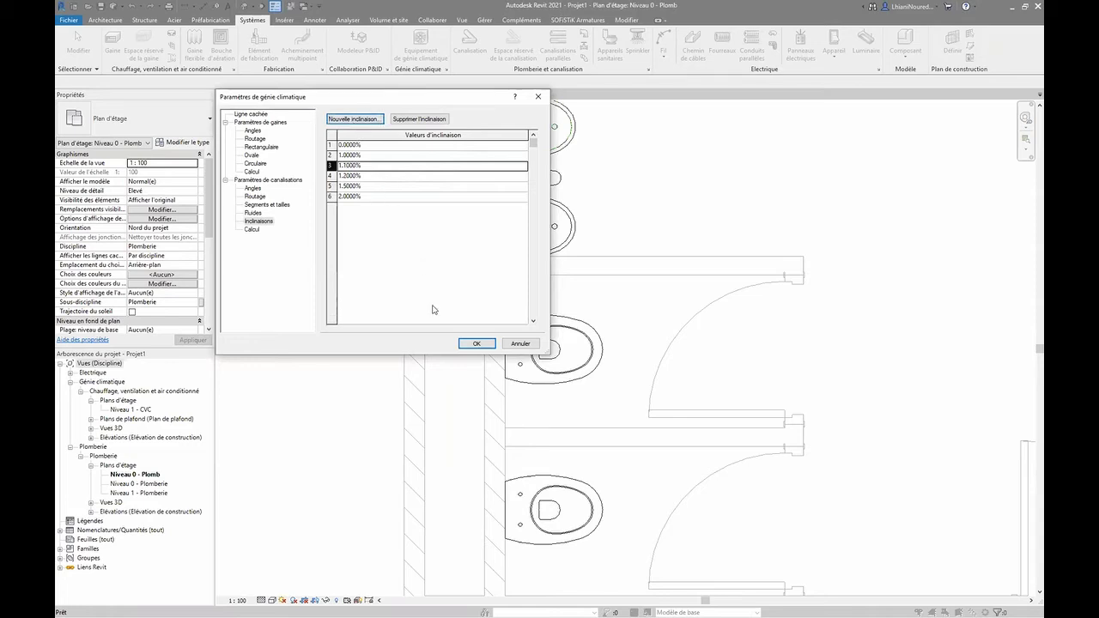
{"action": "left_click", "coordinate": [475, 344]}
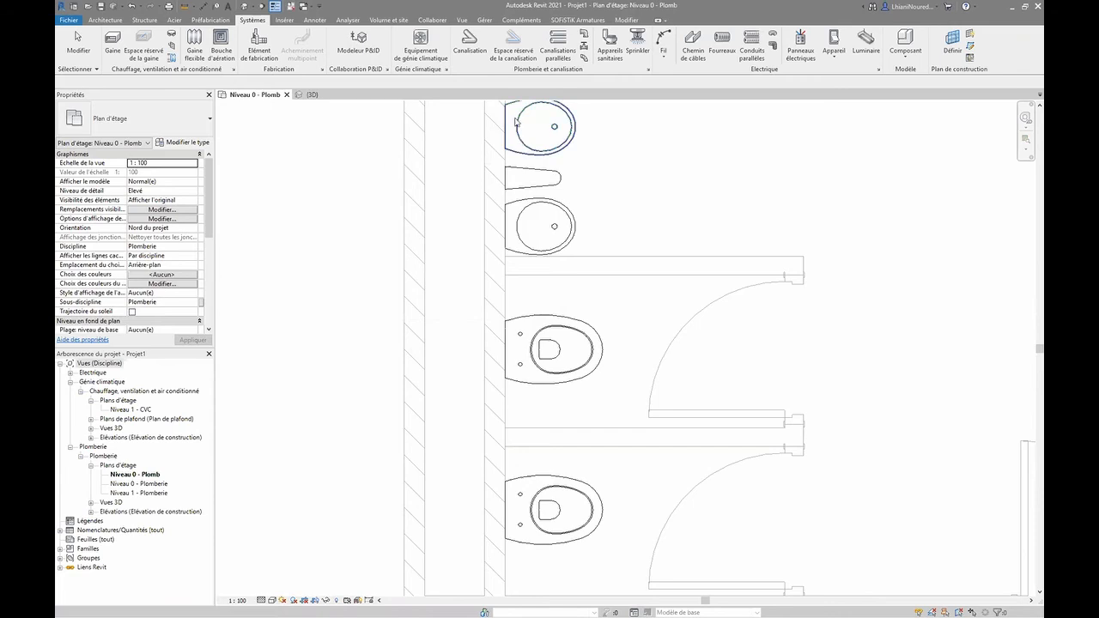
{"action": "left_click", "coordinate": [468, 40]}
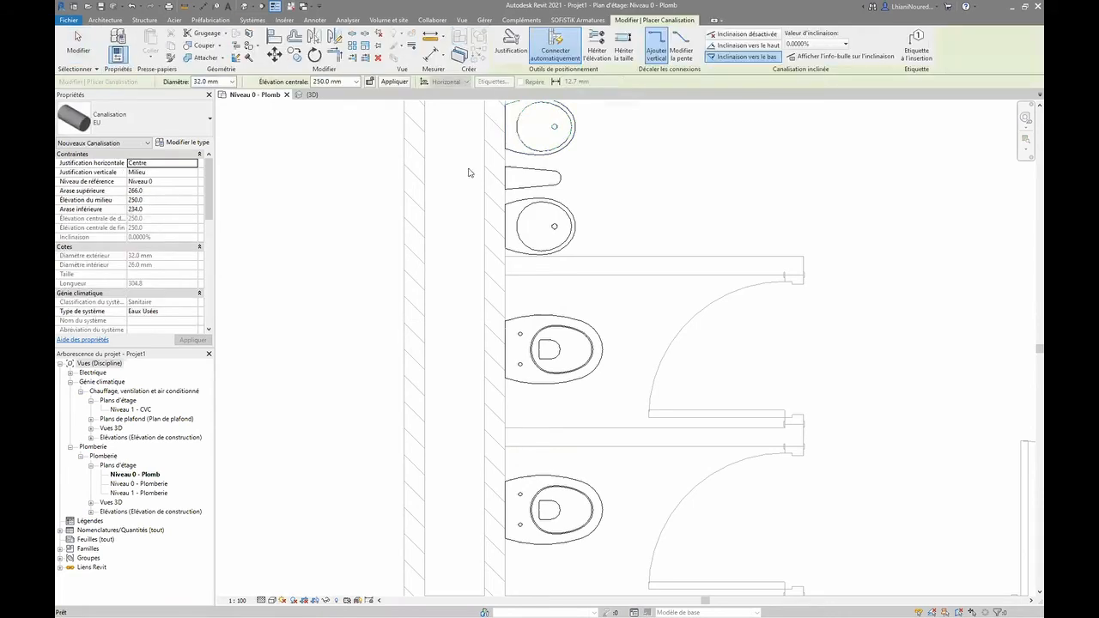
{"action": "key", "text": "Escape"}
{"action": "key", "text": "Escape"}
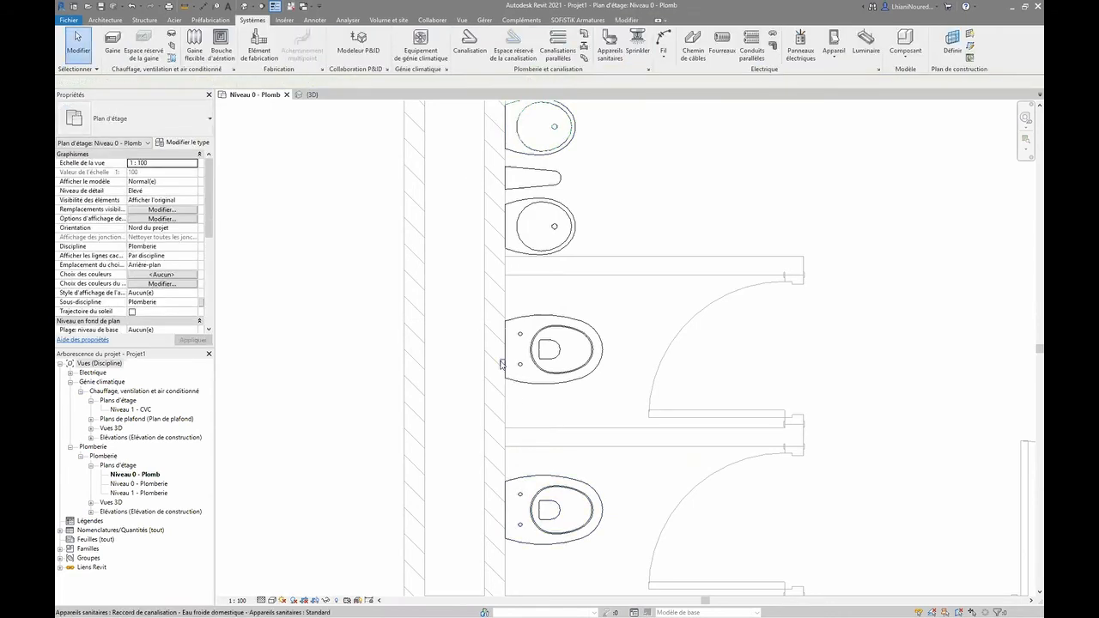
{"action": "left_click", "coordinate": [501, 364]}
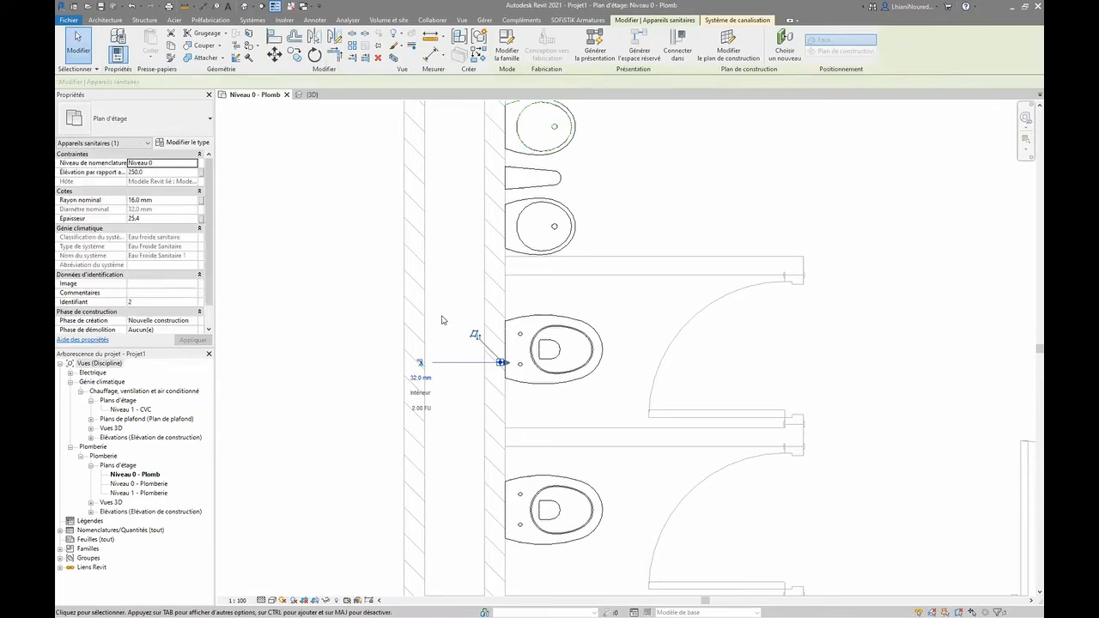
{"action": "key", "text": "Escape"}
- Draw a 32 mm EU pipe from the waste connector of the toilet nearest the urinals into the shaft, sloping down 1.1% with inherited elevation and size
{"action": "left_click", "coordinate": [481, 335]}
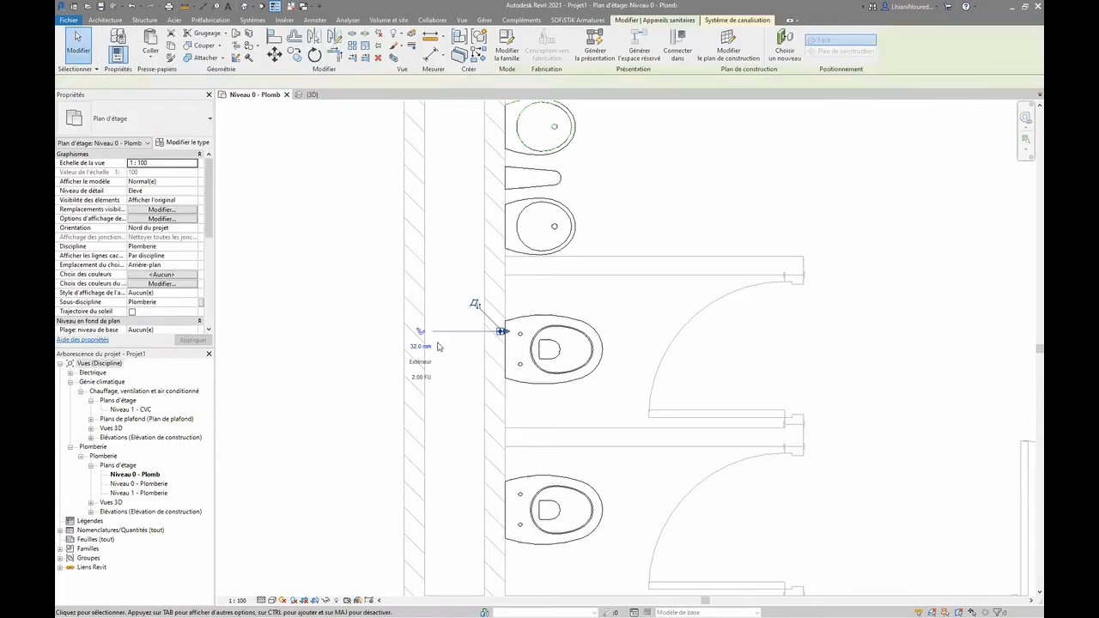
{"action": "left_click", "coordinate": [420, 334]}
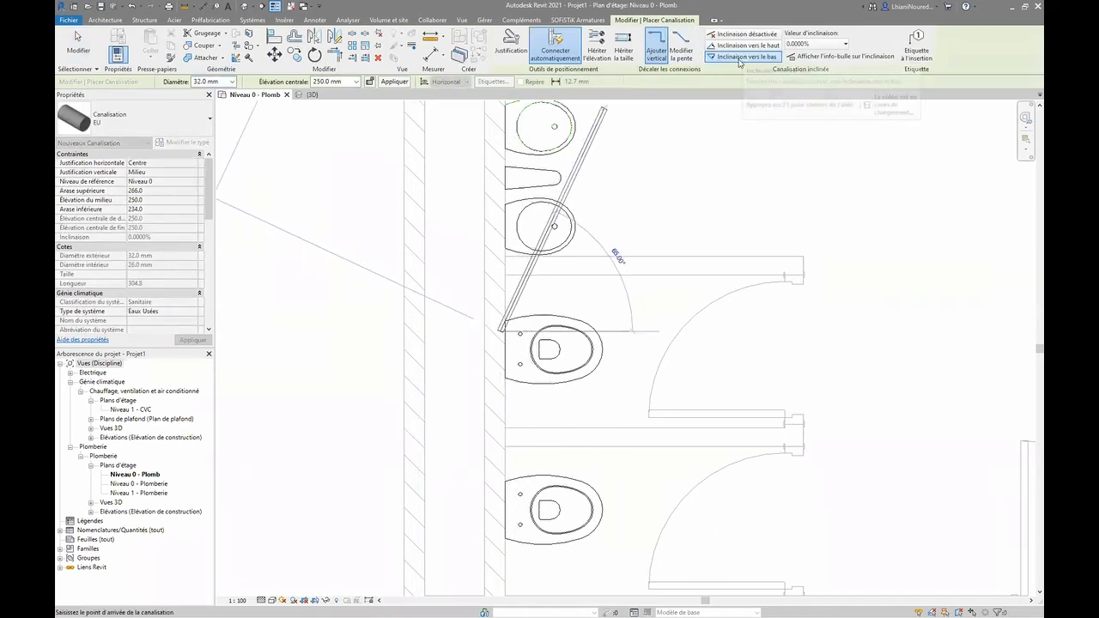
{"action": "left_click", "coordinate": [808, 45]}
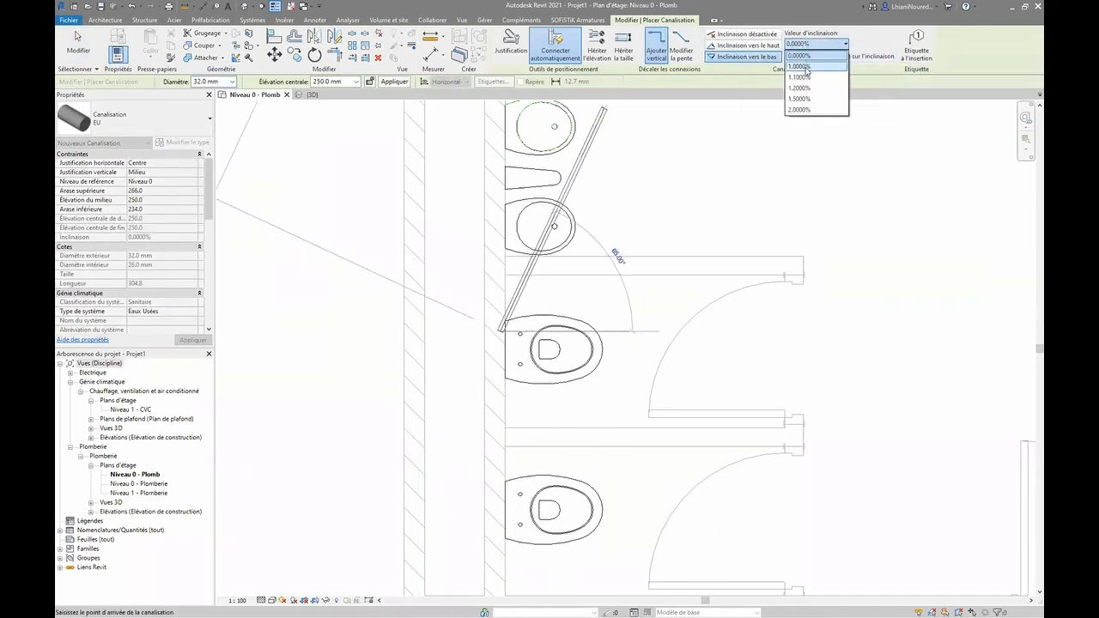
{"action": "left_click", "coordinate": [805, 77]}
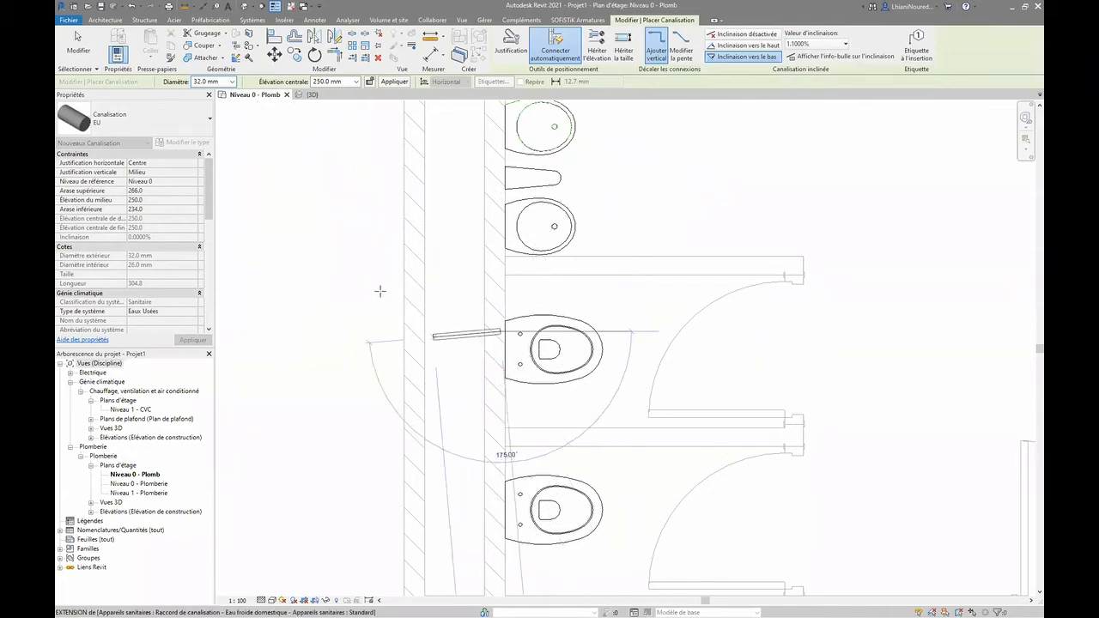
{"action": "left_click", "coordinate": [590, 58]}
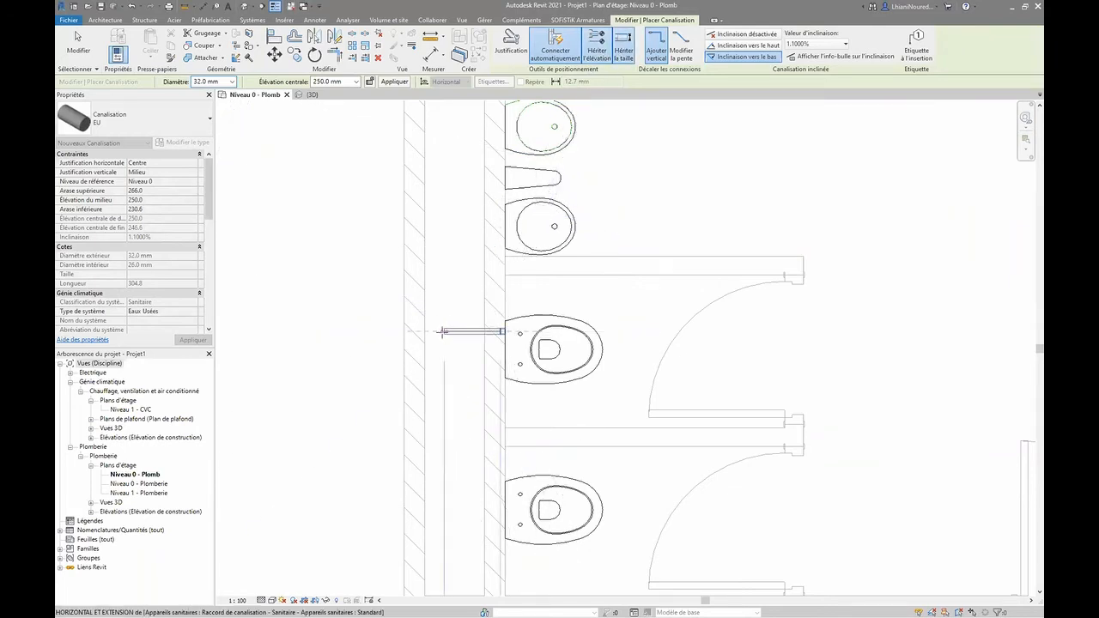
{"action": "left_click", "coordinate": [444, 335]}
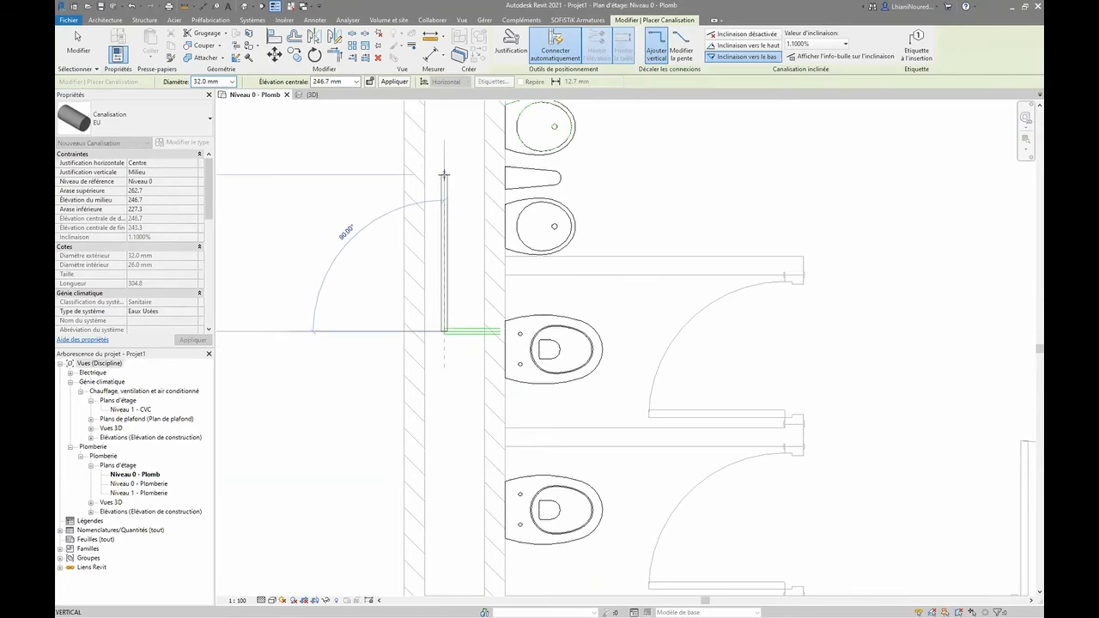
- Continue the sloped EU pipe along the shaft behind the urinals, ending it just outside the exterior wall
{"action": "scroll", "coordinate": [444, 176], "scroll_direction": "down", "scroll_amount": 1}
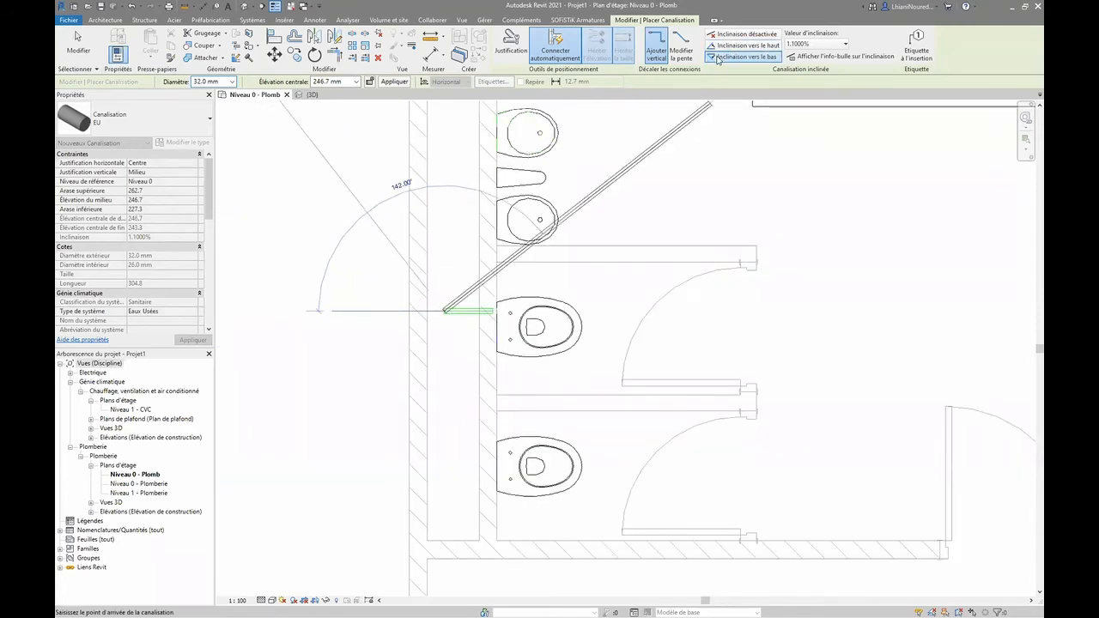
{"action": "scroll", "coordinate": [623, 142], "scroll_direction": "down", "scroll_amount": 1}
{"action": "middle_click_drag", "start_coordinate": [554, 260], "coordinate": [582, 452]}
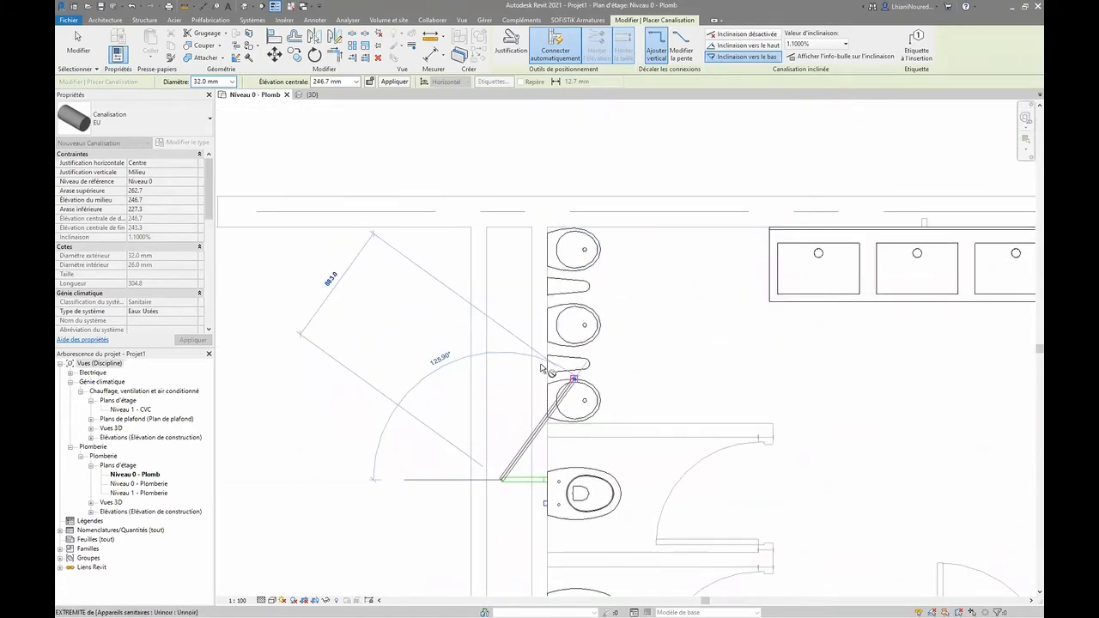
{"action": "left_click", "coordinate": [502, 160]}
{"action": "key", "text": "Escape"}
{"action": "key", "text": "Escape"}
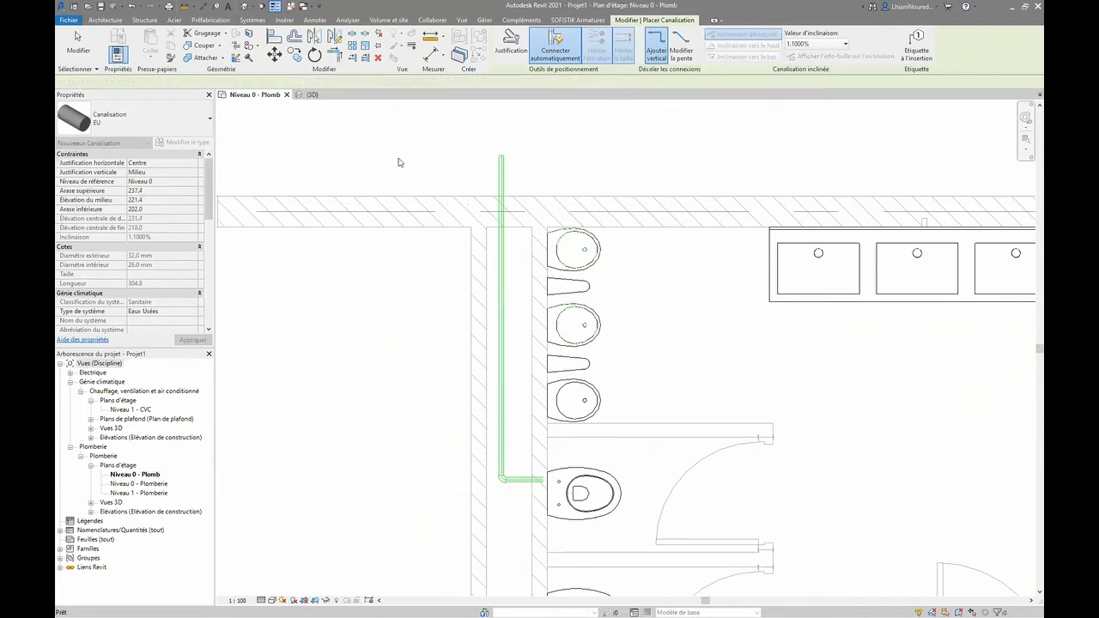
- Examine the slope of the new waste pipe from the left side of the 3D model
{"action": "left_click", "coordinate": [311, 94]}
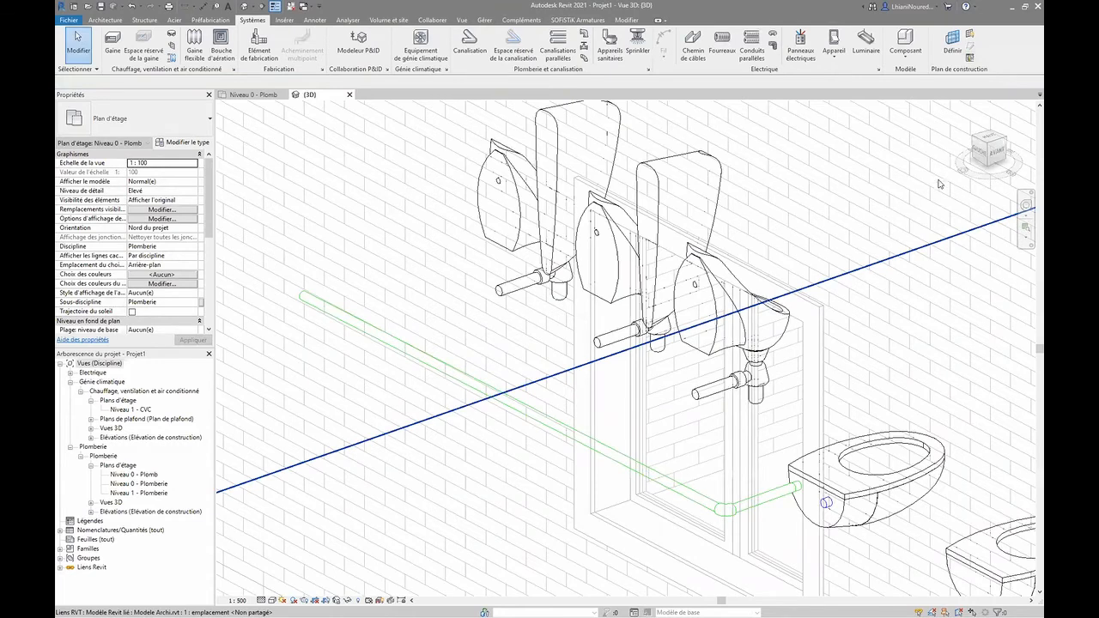
{"action": "left_click", "coordinate": [981, 152]}
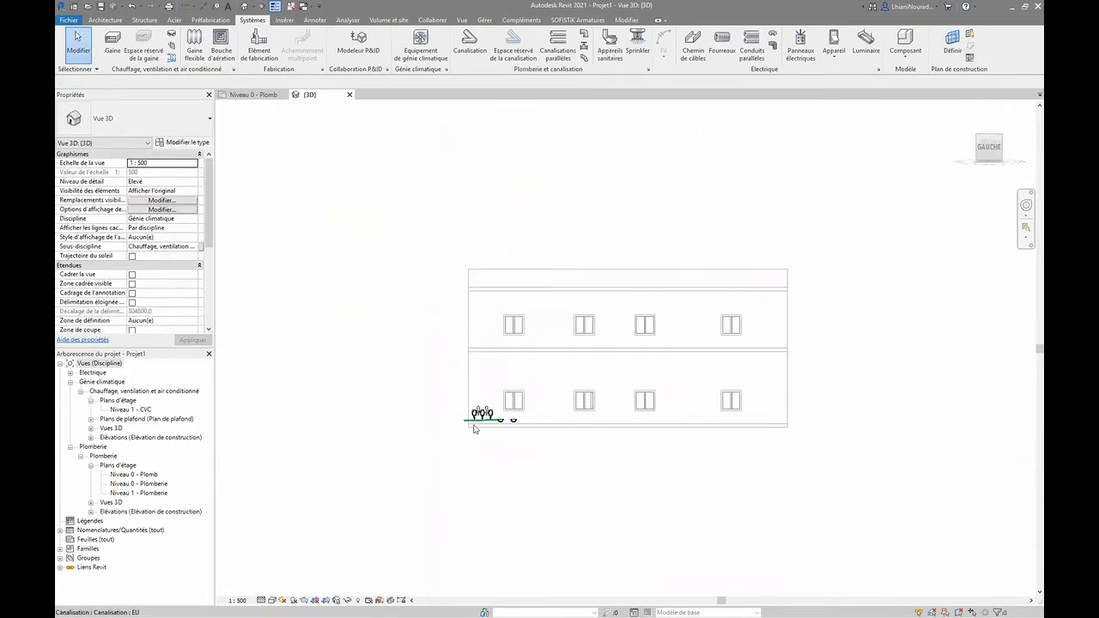
{"action": "scroll", "coordinate": [481, 424], "scroll_direction": "up", "scroll_amount": 6}
{"action": "scroll", "coordinate": [489, 427], "scroll_direction": "up", "scroll_amount": 1}
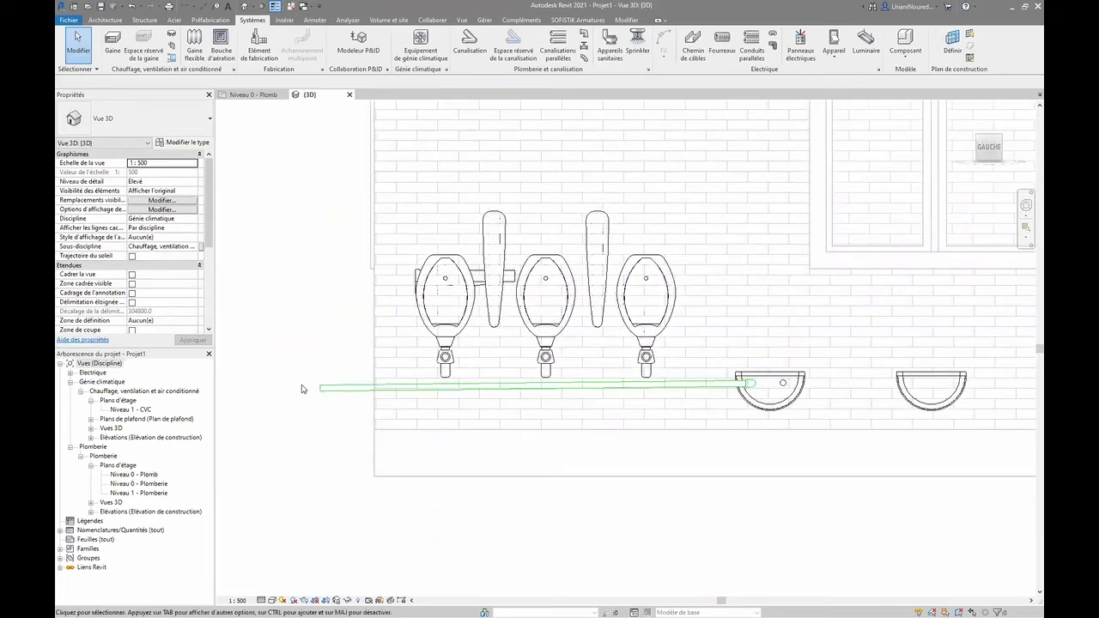
- Connect the urinal nearest the toilet to the main shaft pipe with a 50 mm EU branch sloping down 1.1% and inheriting the size
{"action": "left_click", "coordinate": [254, 96]}
{"action": "scroll", "coordinate": [549, 428], "scroll_direction": "up", "scroll_amount": 2}
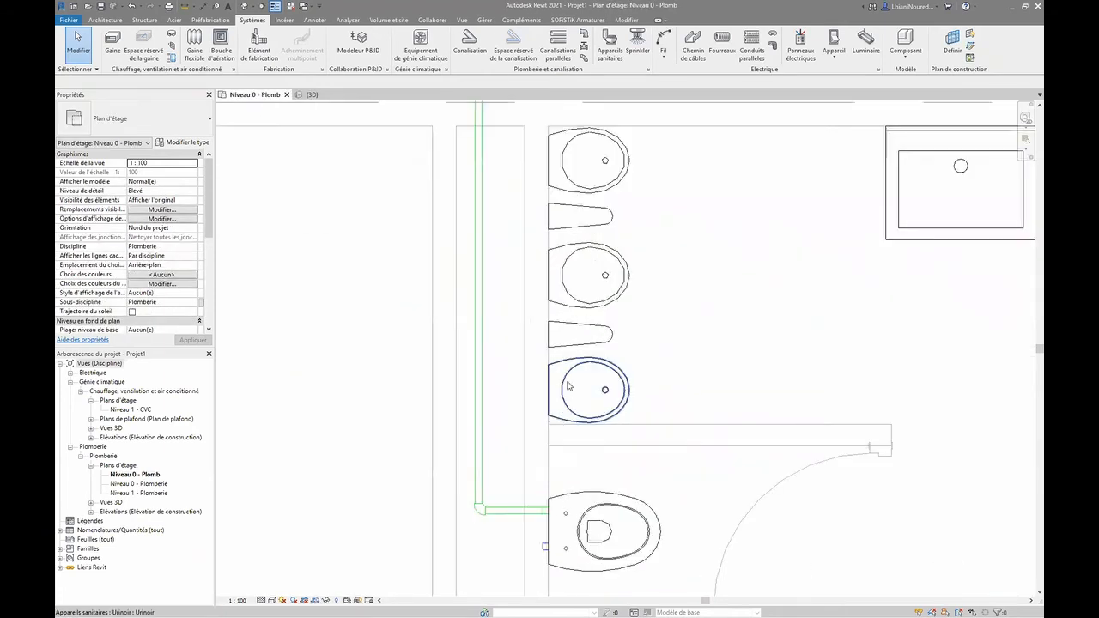
{"action": "left_click", "coordinate": [541, 419]}
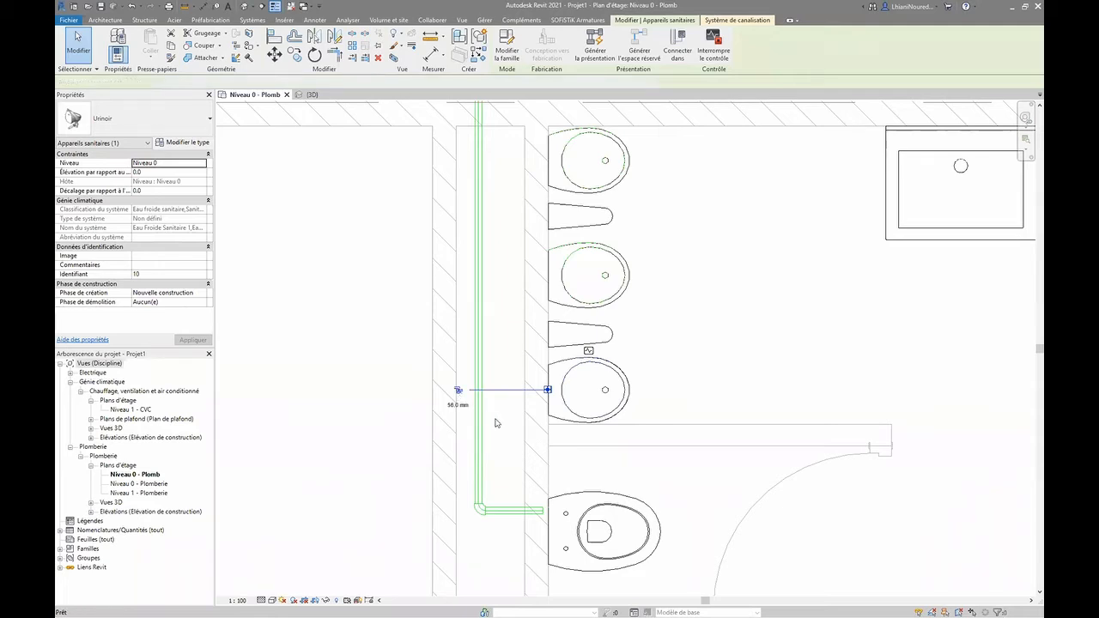
{"action": "left_click", "coordinate": [458, 389]}
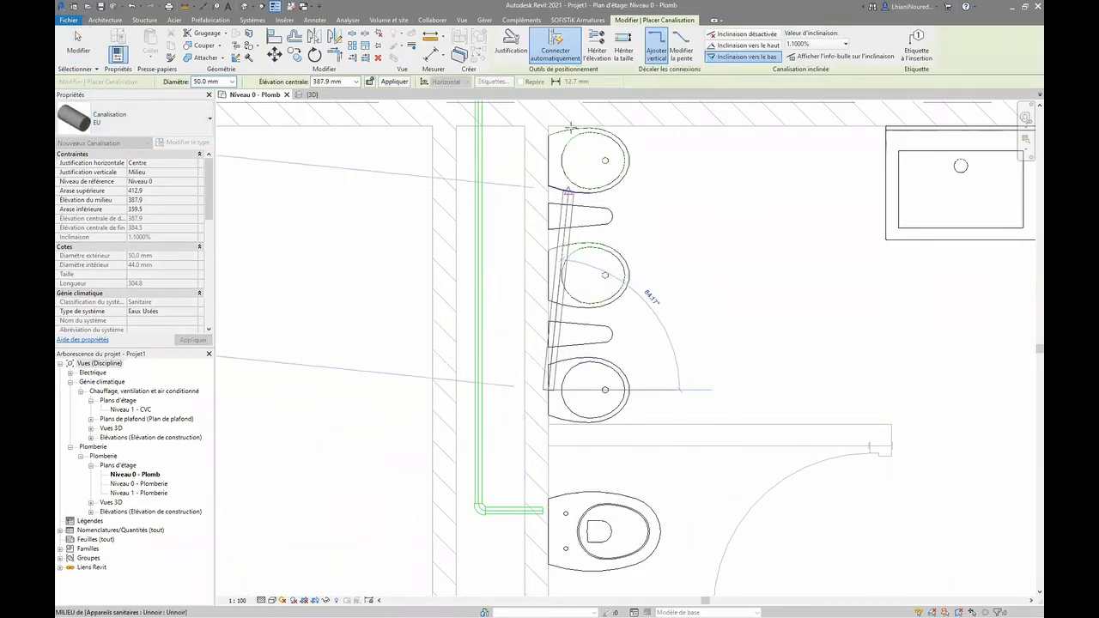
{"action": "left_click", "coordinate": [625, 49]}
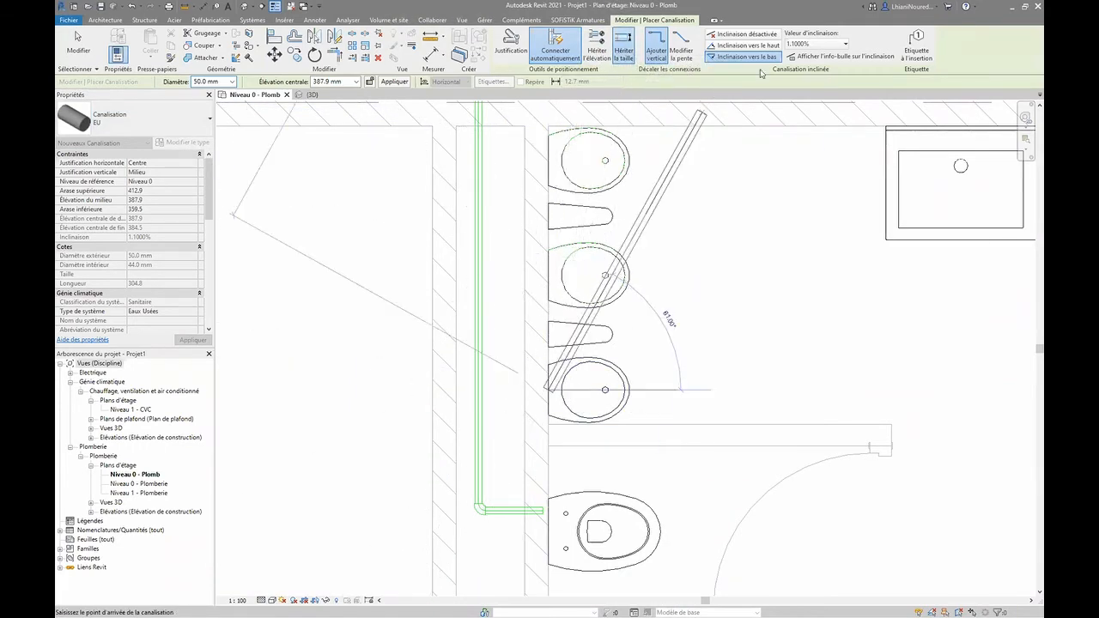
{"action": "left_click", "coordinate": [477, 390]}
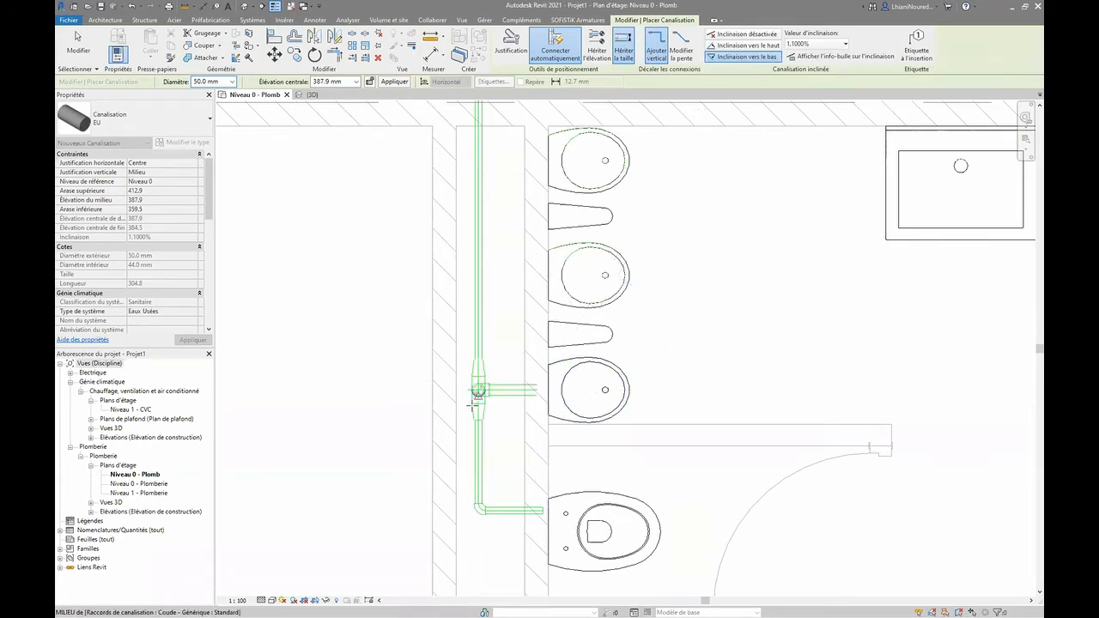
- Examine the urinal's tee junction in 3D, and check the slopes of the adjoining toilet pipe and urinal branch in plan
{"action": "left_click", "coordinate": [319, 96]}
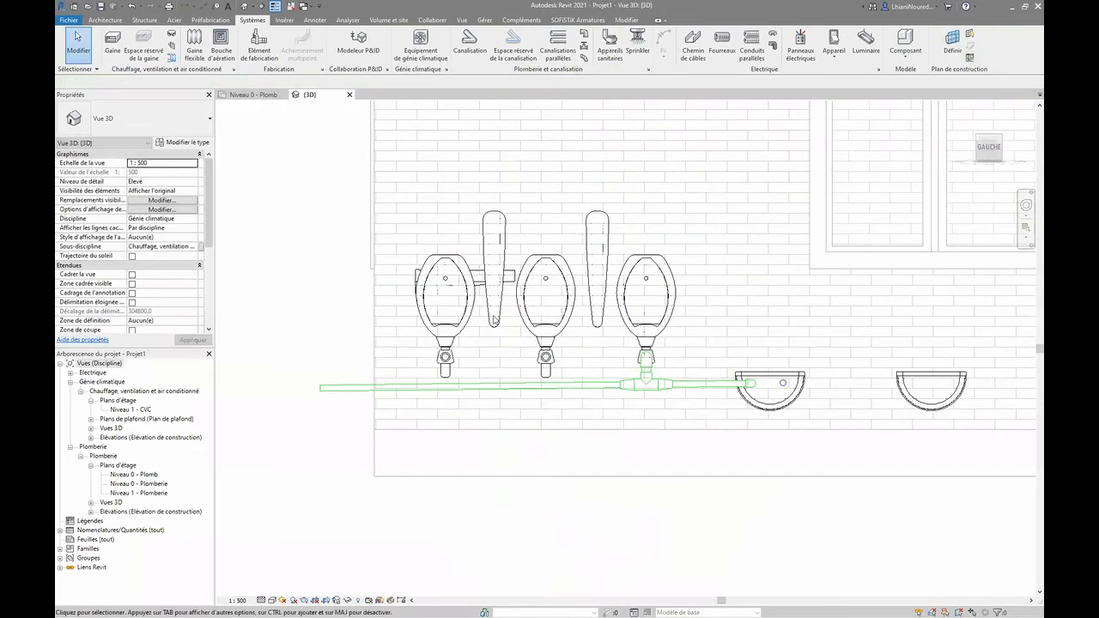
{"action": "scroll", "coordinate": [653, 386], "scroll_direction": "up", "scroll_amount": 3}
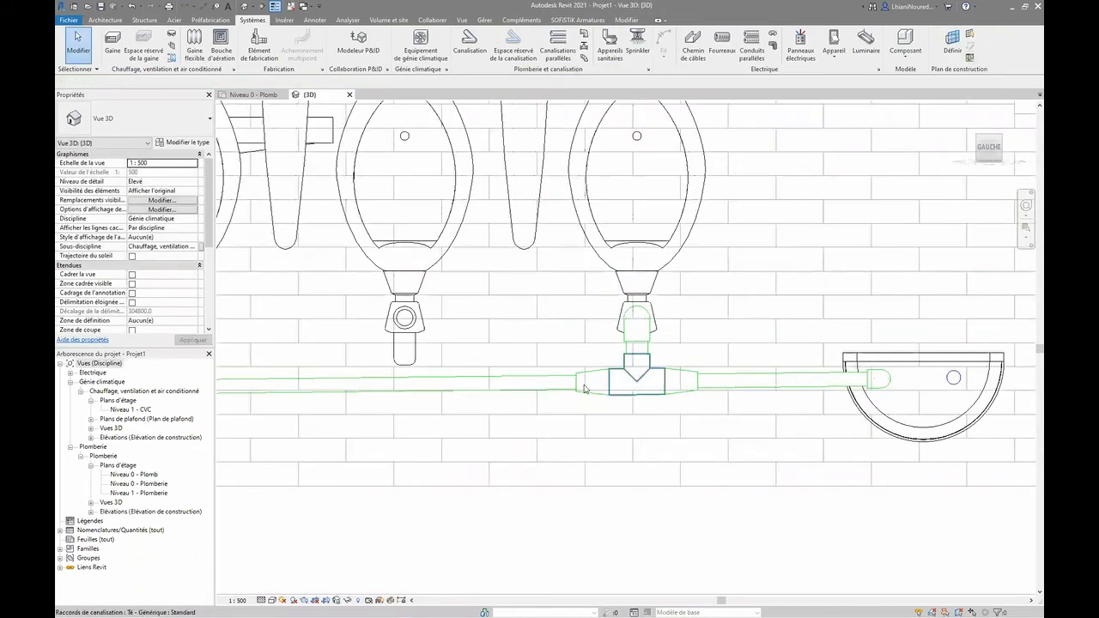
{"action": "left_click", "coordinate": [253, 95]}
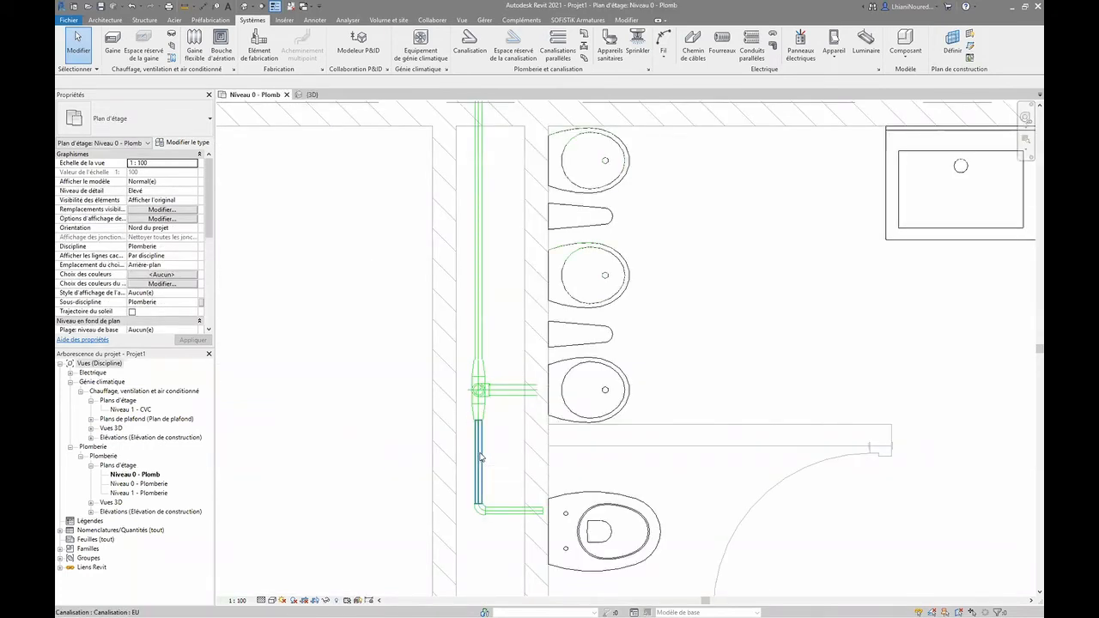
{"action": "left_click", "coordinate": [481, 458]}
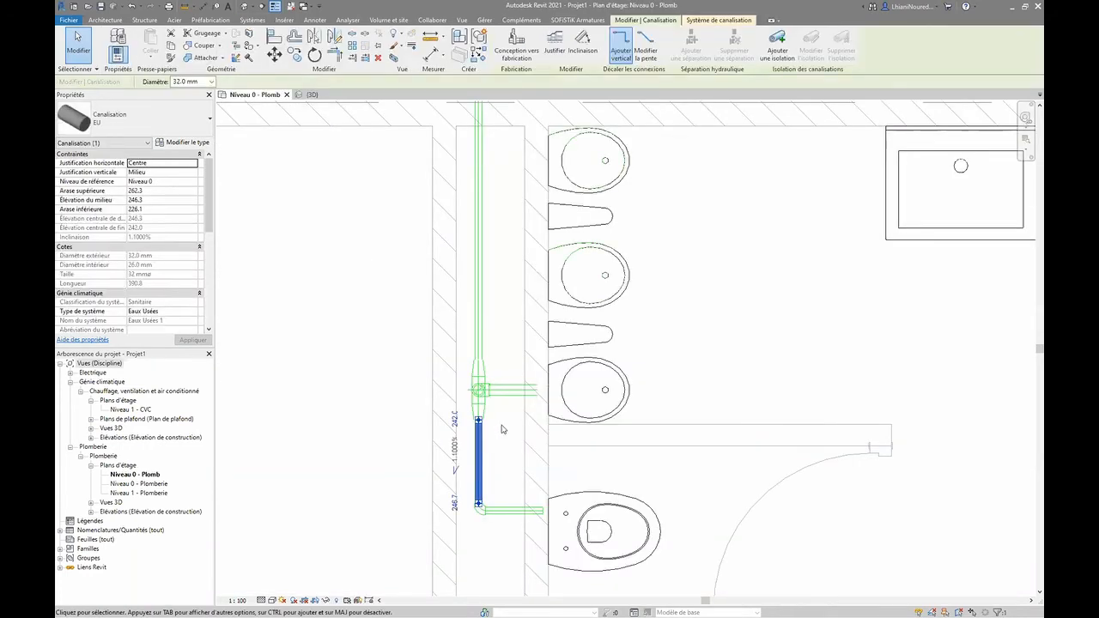
{"action": "scroll", "coordinate": [518, 463], "scroll_direction": "up", "scroll_amount": 1}
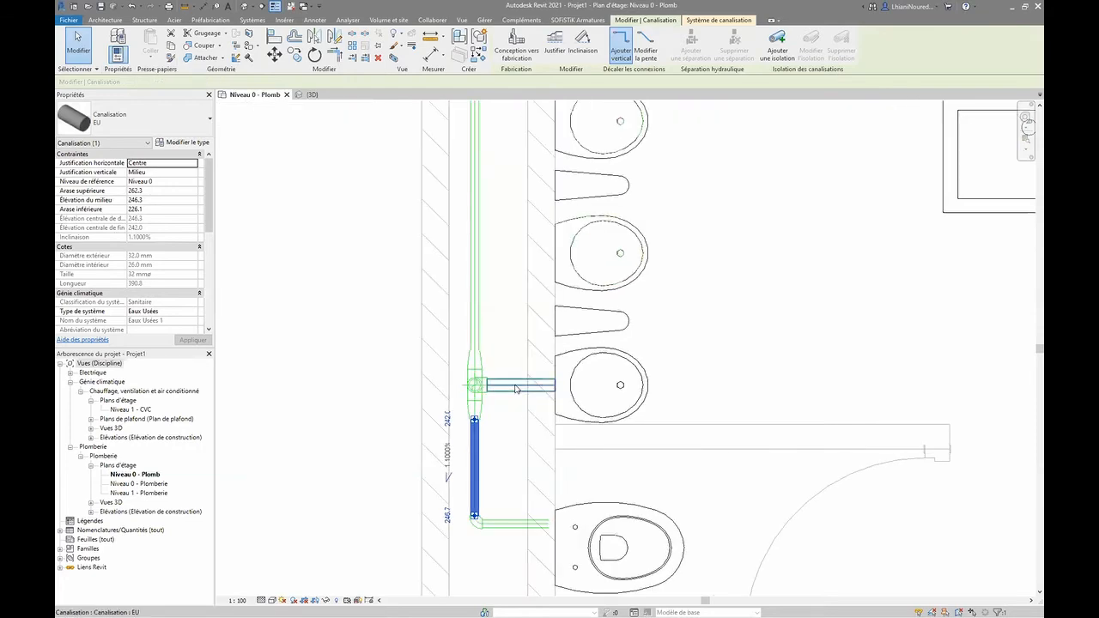
{"action": "left_click", "coordinate": [515, 388]}
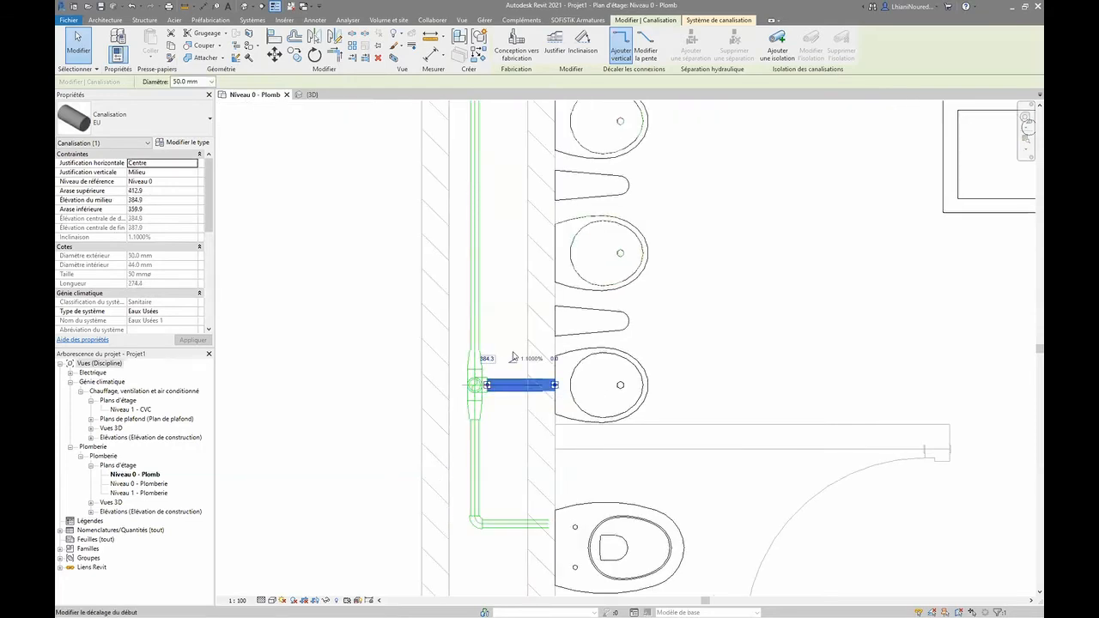
{"action": "key", "text": "Escape"}
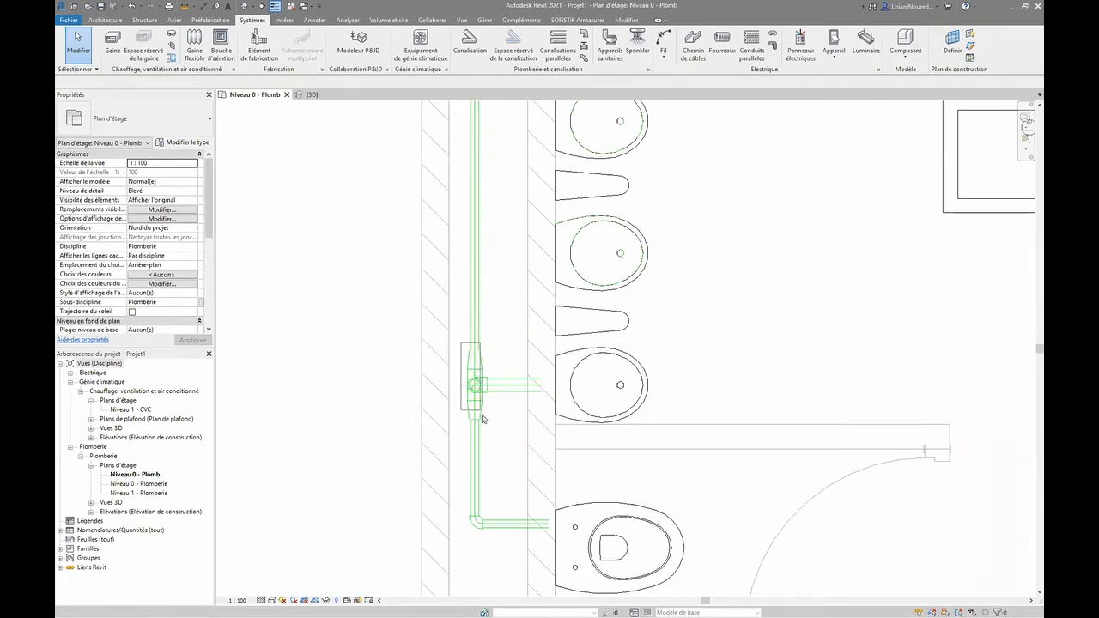
- Delete the EU branch pipe between the shaft pipe and the urinal nearest the toilet
{"action": "key", "text": "Tab"}
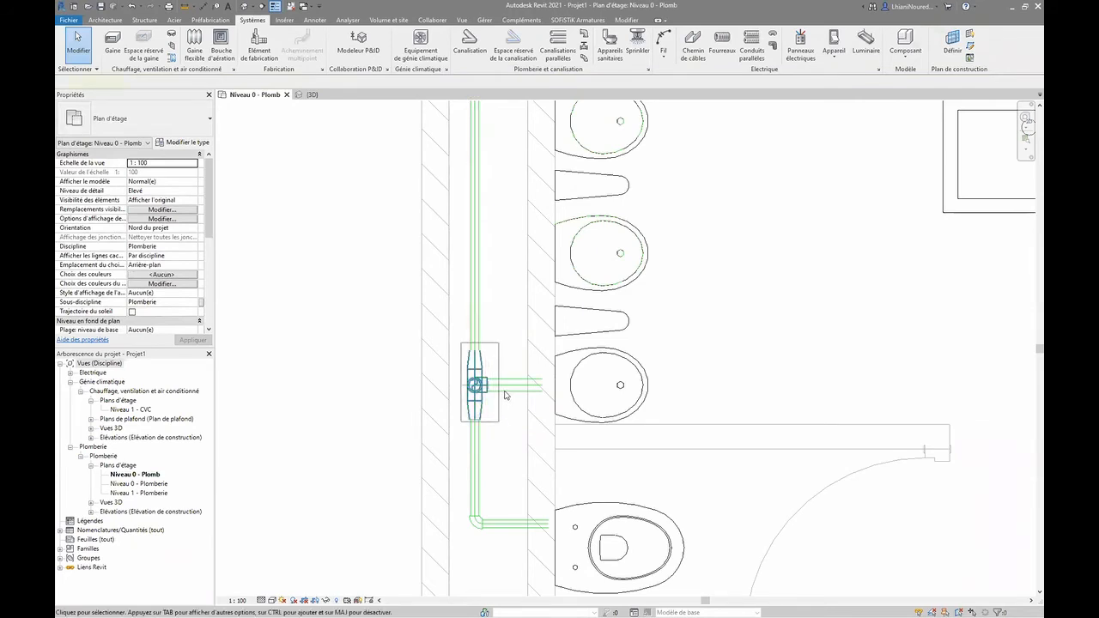
{"action": "left_click", "coordinate": [505, 392]}
{"action": "left_click", "coordinate": [502, 385]}
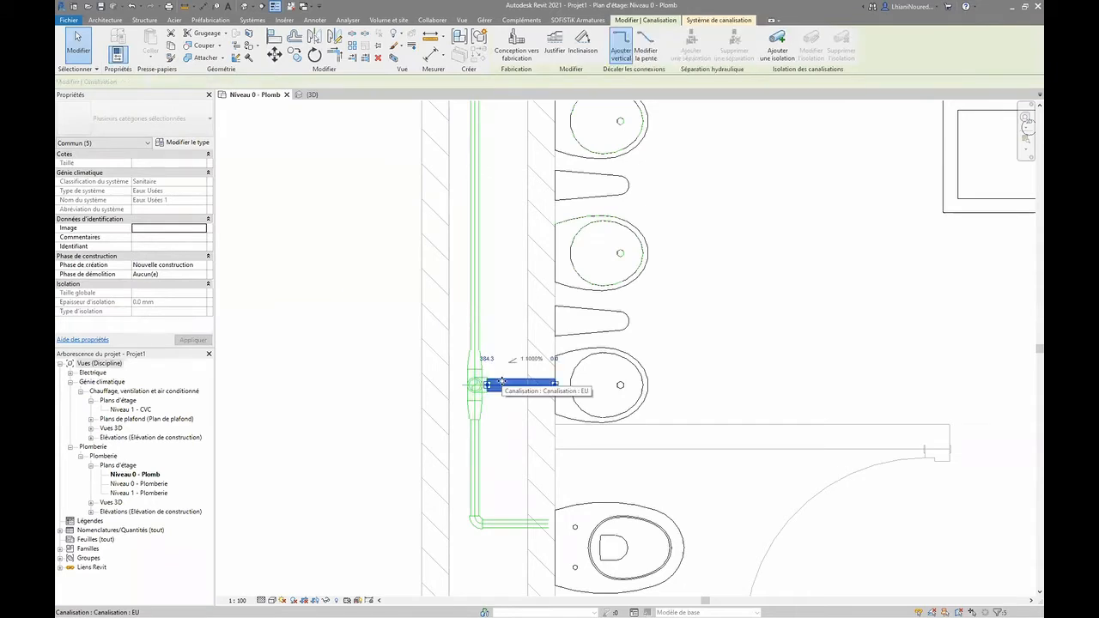
{"action": "key", "text": "Delete"}
- Delete the leftover tee and its reducers, and rejoin the two ends of the EU shaft pipe
{"action": "left_click_drag", "start_coordinate": [460, 340], "coordinate": [494, 429]}
{"action": "left_click_drag", "start_coordinate": [495, 335], "coordinate": [495, 335]}
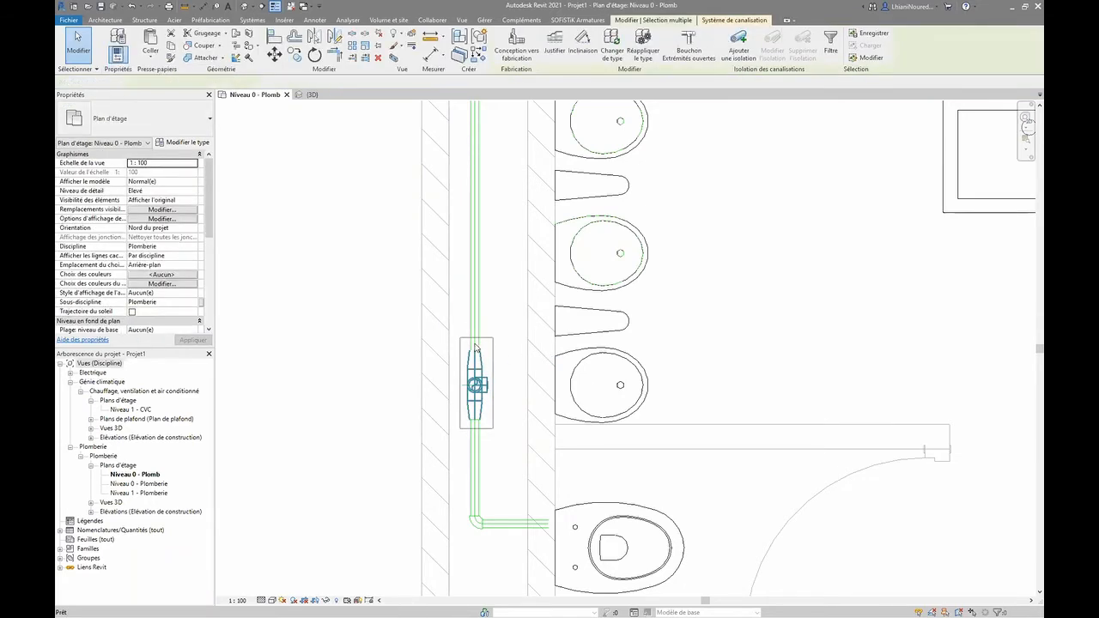
{"action": "key", "text": "Delete"}
{"action": "left_click", "coordinate": [474, 352]}
{"action": "left_click_drag", "start_coordinate": [474, 350], "coordinate": [474, 419]}
{"action": "key", "text": "Escape"}
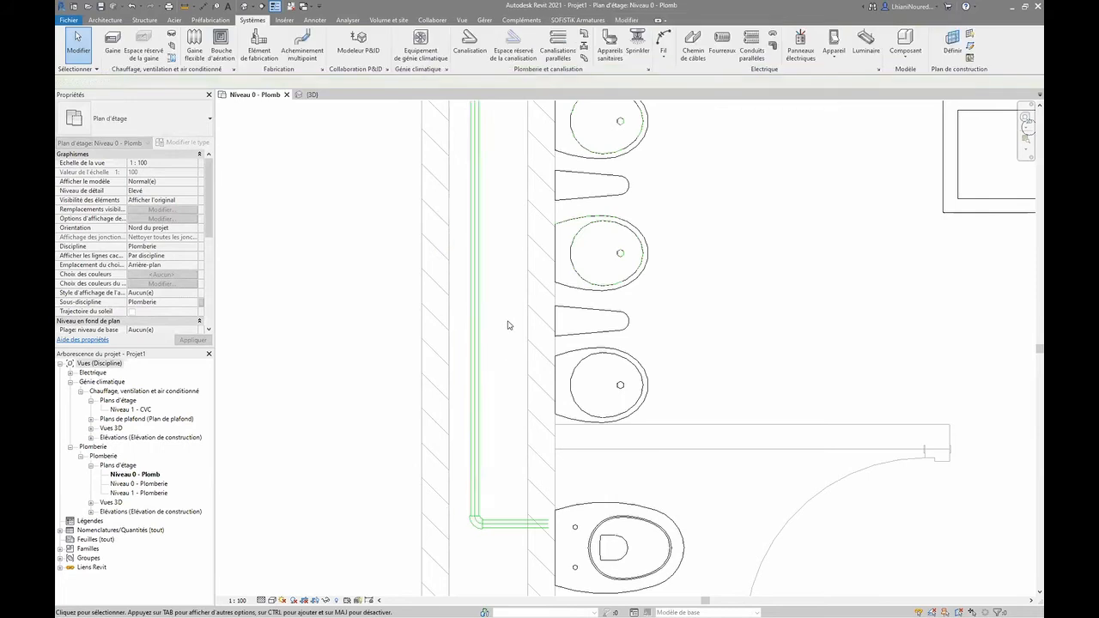
- Try to connect the urinal nearest the toilet to the shaft pipe with a 32 mm EU branch sloping down 1.1%
{"action": "left_click", "coordinate": [583, 356]}
{"action": "left_click", "coordinate": [553, 385]}
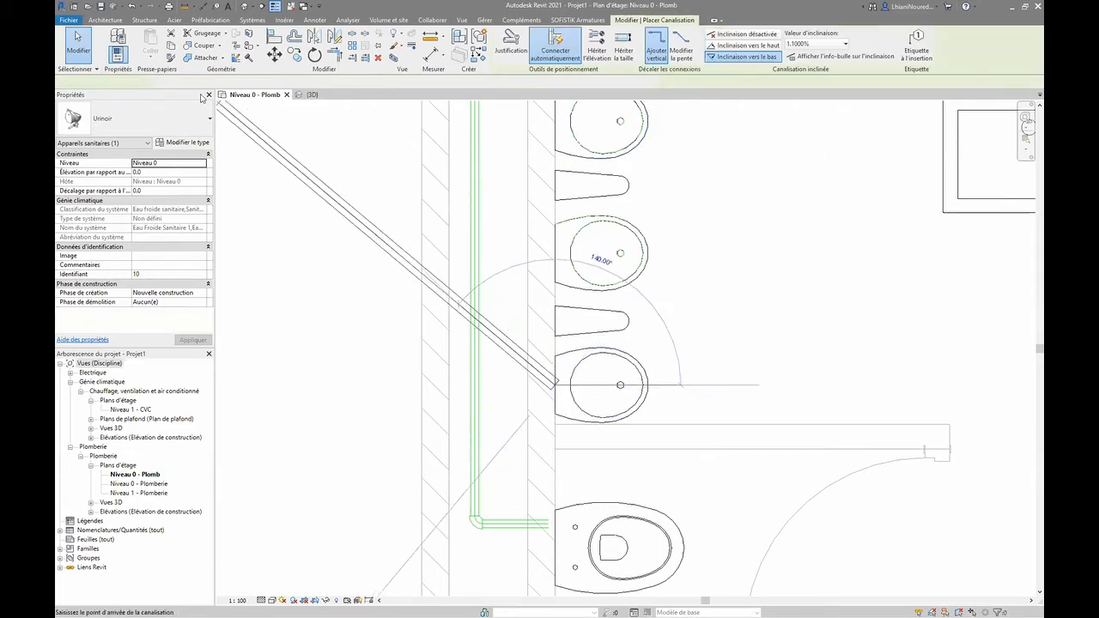
{"action": "left_click", "coordinate": [231, 81]}
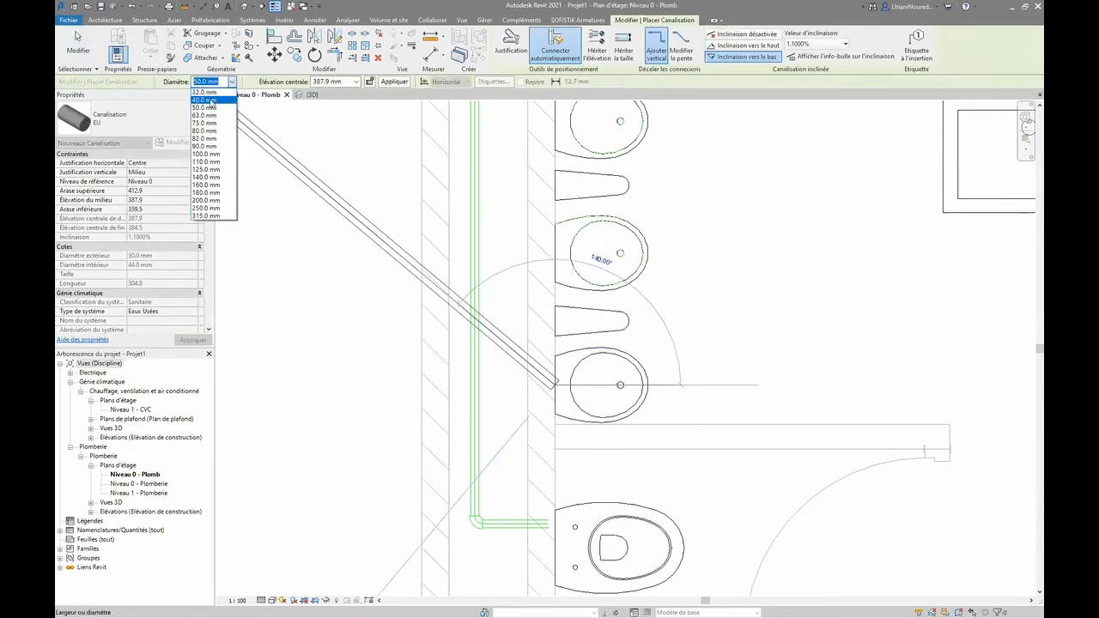
{"action": "left_click", "coordinate": [208, 92]}
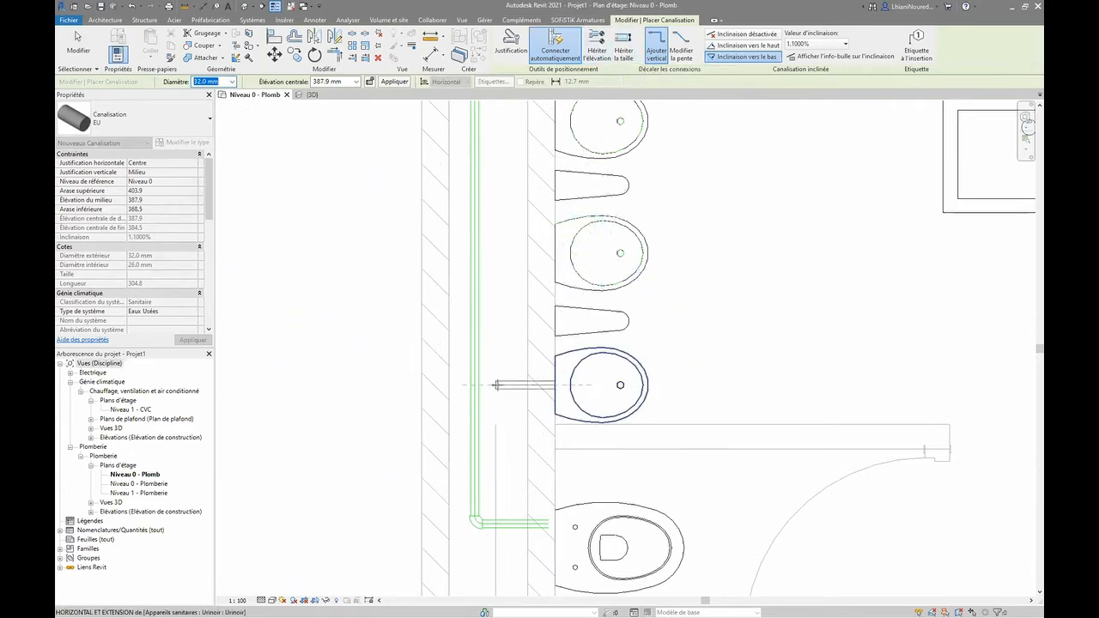
{"action": "left_click", "coordinate": [475, 388]}
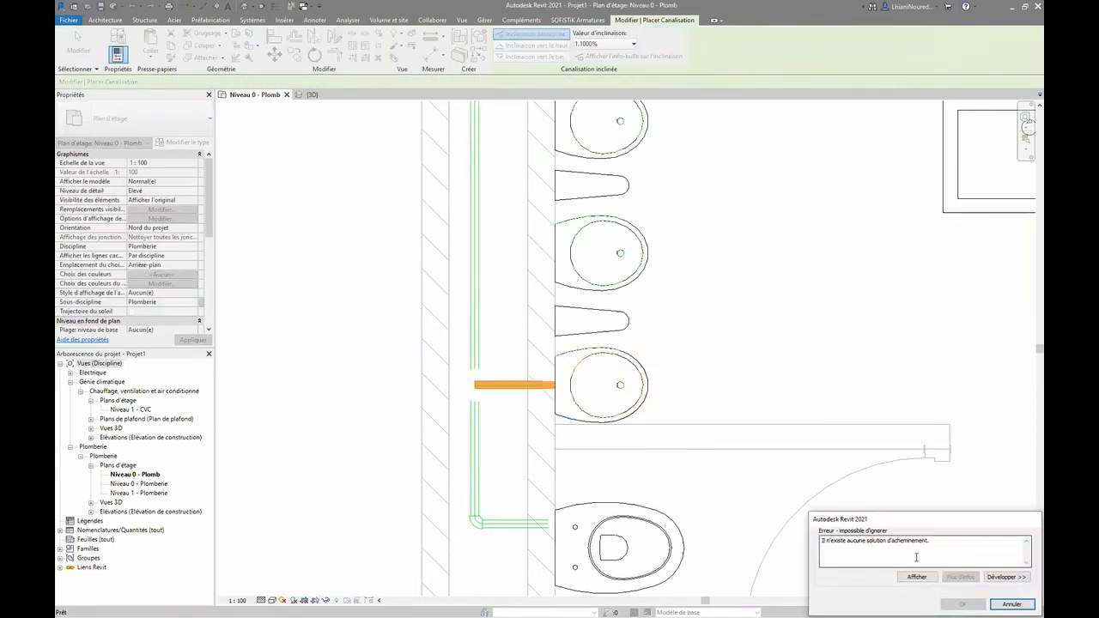
{"action": "left_click", "coordinate": [1009, 604]}
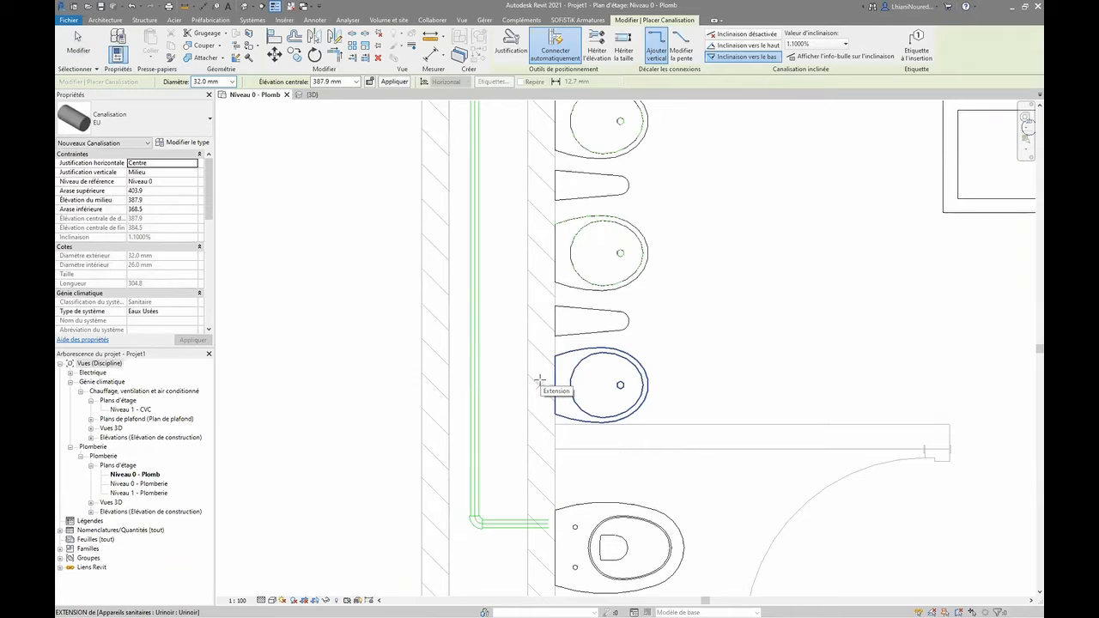
{"action": "key", "text": "Escape"}
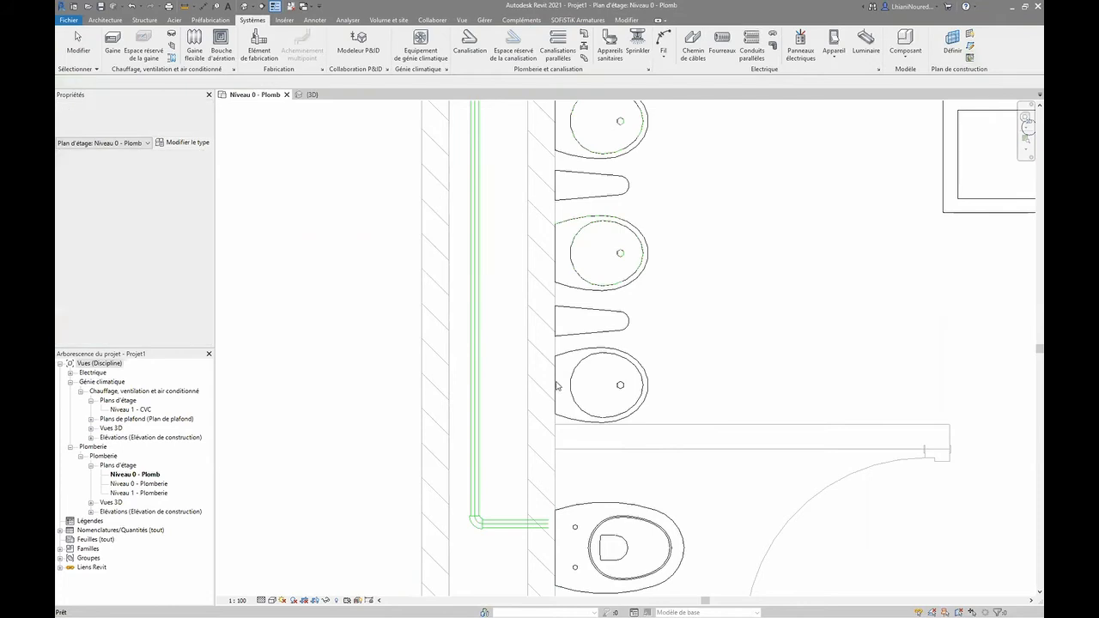
{"action": "left_click", "coordinate": [556, 376]}
{"action": "left_click", "coordinate": [555, 384]}
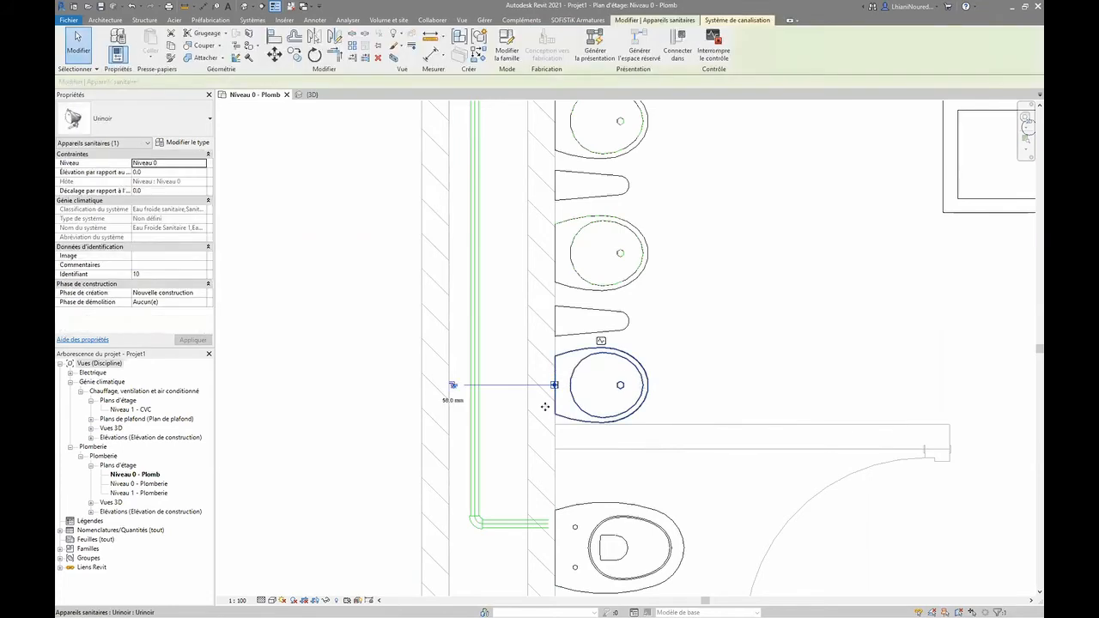
{"action": "left_click", "coordinate": [478, 351]}
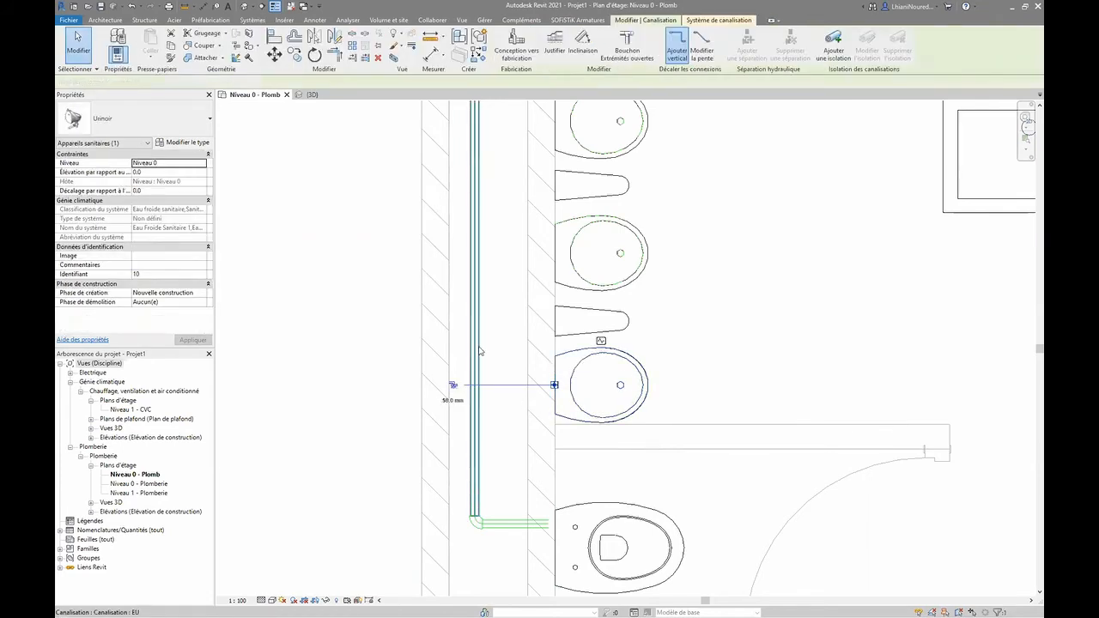
{"action": "key", "text": "Escape"}
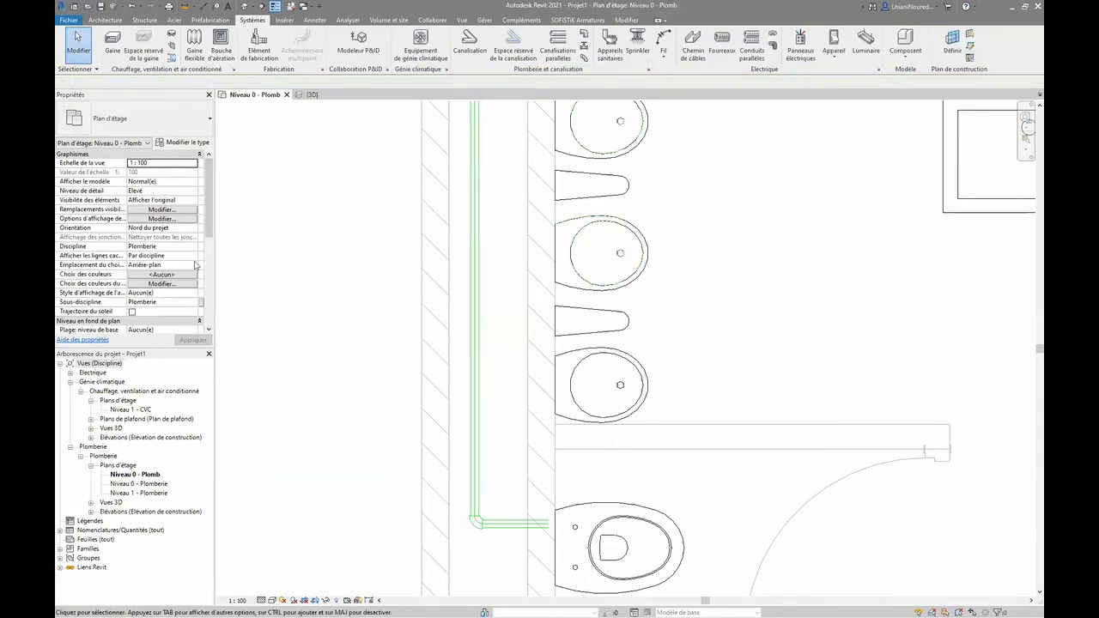
- Connect the urinal nearest the toilet to the shaft pipe with a 50 mm EU branch sloping down 1.1%
{"action": "left_click", "coordinate": [559, 395]}
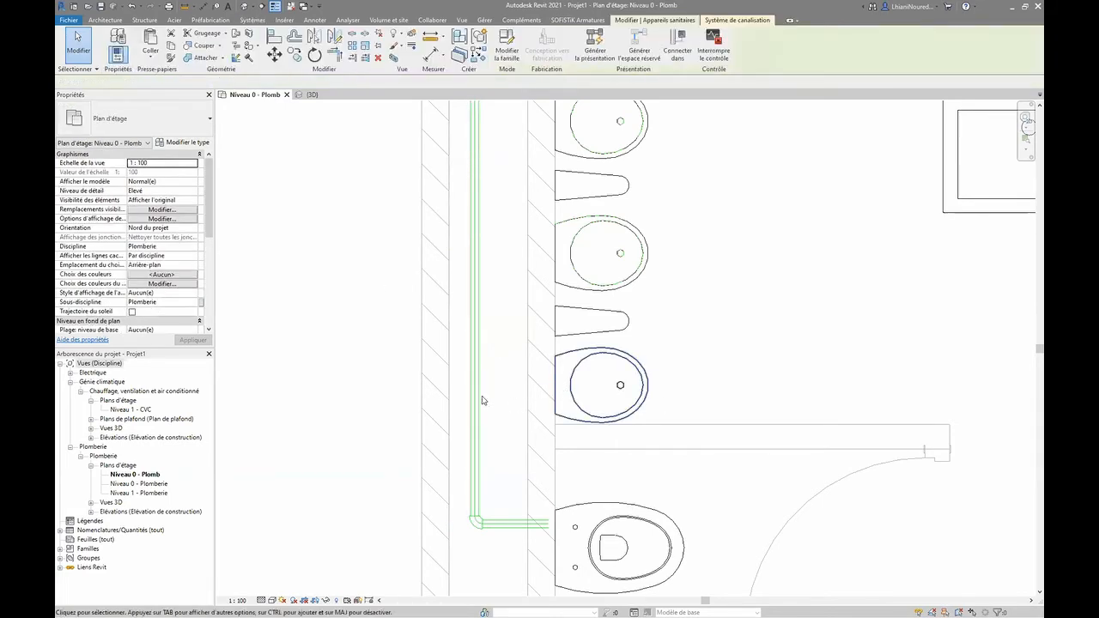
{"action": "left_click", "coordinate": [553, 385]}
{"action": "left_click", "coordinate": [455, 388]}
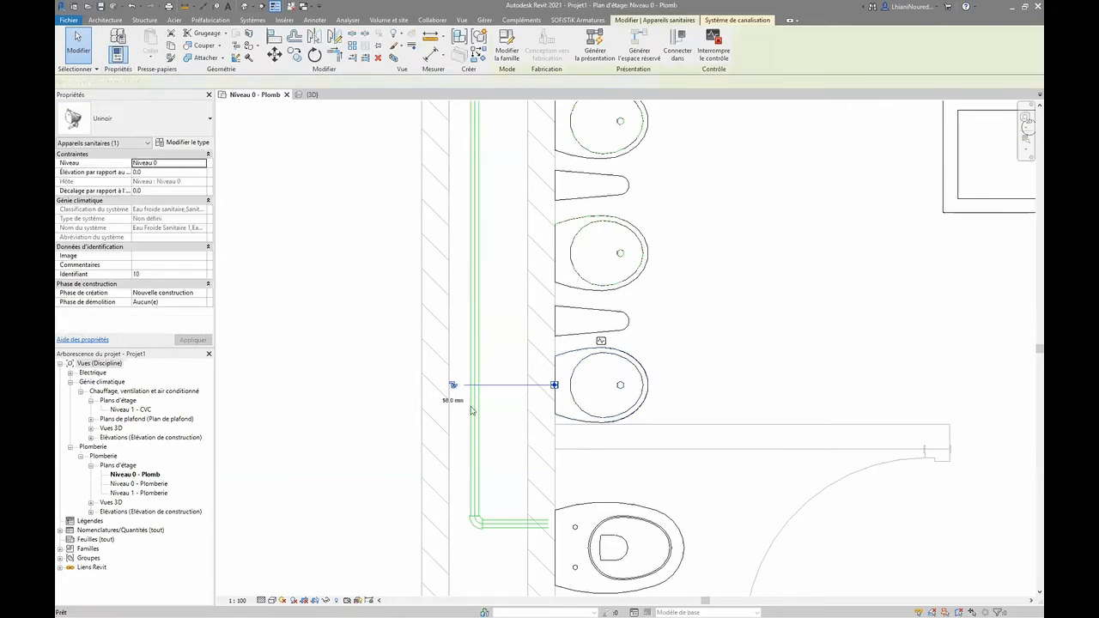
{"action": "left_click", "coordinate": [553, 385]}
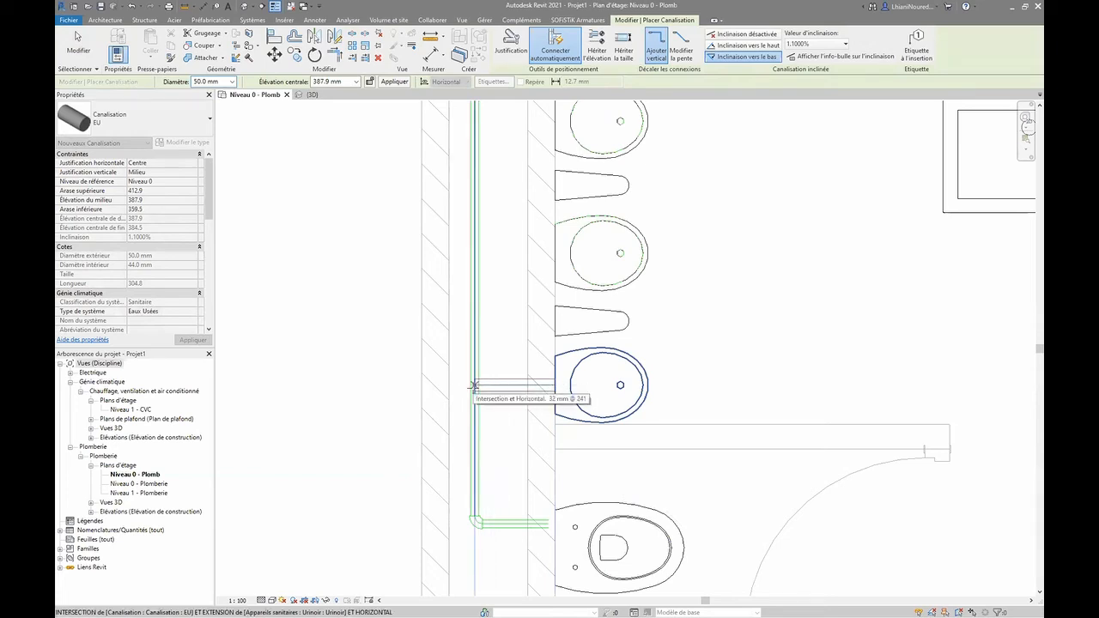
{"action": "left_click", "coordinate": [474, 386]}
{"action": "key", "text": "Escape"}
{"action": "key", "text": "Escape"}
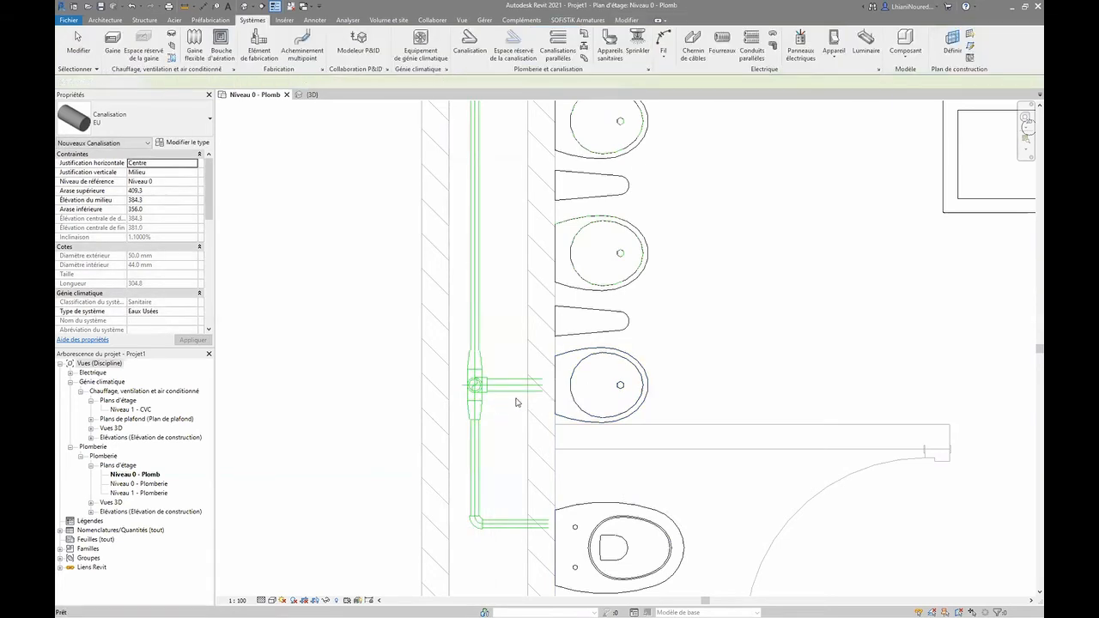
{"action": "left_click", "coordinate": [582, 365]}
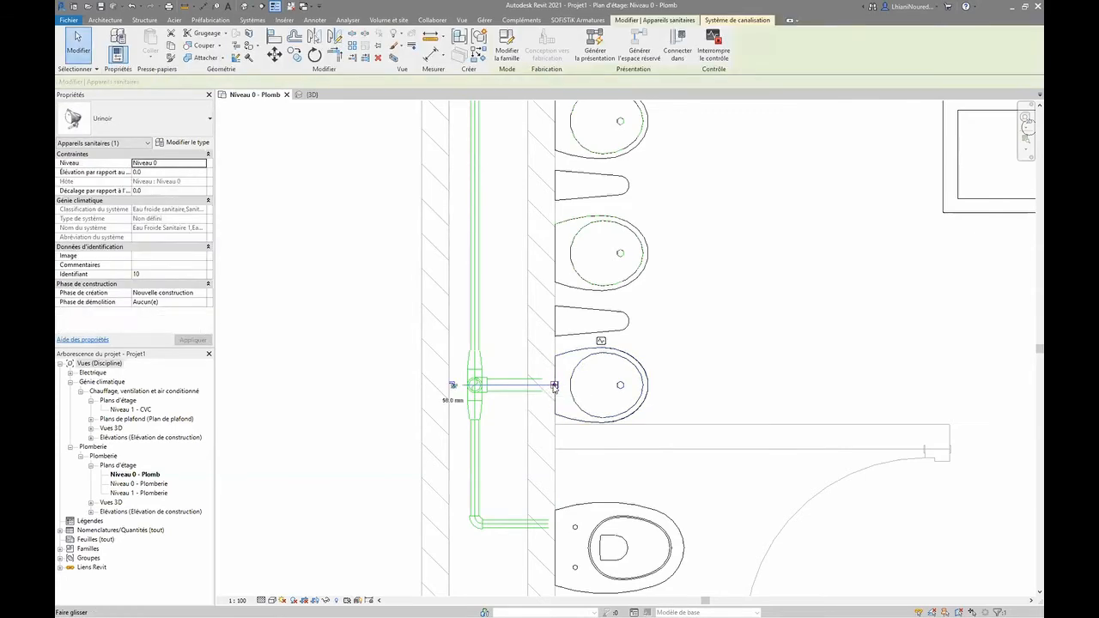
{"action": "left_click", "coordinate": [523, 340]}
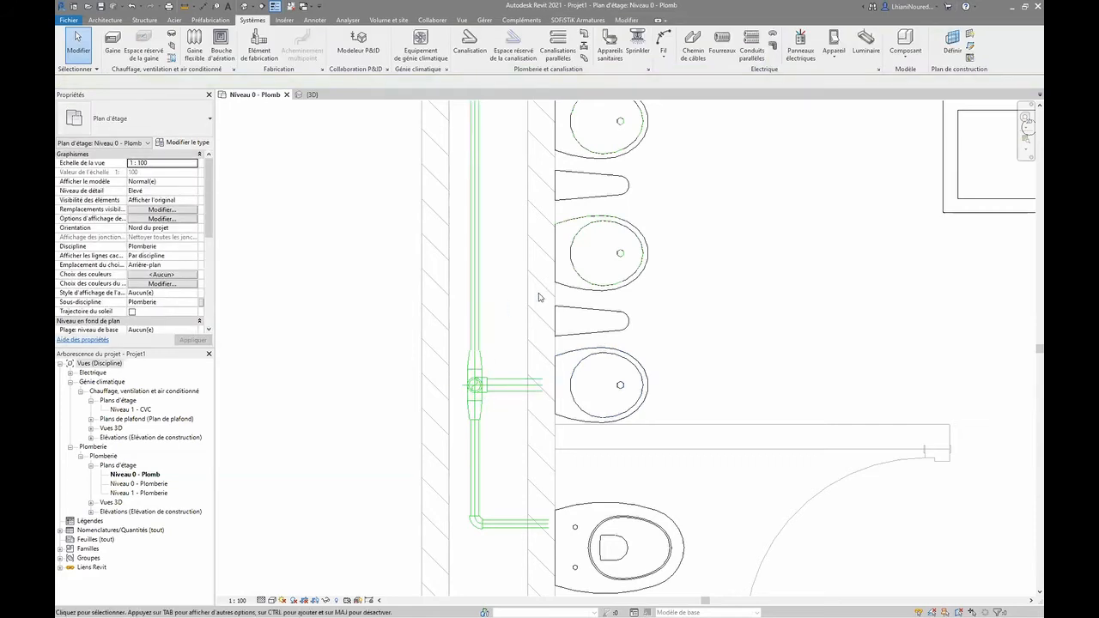
{"action": "scroll", "coordinate": [540, 295], "scroll_direction": "down", "scroll_amount": 2}
{"action": "middle_click_drag", "start_coordinate": [537, 318], "coordinate": [550, 360]}
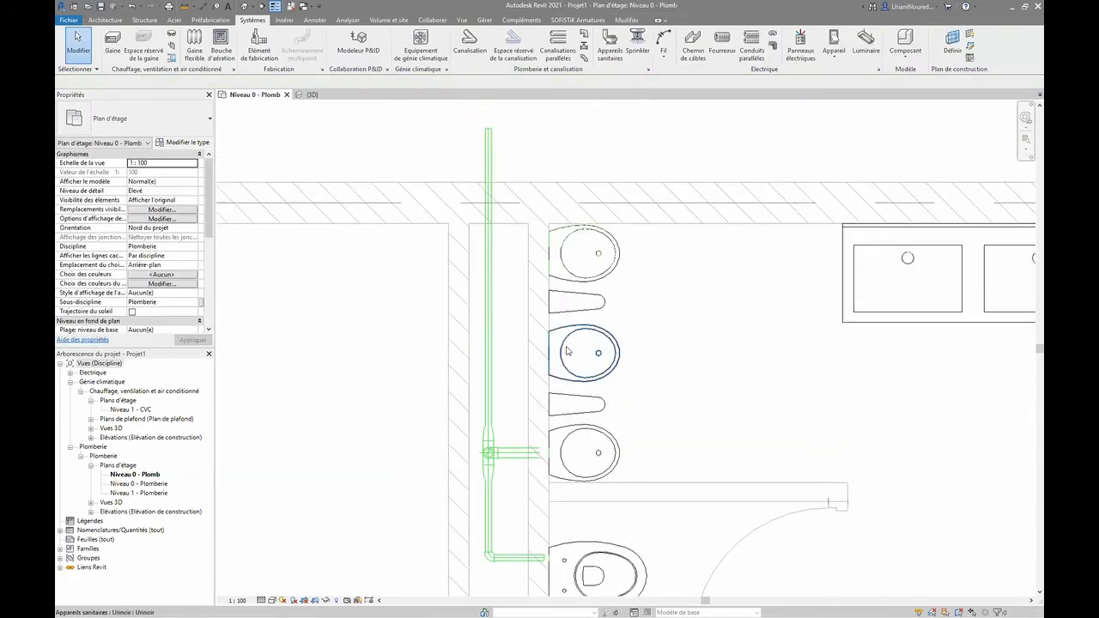
{"action": "left_click", "coordinate": [565, 348]}
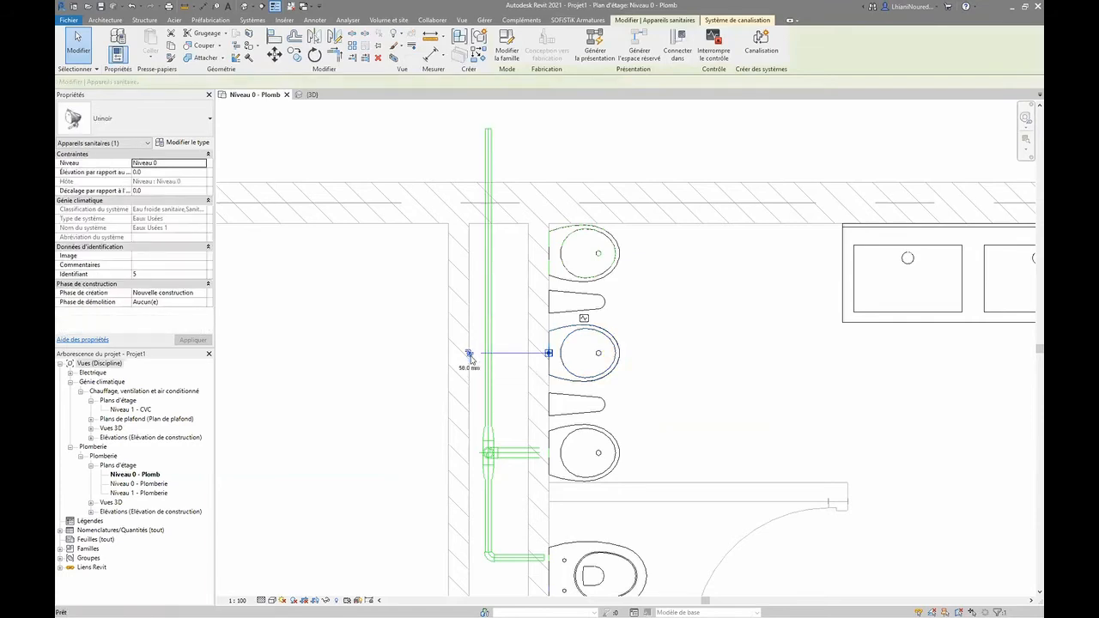
{"action": "left_click", "coordinate": [469, 353]}
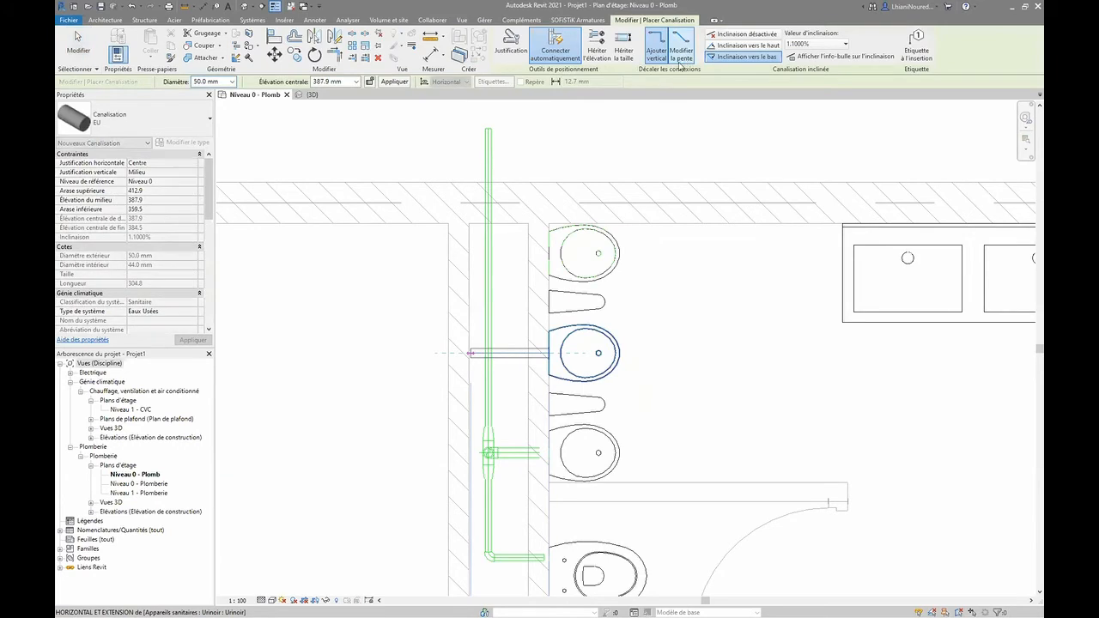
{"action": "key", "text": "Escape"}
{"action": "key", "text": "Escape"}
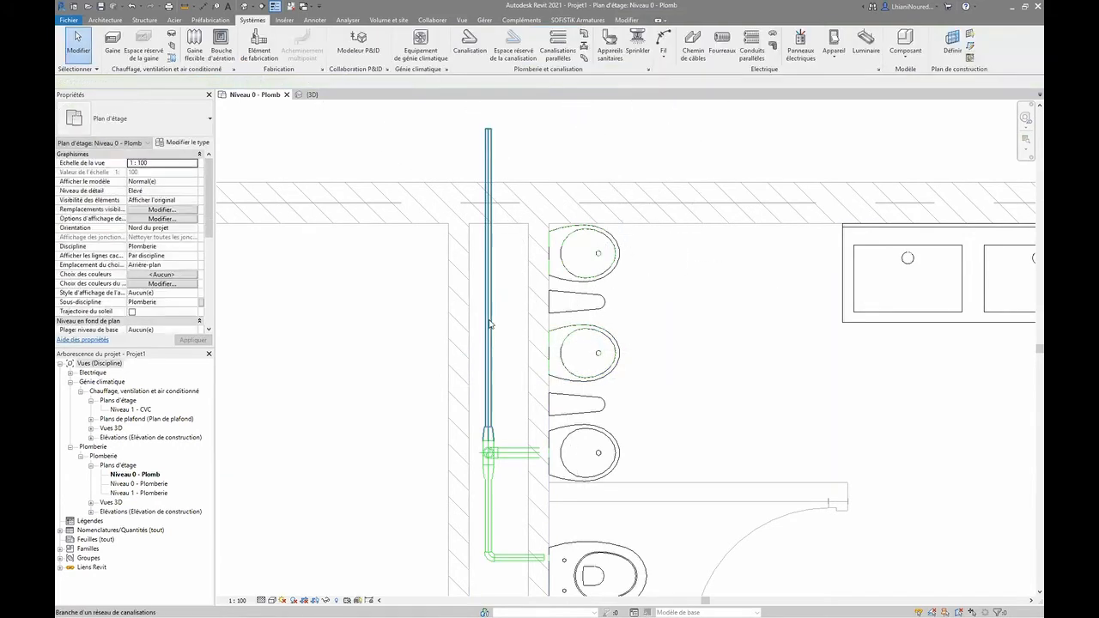
- Try to edit the slope of the connected EU pipes, leaving the toilet's connection fitting out of the selection
{"action": "left_click", "coordinate": [490, 324]}
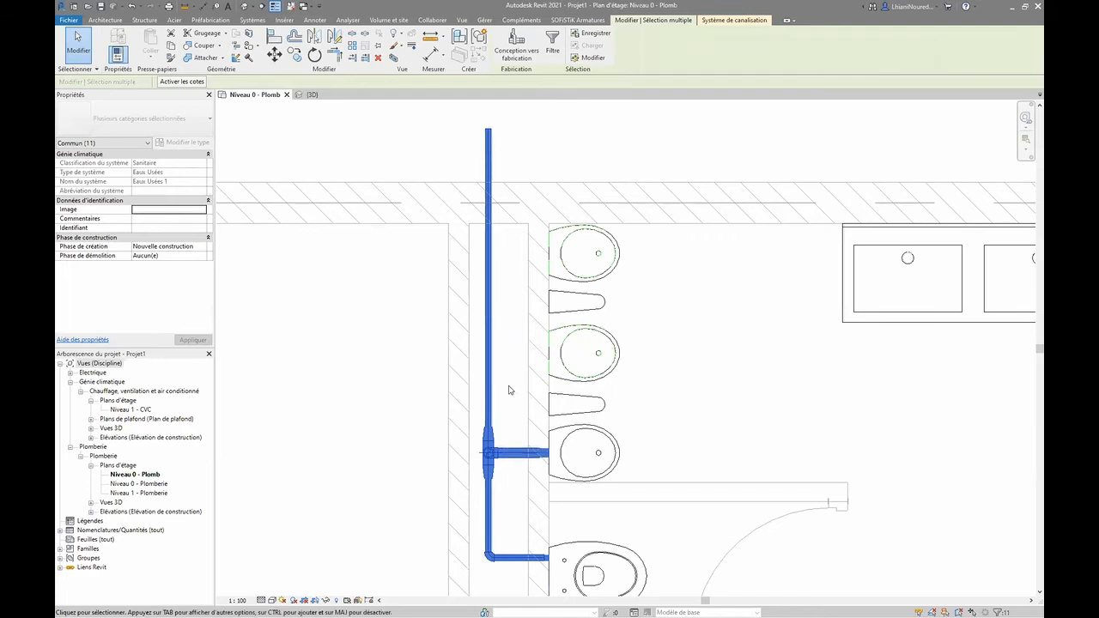
{"action": "key", "text": "Escape"}
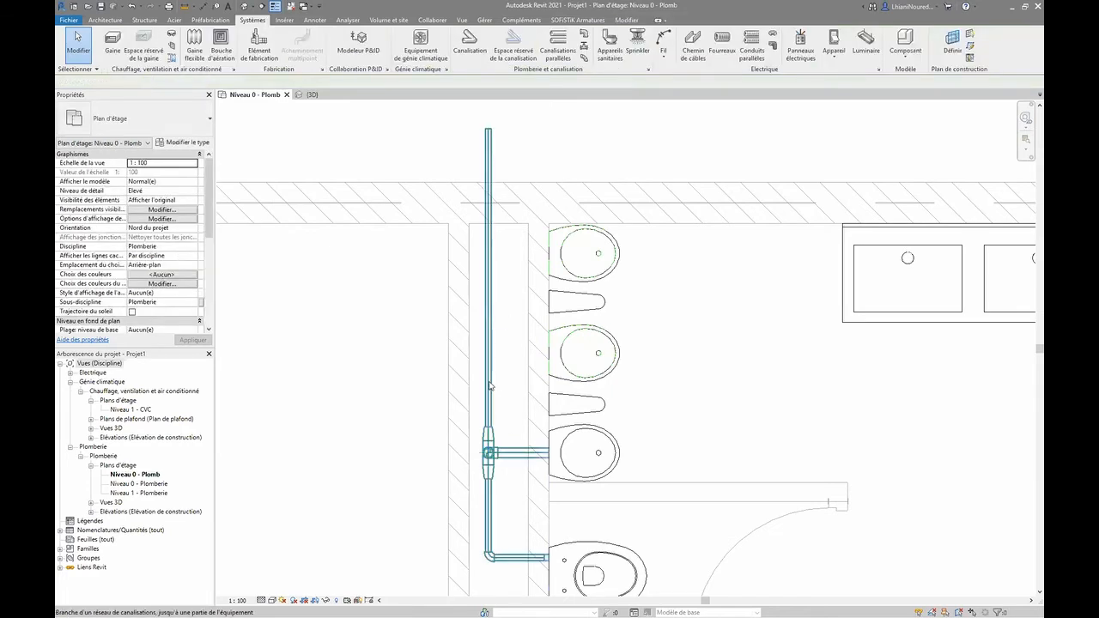
{"action": "left_click", "coordinate": [508, 434]}
{"action": "middle_click_drag", "start_coordinate": [498, 478], "coordinate": [481, 361]}
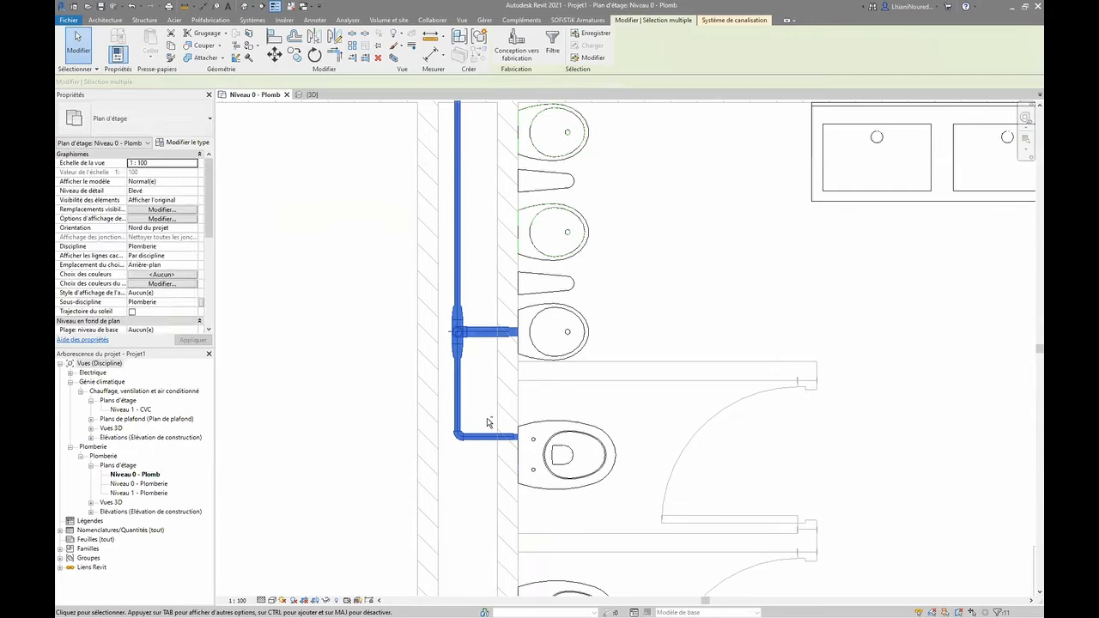
{"action": "left_click_drag", "start_coordinate": [483, 410], "coordinate": [533, 456]}
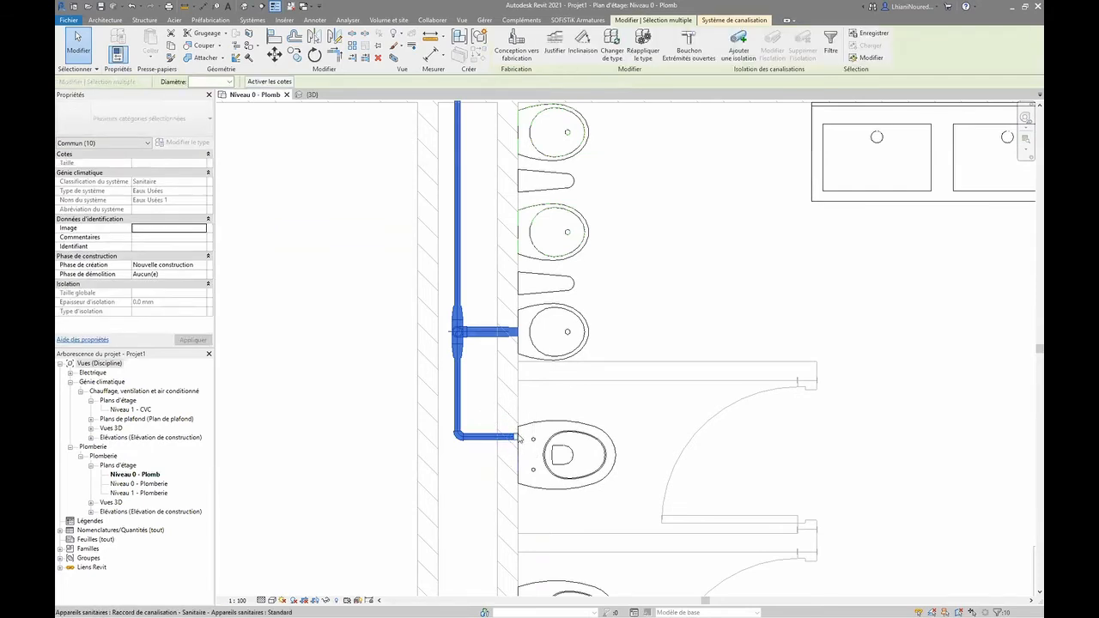
{"action": "scroll", "coordinate": [507, 403], "scroll_direction": "down", "scroll_amount": 3}
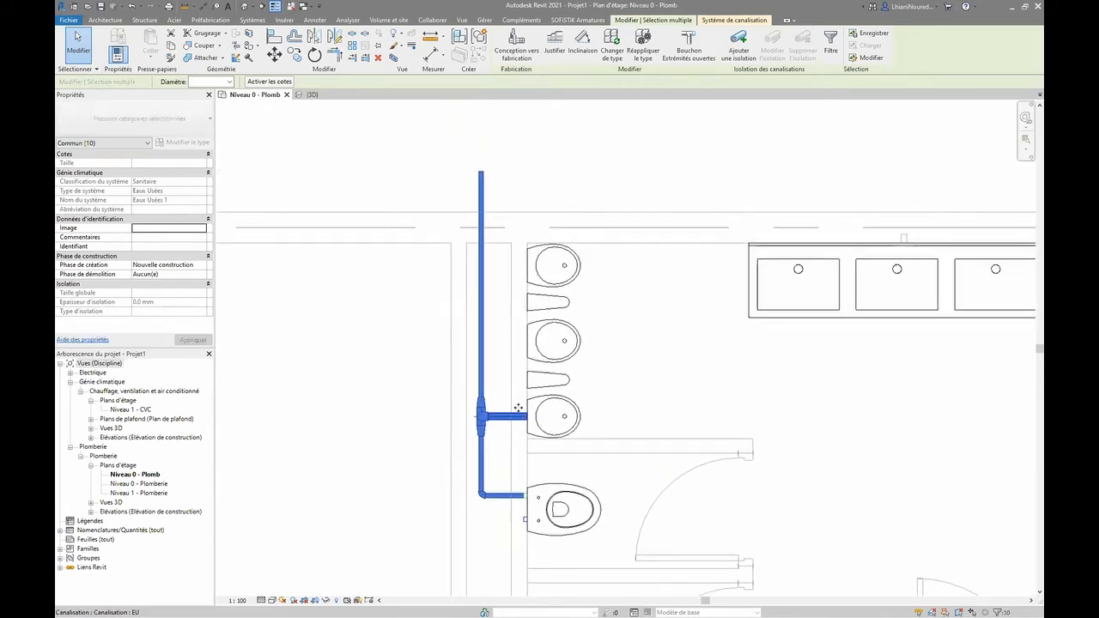
{"action": "left_click", "coordinate": [584, 43]}
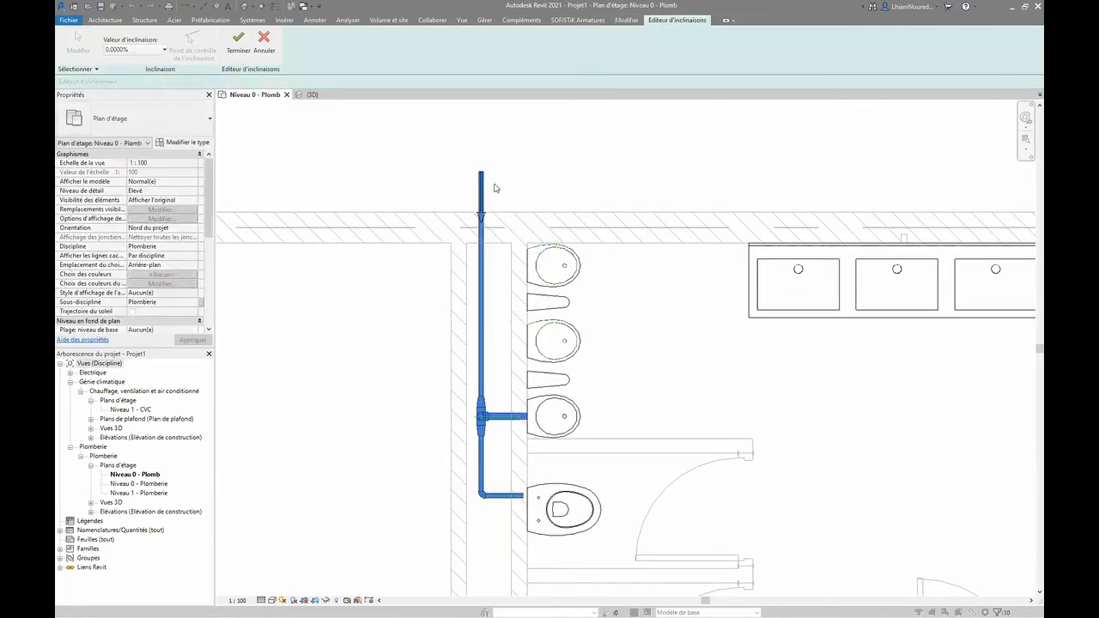
{"action": "left_click", "coordinate": [264, 43]}
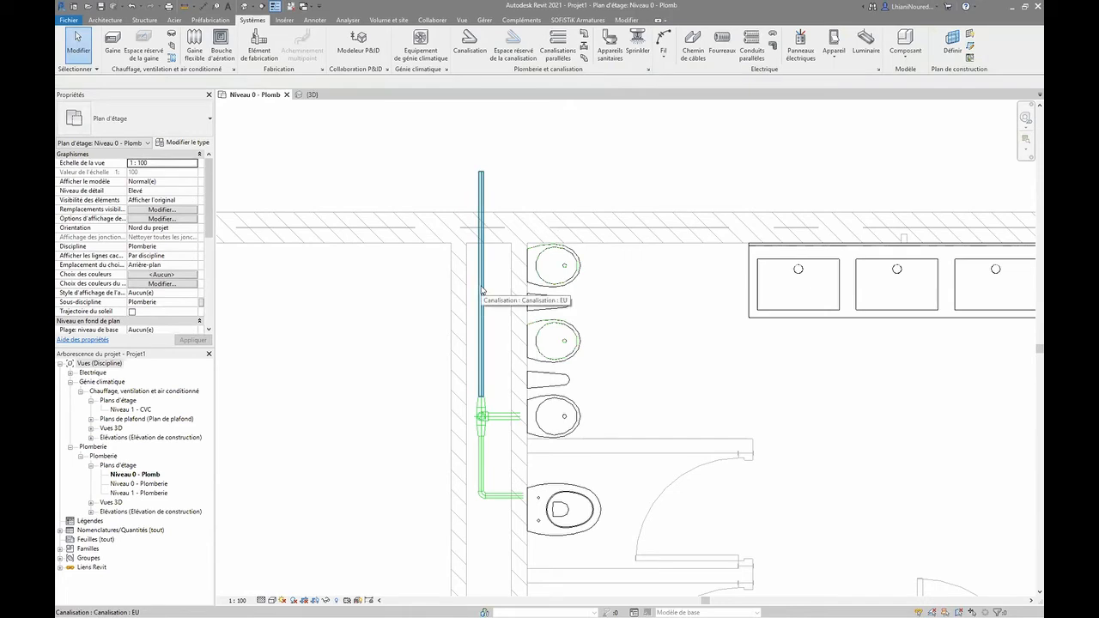
- Select the connected EU pipe network up to the equipment, leaving out the toilet's sanitary connection fitting
{"action": "key", "text": "Tab"}
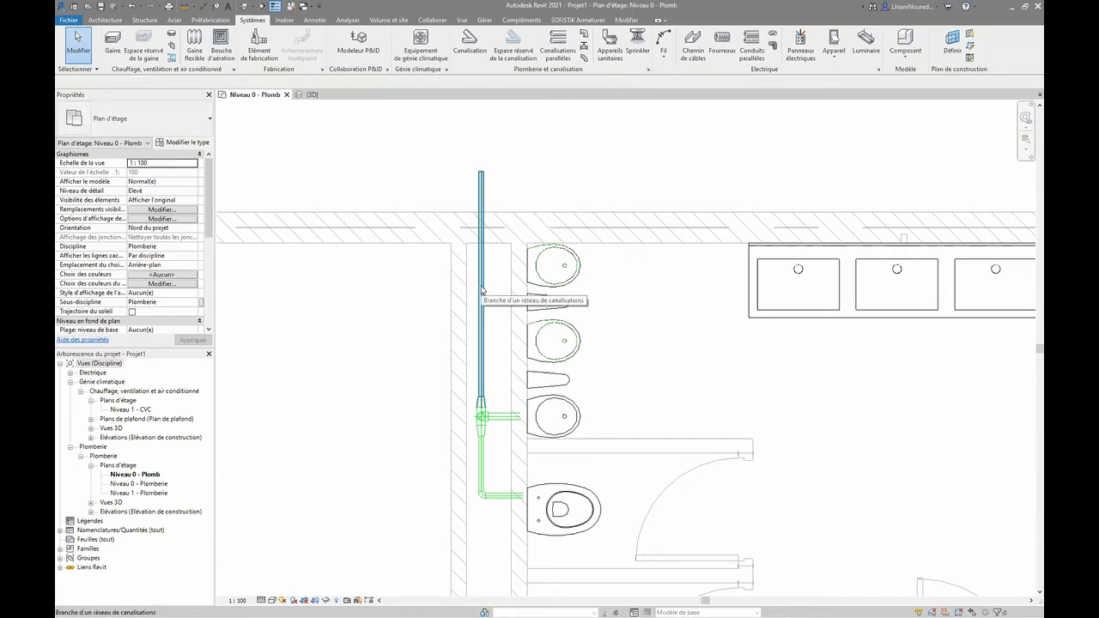
{"action": "key", "text": "Tab"}
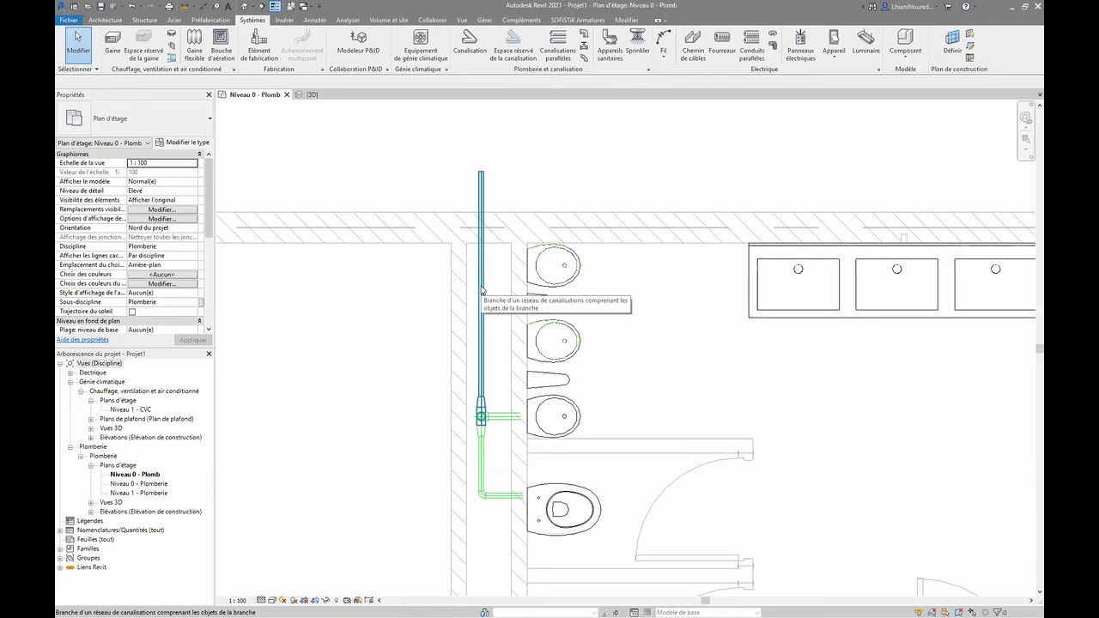
{"action": "key", "text": "Tab"}
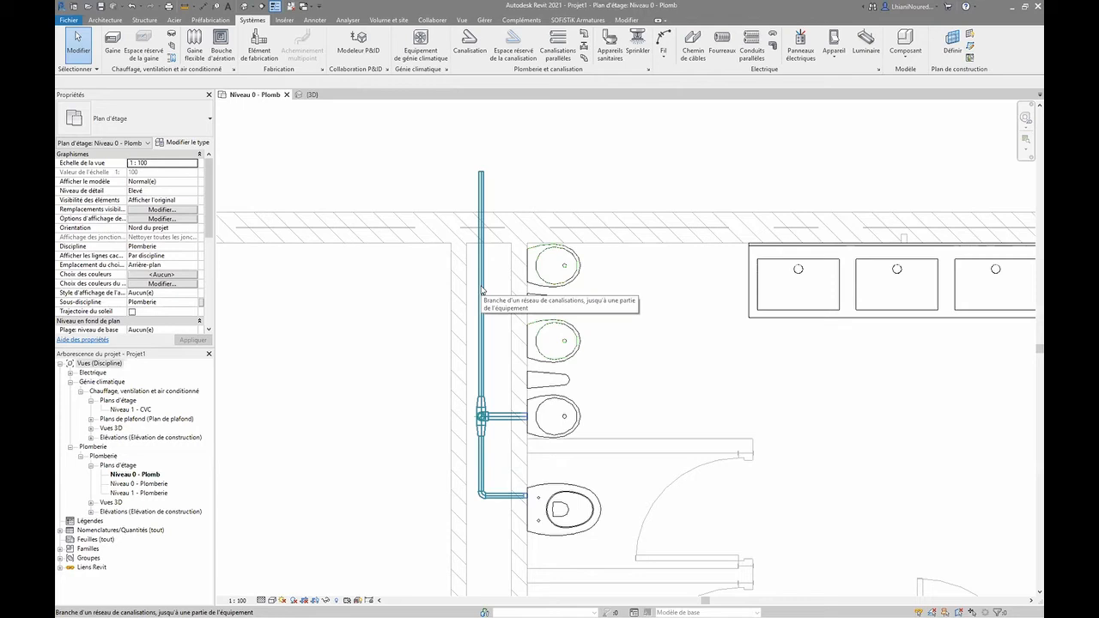
{"action": "left_click", "coordinate": [481, 291]}
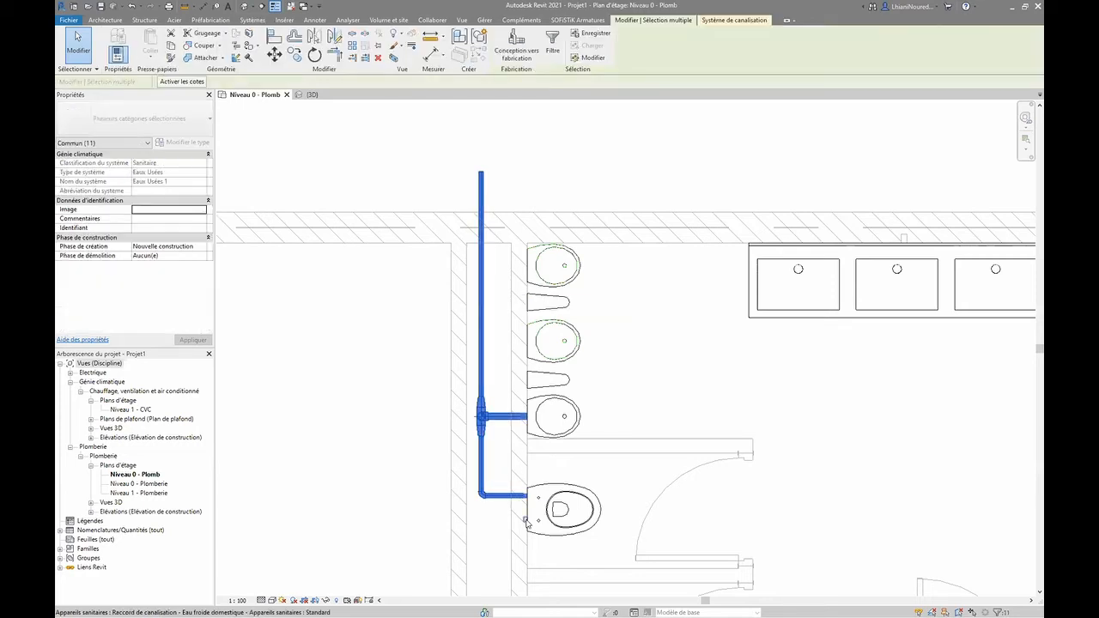
{"action": "scroll", "coordinate": [527, 519], "scroll_direction": "up", "scroll_amount": 6}
{"action": "left_click_drag", "start_coordinate": [423, 412], "coordinate": [460, 443]}
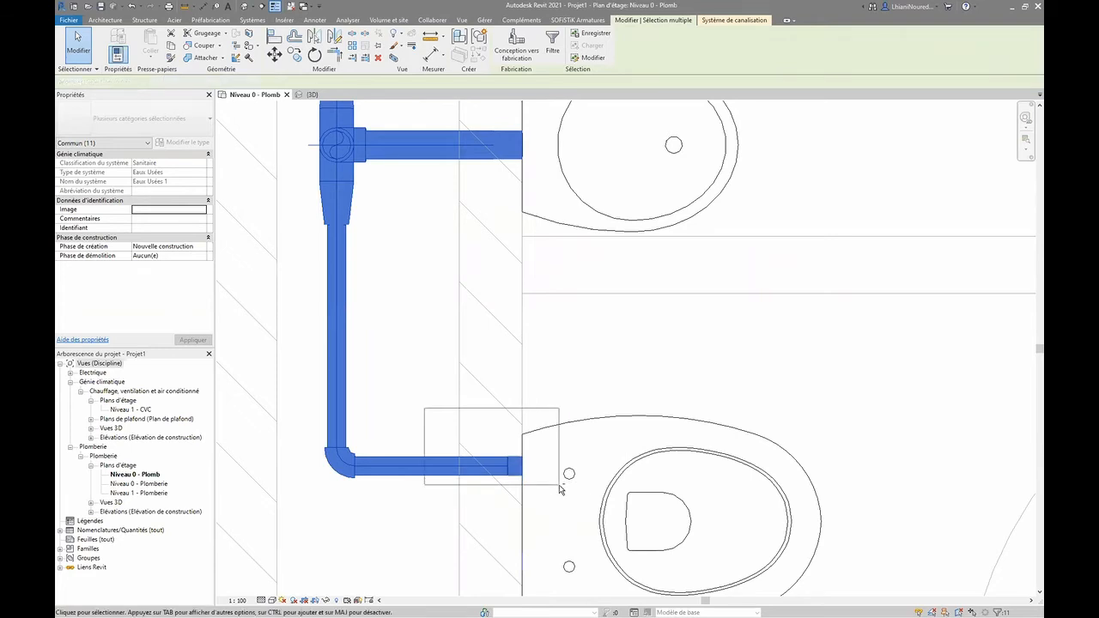
{"action": "left_click_drag", "start_coordinate": [559, 486], "coordinate": [559, 486], "text": "shift"}
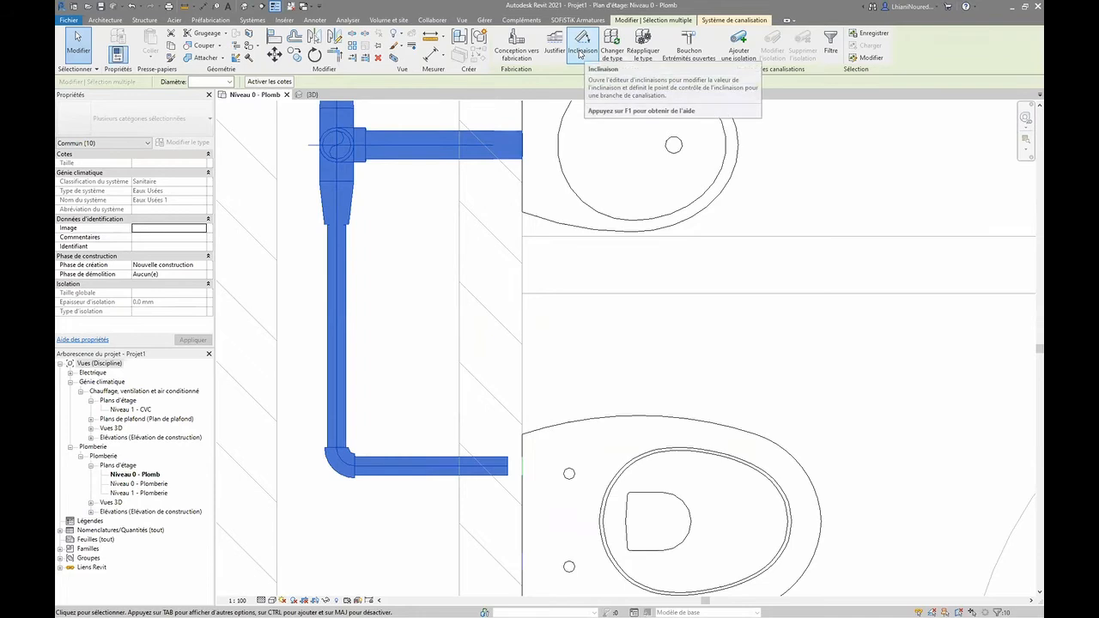
- Open the slope editor for the selected EU pipes, check the available slope values, and cancel the edit
{"action": "left_click", "coordinate": [579, 54]}
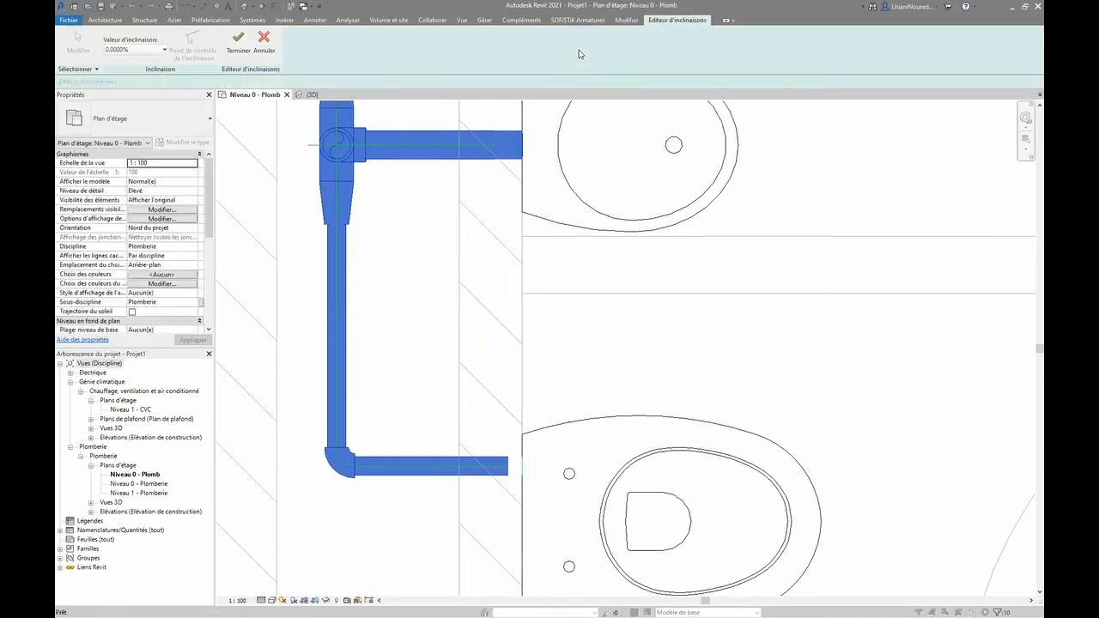
{"action": "scroll", "coordinate": [429, 277], "scroll_direction": "up", "scroll_amount": 1}
{"action": "scroll", "coordinate": [444, 333], "scroll_direction": "down", "scroll_amount": 2}
{"action": "scroll", "coordinate": [444, 333], "scroll_direction": "down", "scroll_amount": 2}
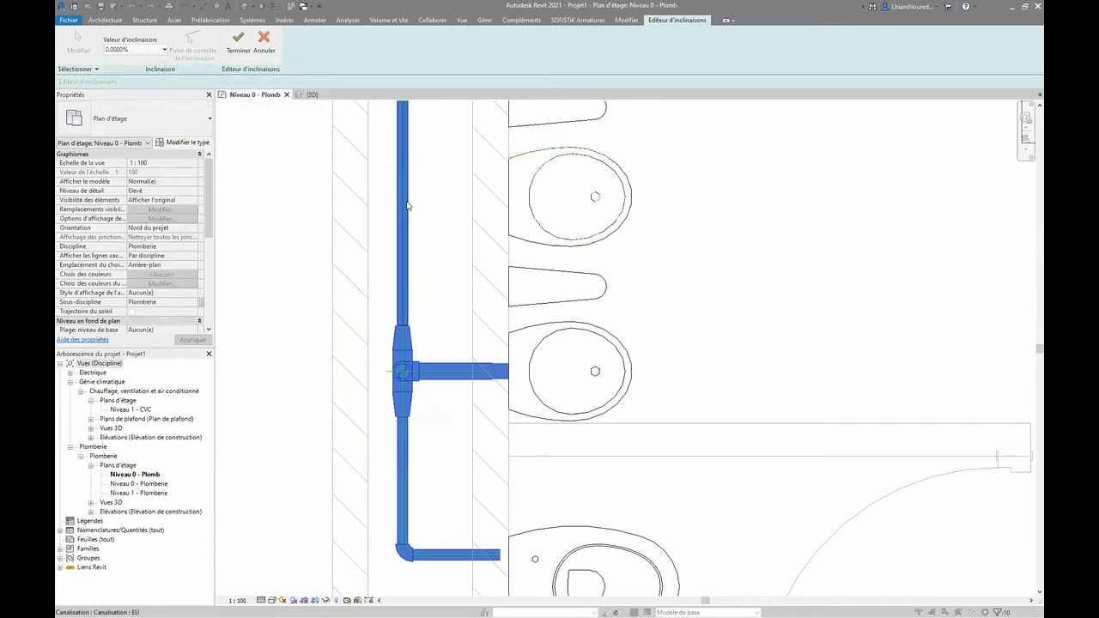
{"action": "scroll", "coordinate": [481, 343], "scroll_direction": "down", "scroll_amount": 2}
{"action": "scroll", "coordinate": [496, 385], "scroll_direction": "up", "scroll_amount": 1}
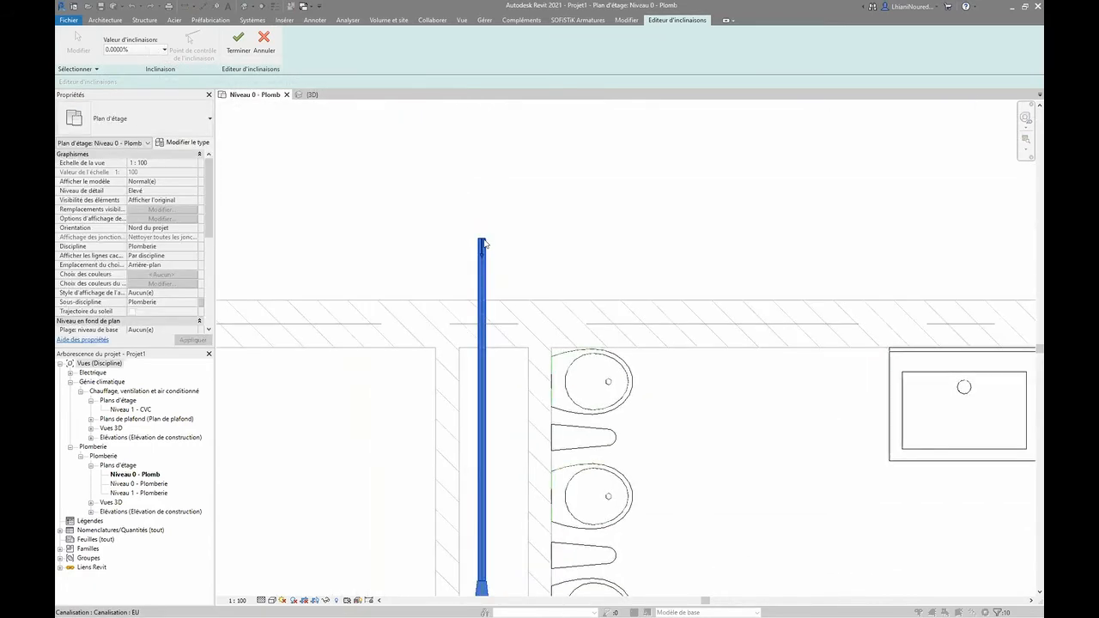
{"action": "left_click", "coordinate": [137, 50]}
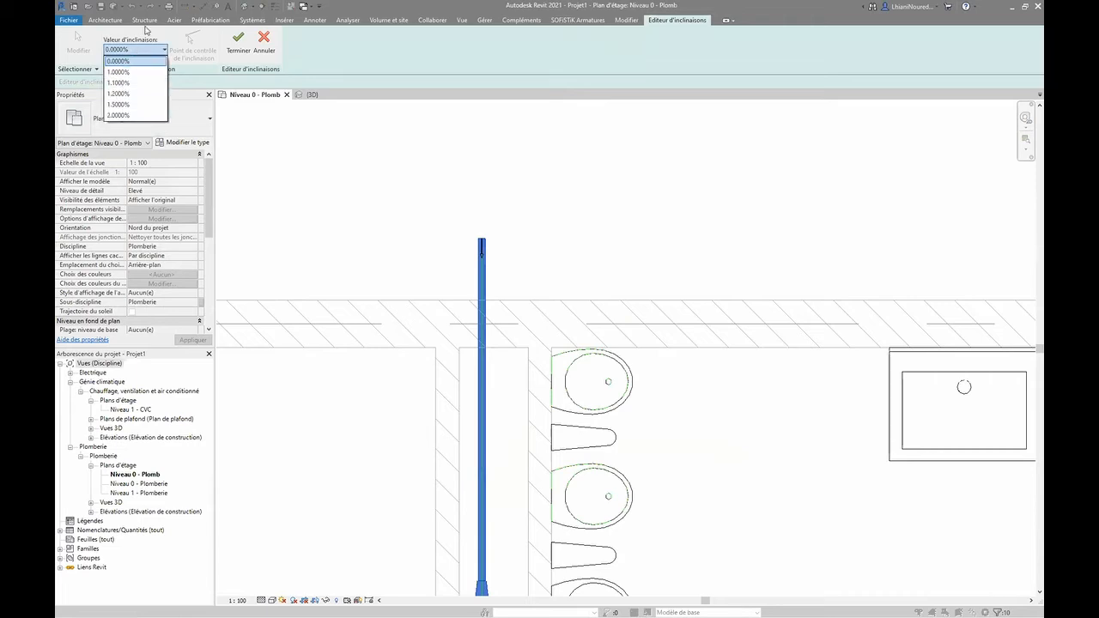
{"action": "left_click", "coordinate": [144, 30]}
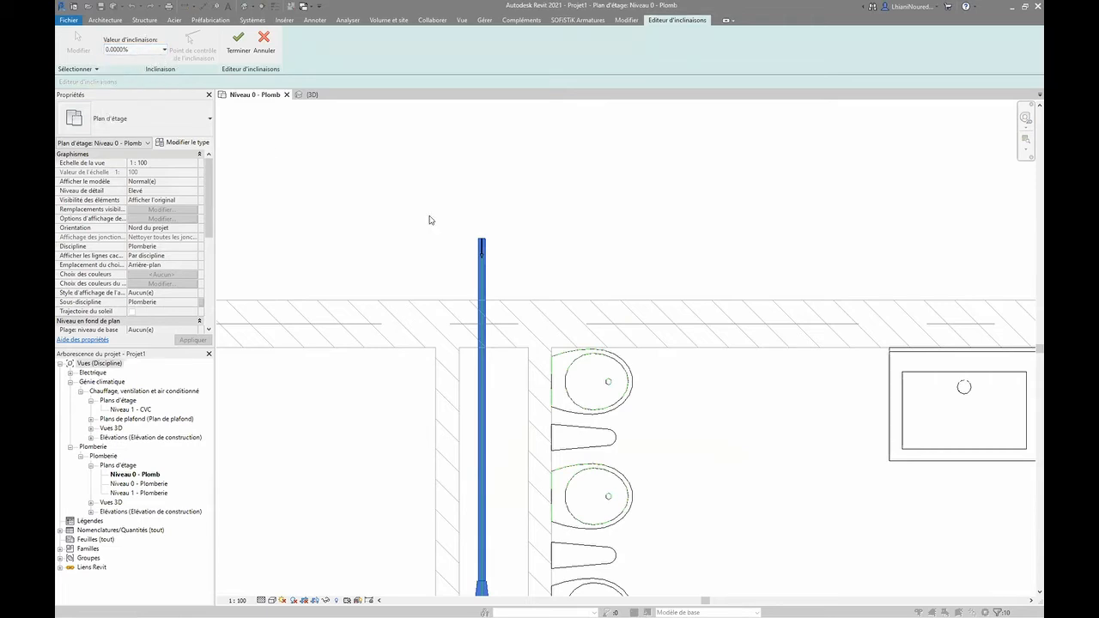
{"action": "scroll", "coordinate": [430, 220], "scroll_direction": "down", "scroll_amount": 4}
{"action": "left_click", "coordinate": [270, 43]}
{"action": "scroll", "coordinate": [483, 510], "scroll_direction": "up", "scroll_amount": 5}
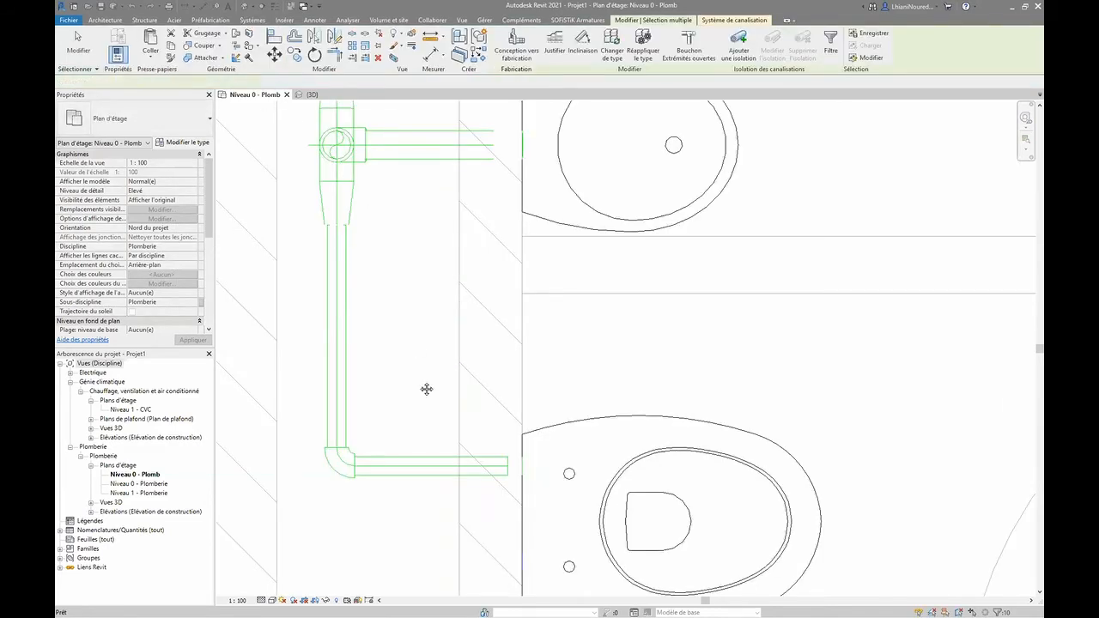
{"action": "scroll", "coordinate": [427, 388], "scroll_direction": "down", "scroll_amount": 5}
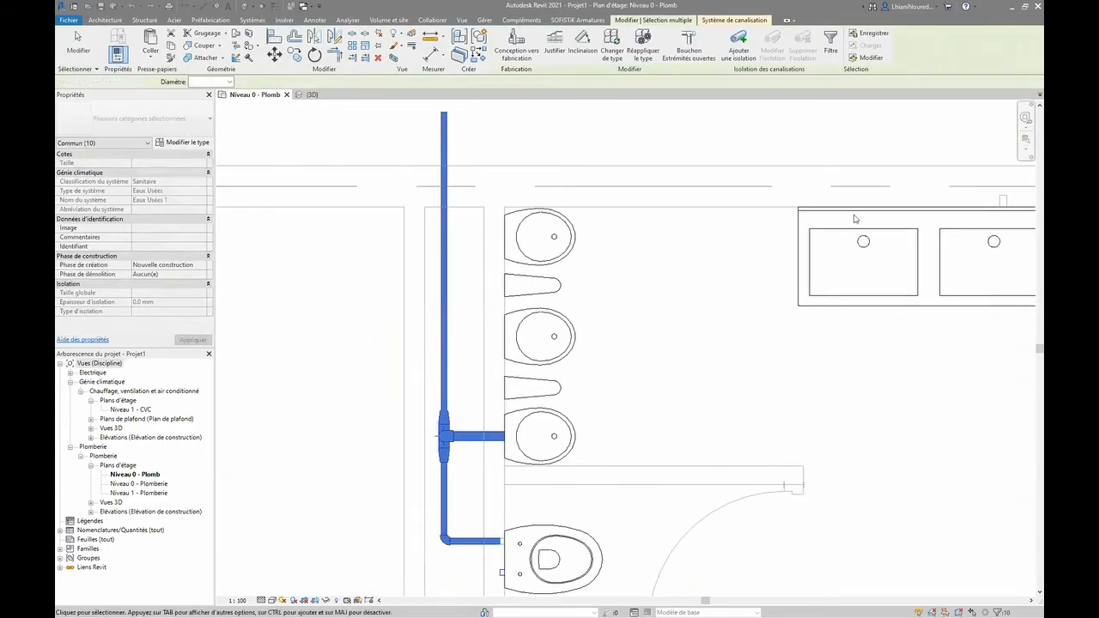
{"action": "key", "text": "Escape"}
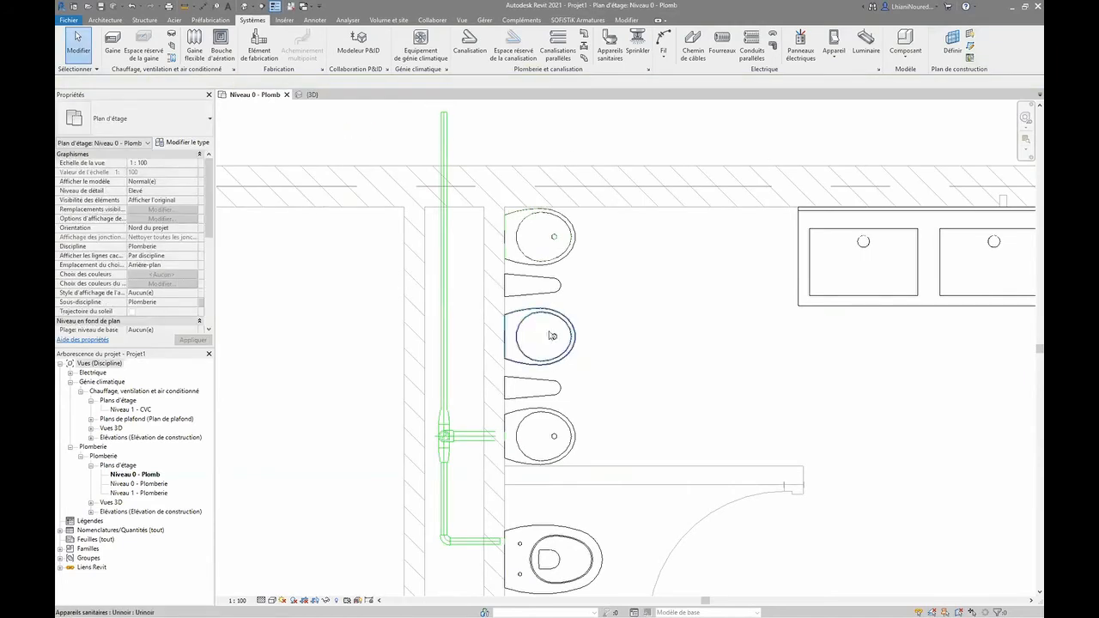
- Examine the sanitary connection fitting between the EU pipe and the toilet nearest the urinals
{"action": "scroll", "coordinate": [596, 274], "scroll_direction": "down", "scroll_amount": 4}
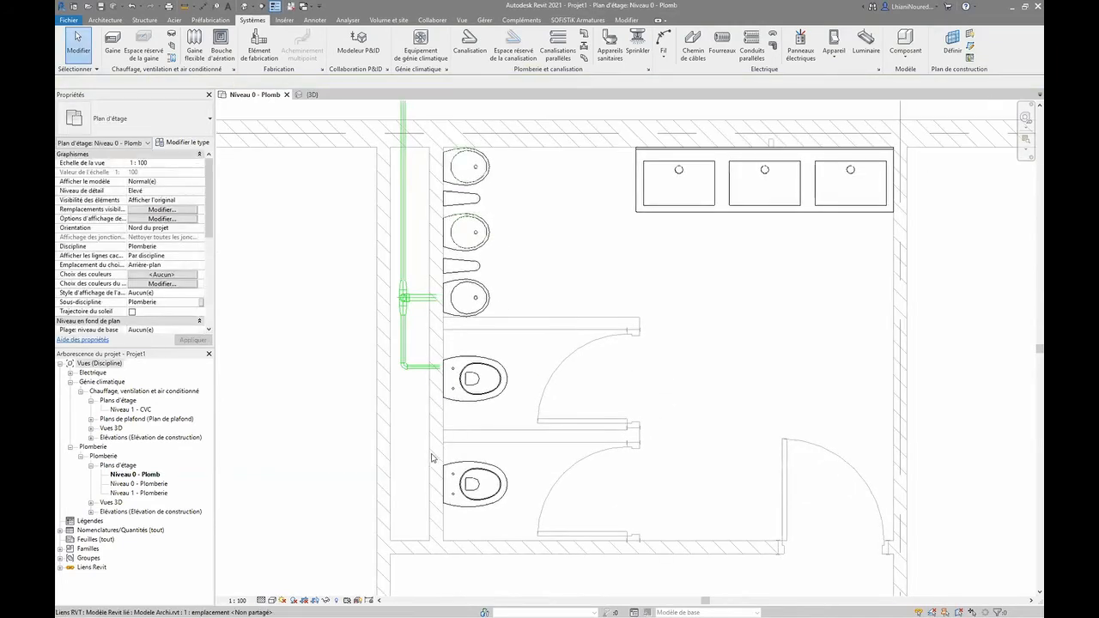
{"action": "scroll", "coordinate": [432, 457], "scroll_direction": "up", "scroll_amount": 3}
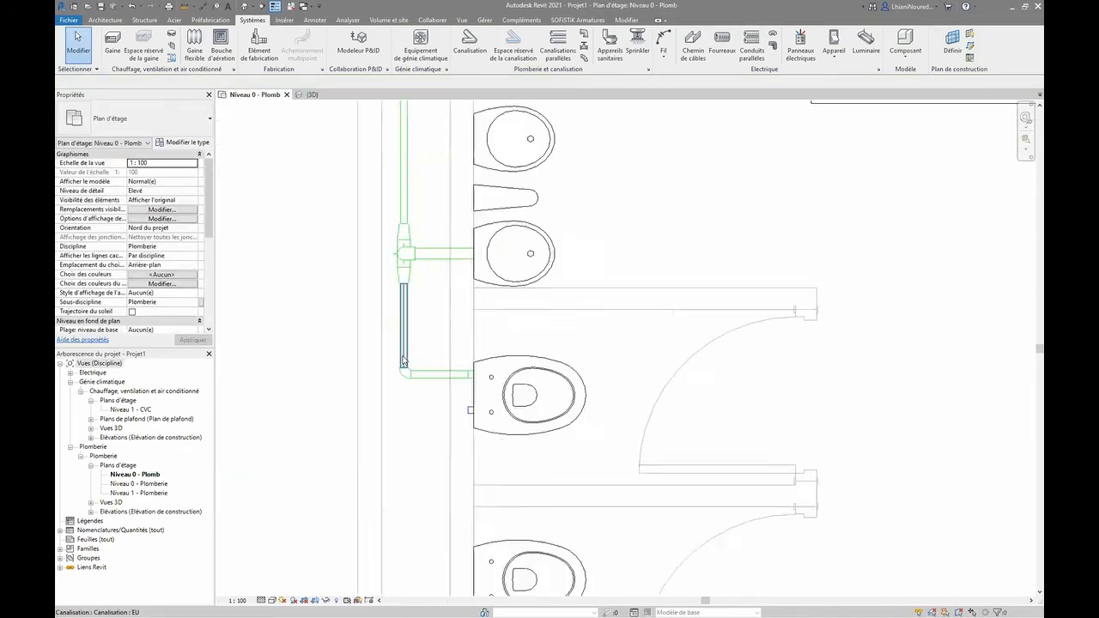
{"action": "left_click", "coordinate": [481, 419]}
{"action": "key", "text": "Escape"}
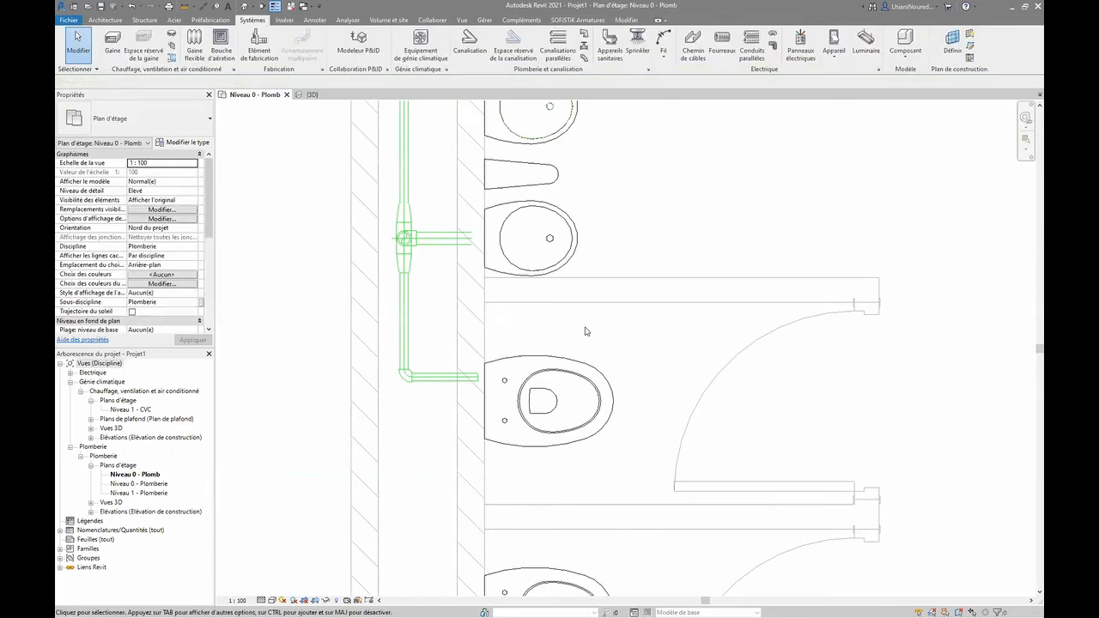
{"action": "scroll", "coordinate": [584, 332], "scroll_direction": "down", "scroll_amount": 3}
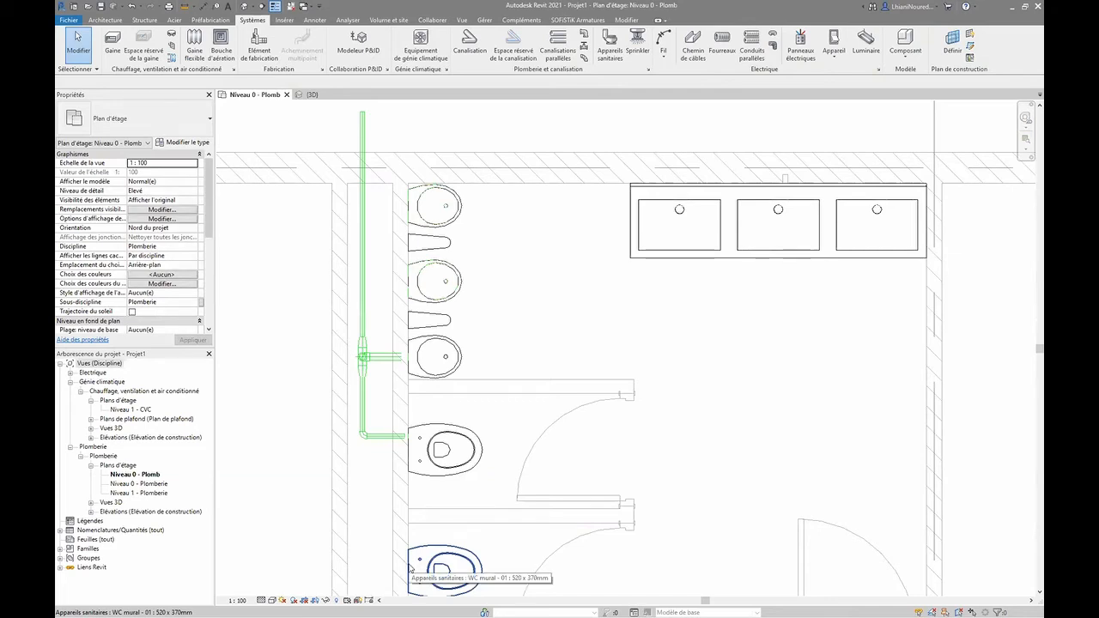
{"action": "scroll", "coordinate": [406, 435], "scroll_direction": "up", "scroll_amount": 5}
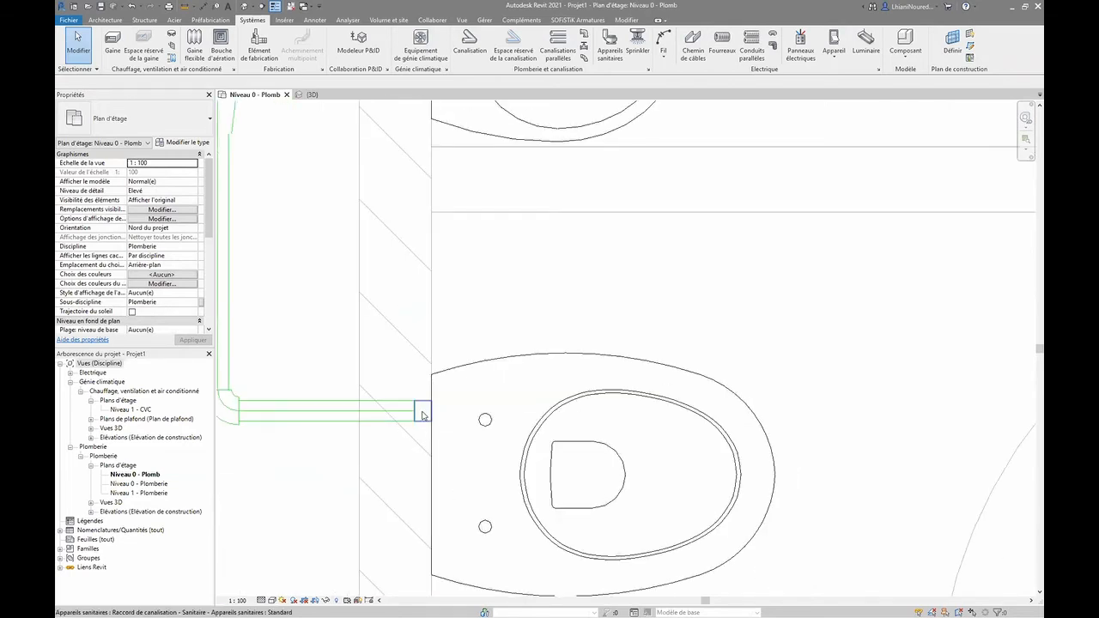
{"action": "left_click", "coordinate": [422, 415]}
{"action": "key", "text": "Escape"}
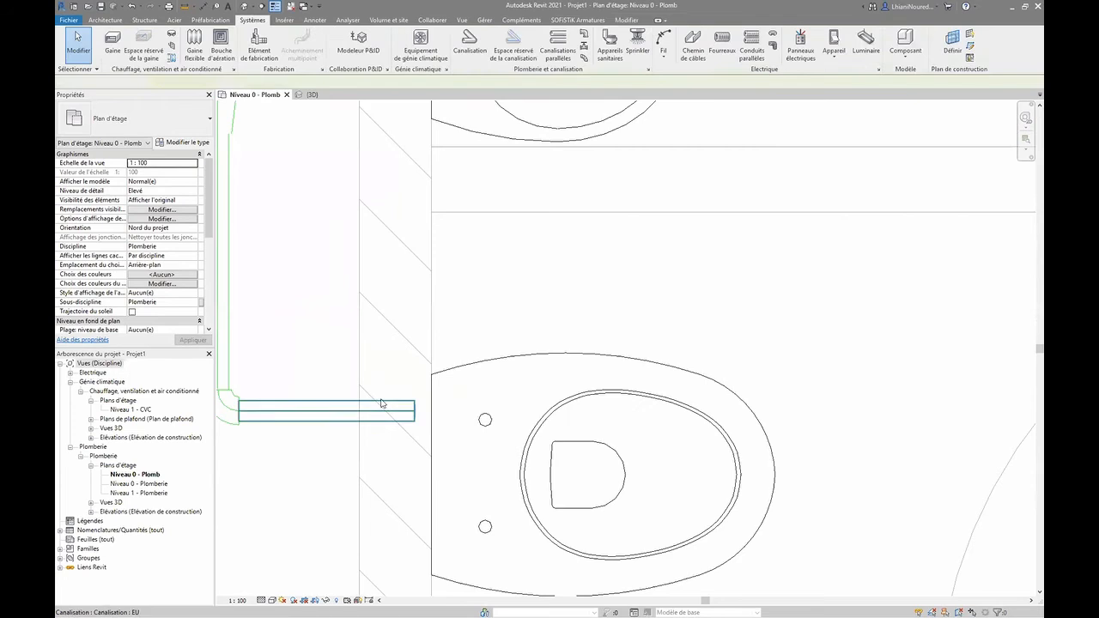
{"action": "scroll", "coordinate": [422, 347], "scroll_direction": "down", "scroll_amount": 4}
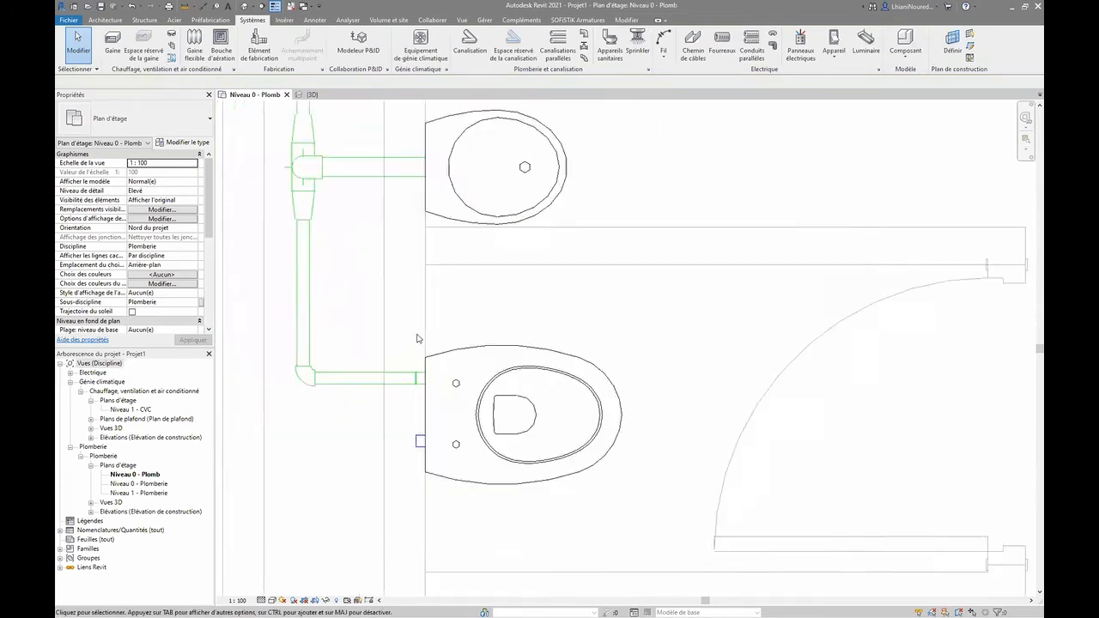
{"action": "scroll", "coordinate": [443, 372], "scroll_direction": "down", "scroll_amount": 1}
{"action": "middle_click_drag", "start_coordinate": [447, 378], "coordinate": [403, 498]}
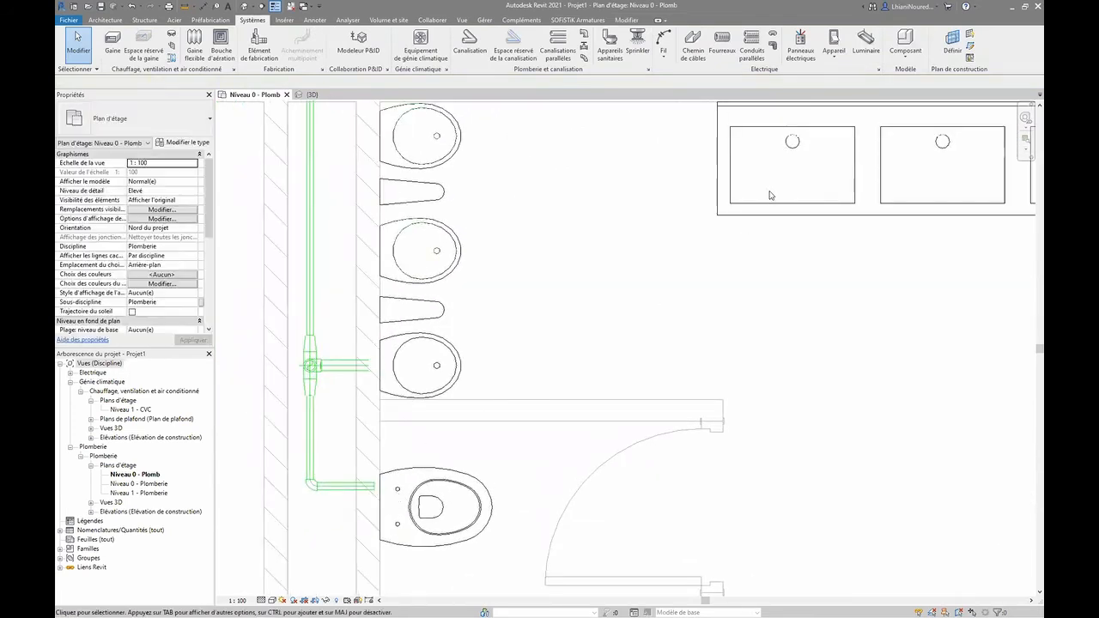
- Check the drain connectors on the triple washbasin
{"action": "left_click", "coordinate": [793, 216]}
{"action": "middle_click_drag", "start_coordinate": [762, 291], "coordinate": [522, 429]}
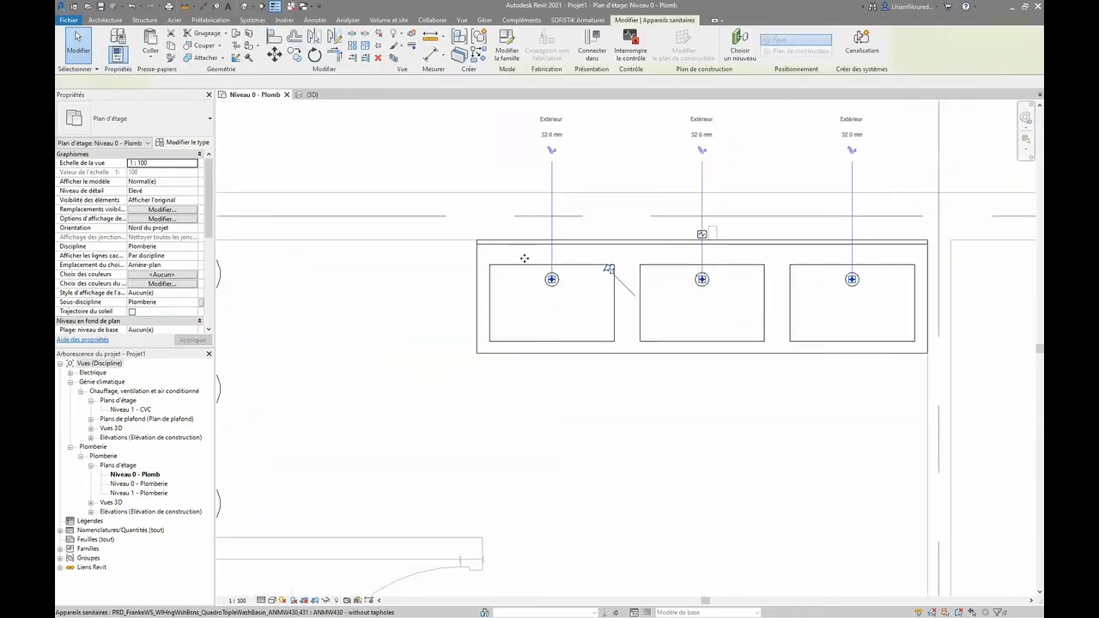
{"action": "middle_click_drag", "start_coordinate": [585, 265], "coordinate": [501, 355]}
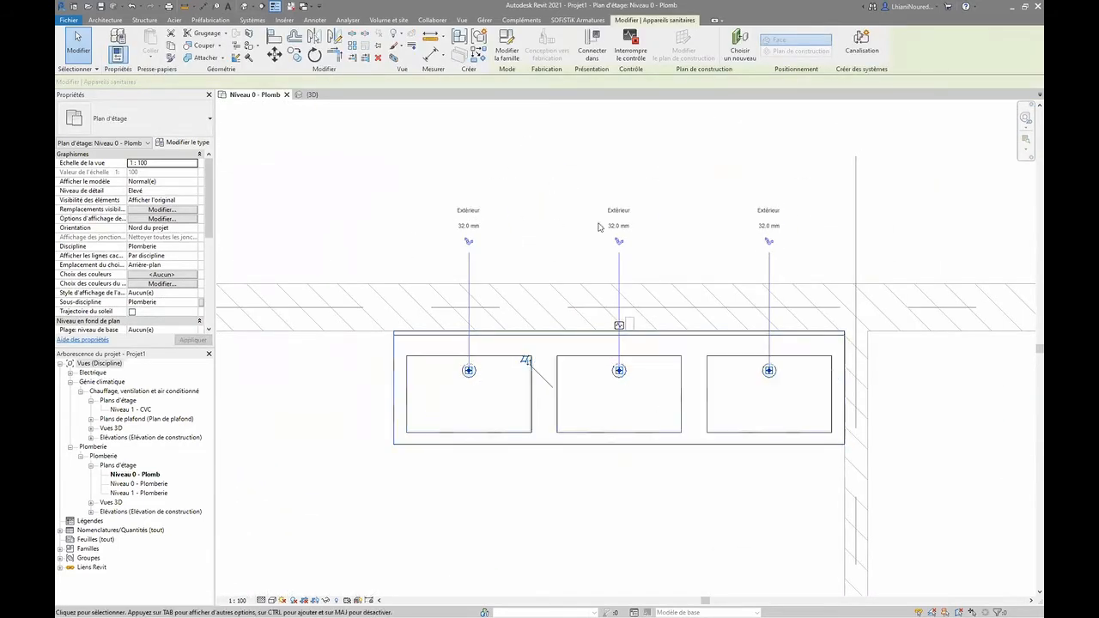
{"action": "scroll", "coordinate": [489, 319], "scroll_direction": "down", "scroll_amount": 1}
{"action": "middle_click_drag", "start_coordinate": [643, 293], "coordinate": [923, 224]}
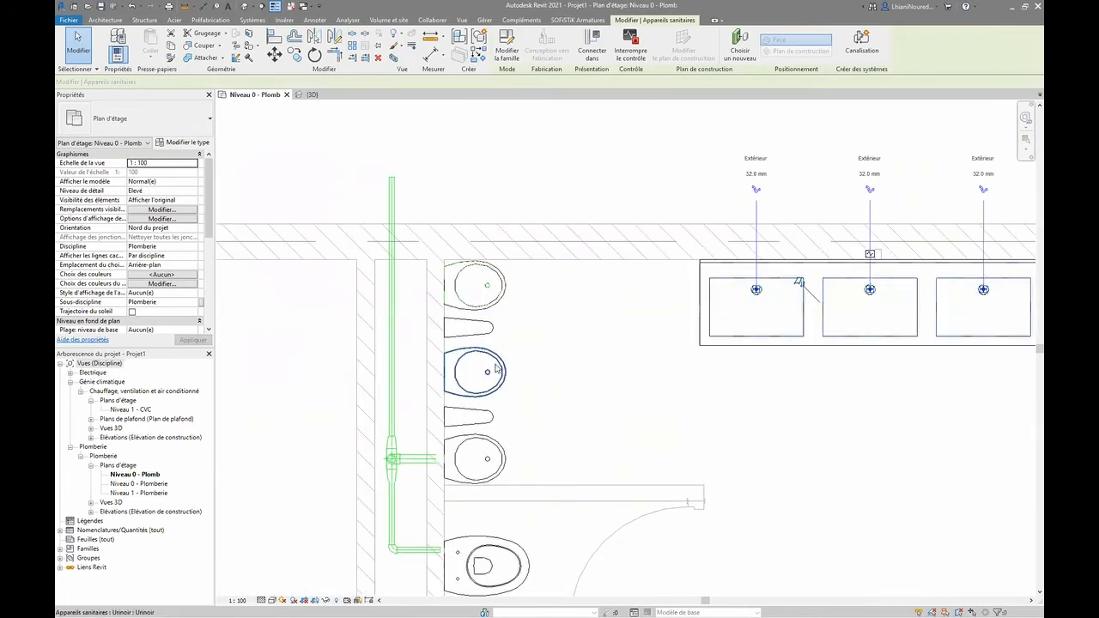
- Check the middle urinal's pipe connector and compare it with the toilet's separate connection fitting
{"action": "left_click", "coordinate": [495, 369]}
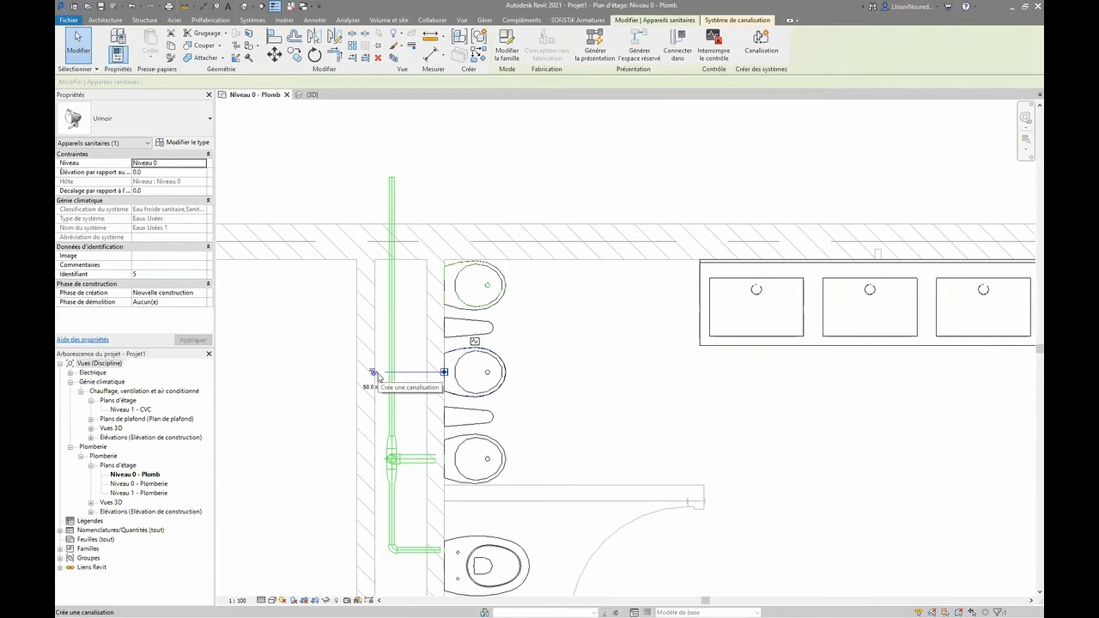
{"action": "middle_click_drag", "start_coordinate": [550, 403], "coordinate": [579, 291]}
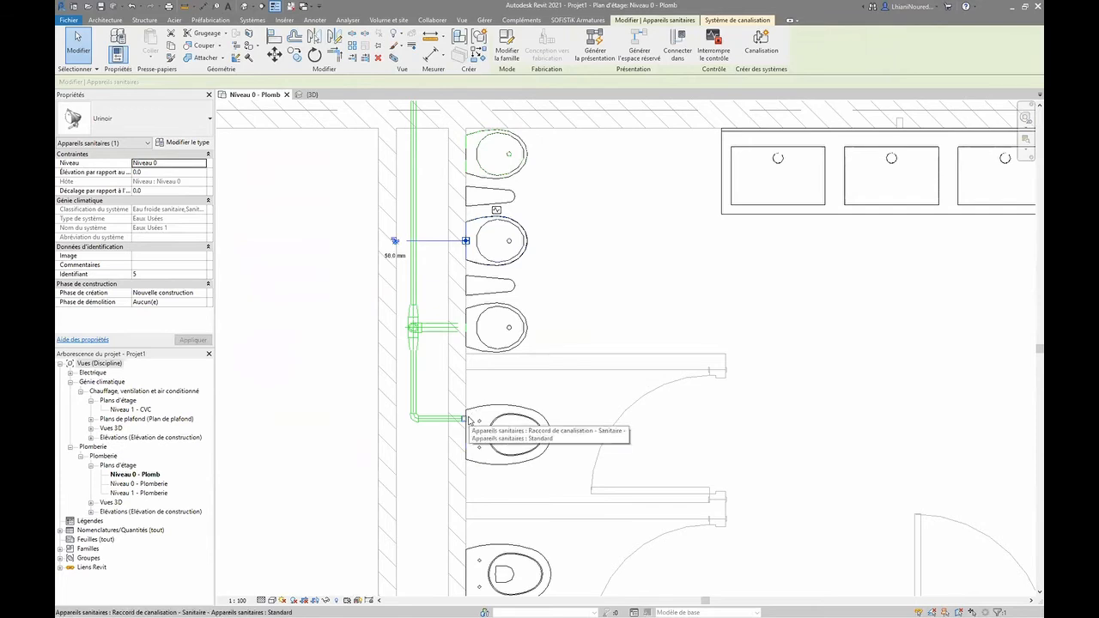
{"action": "left_click", "coordinate": [552, 269]}
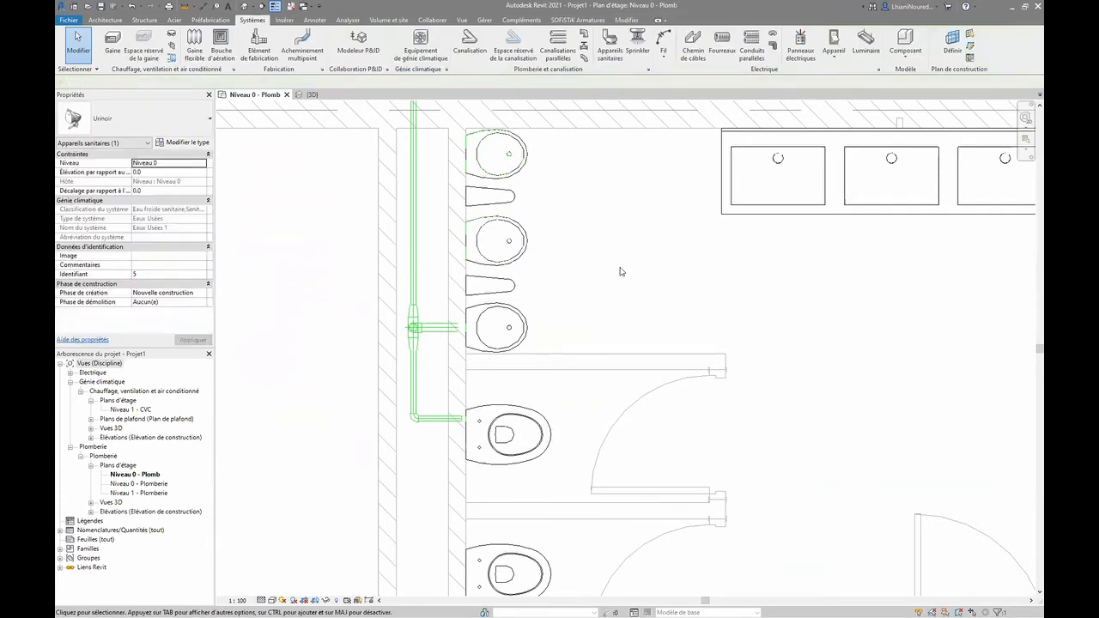
{"action": "left_click", "coordinate": [498, 215]}
{"action": "left_click", "coordinate": [465, 240]}
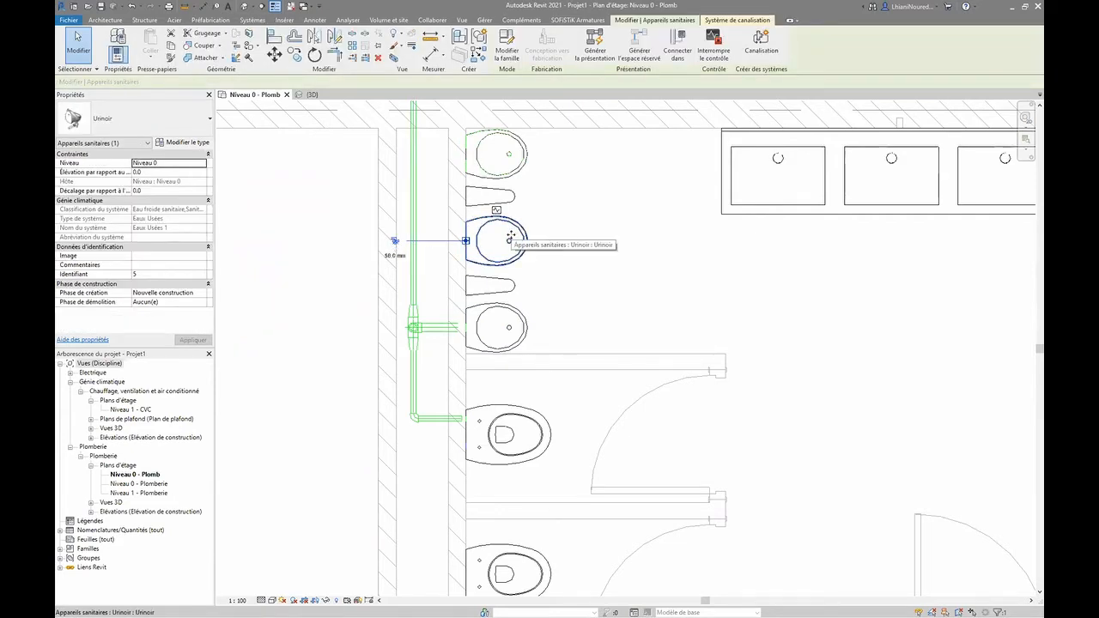
{"action": "left_click", "coordinate": [663, 246]}
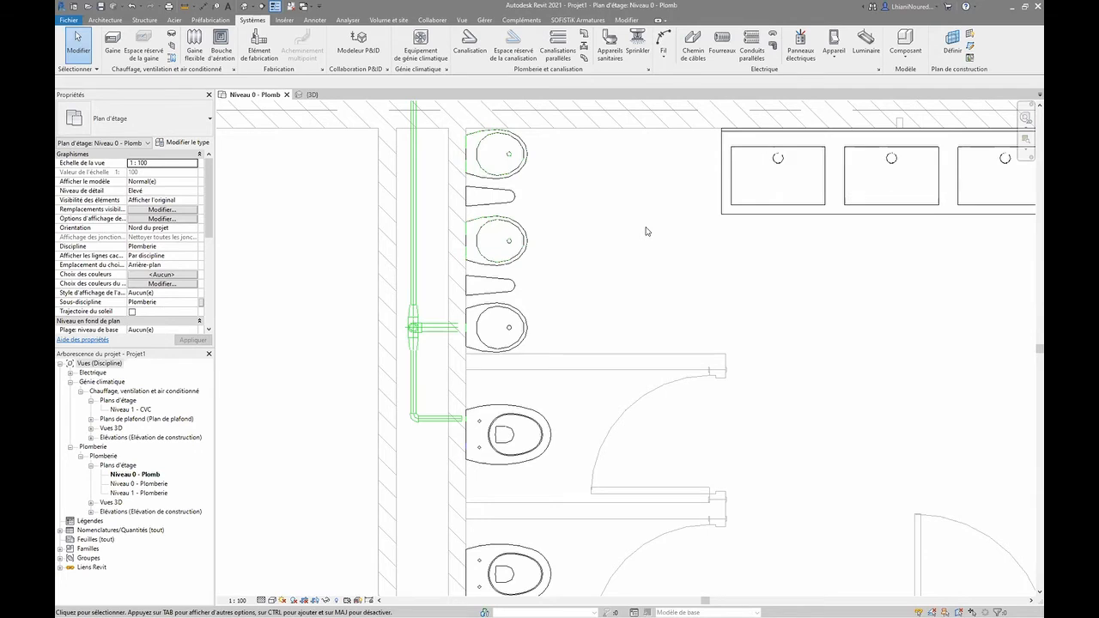
- Start placing a plumbing fixture and check which fixture types are already loaded in the project
{"action": "scroll", "coordinate": [647, 229], "scroll_direction": "down", "scroll_amount": 1}
{"action": "middle_click_drag", "start_coordinate": [648, 248], "coordinate": [628, 309]}
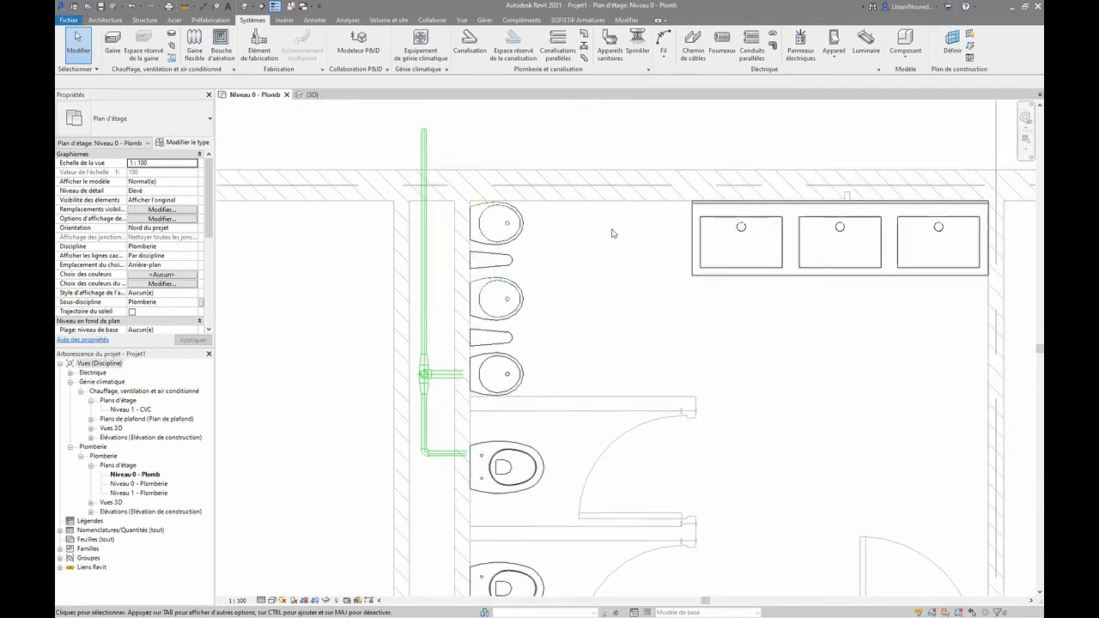
{"action": "left_click", "coordinate": [608, 54]}
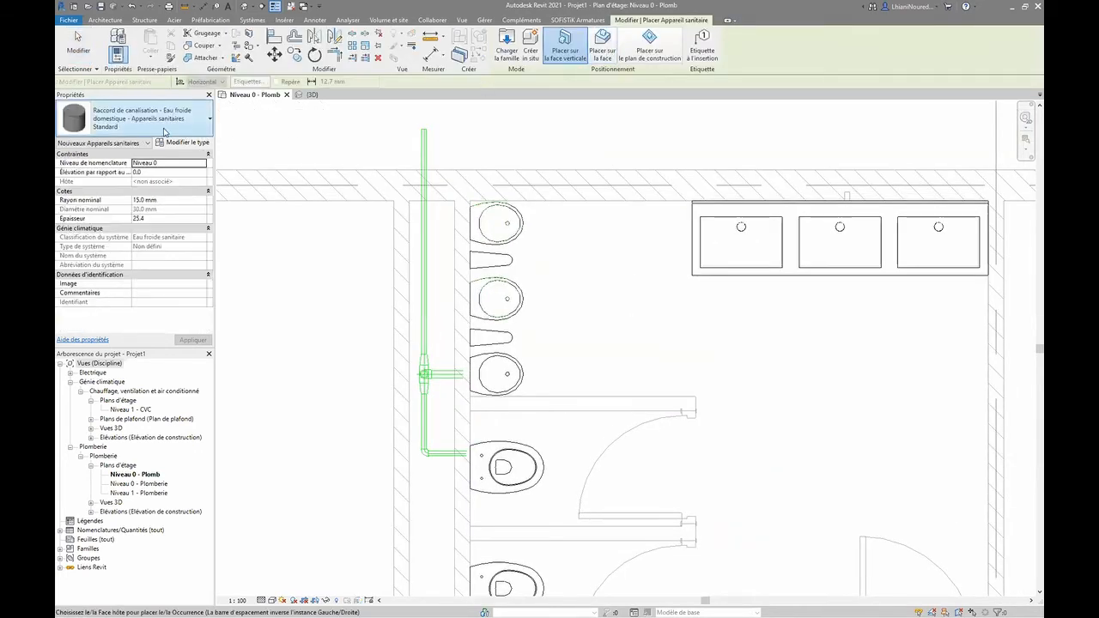
{"action": "left_click", "coordinate": [146, 119]}
{"action": "scroll", "coordinate": [150, 244], "scroll_direction": "down", "scroll_amount": 1}
{"action": "scroll", "coordinate": [150, 244], "scroll_direction": "up", "scroll_amount": 3}
{"action": "scroll", "coordinate": [151, 232], "scroll_direction": "down", "scroll_amount": 3}
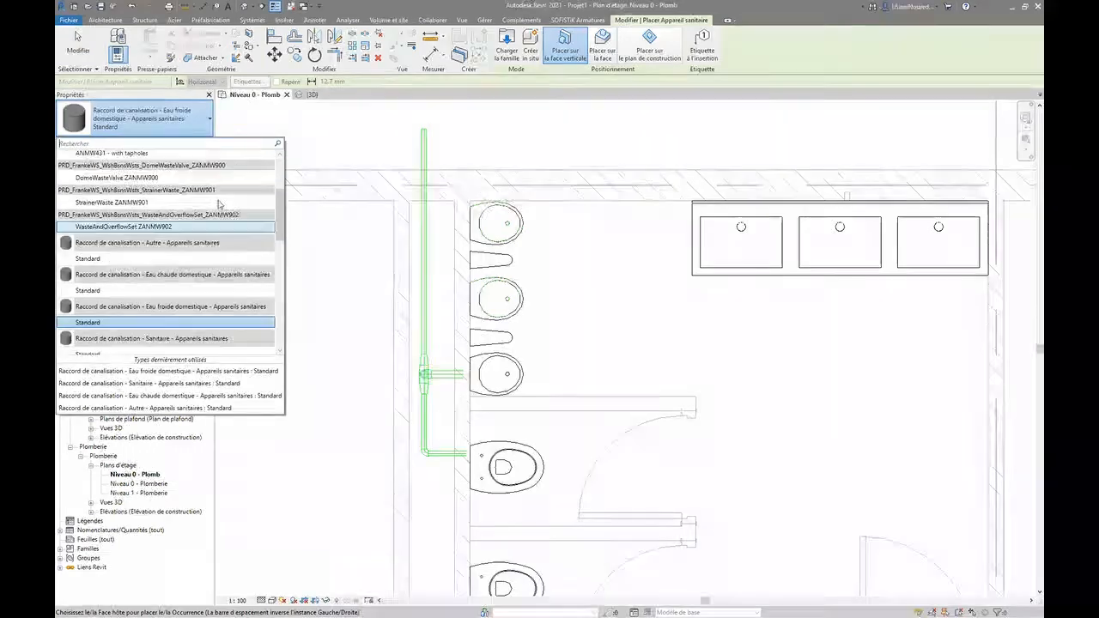
- Browse the Appareillage library's WC folder for a family to load and preview WC - Clapet de chasse - Montage au sol.rfa
{"action": "left_click", "coordinate": [506, 47]}
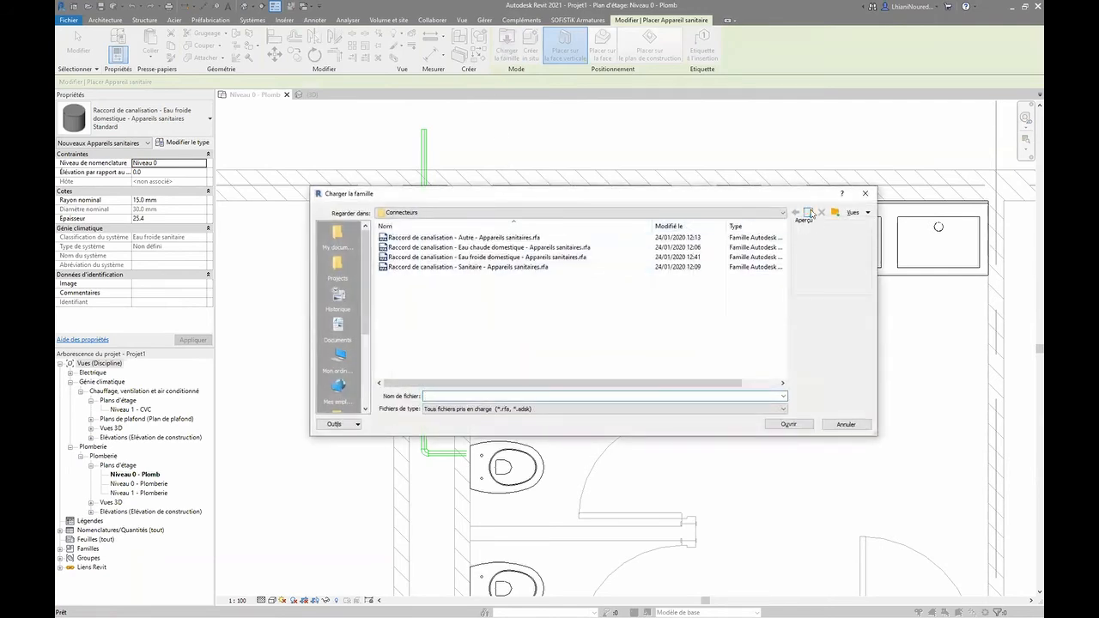
{"action": "left_click", "coordinate": [809, 212]}
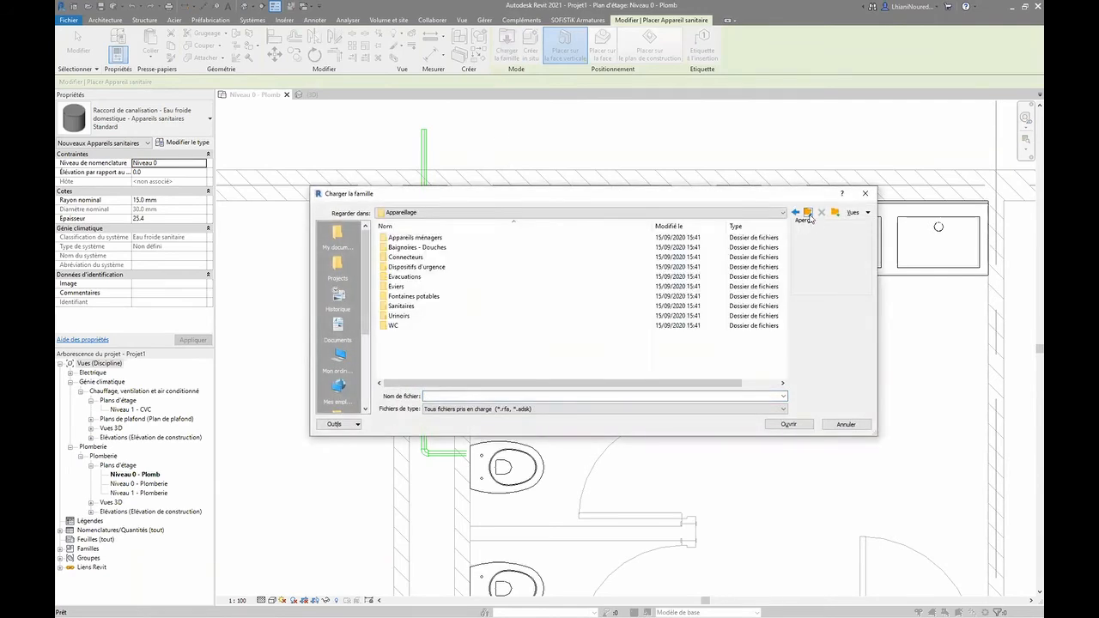
{"action": "double_click", "coordinate": [416, 325]}
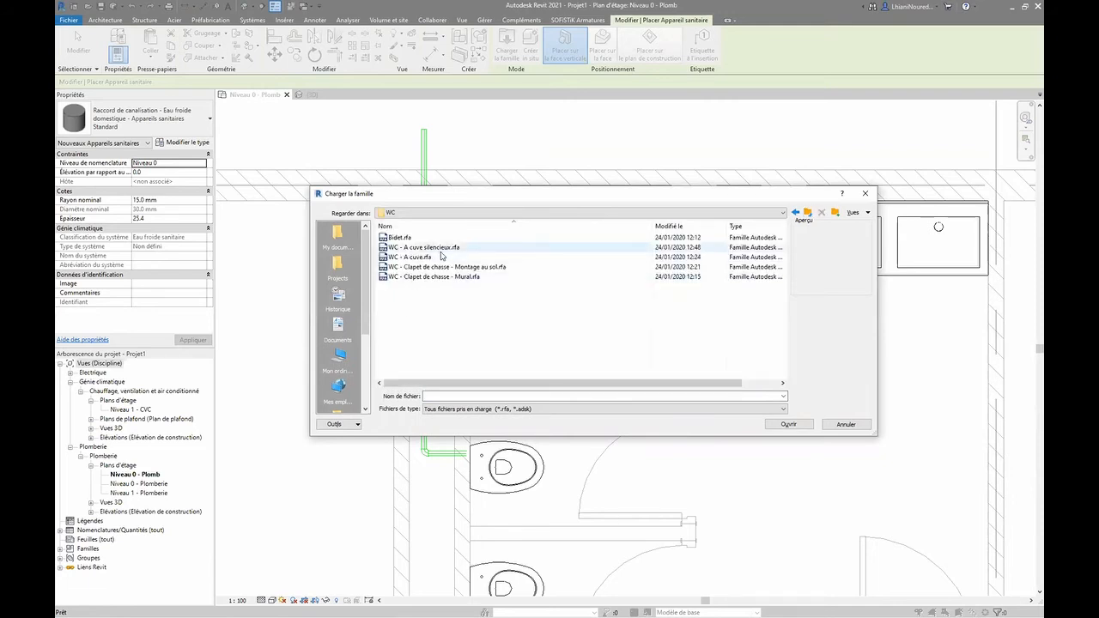
{"action": "left_click", "coordinate": [441, 255]}
{"action": "left_click", "coordinate": [442, 266]}
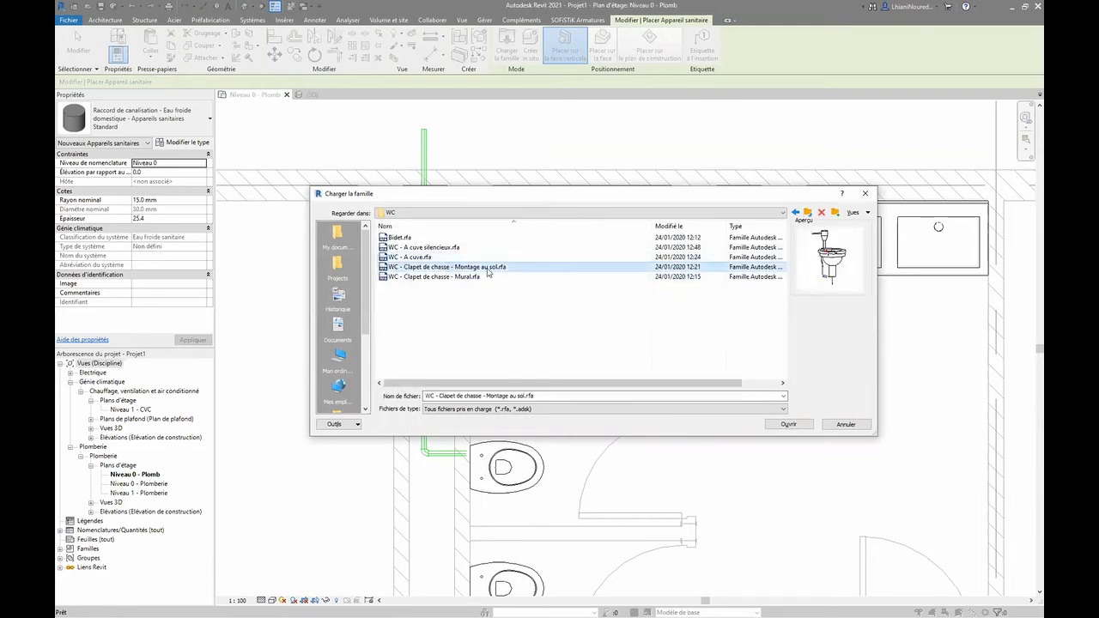
- Browse to WC - Bidets - Urinoirs under Appareils sanitaires and preview the WC mural - 01 and WC à réservoir families
{"action": "left_click", "coordinate": [808, 213]}
{"action": "left_click", "coordinate": [808, 213]}
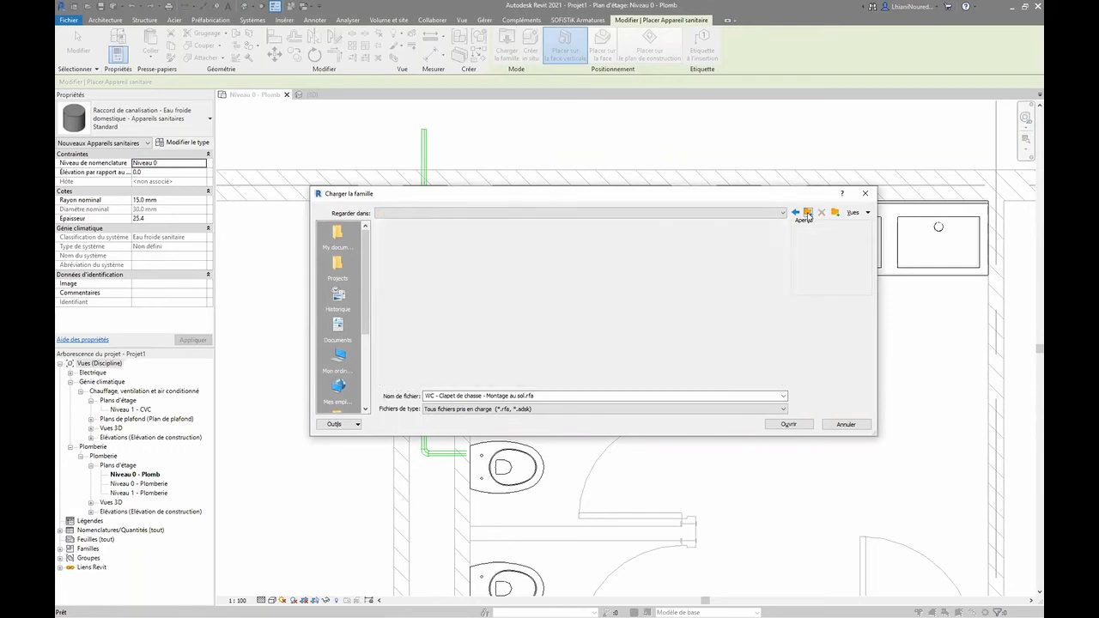
{"action": "left_click", "coordinate": [808, 213]}
{"action": "double_click", "coordinate": [402, 248]}
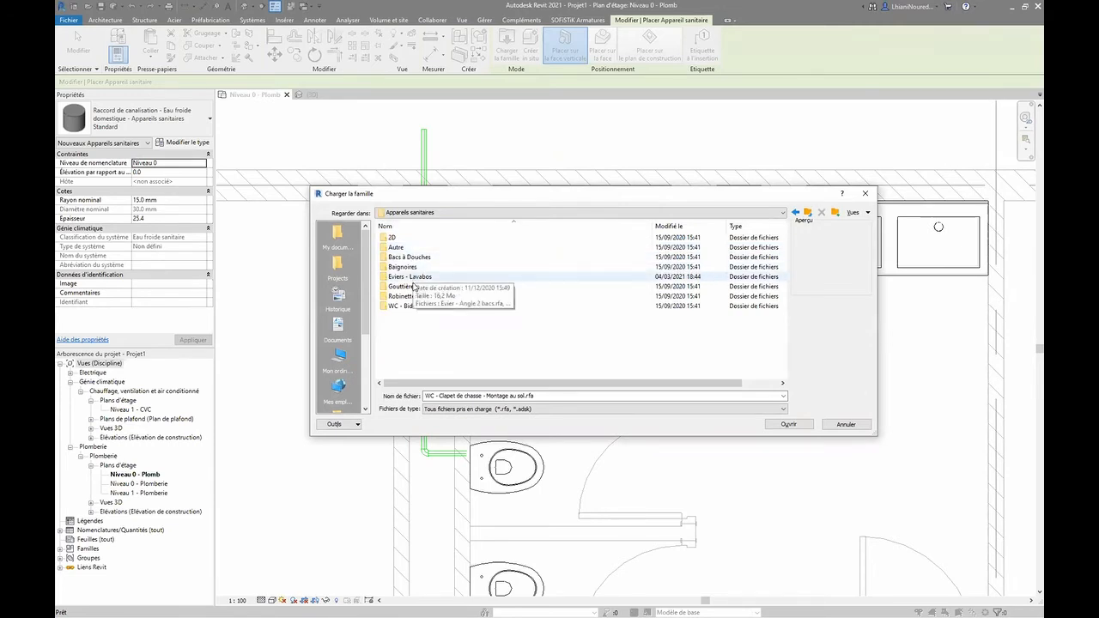
{"action": "double_click", "coordinate": [409, 306]}
{"action": "scroll", "coordinate": [437, 306], "scroll_direction": "down", "scroll_amount": 1}
{"action": "left_click", "coordinate": [422, 305]}
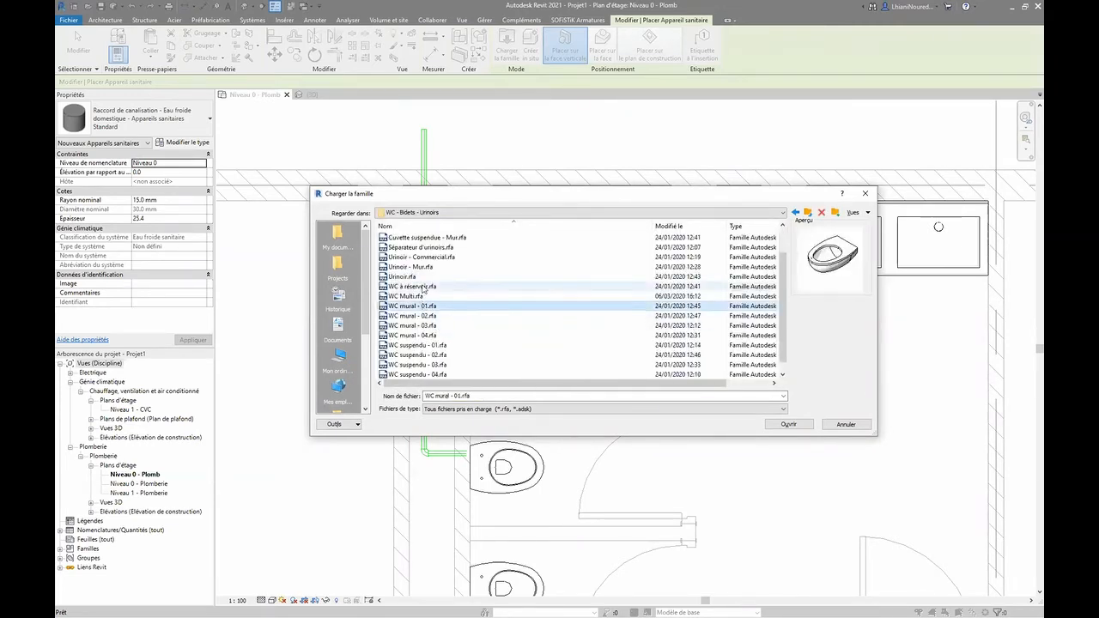
{"action": "left_click", "coordinate": [421, 288]}
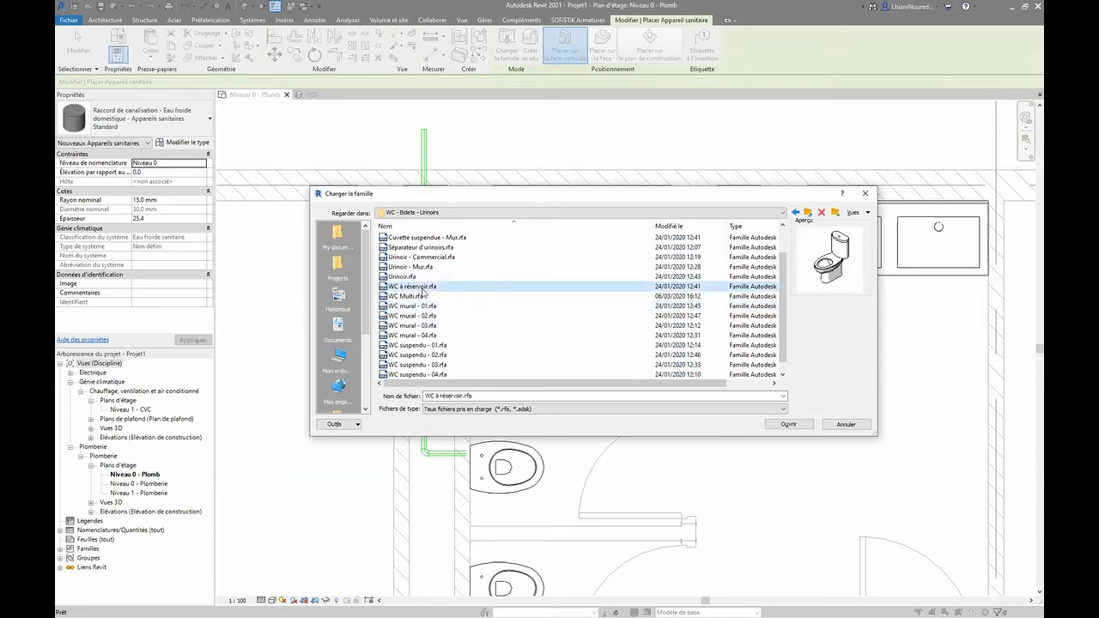
- Load the Cuvette réservoir.rfa family from the WC - Bidets - Urinoirs folder
{"action": "scroll", "coordinate": [423, 309], "scroll_direction": "down", "scroll_amount": 1}
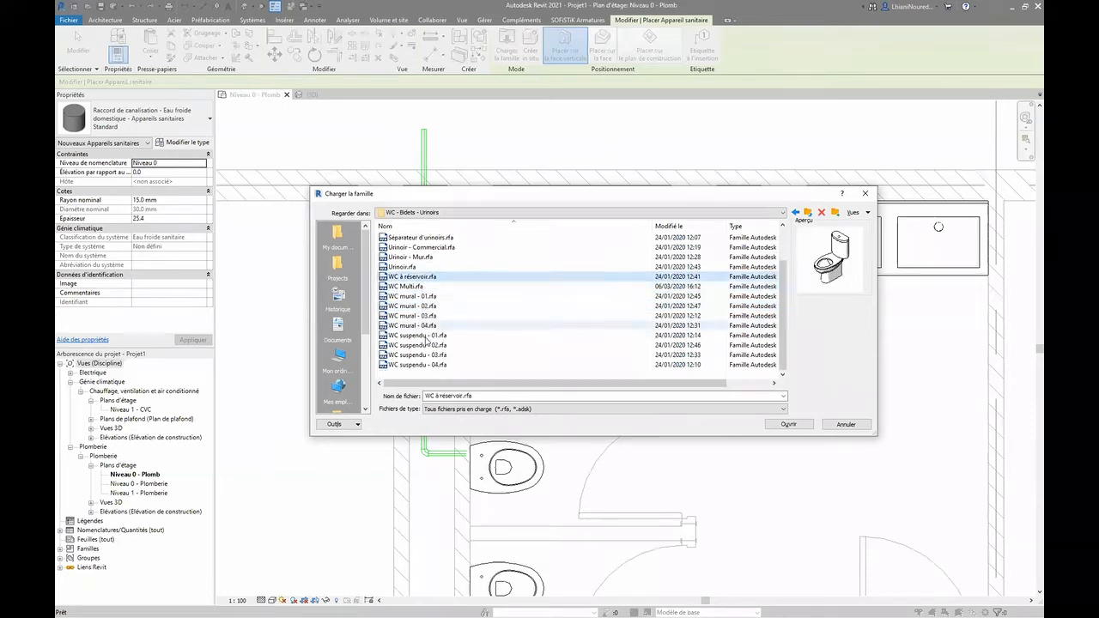
{"action": "scroll", "coordinate": [420, 326], "scroll_direction": "up", "scroll_amount": 2}
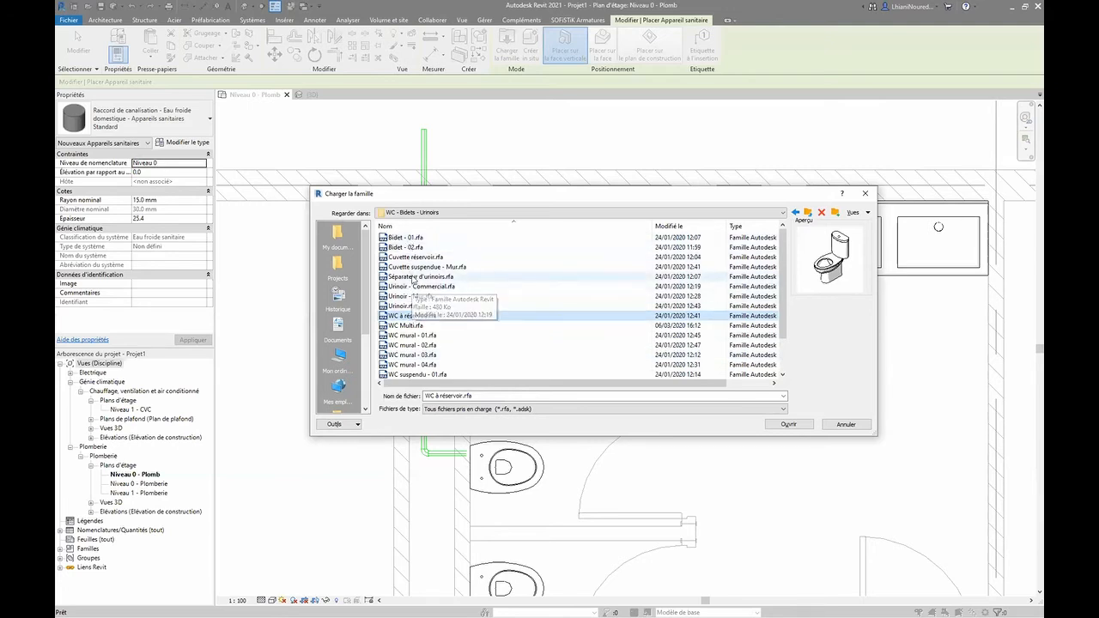
{"action": "left_click", "coordinate": [416, 258]}
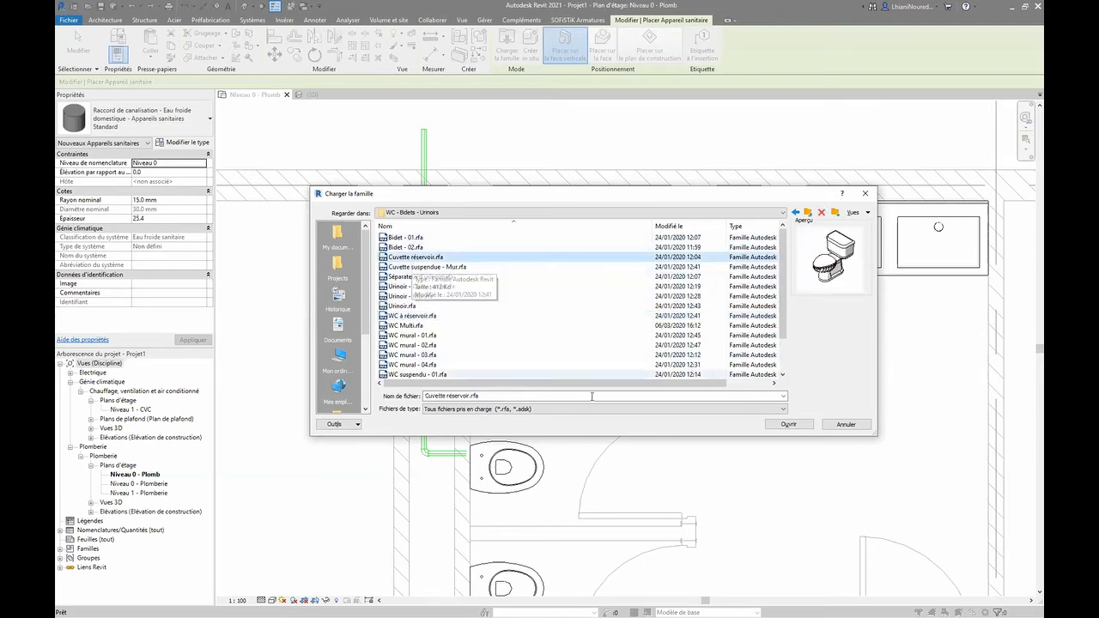
{"action": "left_click", "coordinate": [767, 428]}
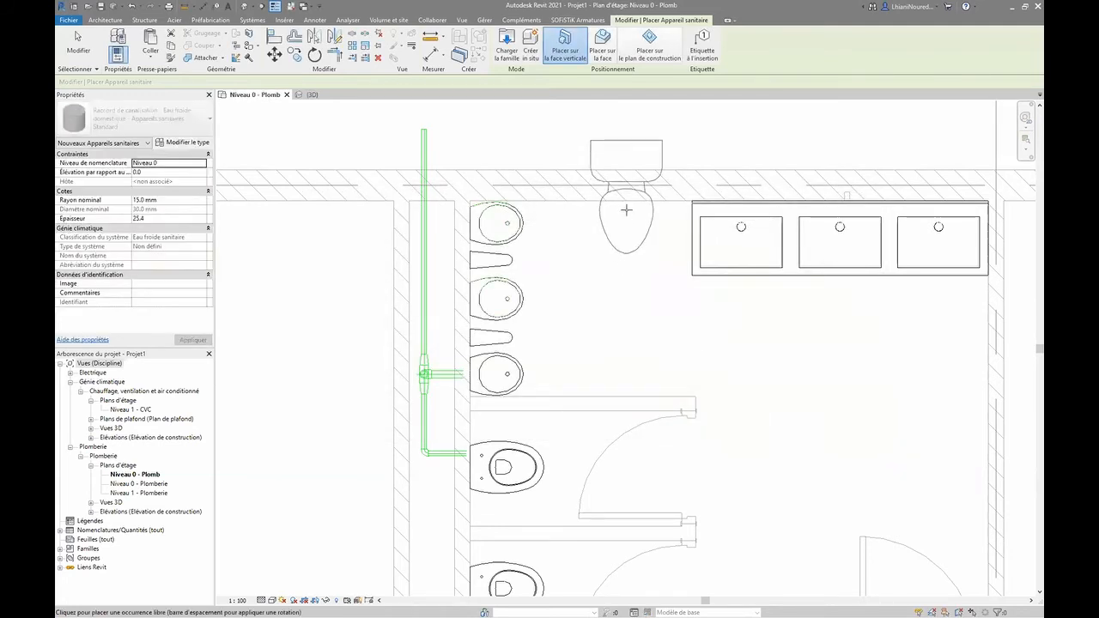
- Place one Cuvette réservoir toilet between the urinals and the triple washbasin, near the upper wall
{"action": "left_click", "coordinate": [615, 268]}
{"action": "right_click", "coordinate": [545, 259]}
{"action": "left_click", "coordinate": [561, 264]}
{"action": "right_click", "coordinate": [556, 248]}
{"action": "left_click", "coordinate": [577, 254]}
- Align the back of the new toilet's tank with the inner face of the upper wall
{"action": "left_click", "coordinate": [588, 242]}
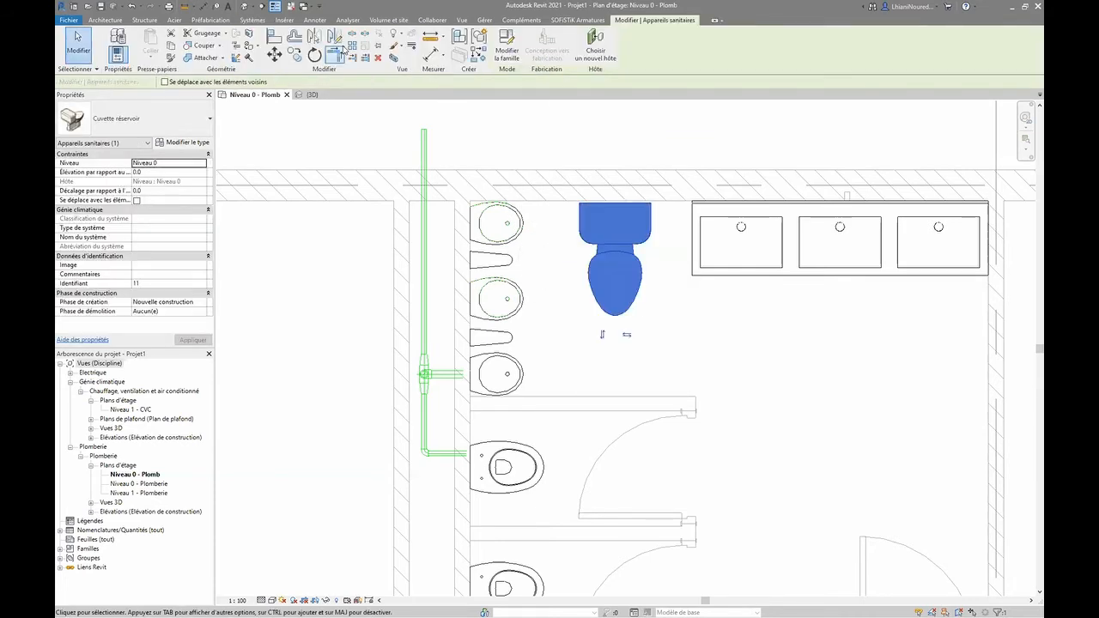
{"action": "left_click", "coordinate": [275, 37]}
{"action": "left_click", "coordinate": [557, 202]}
{"action": "left_click", "coordinate": [599, 204]}
{"action": "right_click", "coordinate": [521, 140]}
{"action": "left_click", "coordinate": [543, 147]}
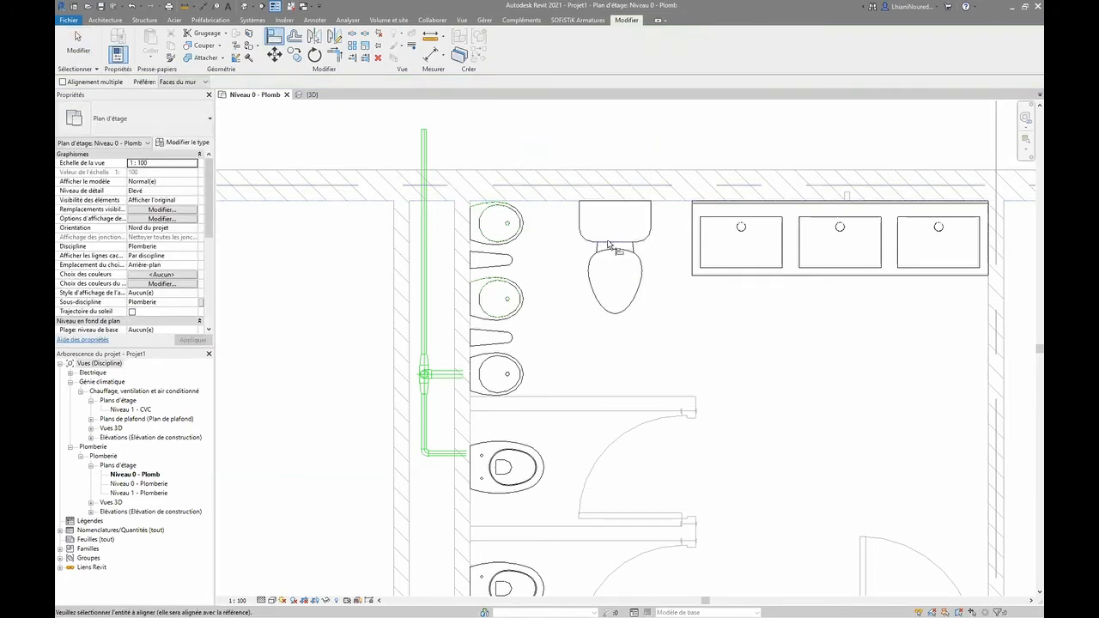
{"action": "key", "text": "Escape"}
- Open the Cuvette réservoir toilet's family, examine its side and rear for pipe connectors, and close it without saving
{"action": "left_click", "coordinate": [583, 233]}
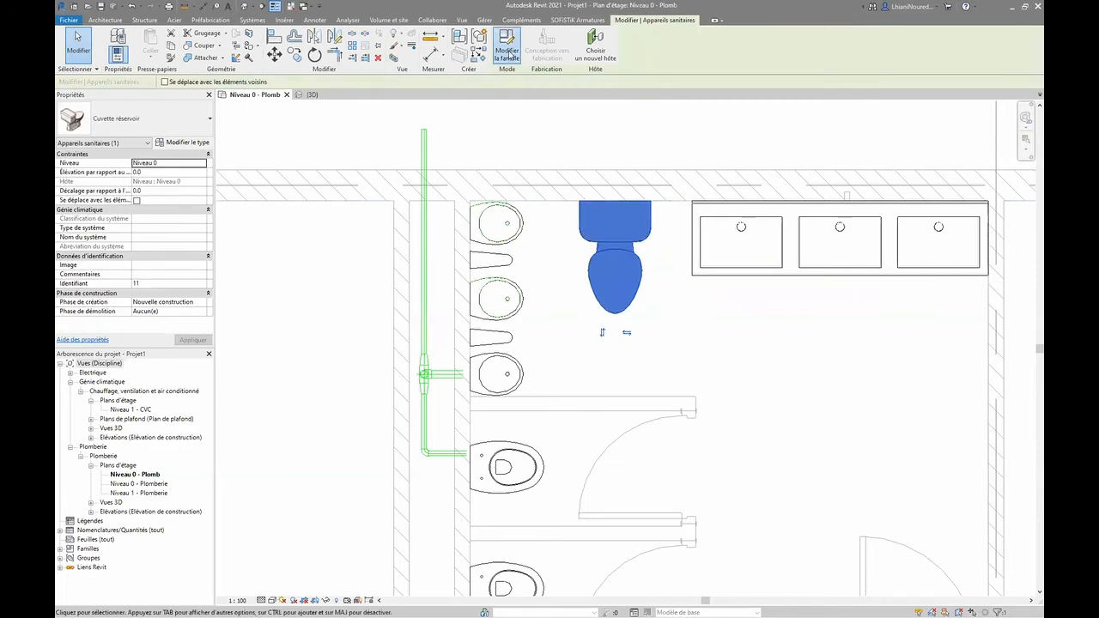
{"action": "left_click", "coordinate": [507, 52]}
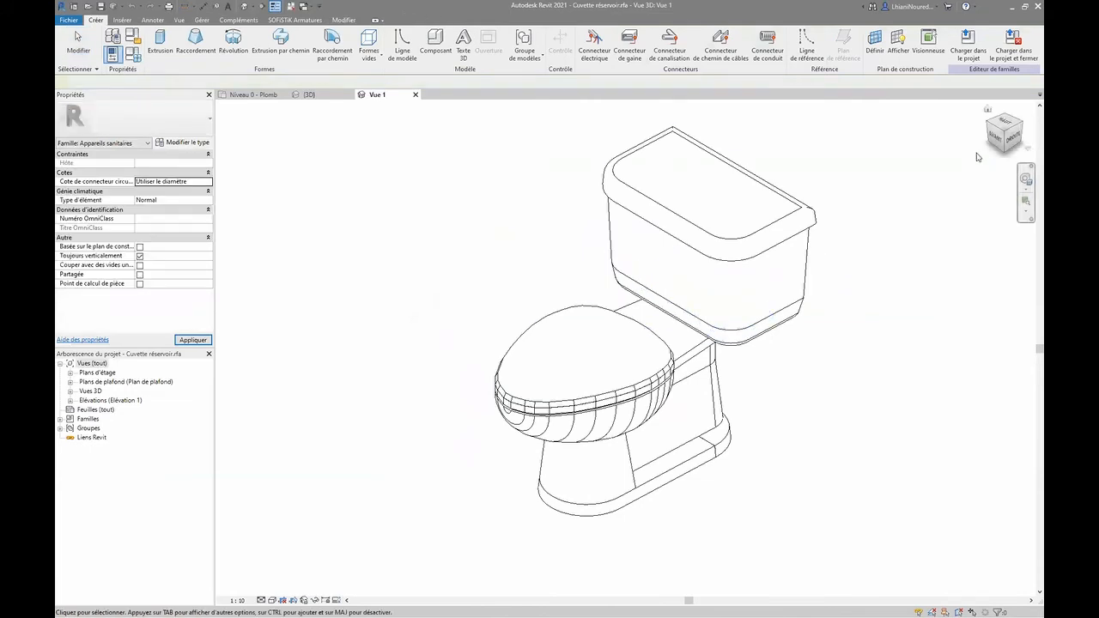
{"action": "left_click", "coordinate": [1013, 142]}
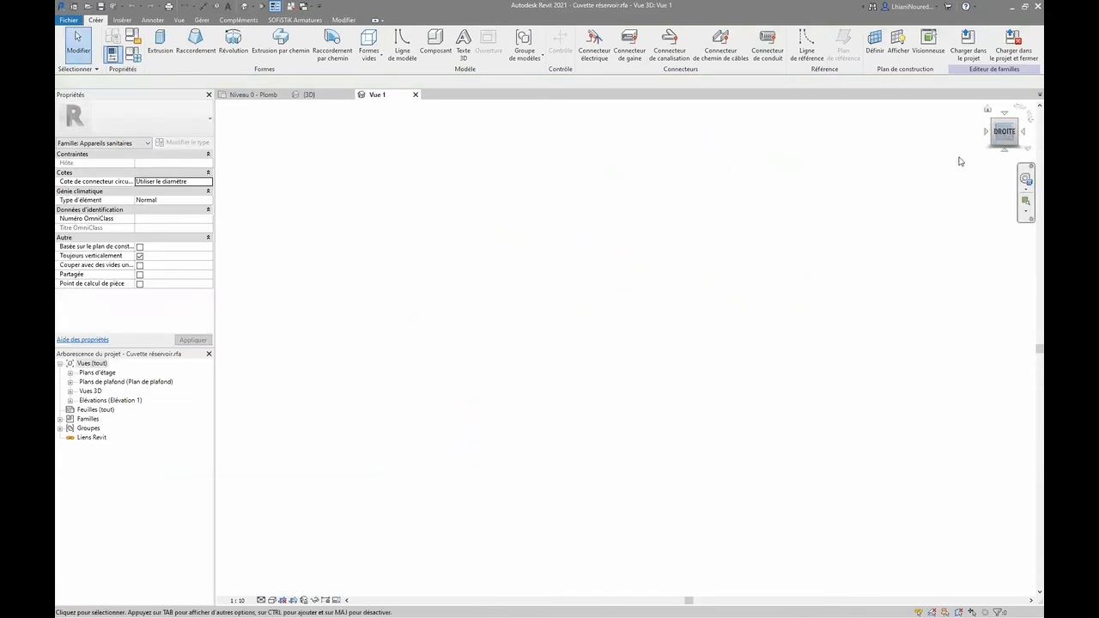
{"action": "scroll", "coordinate": [798, 255], "scroll_direction": "up", "scroll_amount": 4}
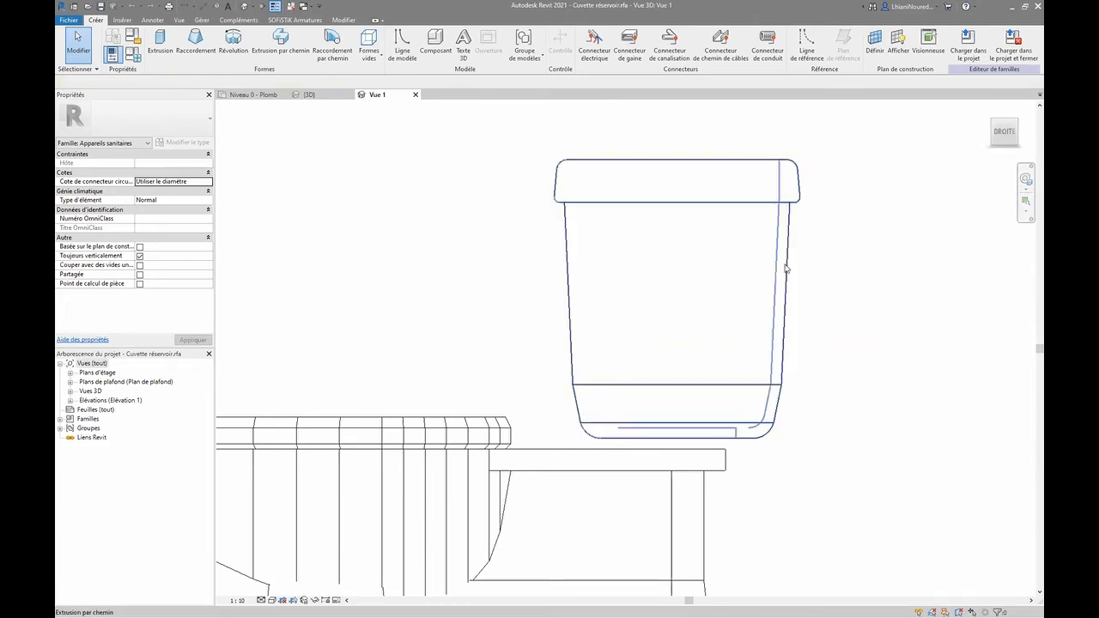
{"action": "left_click", "coordinate": [1023, 134]}
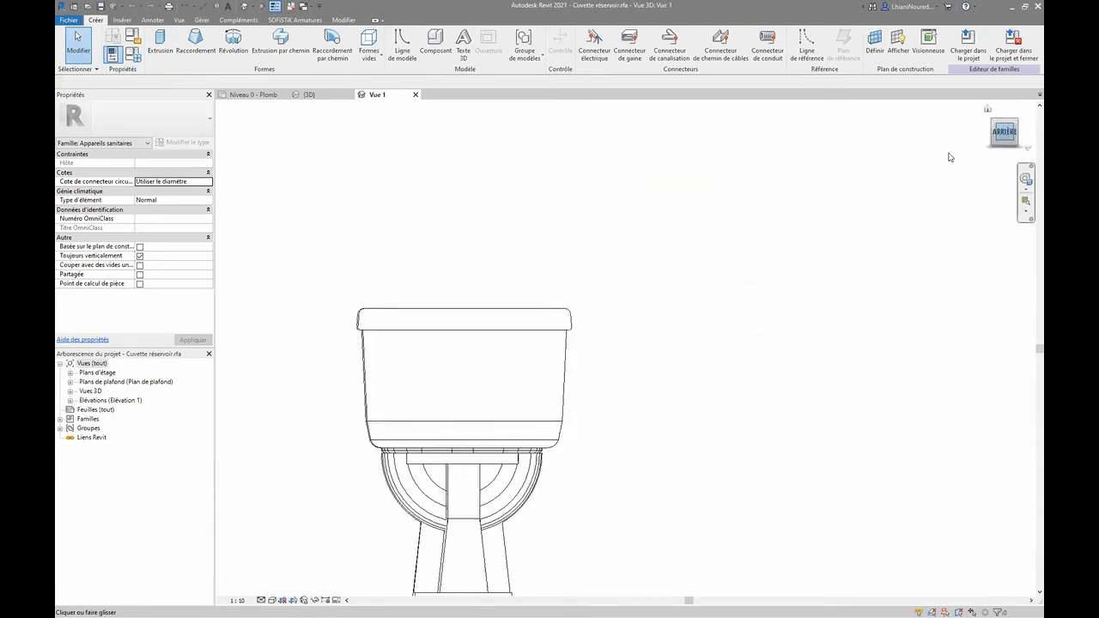
{"action": "scroll", "coordinate": [515, 259], "scroll_direction": "up", "scroll_amount": 5}
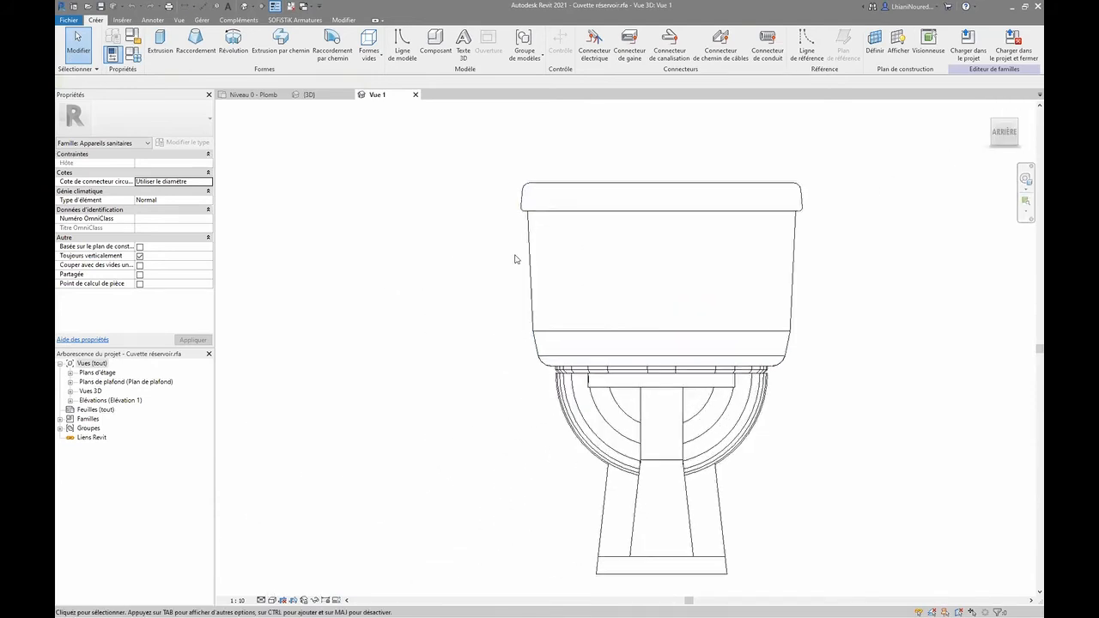
{"action": "left_click", "coordinate": [989, 114]}
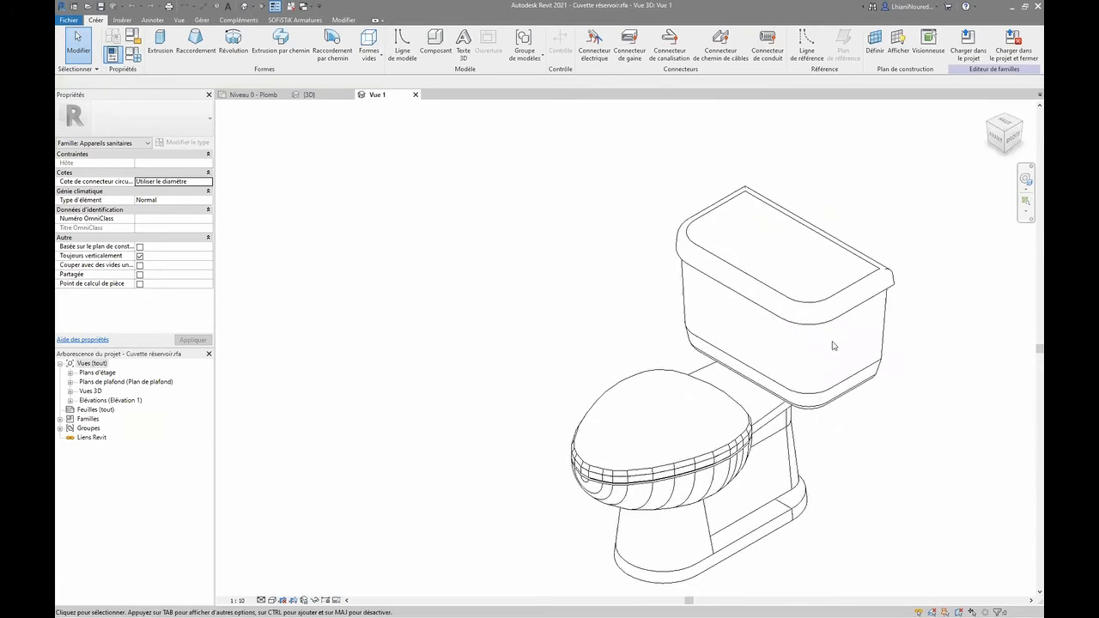
{"action": "middle_click_drag", "start_coordinate": [833, 359], "coordinate": [682, 429], "text": "shift"}
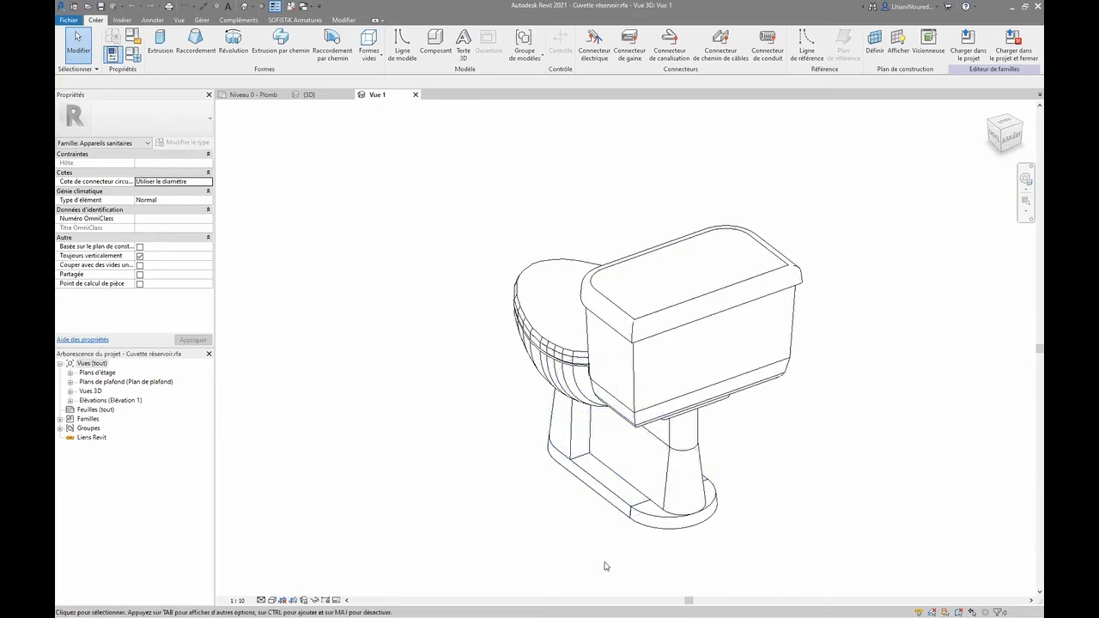
{"action": "left_click", "coordinate": [416, 94]}
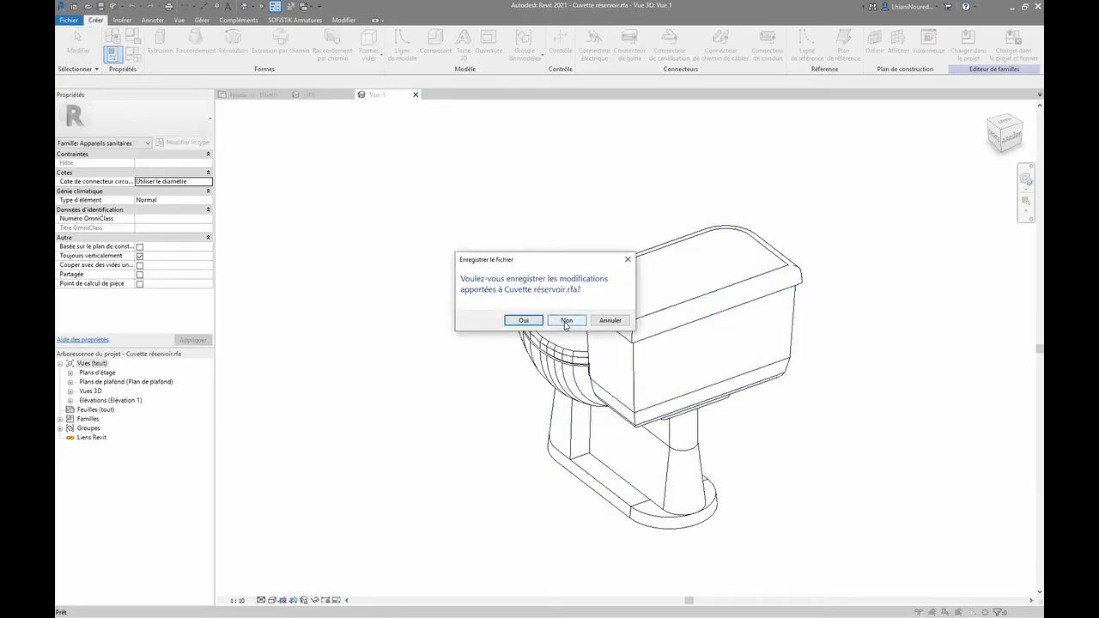
{"action": "left_click", "coordinate": [568, 319]}
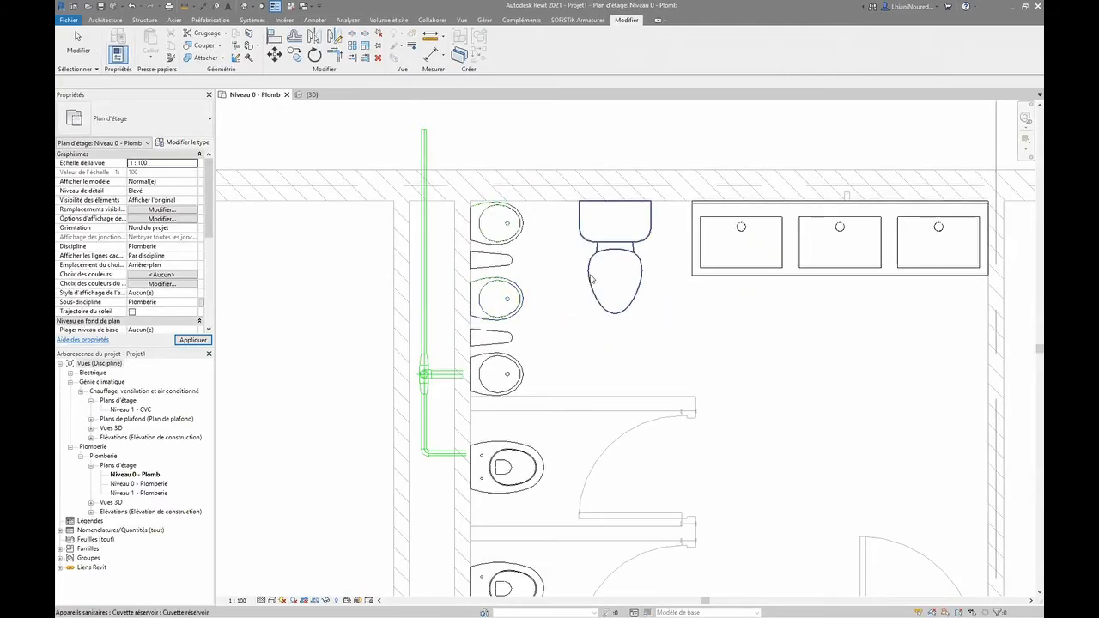
- Examine the long EU pipe and its tee connection to the urinal and toilet branches in plan and 3D
{"action": "scroll", "coordinate": [512, 322], "scroll_direction": "down", "scroll_amount": 4}
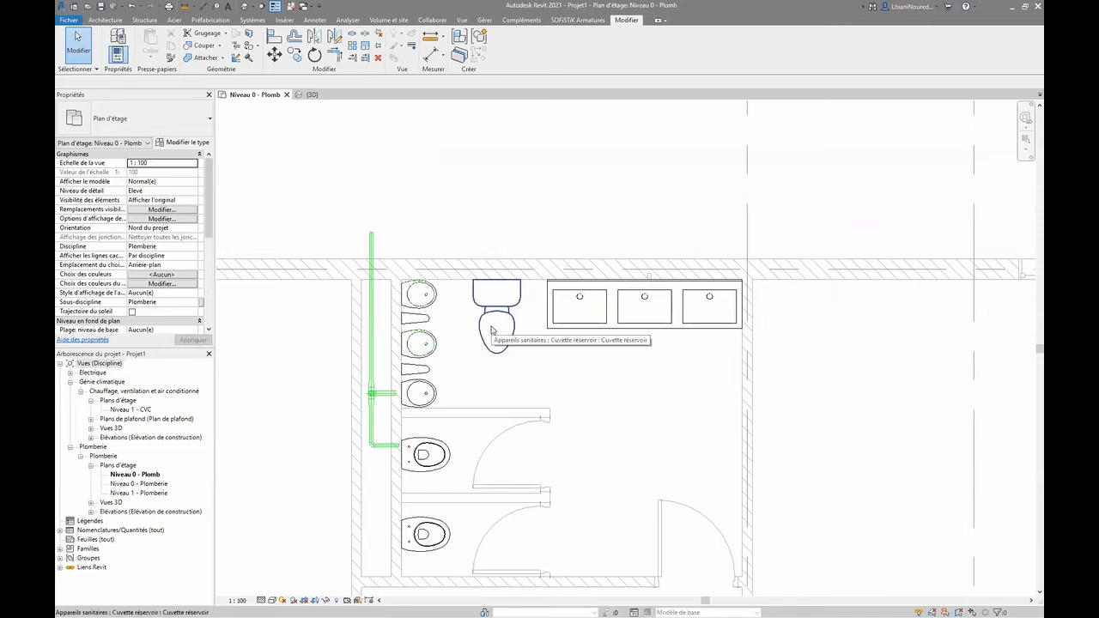
{"action": "scroll", "coordinate": [492, 330], "scroll_direction": "down", "scroll_amount": 2}
{"action": "middle_click_drag", "start_coordinate": [492, 329], "coordinate": [608, 318]}
{"action": "scroll", "coordinate": [515, 314], "scroll_direction": "up", "scroll_amount": 3}
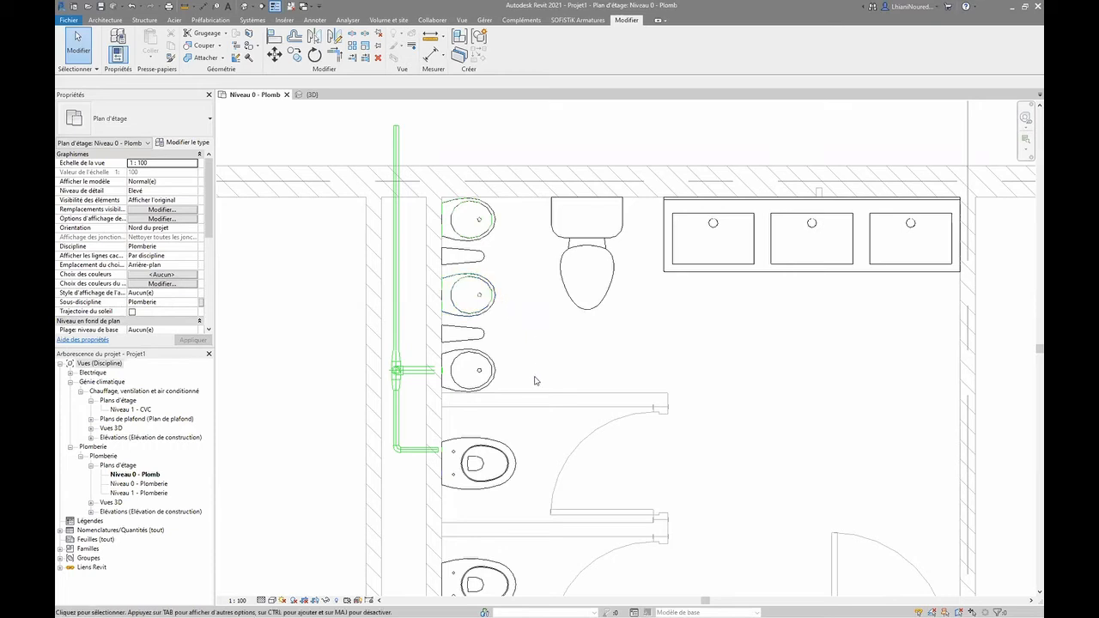
{"action": "left_click", "coordinate": [391, 310]}
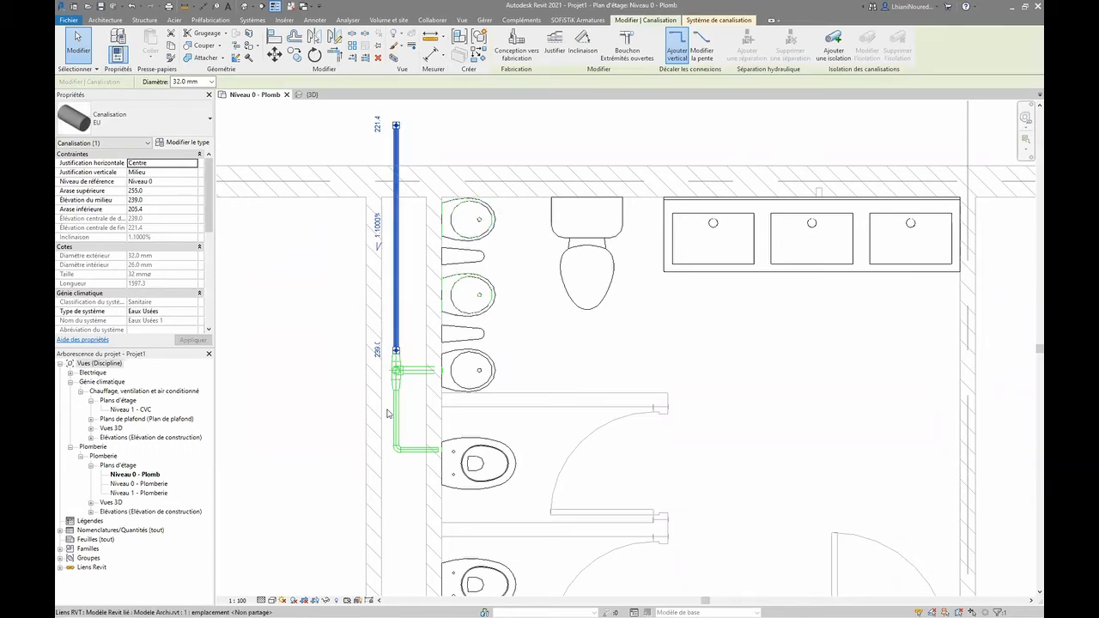
{"action": "scroll", "coordinate": [388, 411], "scroll_direction": "up", "scroll_amount": 2}
{"action": "left_click", "coordinate": [331, 96]}
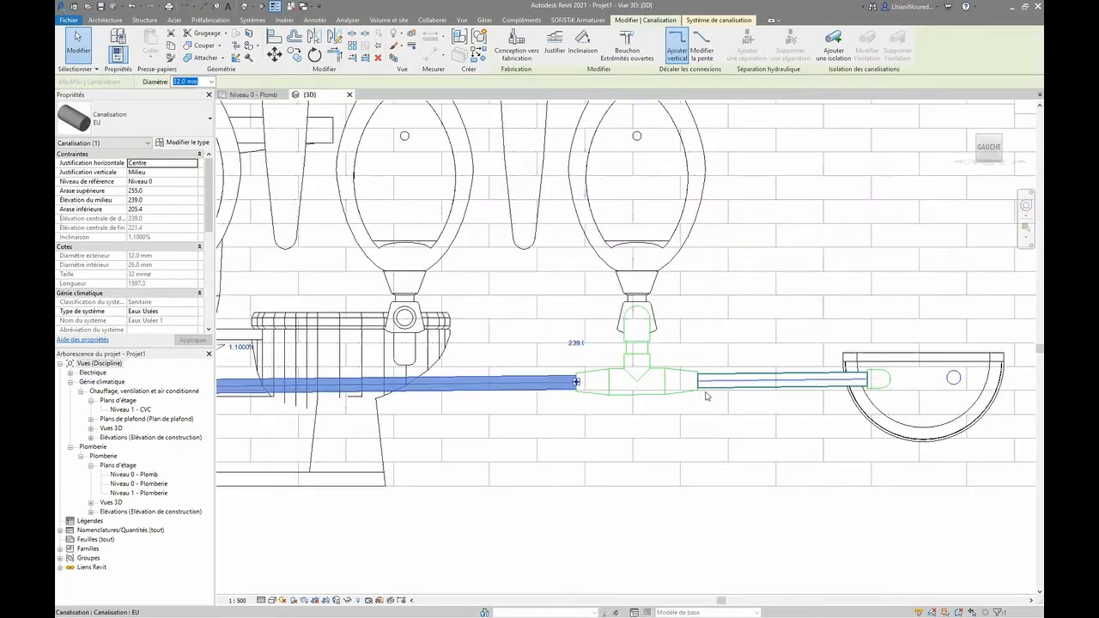
{"action": "middle_click_drag", "start_coordinate": [707, 394], "coordinate": [567, 394], "text": "shift"}
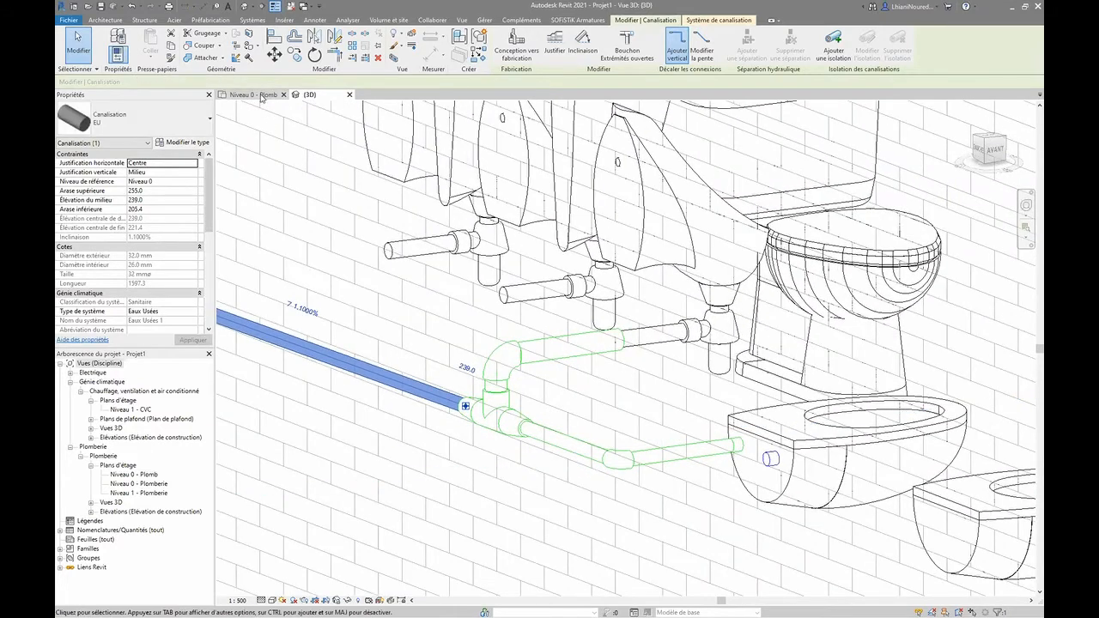
{"action": "key", "text": "ctrl+Tab"}
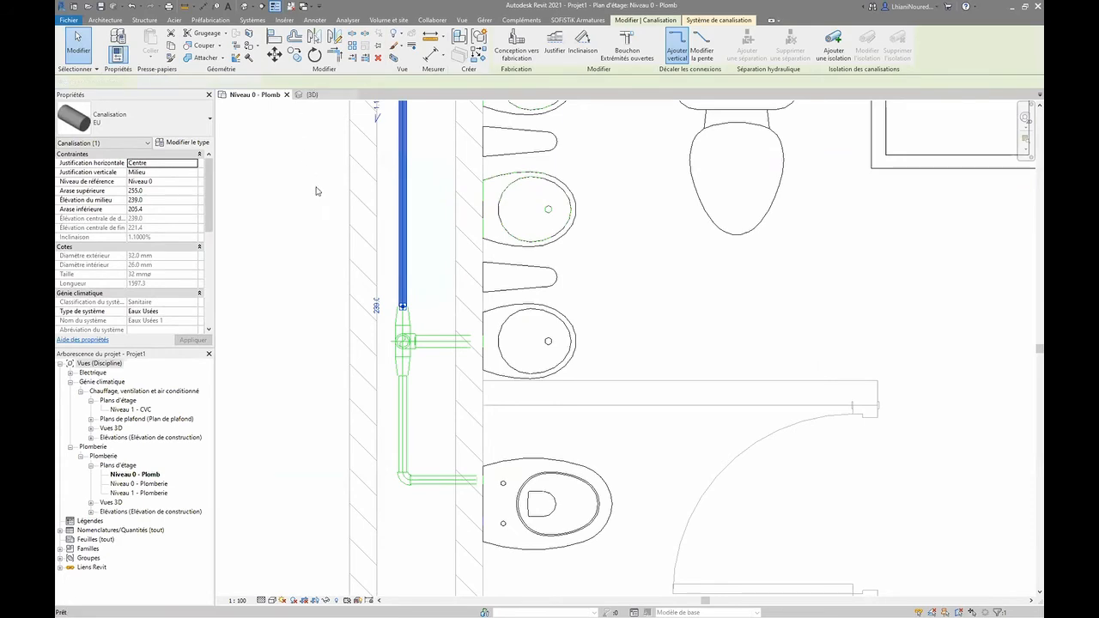
{"action": "key", "text": "ctrl+Tab"}
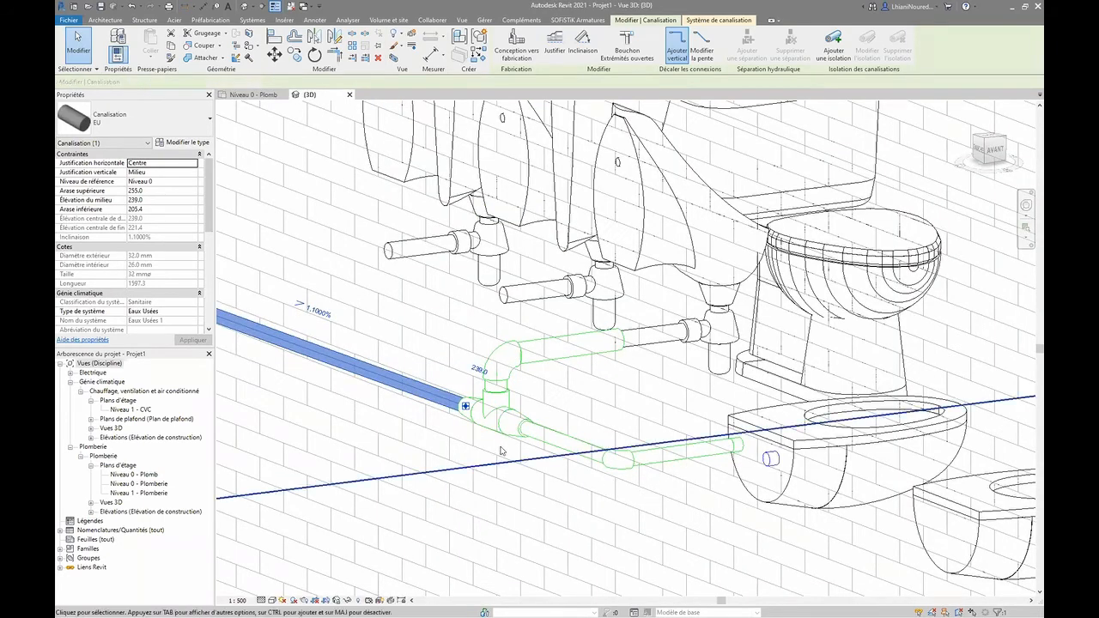
{"action": "key", "text": "Escape"}
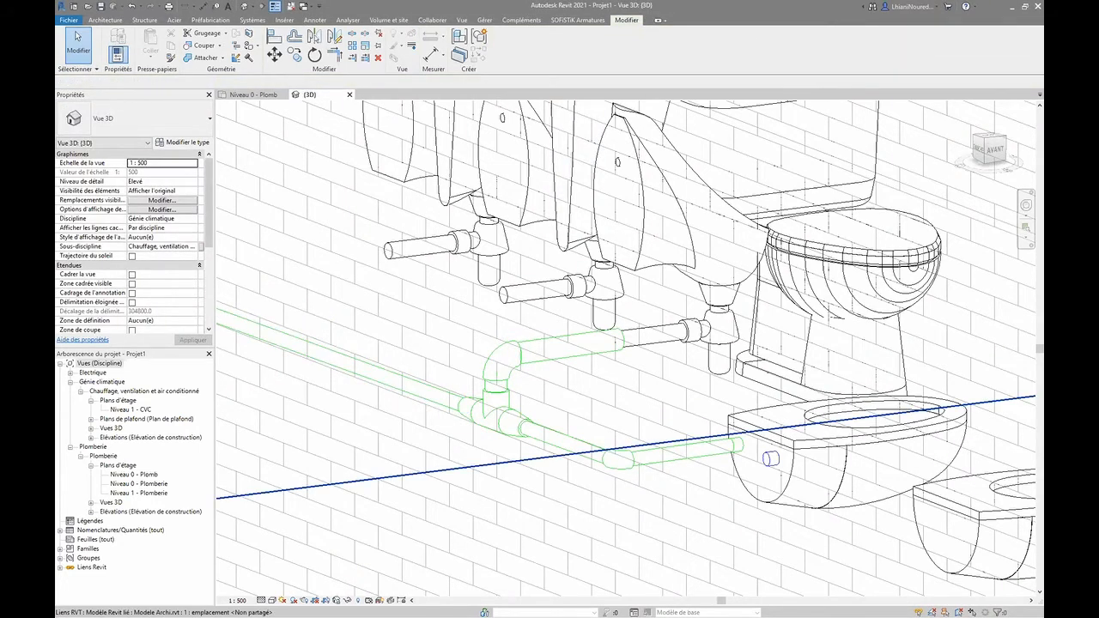
- Review the restroom's drain piping and fixtures in the Niveau 0 - Plomb floor plan
{"action": "left_click", "coordinate": [251, 94]}
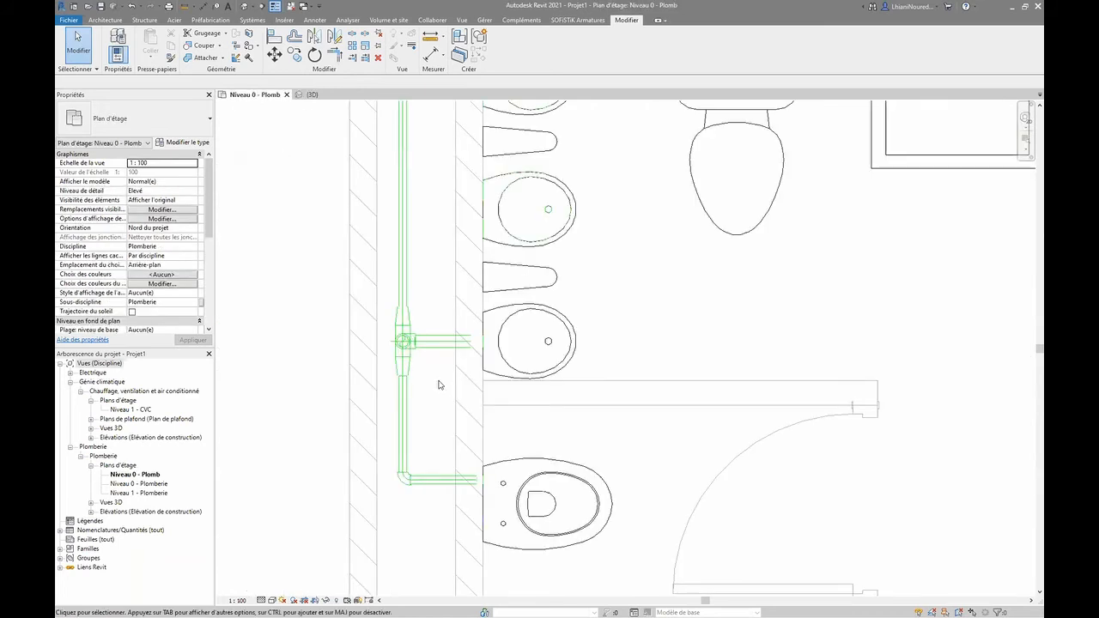
{"action": "scroll", "coordinate": [438, 385], "scroll_direction": "down", "scroll_amount": 5}
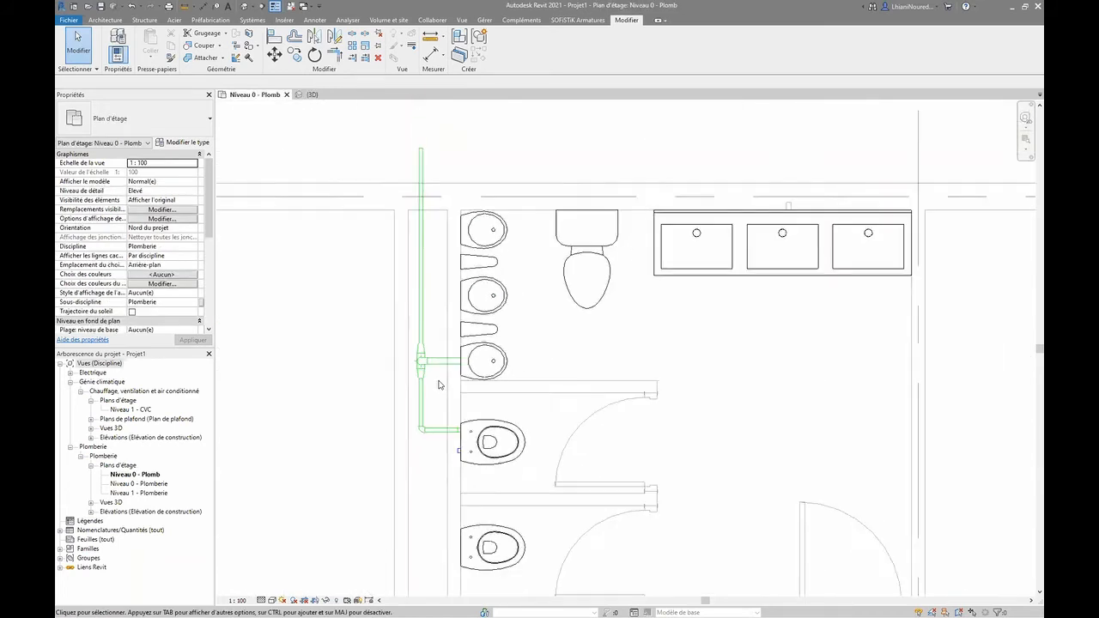
{"action": "middle_click_drag", "start_coordinate": [464, 329], "coordinate": [469, 254]}
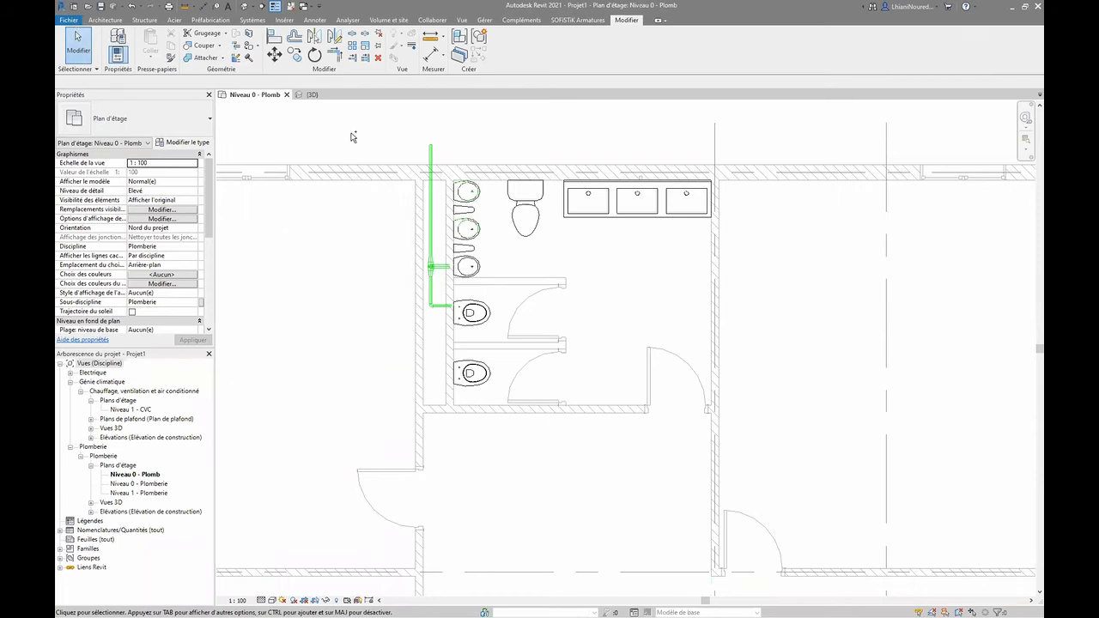
- Create a new project from the Gabarit électrique template
{"action": "key", "text": "ctrl+n"}
{"action": "left_click", "coordinate": [549, 293]}
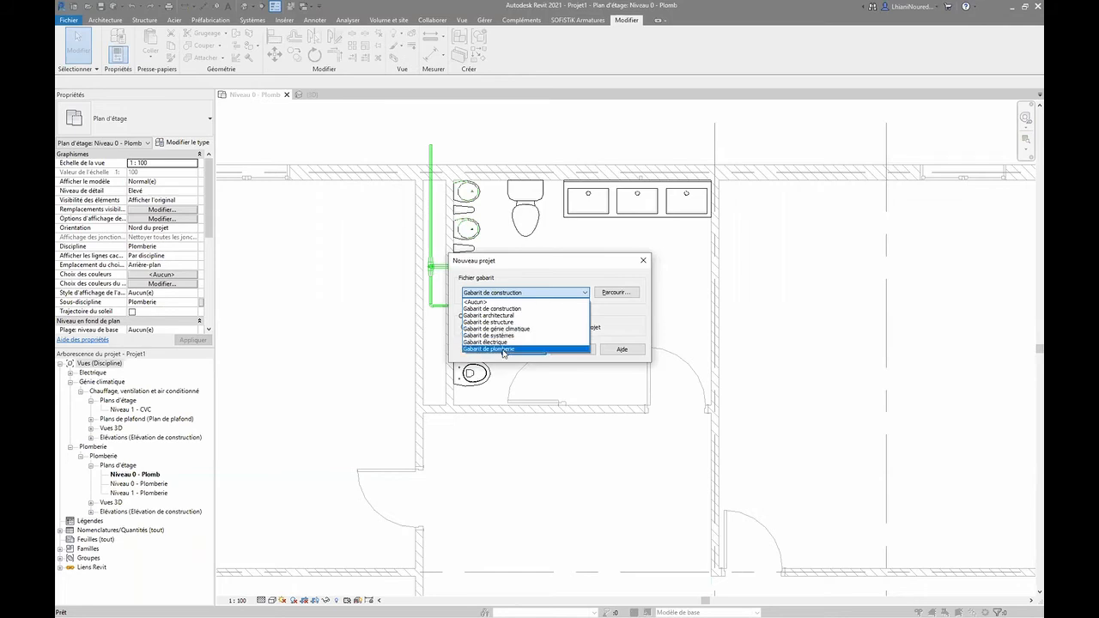
{"action": "left_click", "coordinate": [589, 273]}
{"action": "left_click", "coordinate": [614, 293]}
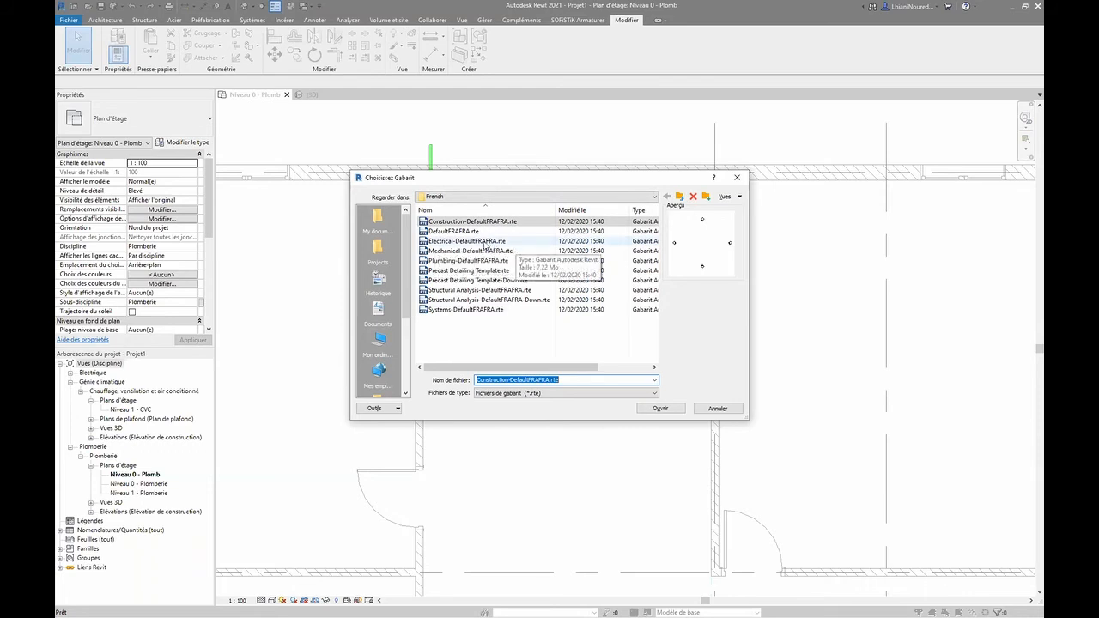
{"action": "left_click", "coordinate": [717, 409]}
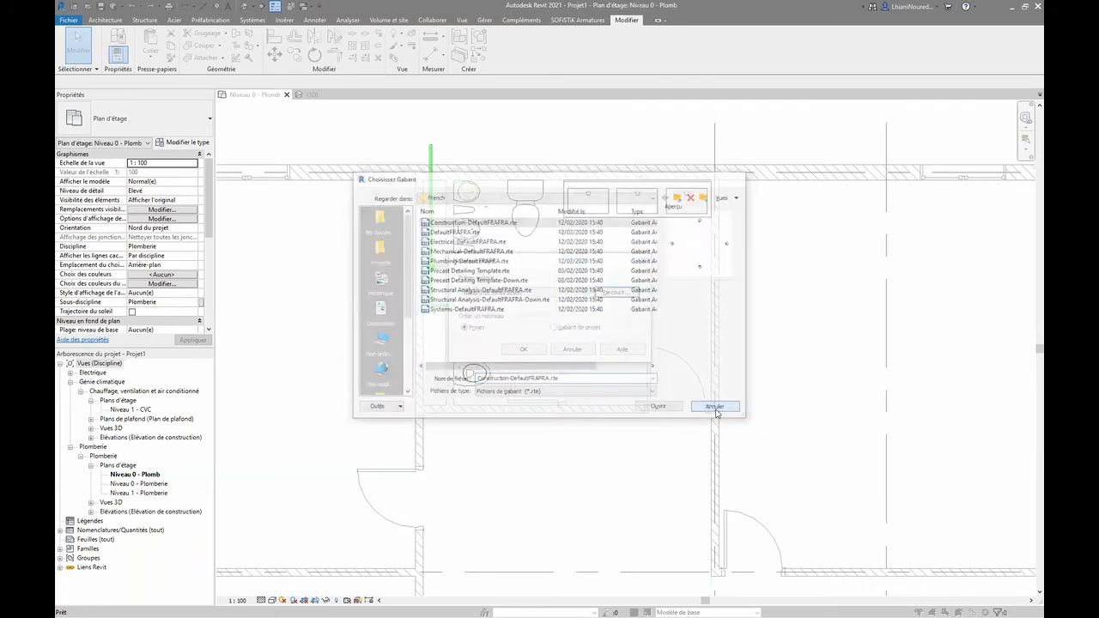
{"action": "left_click", "coordinate": [511, 292]}
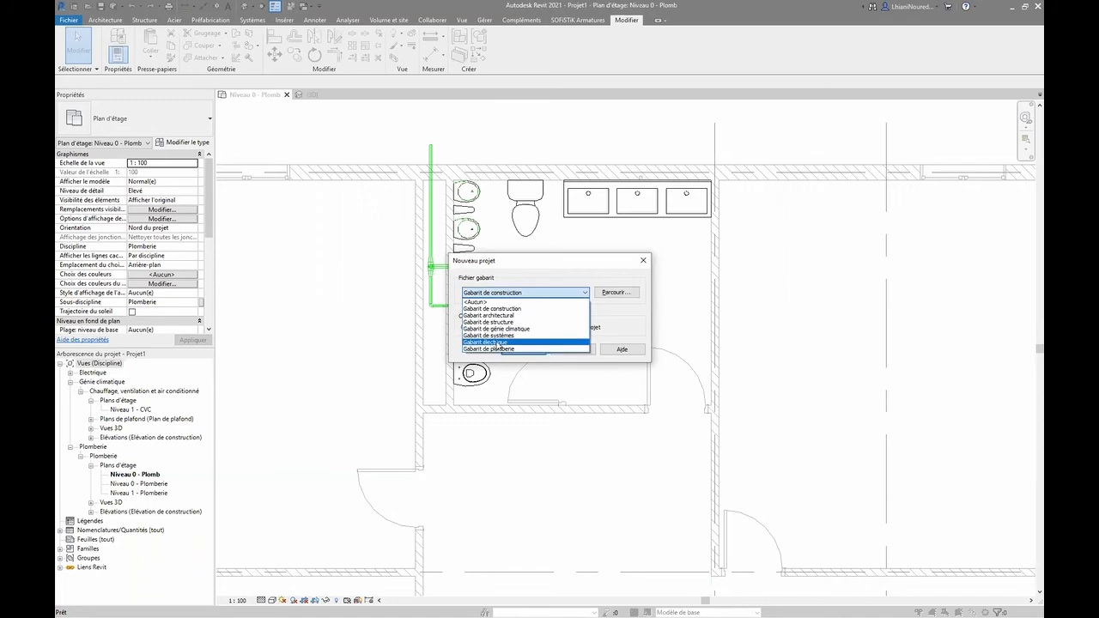
{"action": "left_click", "coordinate": [498, 342]}
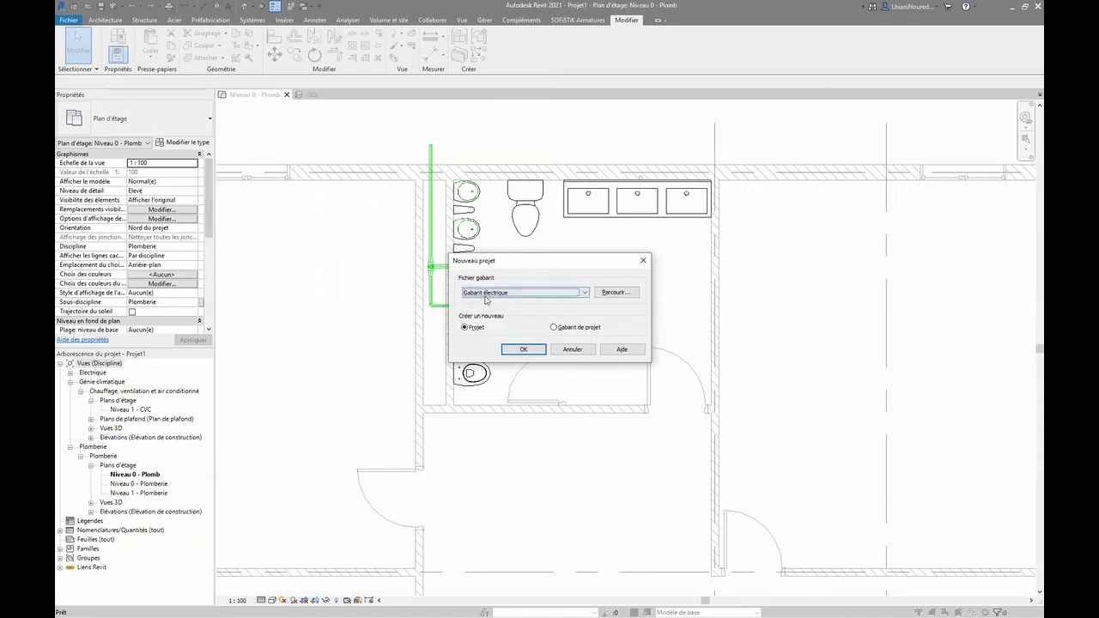
{"action": "left_click", "coordinate": [519, 351]}
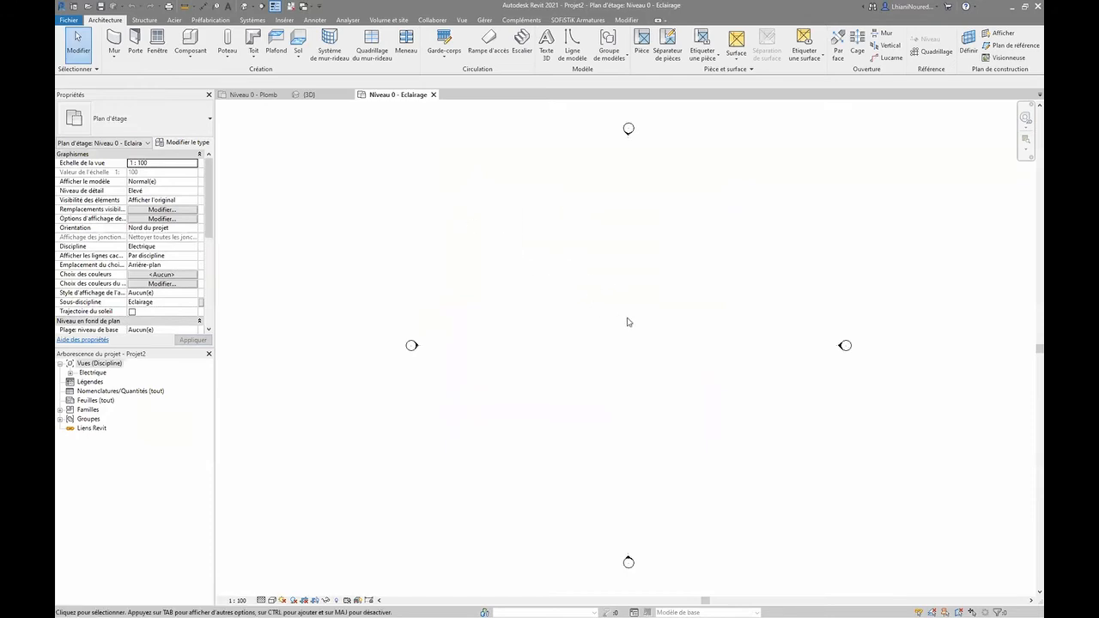
- Link Modele Archi.rvt from the Demo RVT folder, positioned Auto - Origine interne vers origine interne
{"action": "left_click", "coordinate": [284, 20]}
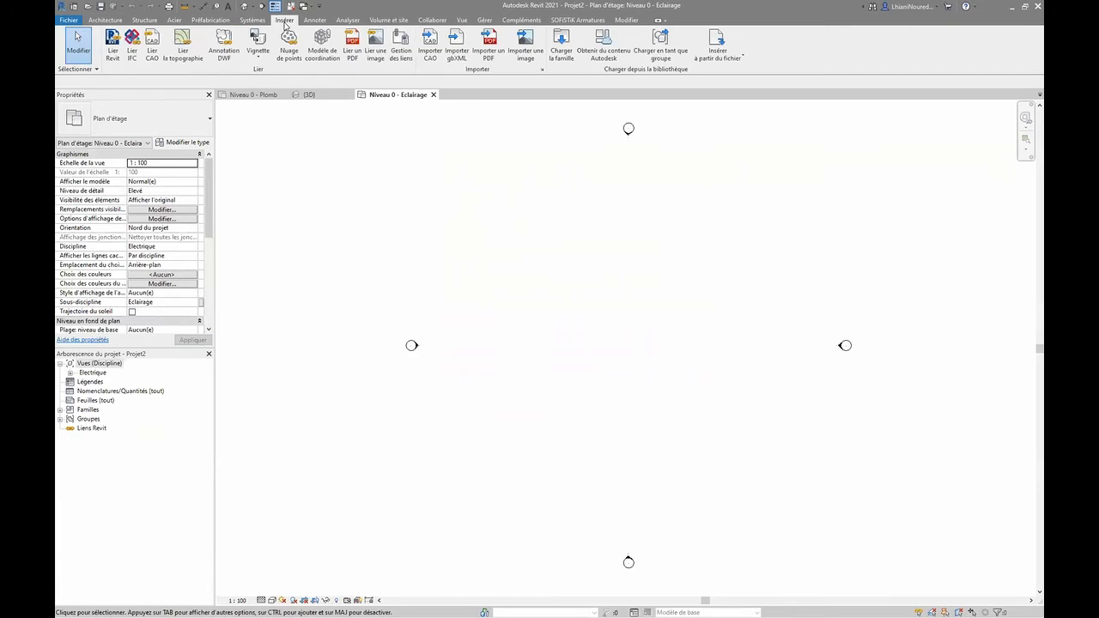
{"action": "left_click", "coordinate": [112, 50]}
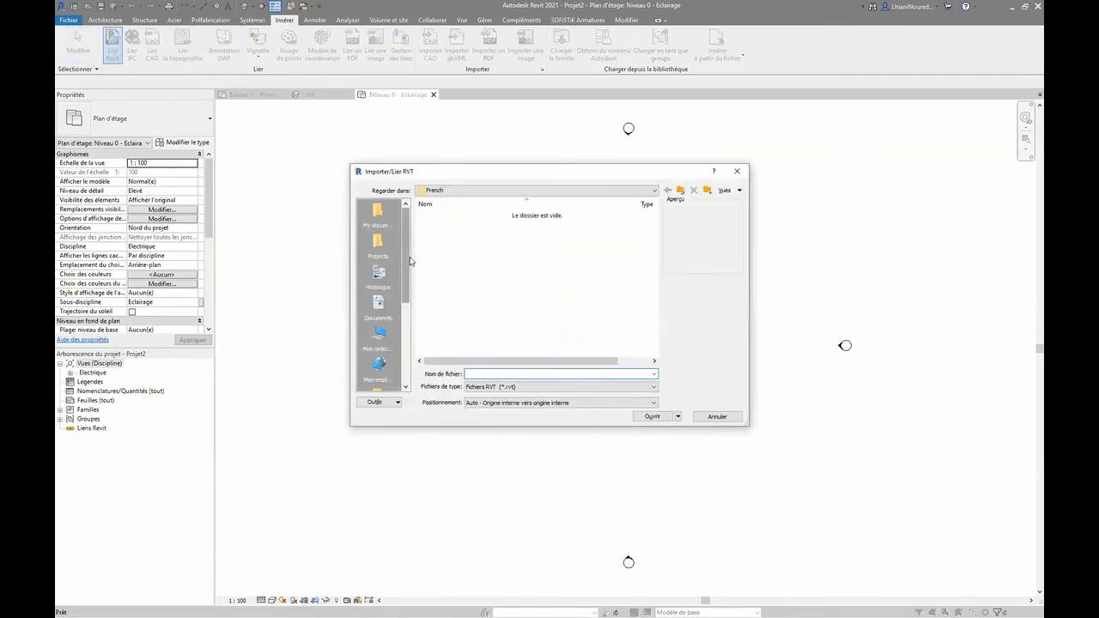
{"action": "left_click", "coordinate": [378, 212]}
{"action": "scroll", "coordinate": [447, 274], "scroll_direction": "down", "scroll_amount": 5}
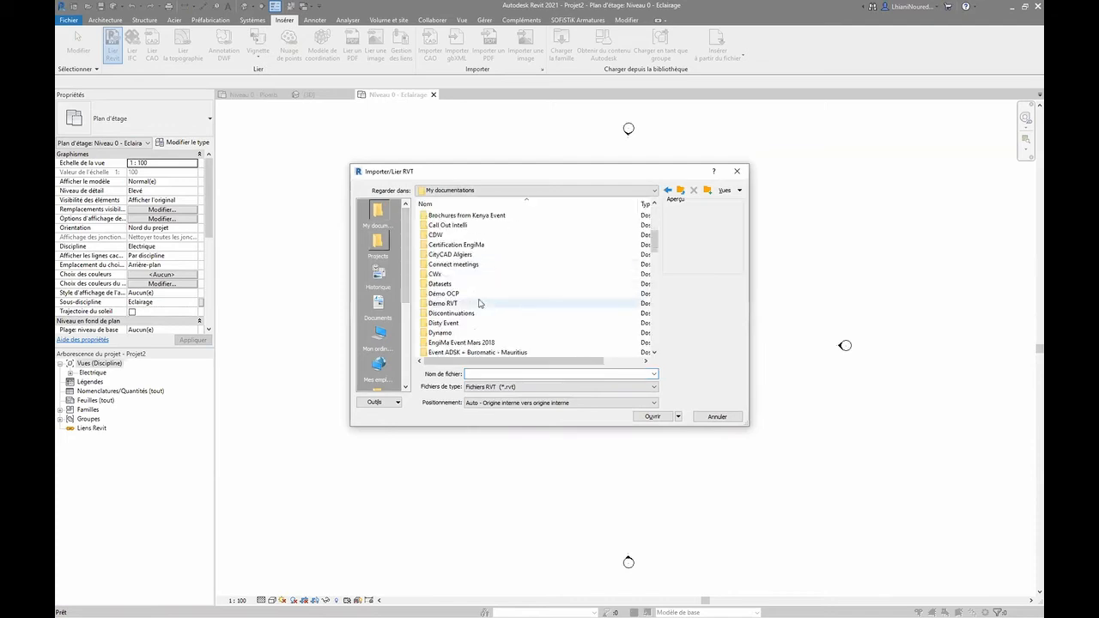
{"action": "double_click", "coordinate": [444, 274]}
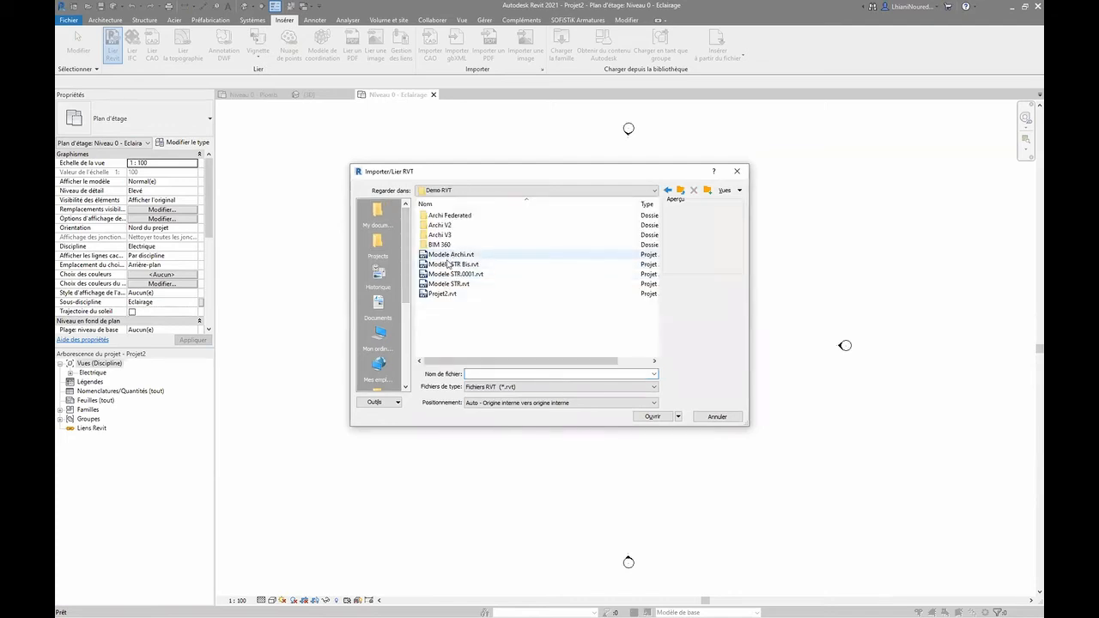
{"action": "left_click", "coordinate": [451, 254]}
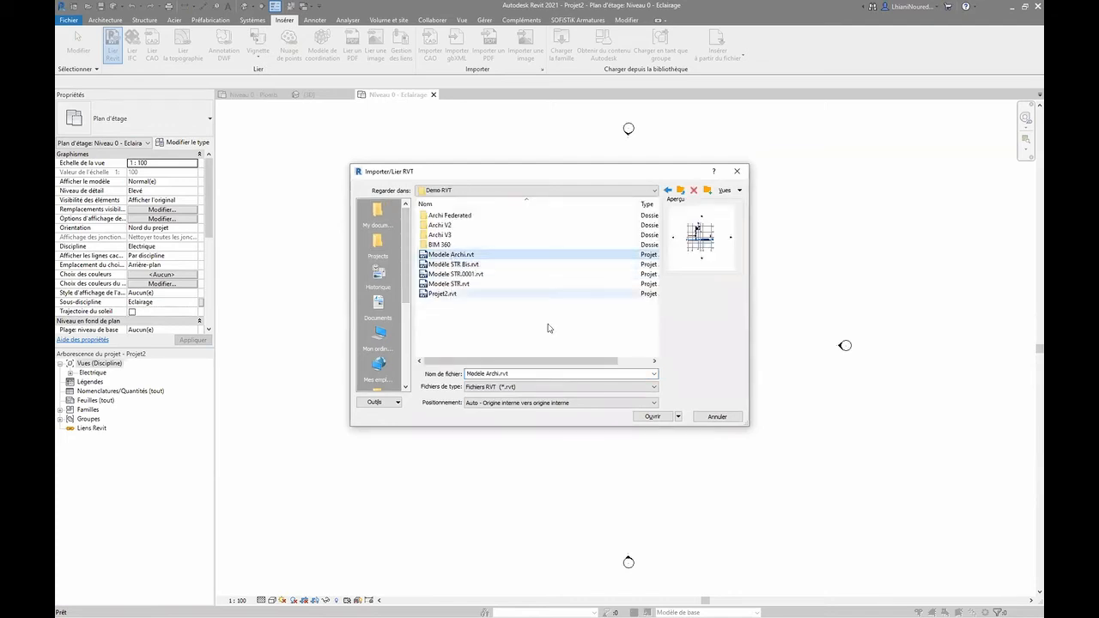
{"action": "left_click", "coordinate": [652, 417]}
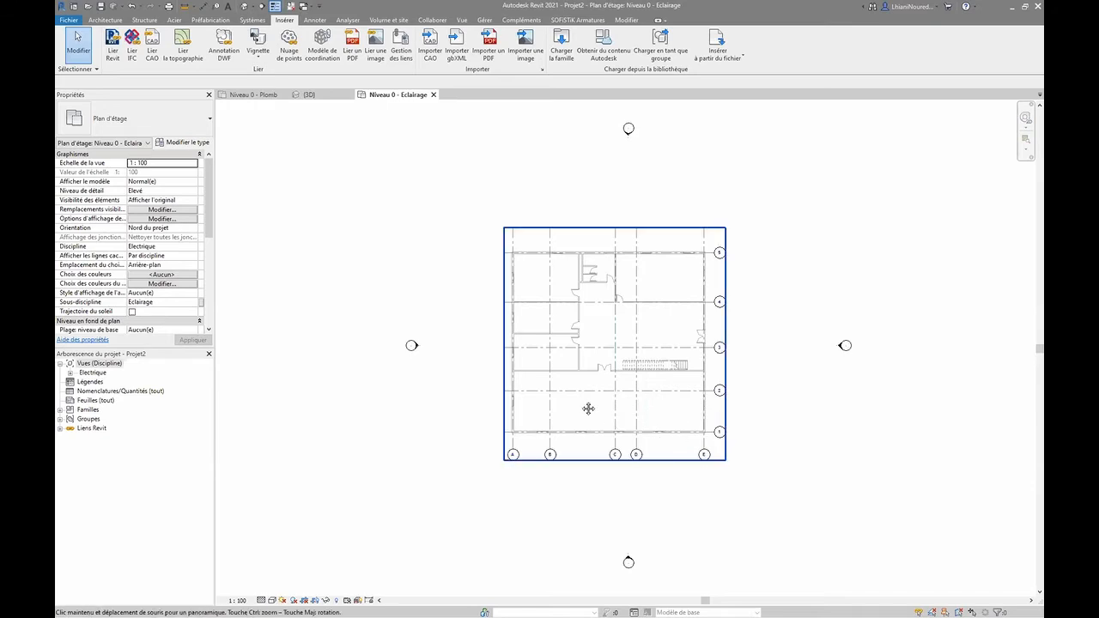
- Examine the linked architectural plan and list the Eclairage floor plans of the Electrique discipline
{"action": "scroll", "coordinate": [561, 242], "scroll_direction": "up", "scroll_amount": 4}
{"action": "scroll", "coordinate": [328, 270], "scroll_direction": "up", "scroll_amount": 4}
{"action": "middle_click_drag", "start_coordinate": [684, 342], "coordinate": [727, 468]}
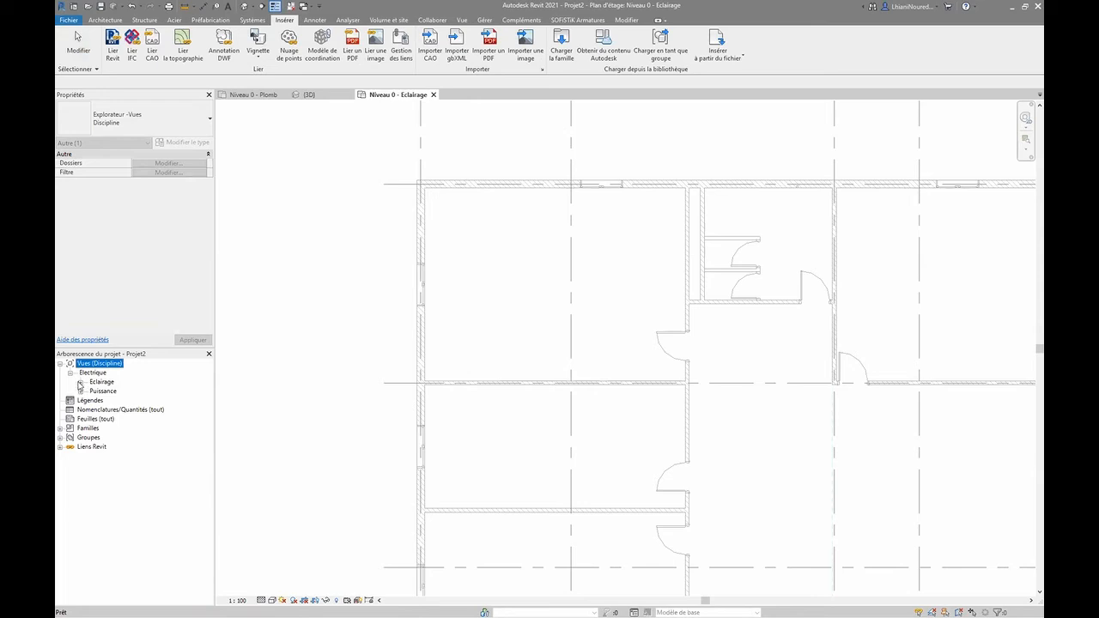
{"action": "left_click", "coordinate": [80, 382]}
{"action": "left_click", "coordinate": [90, 391]}
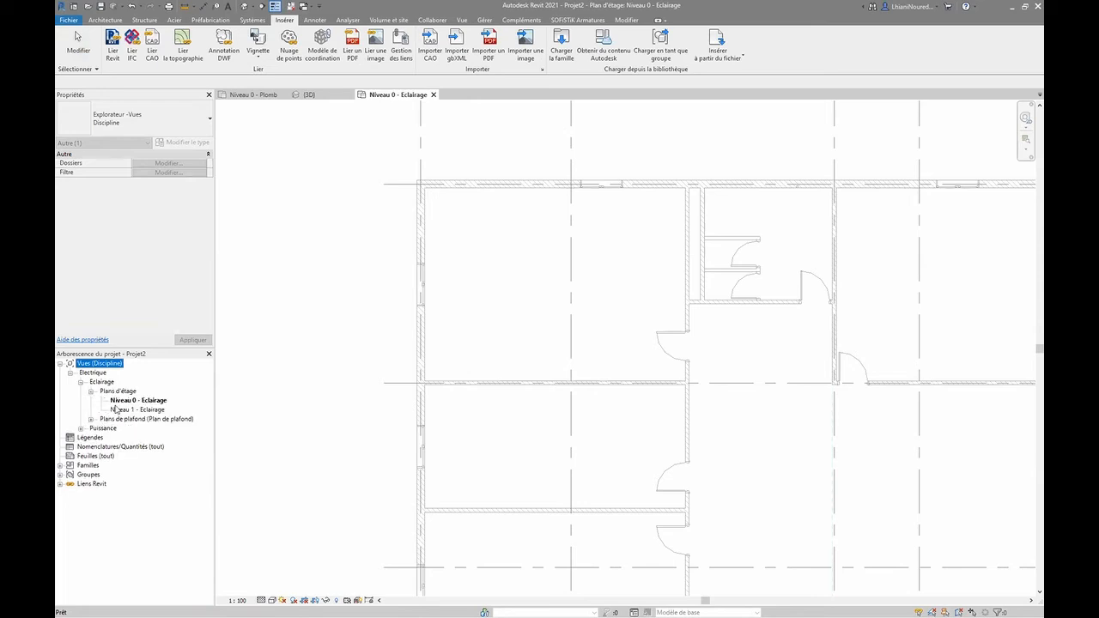
{"action": "left_click", "coordinate": [295, 225]}
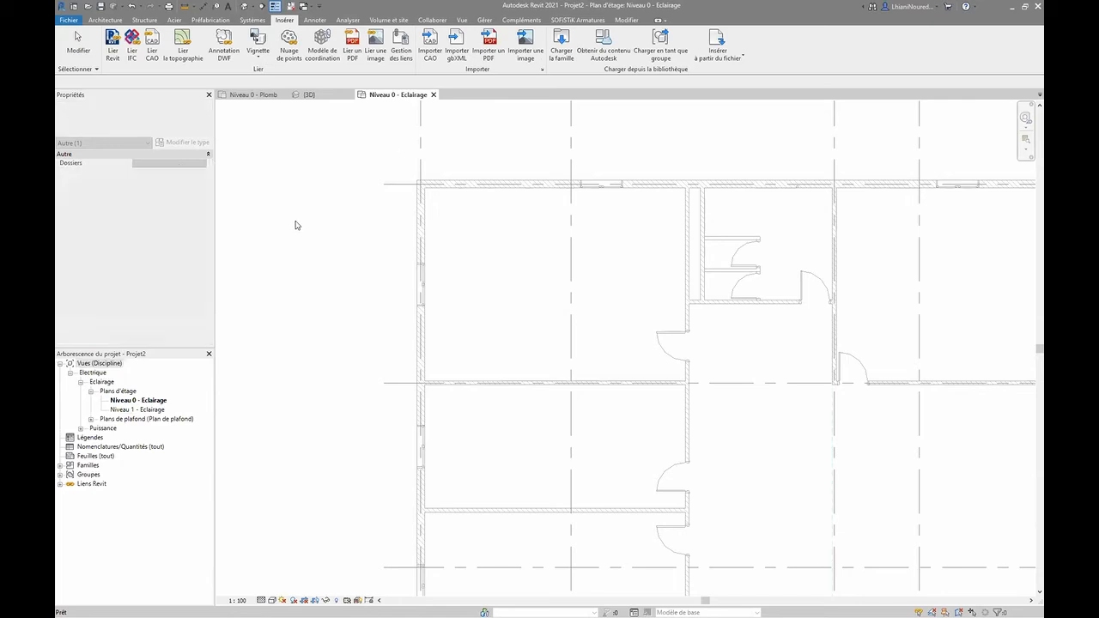
{"action": "scroll", "coordinate": [368, 307], "scroll_direction": "down", "scroll_amount": 1}
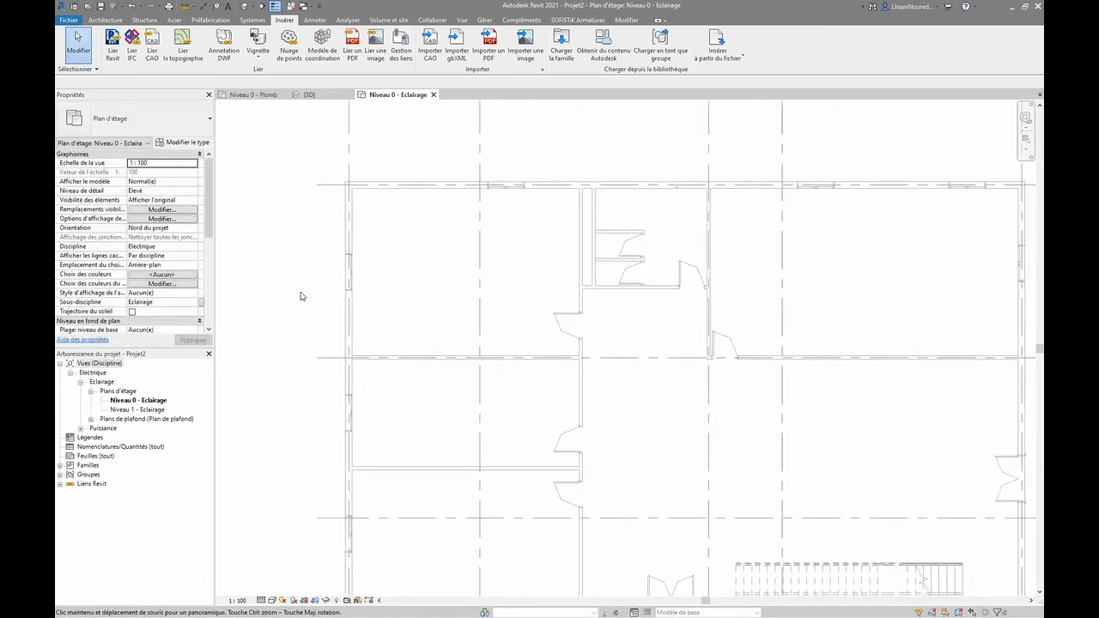
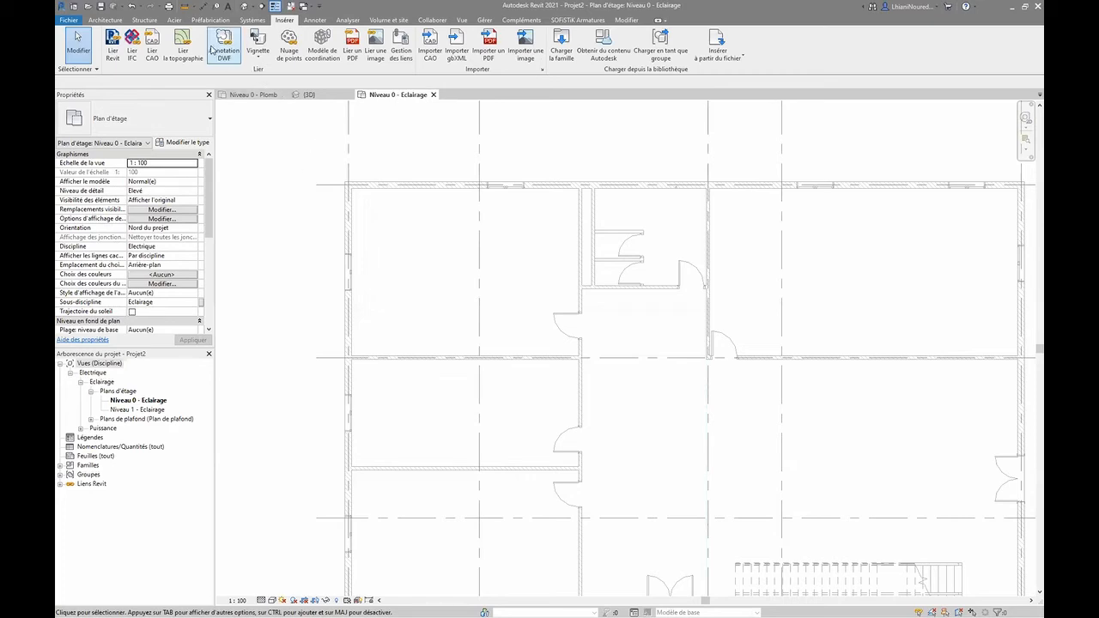
- Choose the Prise de courant double electrical fixture, type GFCI, for placement on vertical faces at an elevation of 1200 mm
{"action": "left_click", "coordinate": [252, 20]}
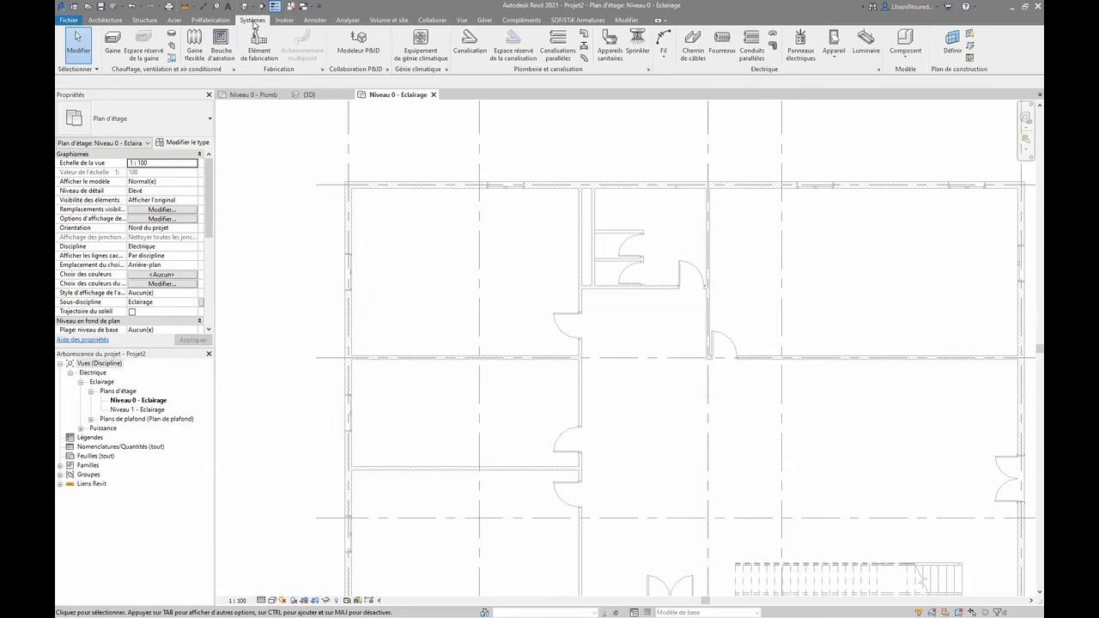
{"action": "left_click", "coordinate": [833, 55]}
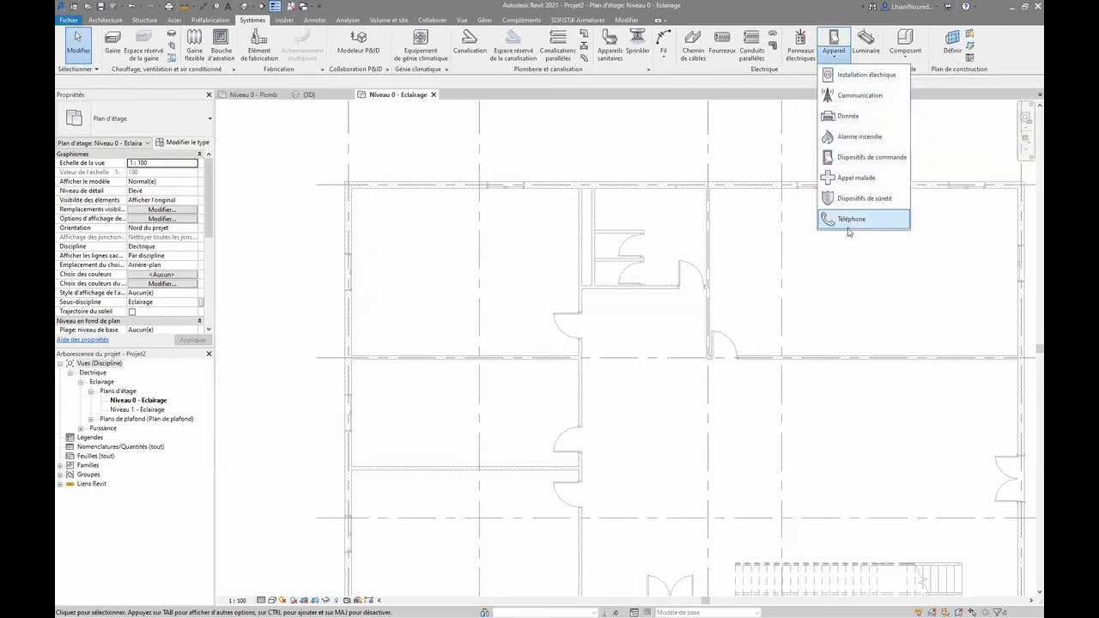
{"action": "left_click", "coordinate": [857, 77]}
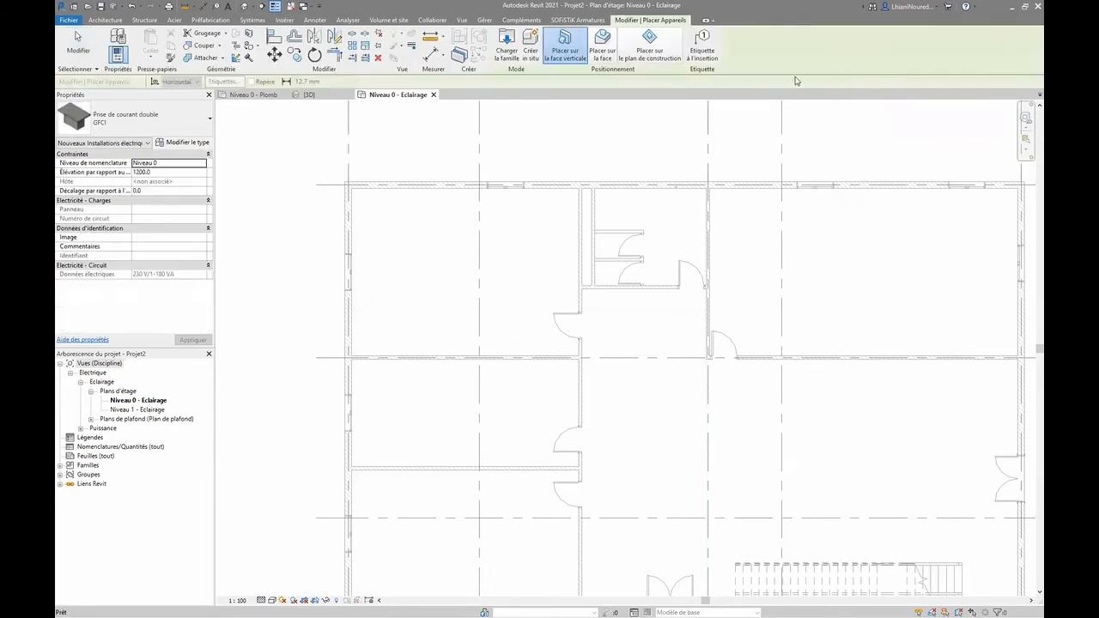
{"action": "left_click", "coordinate": [171, 120]}
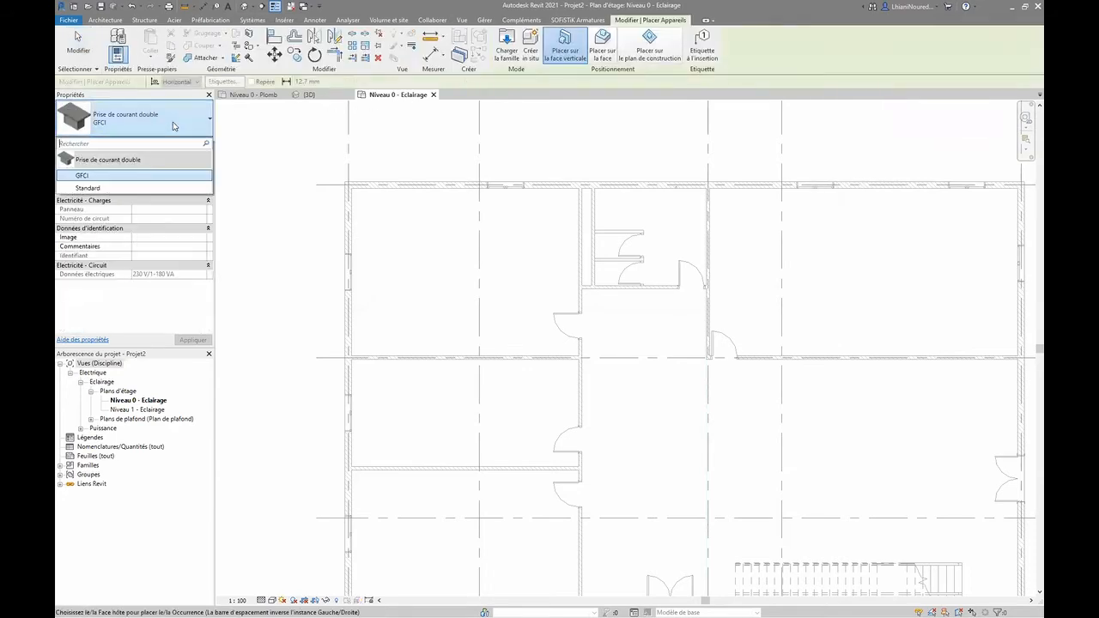
{"action": "left_click", "coordinate": [90, 178]}
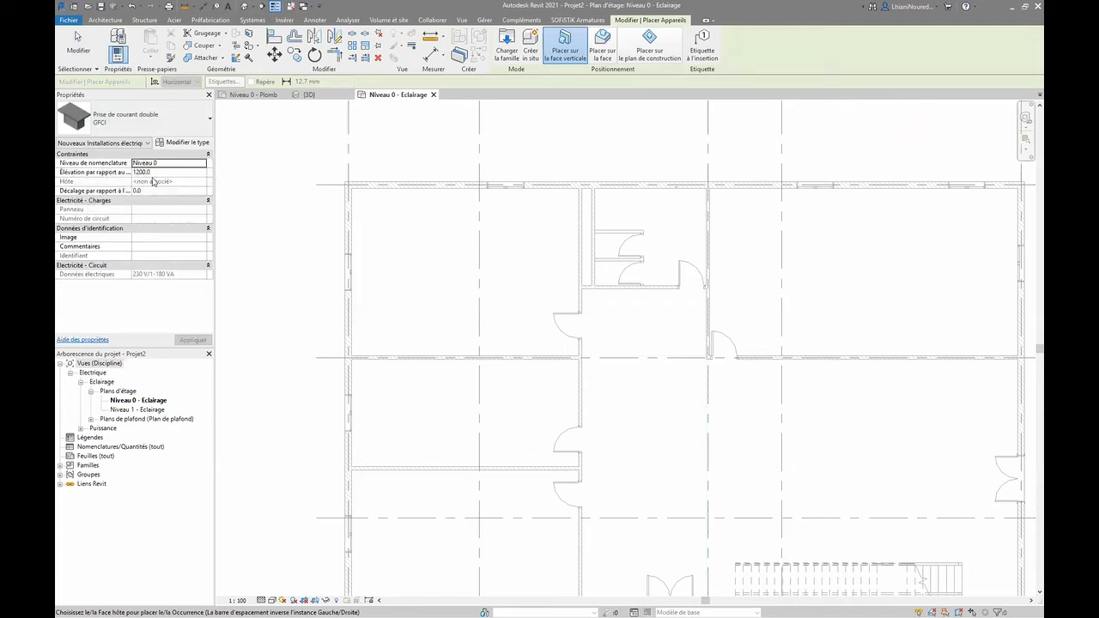
{"action": "left_click", "coordinate": [168, 172]}
{"action": "left_click", "coordinate": [130, 173]}
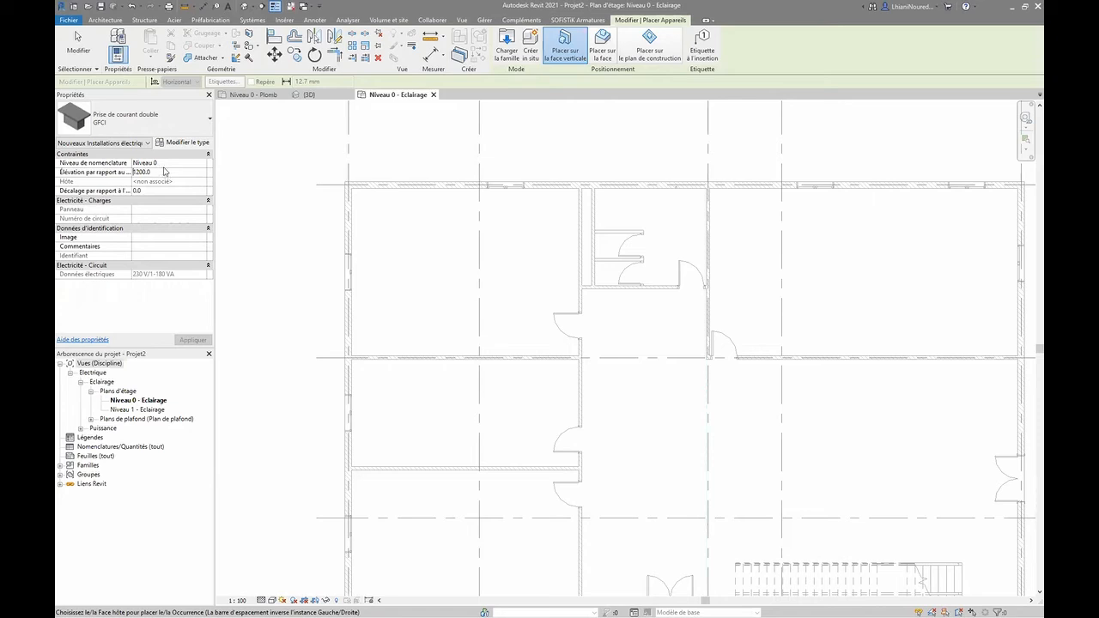
{"action": "left_click_drag", "start_coordinate": [165, 172], "coordinate": [103, 176]}
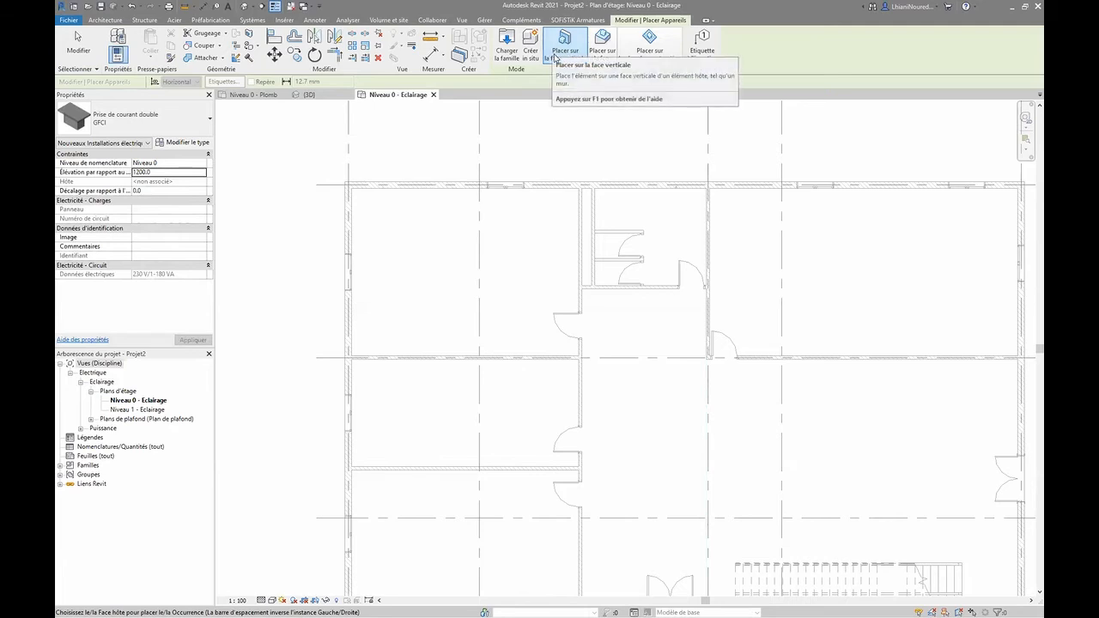
- Place three GFCI outlets along the lower wall of the upper-left room and two on its left exterior wall
{"action": "scroll", "coordinate": [376, 357], "scroll_direction": "up", "scroll_amount": 2}
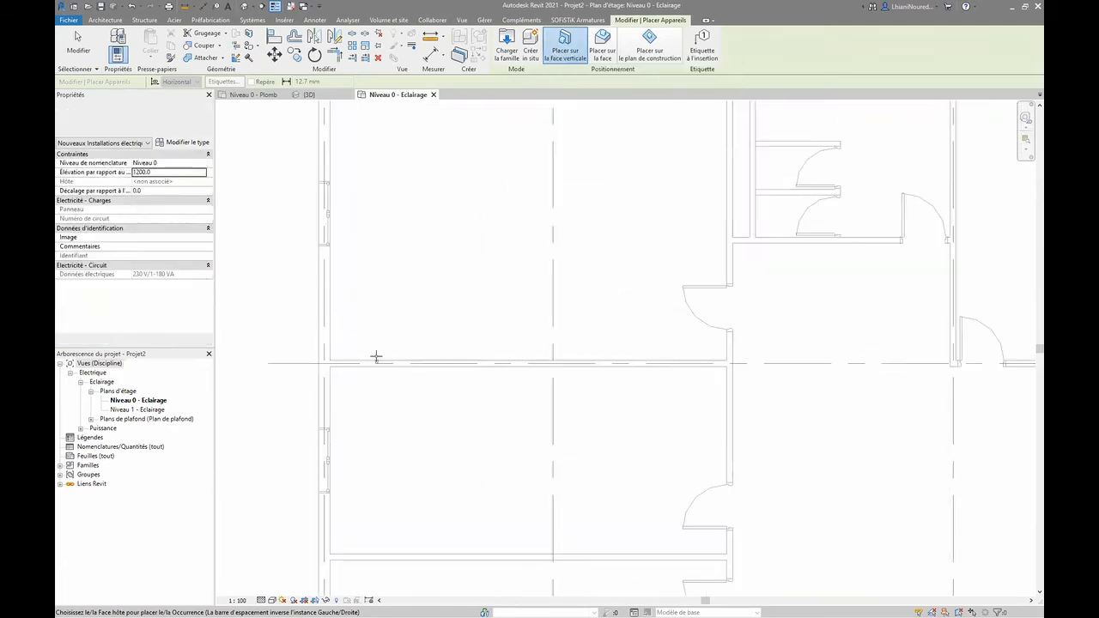
{"action": "scroll", "coordinate": [339, 358], "scroll_direction": "up", "scroll_amount": 2}
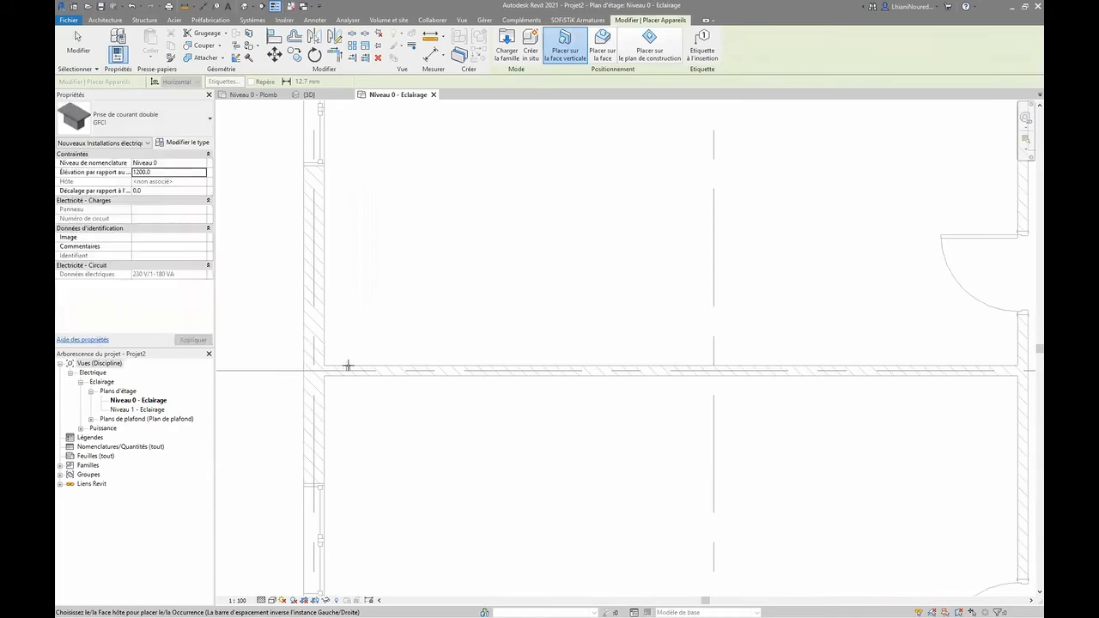
{"action": "left_click", "coordinate": [352, 366]}
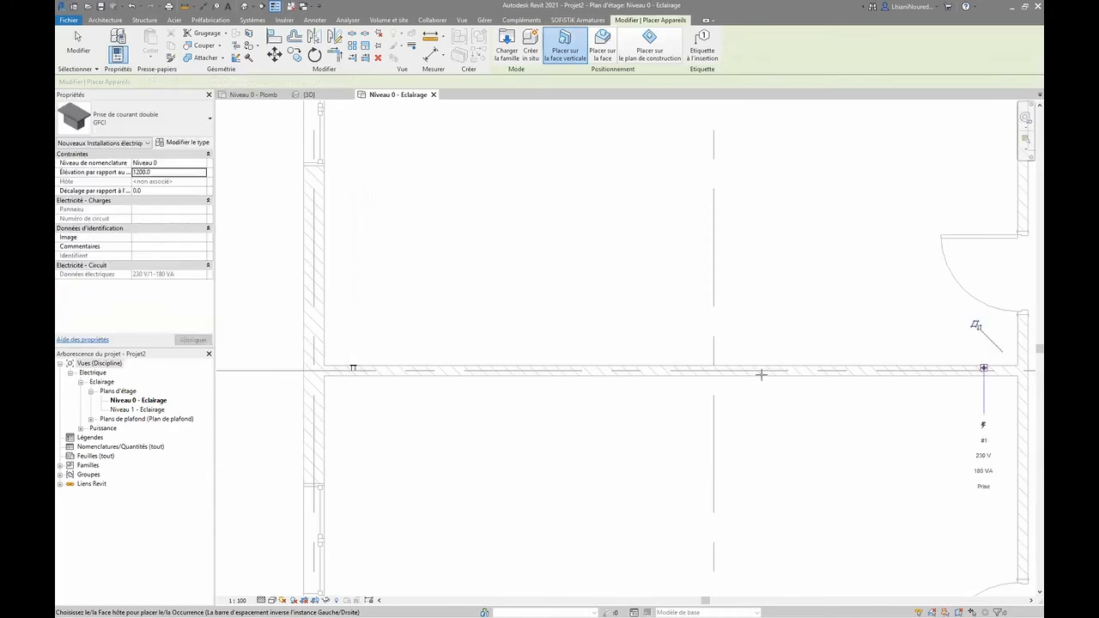
{"action": "left_click", "coordinate": [649, 366]}
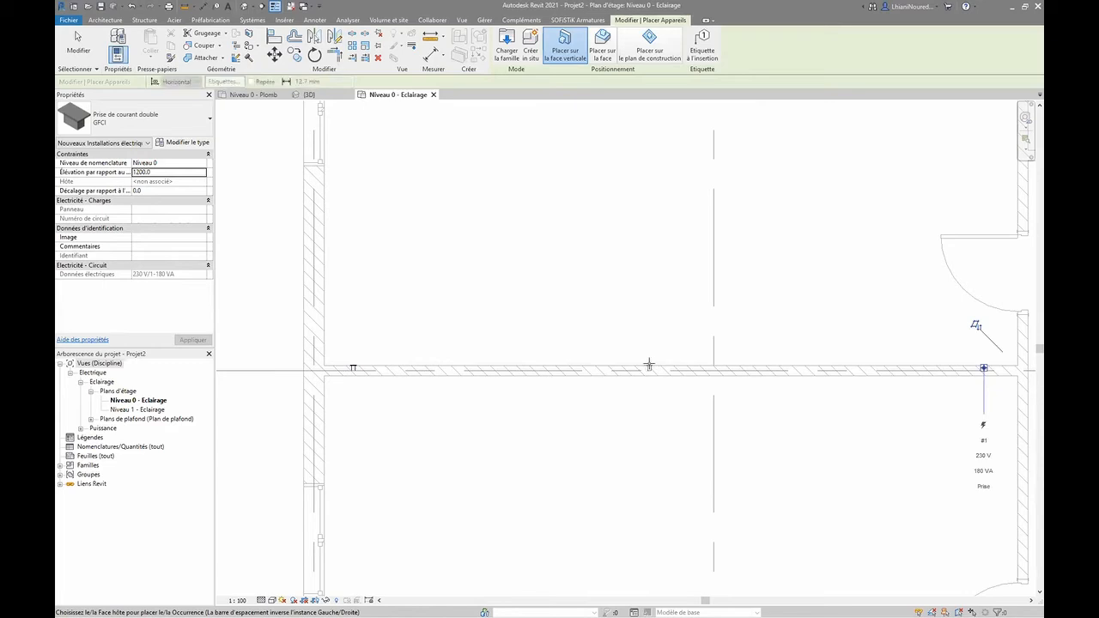
{"action": "left_click", "coordinate": [323, 185]}
{"action": "scroll", "coordinate": [483, 249], "scroll_direction": "down", "scroll_amount": 1}
{"action": "middle_click_drag", "start_coordinate": [483, 250], "coordinate": [459, 417]}
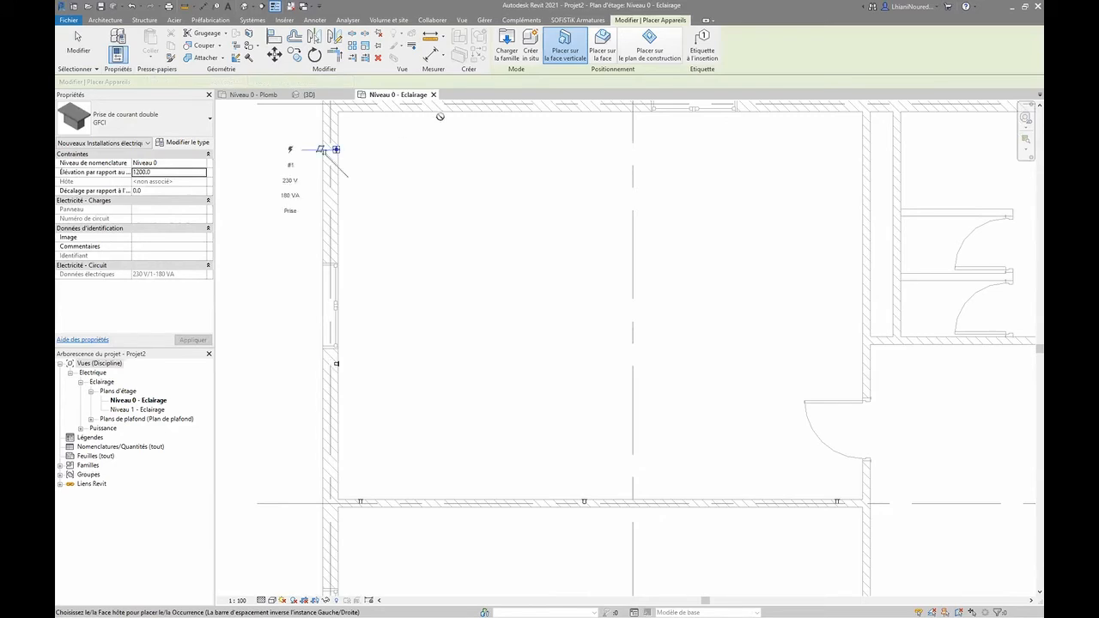
- Place two GFCI outlets on the room's upper wall and two on its right wall, and end the placement
{"action": "left_click", "coordinate": [441, 111]}
{"action": "scroll", "coordinate": [552, 185], "scroll_direction": "down", "scroll_amount": 1}
{"action": "middle_click_drag", "start_coordinate": [551, 186], "coordinate": [471, 270]}
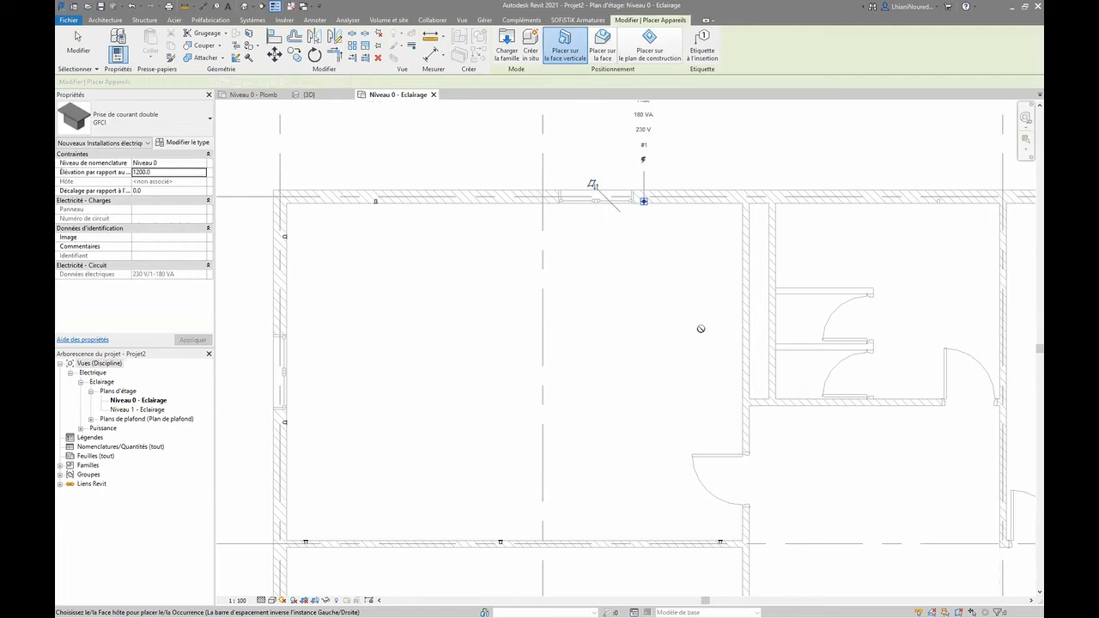
{"action": "left_click", "coordinate": [743, 250]}
{"action": "left_click", "coordinate": [742, 413]}
{"action": "key", "text": "Escape"}
{"action": "key", "text": "Escape"}
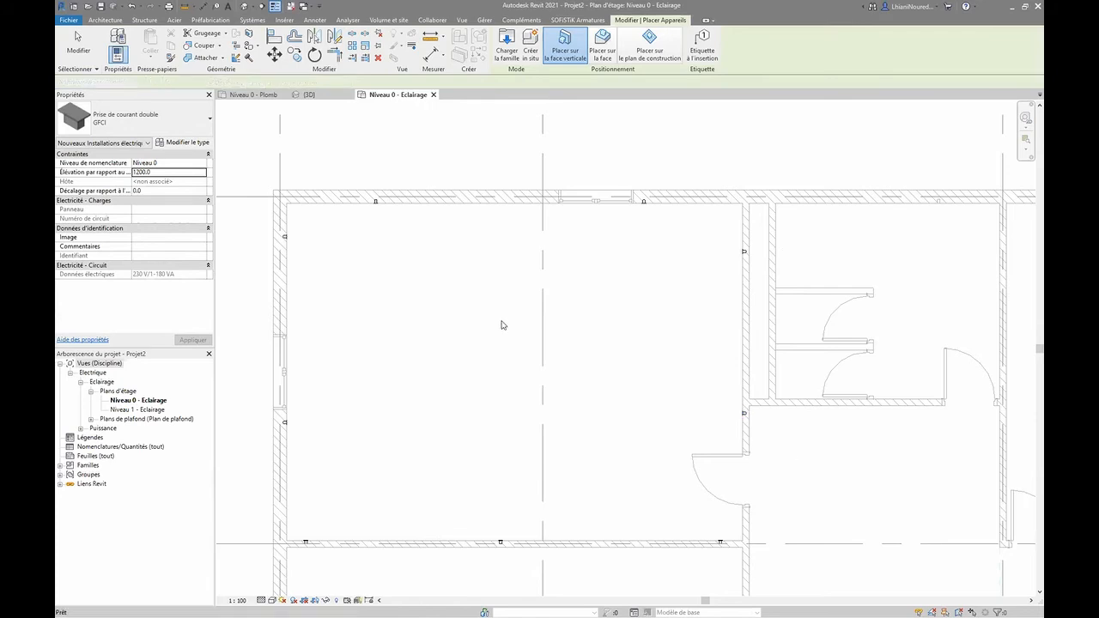
- Choose the Tableau Divisionnaire encastré 400V electrical equipment, type 100 A, for placement on vertical faces
{"action": "scroll", "coordinate": [275, 232], "scroll_direction": "up", "scroll_amount": 1}
{"action": "scroll", "coordinate": [275, 232], "scroll_direction": "up", "scroll_amount": 5}
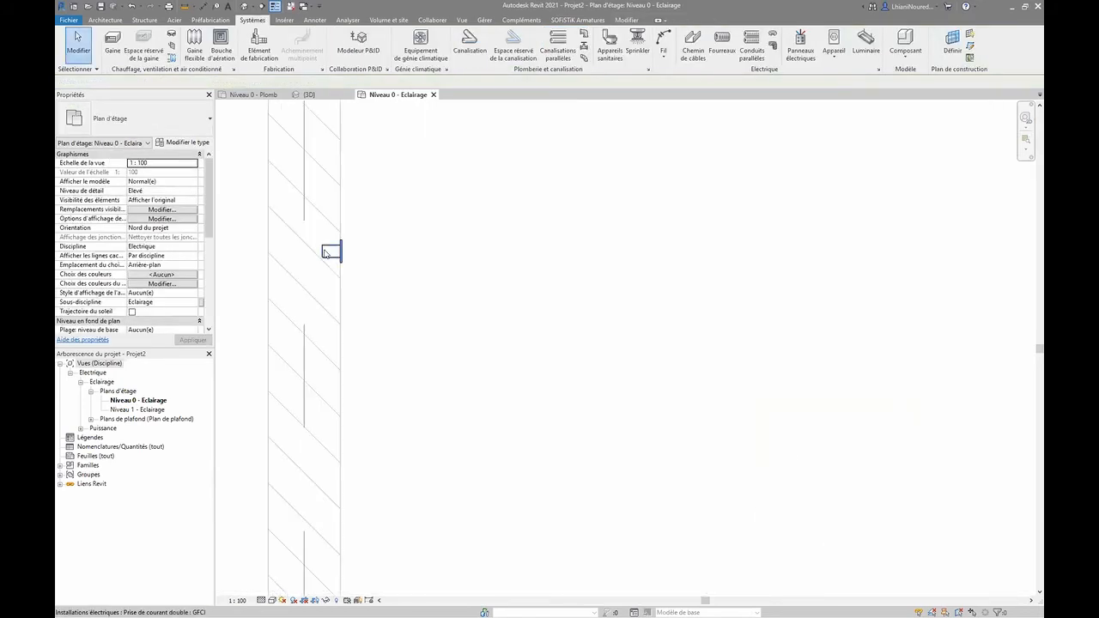
{"action": "scroll", "coordinate": [489, 295], "scroll_direction": "down", "scroll_amount": 4}
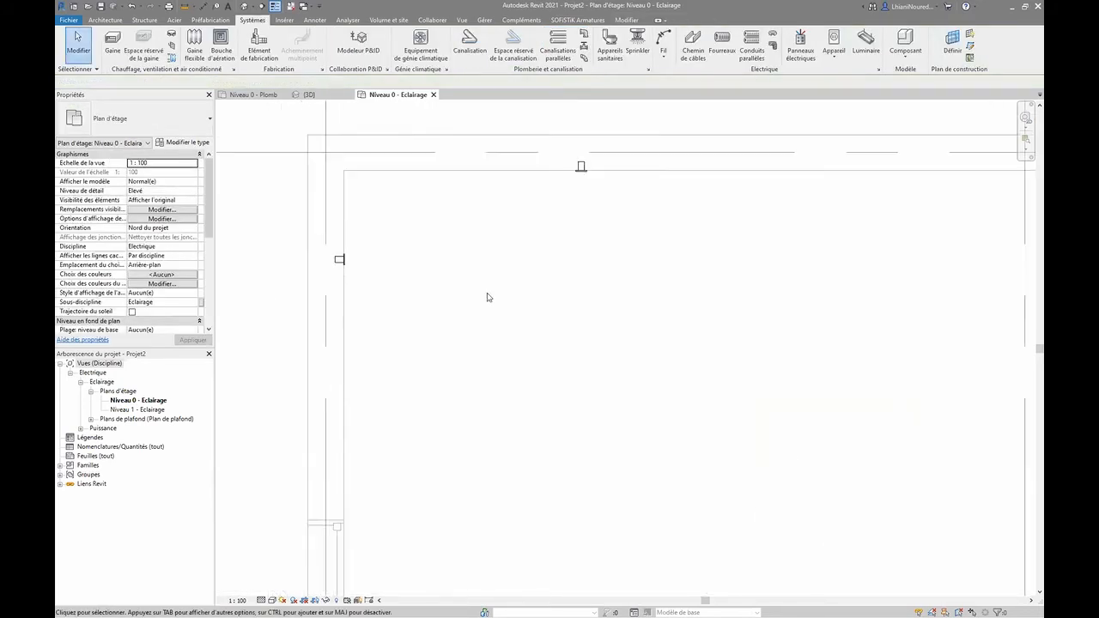
{"action": "scroll", "coordinate": [493, 257], "scroll_direction": "down", "scroll_amount": 3}
{"action": "middle_click_drag", "start_coordinate": [449, 241], "coordinate": [566, 293]}
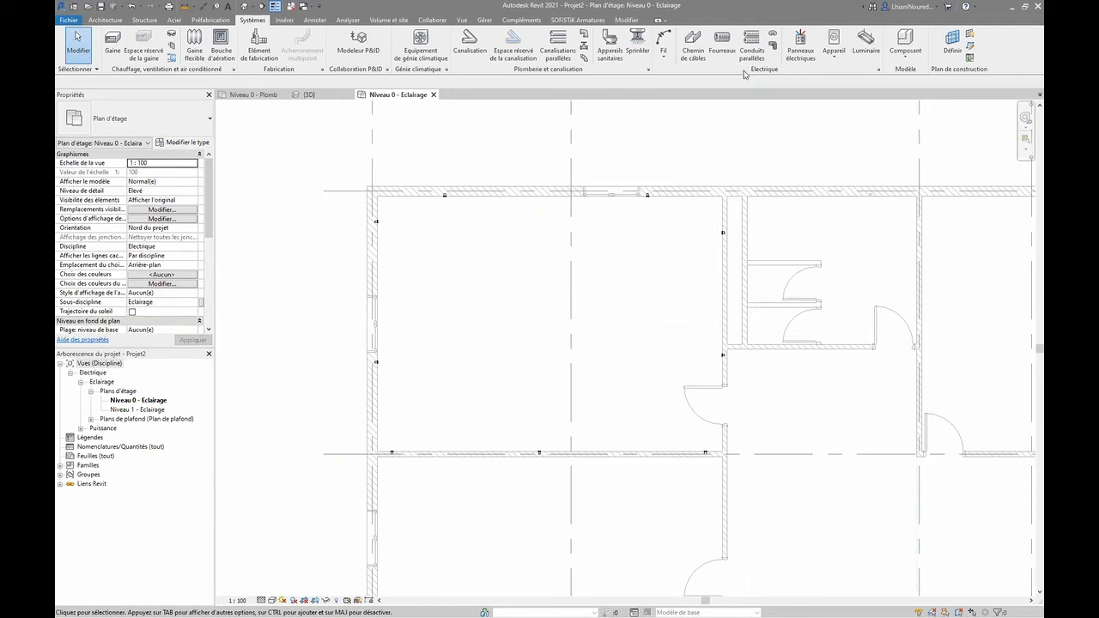
{"action": "left_click", "coordinate": [797, 47]}
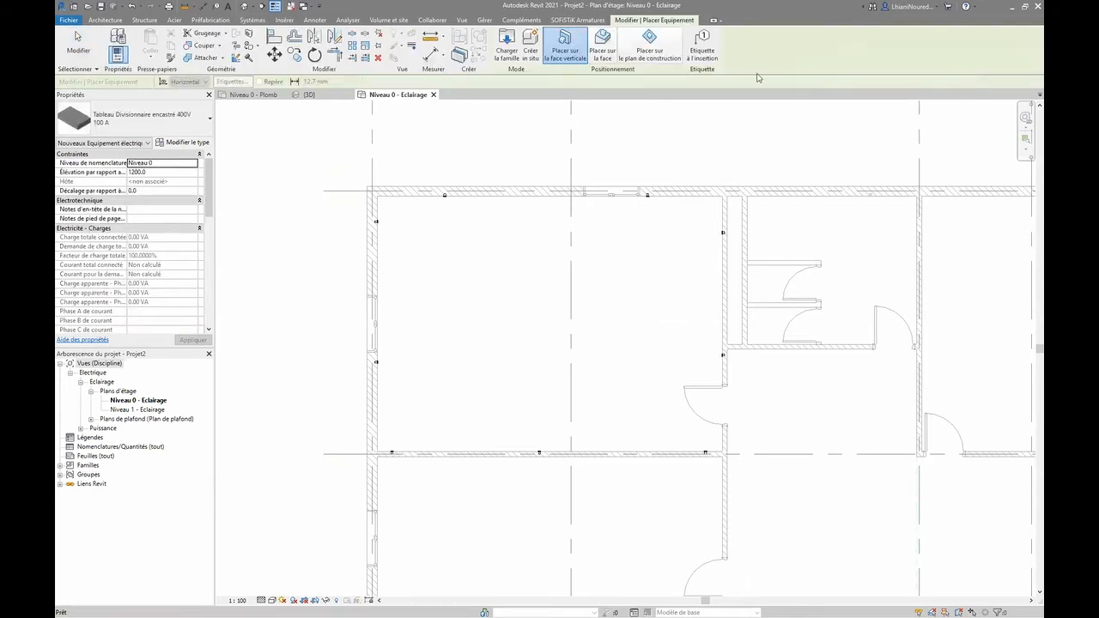
{"action": "left_click", "coordinate": [140, 118]}
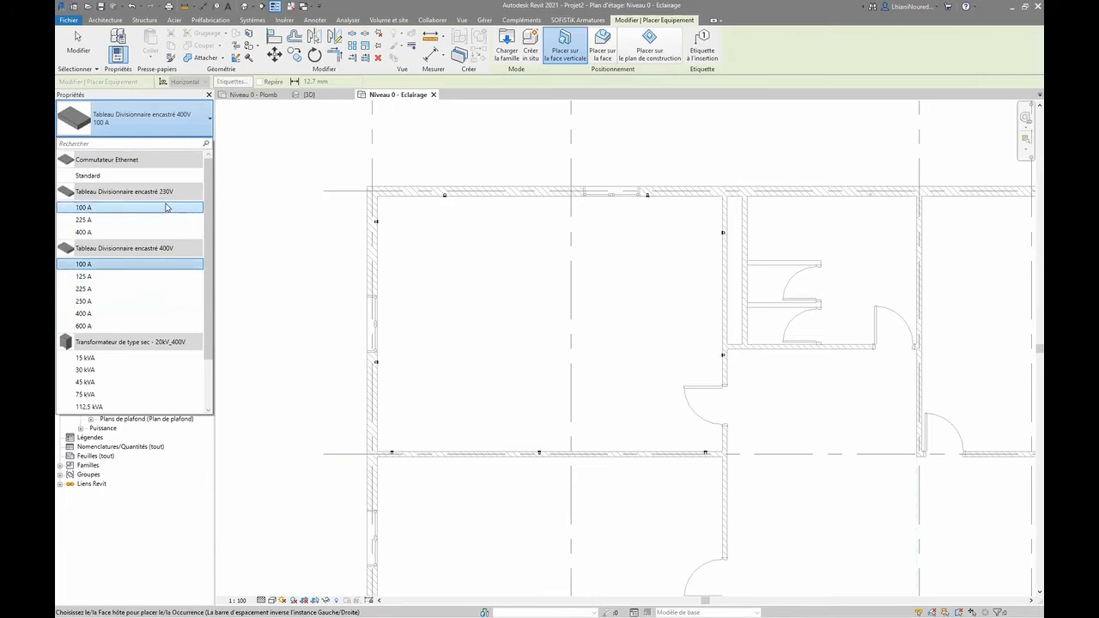
{"action": "scroll", "coordinate": [142, 257], "scroll_direction": "down", "scroll_amount": 2}
{"action": "scroll", "coordinate": [121, 333], "scroll_direction": "up", "scroll_amount": 2}
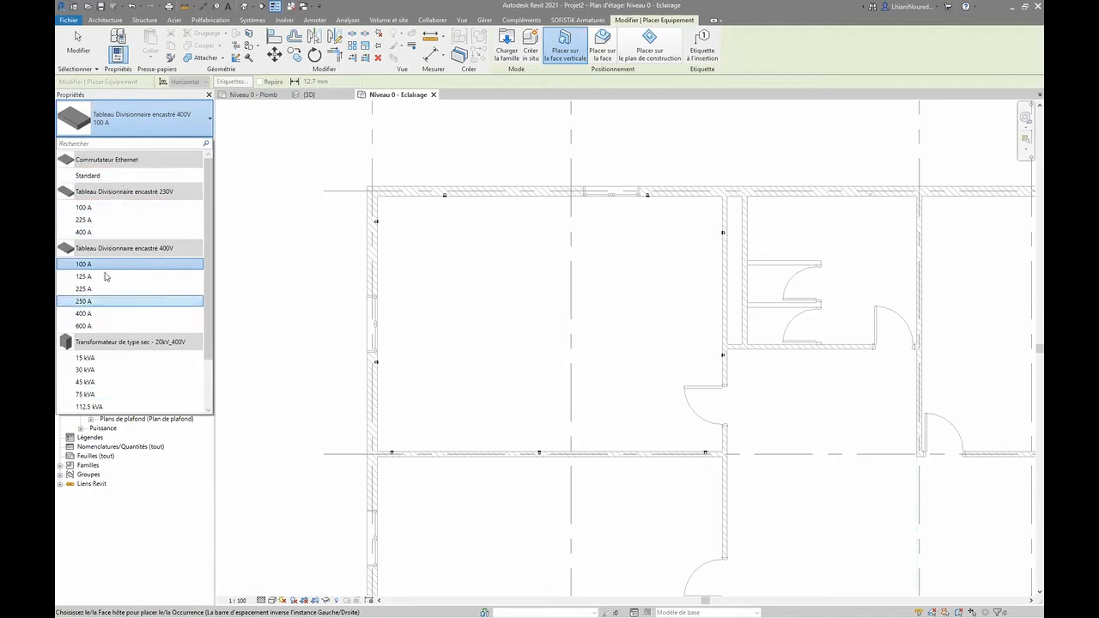
{"action": "mouse_move", "coordinate": [119, 268]}
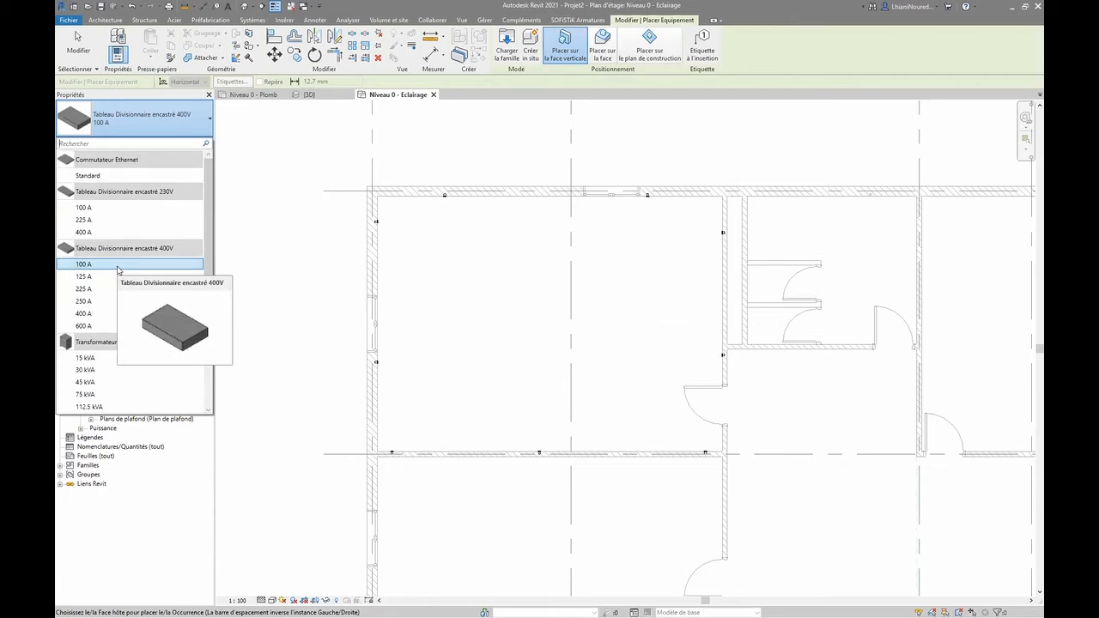
{"action": "left_click", "coordinate": [119, 265]}
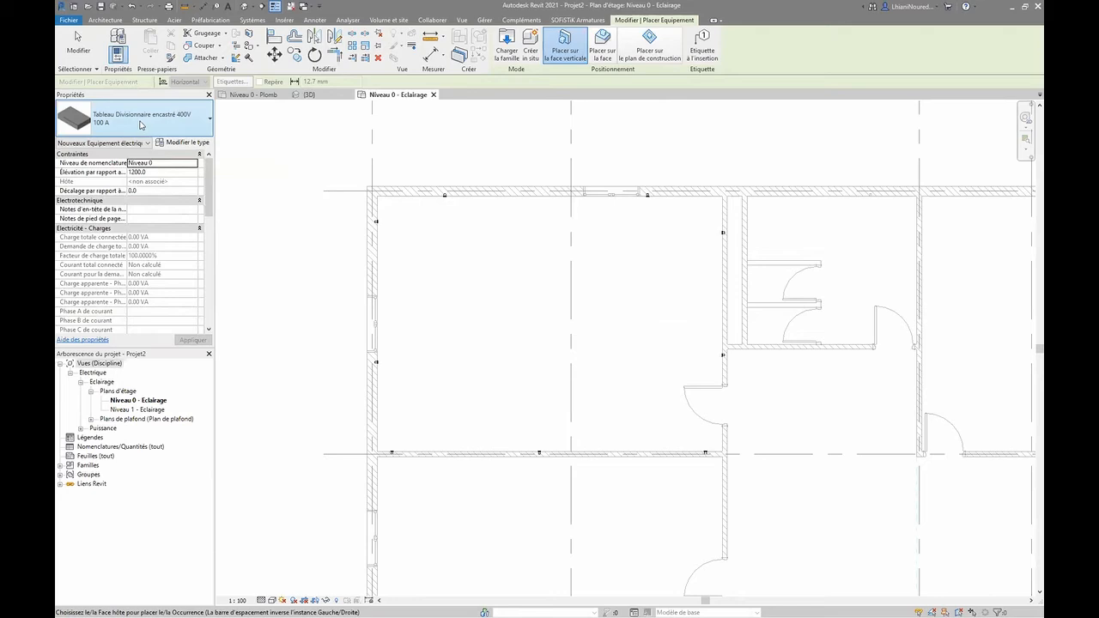
- Set the panel's elevation to 1800 mm, place it on the upper-left room's right wall just below the door, and end the placement
{"action": "left_click", "coordinate": [170, 174]}
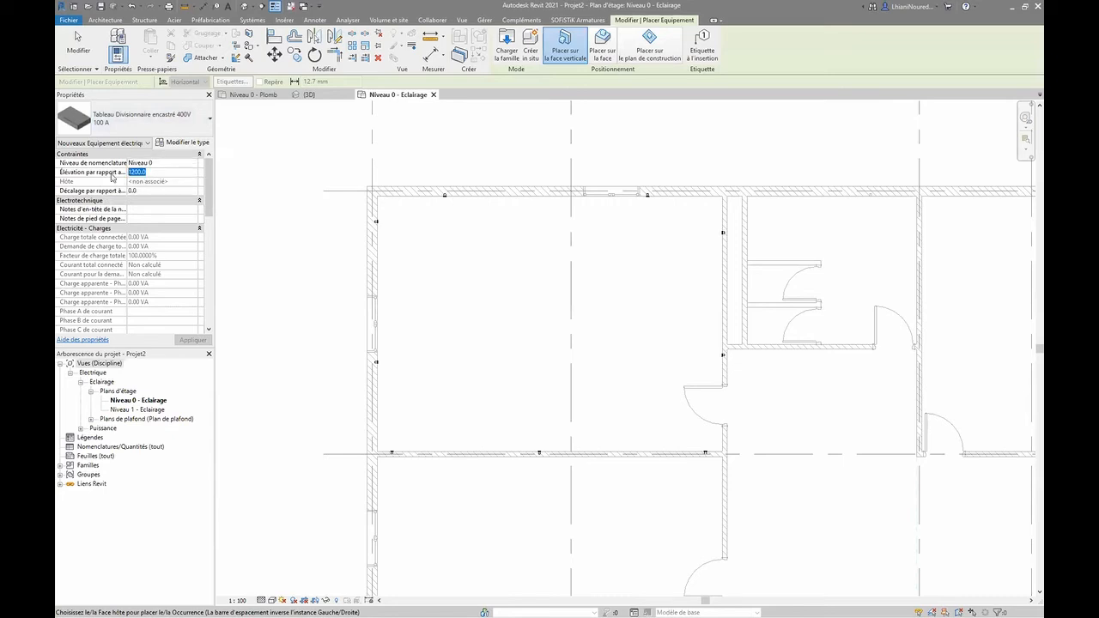
{"action": "type", "text": "180"}
{"action": "key", "text": "Return"}
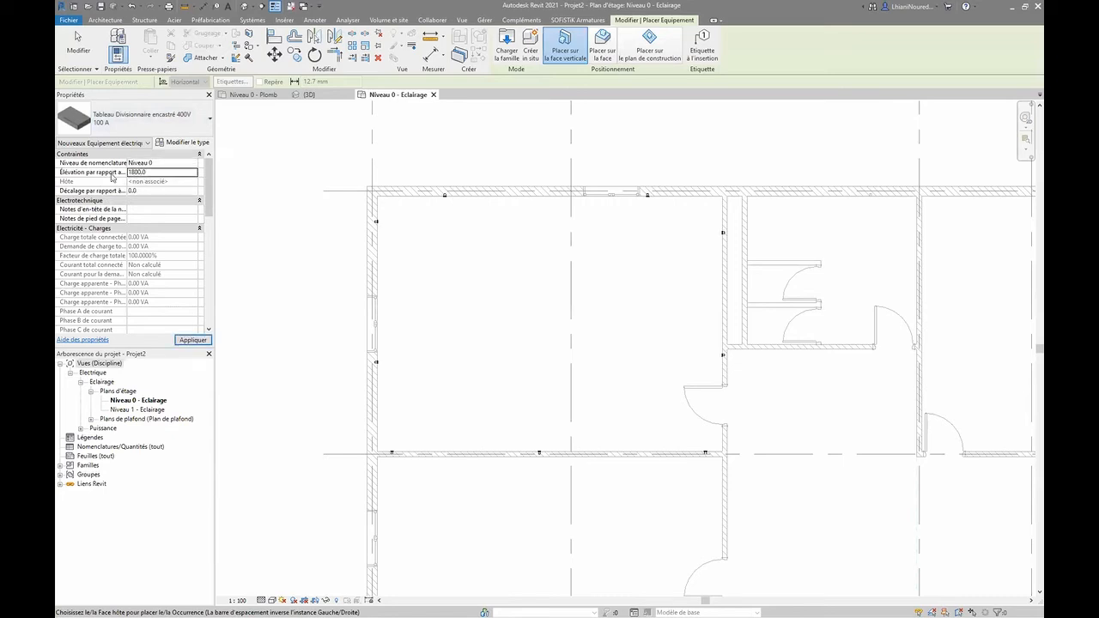
{"action": "left_click", "coordinate": [179, 339]}
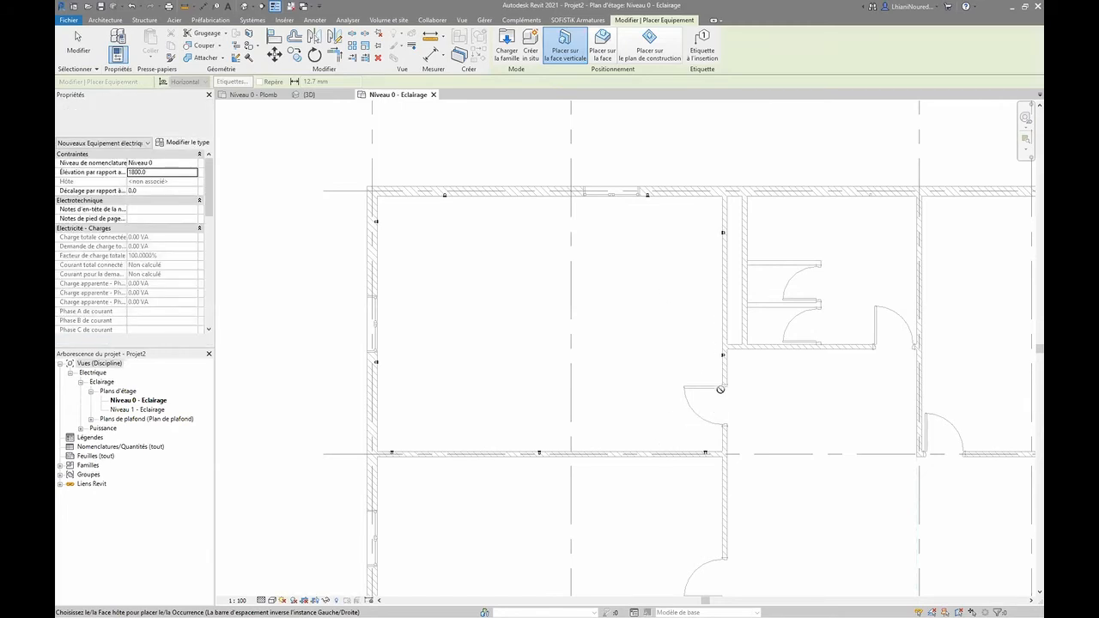
{"action": "scroll", "coordinate": [720, 390], "scroll_direction": "up", "scroll_amount": 3}
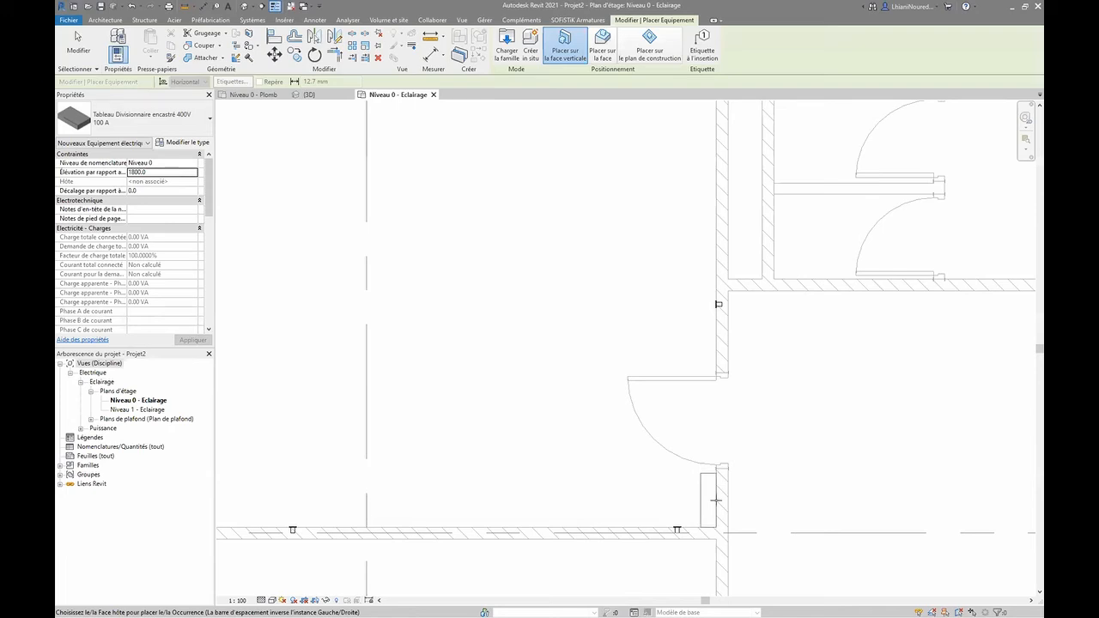
{"action": "left_click", "coordinate": [715, 498]}
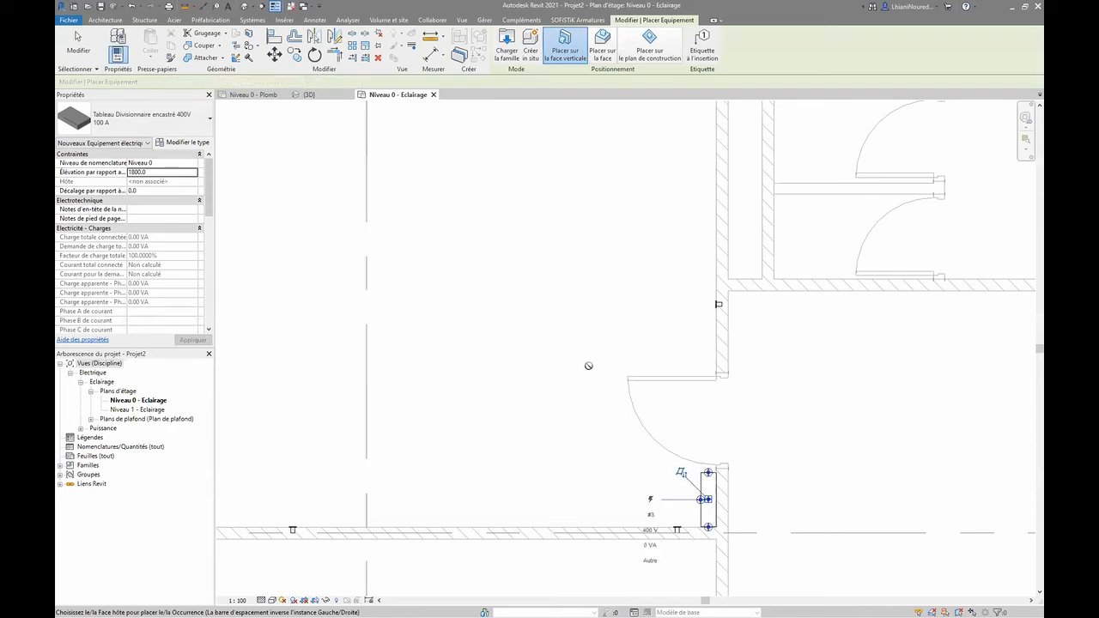
{"action": "key", "text": "Escape"}
{"action": "key", "text": "Escape"}
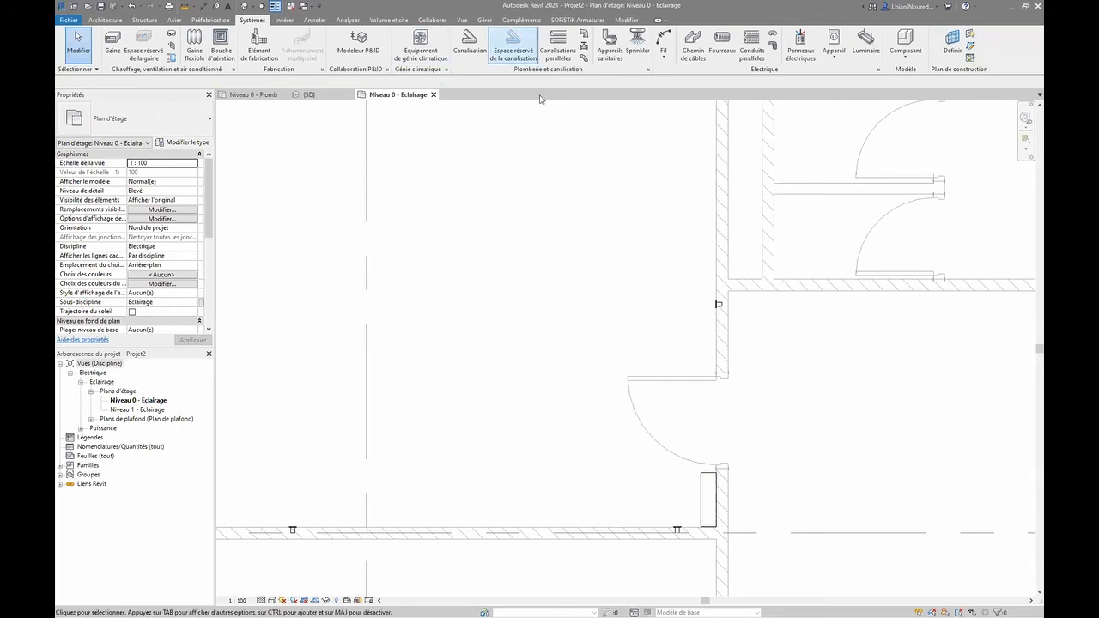
- Change the project's length unit to centimetres
{"action": "left_click", "coordinate": [484, 20]}
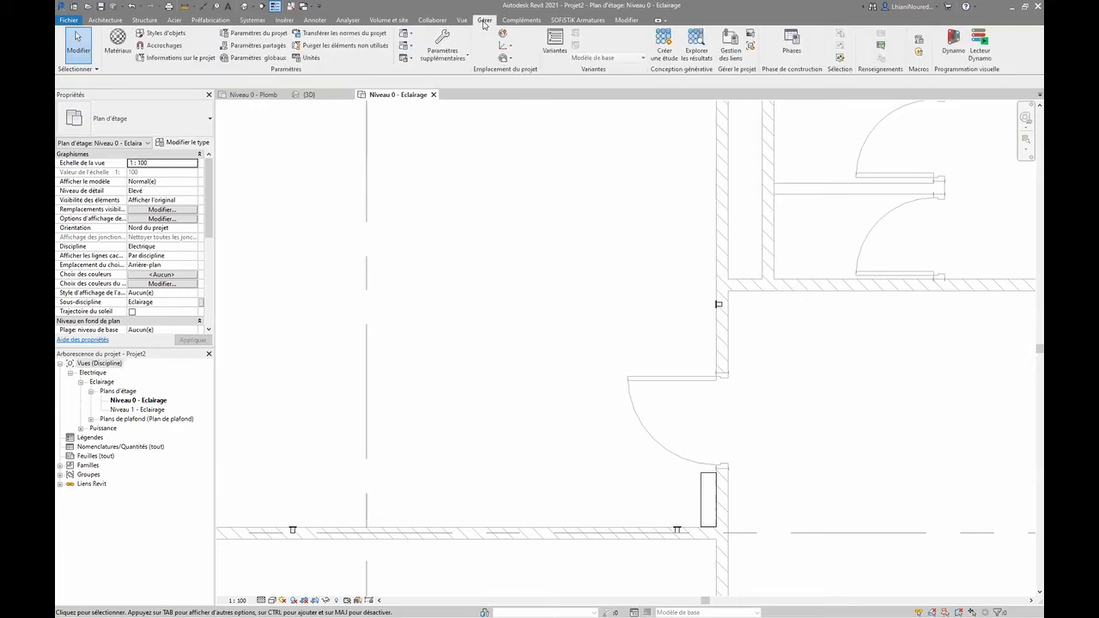
{"action": "left_click", "coordinate": [309, 58]}
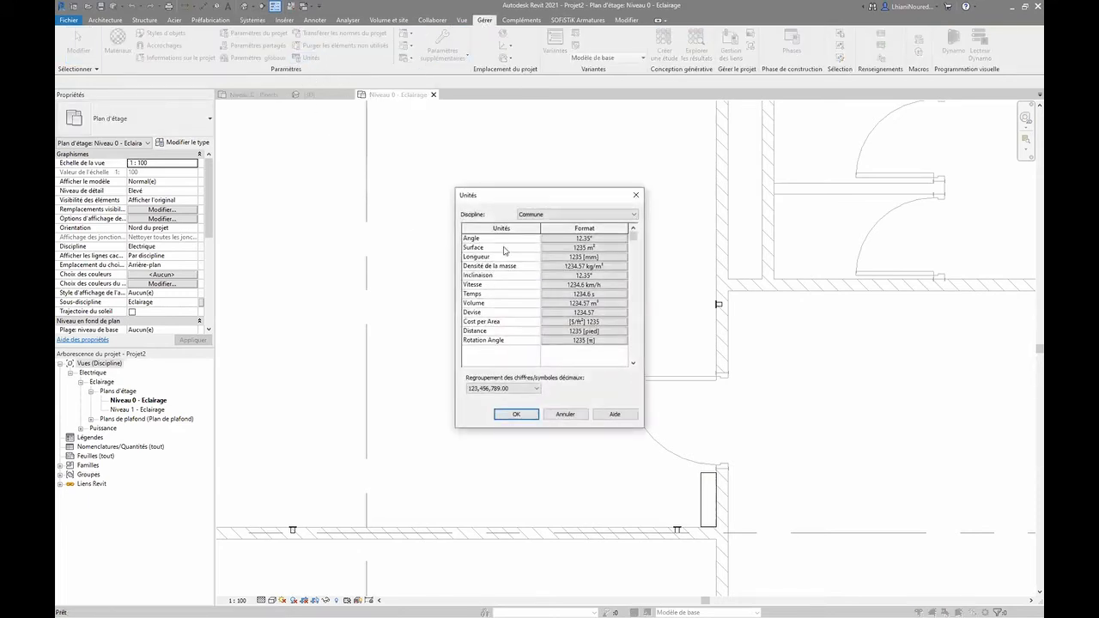
{"action": "left_click", "coordinate": [556, 258]}
{"action": "left_click", "coordinate": [556, 258]}
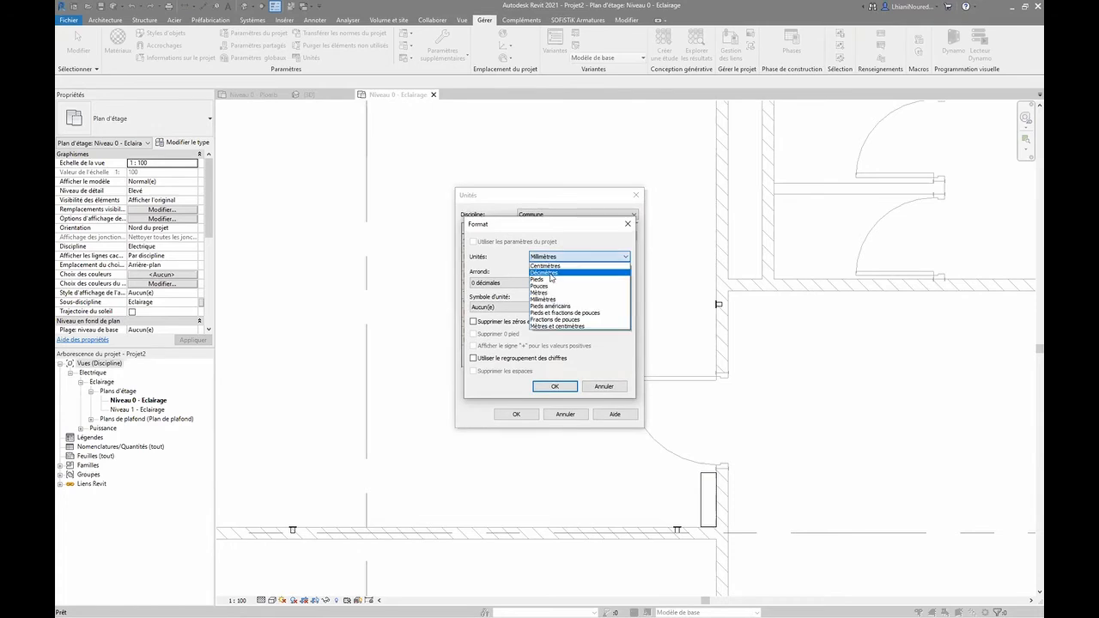
{"action": "left_click", "coordinate": [544, 265]}
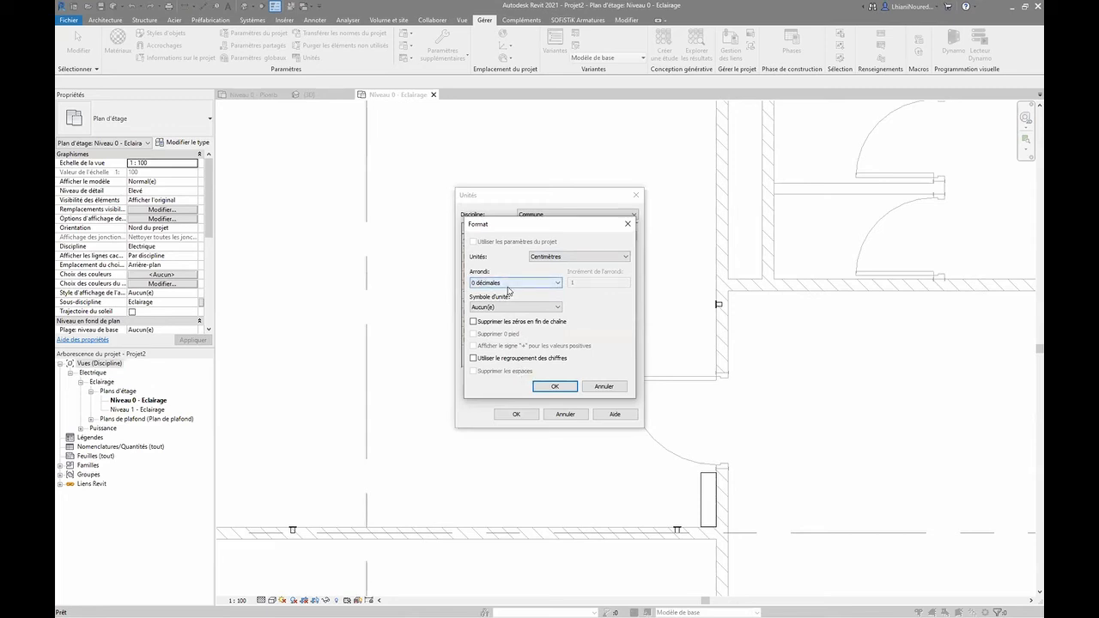
{"action": "left_click", "coordinate": [554, 387]}
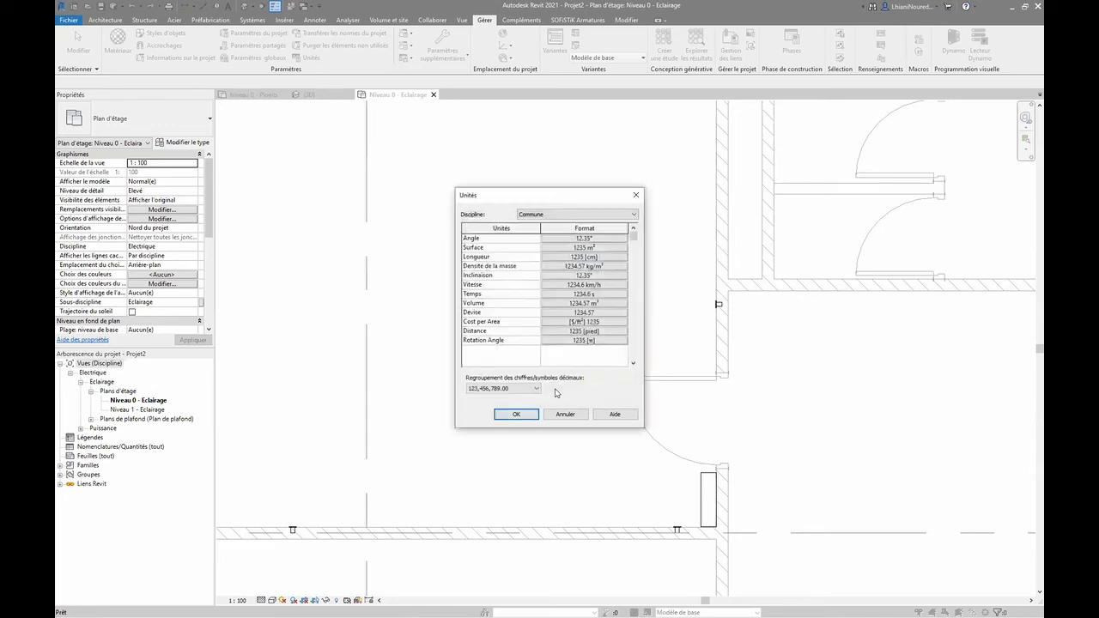
{"action": "left_click", "coordinate": [516, 414]}
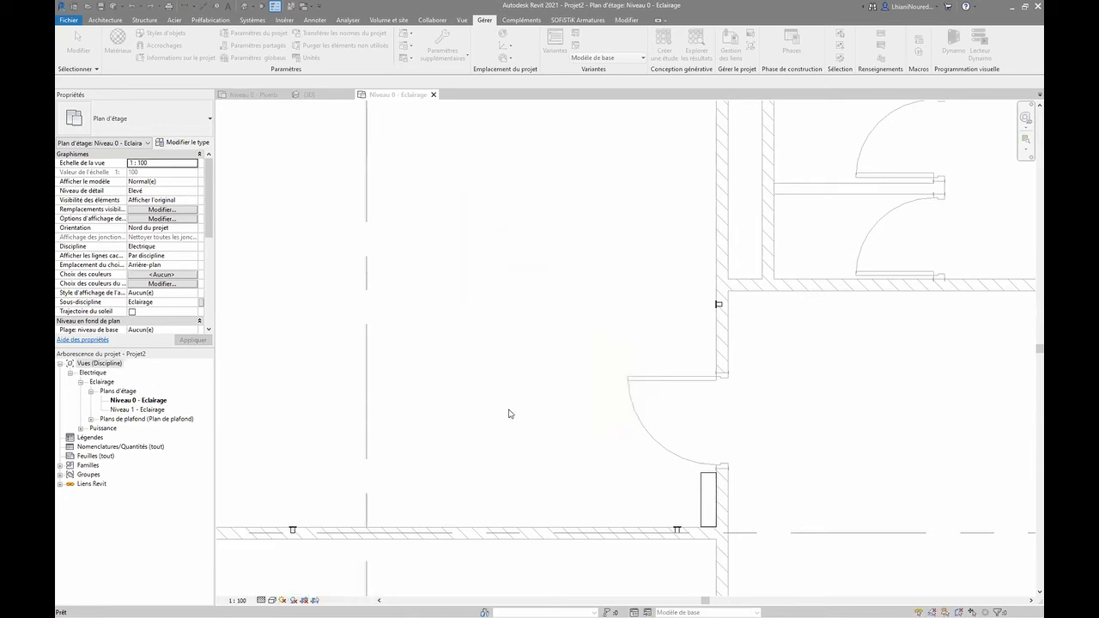
- Check the elevations of the distribution panel and of an outlet on the room's lower wall in the new unit
{"action": "left_click", "coordinate": [704, 493]}
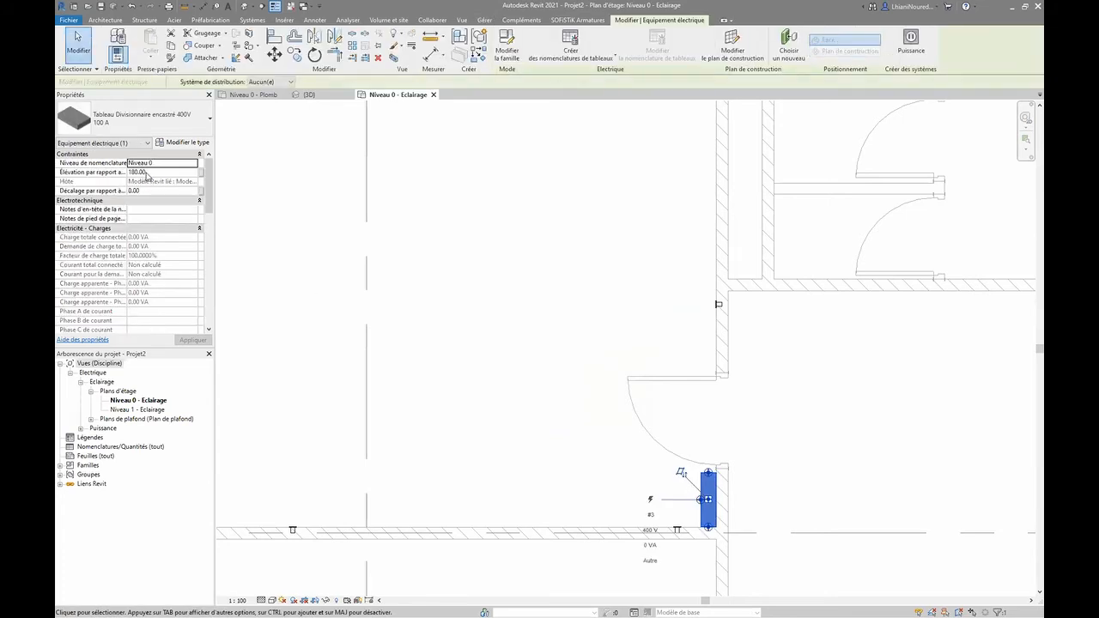
{"action": "left_click", "coordinate": [292, 530]}
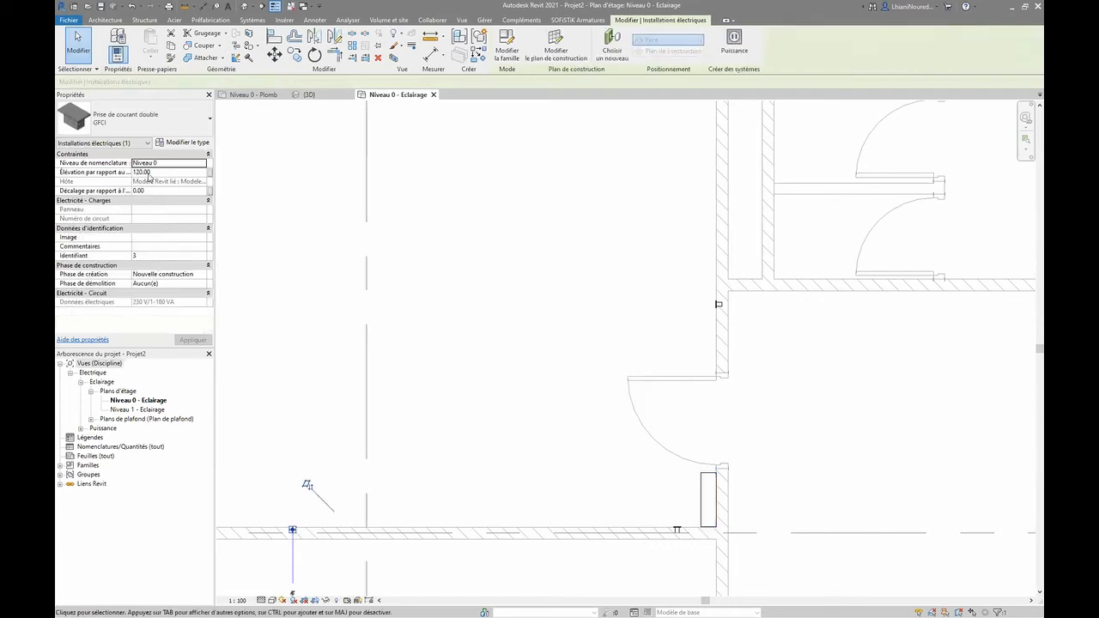
{"action": "left_click", "coordinate": [579, 218]}
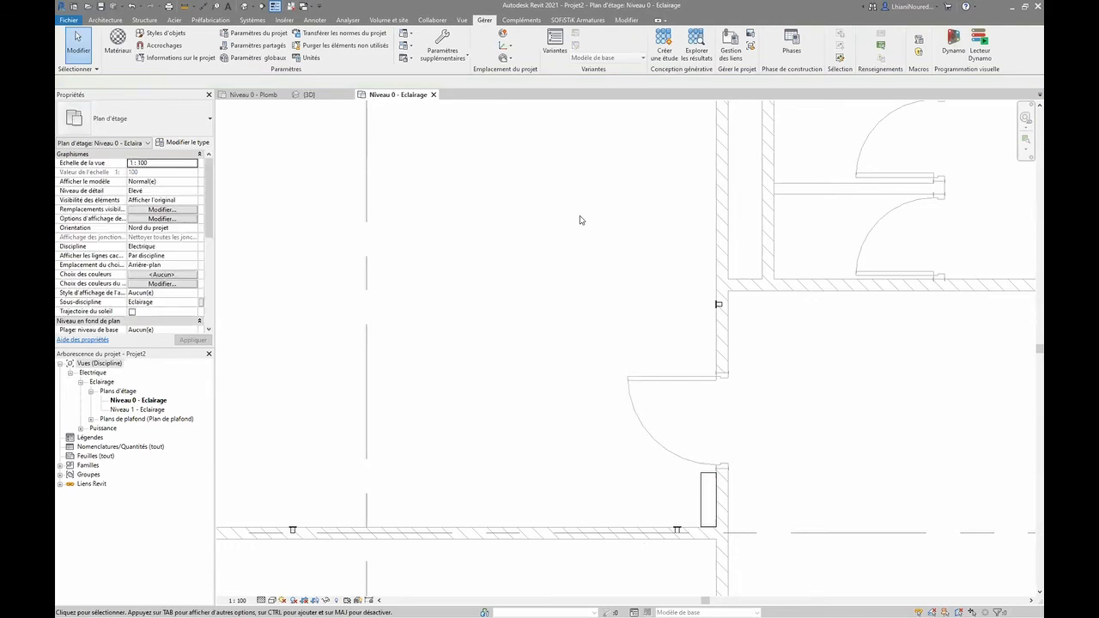
- Name the distribution panel beside the door Panneau 1 and apply the change
{"action": "scroll", "coordinate": [559, 292], "scroll_direction": "down", "scroll_amount": 3}
{"action": "middle_click_drag", "start_coordinate": [559, 292], "coordinate": [758, 380]}
{"action": "scroll", "coordinate": [759, 380], "scroll_direction": "up", "scroll_amount": 1}
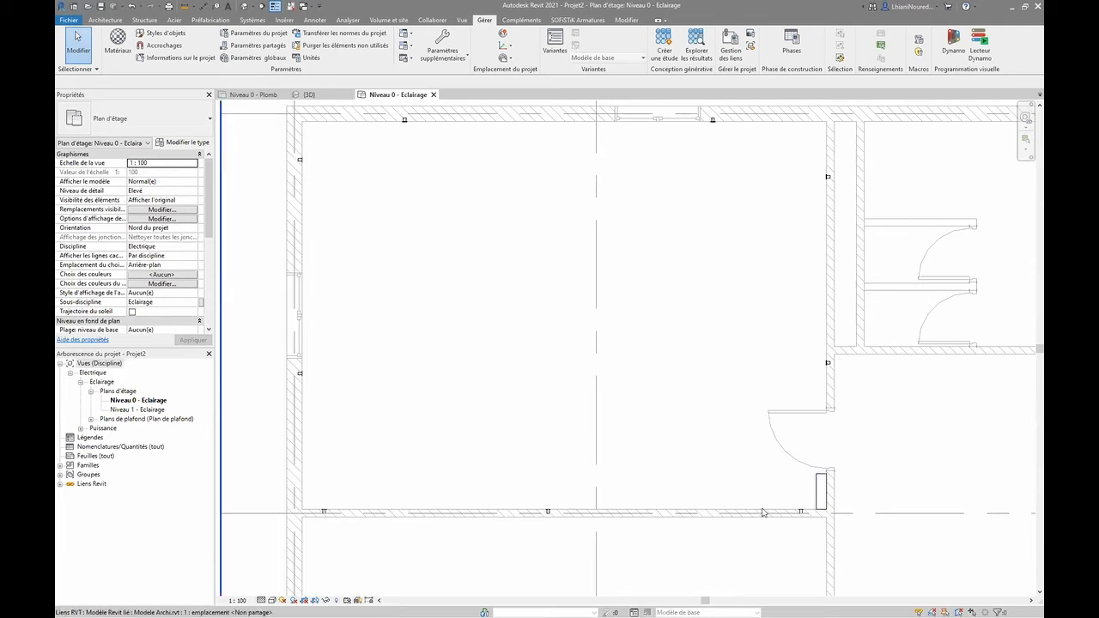
{"action": "left_click", "coordinate": [820, 491]}
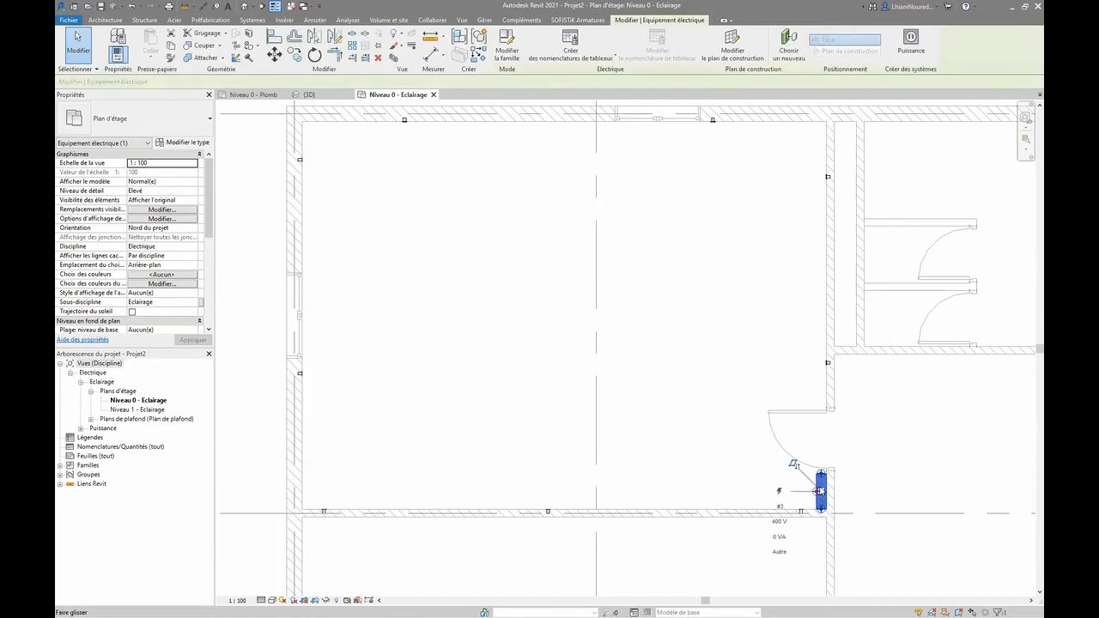
{"action": "scroll", "coordinate": [178, 282], "scroll_direction": "down", "scroll_amount": 6}
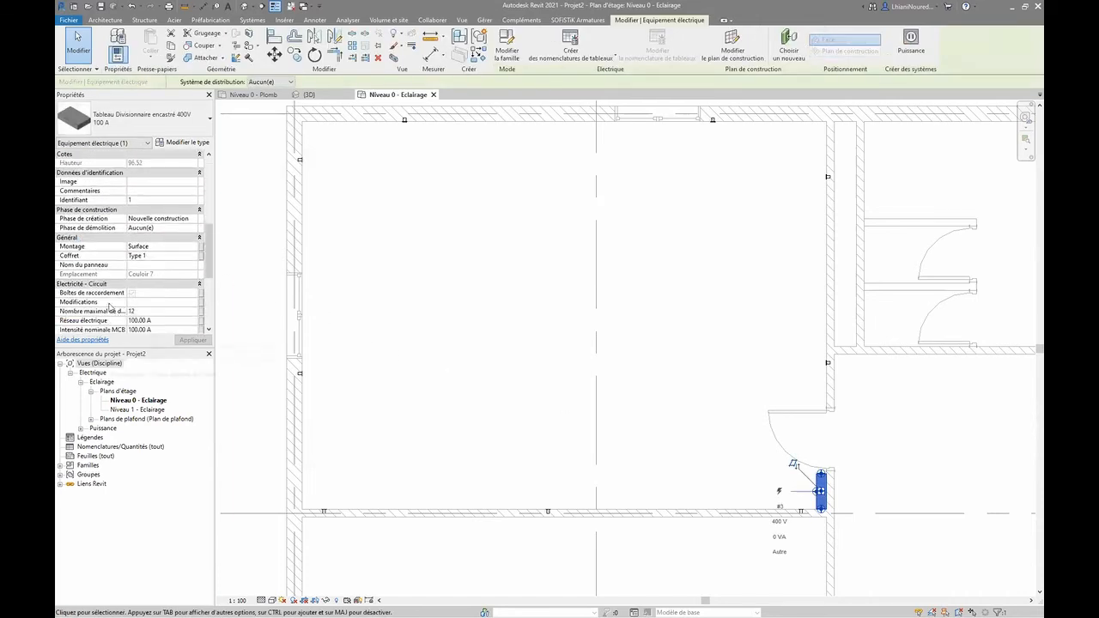
{"action": "left_click", "coordinate": [151, 266]}
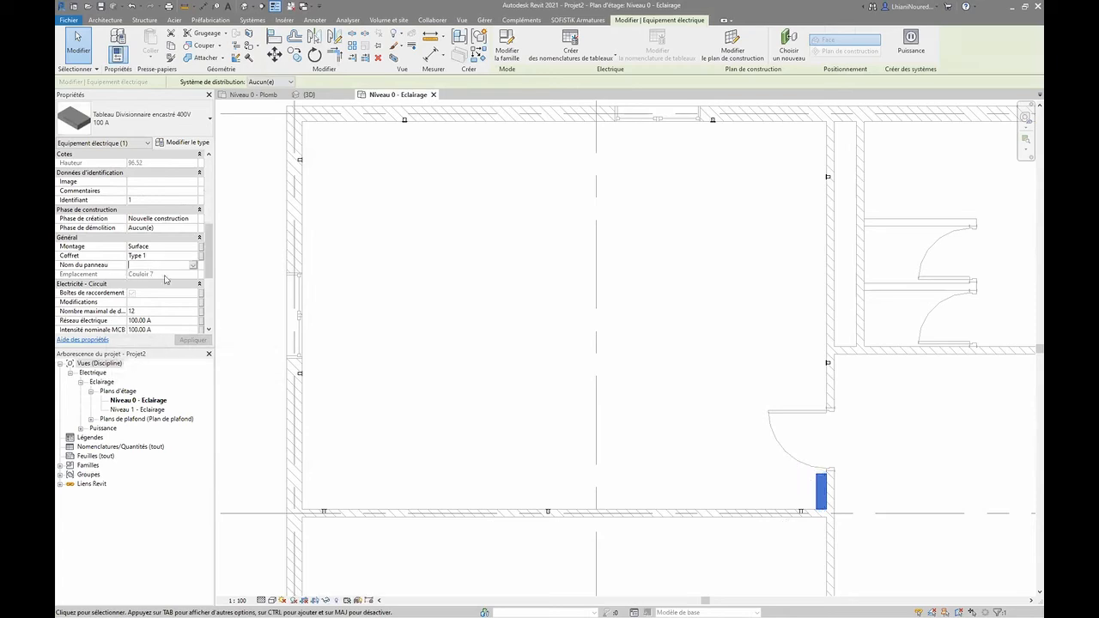
{"action": "type", "text": "Panneau 1"}
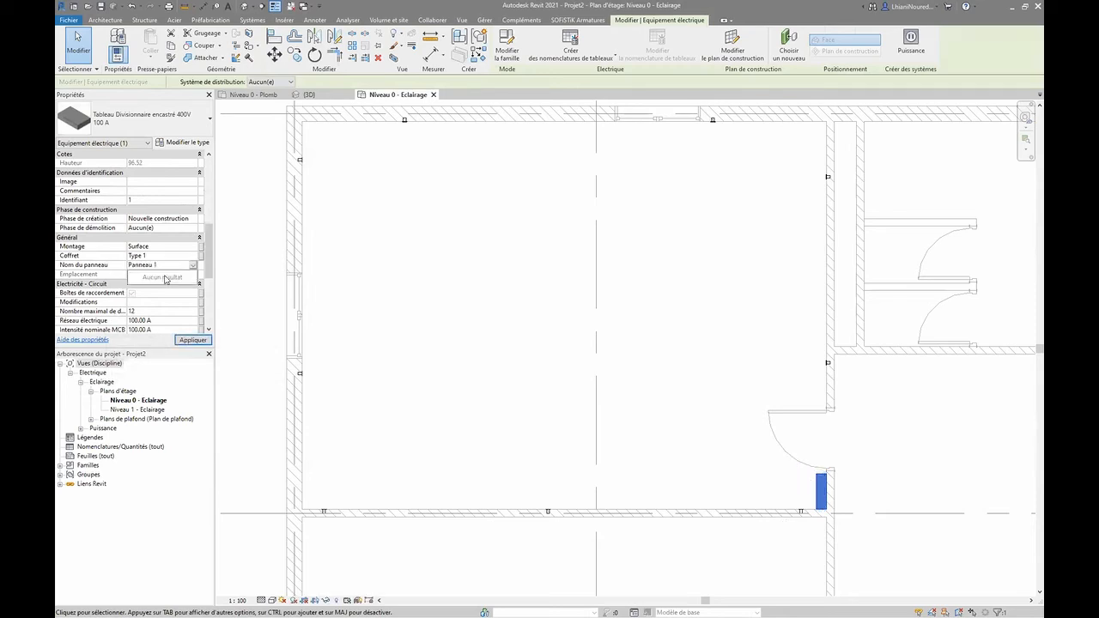
{"action": "key", "text": "Return"}
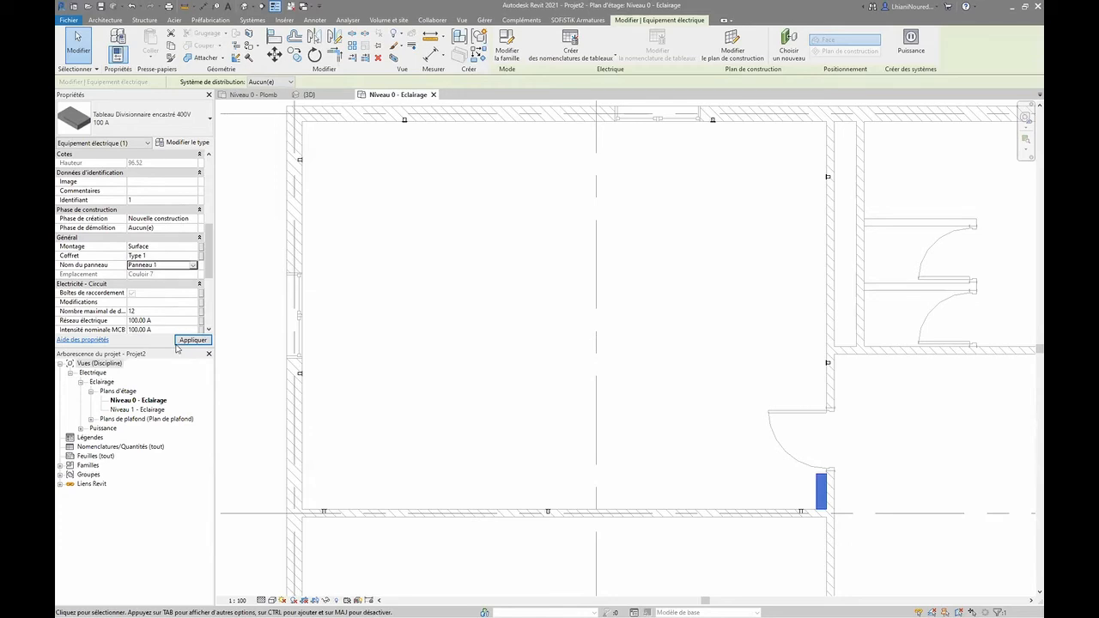
{"action": "left_click", "coordinate": [181, 341]}
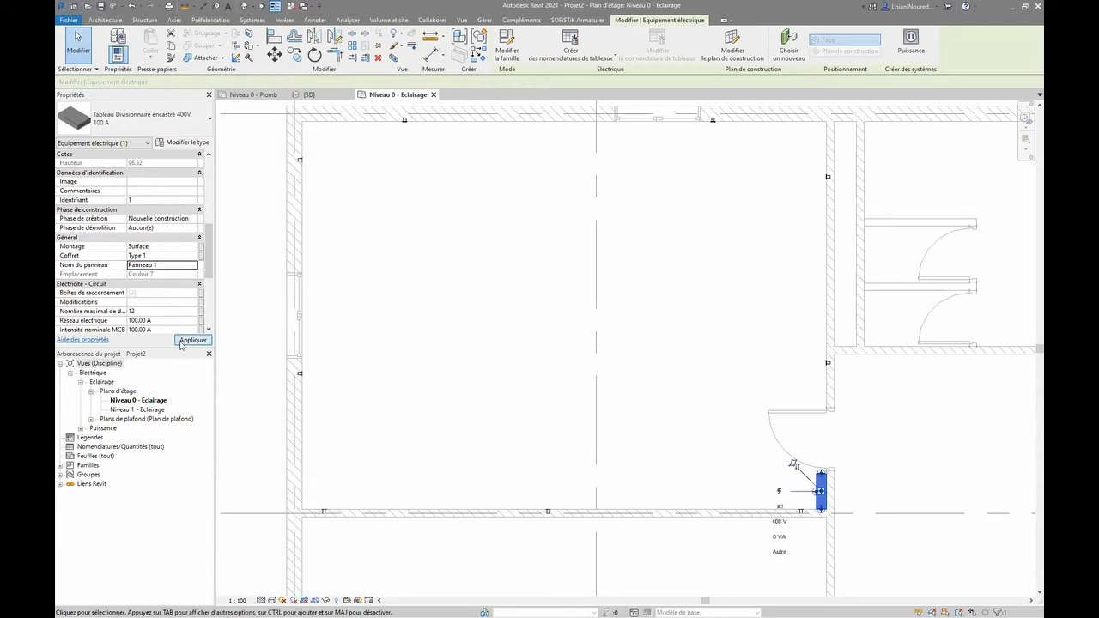
{"action": "left_click", "coordinate": [711, 449]}
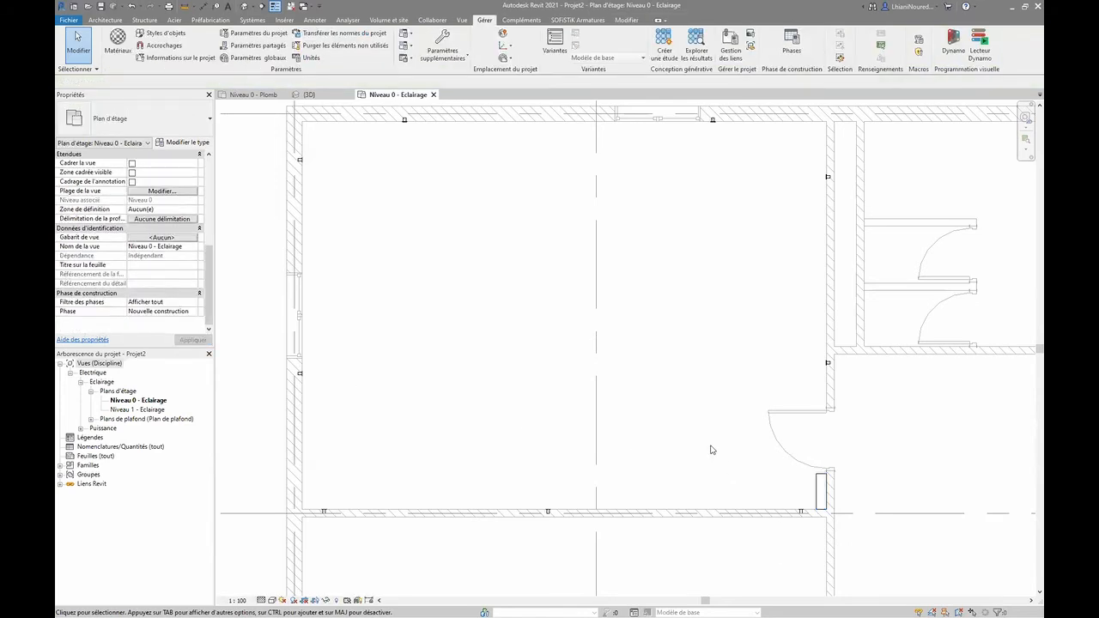
- Create a power circuit from the middle outlet on the room's lower wall and check which panels can be assigned to it
{"action": "left_click", "coordinate": [817, 488]}
{"action": "left_click", "coordinate": [429, 441]}
{"action": "left_click", "coordinate": [550, 514]}
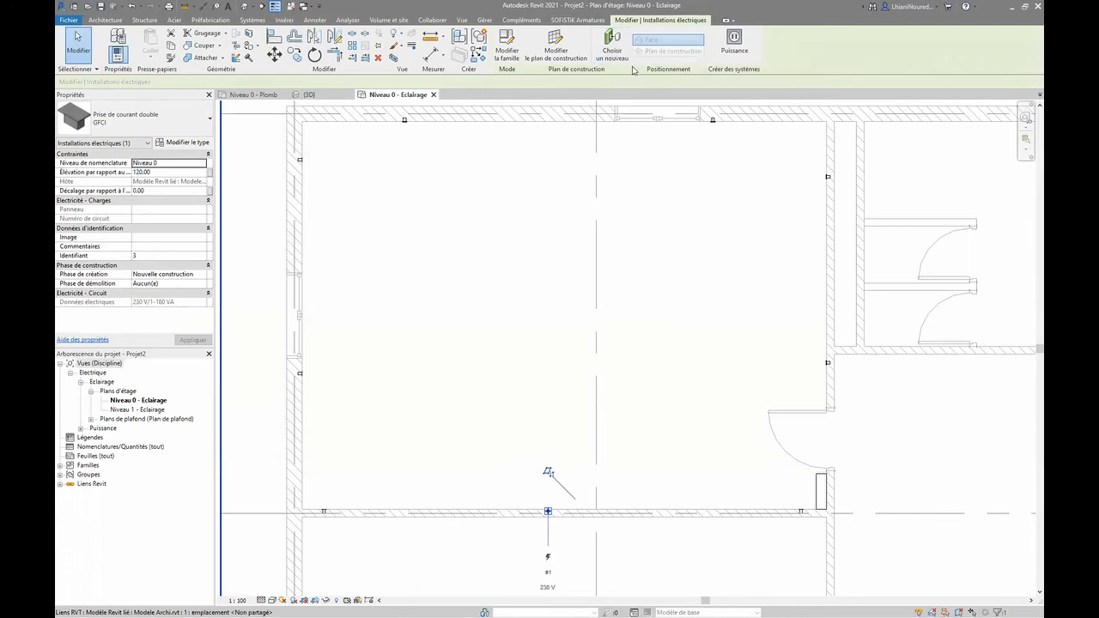
{"action": "left_click", "coordinate": [734, 47]}
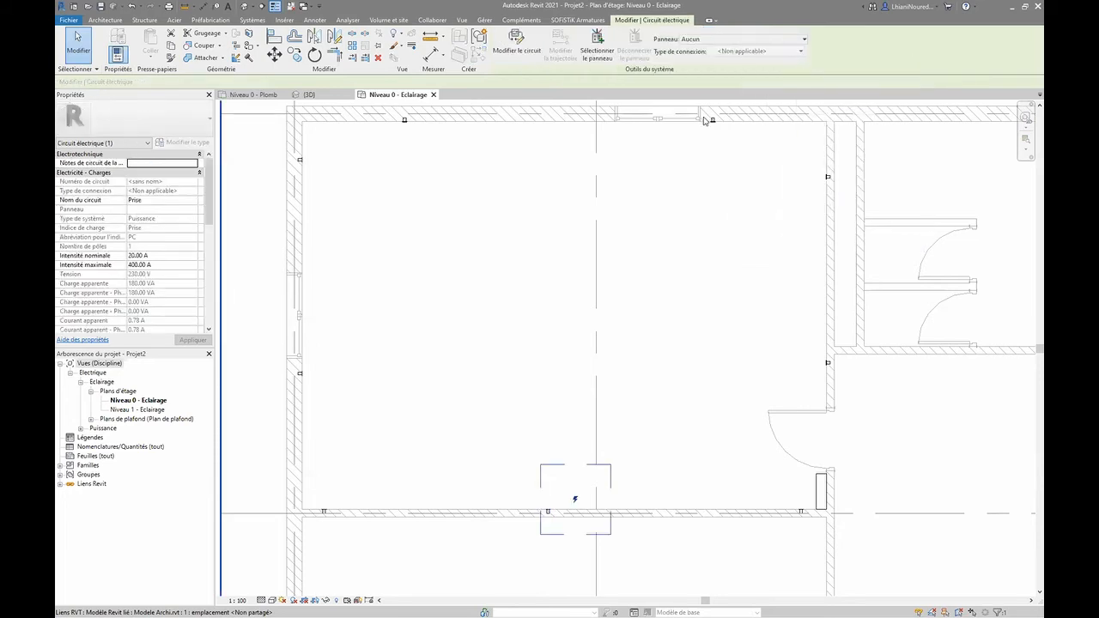
{"action": "left_click", "coordinate": [701, 41]}
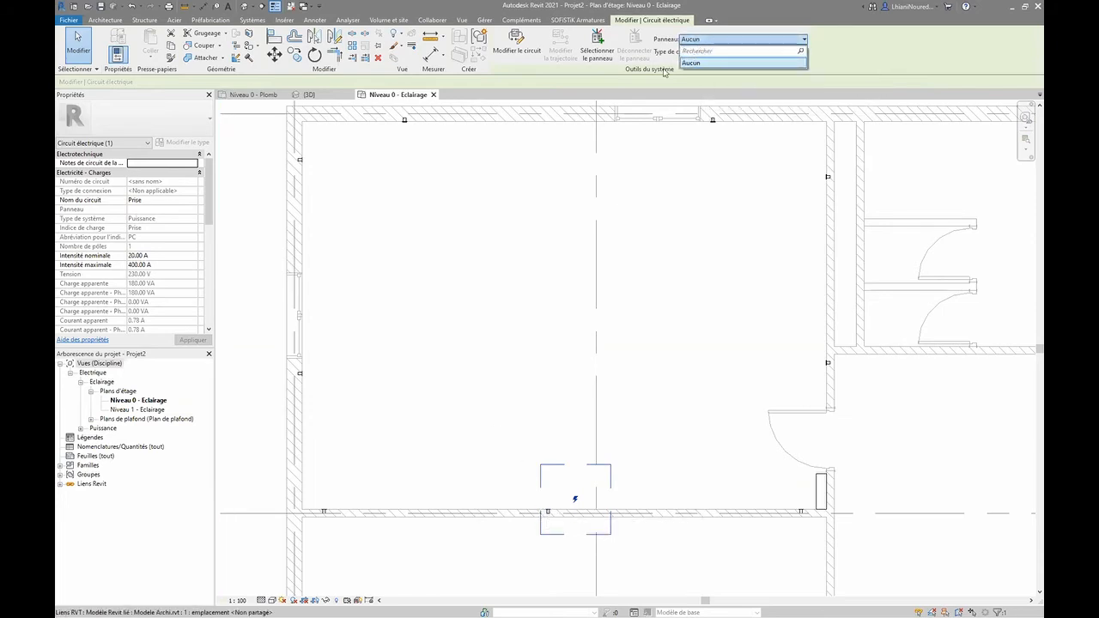
{"action": "left_click", "coordinate": [638, 89]}
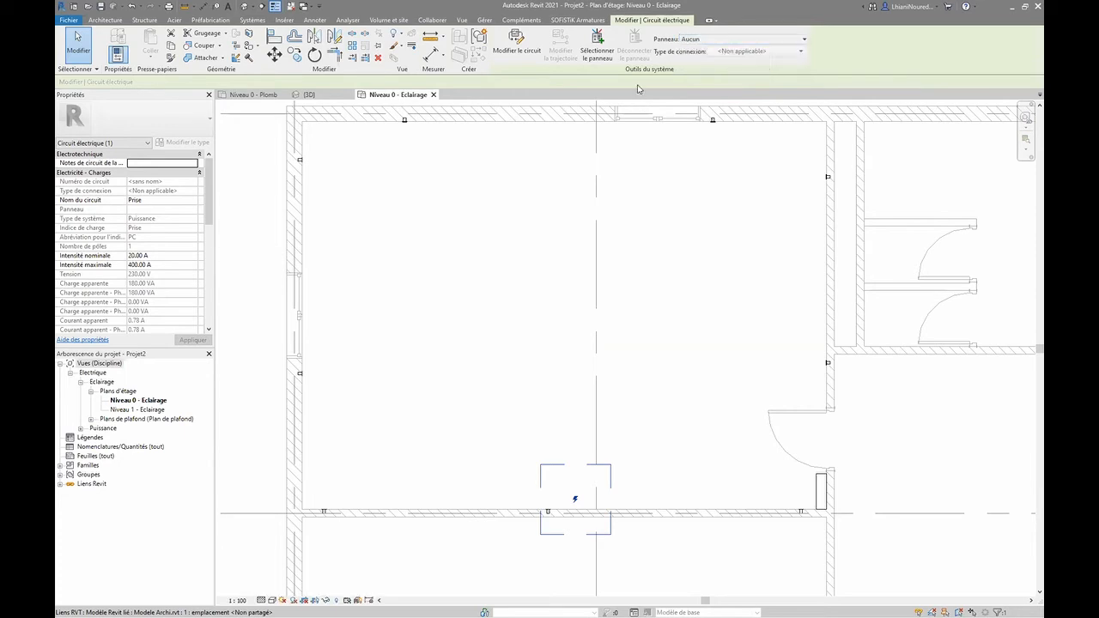
- Try to assign the distribution panel beside the door to the outlet's power circuit
{"action": "left_click", "coordinate": [744, 39]}
{"action": "left_click", "coordinate": [694, 39]}
{"action": "left_click", "coordinate": [691, 38]}
{"action": "left_click", "coordinate": [596, 38]}
{"action": "left_click", "coordinate": [595, 38]}
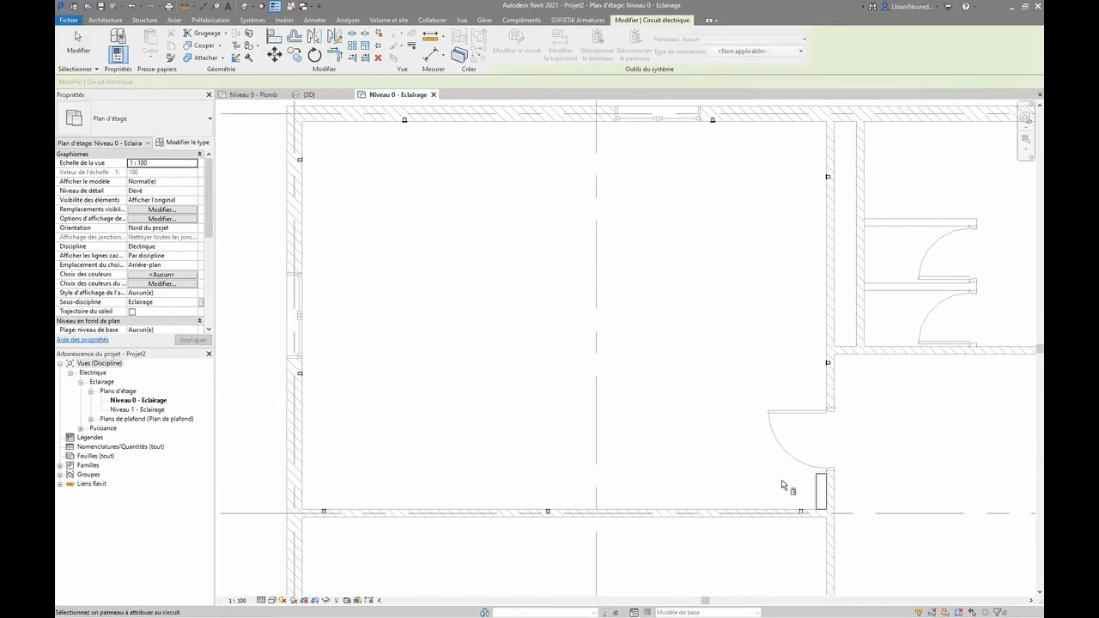
{"action": "left_click", "coordinate": [817, 488]}
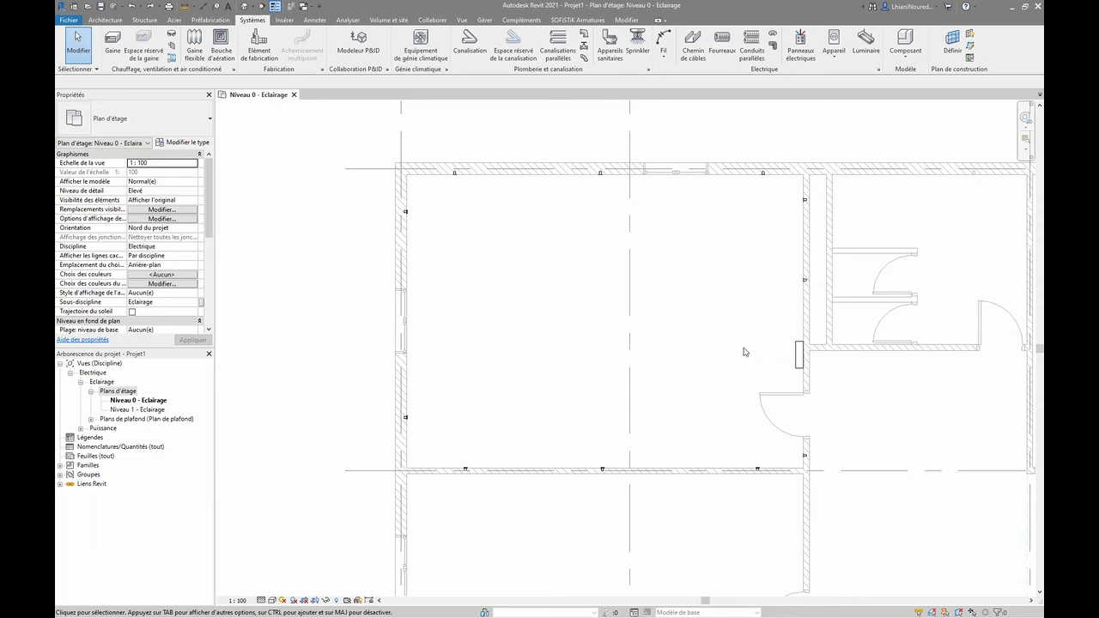
- Set the distribution system of panel Tableau 1 above the door to 400V AC and apply the change
{"action": "scroll", "coordinate": [783, 345], "scroll_direction": "up", "scroll_amount": 1}
{"action": "middle_click_drag", "start_coordinate": [790, 351], "coordinate": [704, 361]}
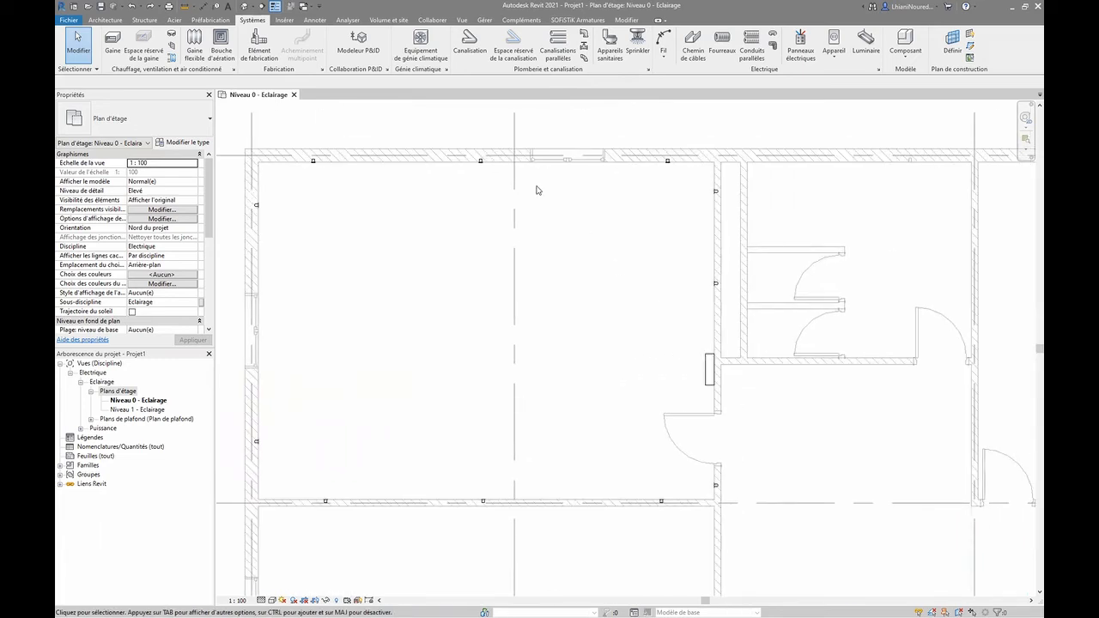
{"action": "left_click", "coordinate": [479, 165]}
{"action": "left_click", "coordinate": [553, 240]}
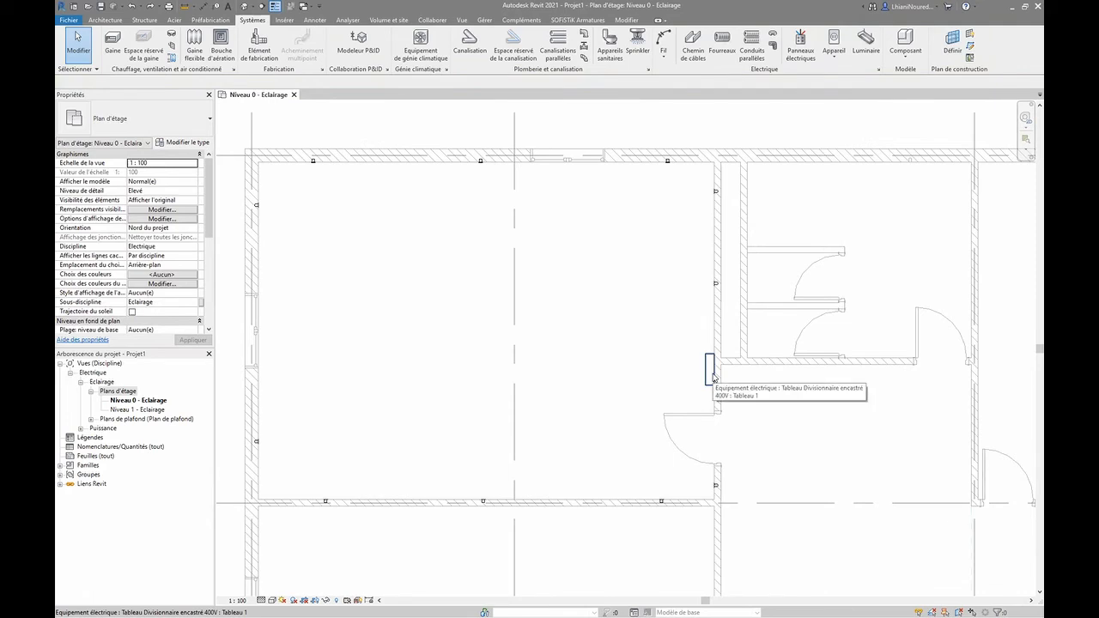
{"action": "left_click", "coordinate": [710, 374]}
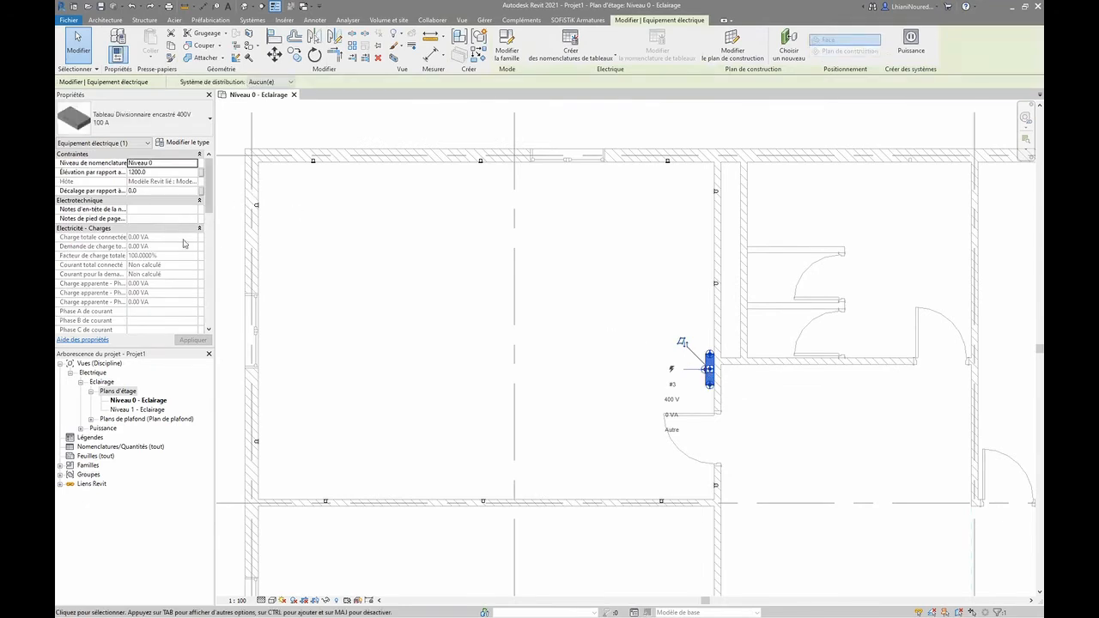
{"action": "scroll", "coordinate": [152, 275], "scroll_direction": "down", "scroll_amount": 2}
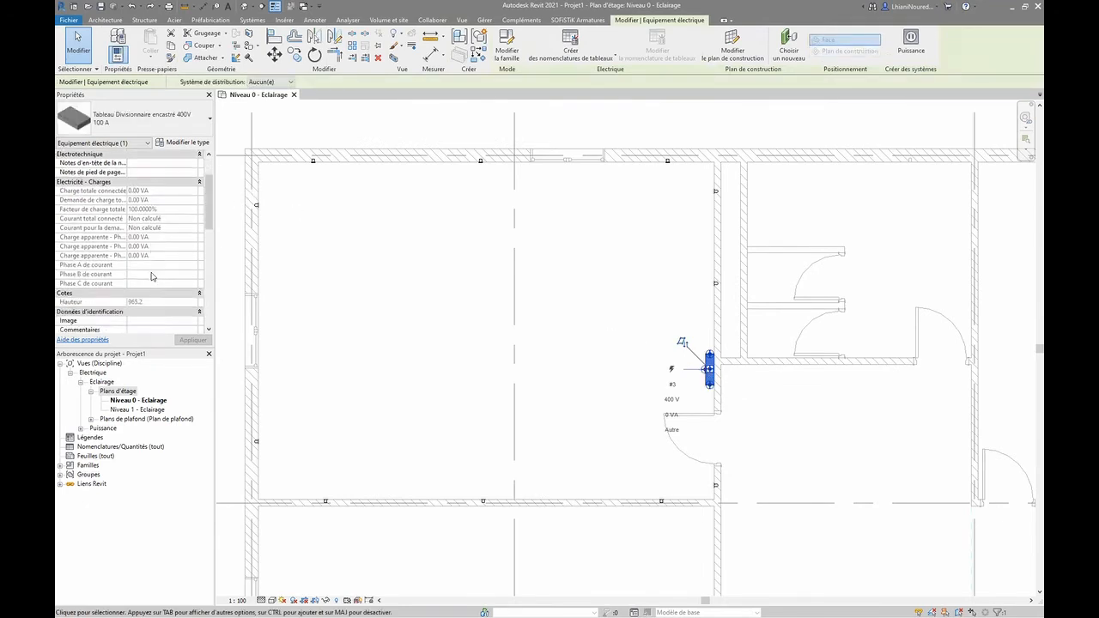
{"action": "scroll", "coordinate": [150, 276], "scroll_direction": "down", "scroll_amount": 10}
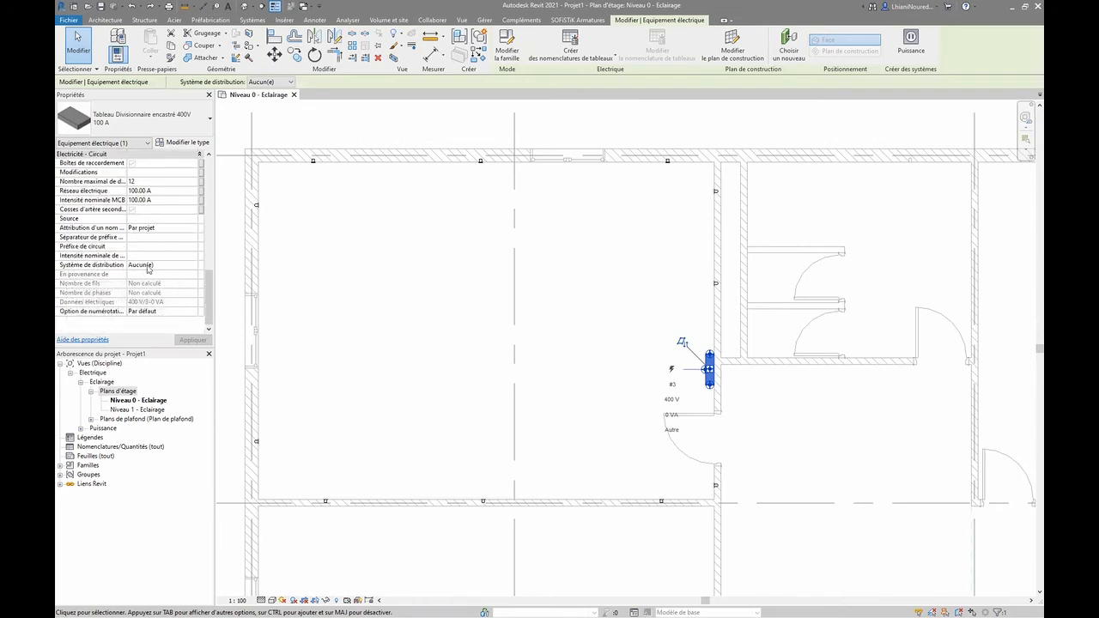
{"action": "left_click", "coordinate": [148, 267]}
{"action": "left_click", "coordinate": [148, 267]}
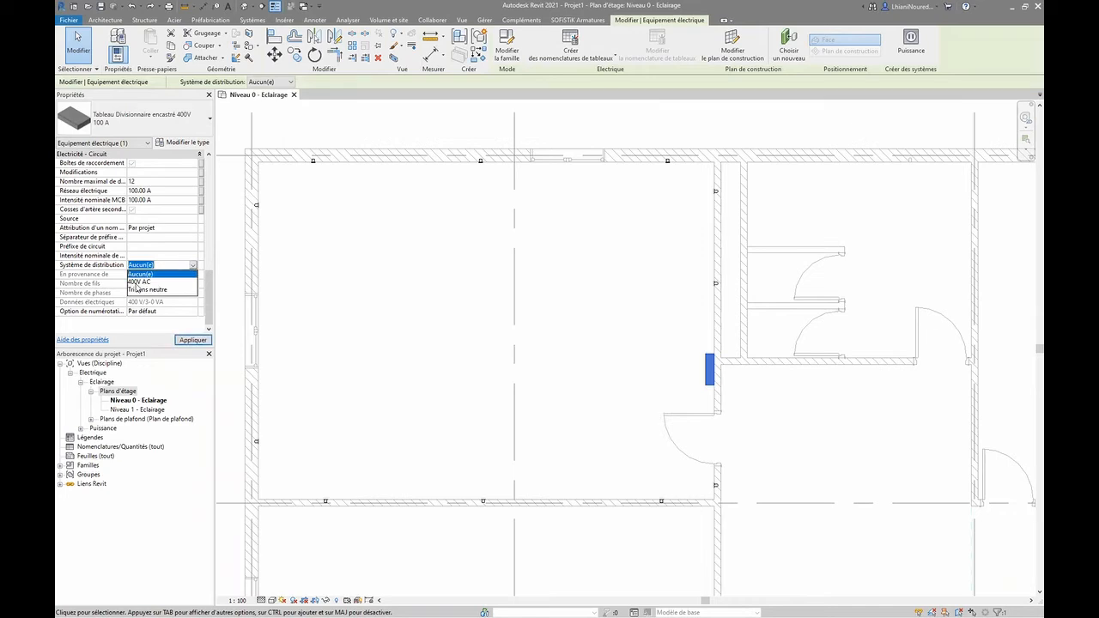
{"action": "left_click", "coordinate": [142, 281]}
{"action": "left_click", "coordinate": [192, 341]}
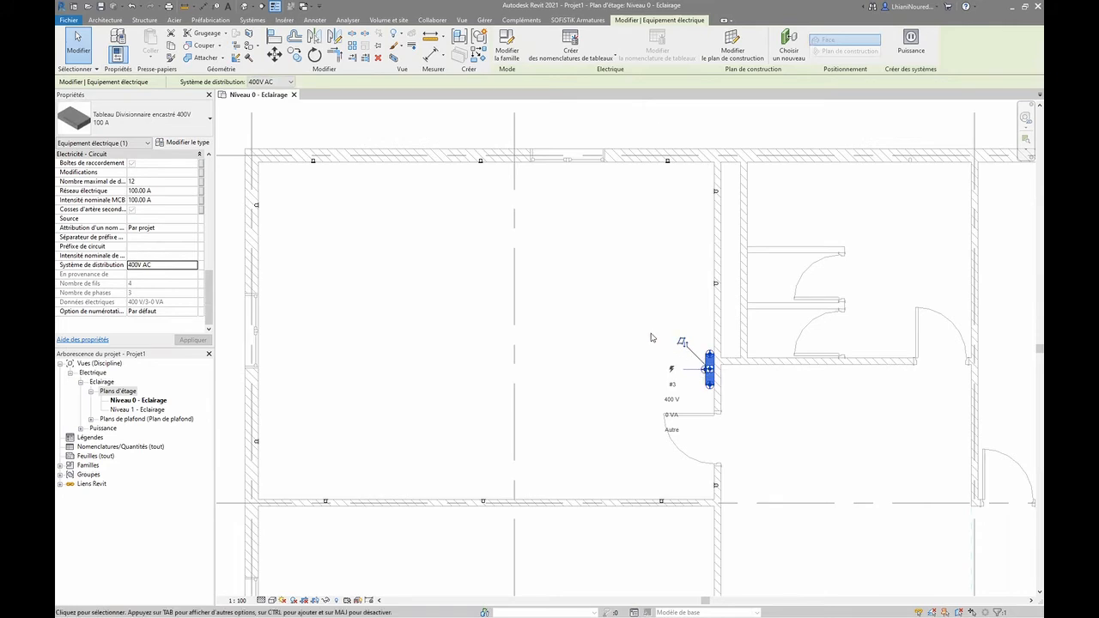
{"action": "left_click", "coordinate": [629, 274]}
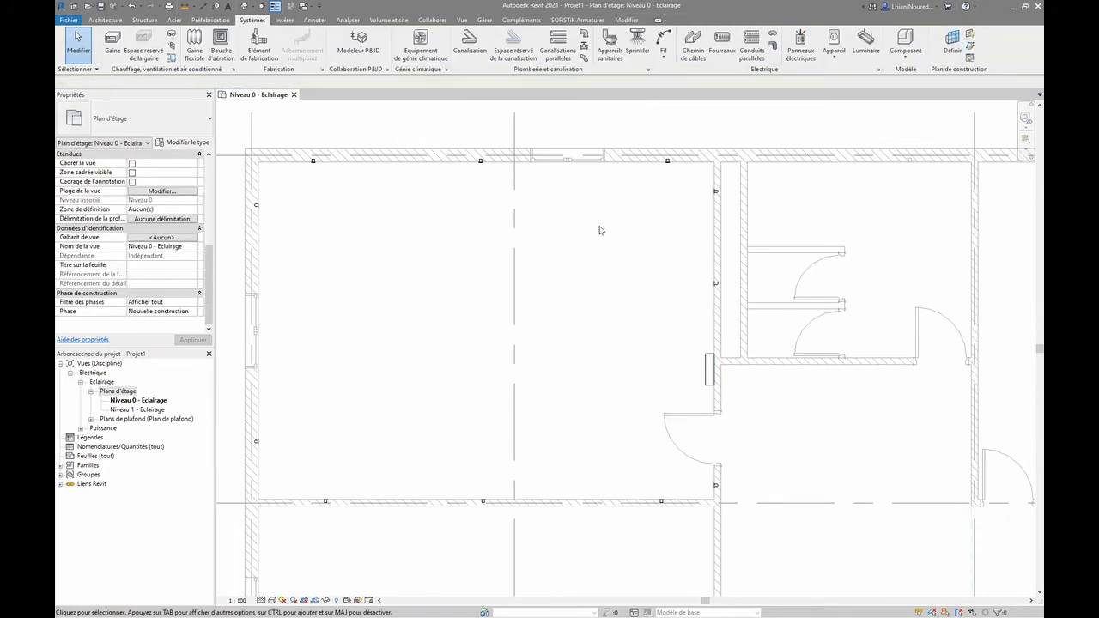
- Create a power circuit from the middle outlet on the room's upper wall and assign it to panel Tableau 1
{"action": "left_click", "coordinate": [482, 167]}
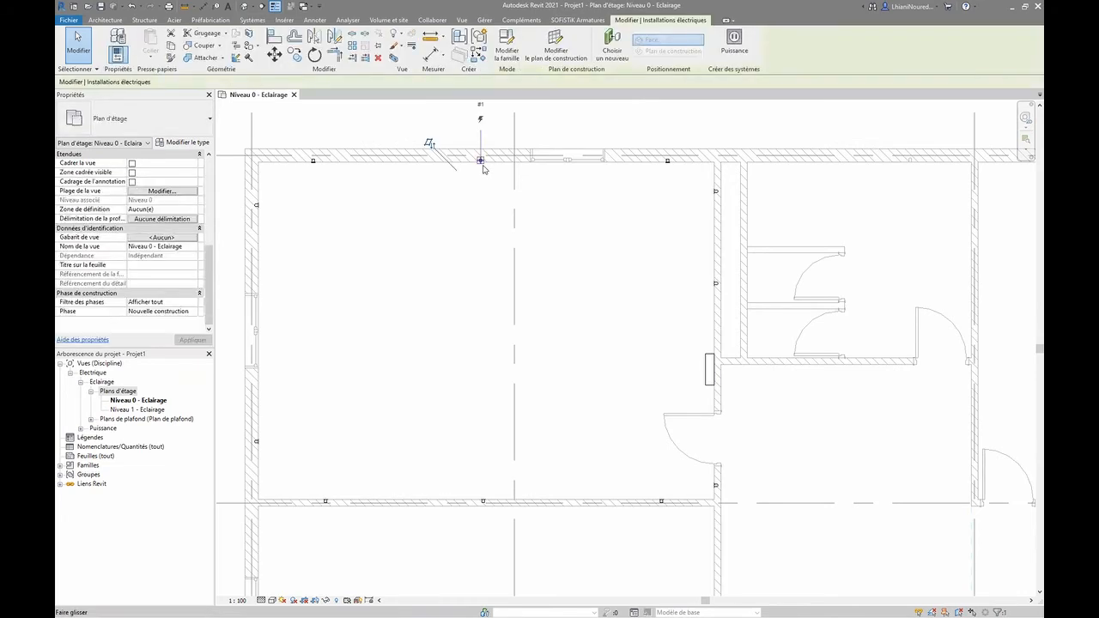
{"action": "left_click", "coordinate": [721, 49]}
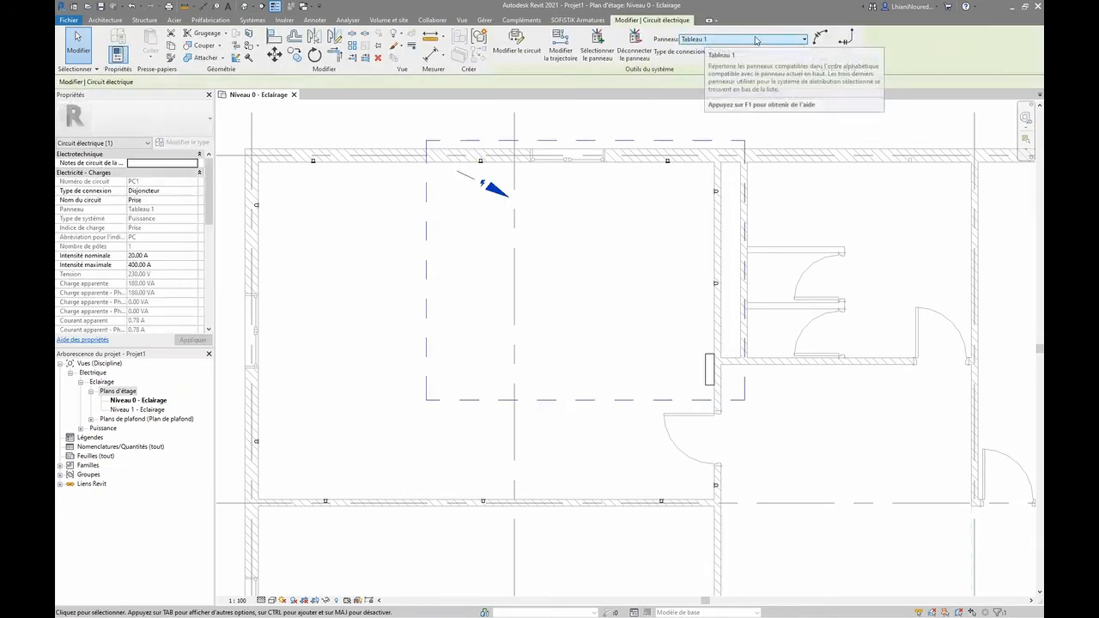
{"action": "left_click", "coordinate": [729, 39]}
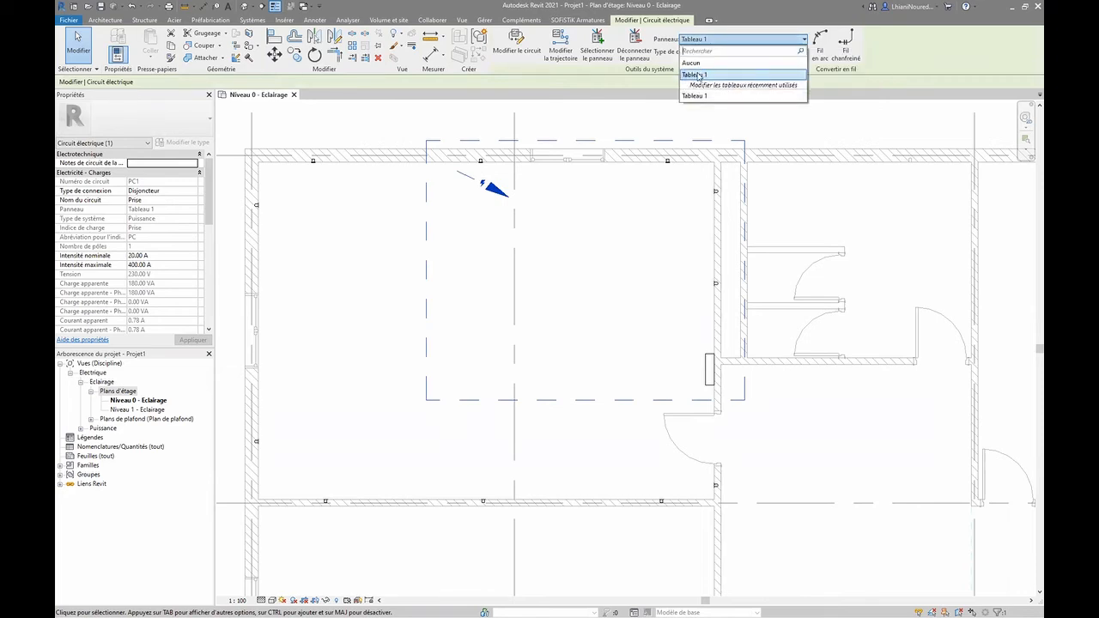
{"action": "left_click", "coordinate": [698, 76]}
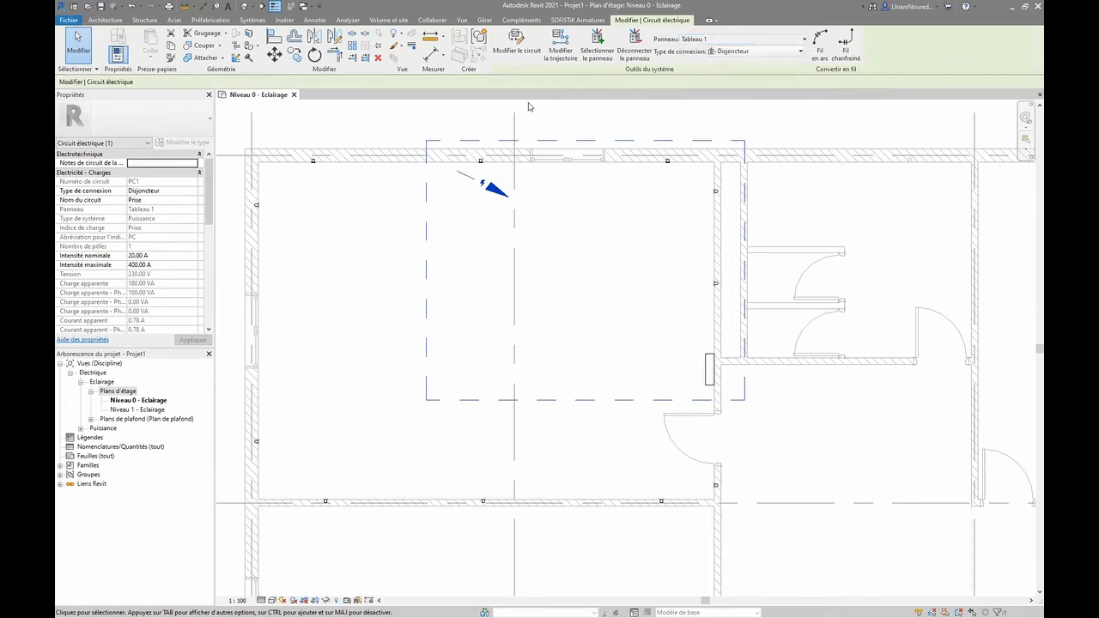
- Add all the other outlets around the room to the circuit and finish editing it
{"action": "left_click", "coordinate": [516, 43]}
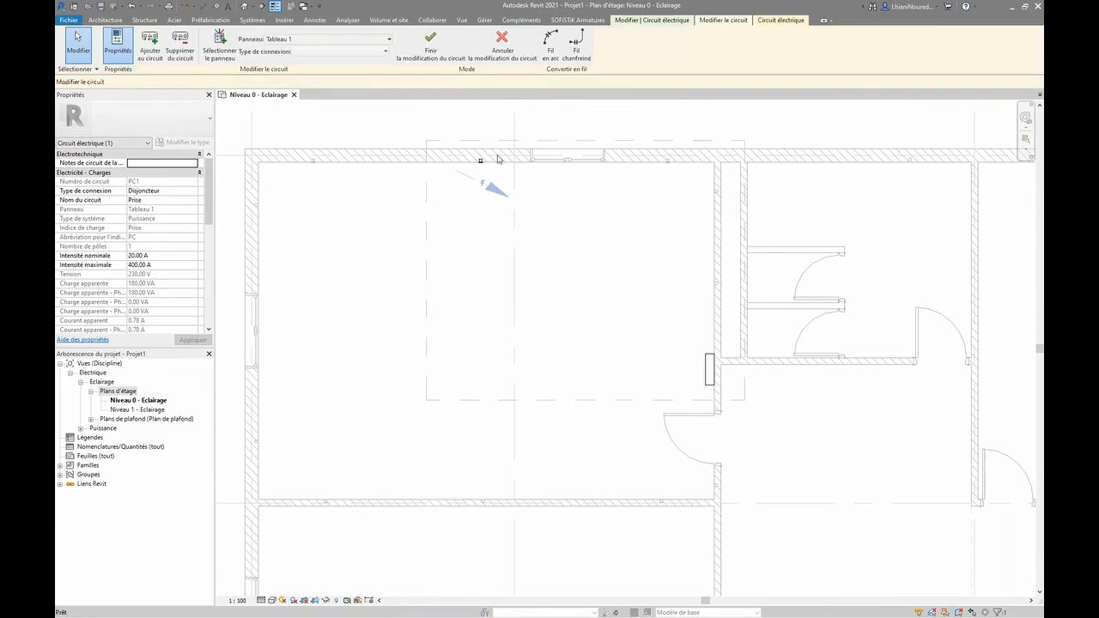
{"action": "scroll", "coordinate": [589, 164], "scroll_direction": "down", "scroll_amount": 3}
{"action": "middle_click_drag", "start_coordinate": [498, 210], "coordinate": [520, 198]}
{"action": "scroll", "coordinate": [520, 199], "scroll_direction": "up", "scroll_amount": 1}
{"action": "left_click_drag", "start_coordinate": [388, 131], "coordinate": [833, 416]}
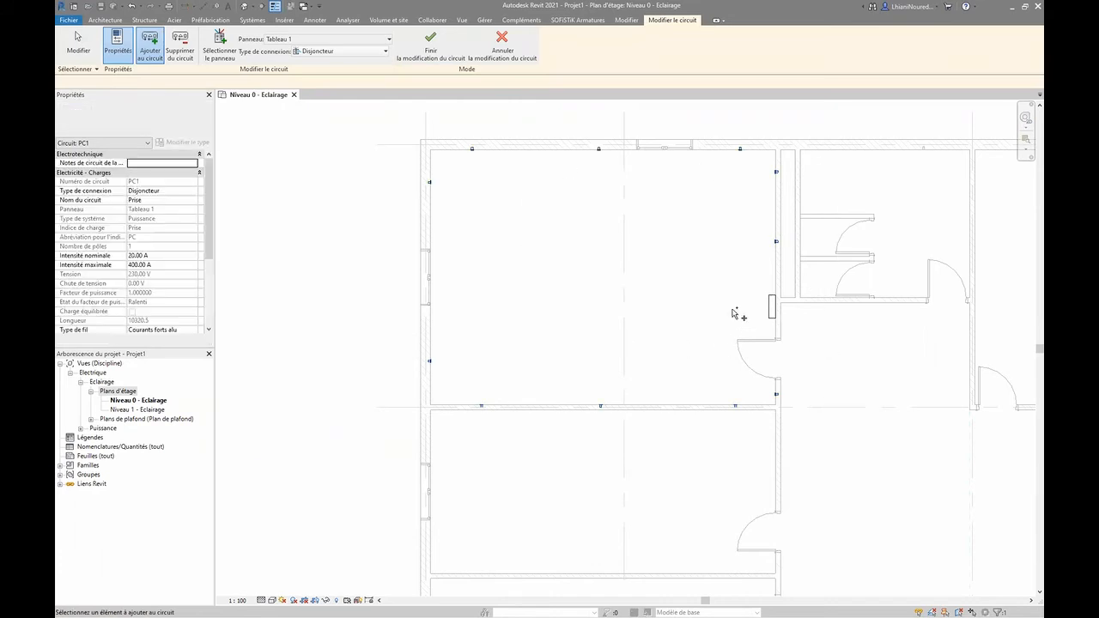
{"action": "left_click", "coordinate": [436, 49]}
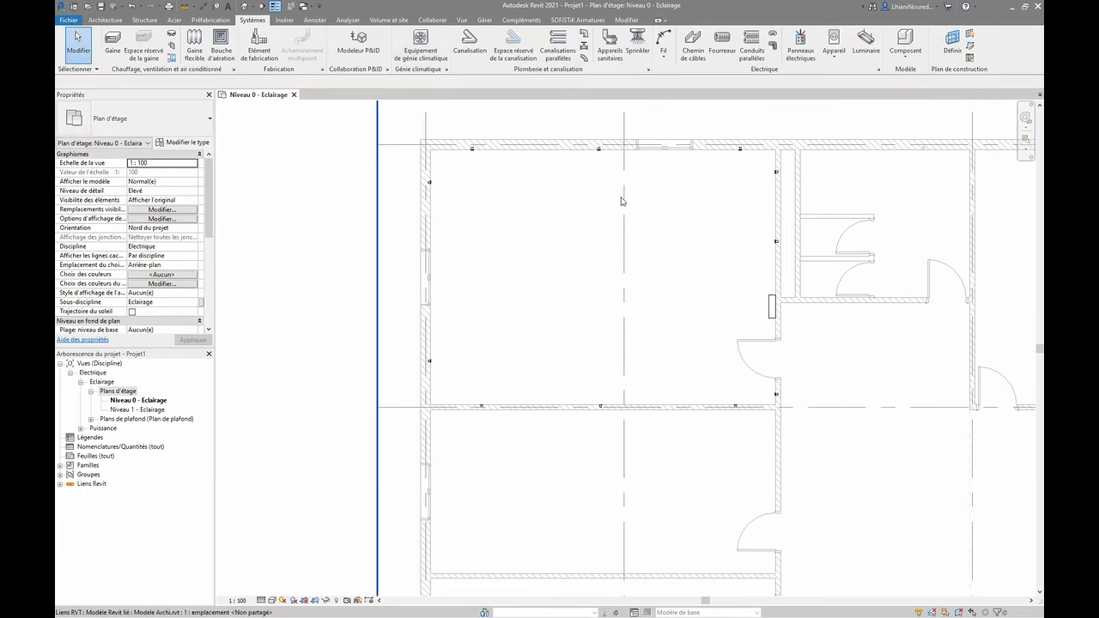
- Generate permanent arc-type wiring for the room's outlet circuit
{"action": "key", "text": "Tab"}
{"action": "left_click", "coordinate": [598, 154]}
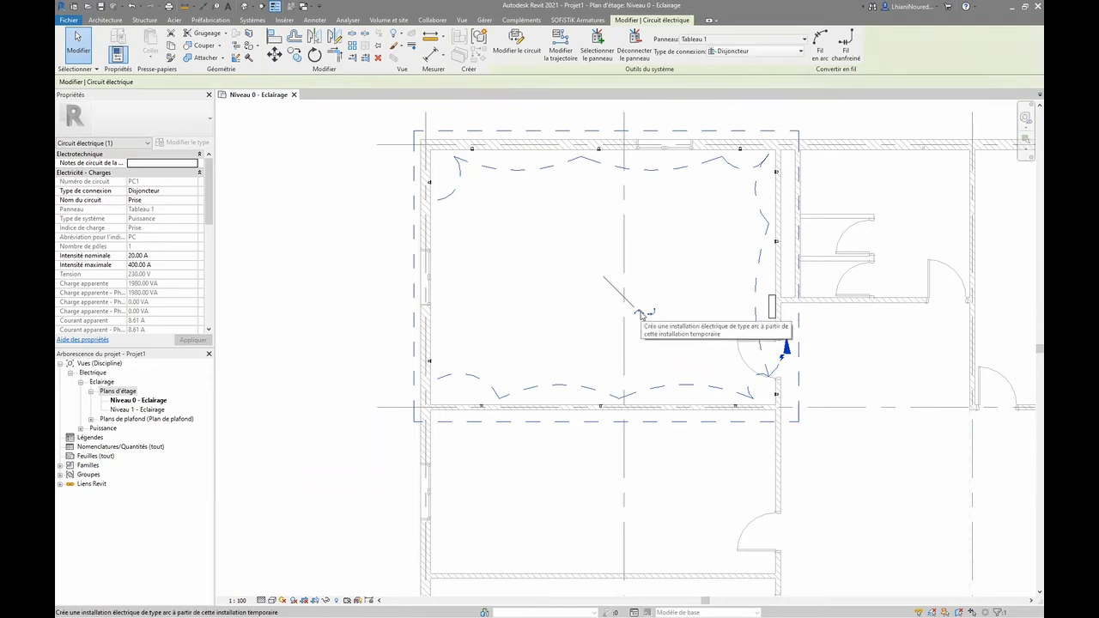
{"action": "left_click", "coordinate": [641, 314]}
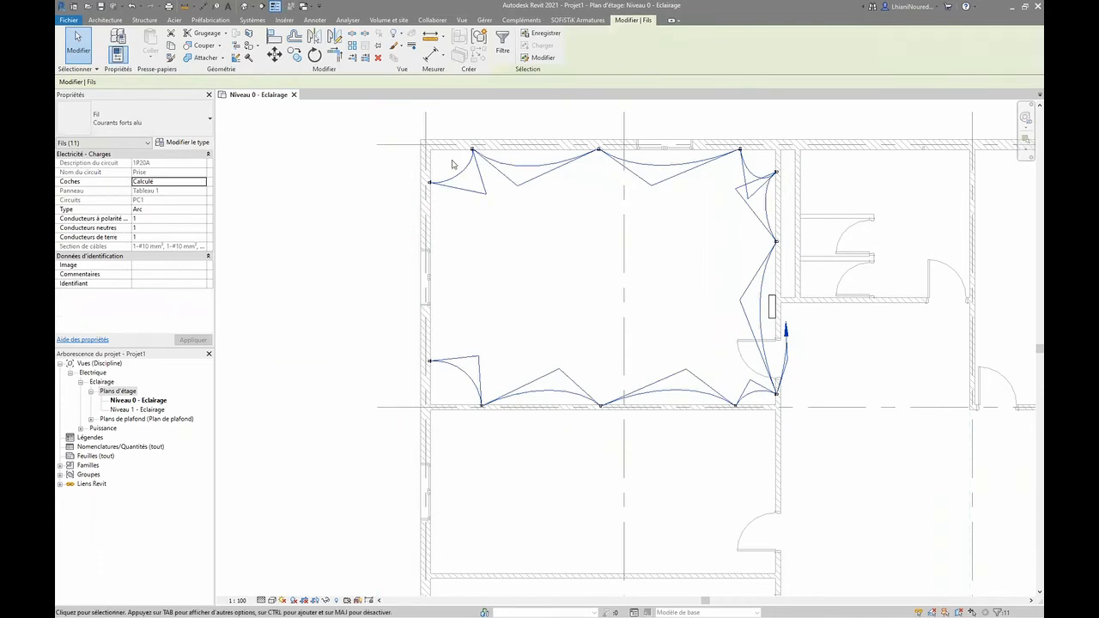
{"action": "left_click", "coordinate": [515, 270]}
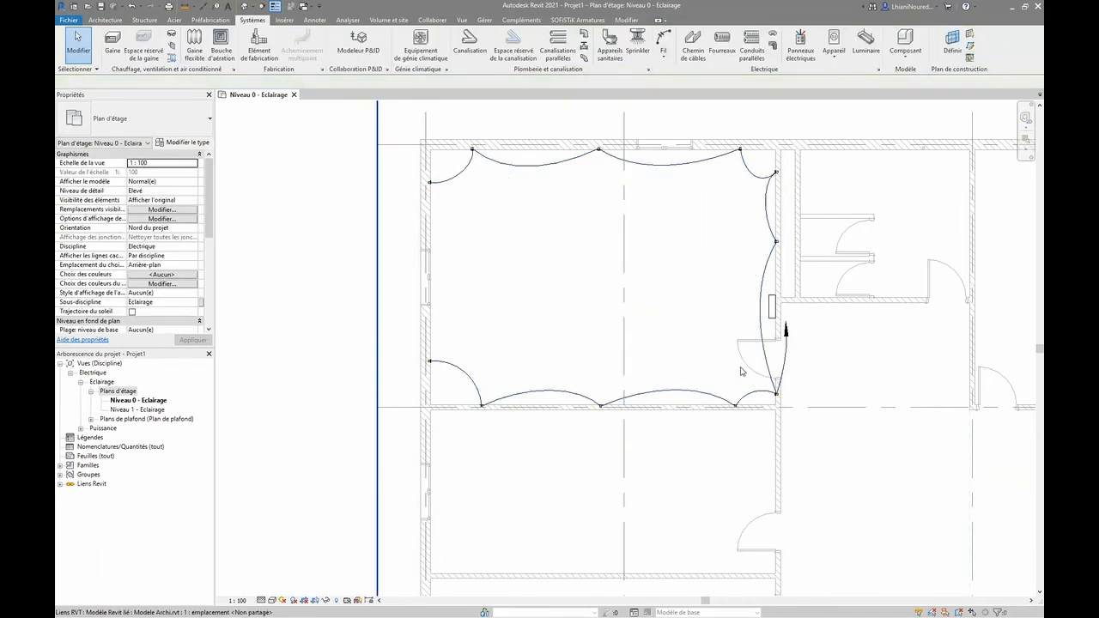
- Move the arrow end of the home-run wire beside the door onto the distribution panel and adjust its arc
{"action": "scroll", "coordinate": [747, 384], "scroll_direction": "up", "scroll_amount": 2}
{"action": "scroll", "coordinate": [747, 384], "scroll_direction": "up", "scroll_amount": 1}
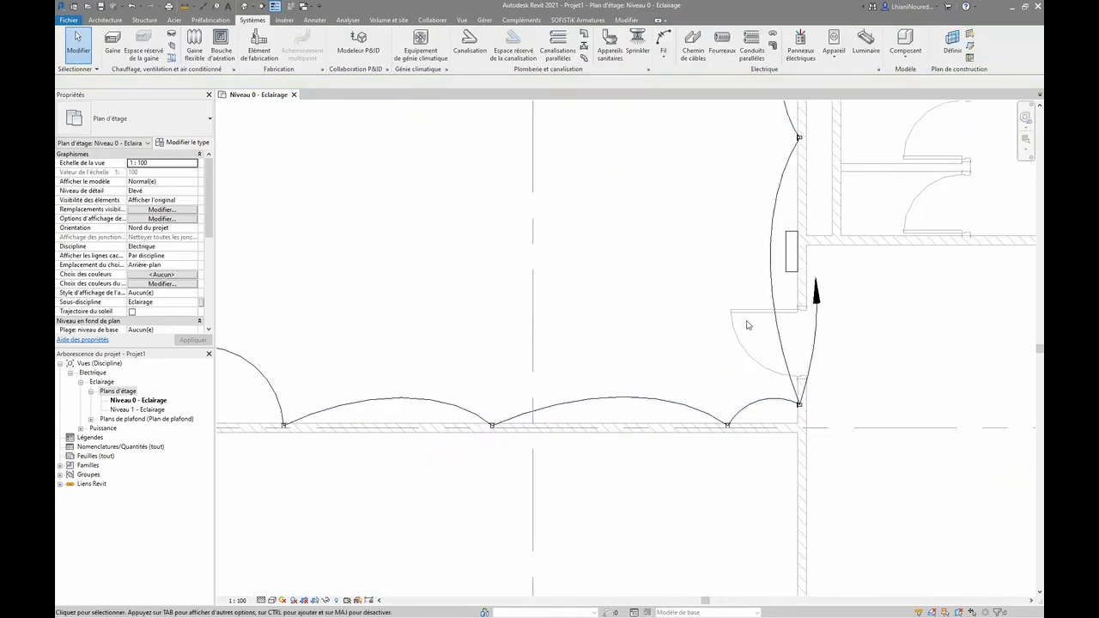
{"action": "scroll", "coordinate": [685, 340], "scroll_direction": "down", "scroll_amount": 1}
{"action": "middle_click_drag", "start_coordinate": [686, 340], "coordinate": [836, 429]}
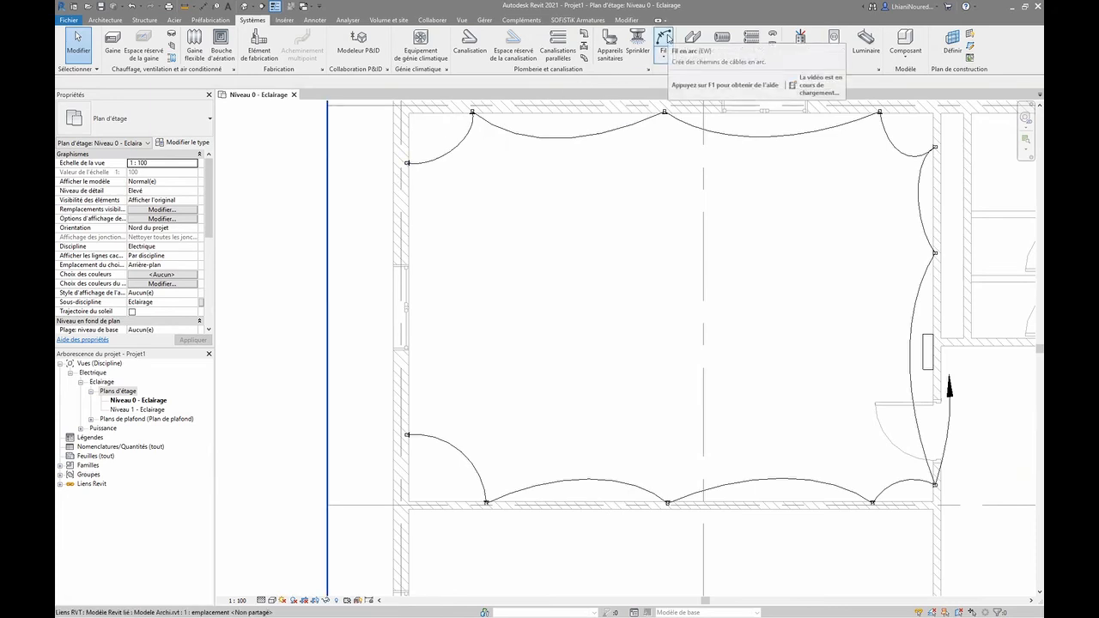
{"action": "middle_click_drag", "start_coordinate": [752, 387], "coordinate": [794, 383]}
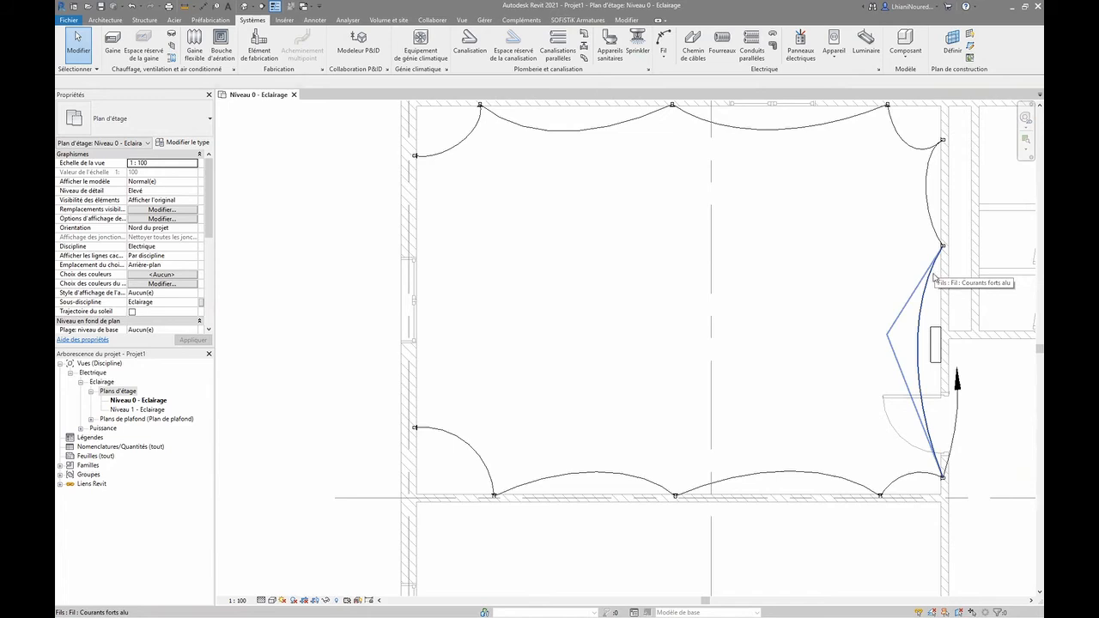
{"action": "left_click", "coordinate": [963, 420]}
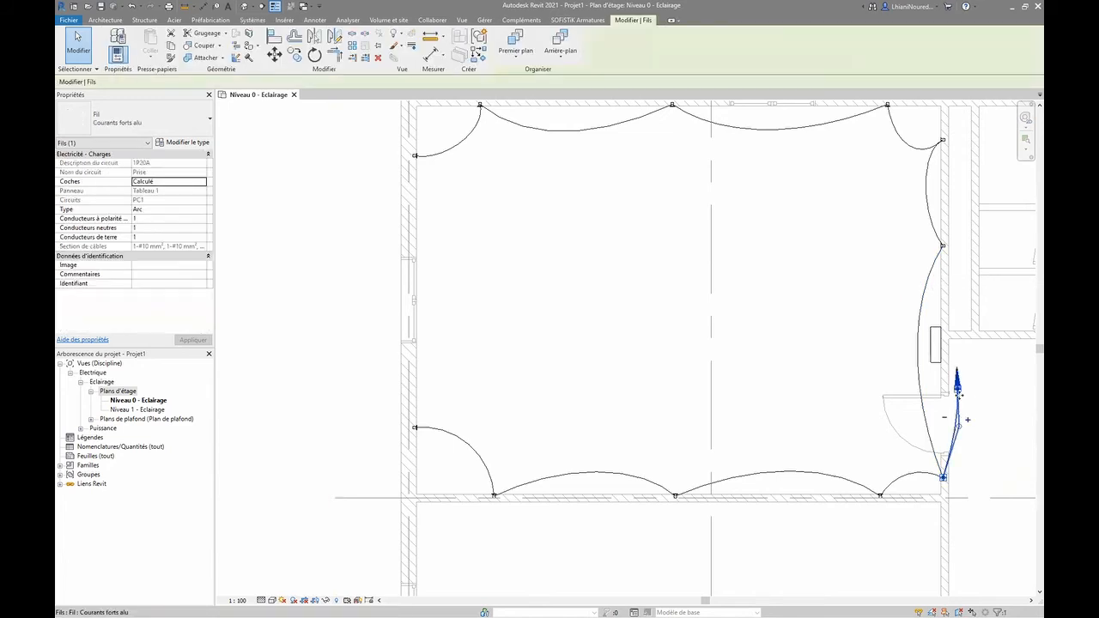
{"action": "left_click_drag", "start_coordinate": [958, 391], "coordinate": [935, 345]}
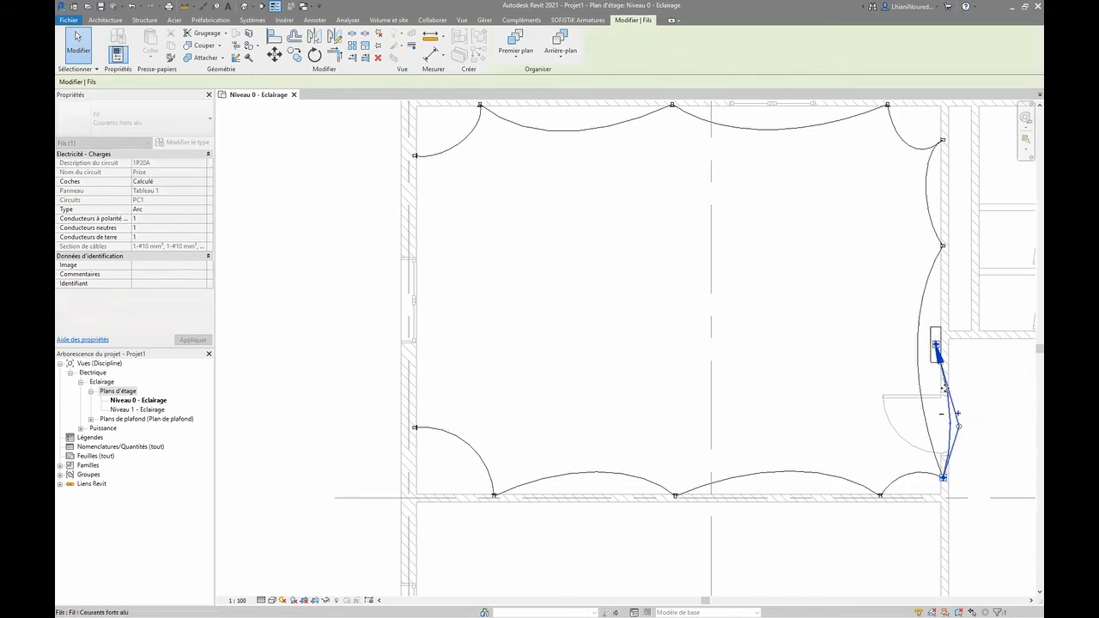
{"action": "mouse_move", "coordinate": [958, 421]}
{"action": "left_mouse_down"}
{"action": "mouse_move", "coordinate": [970, 384]}
{"action": "mouse_move", "coordinate": [985, 406]}
{"action": "mouse_move", "coordinate": [946, 405]}
{"action": "left_mouse_up"}
{"action": "left_click", "coordinate": [814, 352]}
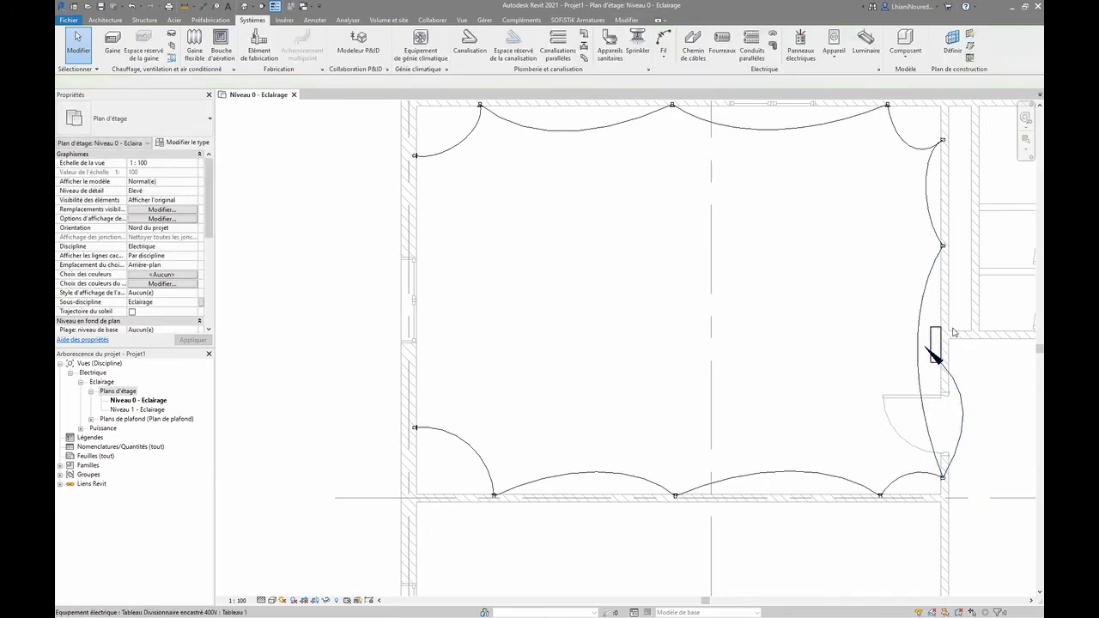
- Delete the wire passing in front of the panel and draw an arc wire between the two outlets on the window wall opposite
{"action": "left_click", "coordinate": [922, 310]}
{"action": "left_click", "coordinate": [870, 311]}
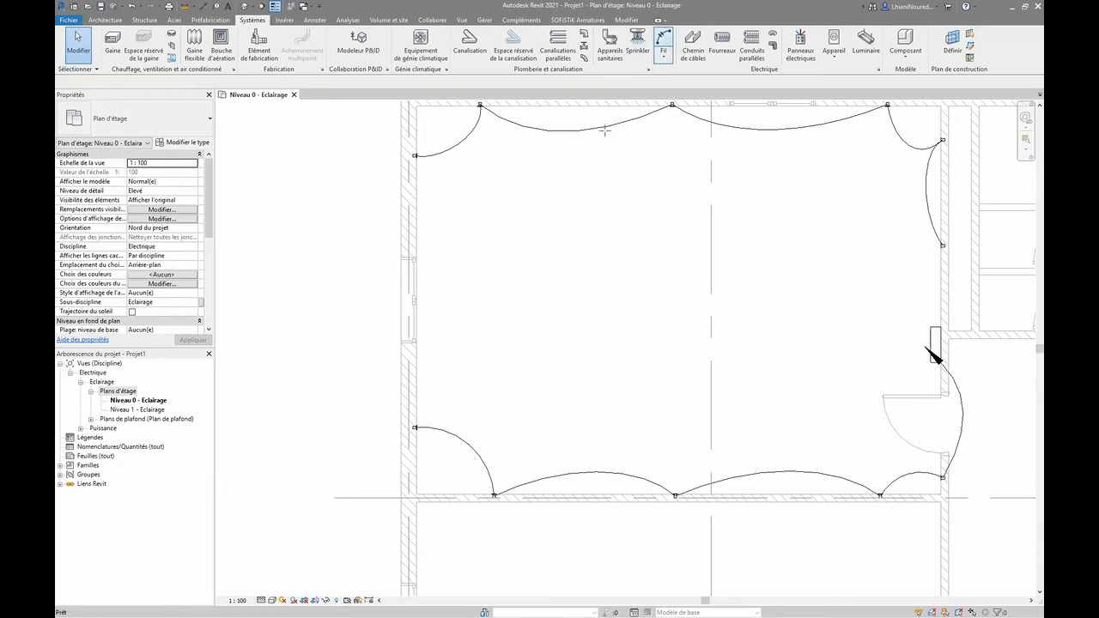
{"action": "left_click", "coordinate": [666, 43]}
{"action": "left_click", "coordinate": [414, 155]}
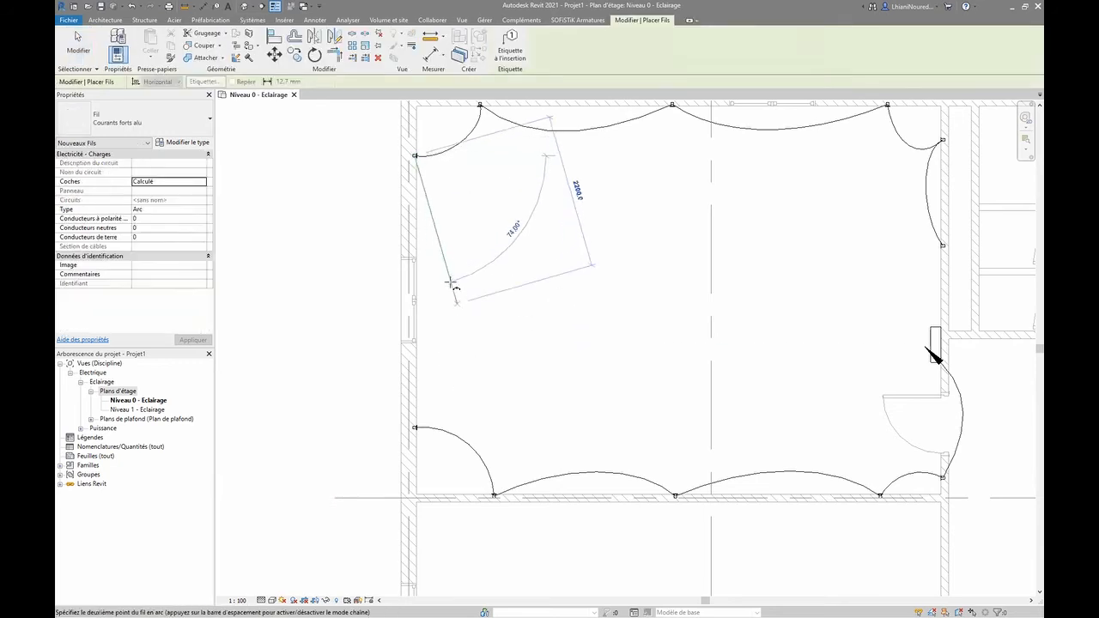
{"action": "left_click", "coordinate": [444, 289]}
{"action": "left_click", "coordinate": [417, 426]}
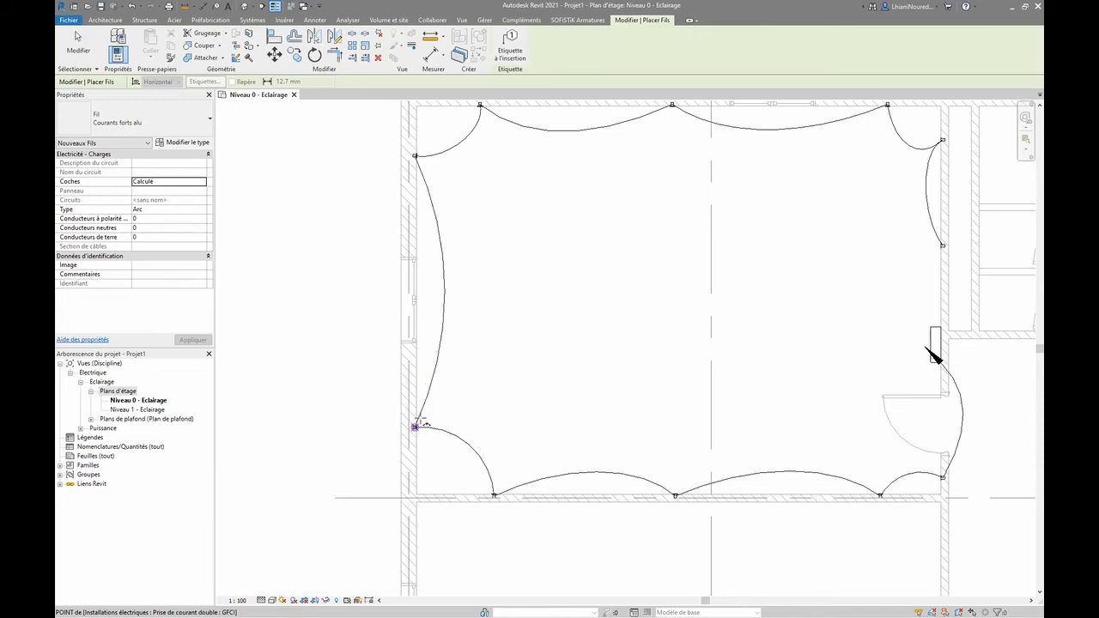
{"action": "key", "text": "Escape"}
- Reshape the home-run wire so it curves through the room side of the door to the distribution panel
{"action": "left_click", "coordinate": [964, 406]}
{"action": "left_click_drag", "start_coordinate": [937, 408], "coordinate": [840, 407]}
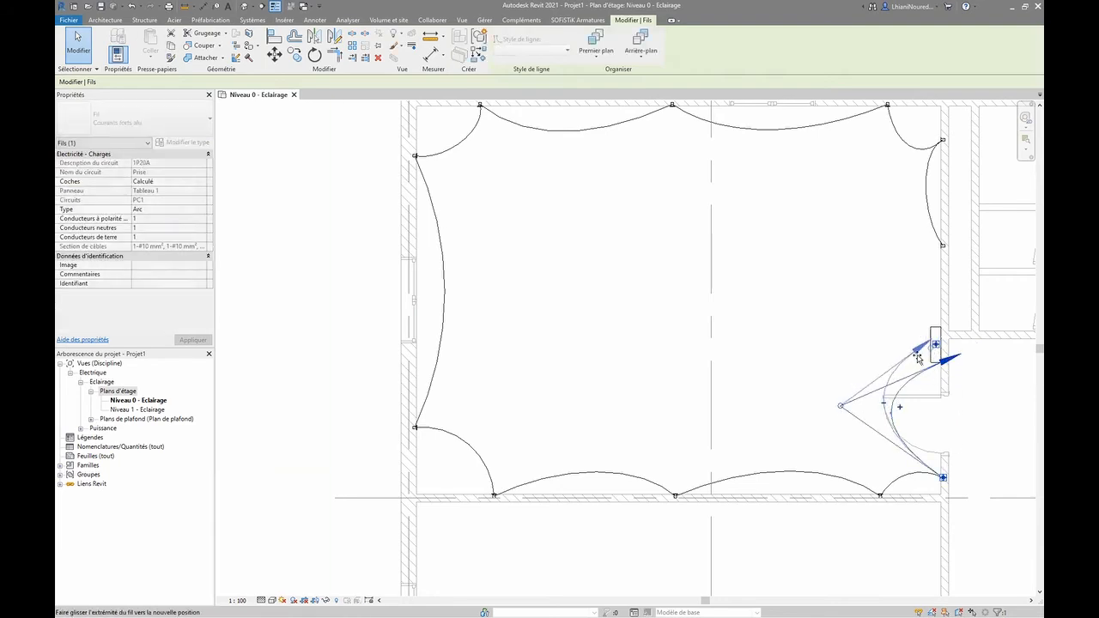
{"action": "left_click", "coordinate": [785, 321]}
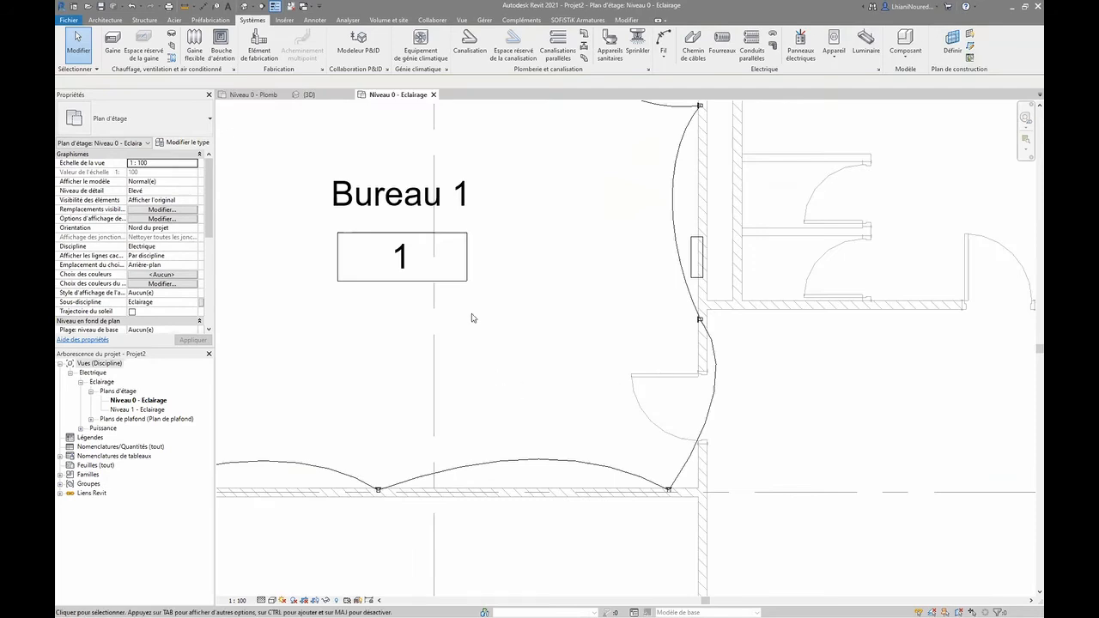
{"action": "scroll", "coordinate": [503, 257], "scroll_direction": "down", "scroll_amount": 4}
{"action": "middle_click_drag", "start_coordinate": [502, 302], "coordinate": [553, 370]}
{"action": "scroll", "coordinate": [410, 407], "scroll_direction": "up", "scroll_amount": 1}
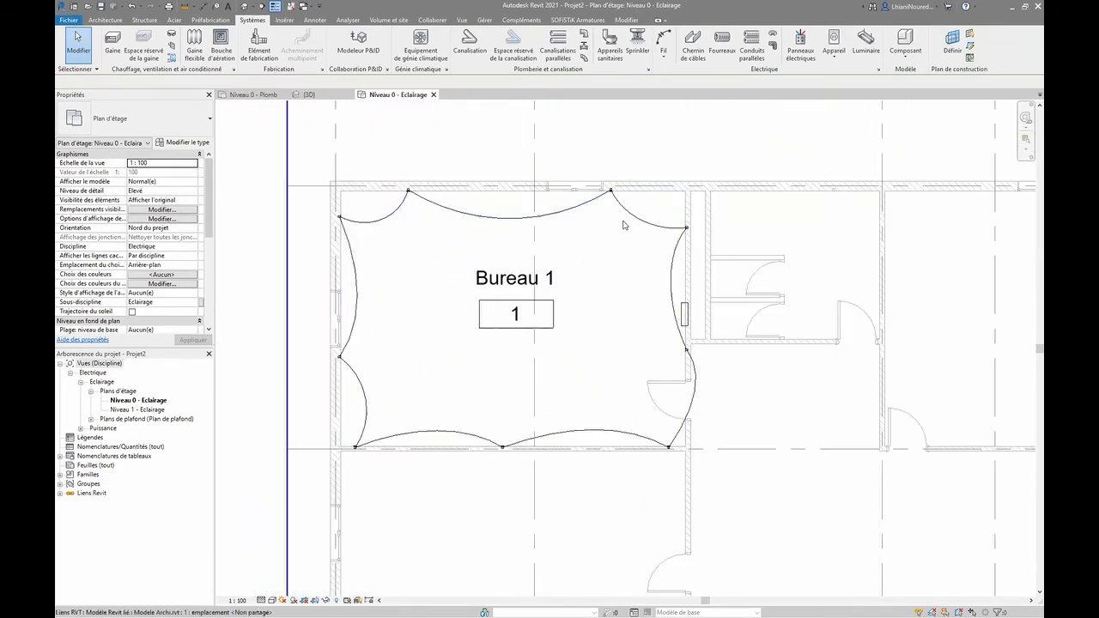
{"action": "scroll", "coordinate": [505, 216], "scroll_direction": "down", "scroll_amount": 1}
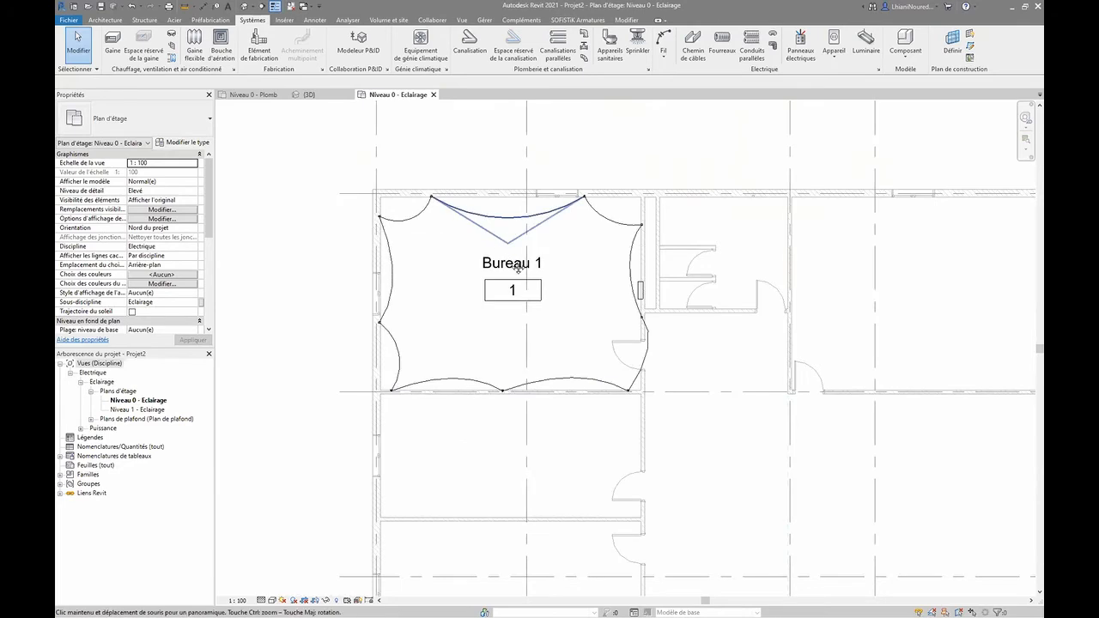
{"action": "middle_click_drag", "start_coordinate": [495, 236], "coordinate": [513, 265]}
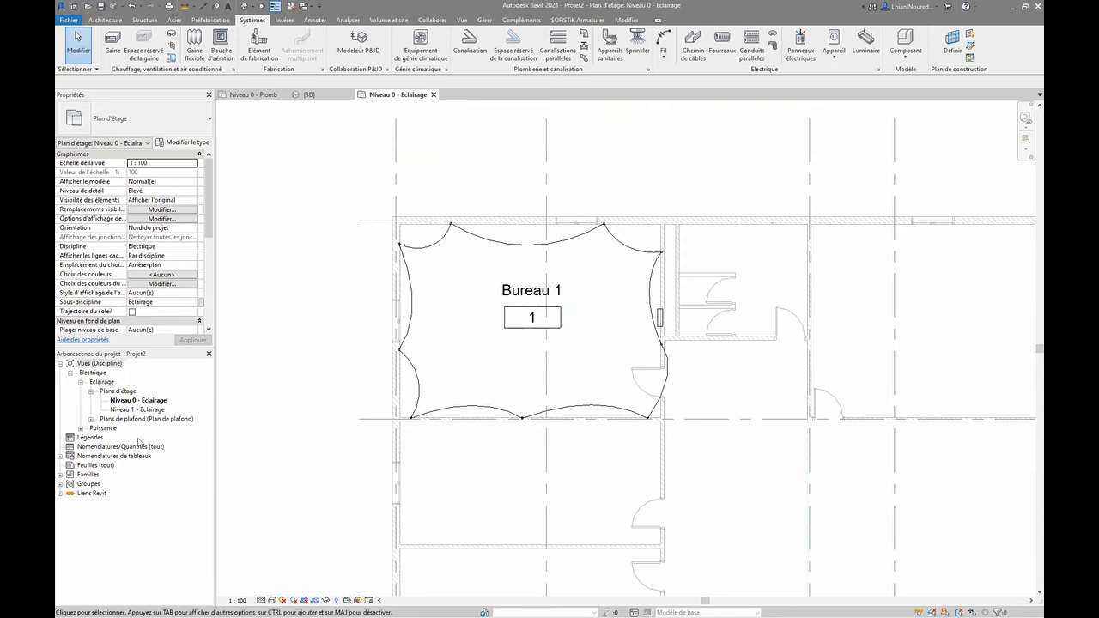
- Open the Niveau 0 - Electricité plafond ceiling plan and expand the Puissance view group
{"action": "left_click", "coordinate": [92, 420]}
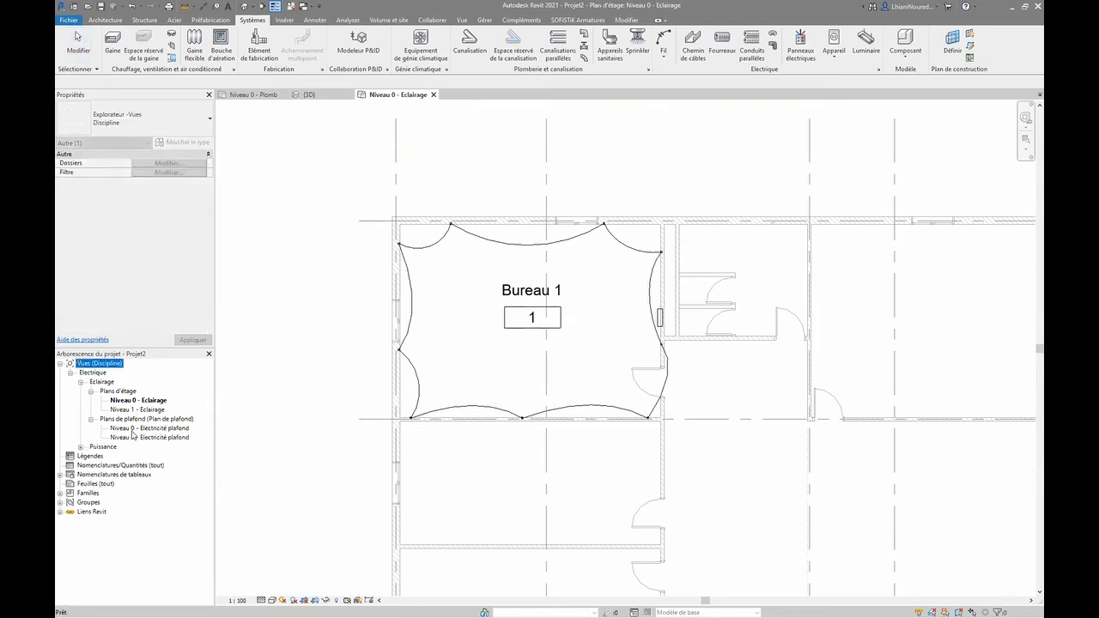
{"action": "double_click", "coordinate": [131, 428]}
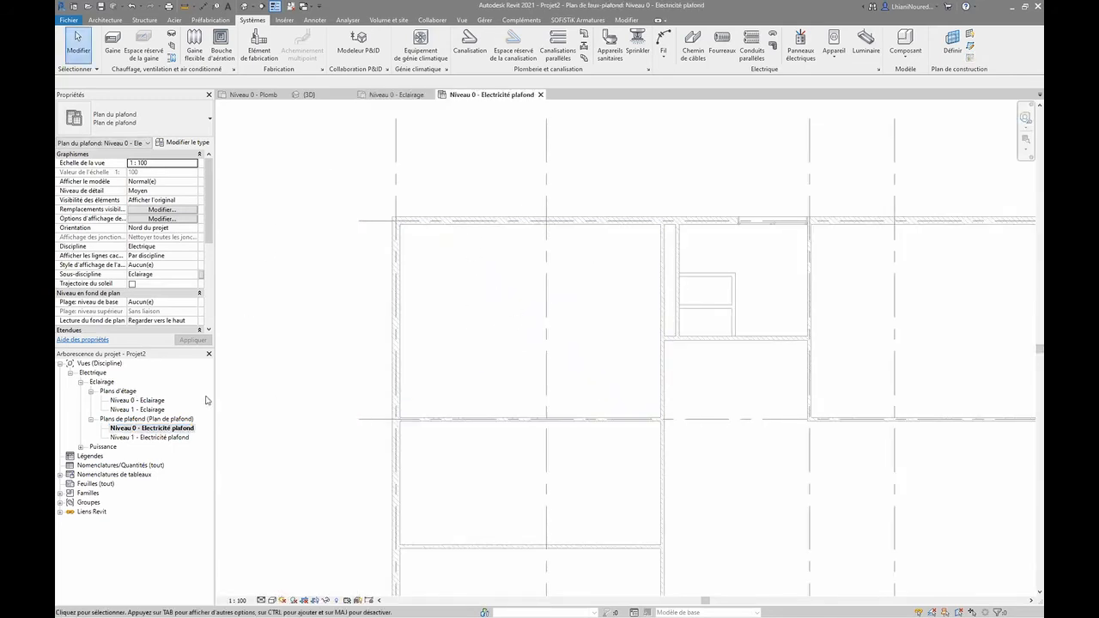
{"action": "left_click", "coordinate": [80, 448]}
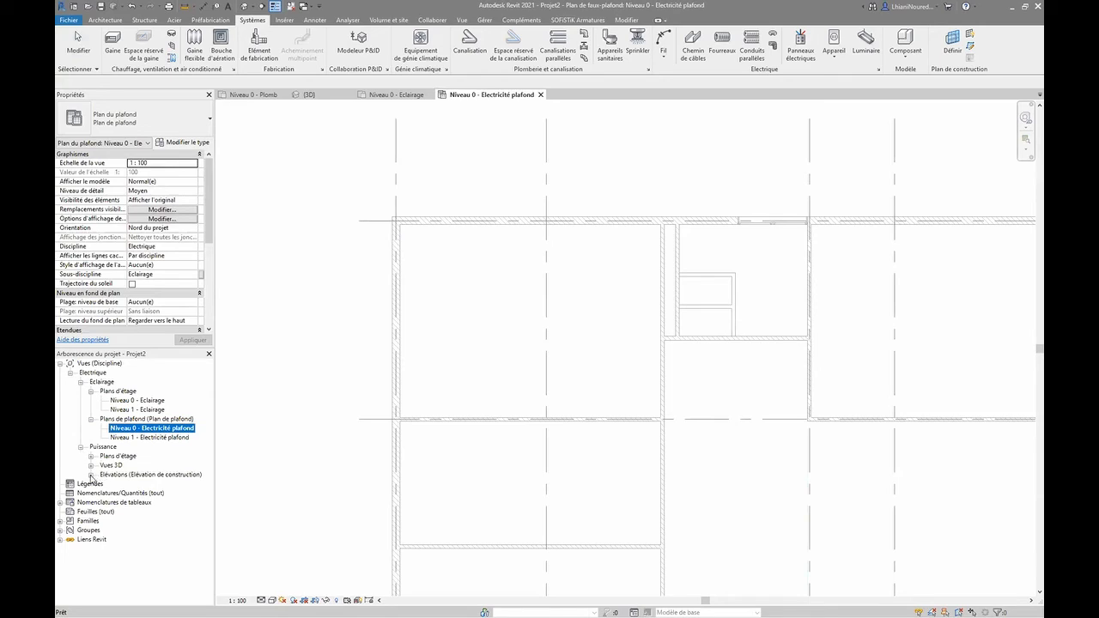
- Open the Elec - Nord elevation and align the Niveau 1 level with the linked model's 1er étage level
{"action": "left_click", "coordinate": [91, 476]}
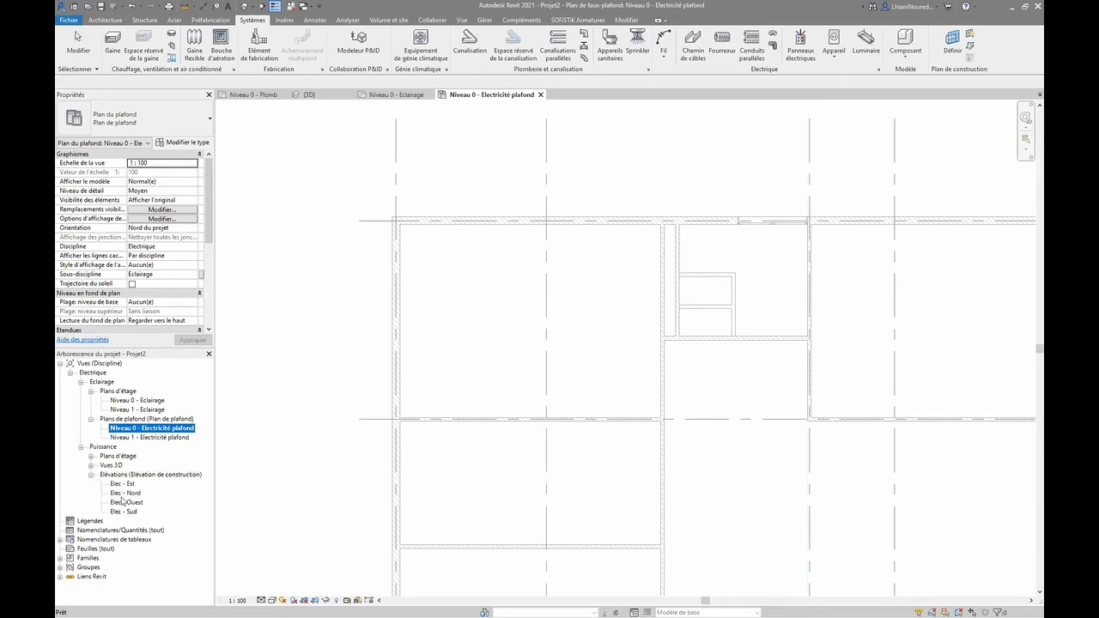
{"action": "double_click", "coordinate": [125, 493]}
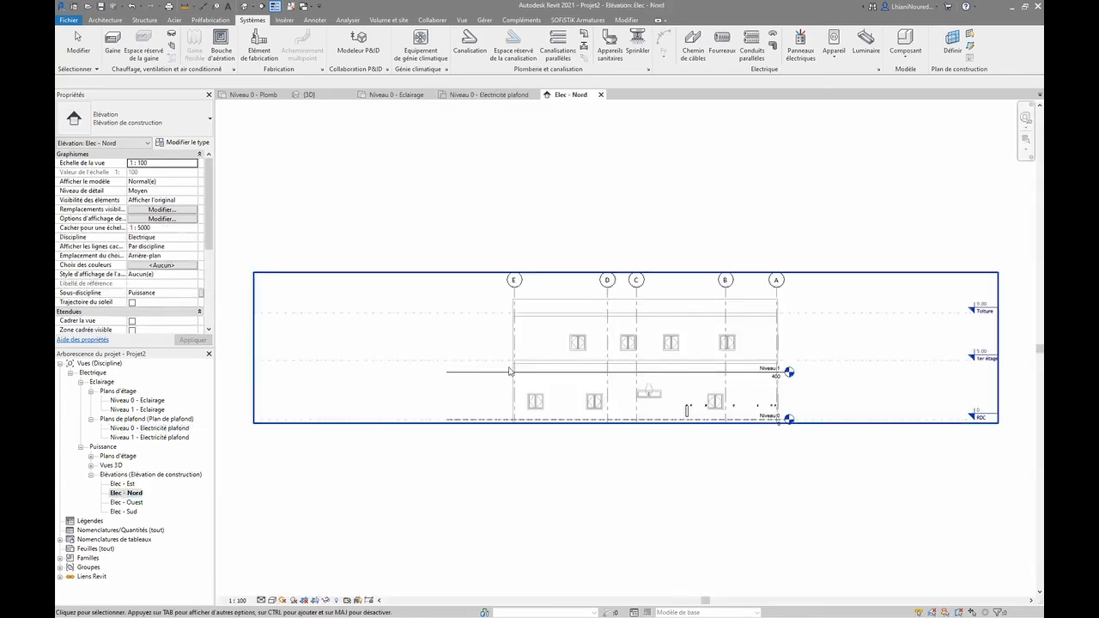
{"action": "middle_click_drag", "start_coordinate": [675, 409], "coordinate": [345, 391]}
{"action": "scroll", "coordinate": [422, 356], "scroll_direction": "up", "scroll_amount": 3}
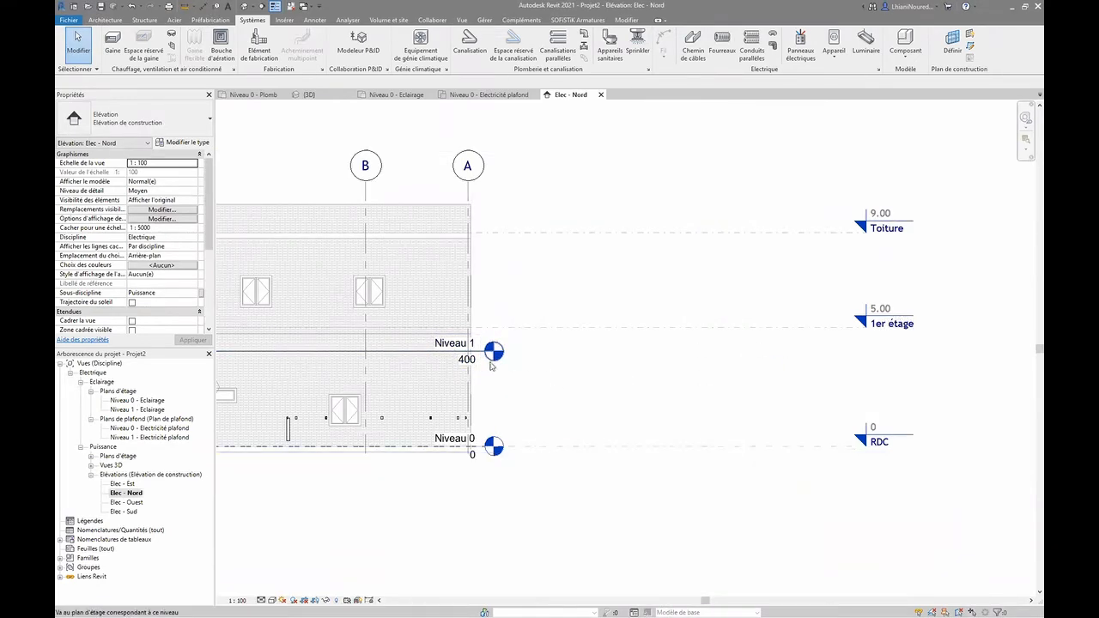
{"action": "left_click", "coordinate": [411, 351]}
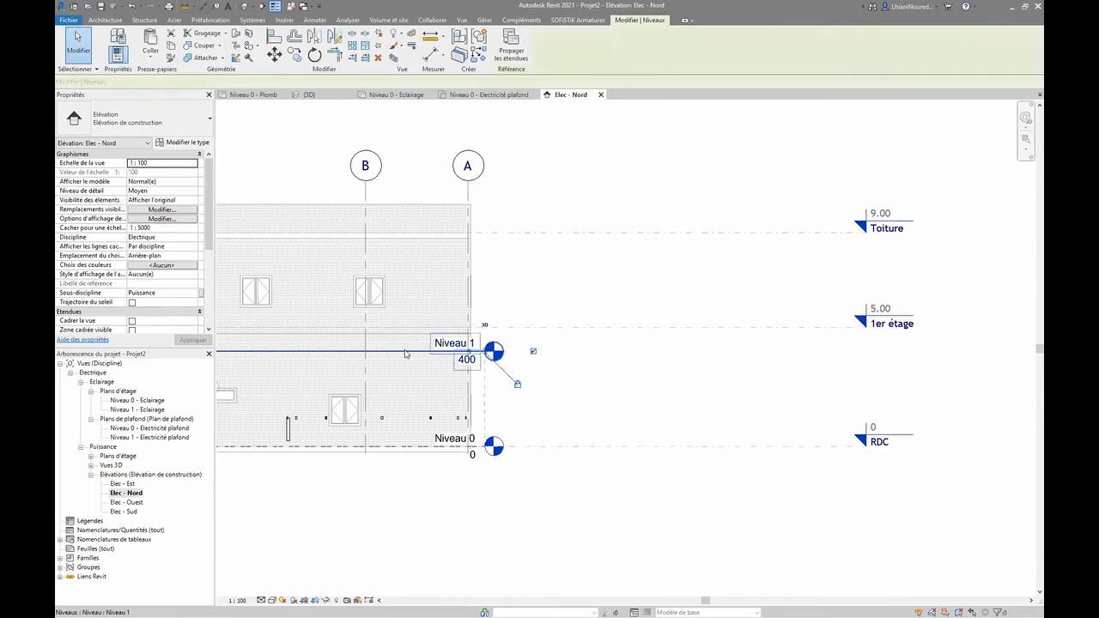
{"action": "left_click", "coordinate": [276, 36]}
{"action": "left_click", "coordinate": [567, 328]}
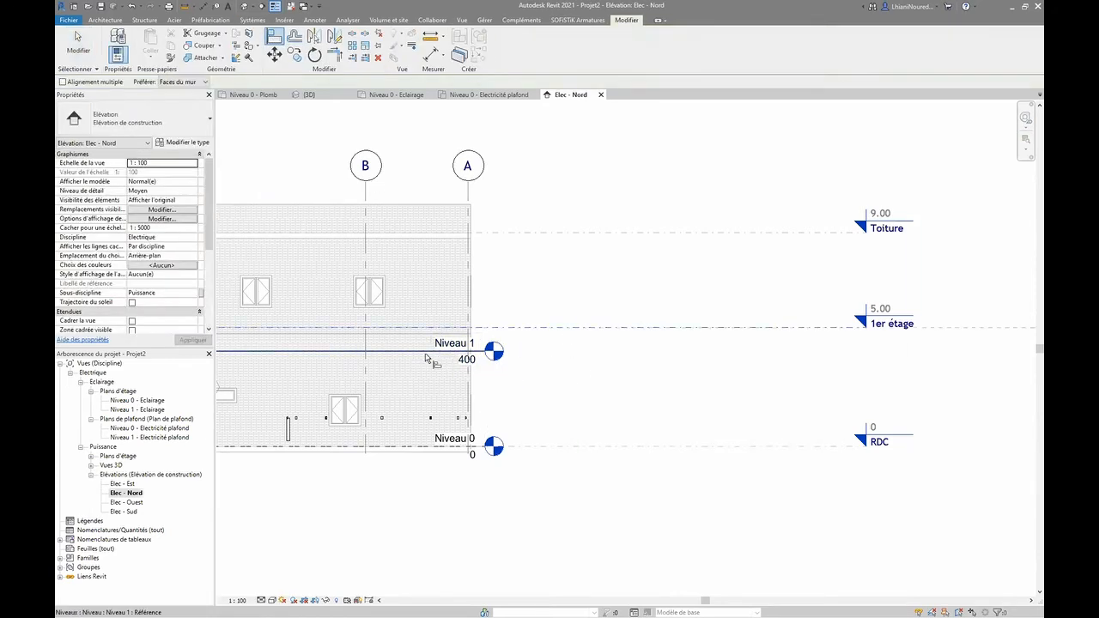
{"action": "left_click", "coordinate": [434, 352]}
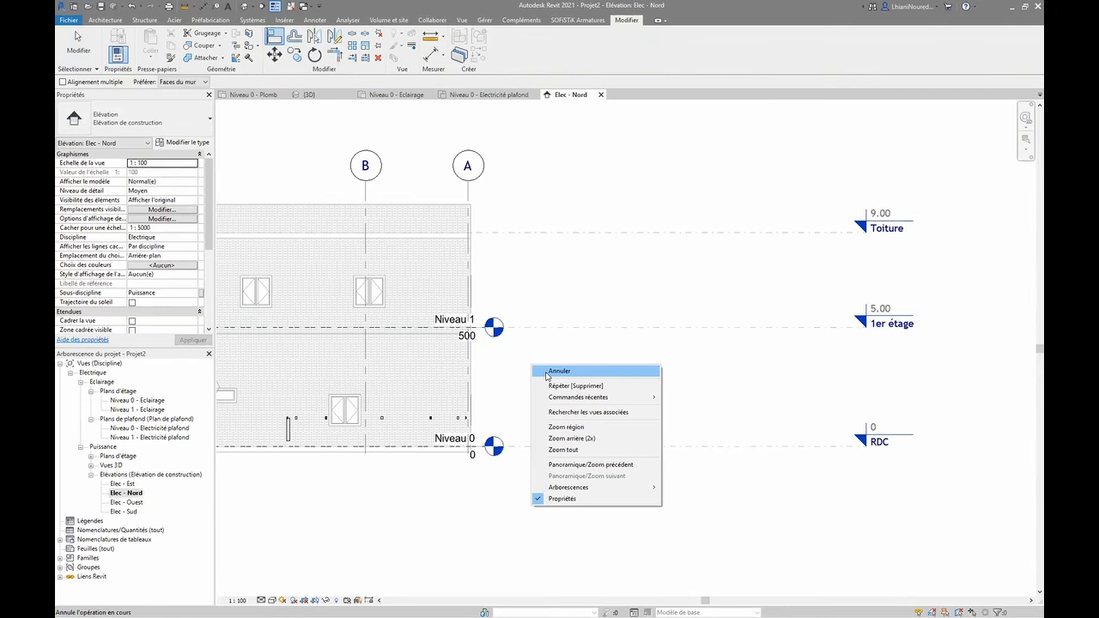
{"action": "left_click", "coordinate": [548, 367]}
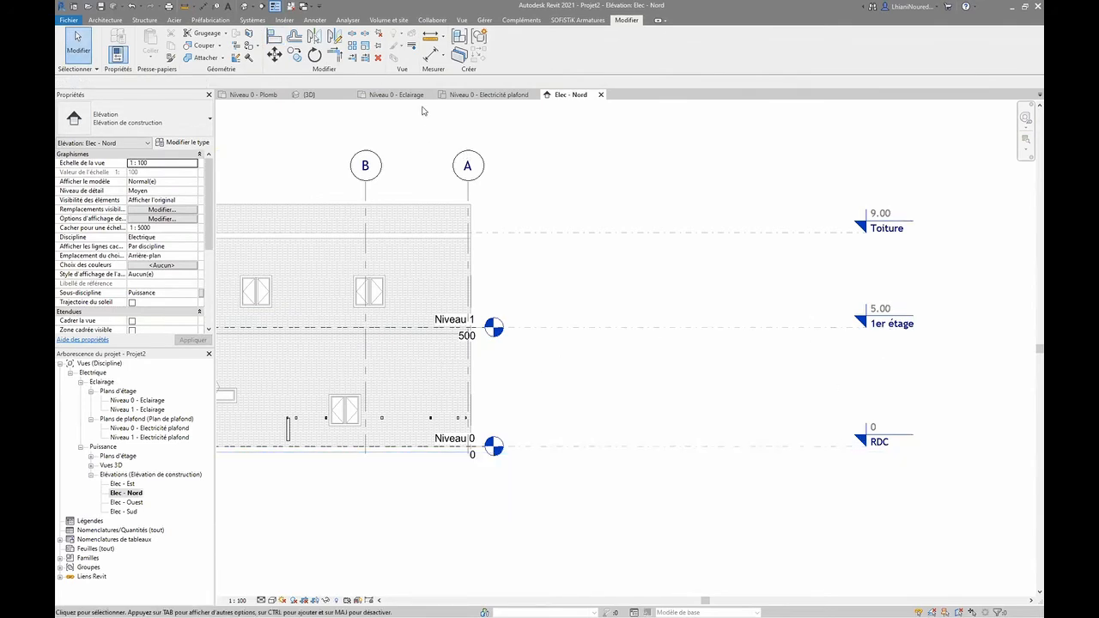
- In the Niveau 0 - Electricité plafond view, set the view range's top and view depth offsets to 500
{"action": "left_click", "coordinate": [478, 95]}
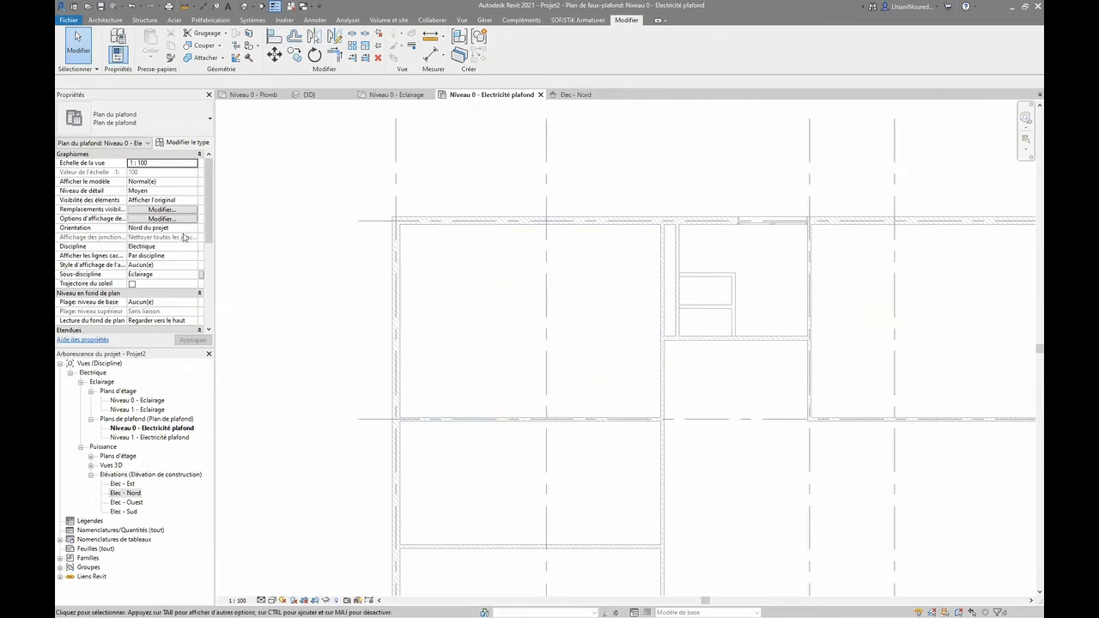
{"action": "scroll", "coordinate": [183, 237], "scroll_direction": "down", "scroll_amount": 3}
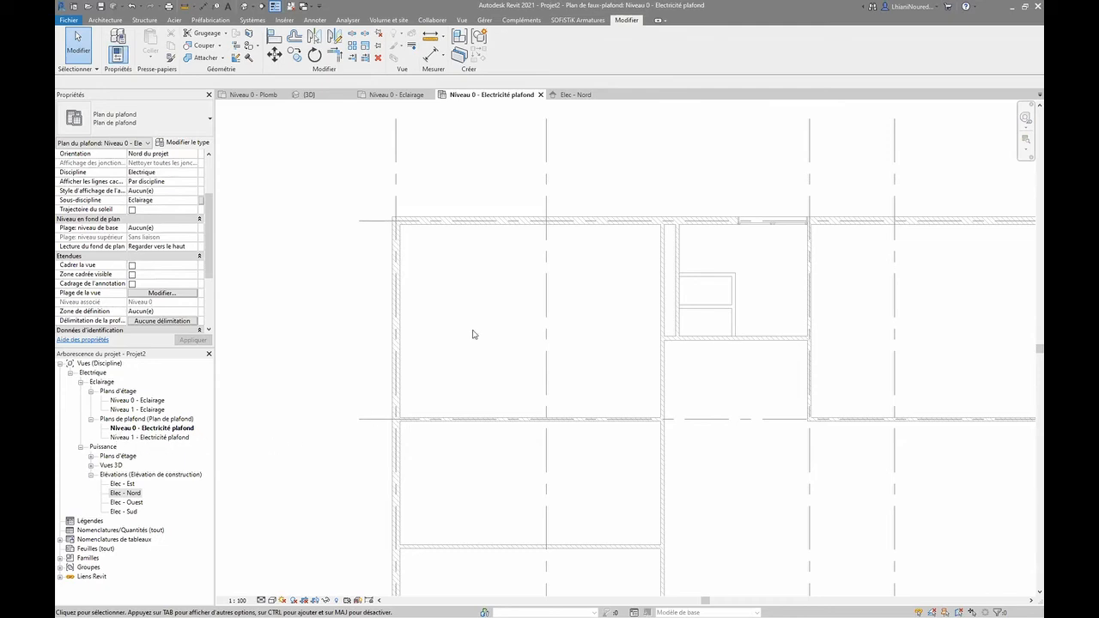
{"action": "left_click", "coordinate": [156, 293]}
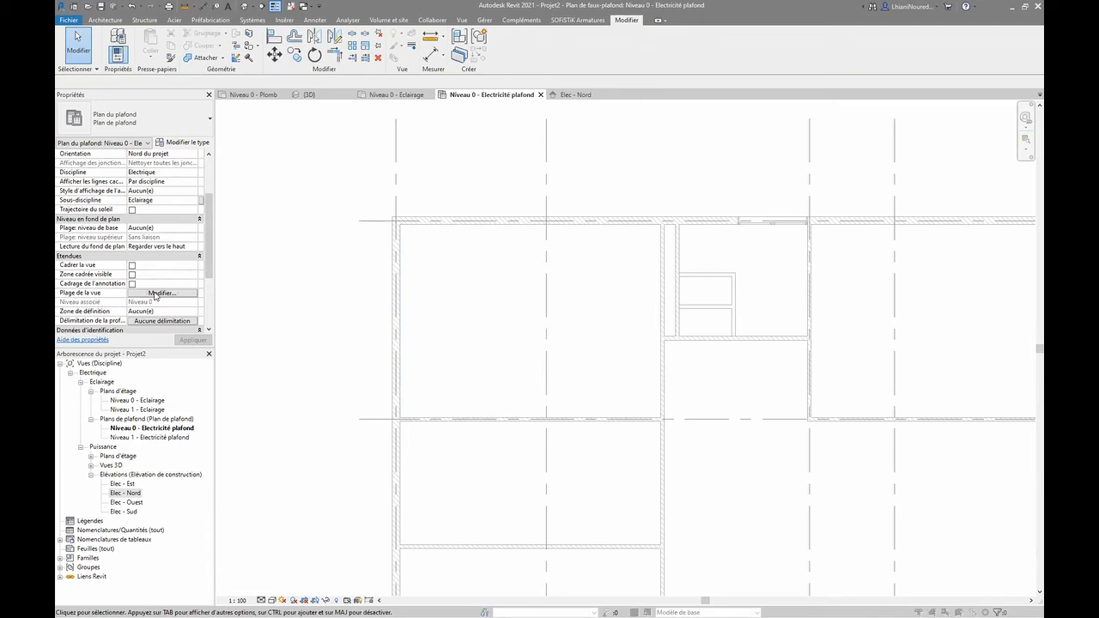
{"action": "left_click", "coordinate": [534, 284]}
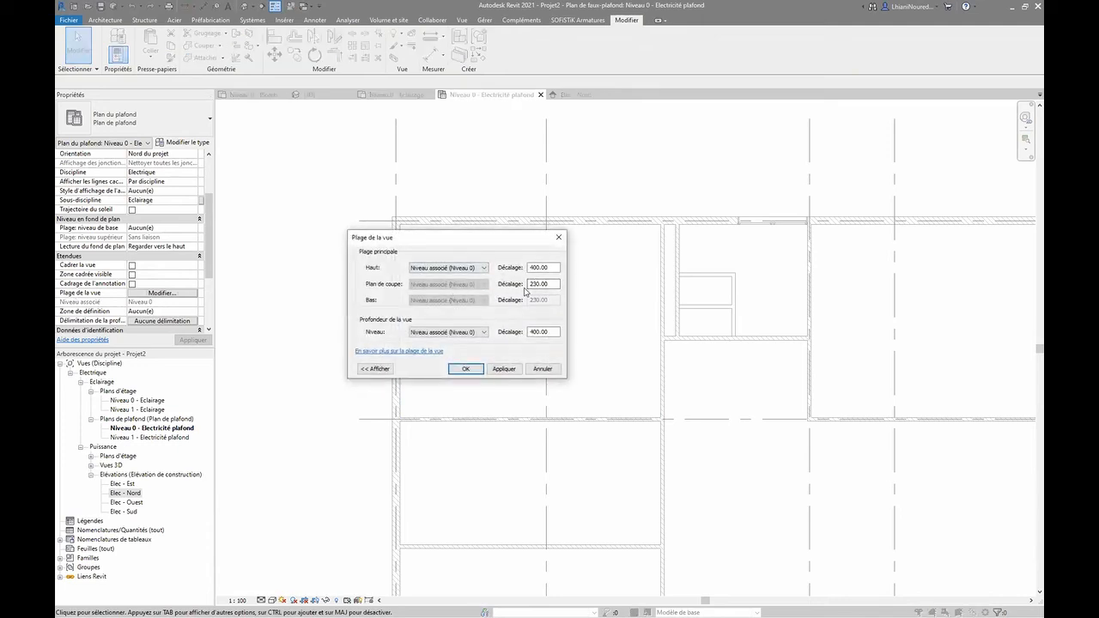
{"action": "left_click", "coordinate": [532, 331]}
{"action": "left_click", "coordinate": [532, 267]}
{"action": "type", "text": "5"}
{"action": "left_click_drag", "start_coordinate": [534, 331], "coordinate": [527, 332]}
{"action": "type", "text": "5"}
{"action": "left_click", "coordinate": [466, 369]}
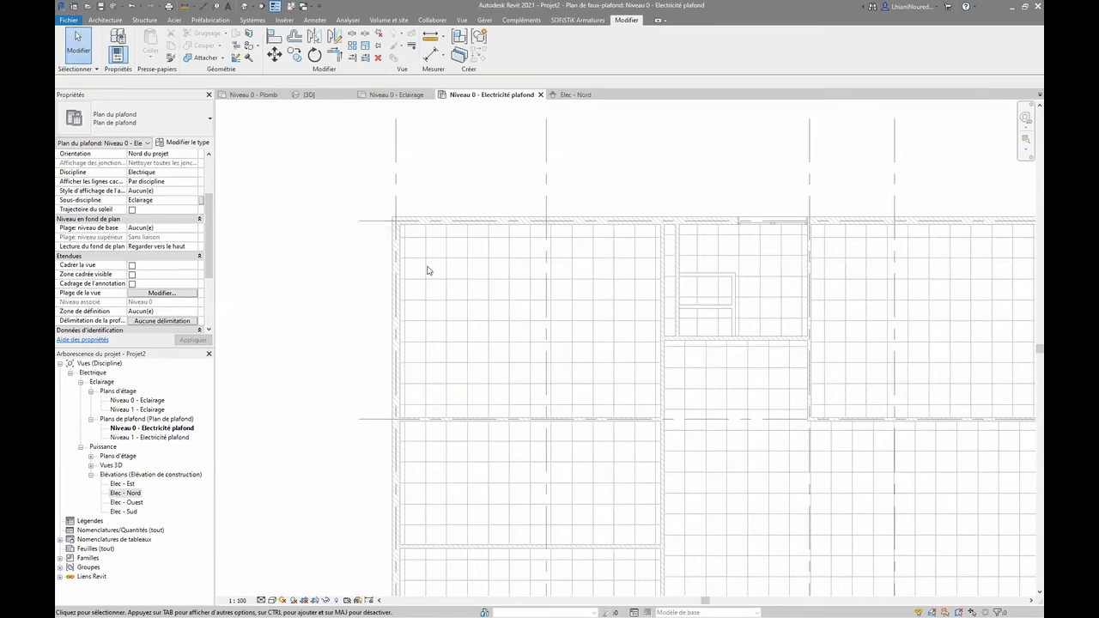
- Start placing a Luminaire en retrait simple of type 600x600 - 230, with its elevation from the level set to 400
{"action": "scroll", "coordinate": [427, 270], "scroll_direction": "up", "scroll_amount": 3}
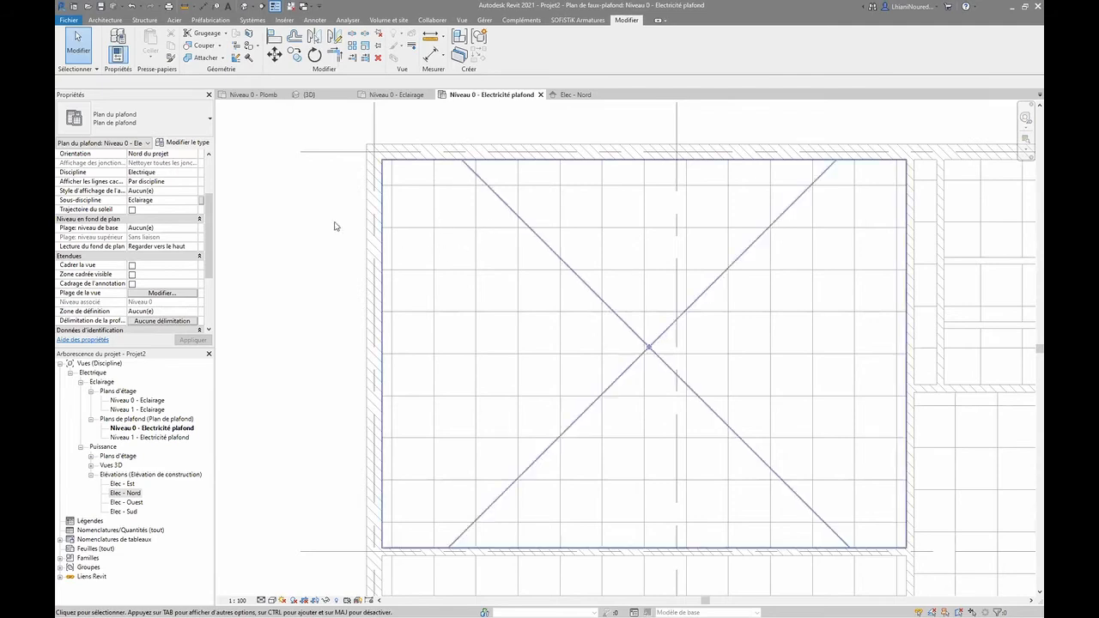
{"action": "left_click", "coordinate": [253, 19]}
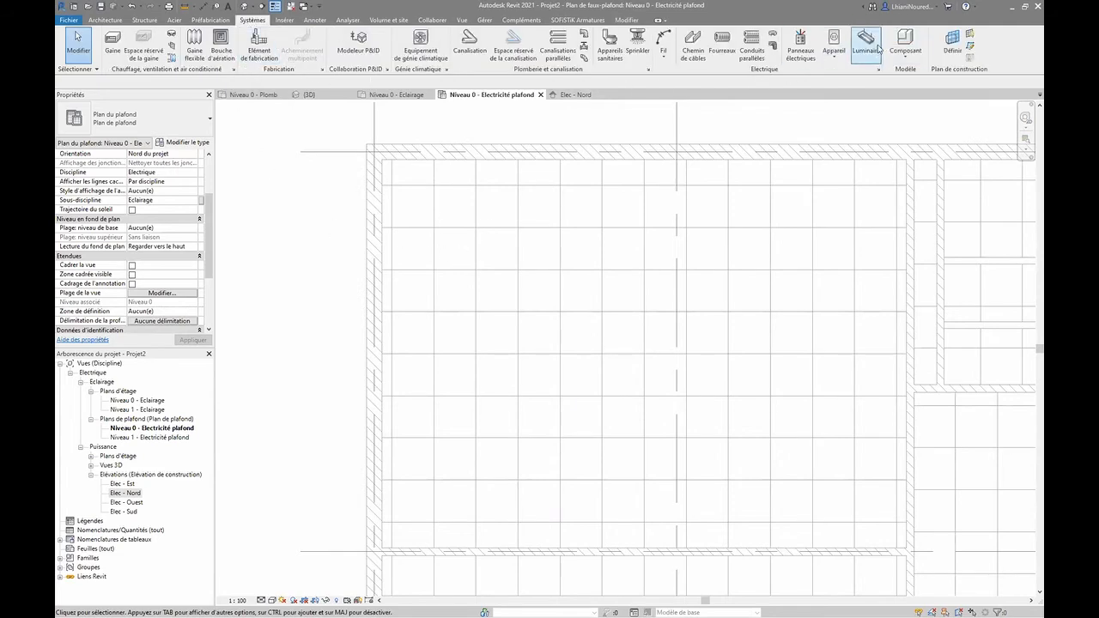
{"action": "left_click", "coordinate": [874, 49]}
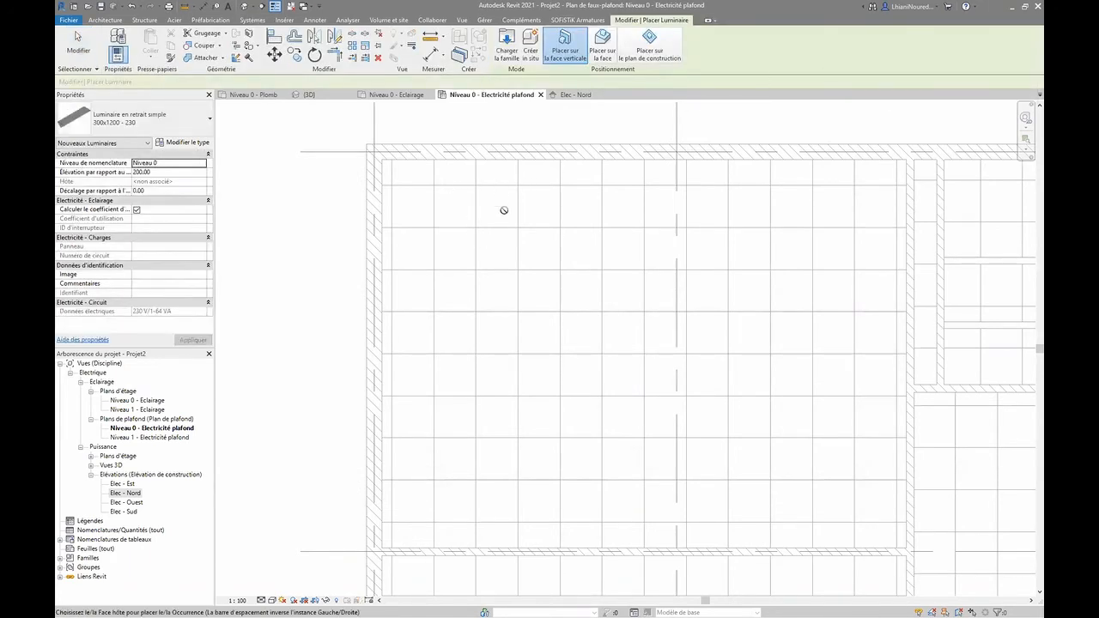
{"action": "left_click", "coordinate": [146, 119]}
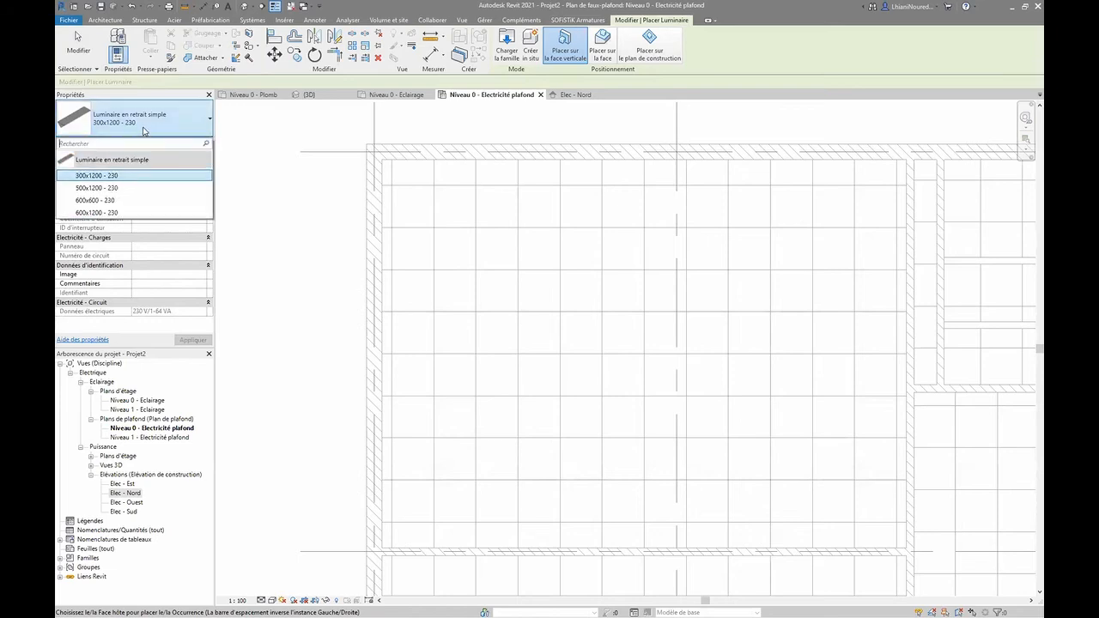
{"action": "left_click", "coordinate": [96, 200]}
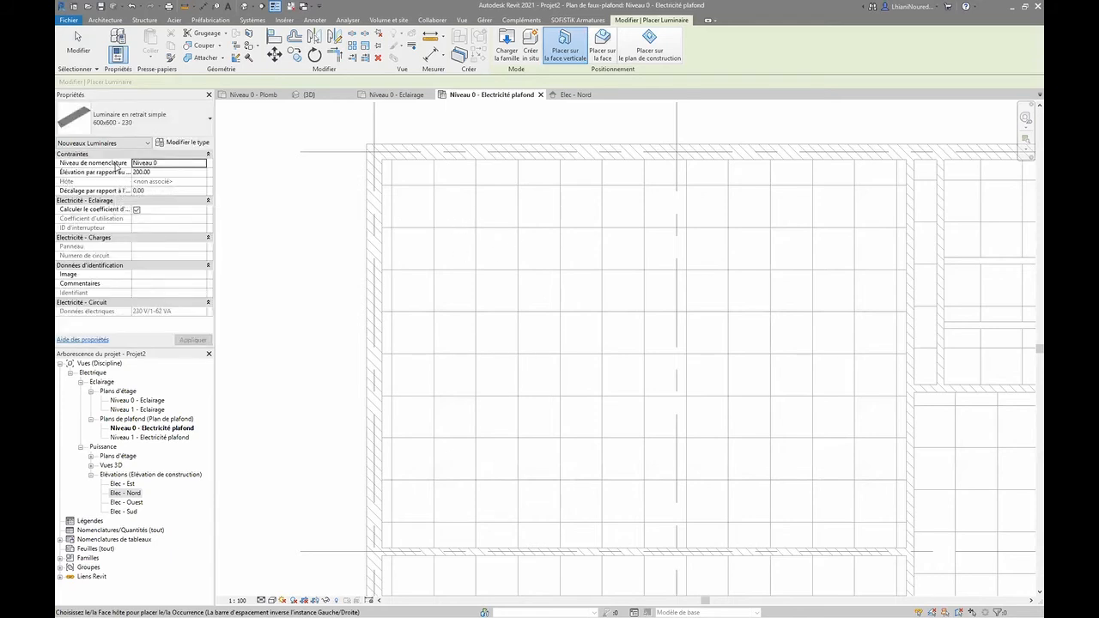
{"action": "left_click", "coordinate": [176, 172]}
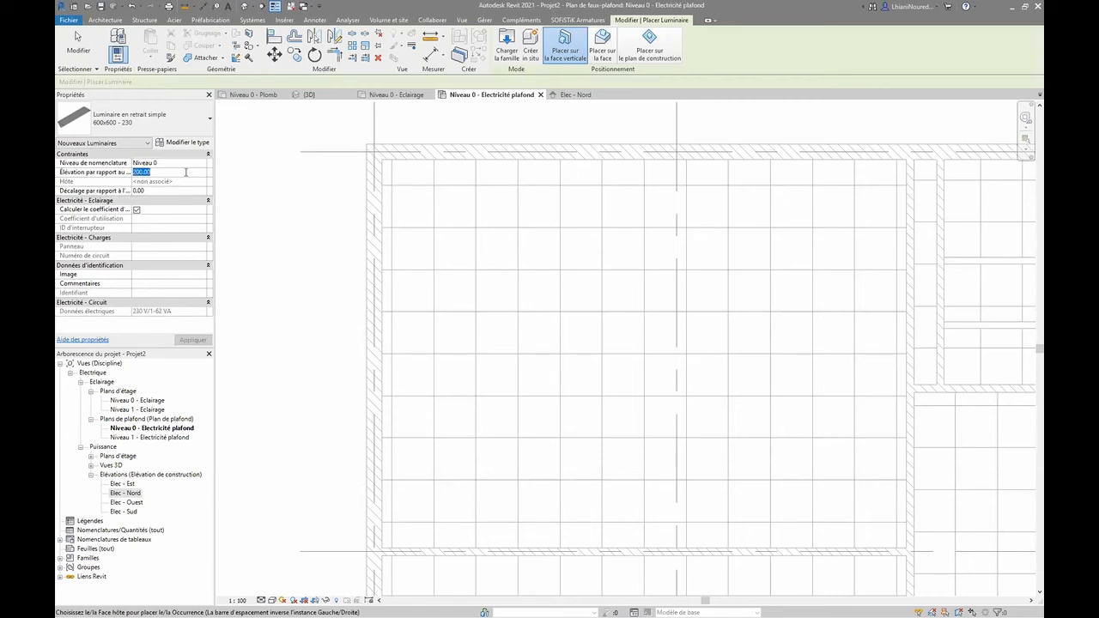
{"action": "type", "text": "4"}
{"action": "key", "text": "Return"}
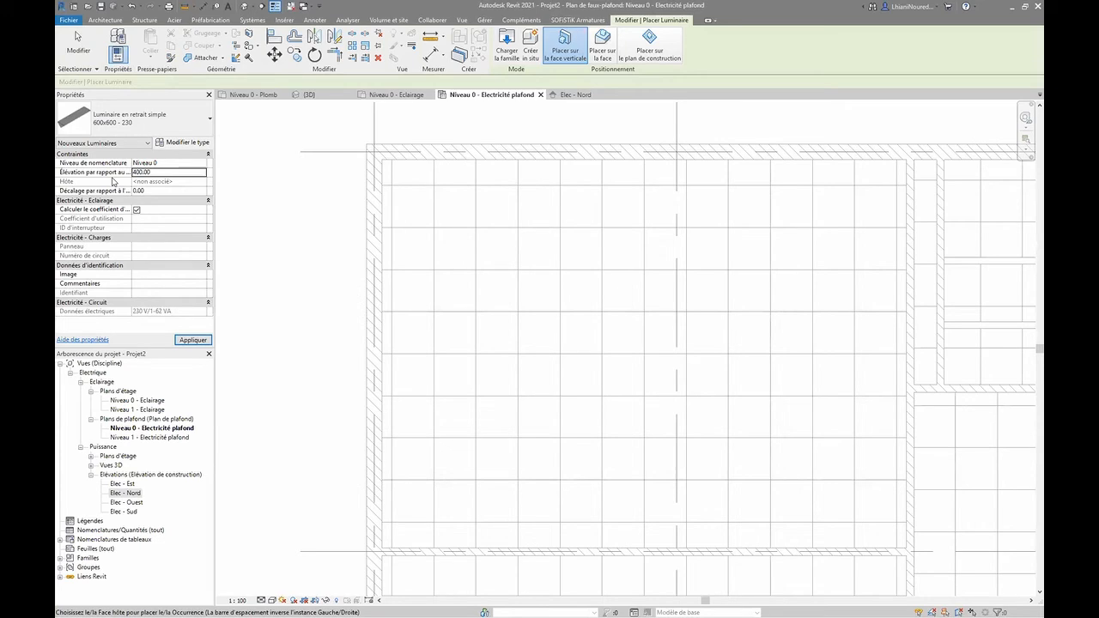
{"action": "left_click", "coordinate": [183, 342]}
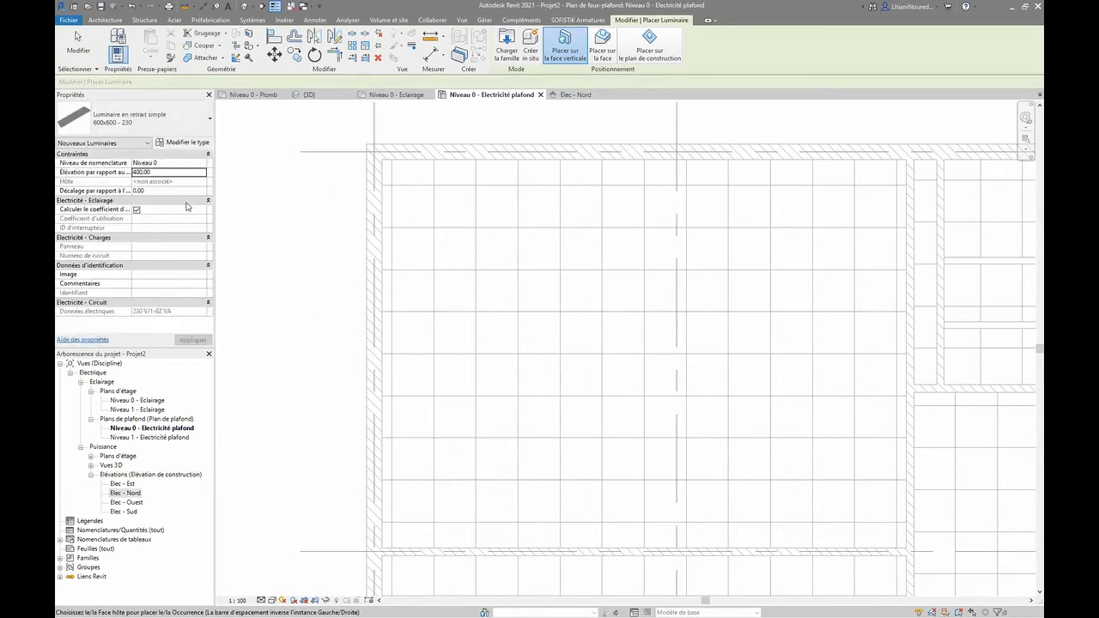
- Place four 600x600 luminaires on the ceiling face of the upper-left office, snapped to the grid in a rectangular layout
{"action": "left_click", "coordinate": [598, 53]}
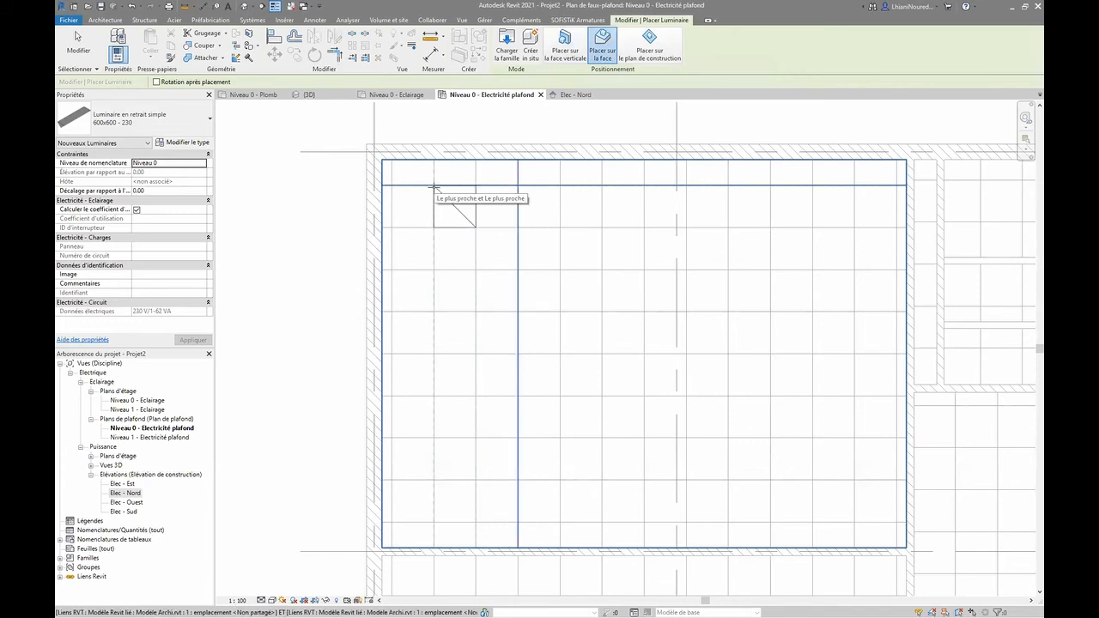
{"action": "left_click", "coordinate": [476, 227]}
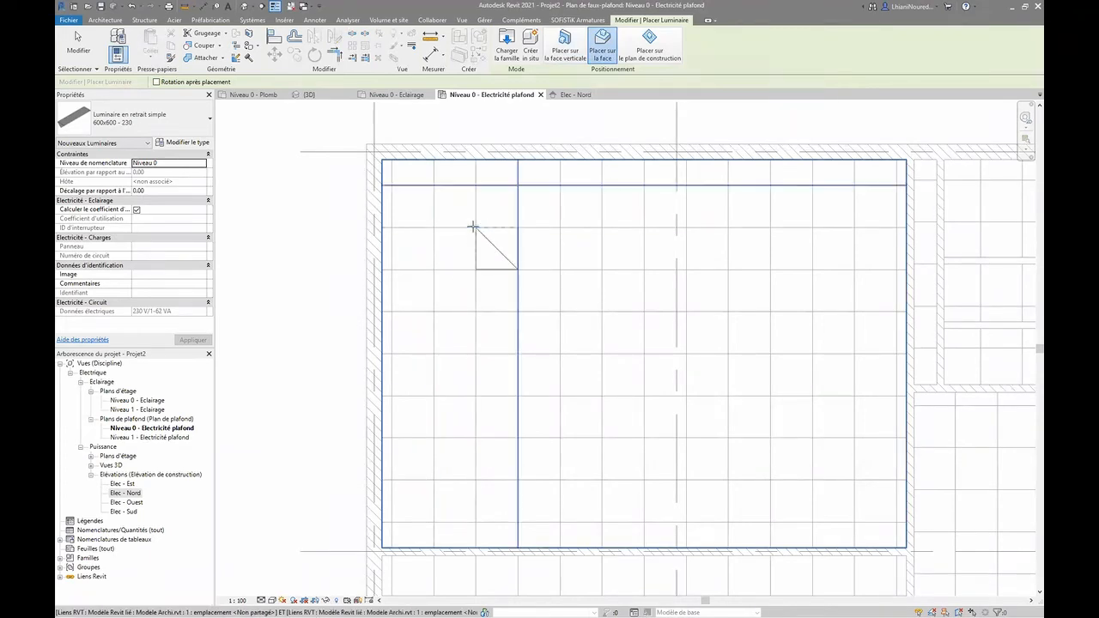
{"action": "left_click", "coordinate": [477, 436]}
{"action": "left_click", "coordinate": [770, 438]}
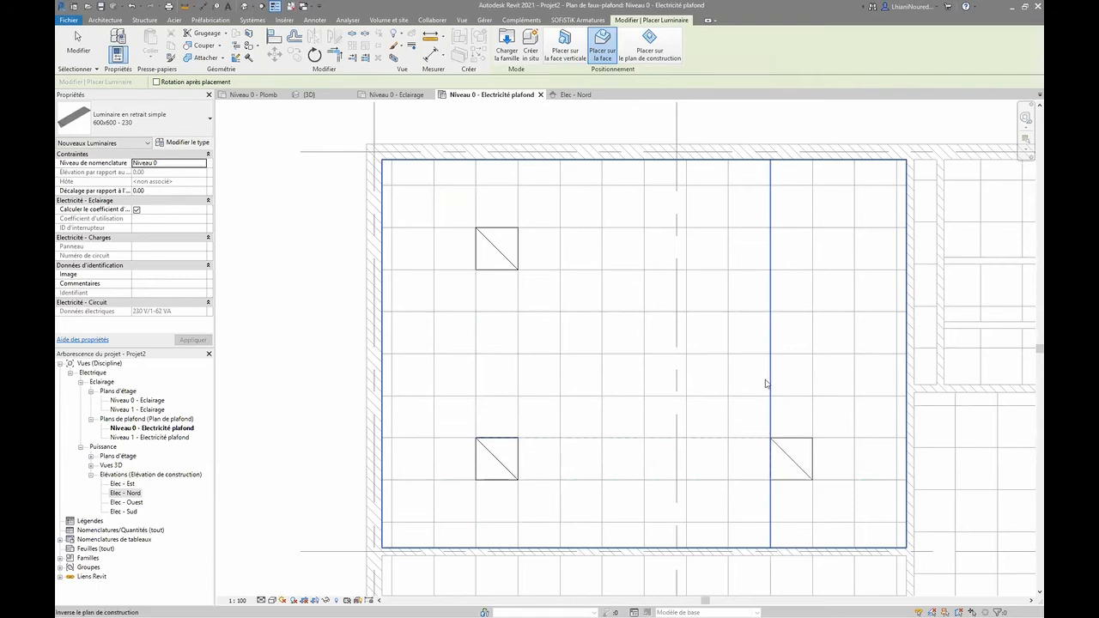
{"action": "left_click", "coordinate": [773, 228]}
{"action": "key", "text": "Escape"}
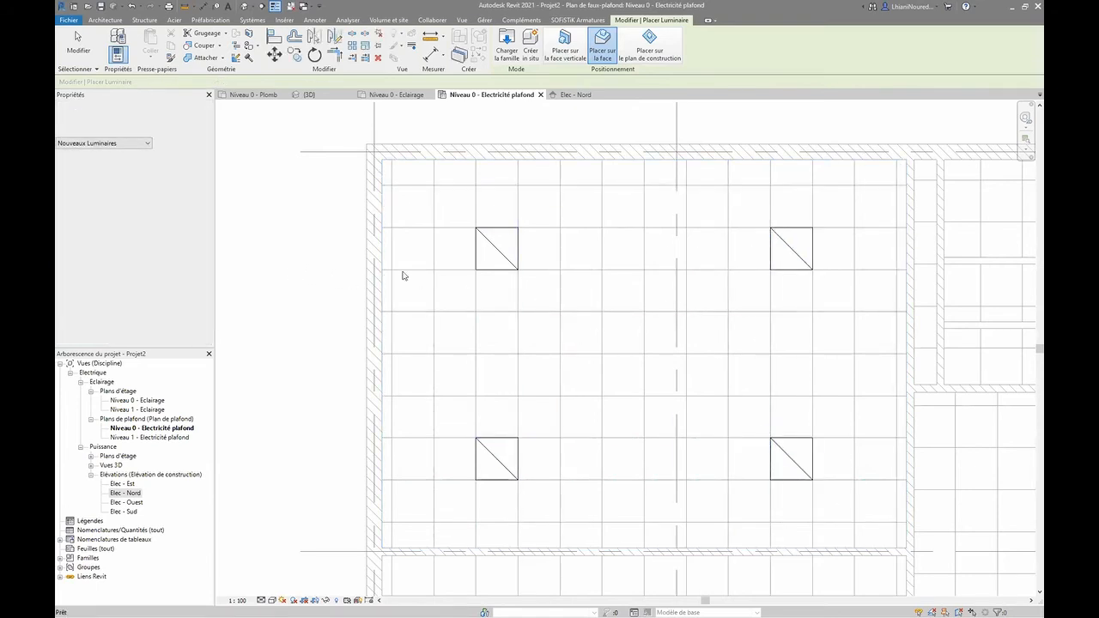
{"action": "key", "text": "Escape"}
{"action": "left_click", "coordinate": [505, 253]}
{"action": "key", "text": "Escape"}
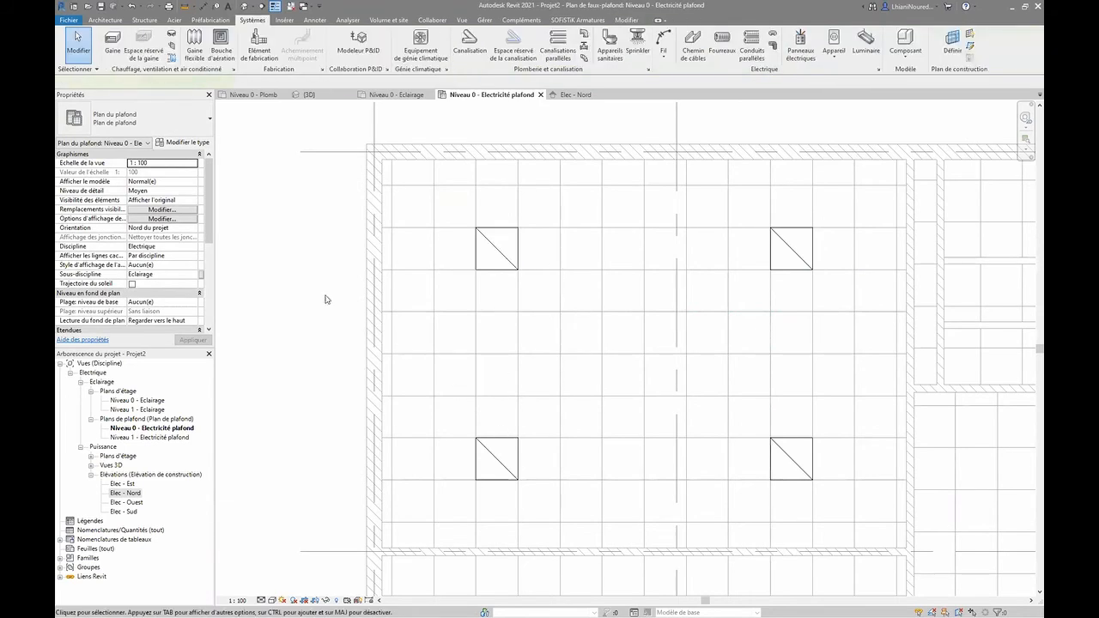
- Choose the Porte type of the Système d'allumage lighting device, then leave the placement in the ceiling plan
{"action": "left_click", "coordinate": [835, 57]}
{"action": "left_click", "coordinate": [856, 163]}
{"action": "left_click", "coordinate": [135, 122]}
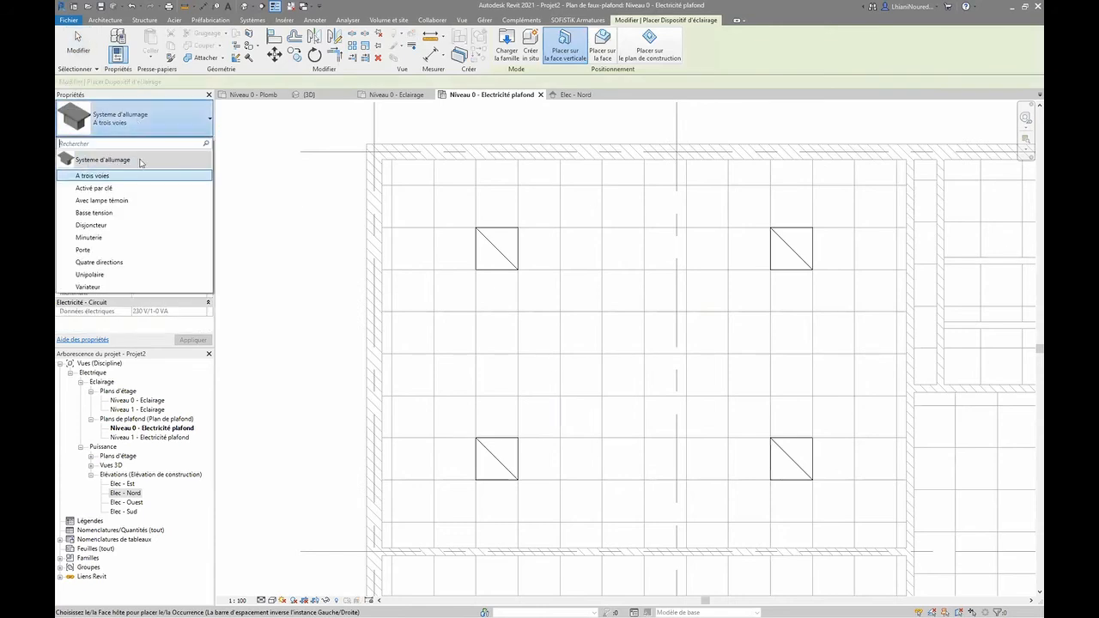
{"action": "left_click", "coordinate": [119, 250]}
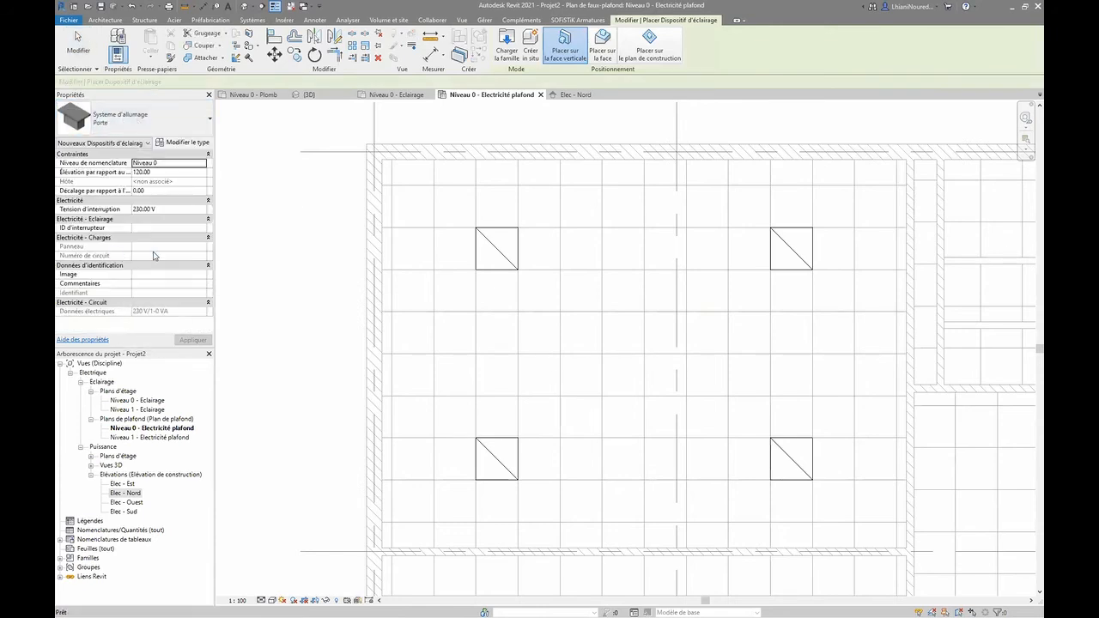
{"action": "middle_click_drag", "start_coordinate": [824, 402], "coordinate": [589, 294]}
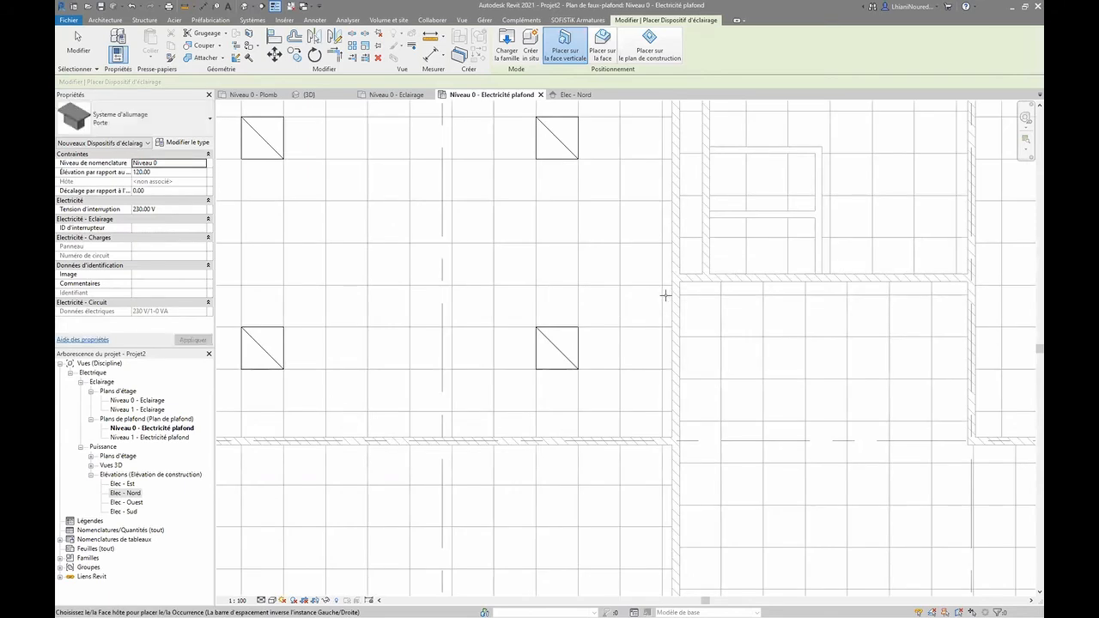
{"action": "key", "text": "Escape"}
- In the Niveau 0 - Eclairage floor plan, place the Porte switch on the wall just below the Bureau 1 door
{"action": "left_click", "coordinate": [396, 95]}
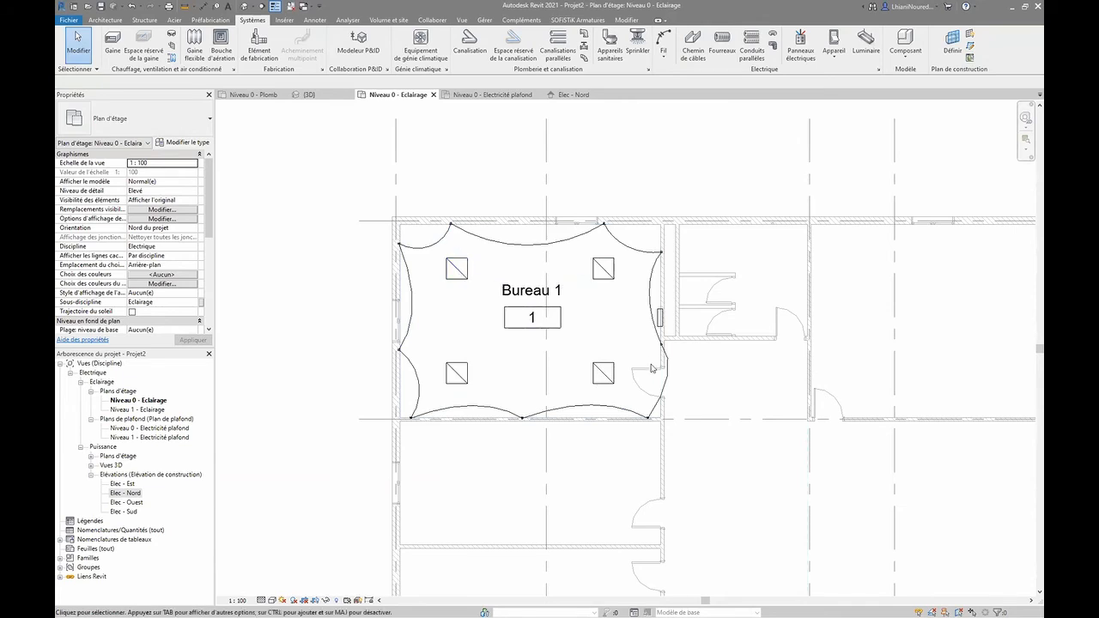
{"action": "scroll", "coordinate": [647, 390], "scroll_direction": "up", "scroll_amount": 2}
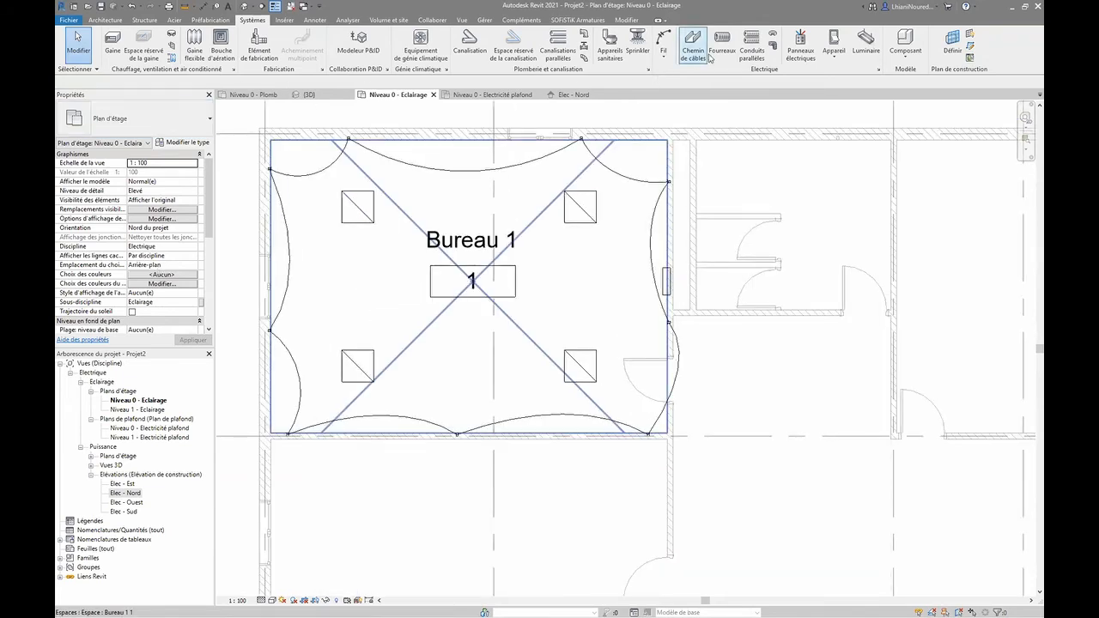
{"action": "left_click", "coordinate": [832, 39]}
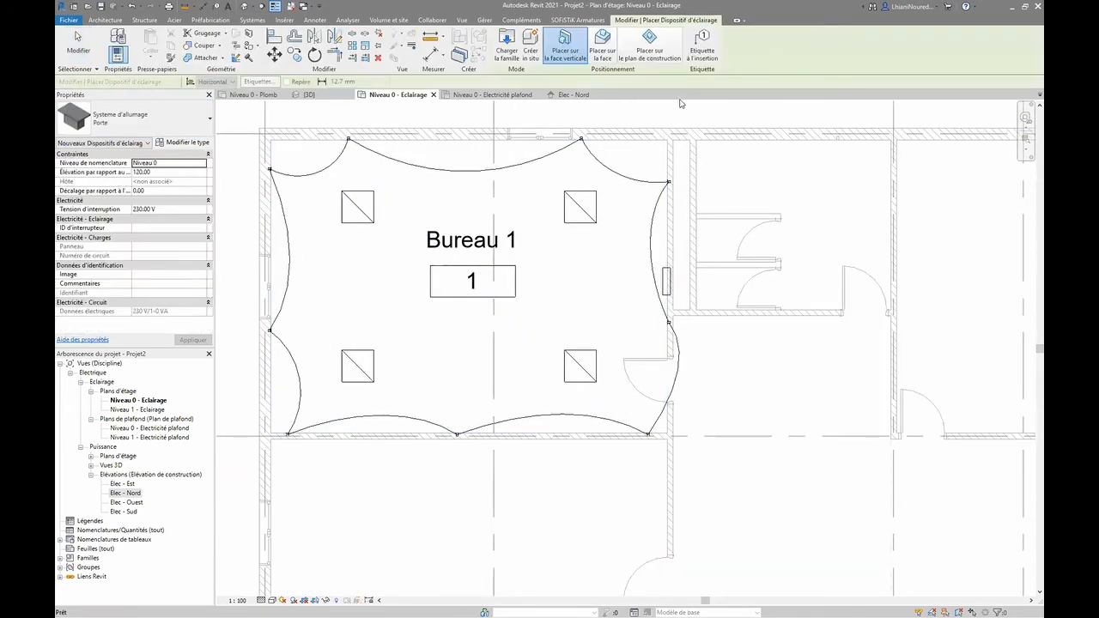
{"action": "scroll", "coordinate": [658, 414], "scroll_direction": "up", "scroll_amount": 2}
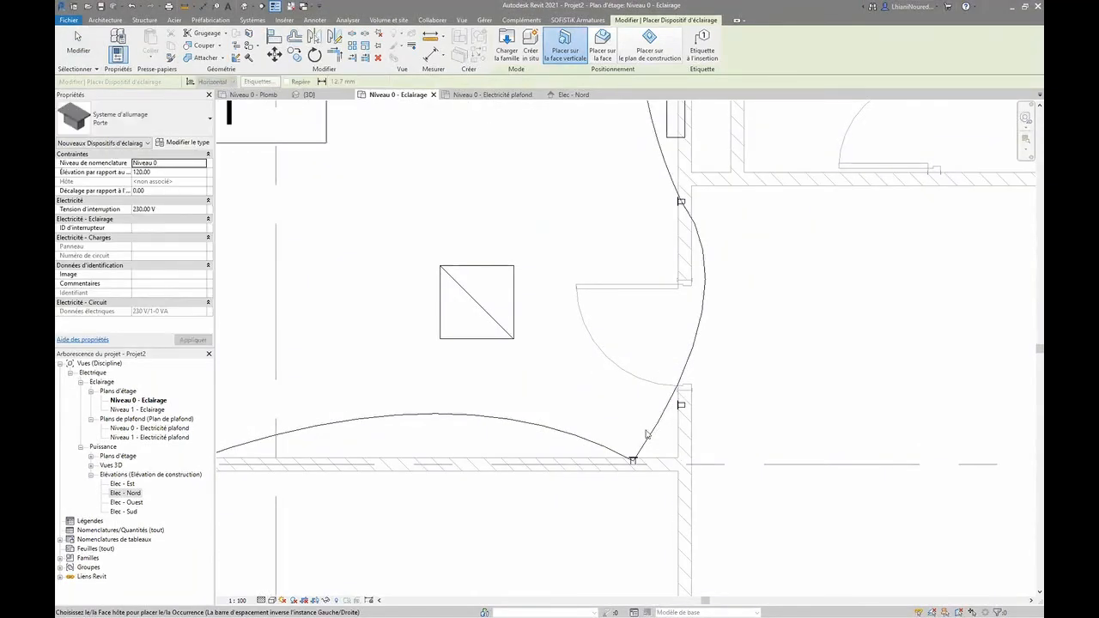
{"action": "left_click", "coordinate": [78, 36]}
- Create a power circuit from the lower-left luminaire of Bureau 1 in the Eclairage floor plan and open the list of available panels
{"action": "scroll", "coordinate": [584, 385], "scroll_direction": "down", "scroll_amount": 2}
{"action": "scroll", "coordinate": [557, 384], "scroll_direction": "down", "scroll_amount": 1}
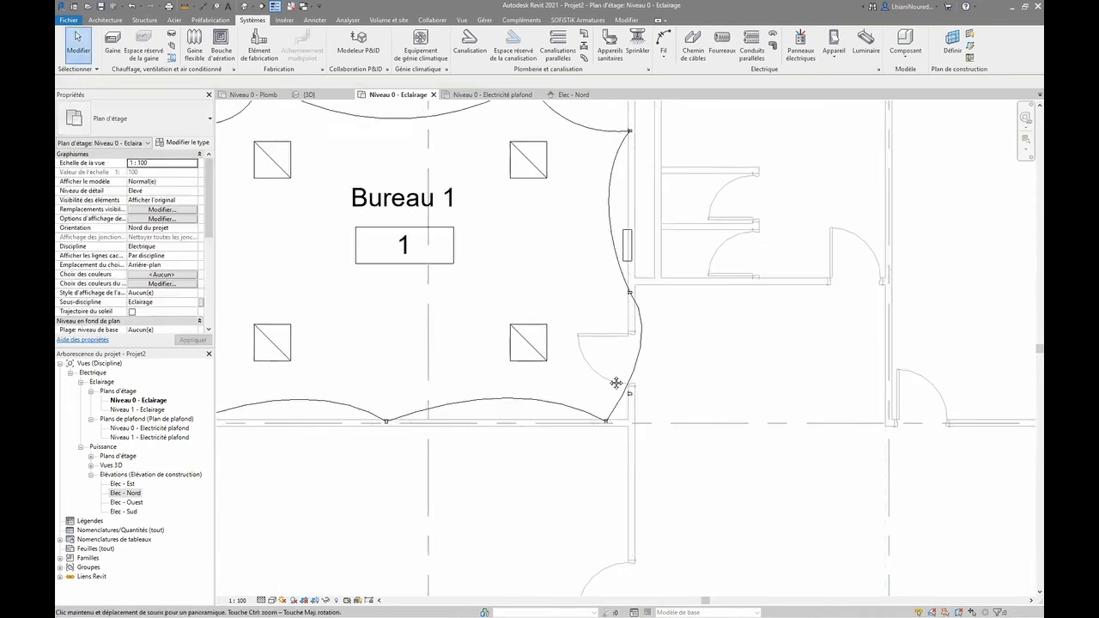
{"action": "middle_click_drag", "start_coordinate": [616, 383], "coordinate": [835, 405]}
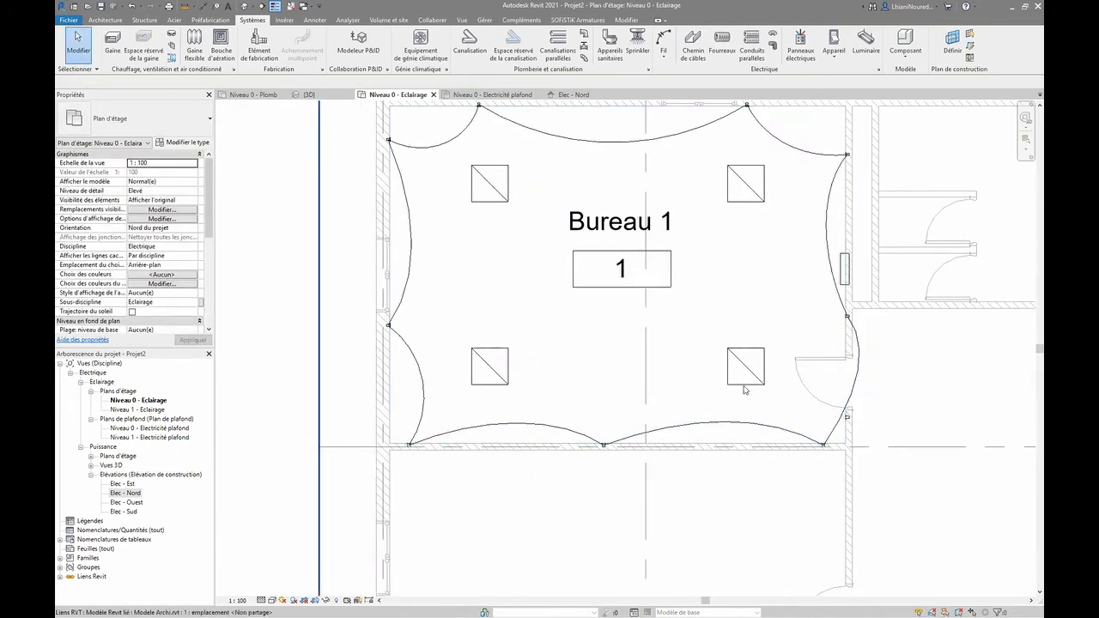
{"action": "left_click", "coordinate": [506, 357]}
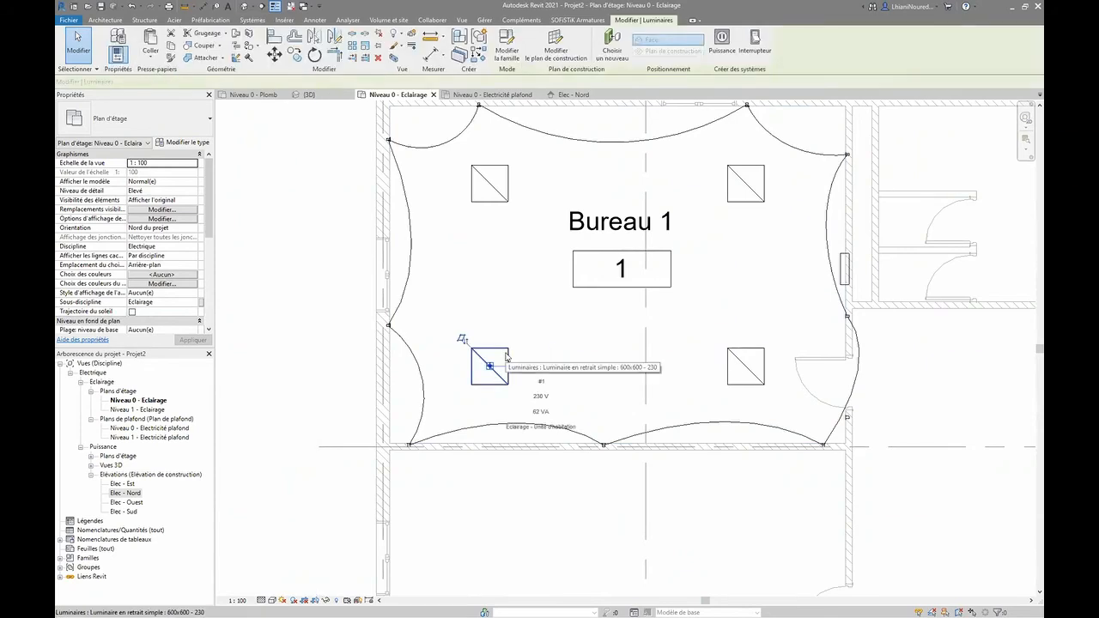
{"action": "left_click", "coordinate": [722, 43]}
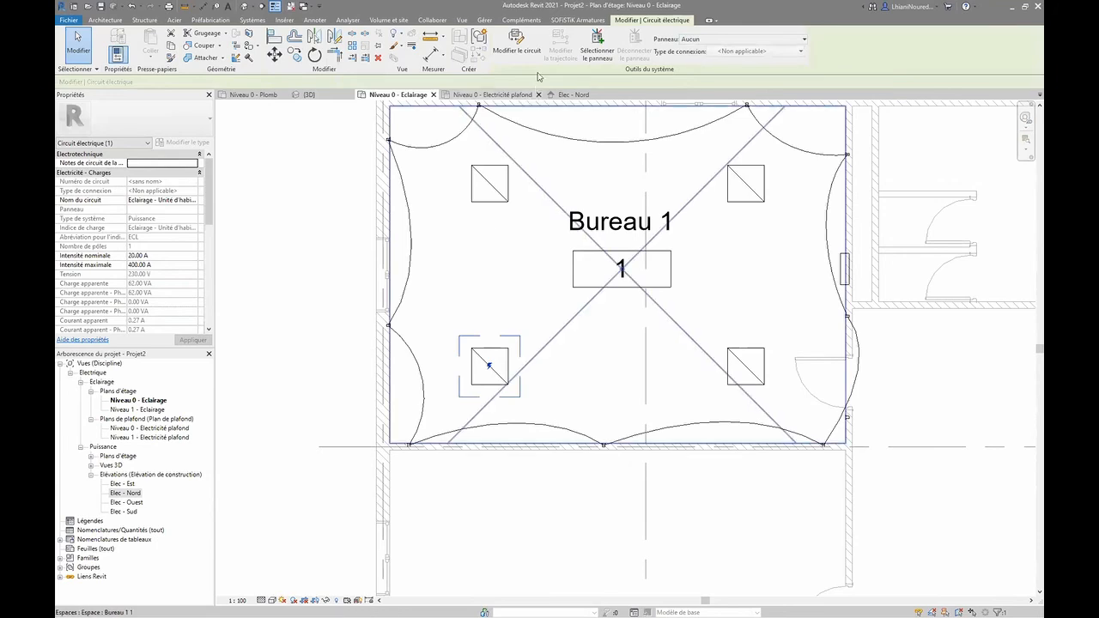
{"action": "left_click", "coordinate": [701, 41]}
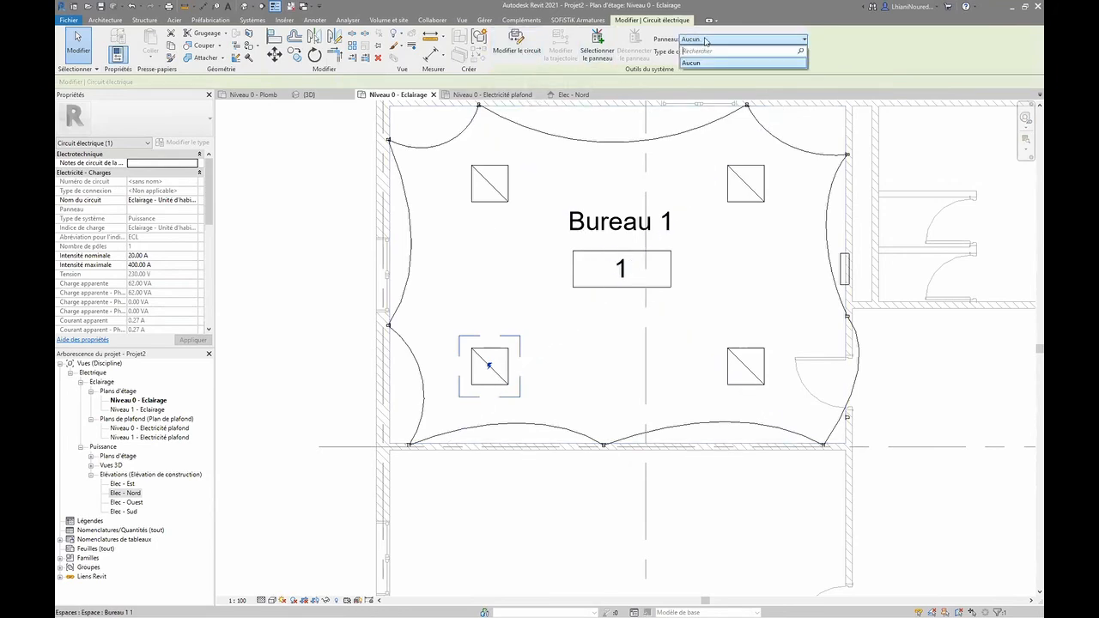
- Edit the circuit to add the other three Bureau 1 luminaires, then finish the circuit edit
{"action": "left_click", "coordinate": [536, 54]}
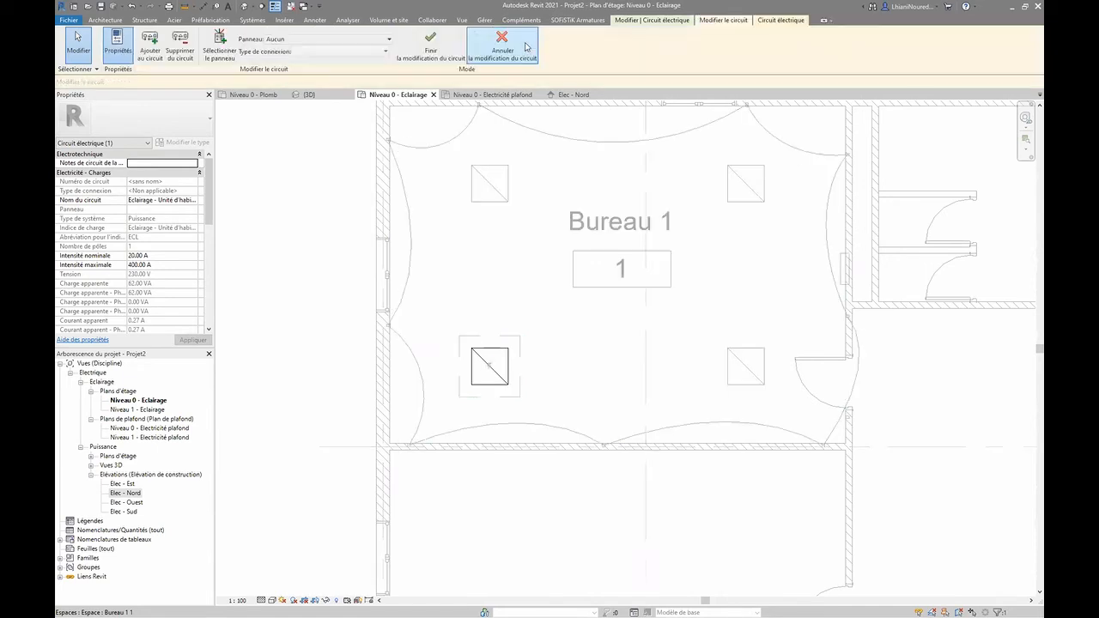
{"action": "left_click", "coordinate": [149, 45]}
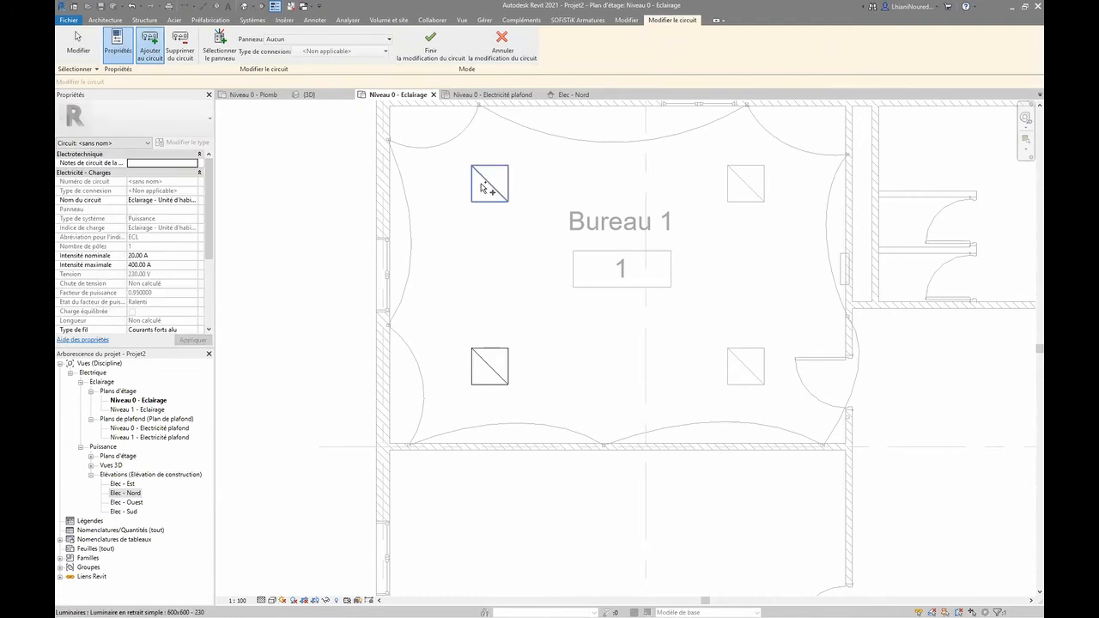
{"action": "left_click", "coordinate": [734, 192]}
{"action": "left_click", "coordinate": [754, 365]}
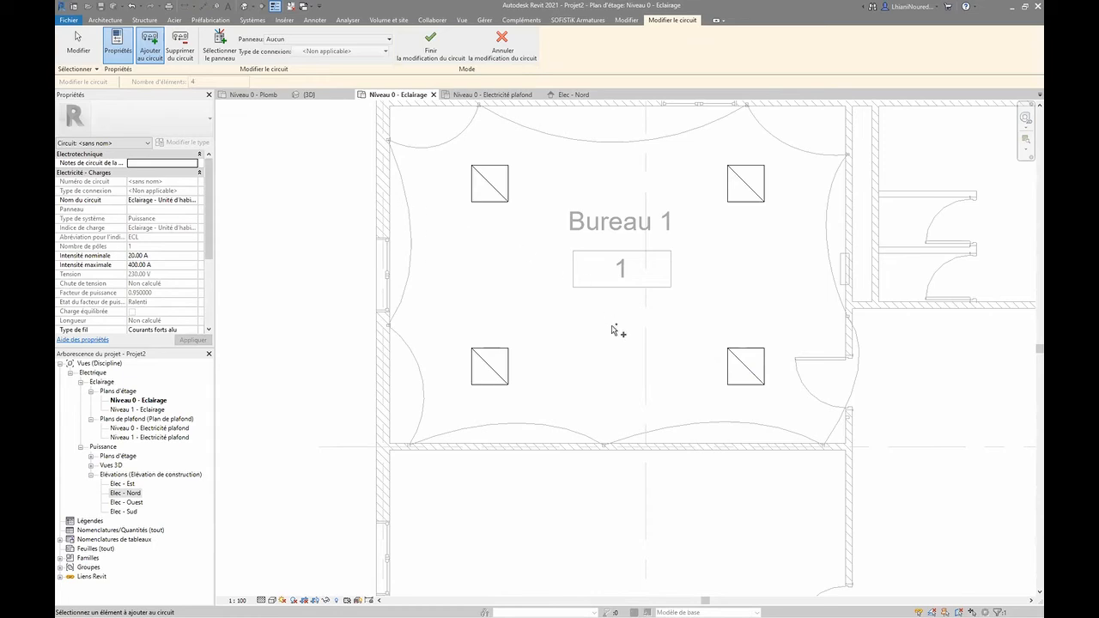
{"action": "left_click", "coordinate": [435, 50]}
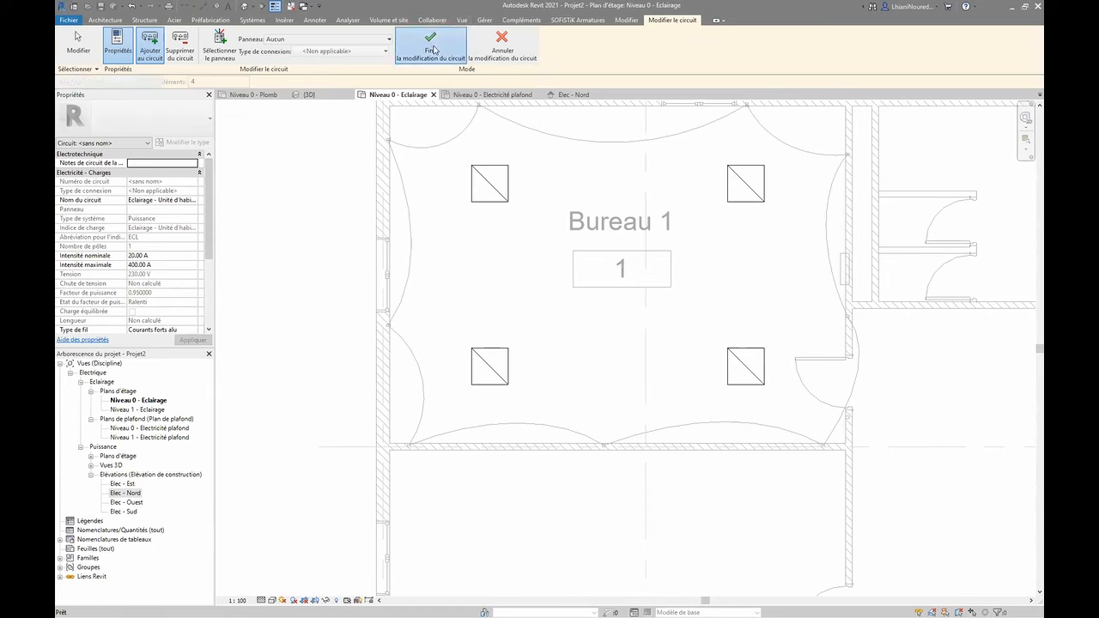
- Edit the luminaire circuit again to add the switch below the Bureau 1 door, then finish the edit
{"action": "key", "text": "Tab"}
{"action": "left_click", "coordinate": [510, 354]}
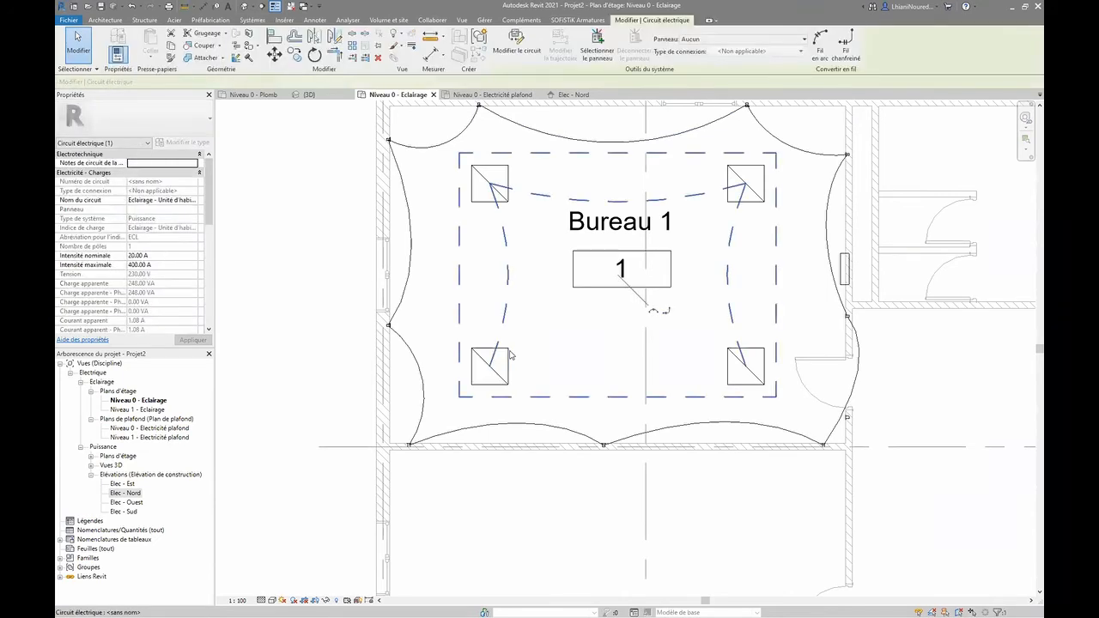
{"action": "left_click", "coordinate": [513, 40]}
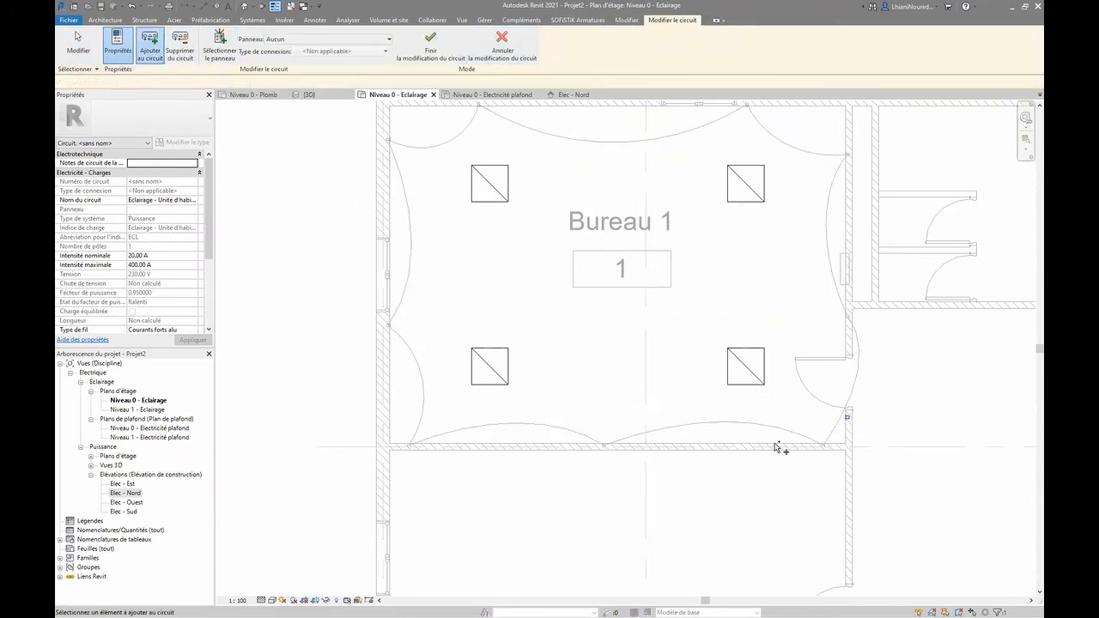
{"action": "left_click", "coordinate": [429, 47]}
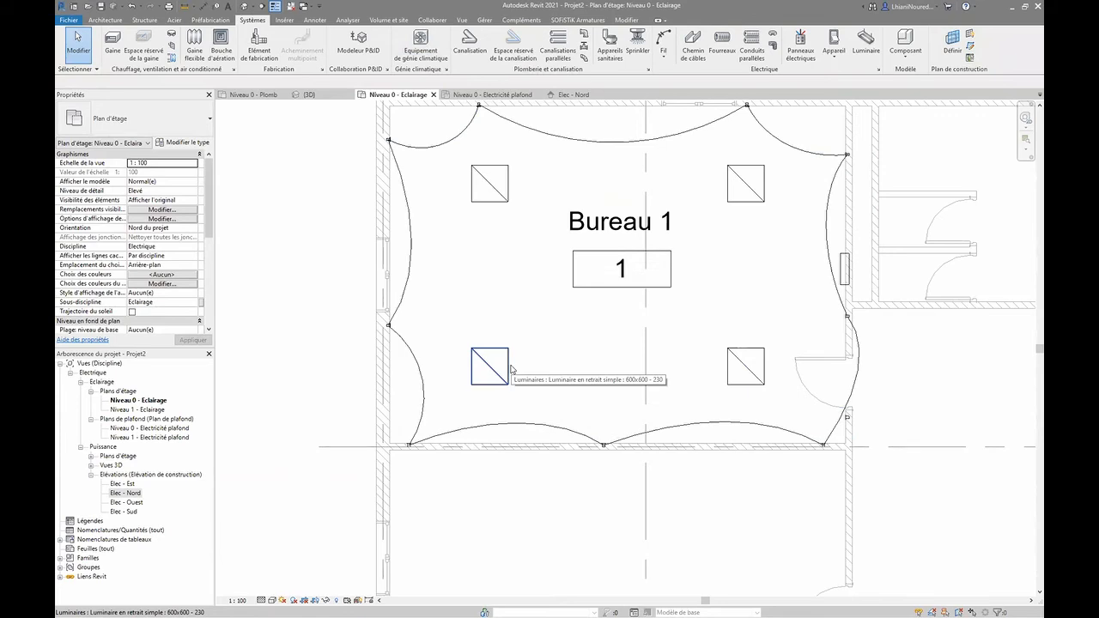
- Convert the Bureau 1 lighting circuit linking the luminaires and the switch into arc-shaped wires
{"action": "key", "text": "Tab"}
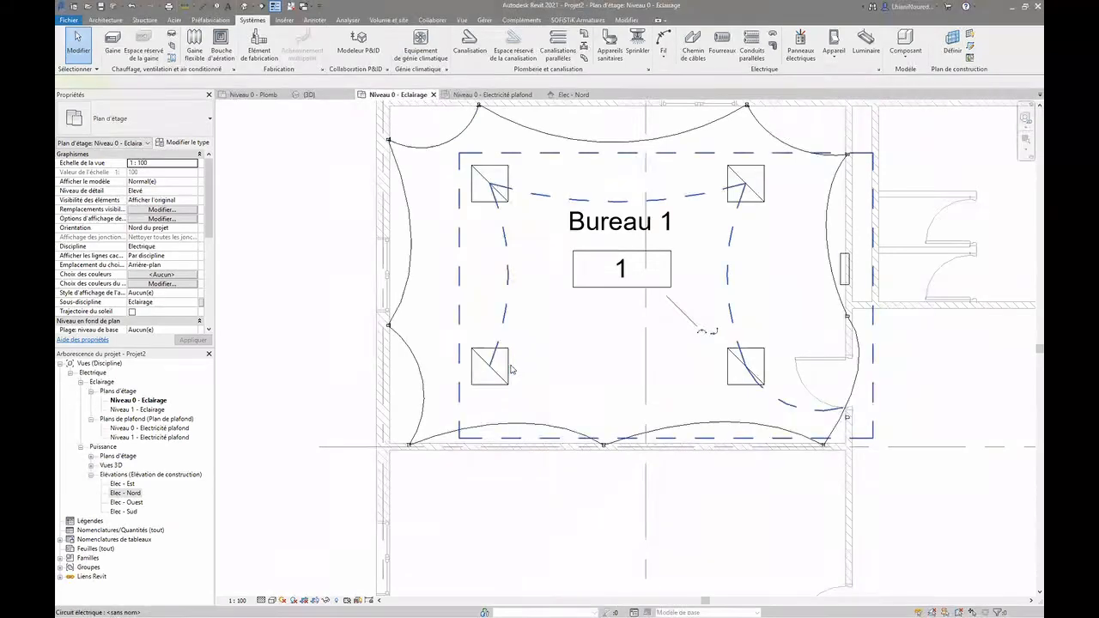
{"action": "left_click", "coordinate": [510, 370]}
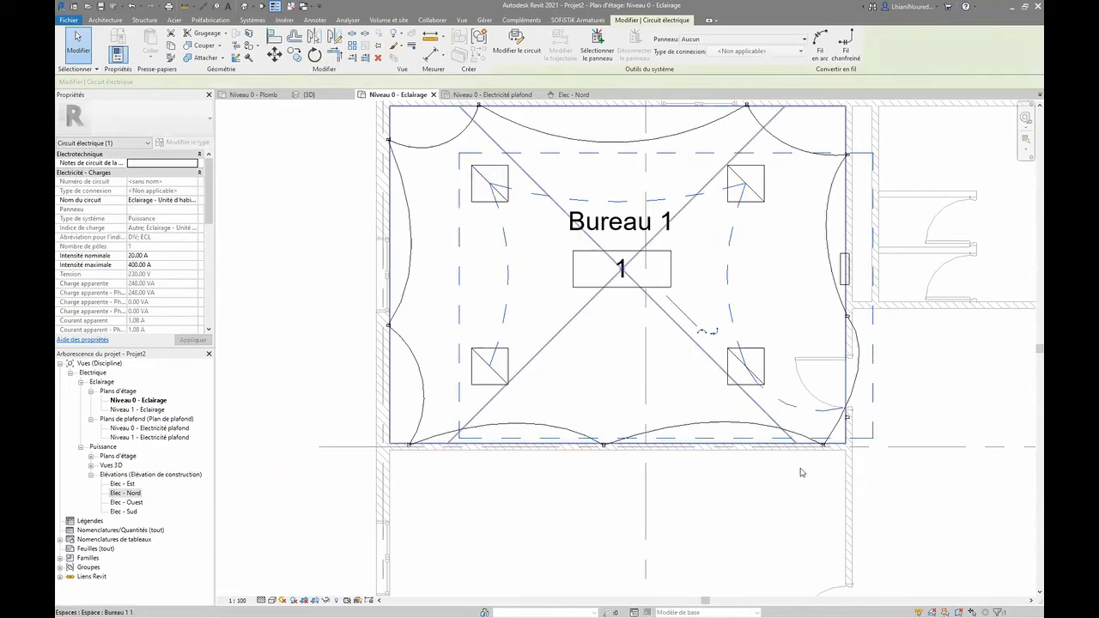
{"action": "left_click", "coordinate": [698, 333]}
{"action": "left_click", "coordinate": [267, 237]}
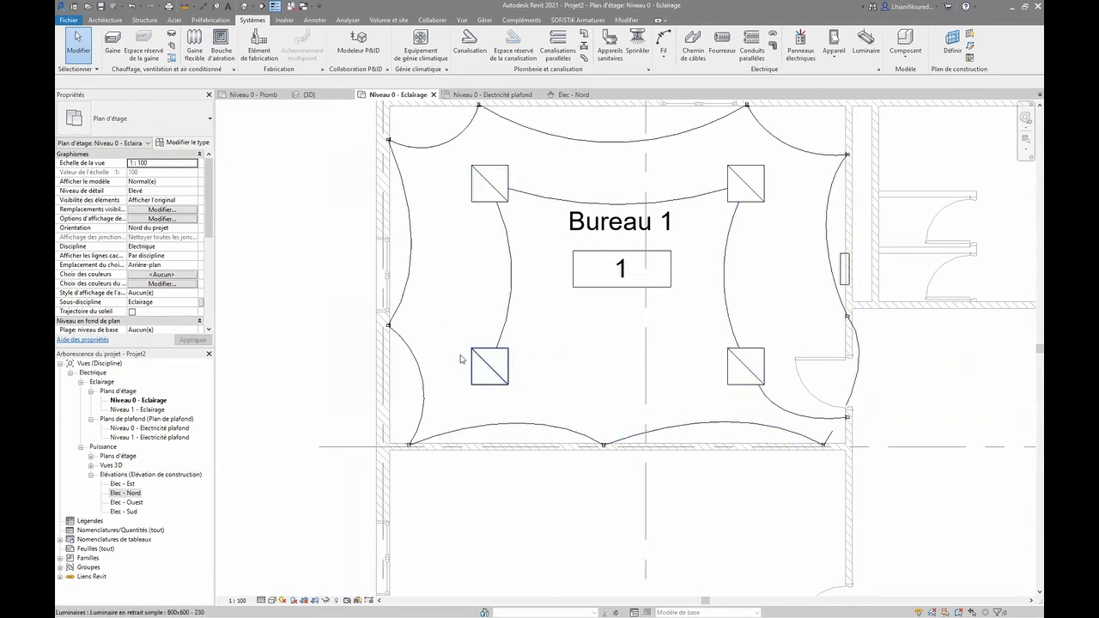
- Examine the luminaires in the Niveau 0 - Electricité plafond ceiling plan and the wired Bureau 1 within the whole Niveau 0 - Eclairage floor plan
{"action": "left_click", "coordinate": [506, 96]}
{"action": "middle_click_drag", "start_coordinate": [412, 215], "coordinate": [586, 334]}
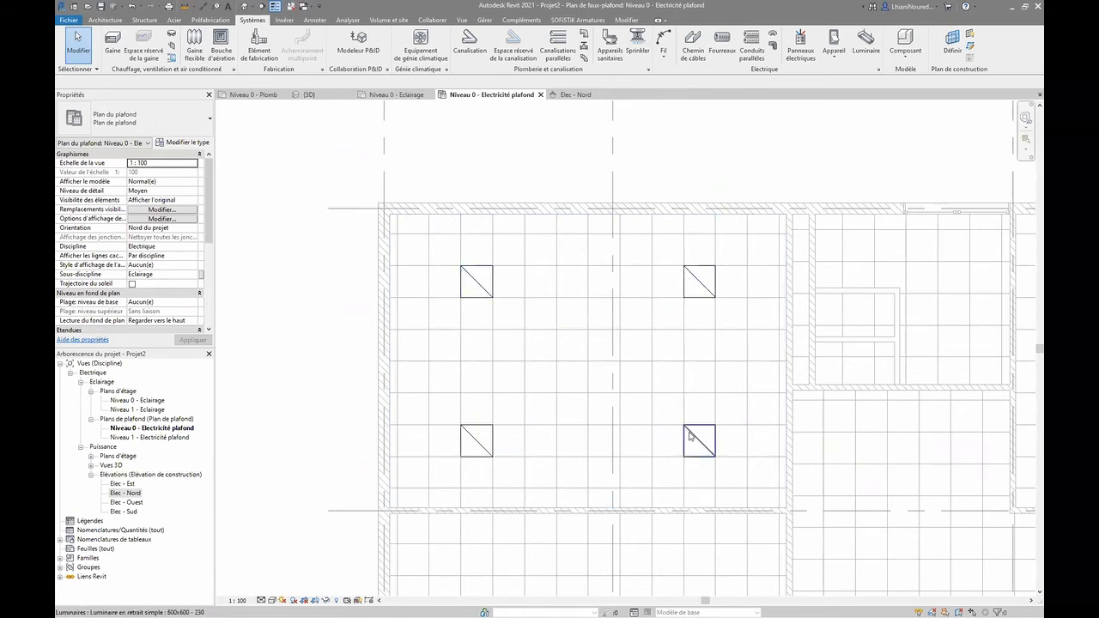
{"action": "scroll", "coordinate": [438, 254], "scroll_direction": "down", "scroll_amount": 1}
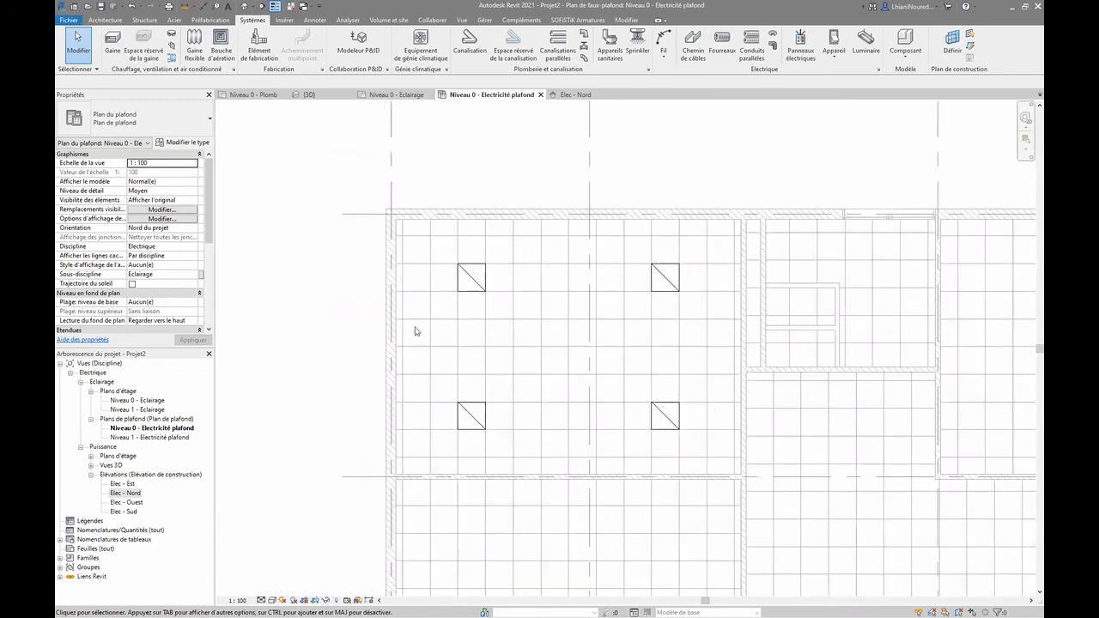
{"action": "scroll", "coordinate": [351, 283], "scroll_direction": "up", "scroll_amount": 1}
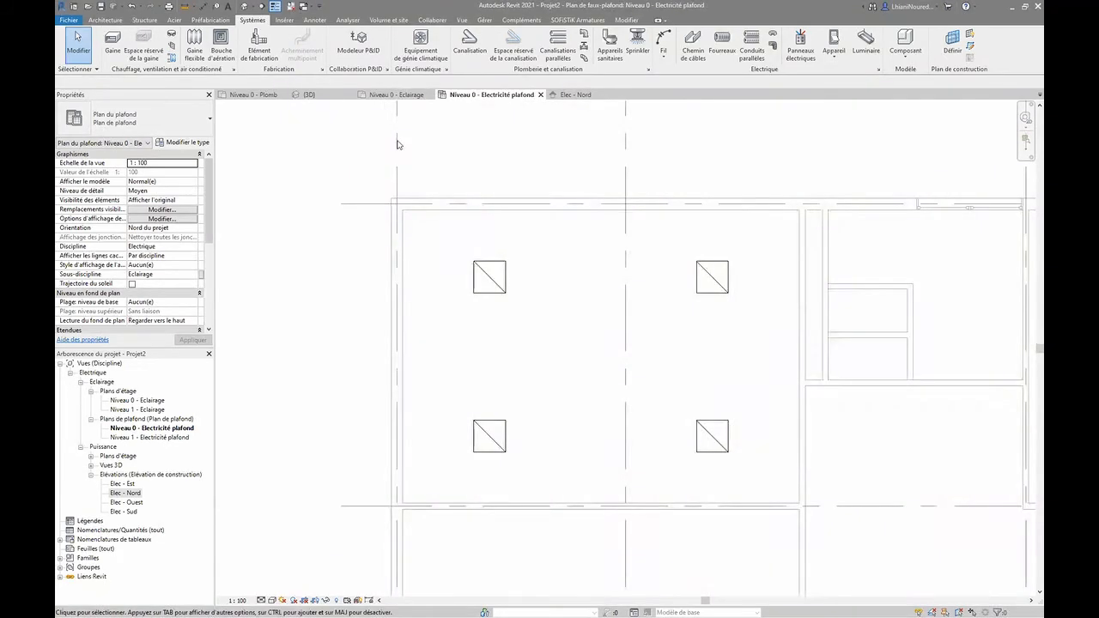
{"action": "left_click", "coordinate": [403, 95]}
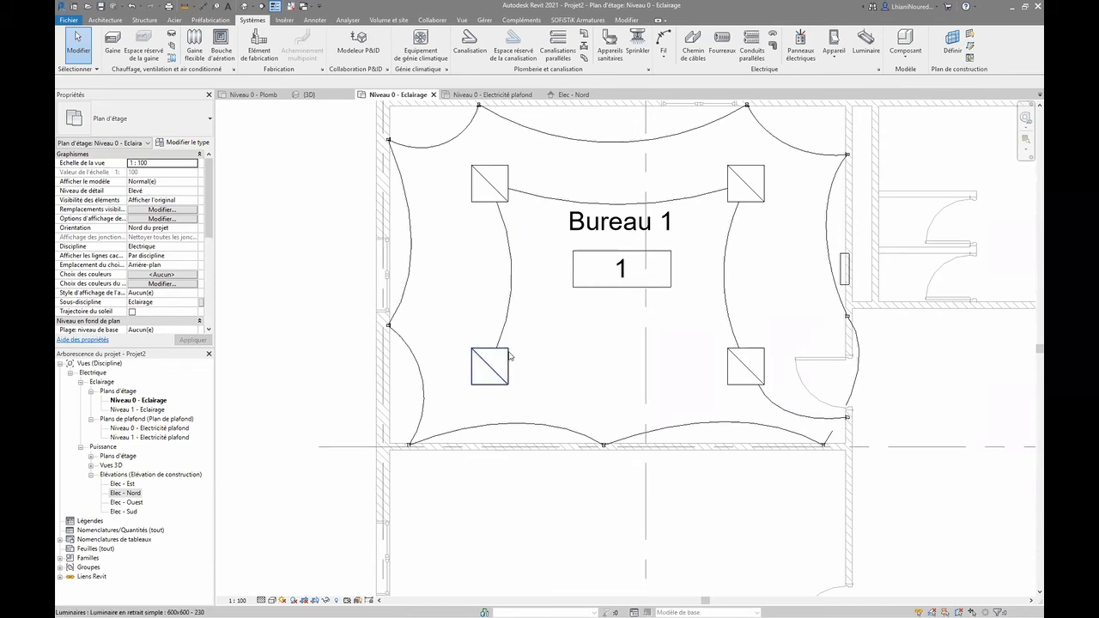
{"action": "scroll", "coordinate": [507, 296], "scroll_direction": "down", "scroll_amount": 2}
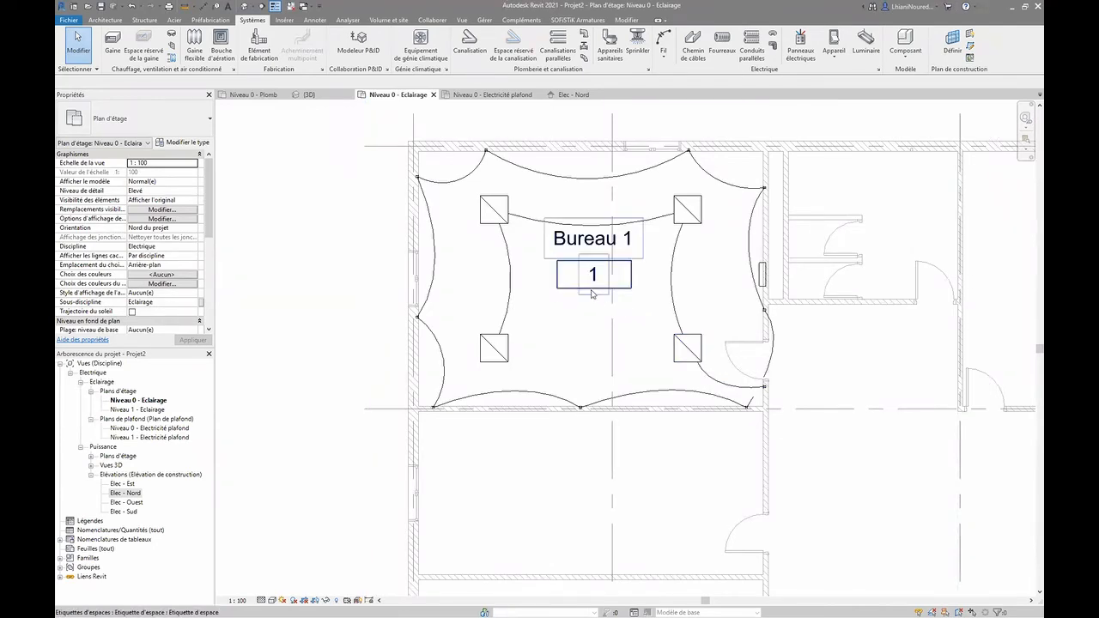
{"action": "scroll", "coordinate": [562, 309], "scroll_direction": "down", "scroll_amount": 2}
{"action": "middle_click_drag", "start_coordinate": [596, 339], "coordinate": [512, 273]}
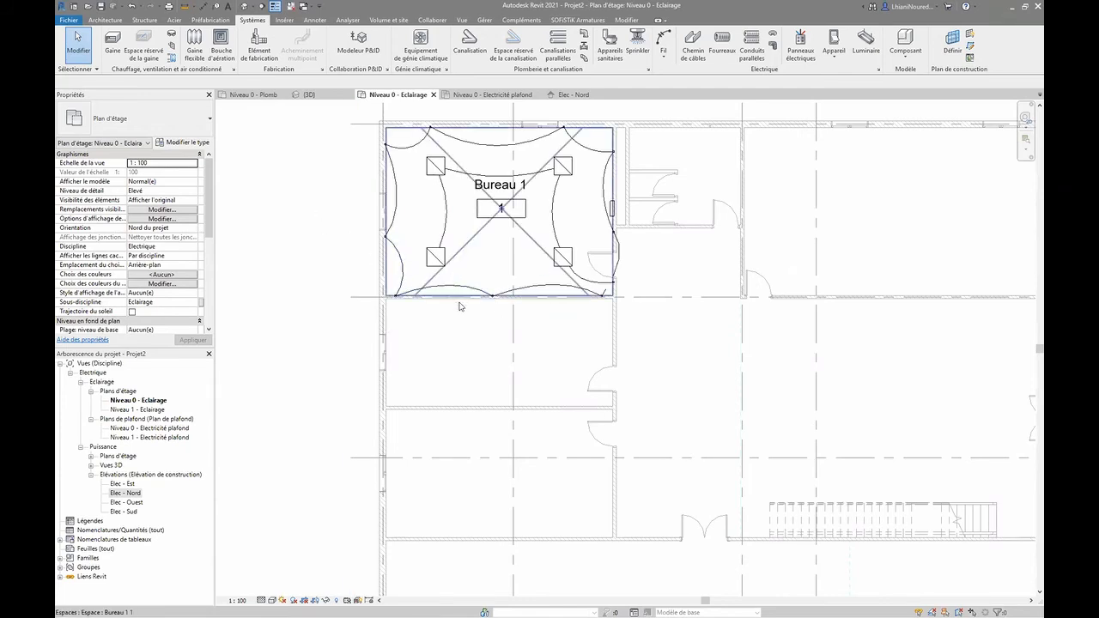
{"action": "scroll", "coordinate": [352, 206], "scroll_direction": "down", "scroll_amount": 2}
{"action": "middle_click_drag", "start_coordinate": [648, 416], "coordinate": [697, 383]}
{"action": "scroll", "coordinate": [536, 320], "scroll_direction": "down", "scroll_amount": 1}
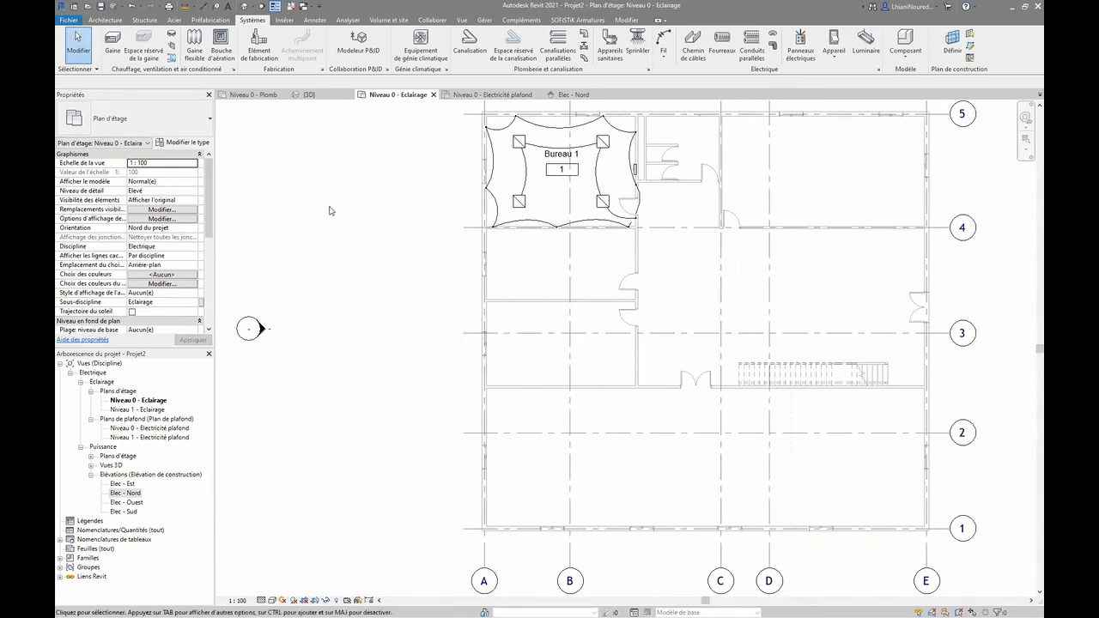
- Switch to the Niveau 0 - Plomb floor plan of Projet1 and duplicate that view without detailing
{"action": "left_click", "coordinate": [243, 95]}
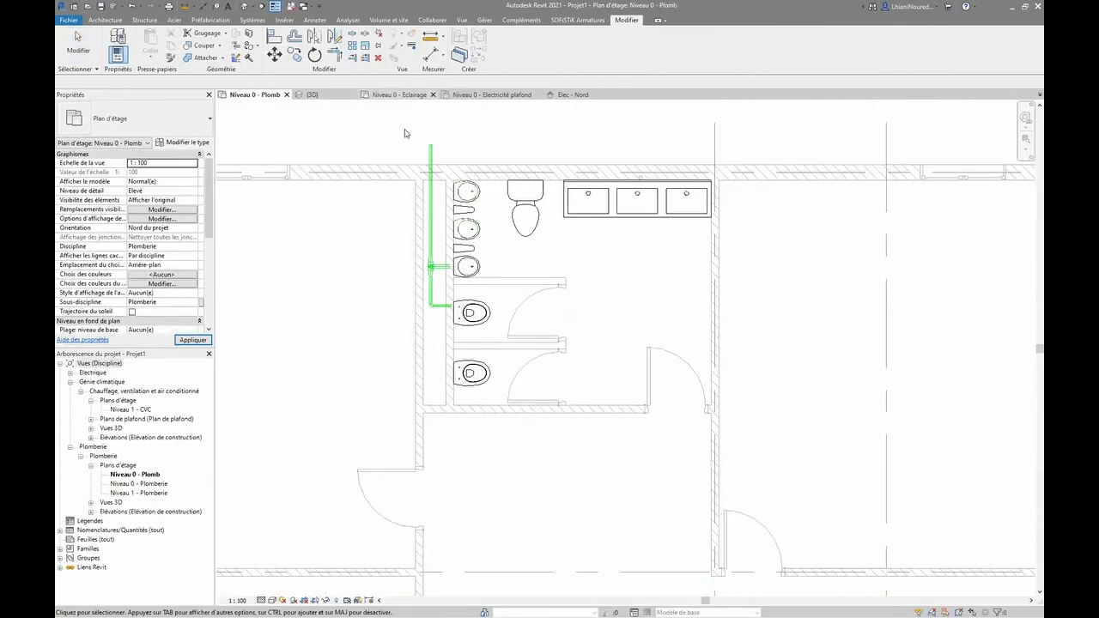
{"action": "scroll", "coordinate": [405, 204], "scroll_direction": "down", "scroll_amount": 5}
{"action": "middle_click_drag", "start_coordinate": [447, 467], "coordinate": [478, 316]}
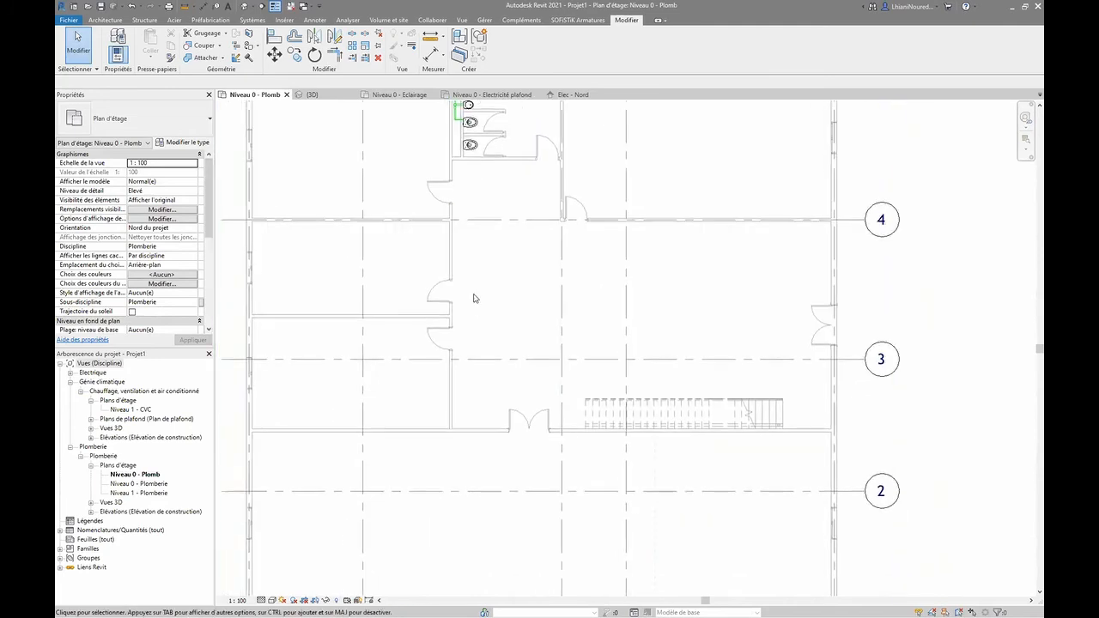
{"action": "scroll", "coordinate": [478, 316], "scroll_direction": "down", "scroll_amount": 2}
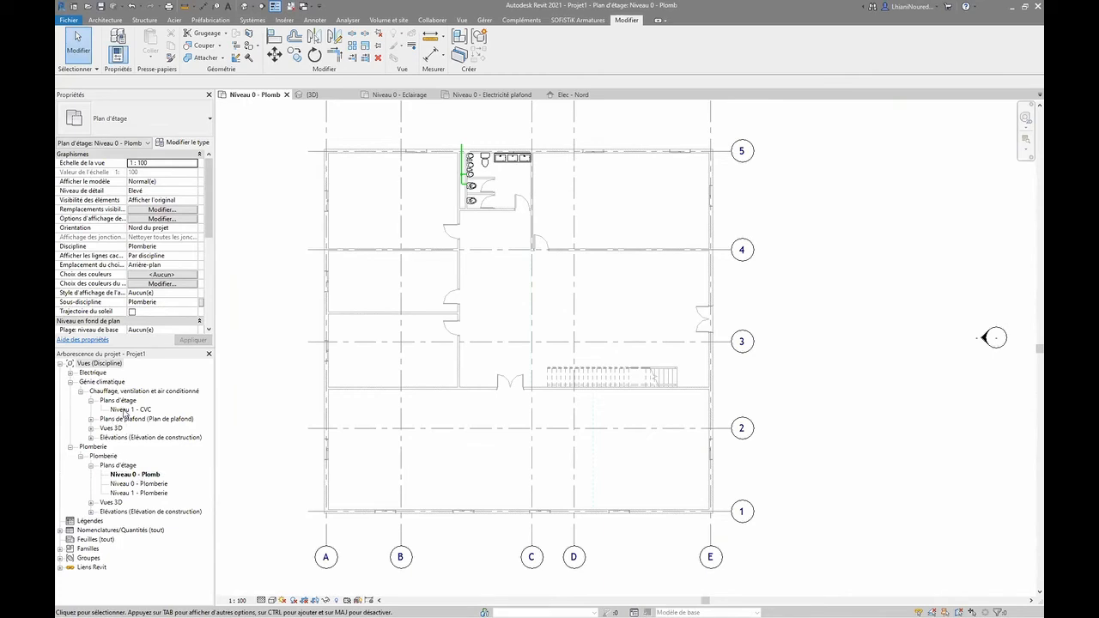
{"action": "right_click", "coordinate": [129, 475]}
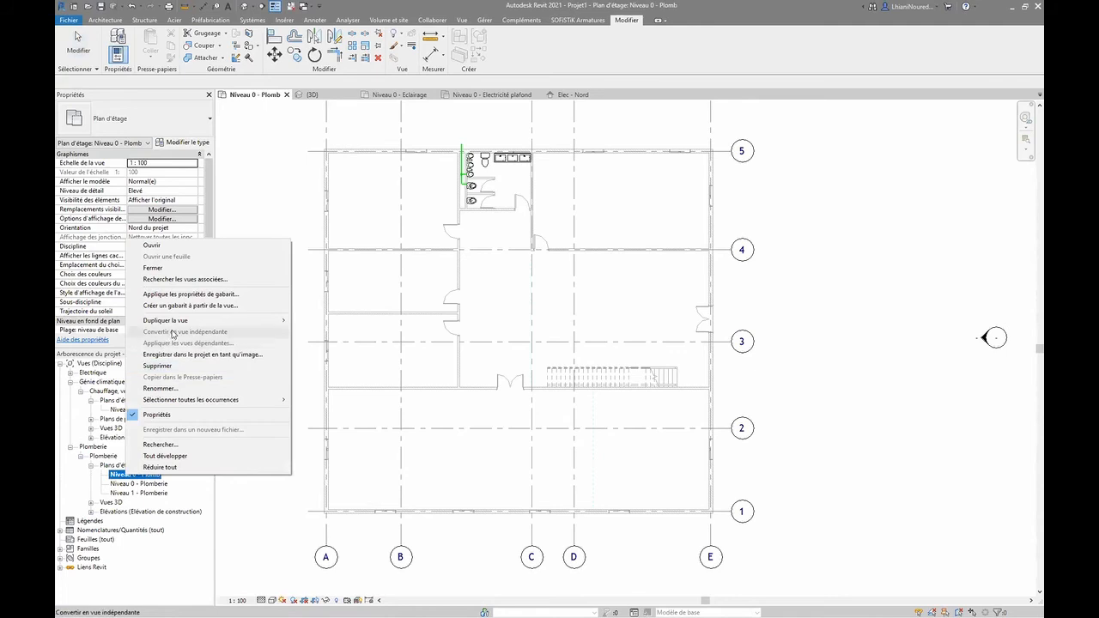
{"action": "mouse_move", "coordinate": [169, 322]}
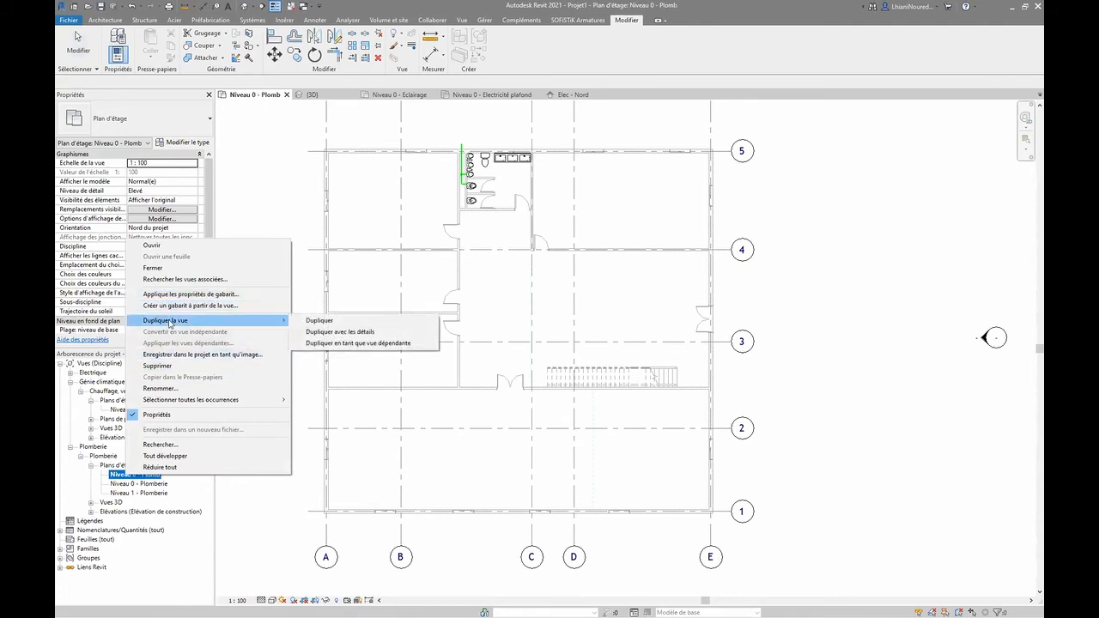
{"action": "left_click", "coordinate": [319, 320]}
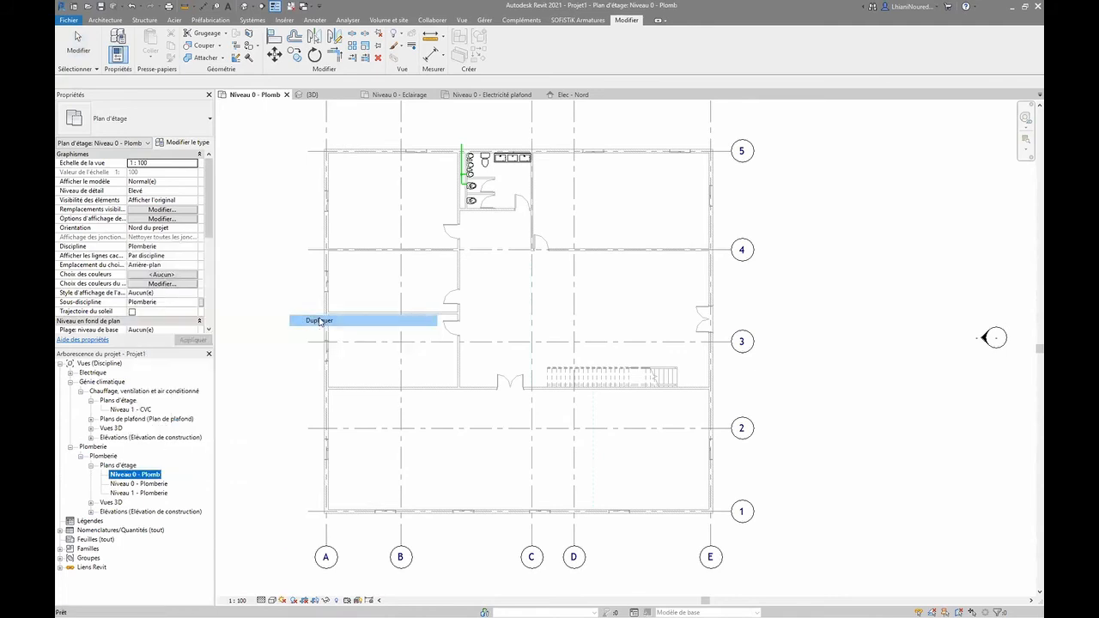
- Rename the duplicated plumbing floor plan as Niveau 0 - CVC
{"action": "left_click", "coordinate": [149, 485]}
{"action": "left_click_drag", "start_coordinate": [143, 483], "coordinate": [197, 482]}
{"action": "key", "text": "BackSpace"}
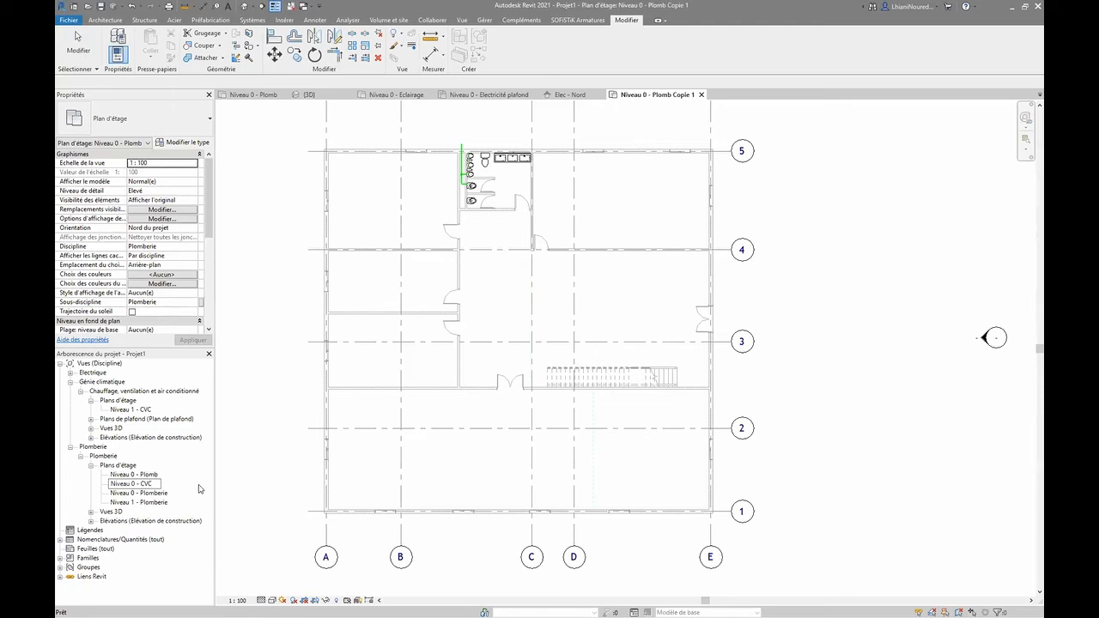
{"action": "key", "text": "Return"}
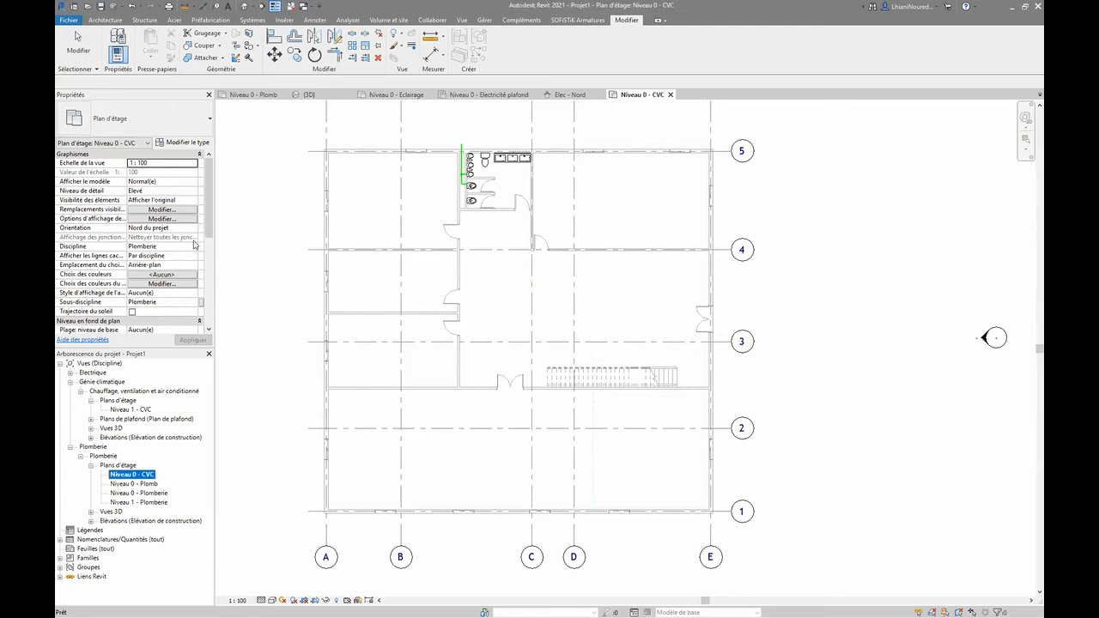
- Set the Niveau 0 - CVC view's discipline to Génie climatique and its sub-discipline to Chauffage, ventilation et air conditionné, then apply
{"action": "scroll", "coordinate": [190, 246], "scroll_direction": "down", "scroll_amount": 1}
{"action": "left_click", "coordinate": [185, 228]}
{"action": "left_click", "coordinate": [193, 228]}
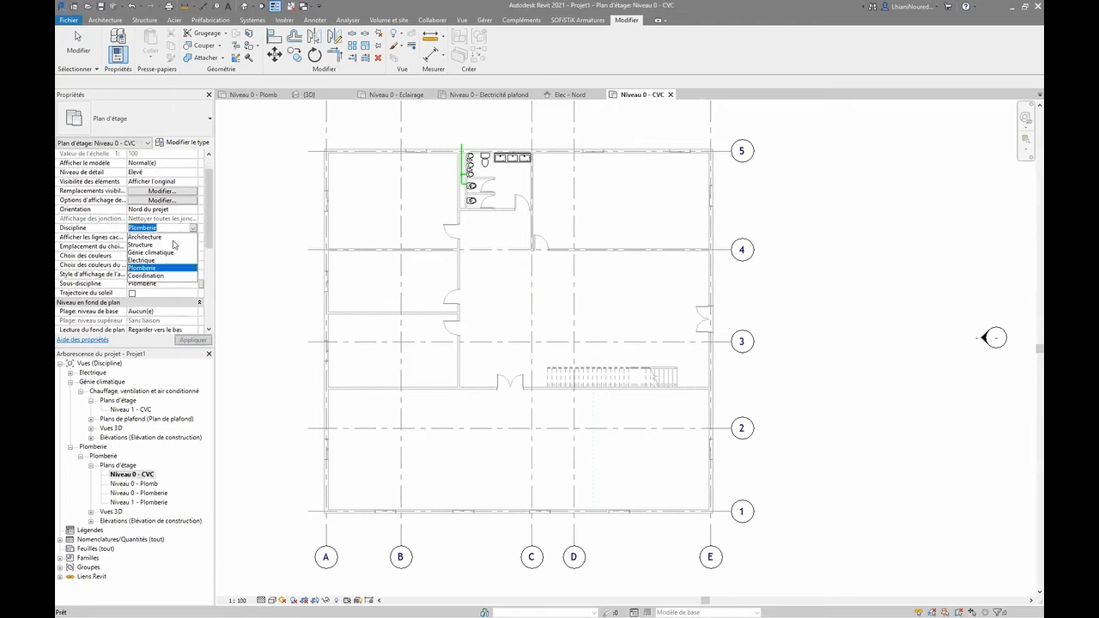
{"action": "left_click", "coordinate": [167, 254]}
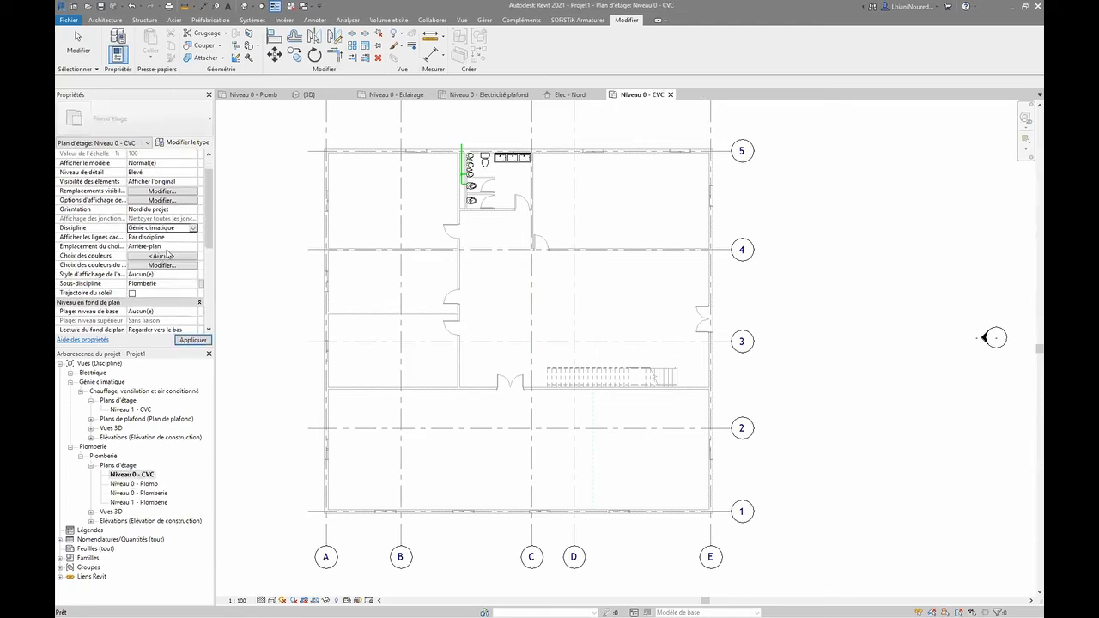
{"action": "left_click", "coordinate": [187, 285]}
{"action": "left_click", "coordinate": [193, 284]}
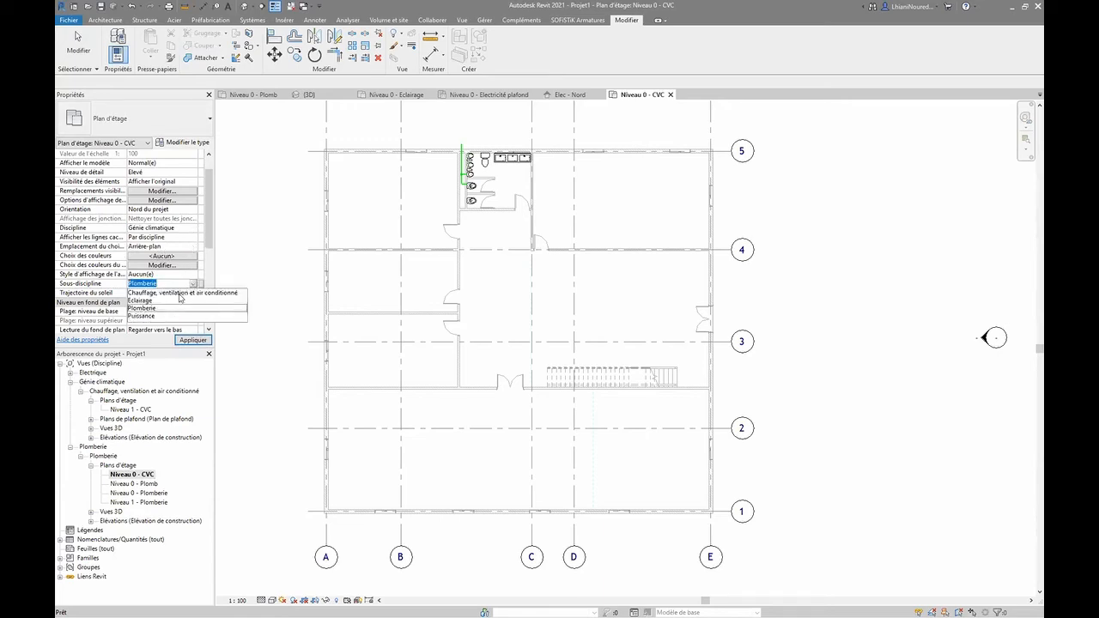
{"action": "left_click", "coordinate": [168, 294]}
{"action": "left_click", "coordinate": [193, 341]}
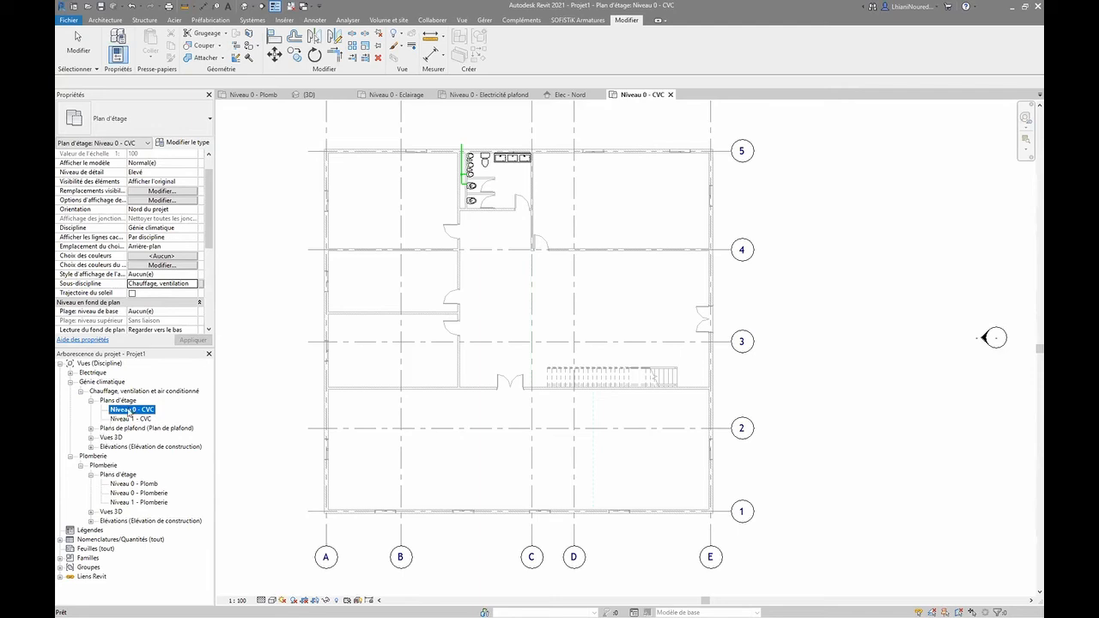
{"action": "left_click", "coordinate": [273, 304]}
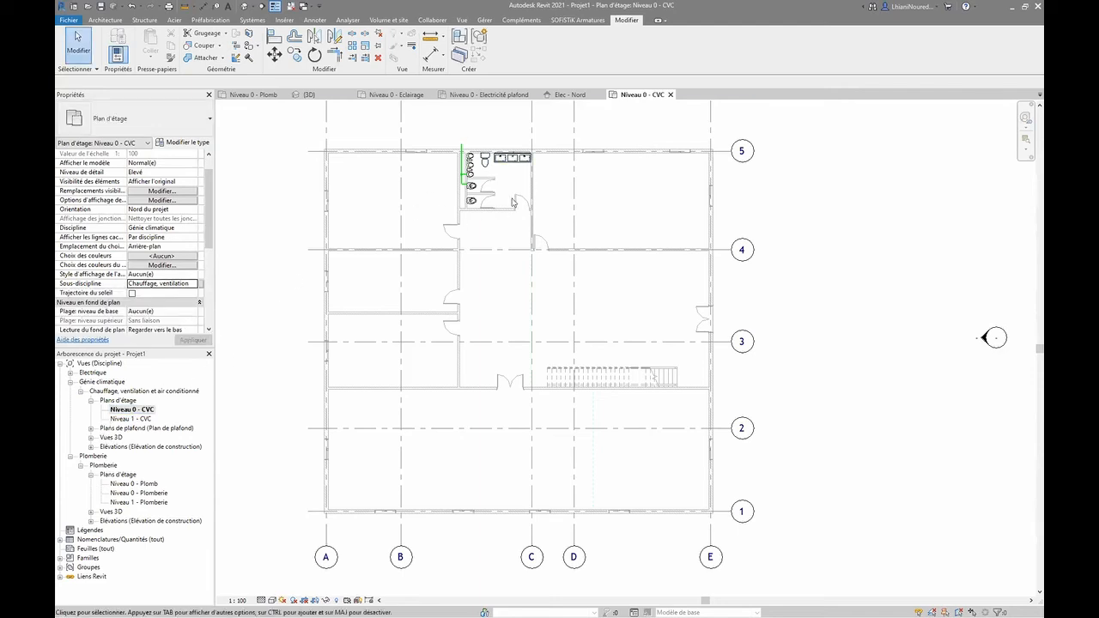
- Hide the Canalisation model category in the visibility/graphics overrides of the Niveau 0 - CVC floor plan
{"action": "scroll", "coordinate": [470, 163], "scroll_direction": "up", "scroll_amount": 2}
{"action": "key", "text": "v"}
{"action": "key", "text": "v"}
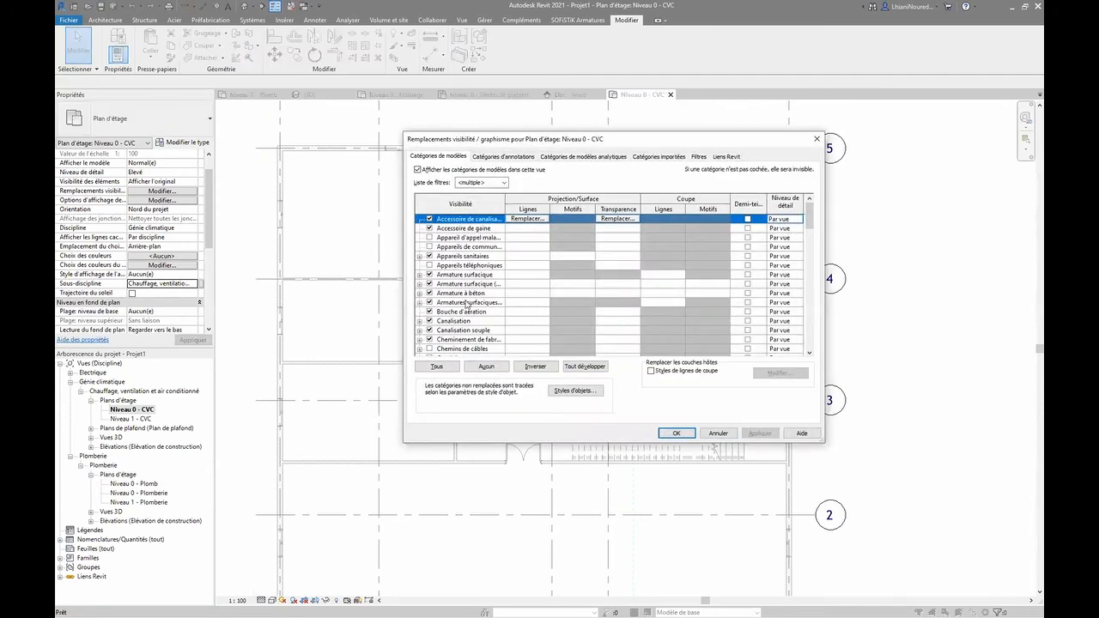
{"action": "left_click", "coordinate": [430, 321]}
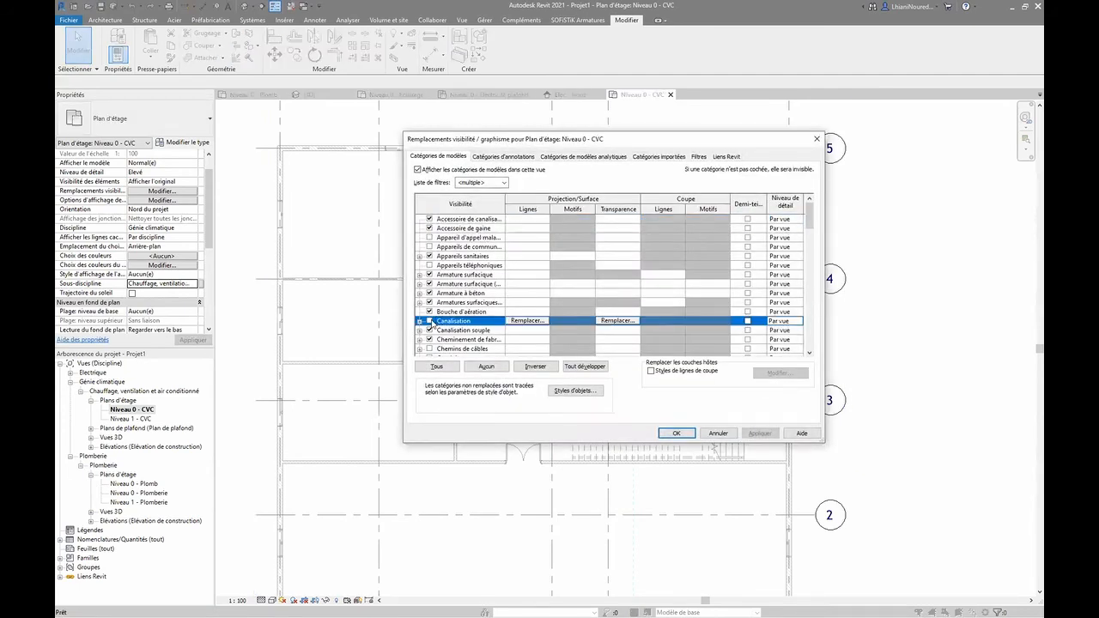
{"action": "left_click", "coordinate": [755, 432]}
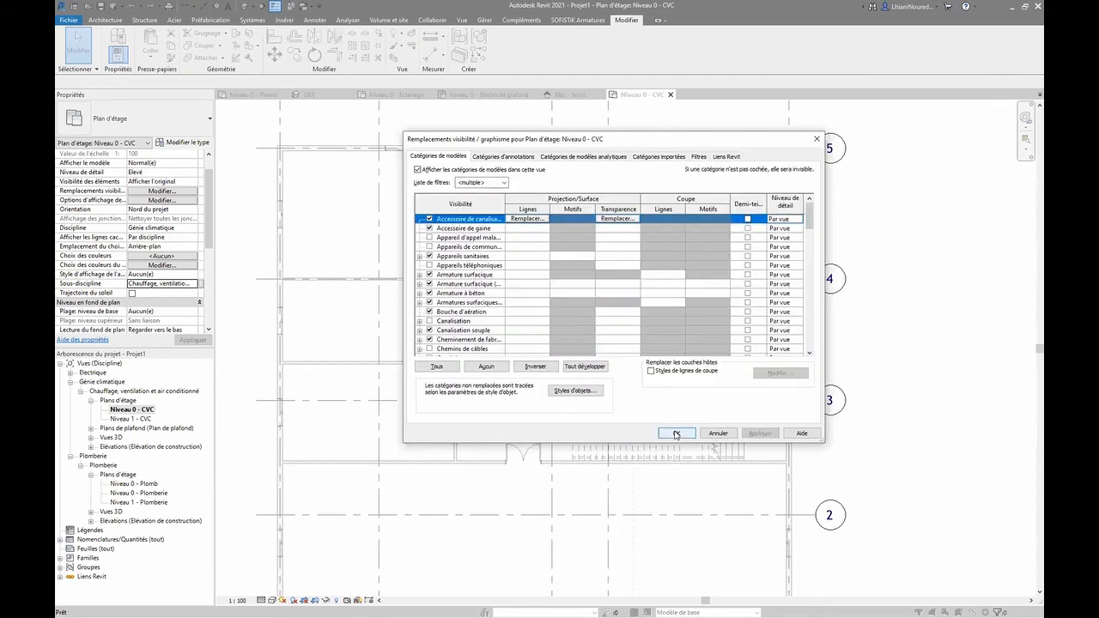
{"action": "left_click", "coordinate": [675, 433]}
- Switch the Canalisation category back on in the view's visibility overrides and uncheck the Raccords de canalisation category
{"action": "scroll", "coordinate": [465, 202], "scroll_direction": "up", "scroll_amount": 5}
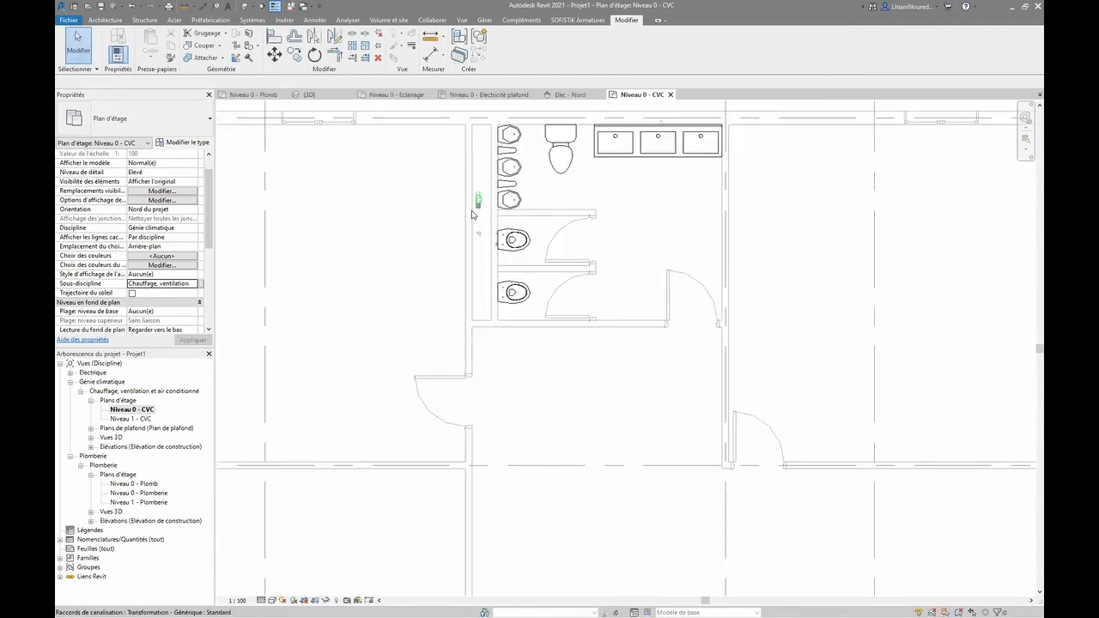
{"action": "key", "text": "g"}
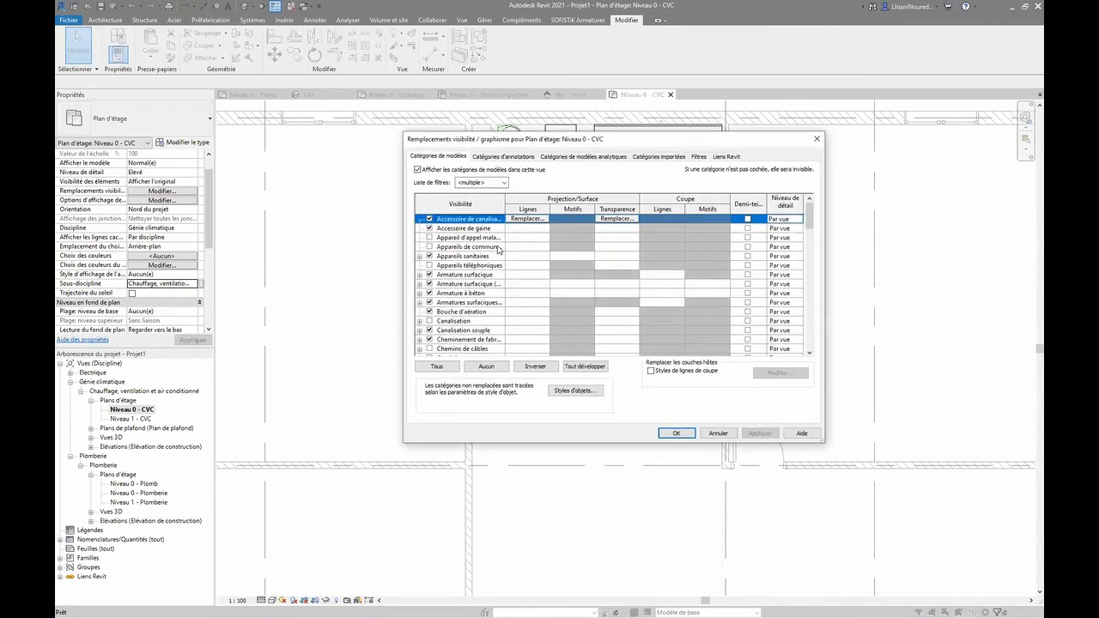
{"action": "left_click", "coordinate": [420, 322]}
{"action": "scroll", "coordinate": [454, 327], "scroll_direction": "down", "scroll_amount": 1}
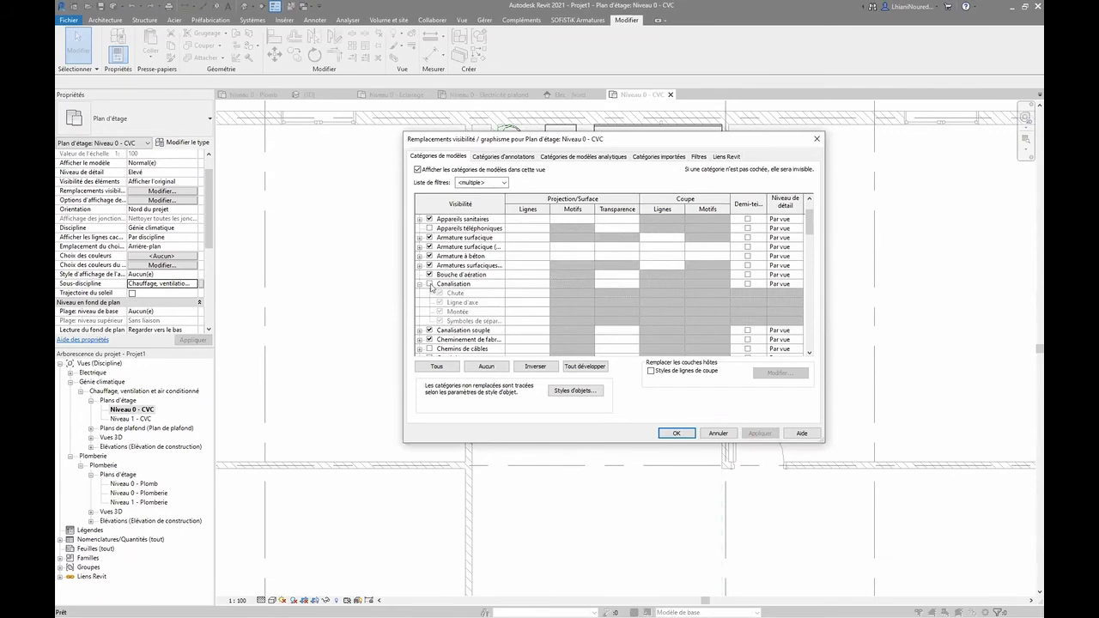
{"action": "left_click", "coordinate": [430, 283]}
{"action": "scroll", "coordinate": [428, 300], "scroll_direction": "down", "scroll_amount": 2}
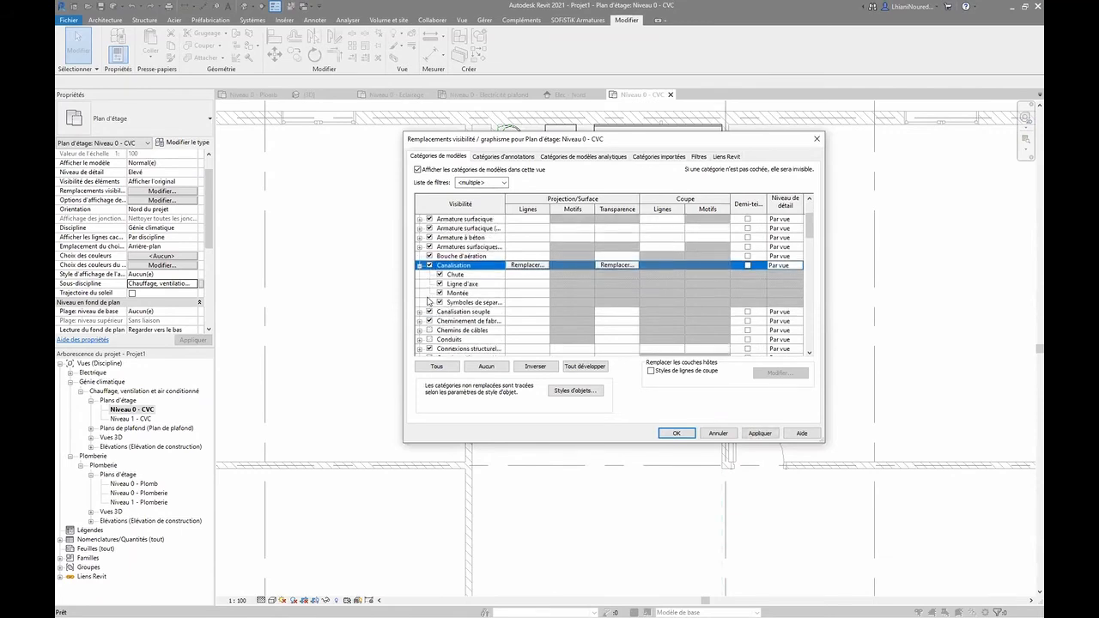
{"action": "scroll", "coordinate": [428, 301], "scroll_direction": "down", "scroll_amount": 1}
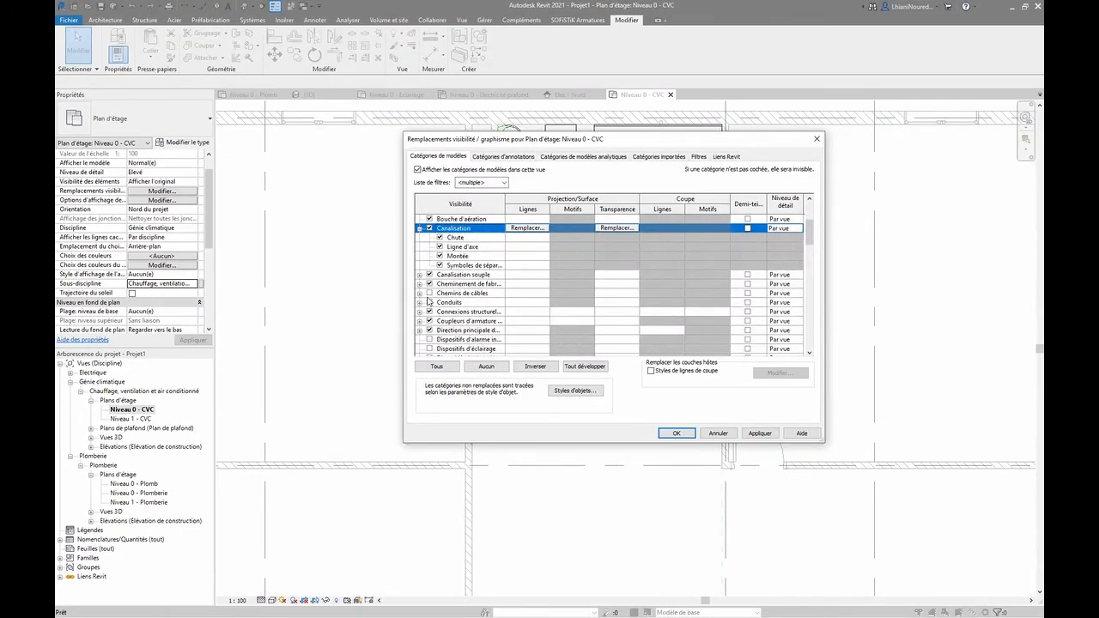
{"action": "scroll", "coordinate": [429, 306], "scroll_direction": "down", "scroll_amount": 4}
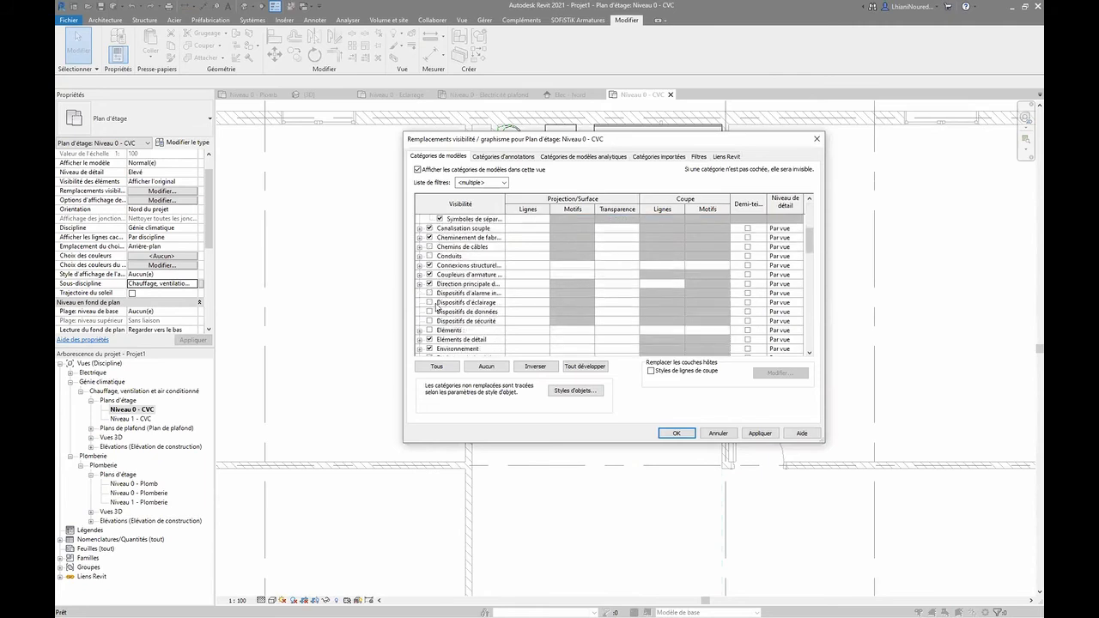
{"action": "scroll", "coordinate": [441, 311], "scroll_direction": "down", "scroll_amount": 7}
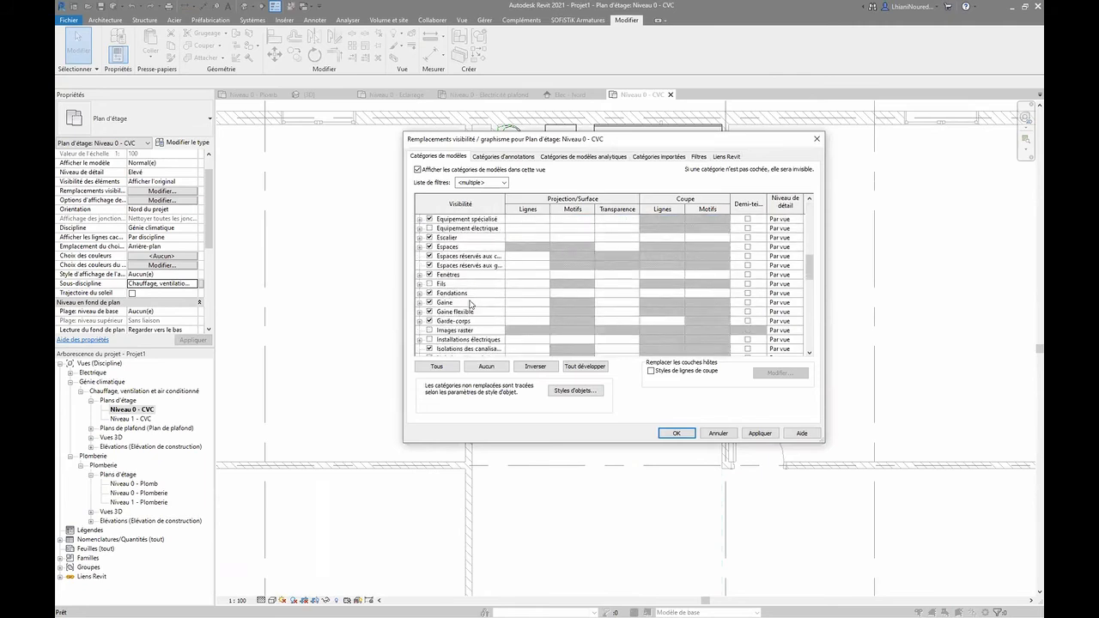
{"action": "scroll", "coordinate": [471, 304], "scroll_direction": "down", "scroll_amount": 10}
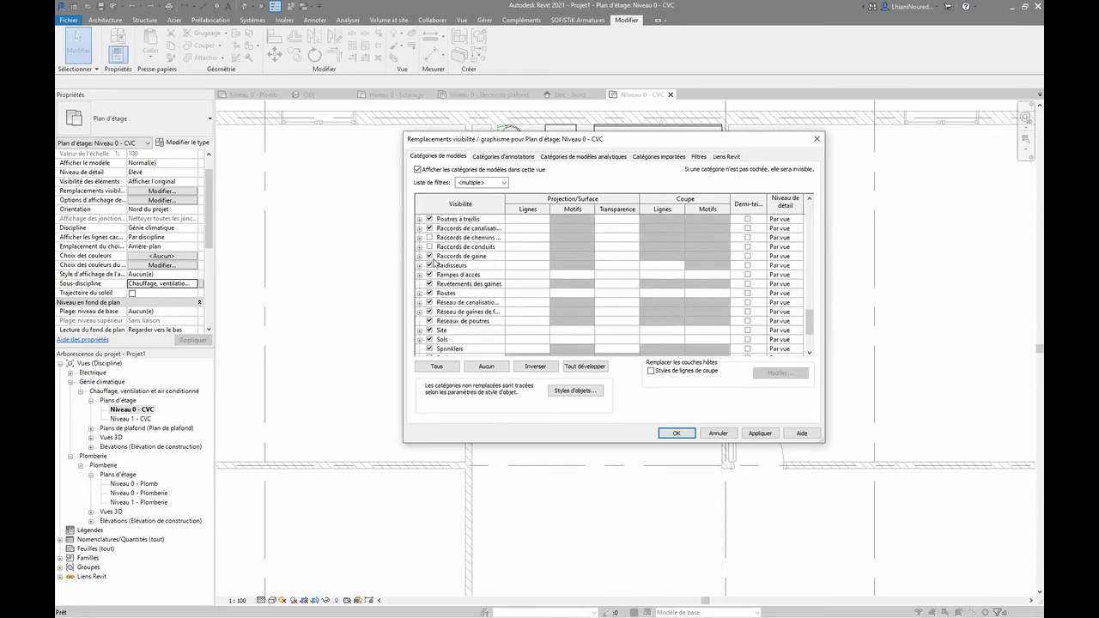
{"action": "left_click", "coordinate": [433, 230]}
- Hide the Canalisation category again and accept the visibility overrides of the Niveau 0 - CVC view
{"action": "scroll", "coordinate": [445, 254], "scroll_direction": "up", "scroll_amount": 9}
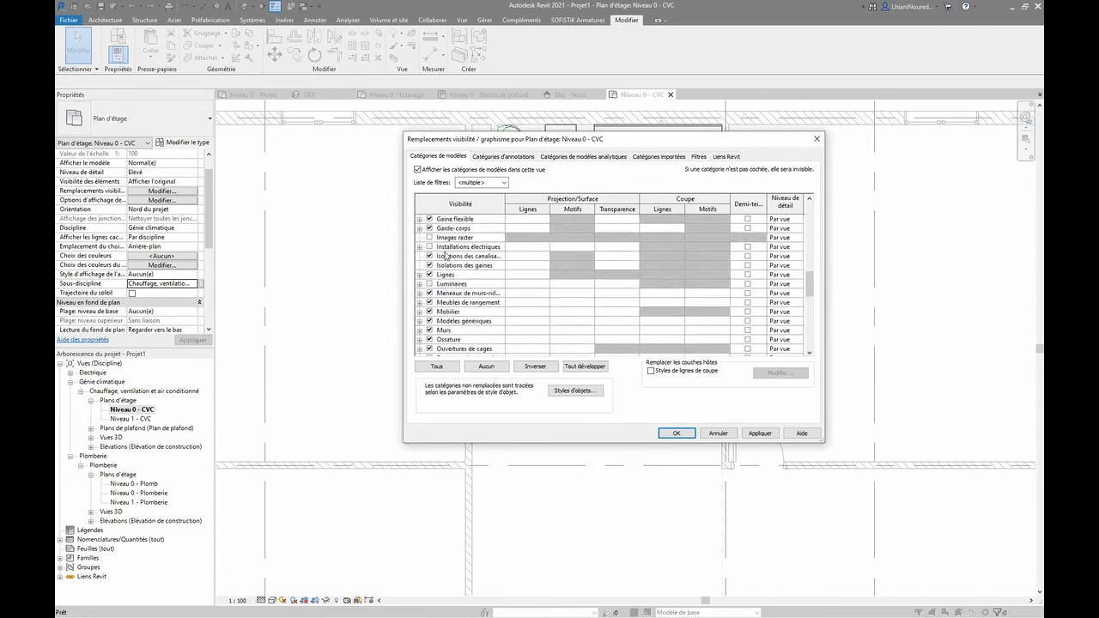
{"action": "scroll", "coordinate": [446, 256], "scroll_direction": "up", "scroll_amount": 2}
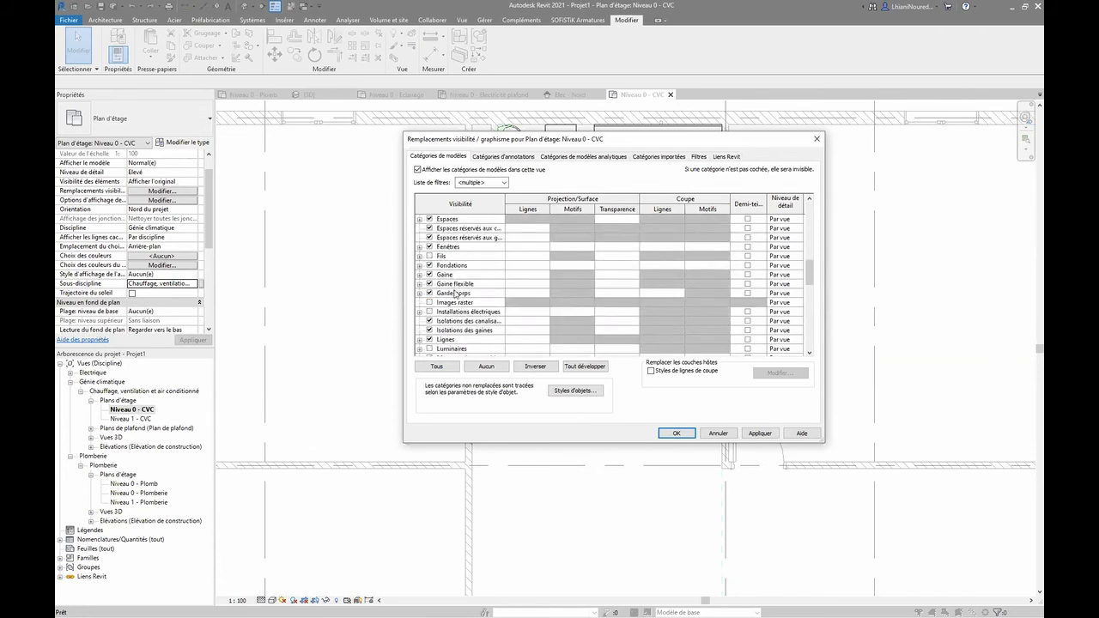
{"action": "scroll", "coordinate": [446, 285], "scroll_direction": "up", "scroll_amount": 7}
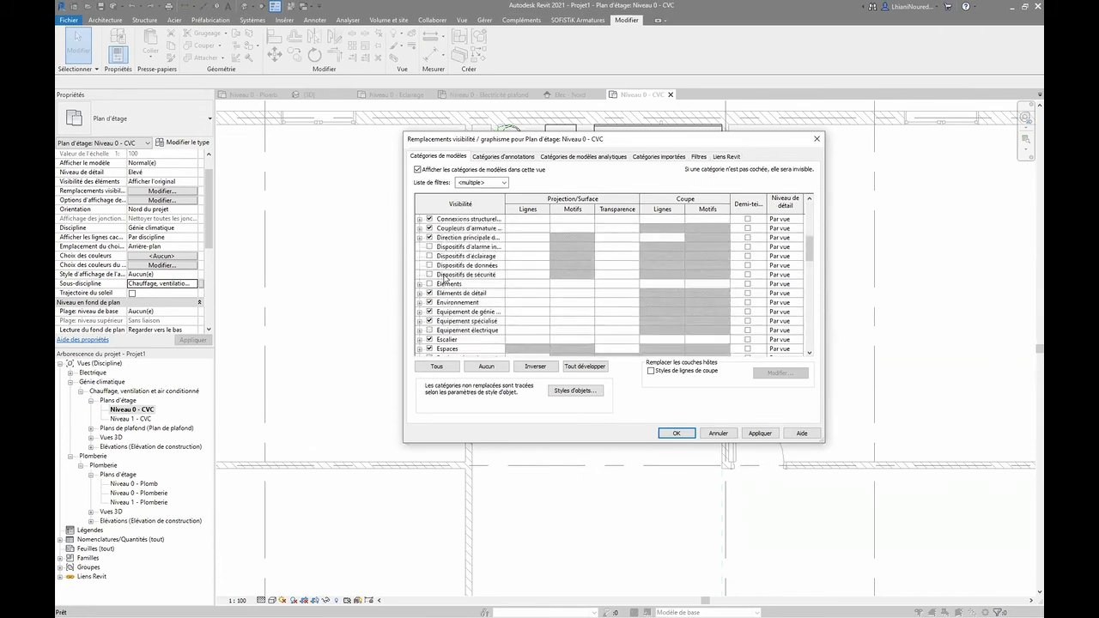
{"action": "scroll", "coordinate": [432, 292], "scroll_direction": "up", "scroll_amount": 1}
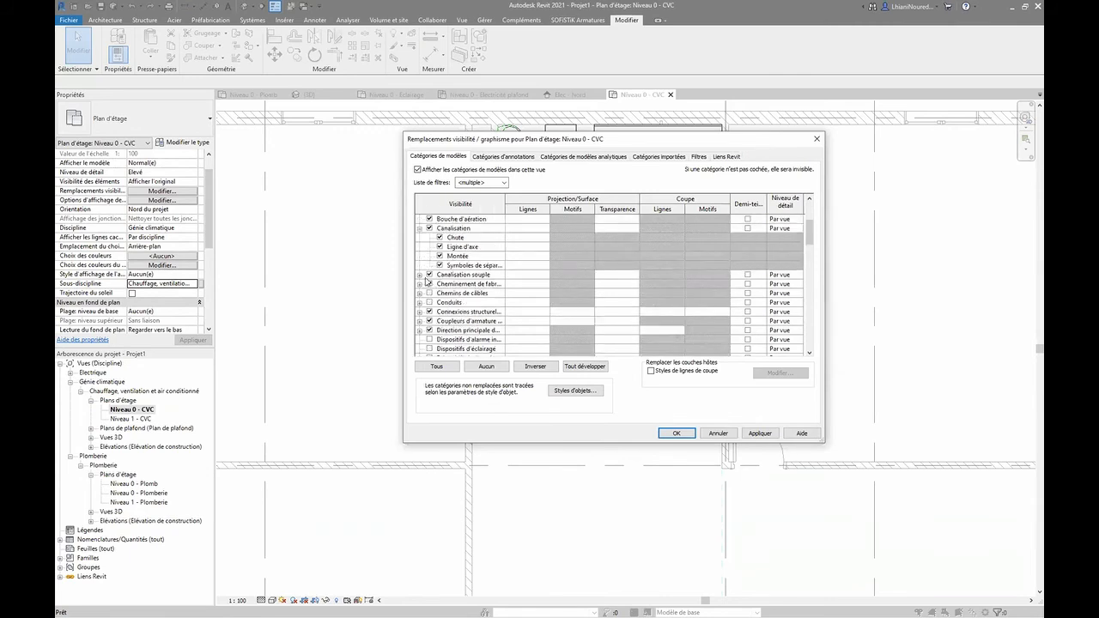
{"action": "scroll", "coordinate": [432, 258], "scroll_direction": "up", "scroll_amount": 1}
{"action": "left_click", "coordinate": [430, 241]}
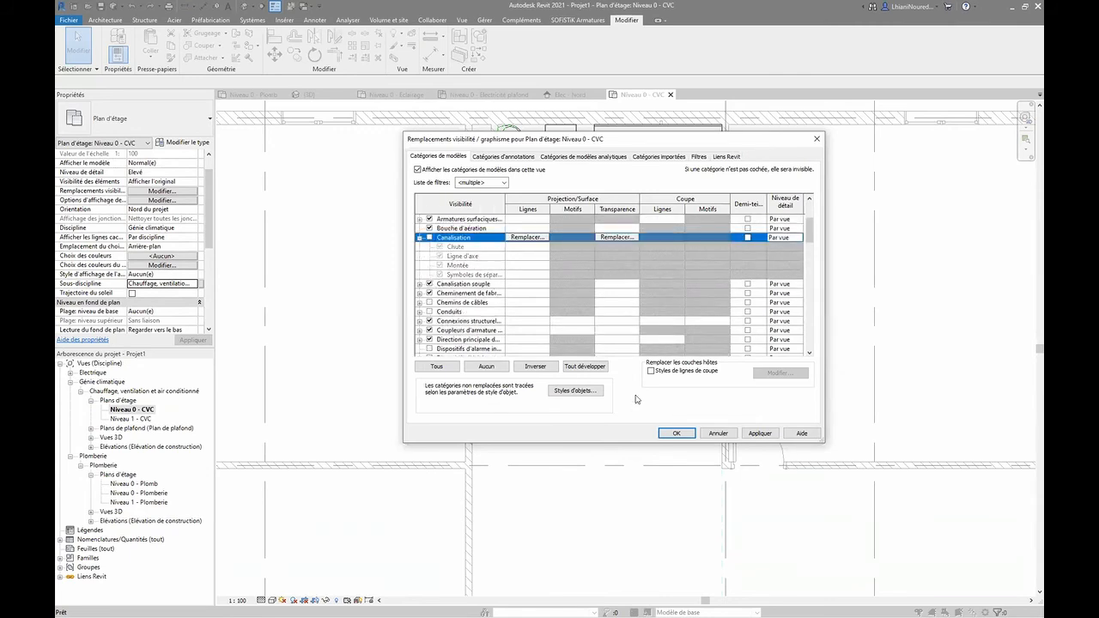
{"action": "left_click", "coordinate": [676, 432]}
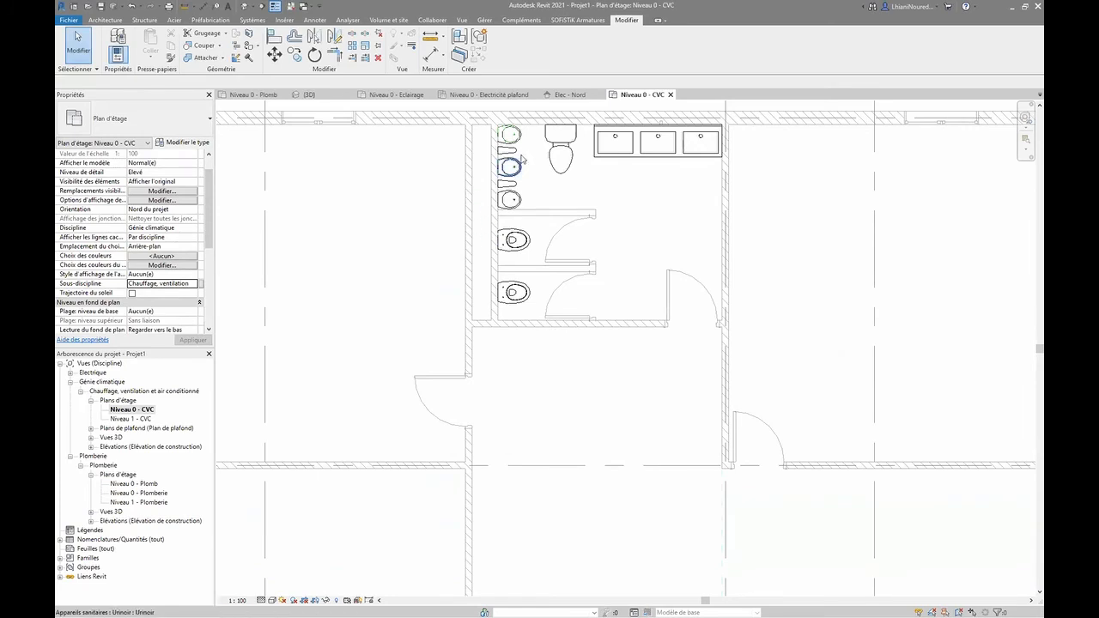
- Check the sanitary rooms and the remaining areas of the Niveau 0 - CVC floor plan for leftover piping
{"action": "scroll", "coordinate": [454, 311], "scroll_direction": "down", "scroll_amount": 3}
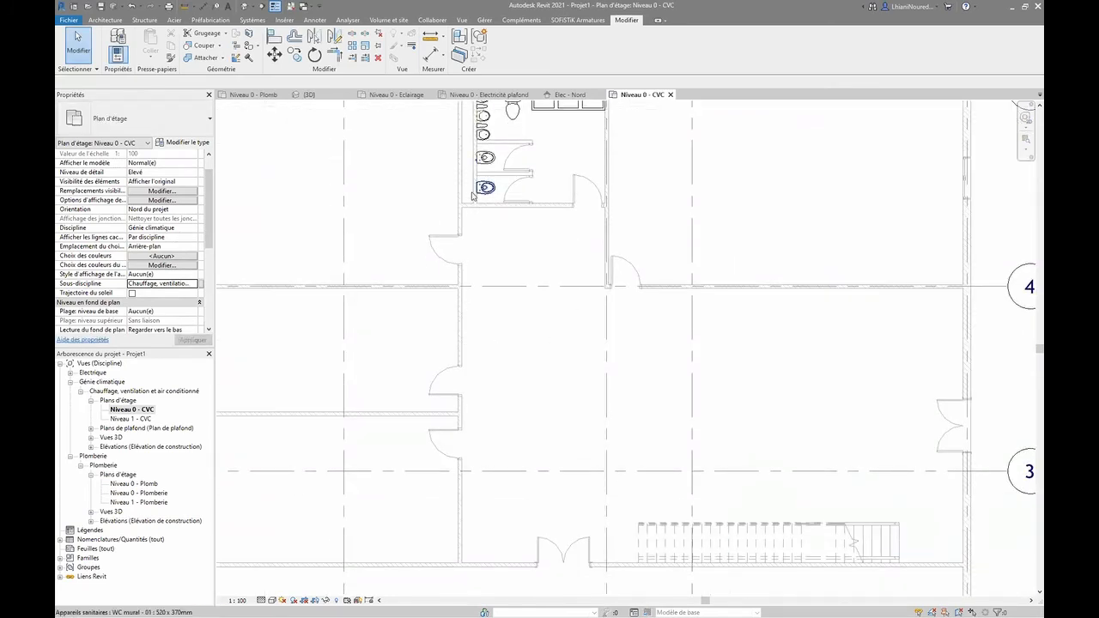
{"action": "scroll", "coordinate": [485, 172], "scroll_direction": "up", "scroll_amount": 2}
{"action": "scroll", "coordinate": [486, 171], "scroll_direction": "up", "scroll_amount": 1}
{"action": "scroll", "coordinate": [490, 266], "scroll_direction": "down", "scroll_amount": 3}
{"action": "middle_click_drag", "start_coordinate": [503, 293], "coordinate": [495, 164]}
{"action": "middle_click_drag", "start_coordinate": [543, 414], "coordinate": [659, 275]}
{"action": "scroll", "coordinate": [555, 273], "scroll_direction": "down", "scroll_amount": 2}
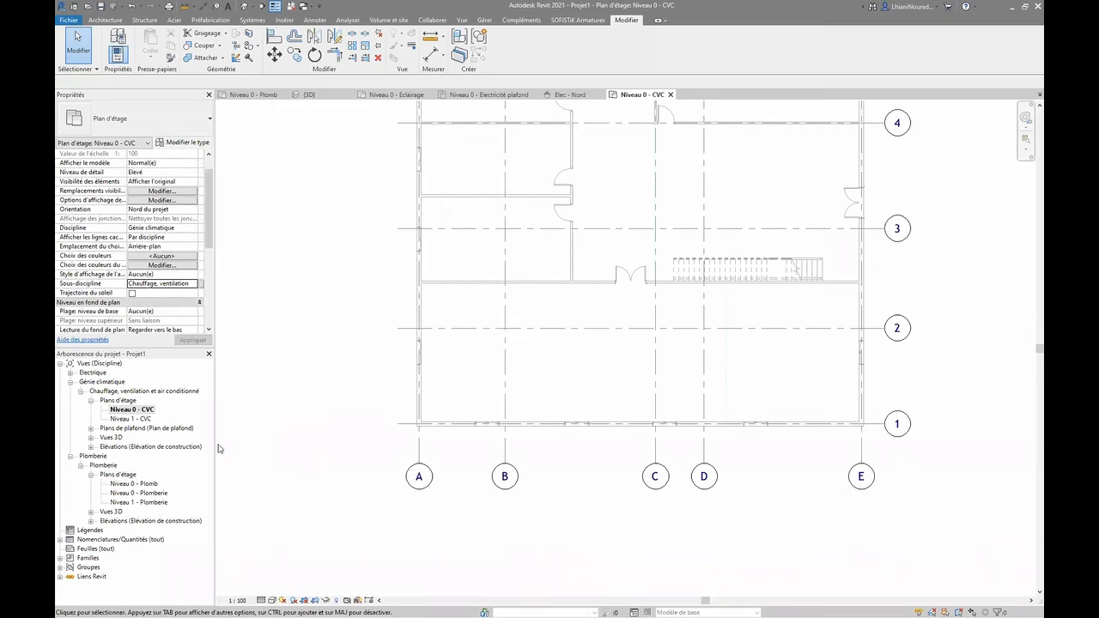
- Open the Niveau 0 - Plafond CVC ceiling plan
{"action": "left_click", "coordinate": [91, 428]}
{"action": "left_click", "coordinate": [123, 439]}
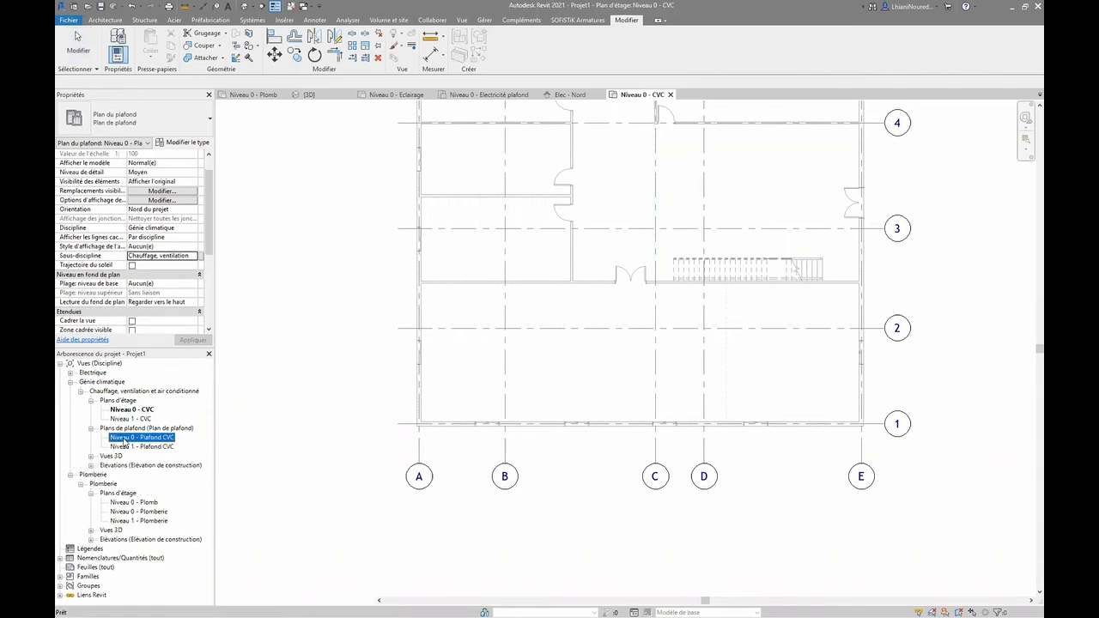
{"action": "double_click", "coordinate": [123, 438]}
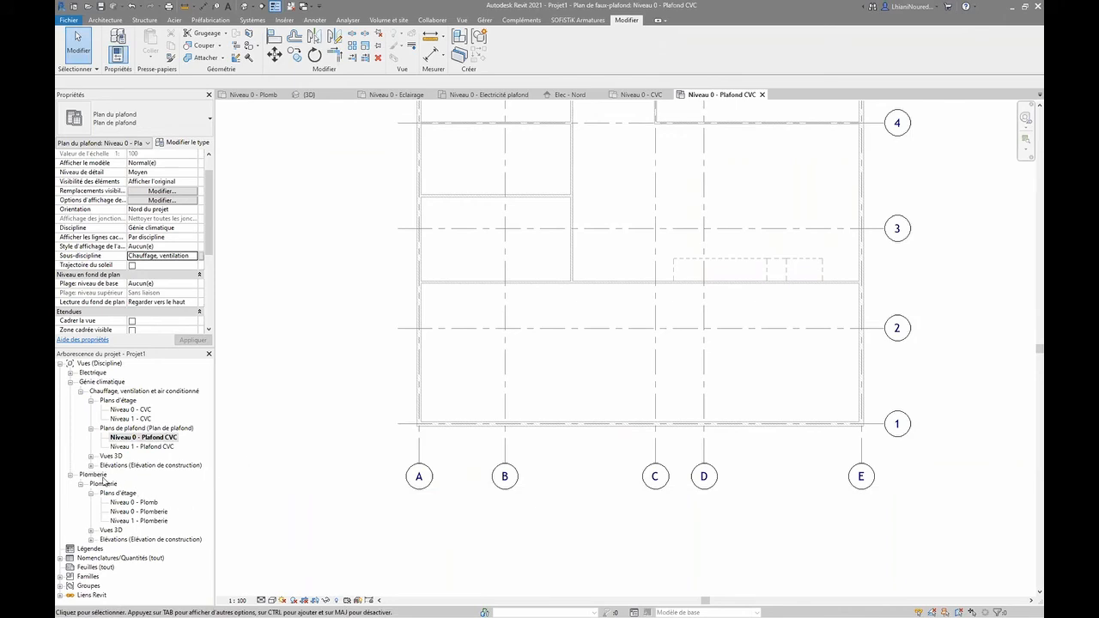
- In the CVC - Nord elevation, align the Niveau 1 level with the linked architectural model's 1er étage level
{"action": "left_click", "coordinate": [90, 465]}
{"action": "left_click", "coordinate": [125, 485]}
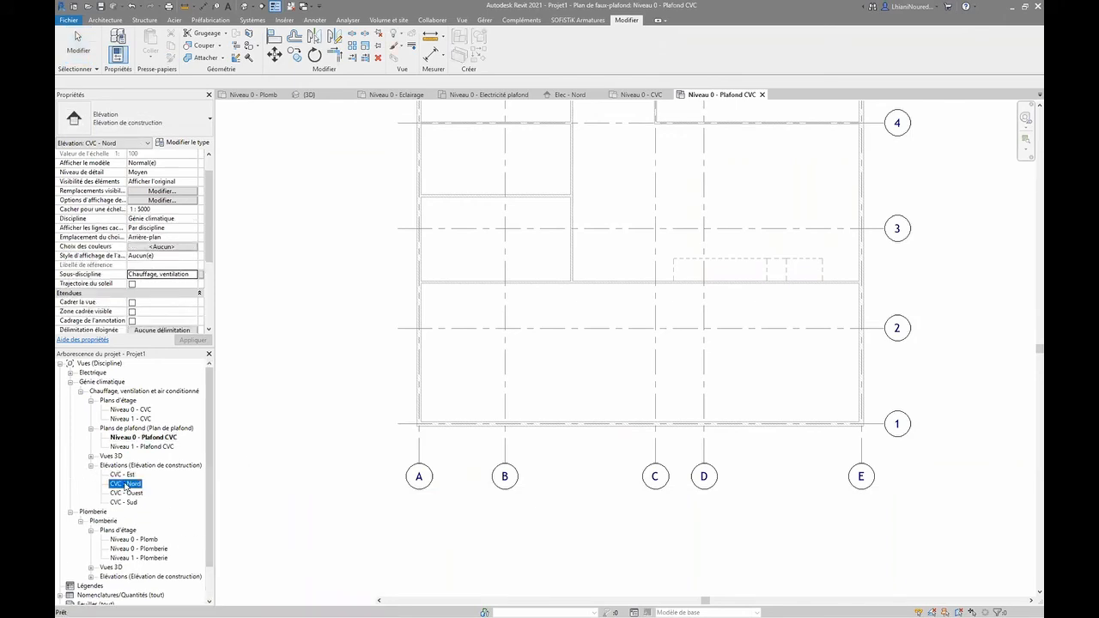
{"action": "double_click", "coordinate": [125, 484]}
{"action": "scroll", "coordinate": [822, 385], "scroll_direction": "up", "scroll_amount": 4}
{"action": "middle_click_drag", "start_coordinate": [581, 396], "coordinate": [578, 396]}
{"action": "left_click", "coordinate": [392, 367]}
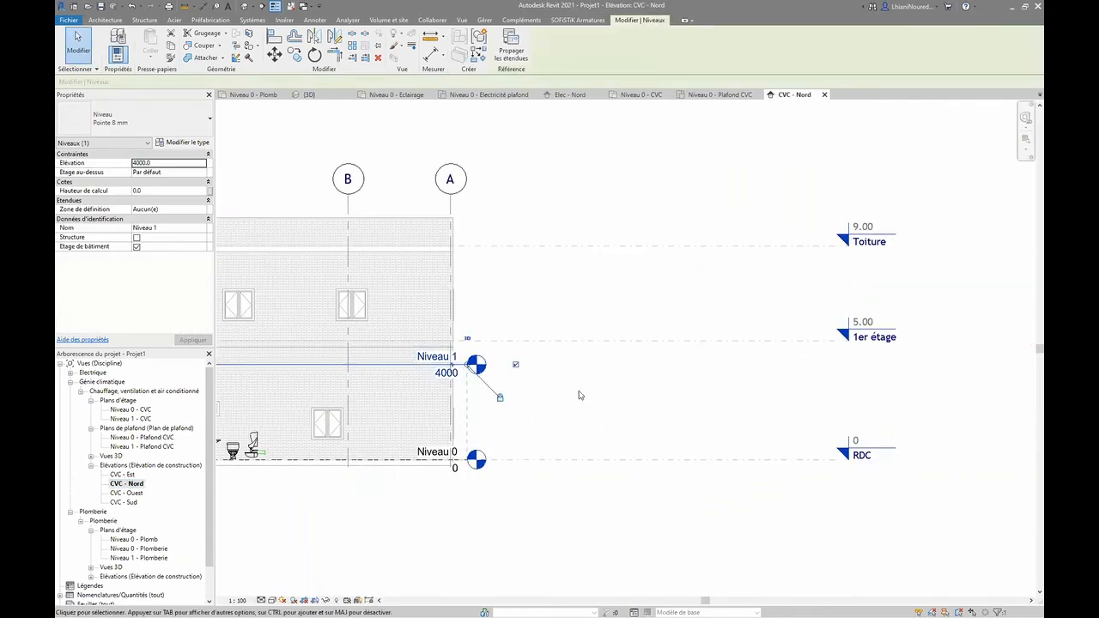
{"action": "left_click", "coordinate": [274, 37]}
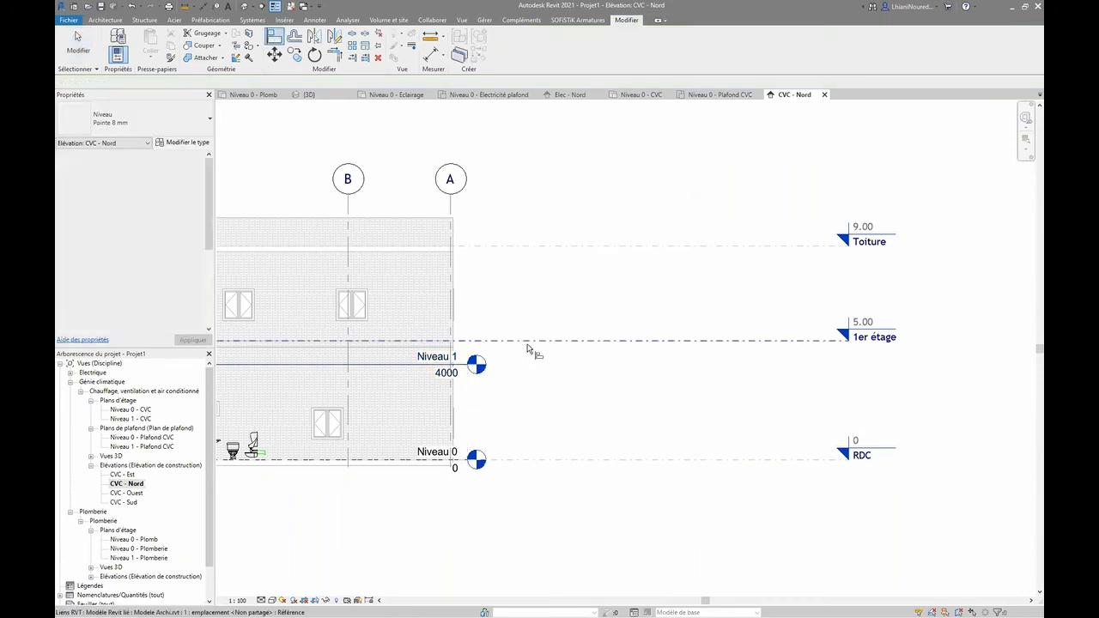
{"action": "left_click", "coordinate": [401, 369]}
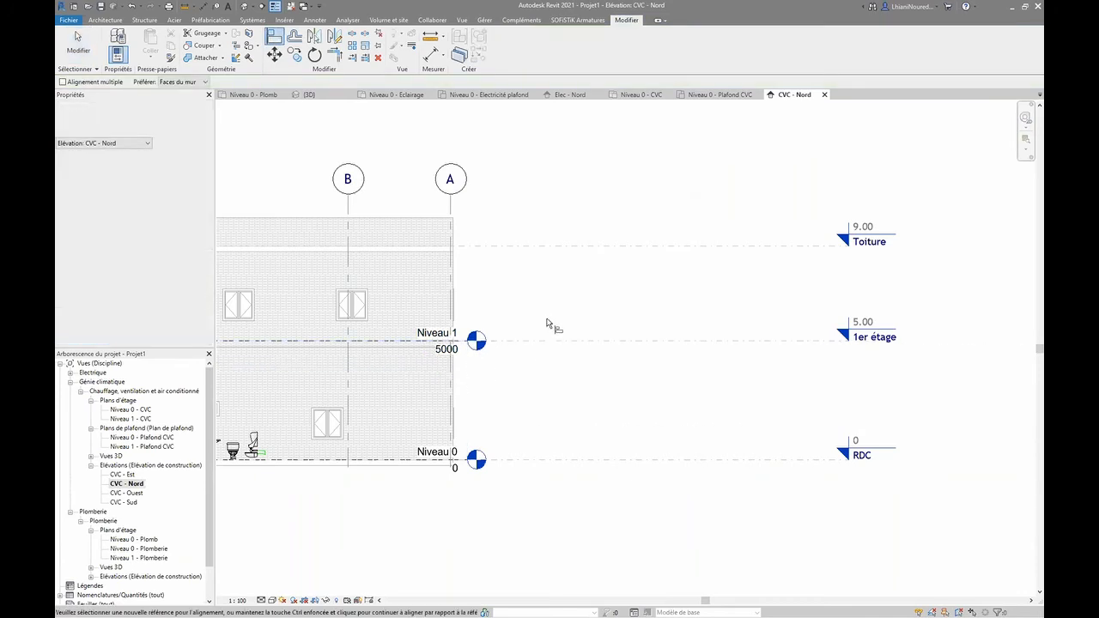
{"action": "key", "text": "Escape"}
- Set the view range of the Niveau 0 - Plafond CVC plan to a top offset of 5000 and a view depth offset of 5000
{"action": "left_click", "coordinate": [712, 97]}
{"action": "scroll", "coordinate": [529, 349], "scroll_direction": "down", "scroll_amount": 1}
{"action": "middle_click_drag", "start_coordinate": [527, 351], "coordinate": [451, 364]}
{"action": "scroll", "coordinate": [169, 230], "scroll_direction": "down", "scroll_amount": 4}
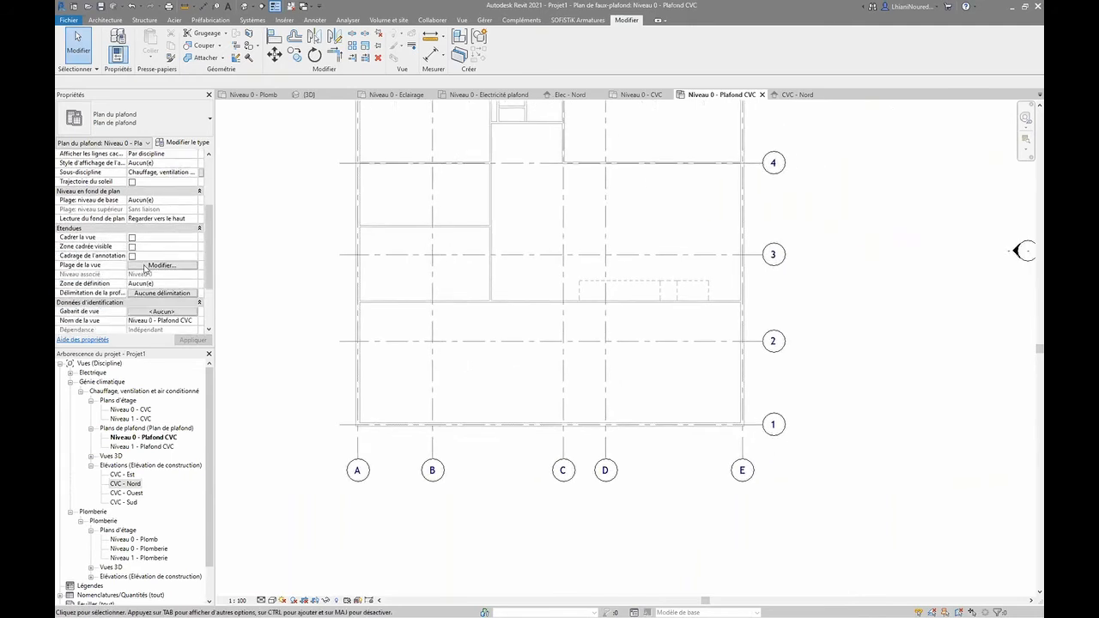
{"action": "left_click", "coordinate": [162, 265]}
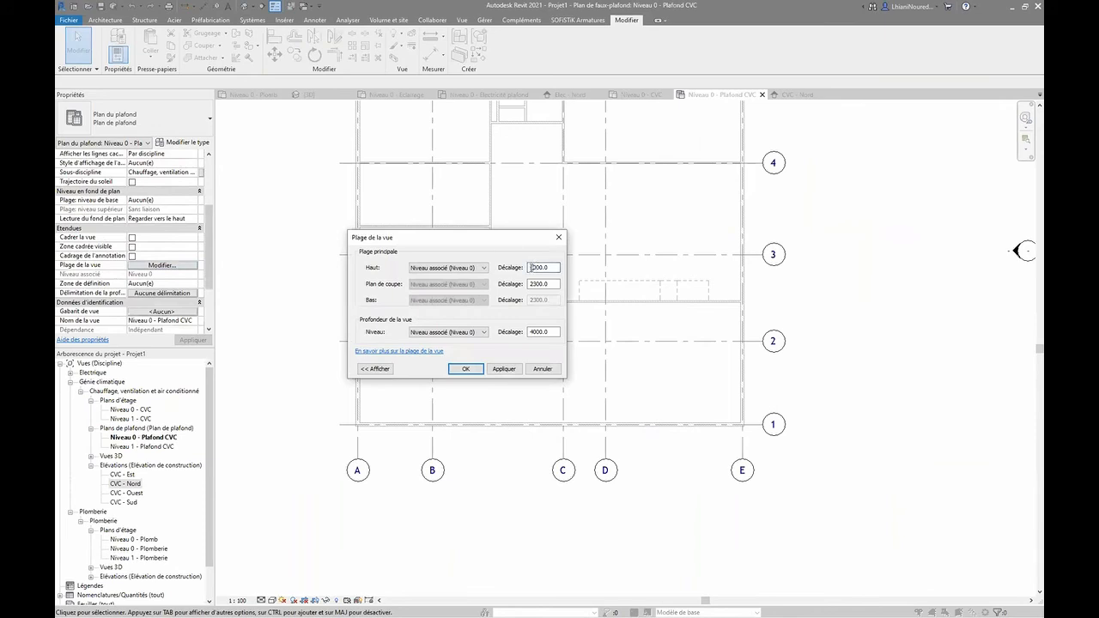
{"action": "type", "text": "5"}
{"action": "left_click", "coordinate": [531, 332]}
{"action": "type", "text": "5"}
{"action": "left_click", "coordinate": [504, 369]}
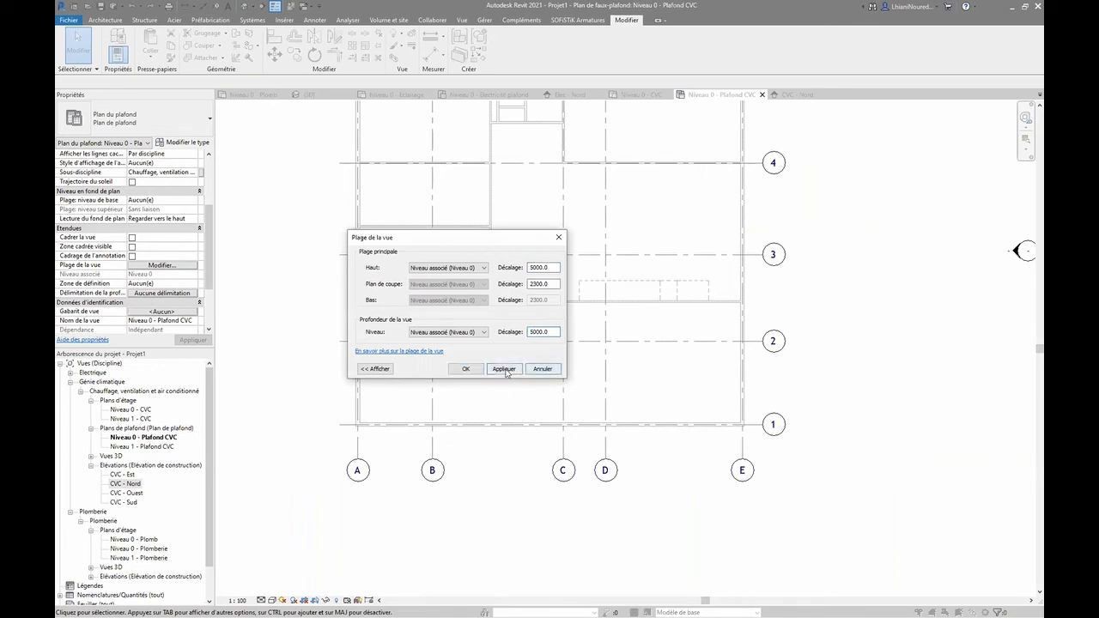
{"action": "left_click", "coordinate": [467, 369]}
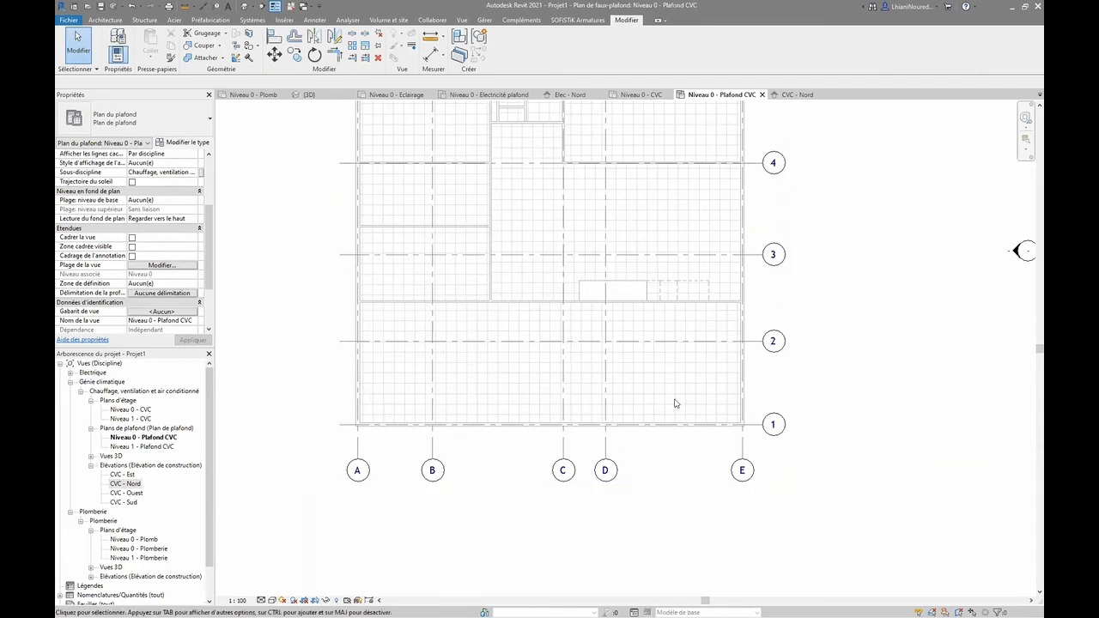
- Start placing mechanical equipment with the type Unité VAV - Alimentée par ventilateur parallèle, Taille 2 - Entrée 150 mm
{"action": "middle_click_drag", "start_coordinate": [506, 392], "coordinate": [560, 453]}
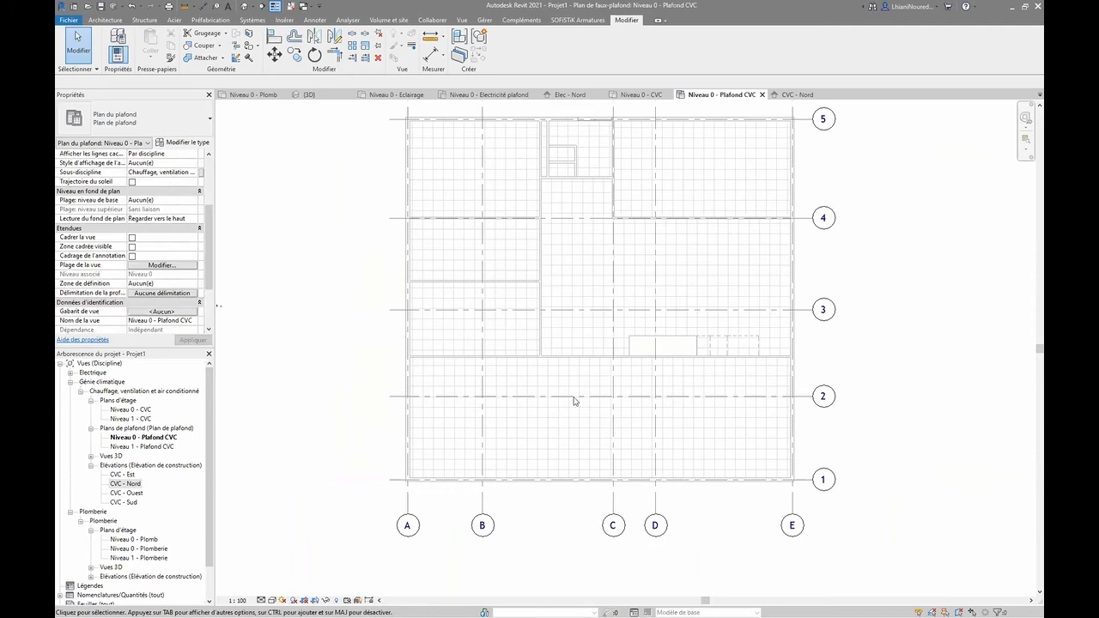
{"action": "left_click", "coordinate": [253, 19]}
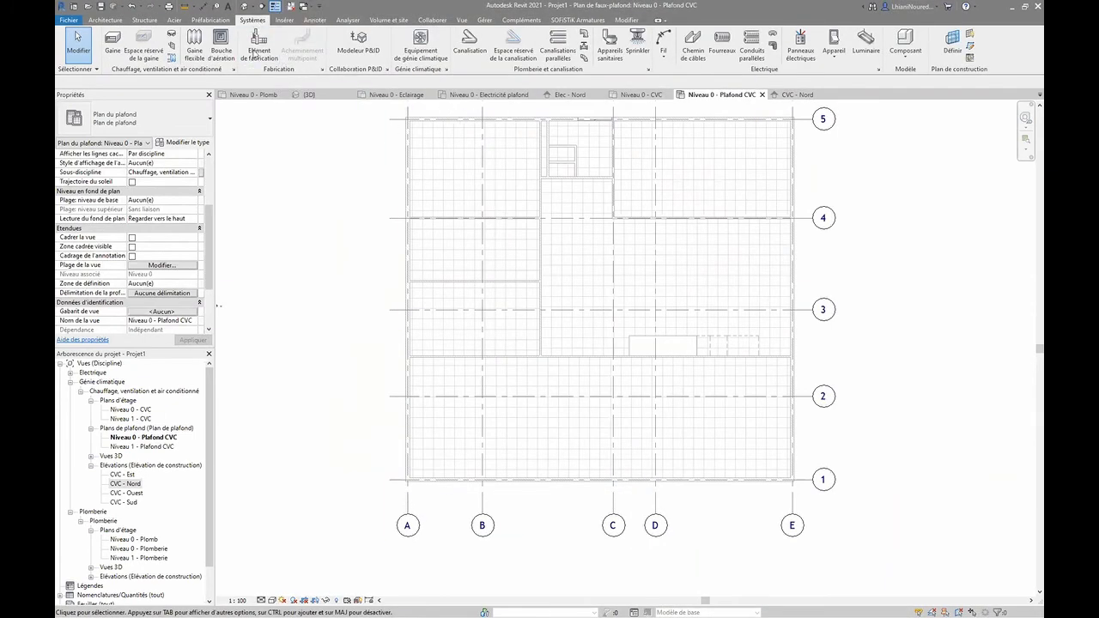
{"action": "left_click", "coordinate": [413, 53]}
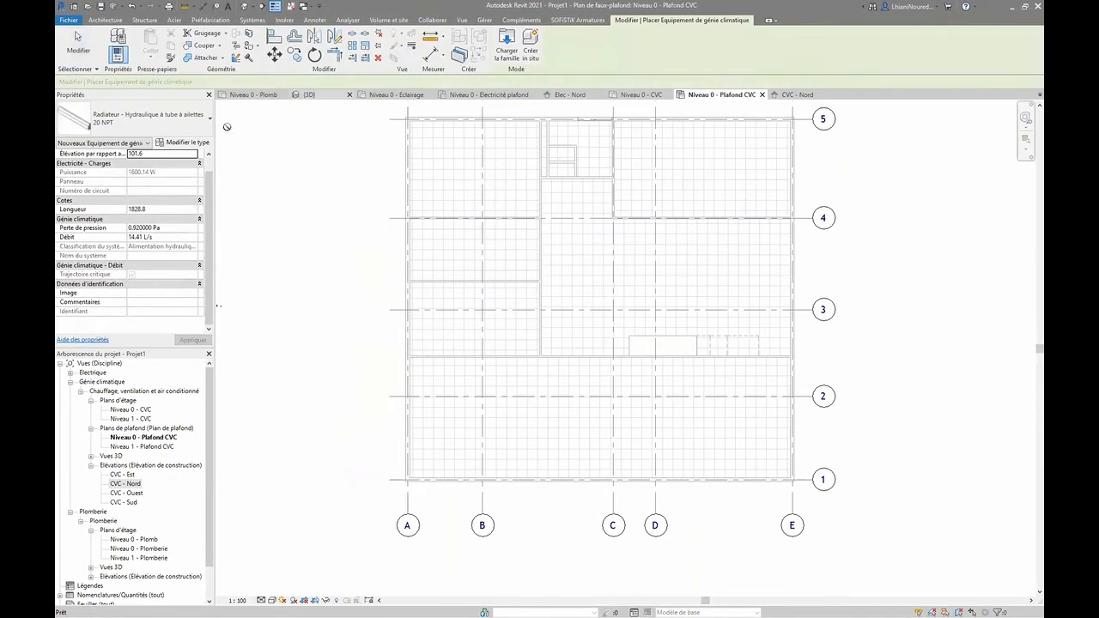
{"action": "left_click", "coordinate": [130, 125]}
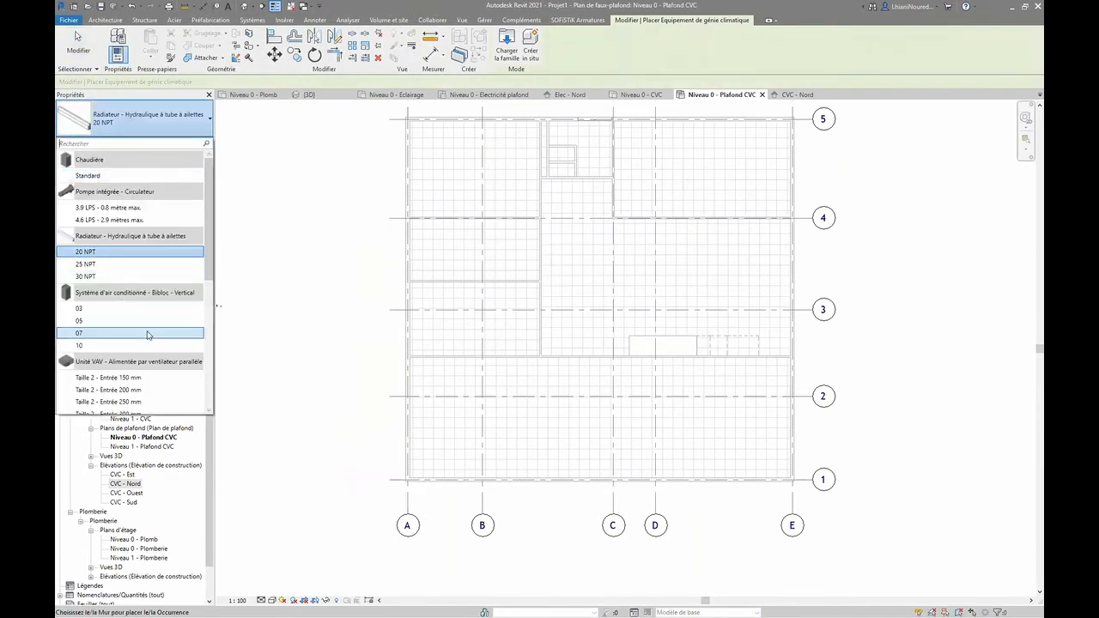
{"action": "scroll", "coordinate": [156, 341], "scroll_direction": "down", "scroll_amount": 1}
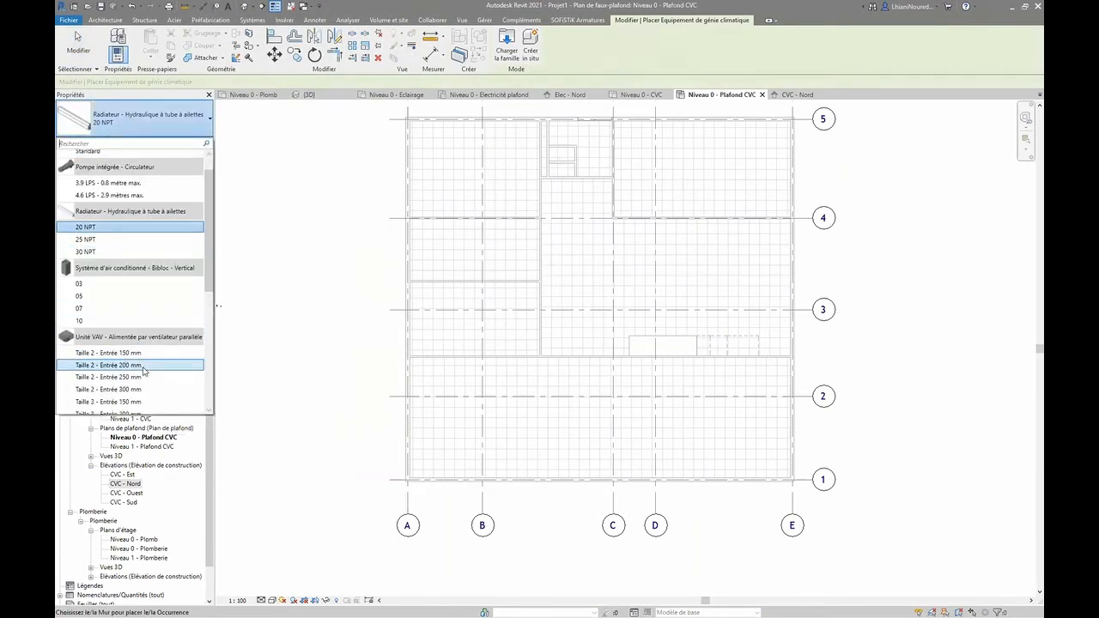
{"action": "left_click", "coordinate": [117, 354]}
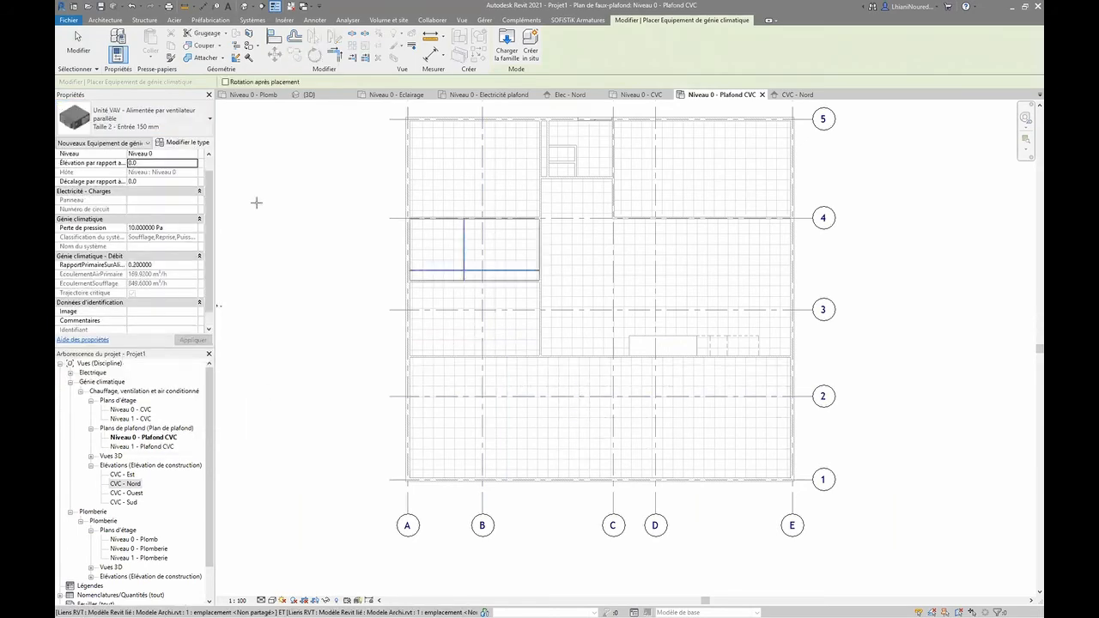
- Place the VAV unit at an elevation of 480 in the large room between grids B and C, just south of grid 2
{"action": "left_click", "coordinate": [150, 167]}
{"action": "left_click", "coordinate": [158, 165]}
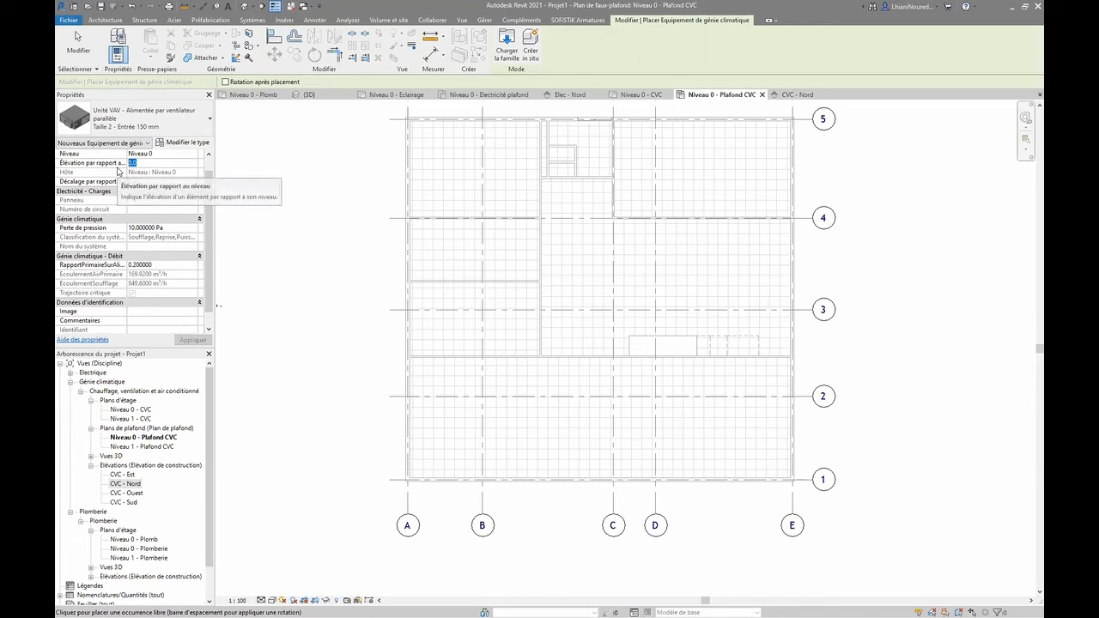
{"action": "type", "text": "480"}
{"action": "key", "text": "Return"}
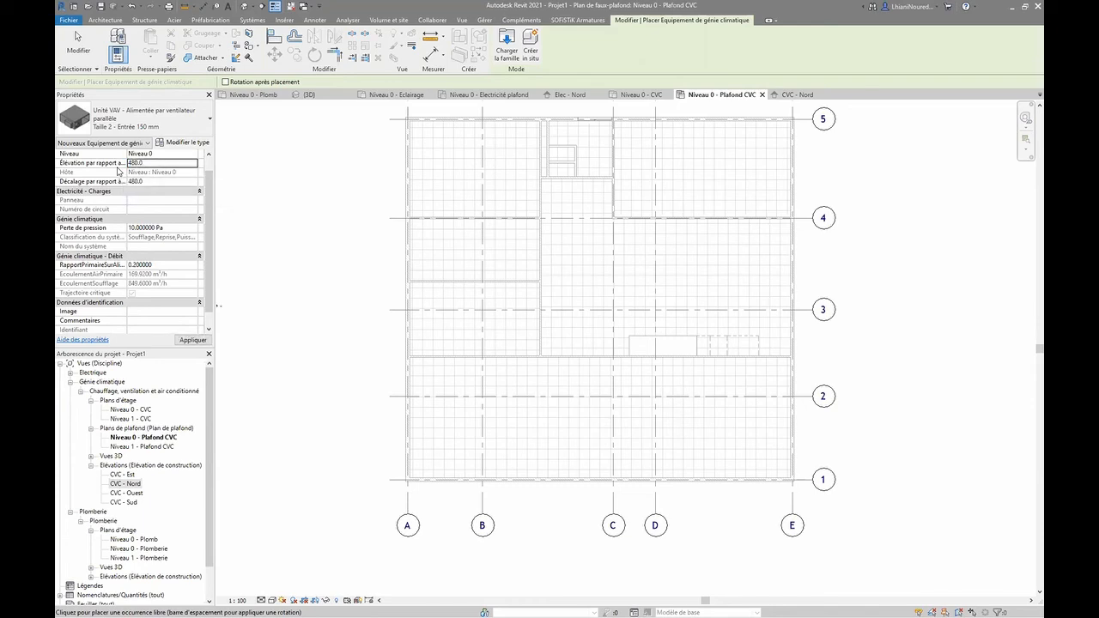
{"action": "left_click", "coordinate": [193, 340]}
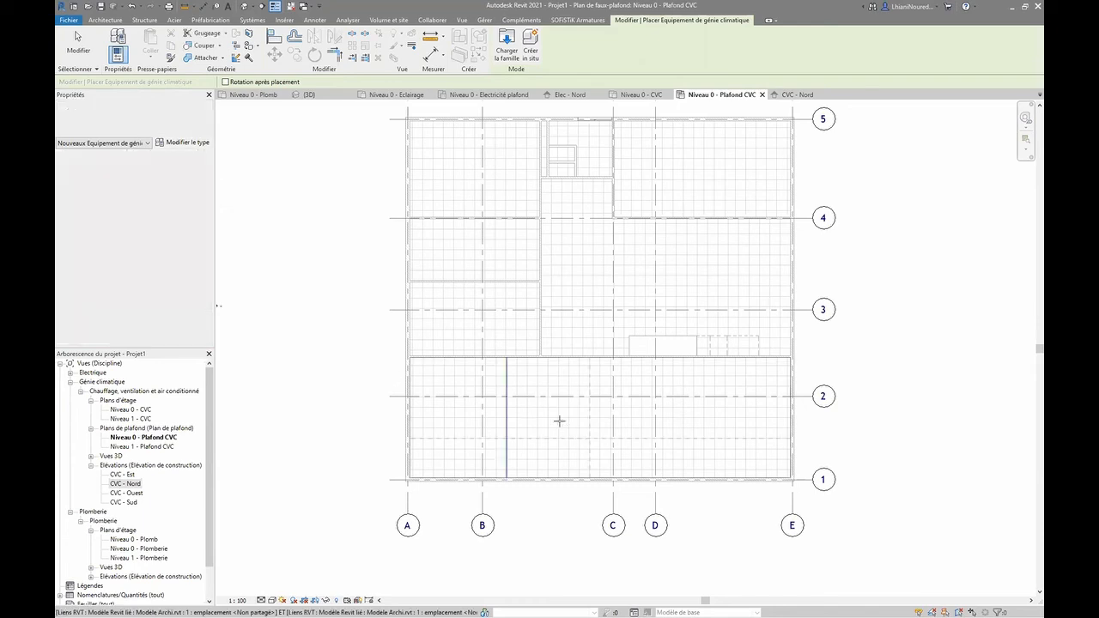
{"action": "scroll", "coordinate": [574, 414], "scroll_direction": "up", "scroll_amount": 5}
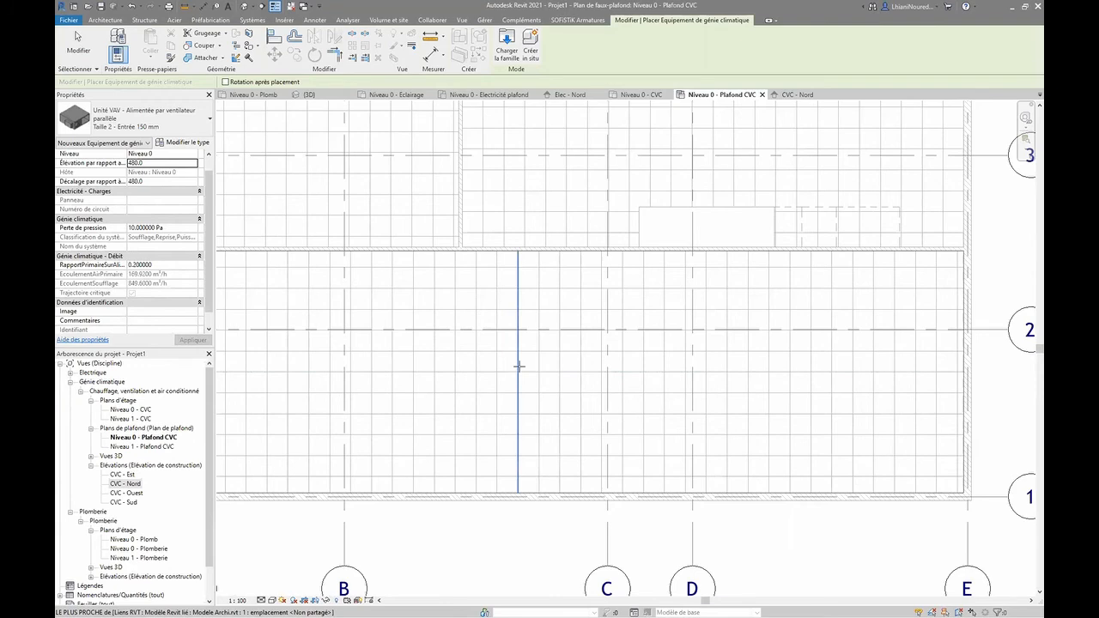
{"action": "scroll", "coordinate": [525, 370], "scroll_direction": "up", "scroll_amount": 1}
{"action": "middle_click_drag", "start_coordinate": [535, 374], "coordinate": [557, 378]}
{"action": "scroll", "coordinate": [555, 376], "scroll_direction": "down", "scroll_amount": 1}
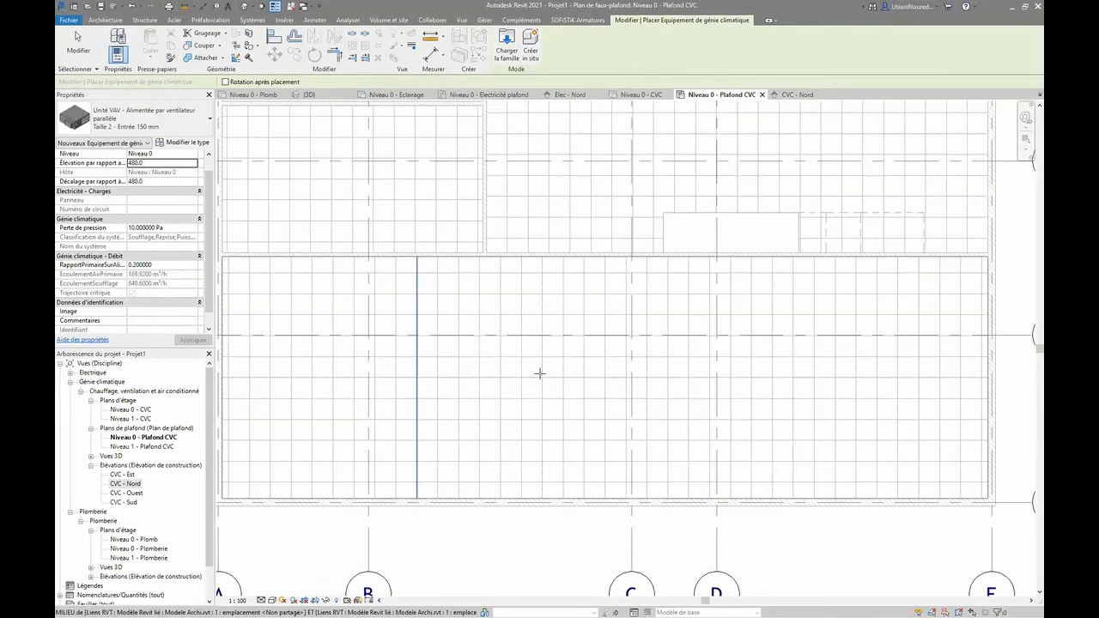
{"action": "left_click", "coordinate": [541, 375]}
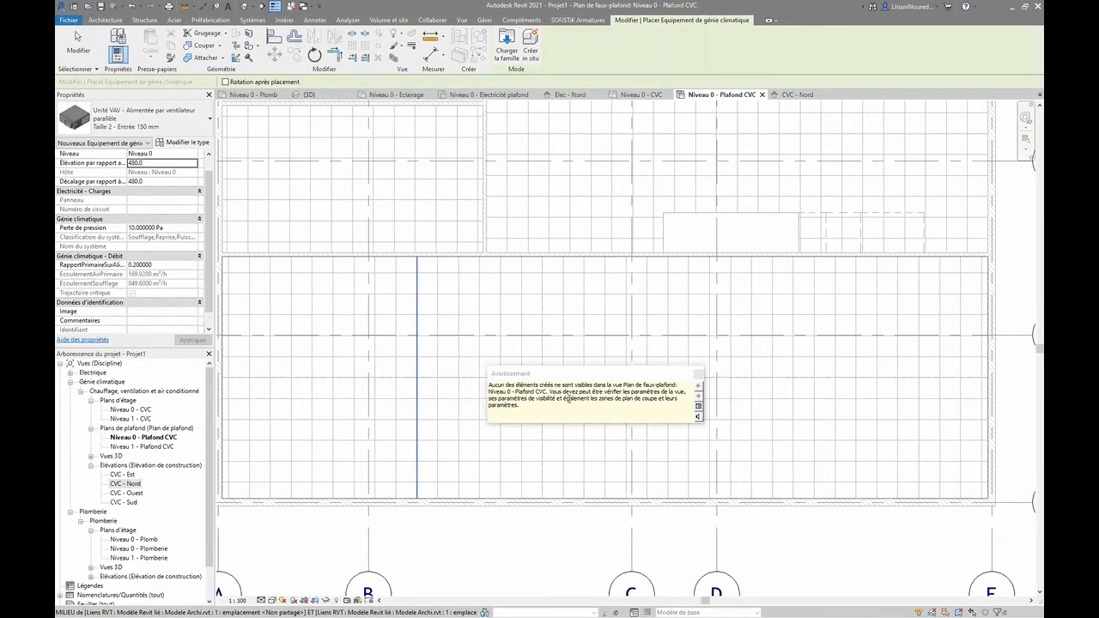
{"action": "left_click", "coordinate": [698, 376]}
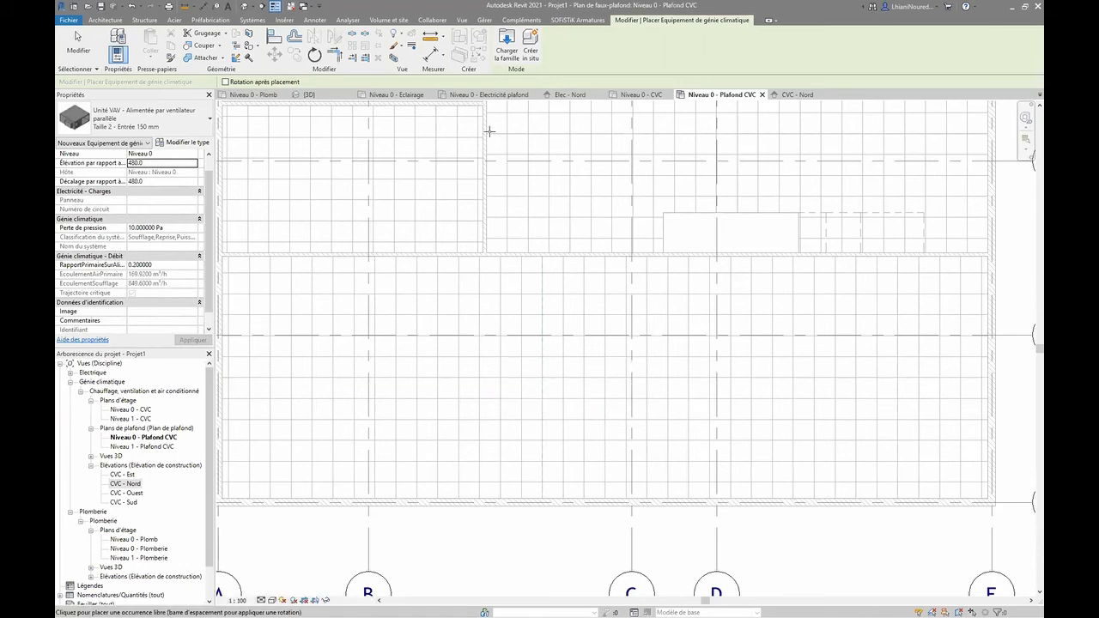
- In the 3D view, set the placed VAV unit's elevation from level to 4800
{"action": "left_click", "coordinate": [309, 94]}
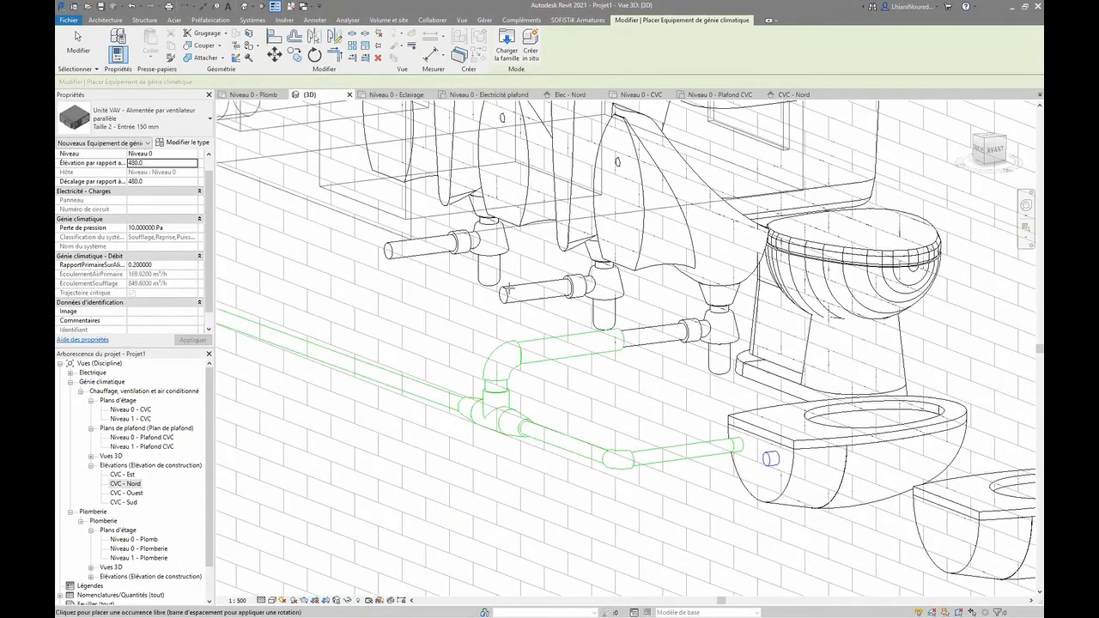
{"action": "scroll", "coordinate": [581, 275], "scroll_direction": "down", "scroll_amount": 10}
{"action": "middle_click_drag", "start_coordinate": [775, 389], "coordinate": [538, 456], "text": "shift"}
{"action": "key", "text": "Escape"}
{"action": "middle_click_drag", "start_coordinate": [373, 447], "coordinate": [743, 347], "text": "shift"}
{"action": "scroll", "coordinate": [744, 347], "scroll_direction": "up", "scroll_amount": 5}
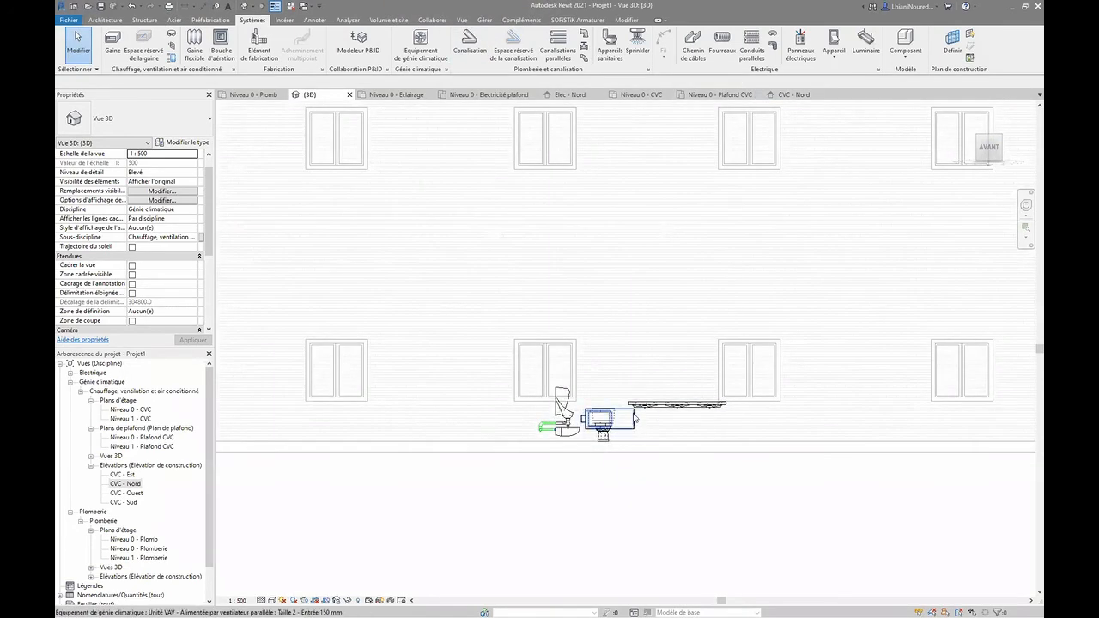
{"action": "left_click", "coordinate": [634, 418]}
{"action": "left_click", "coordinate": [148, 162]}
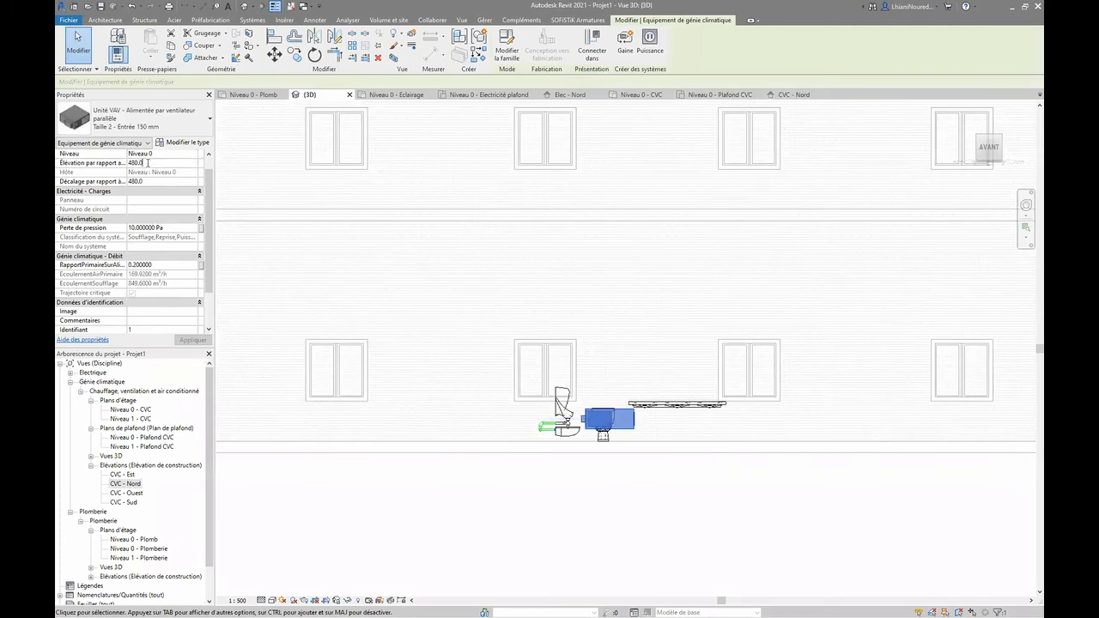
{"action": "type", "text": "4800.0"}
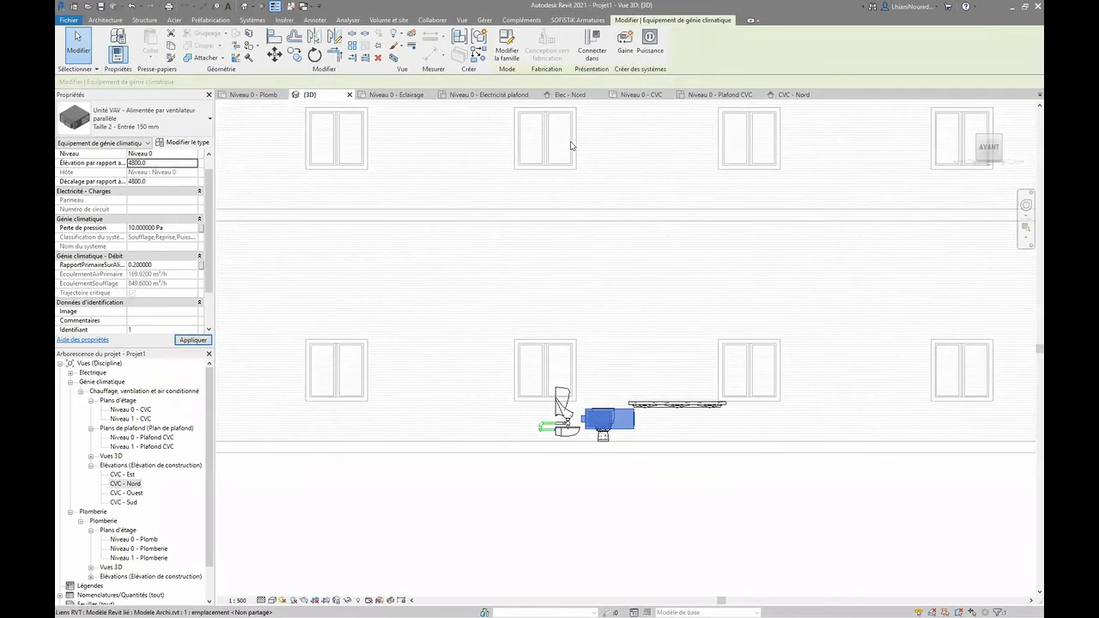
{"action": "key", "text": "Return"}
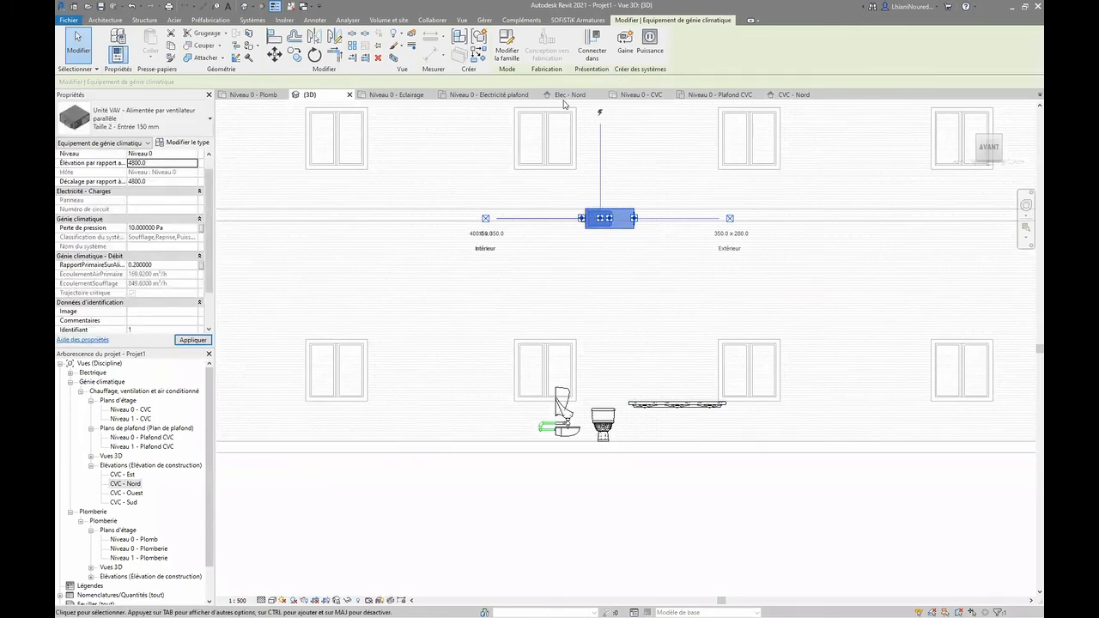
- In the Niveau 0 - Plafond CVC plan, move the VAV unit slightly north towards grid 2
{"action": "left_click", "coordinate": [732, 94]}
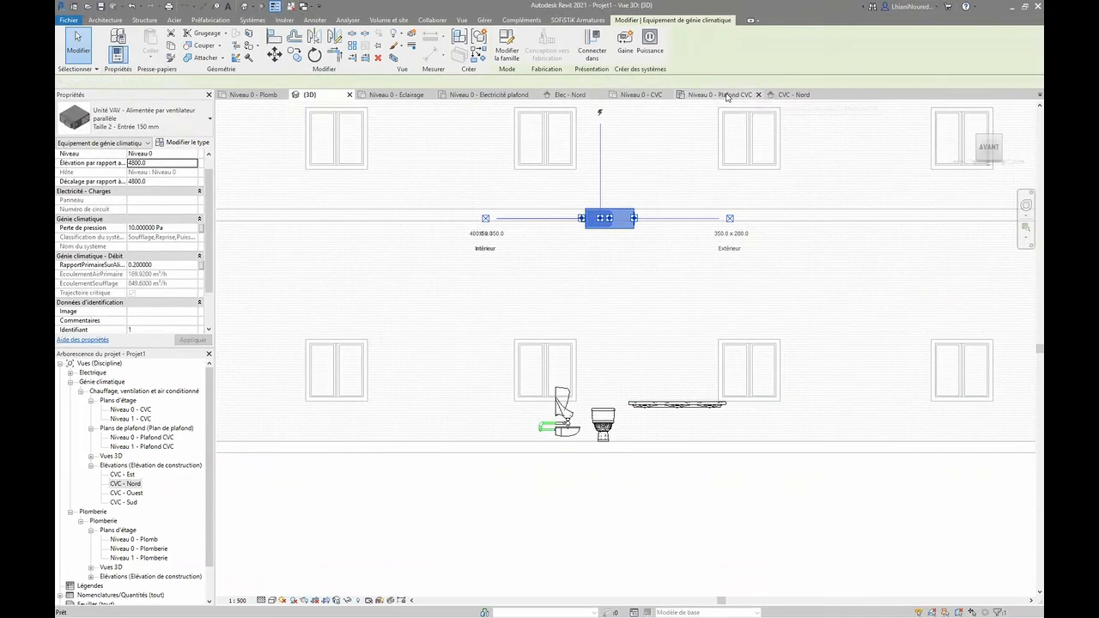
{"action": "key", "text": "Escape"}
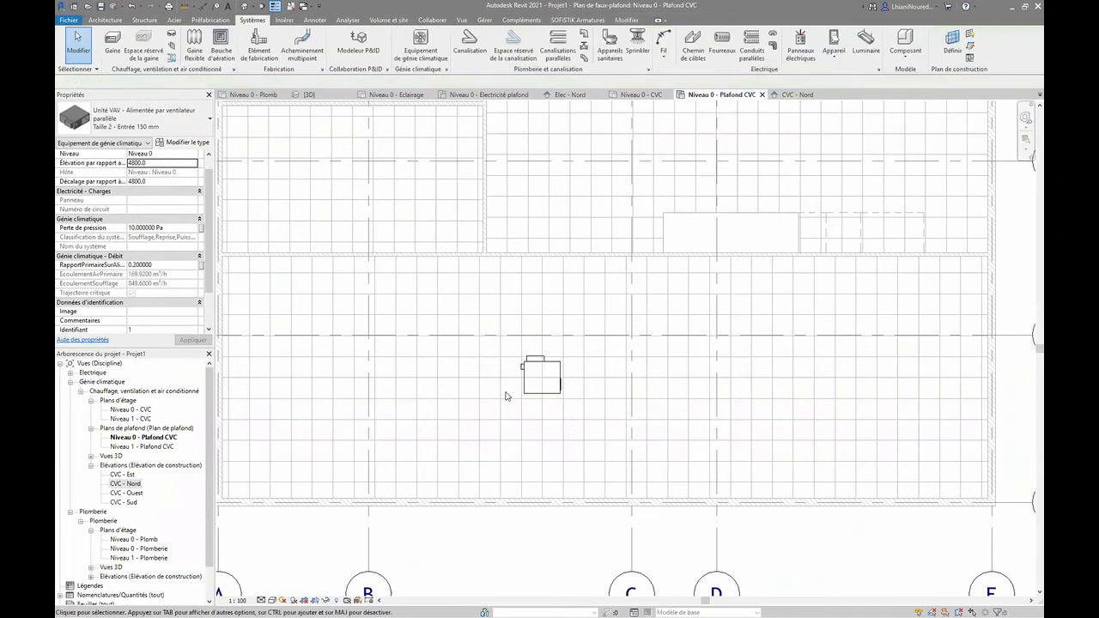
{"action": "scroll", "coordinate": [532, 378], "scroll_direction": "up", "scroll_amount": 1}
{"action": "left_click", "coordinate": [530, 382]}
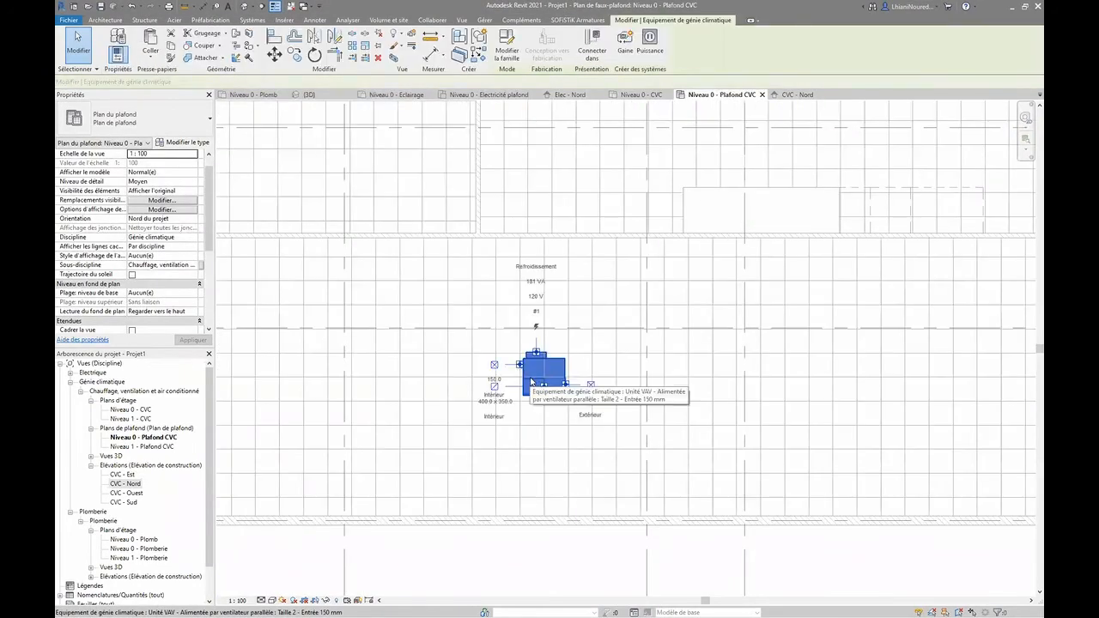
{"action": "left_click", "coordinate": [274, 54]}
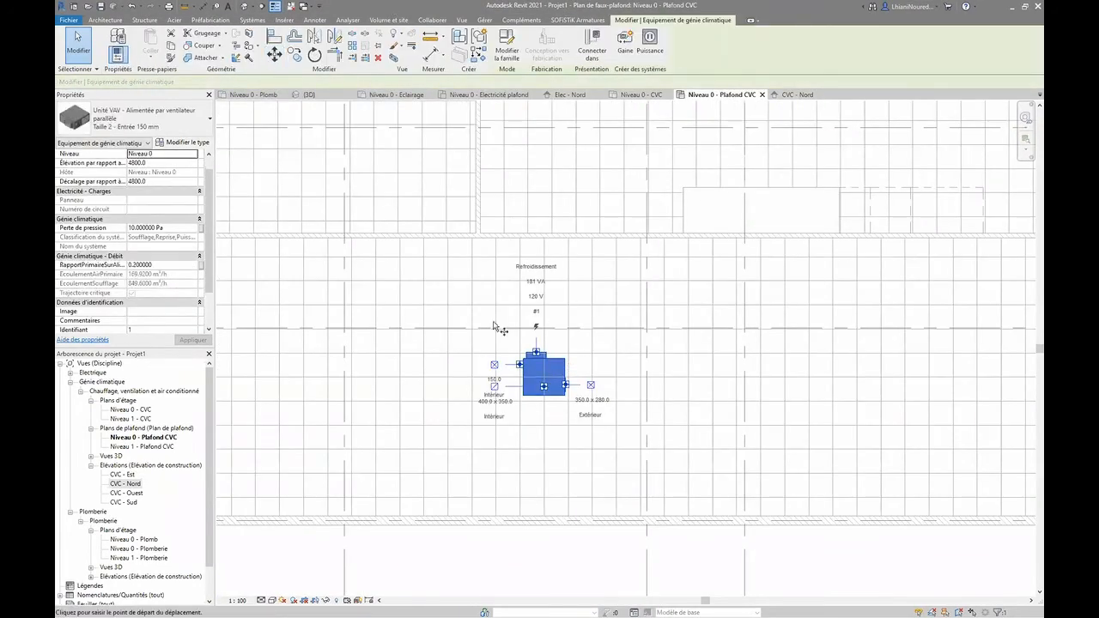
{"action": "left_click", "coordinate": [537, 373]}
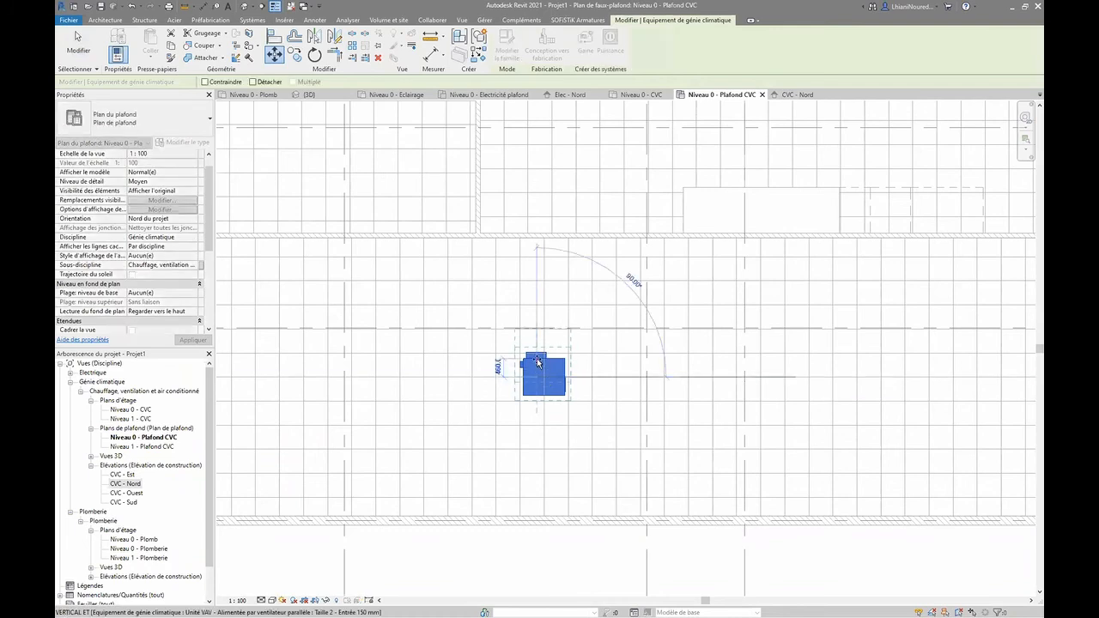
{"action": "left_click", "coordinate": [537, 342]}
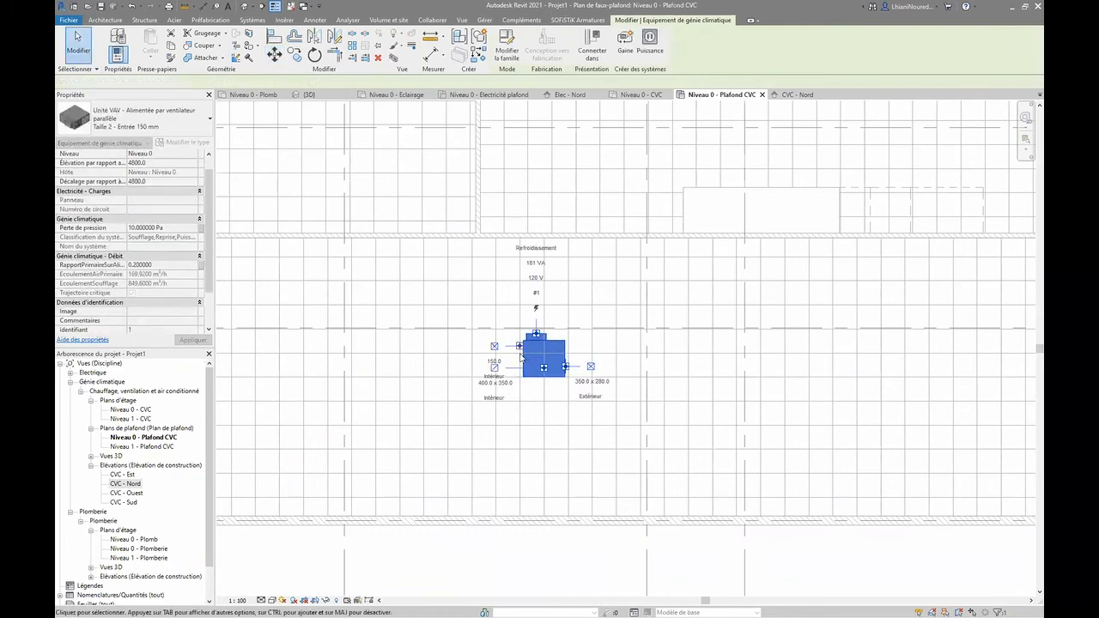
{"action": "key", "text": "Escape"}
- Set up a Bouche de soufflage air terminal, Raccordement 300 x 300 à face 600 x 600, at elevation 4000 with all four flow arrows disabled
{"action": "scroll", "coordinate": [521, 356], "scroll_direction": "down", "scroll_amount": 2}
{"action": "middle_click_drag", "start_coordinate": [576, 360], "coordinate": [686, 365]}
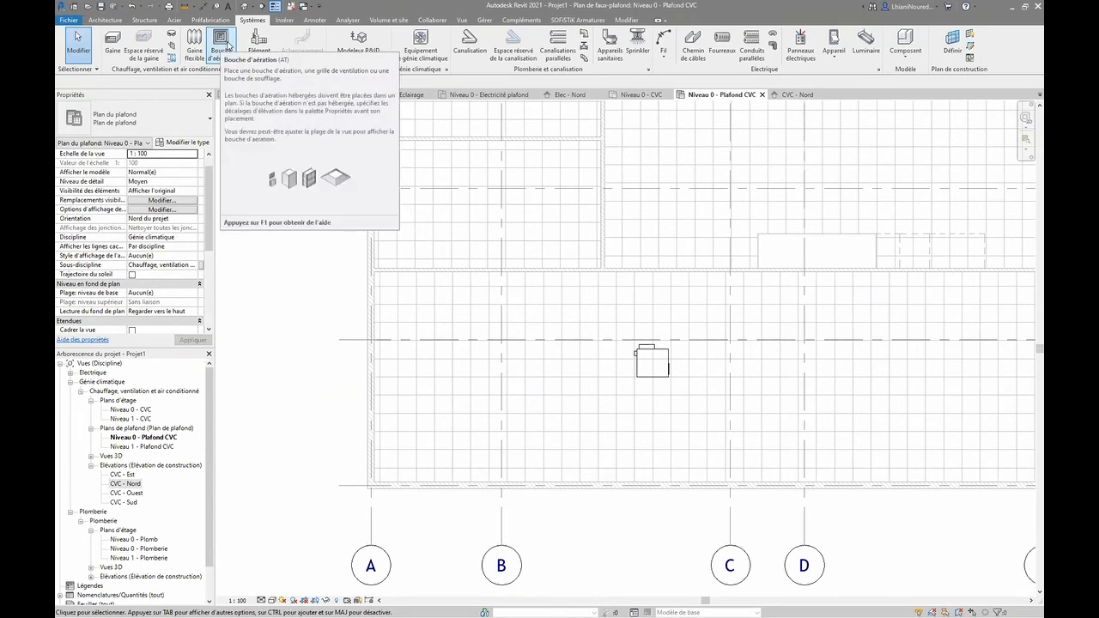
{"action": "left_click", "coordinate": [222, 41]}
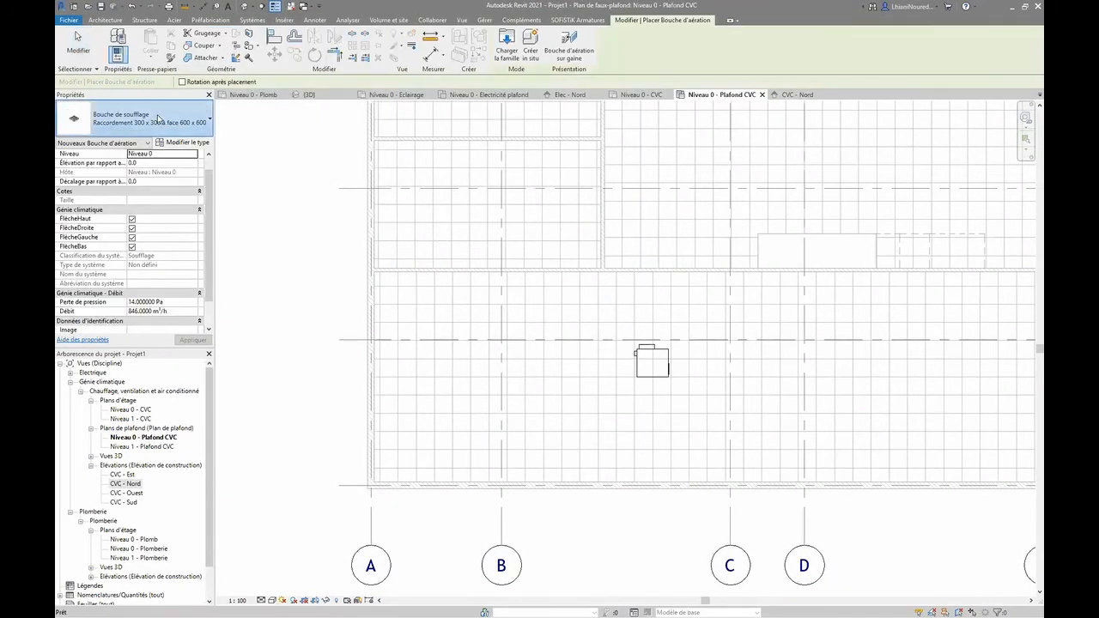
{"action": "left_click", "coordinate": [158, 118]}
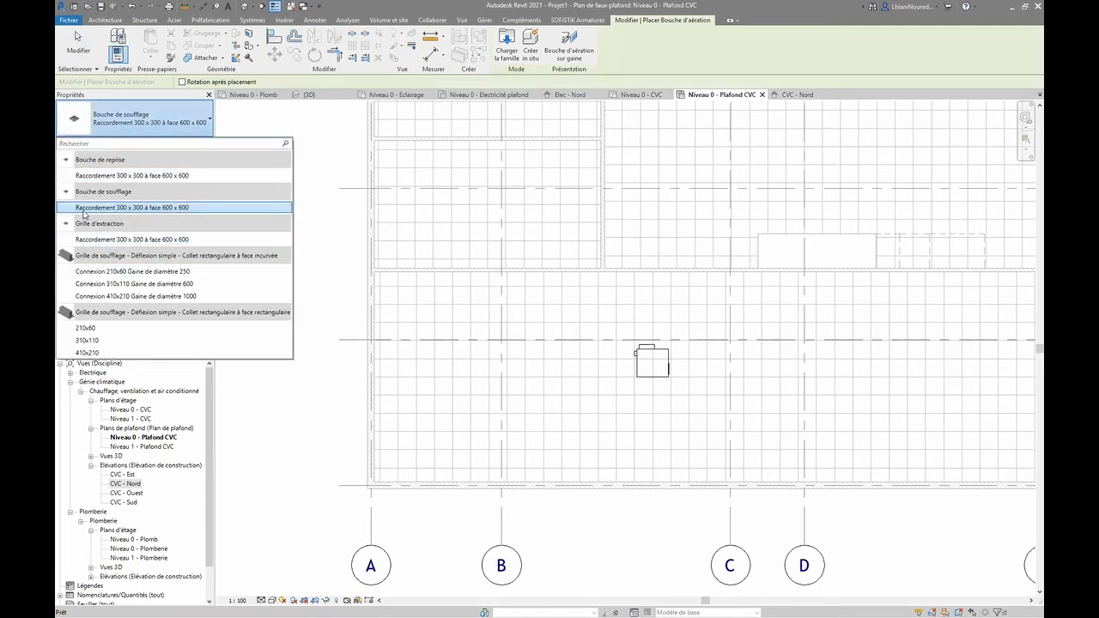
{"action": "left_click", "coordinate": [148, 209]}
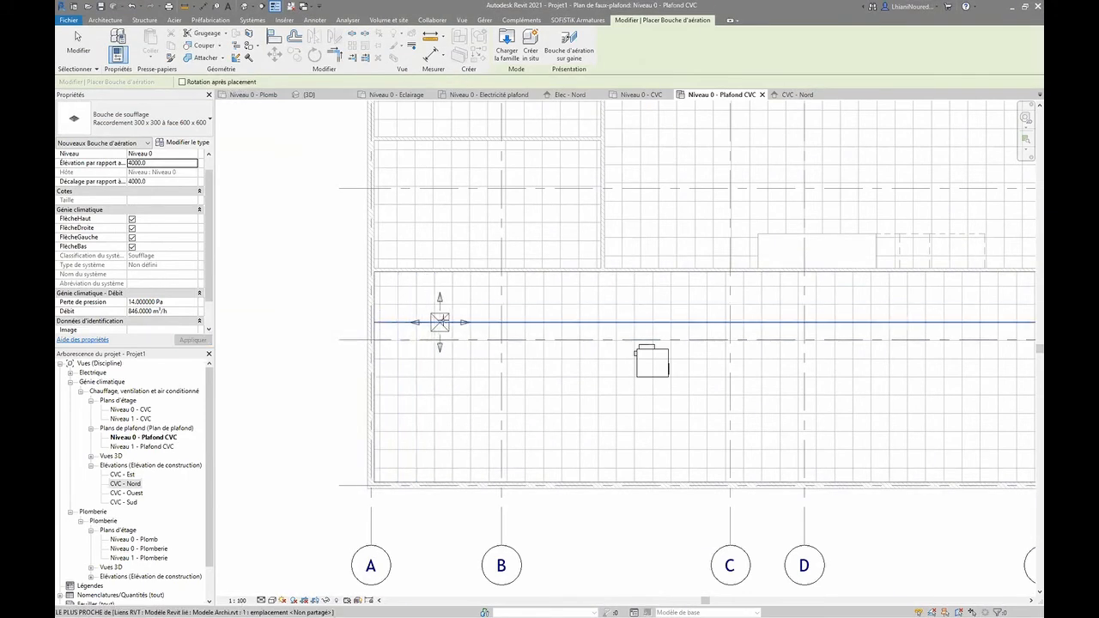
{"action": "left_click", "coordinate": [132, 220]}
{"action": "left_click", "coordinate": [133, 228]}
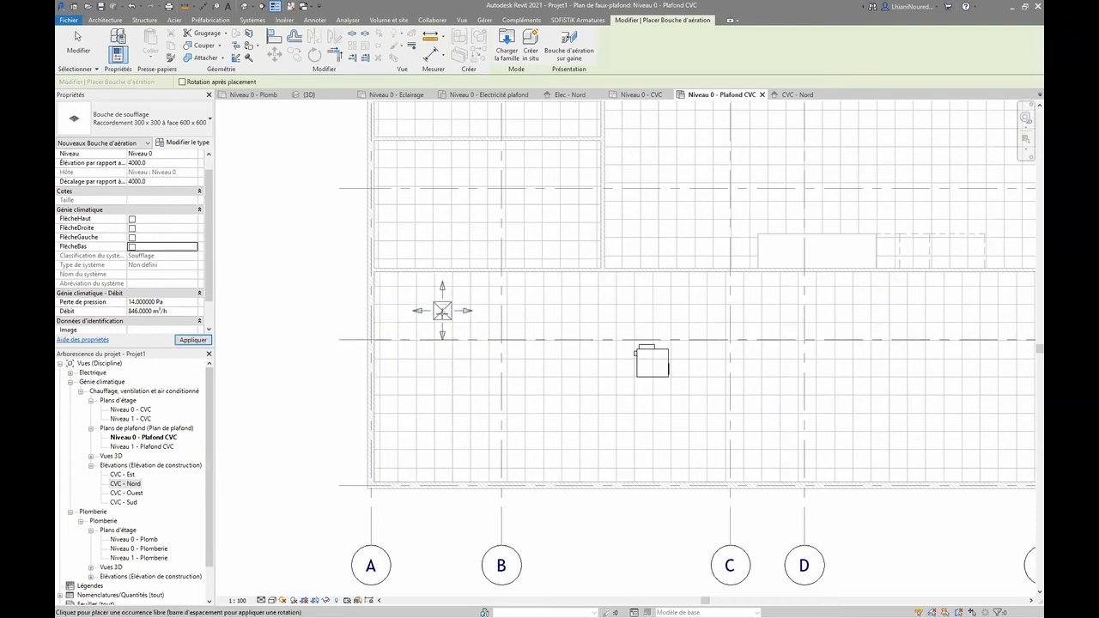
- Place one supply air terminal near the northwest corner of the large room containing the VAV unit
{"action": "scroll", "coordinate": [439, 311], "scroll_direction": "up", "scroll_amount": 1}
{"action": "scroll", "coordinate": [424, 305], "scroll_direction": "up", "scroll_amount": 1}
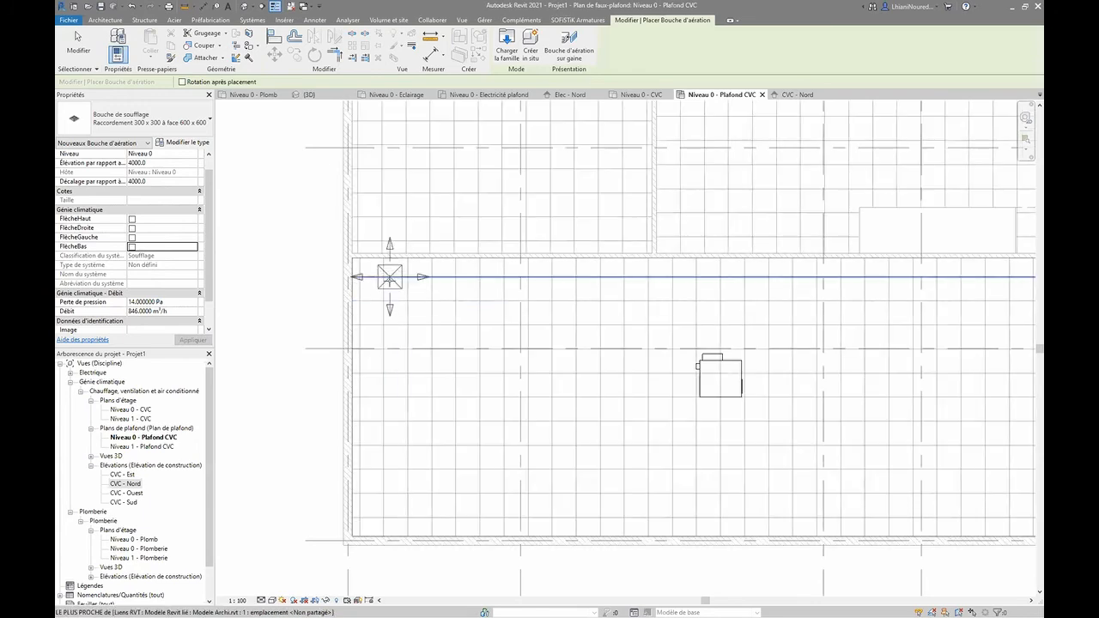
{"action": "left_click", "coordinate": [384, 276]}
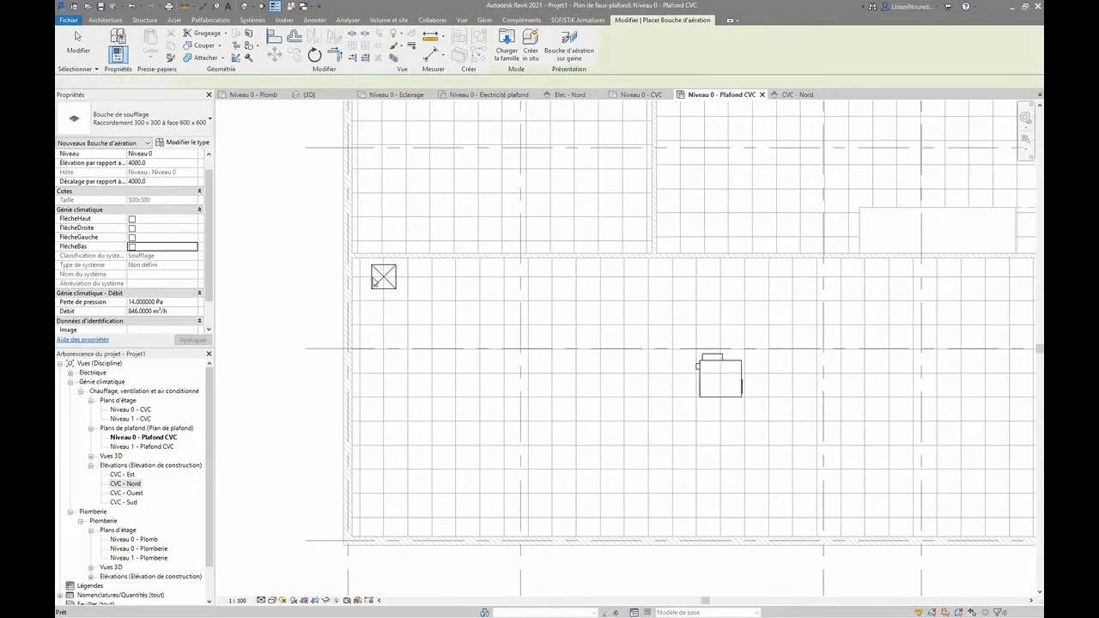
{"action": "key", "text": "Escape"}
{"action": "key", "text": "Escape"}
- Move the supply air terminal by its corner so that it fits exactly into a ceiling grid tile
{"action": "scroll", "coordinate": [375, 268], "scroll_direction": "up", "scroll_amount": 4}
{"action": "left_click", "coordinate": [371, 261]}
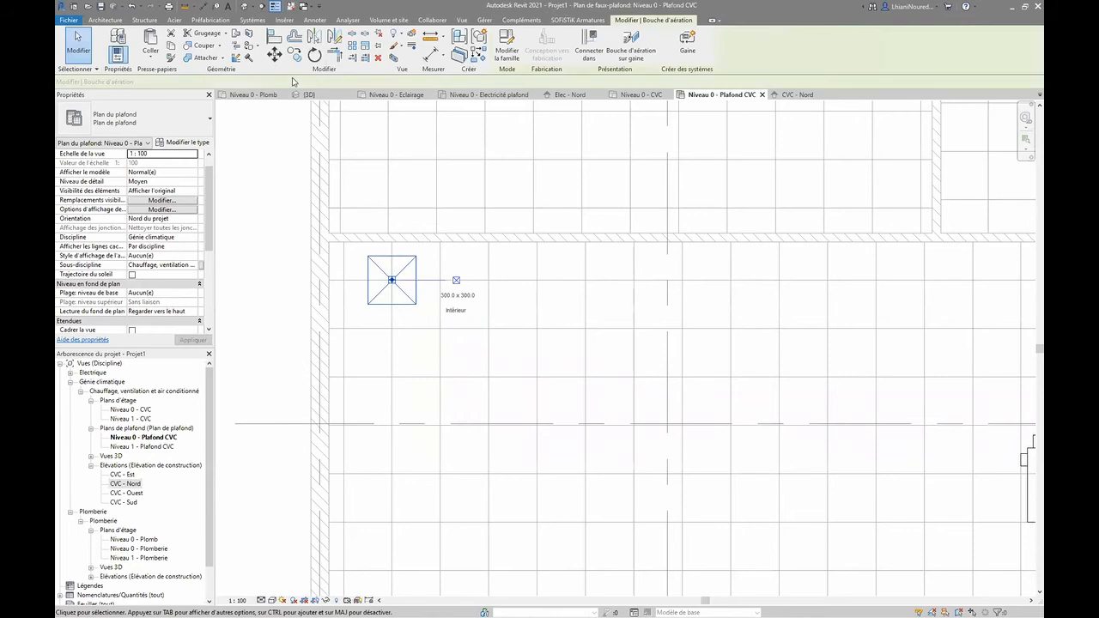
{"action": "key", "text": "m"}
{"action": "key", "text": "v"}
{"action": "left_click", "coordinate": [367, 255]}
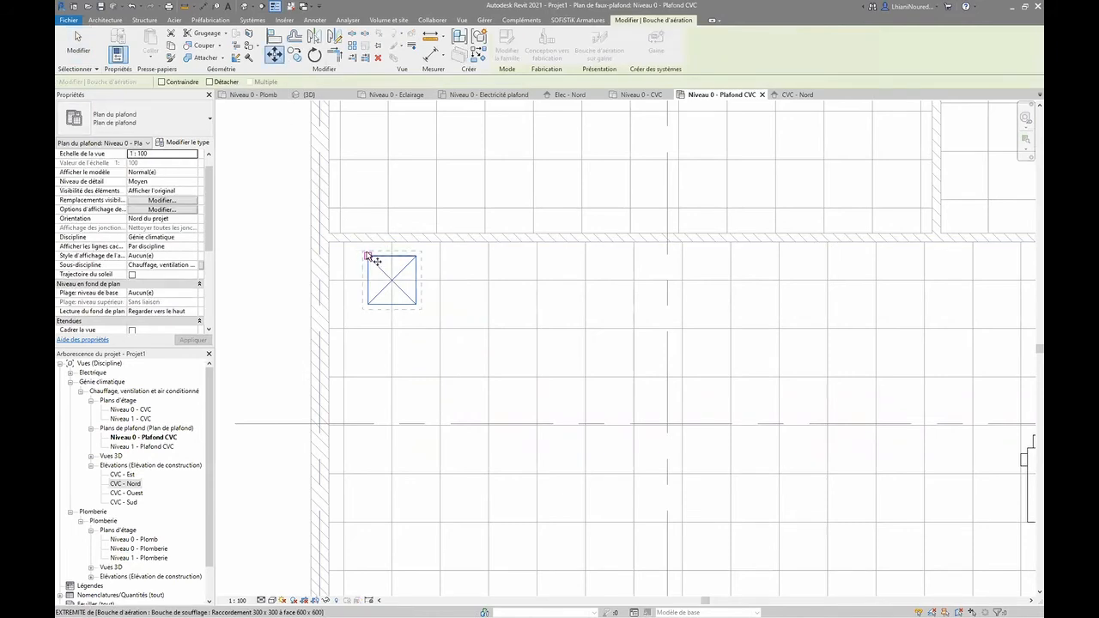
{"action": "left_click", "coordinate": [392, 280]}
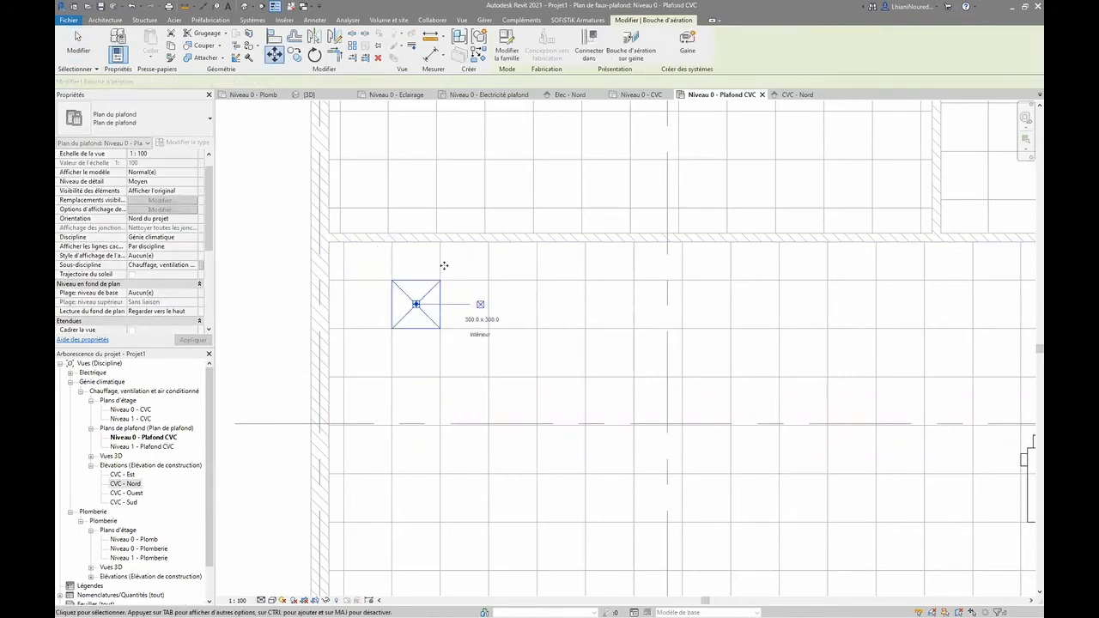
- Copy the supply air terminal into three more ceiling tiles along the same row: just east of grid B, at grid D and near grid E
{"action": "left_click", "coordinate": [297, 56]}
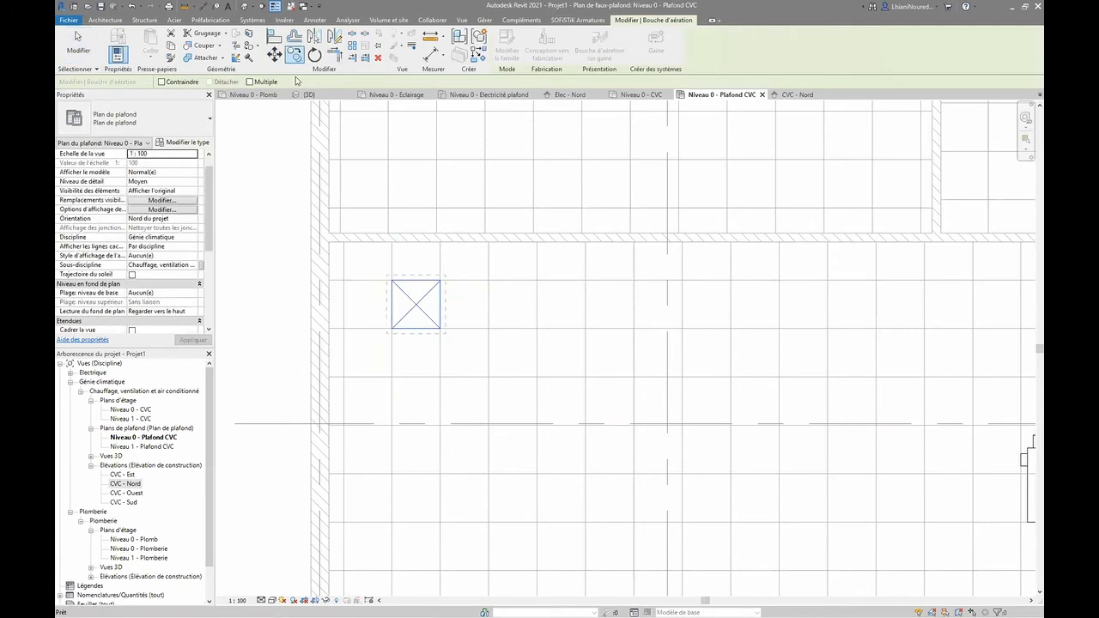
{"action": "left_click", "coordinate": [392, 281]}
{"action": "scroll", "coordinate": [534, 333], "scroll_direction": "down", "scroll_amount": 4}
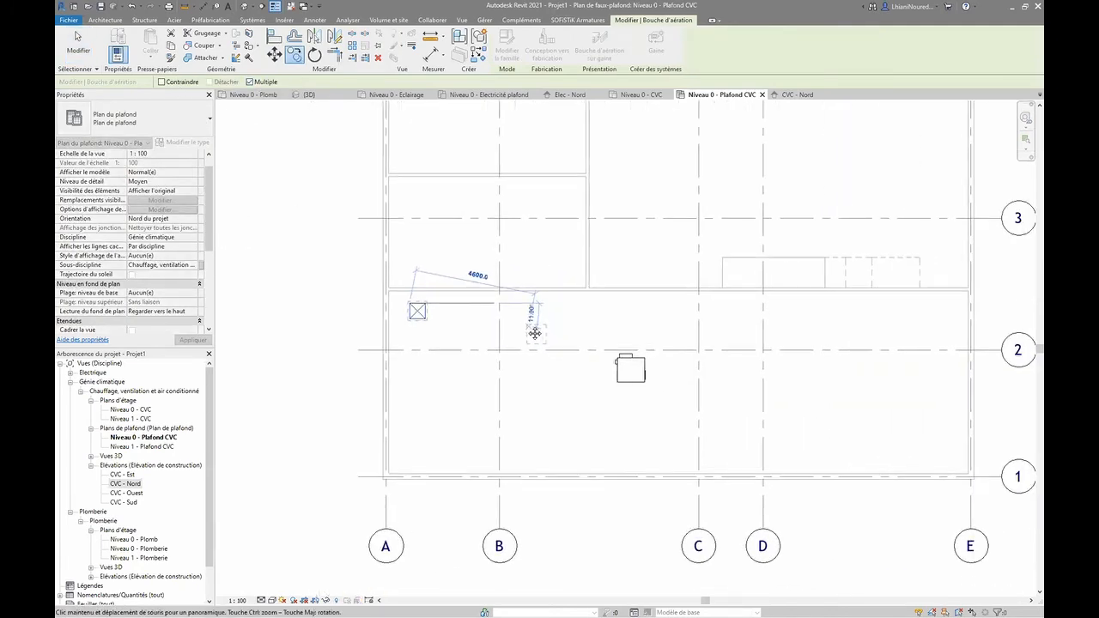
{"action": "scroll", "coordinate": [527, 314], "scroll_direction": "up", "scroll_amount": 2}
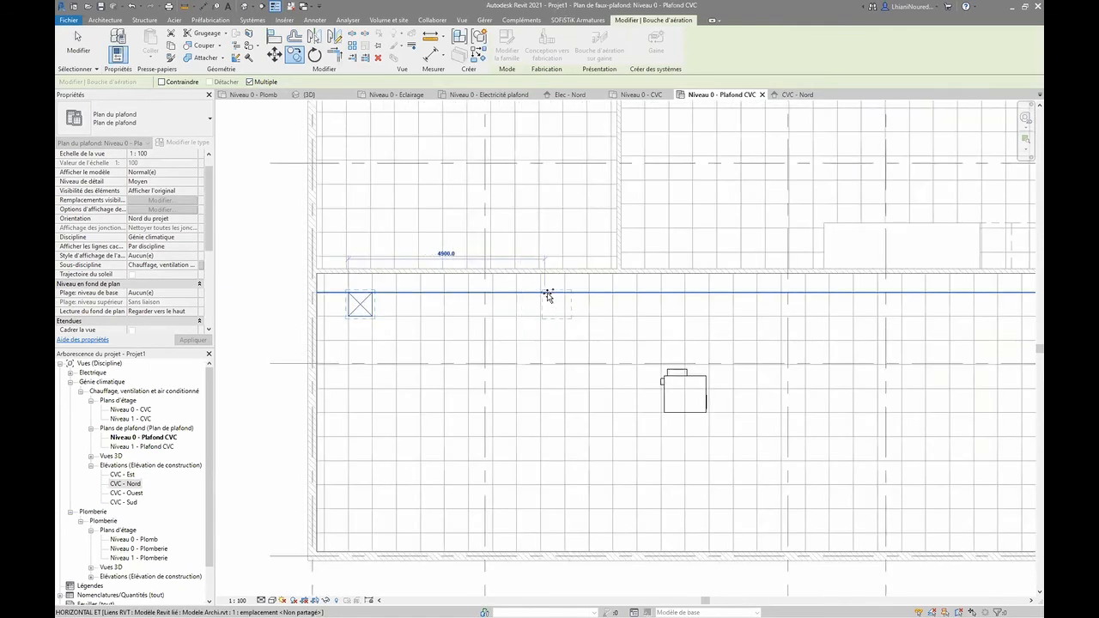
{"action": "left_click", "coordinate": [539, 296]}
{"action": "middle_click_drag", "start_coordinate": [795, 307], "coordinate": [589, 314]}
{"action": "left_click", "coordinate": [678, 304]}
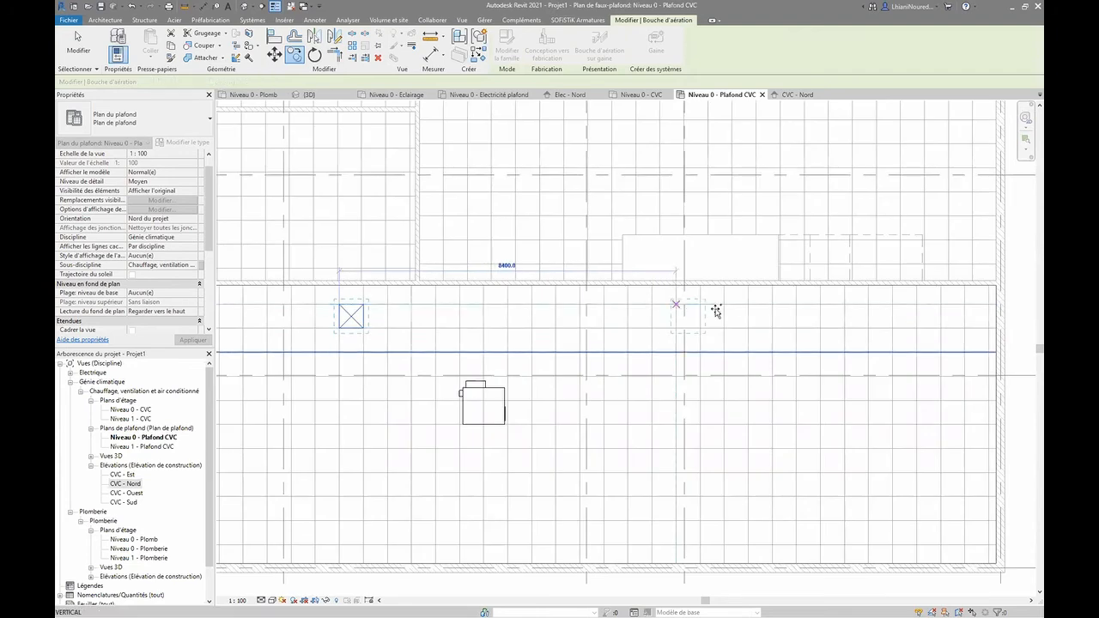
{"action": "left_click", "coordinate": [940, 302]}
{"action": "scroll", "coordinate": [764, 353], "scroll_direction": "down", "scroll_amount": 1}
{"action": "middle_click_drag", "start_coordinate": [763, 352], "coordinate": [902, 311]}
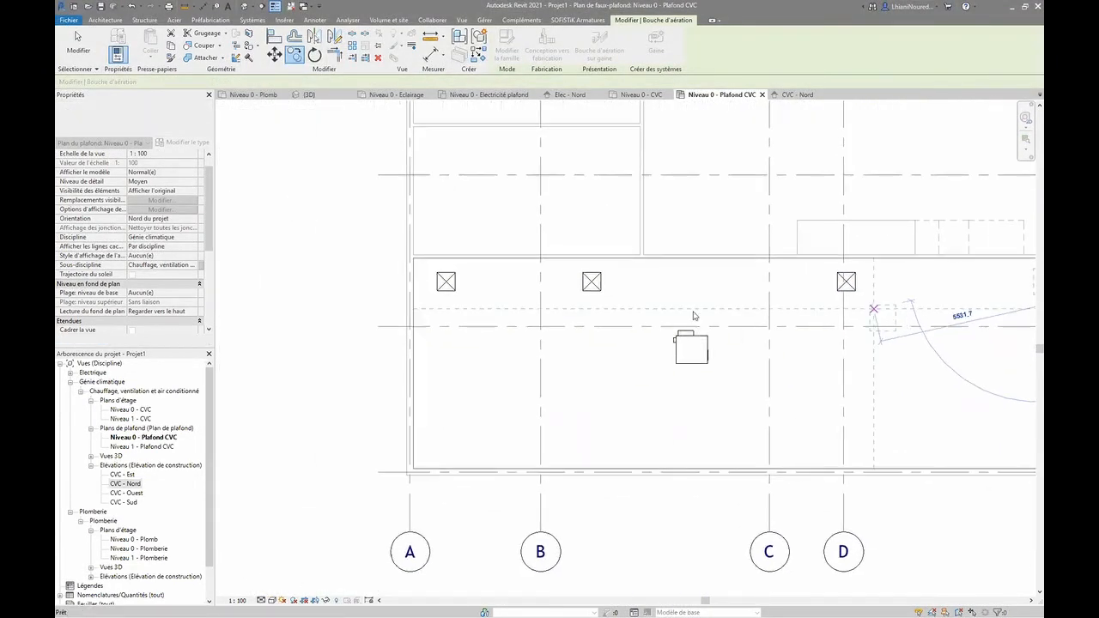
{"action": "key", "text": "Escape"}
{"action": "key", "text": "Escape"}
- Copy the row of four supply air terminals straight south into the ceiling tiles near grid 1
{"action": "scroll", "coordinate": [586, 314], "scroll_direction": "down", "scroll_amount": 1}
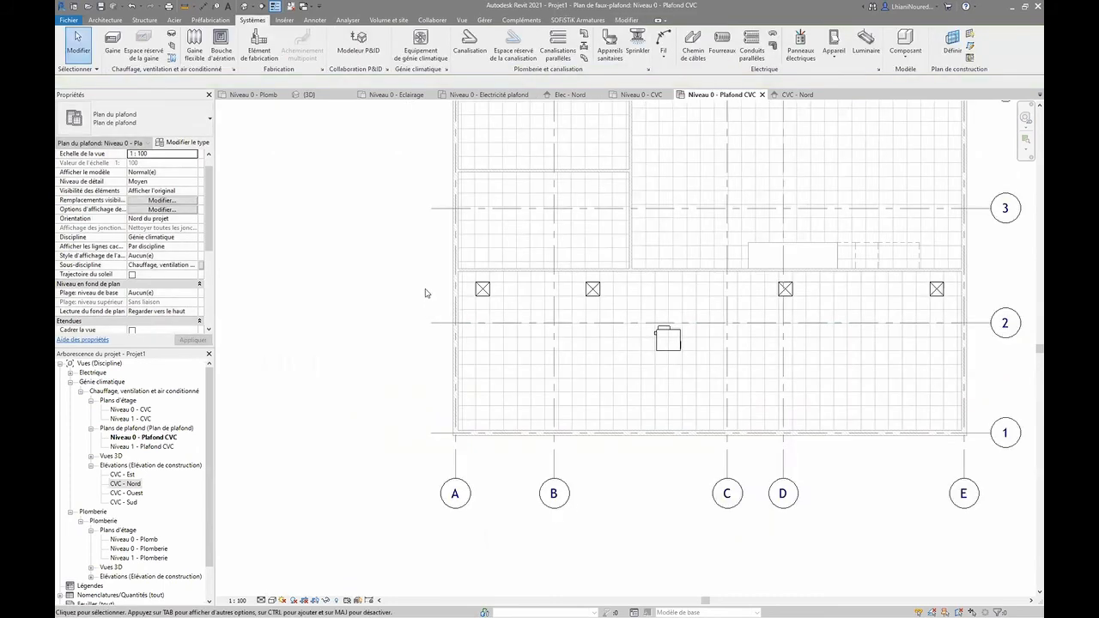
{"action": "left_click_drag", "start_coordinate": [434, 277], "coordinate": [951, 311]}
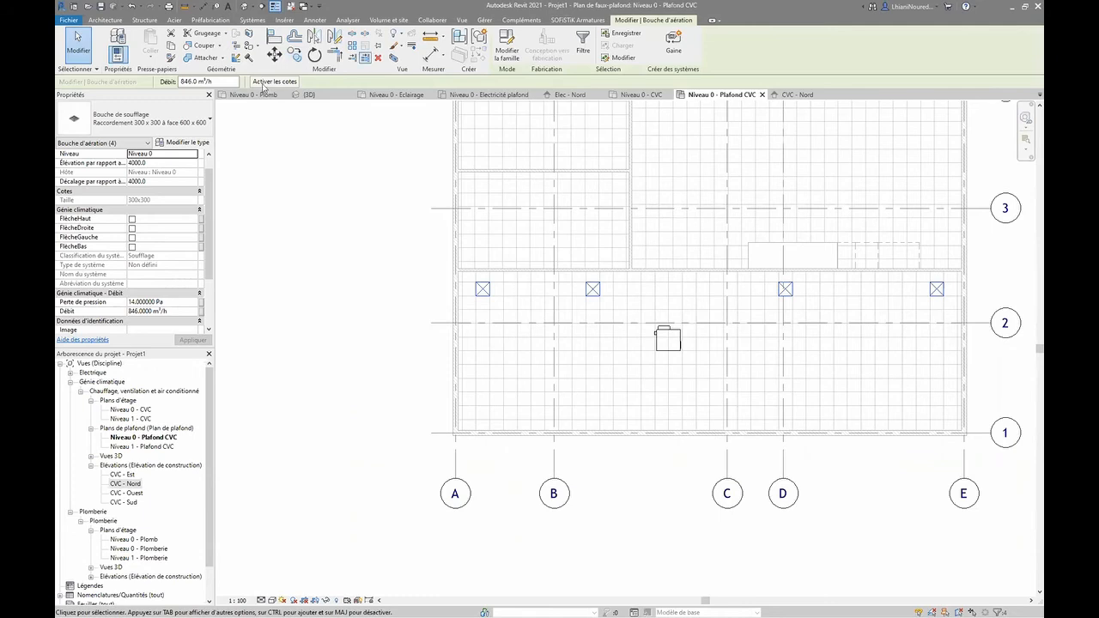
{"action": "left_click", "coordinate": [294, 57]}
{"action": "scroll", "coordinate": [489, 307], "scroll_direction": "up", "scroll_amount": 4}
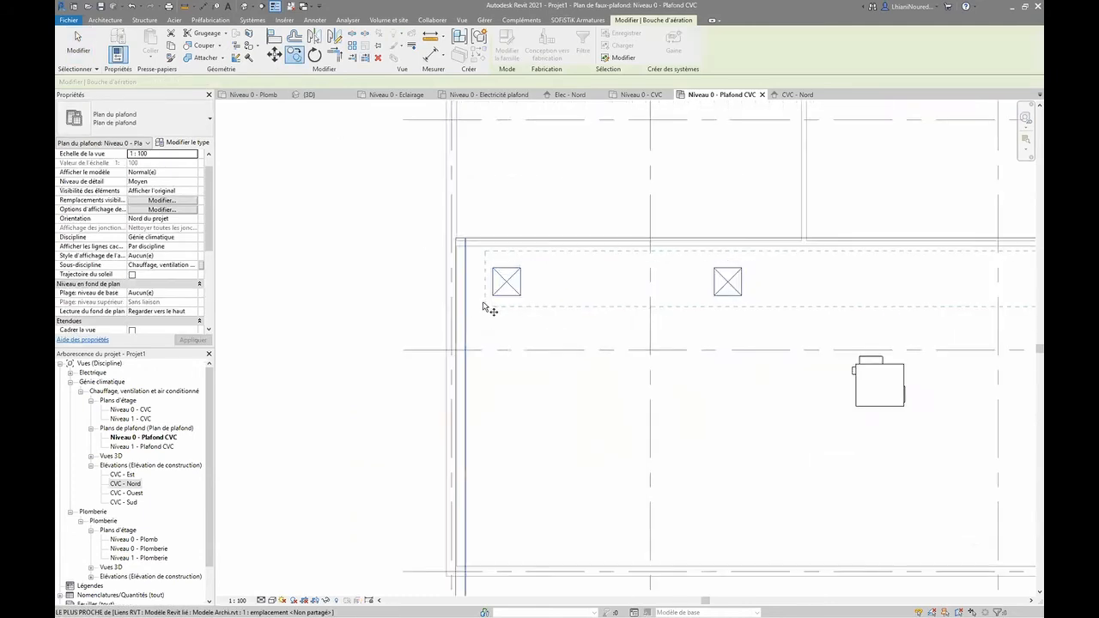
{"action": "left_click", "coordinate": [503, 299]}
{"action": "scroll", "coordinate": [498, 369], "scroll_direction": "down", "scroll_amount": 4}
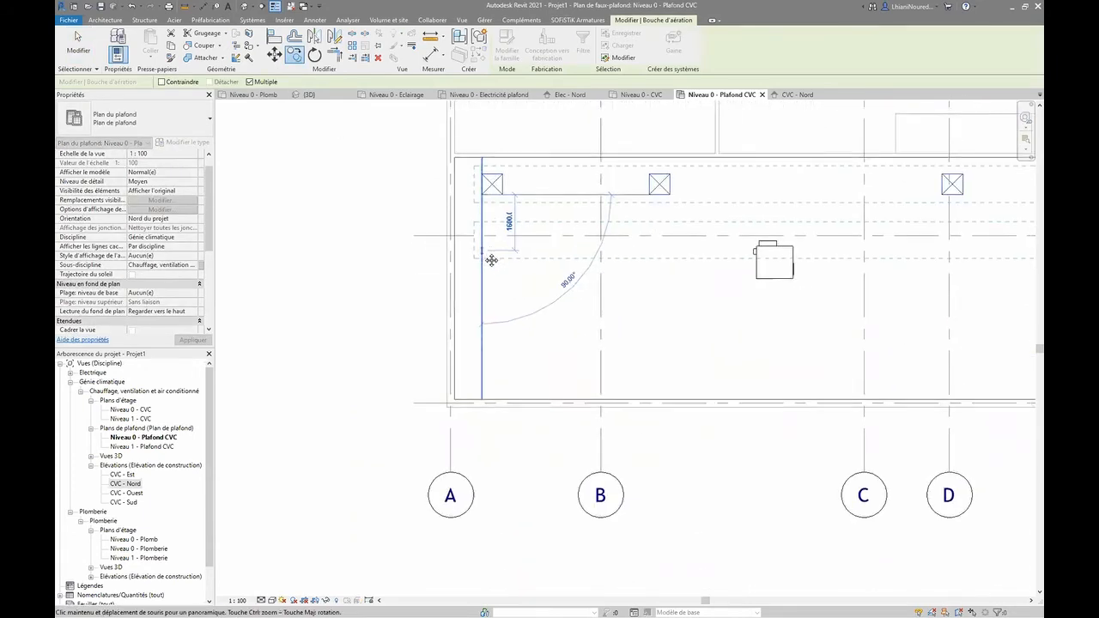
{"action": "left_click", "coordinate": [483, 382]}
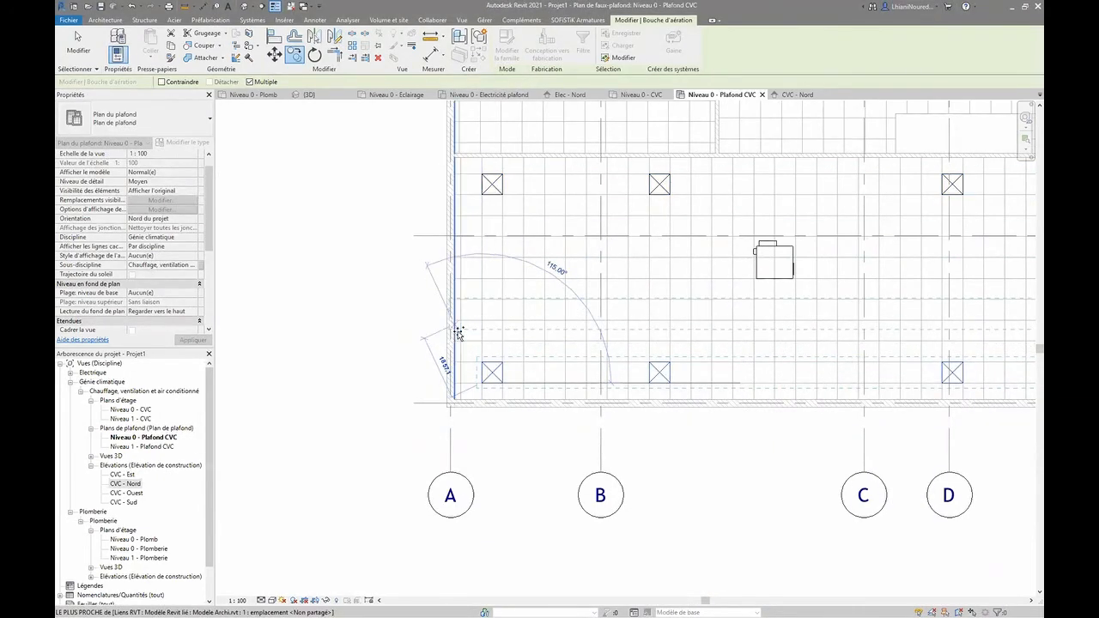
{"action": "key", "text": "Escape"}
{"action": "key", "text": "Escape"}
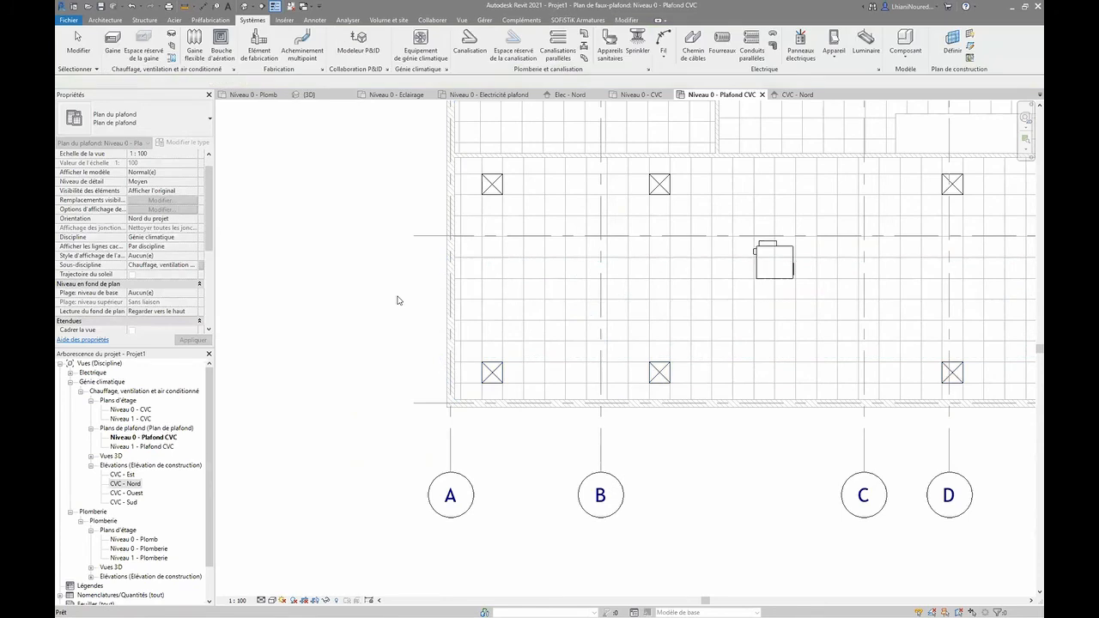
- Draw a 150 mm round duct at elevation 4800 from the VAV unit's 150 mm connector west, north, and west again to align with the westernmost terminals
{"action": "middle_click_drag", "start_coordinate": [630, 336], "coordinate": [430, 363]}
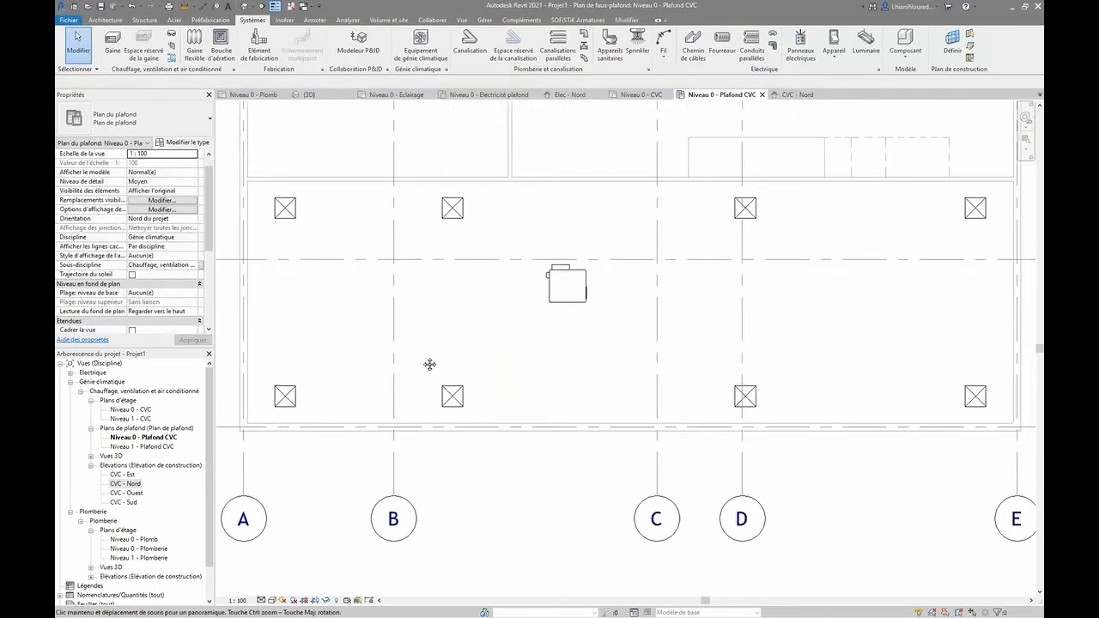
{"action": "left_click", "coordinate": [556, 309]}
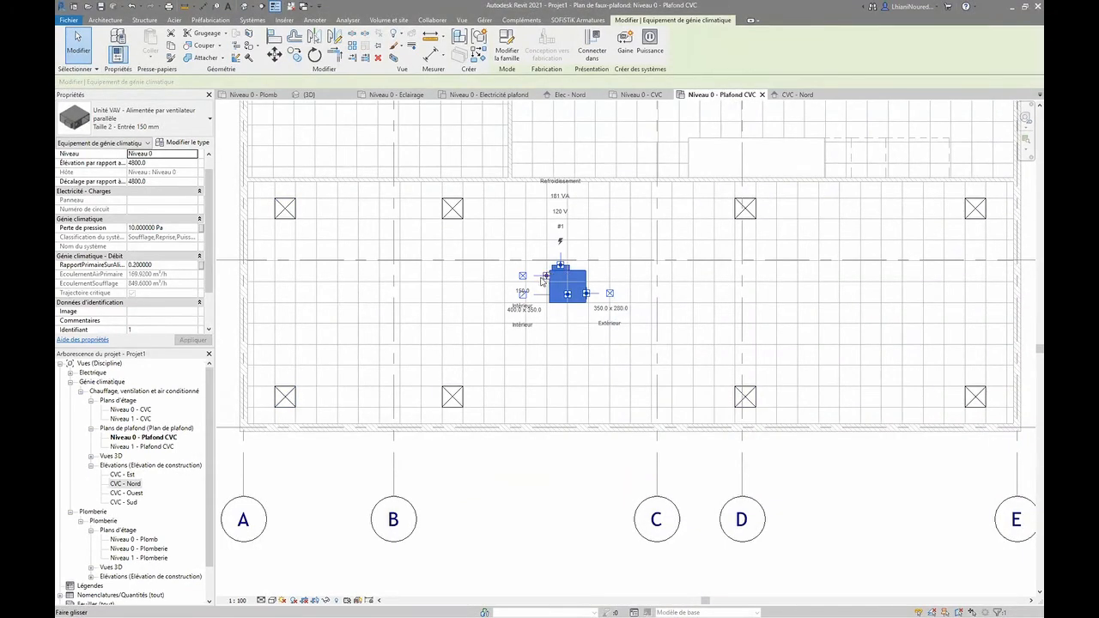
{"action": "scroll", "coordinate": [543, 280], "scroll_direction": "up", "scroll_amount": 3}
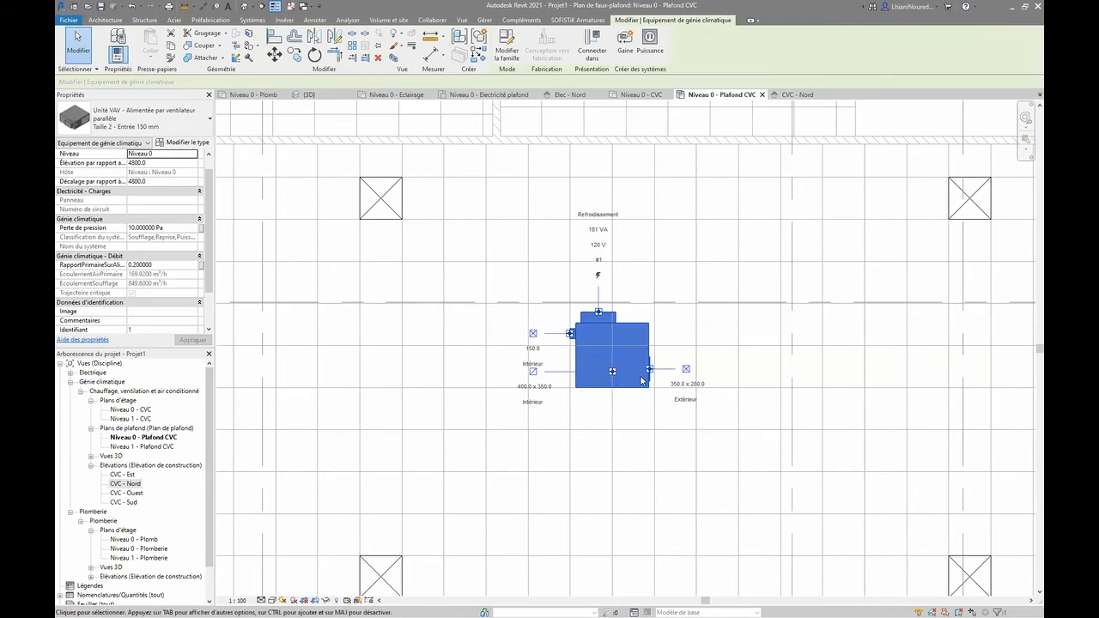
{"action": "scroll", "coordinate": [592, 354], "scroll_direction": "down", "scroll_amount": 2}
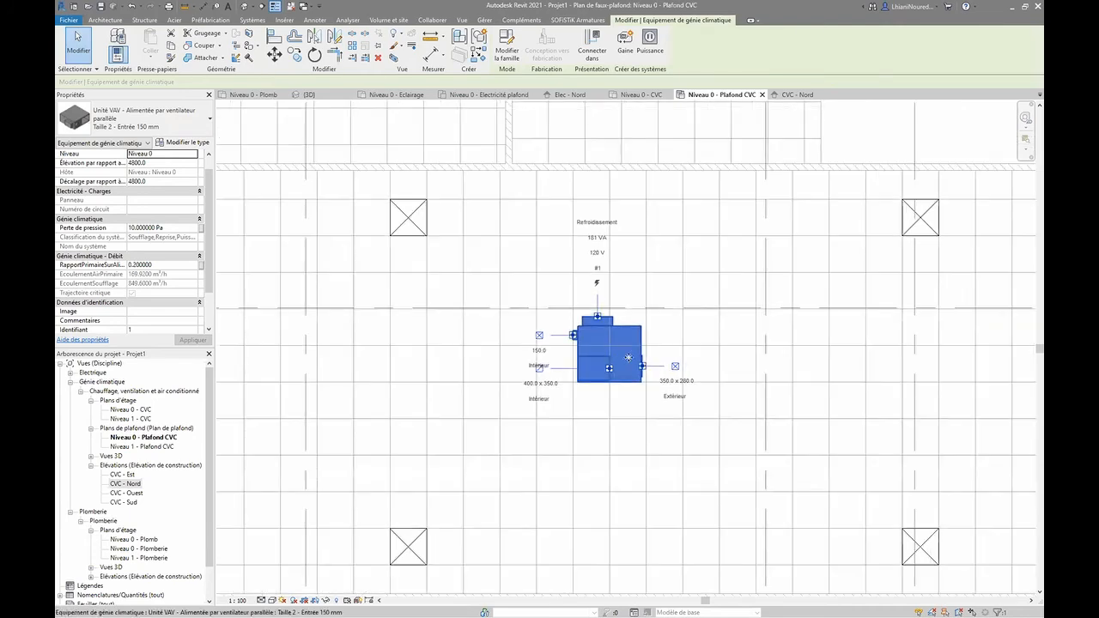
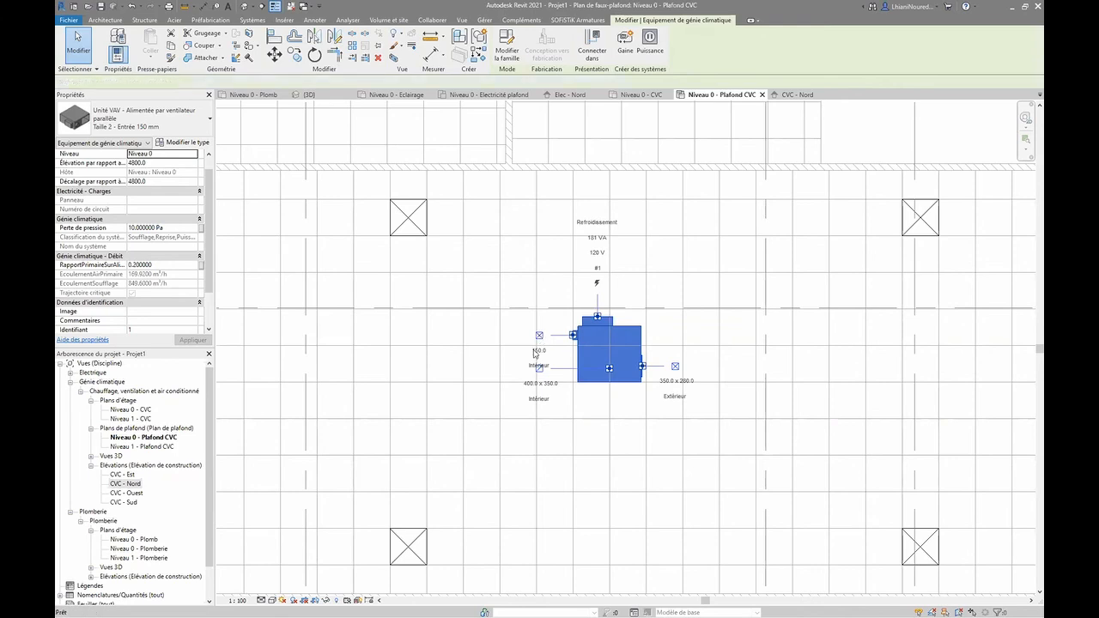
{"action": "left_click", "coordinate": [538, 336]}
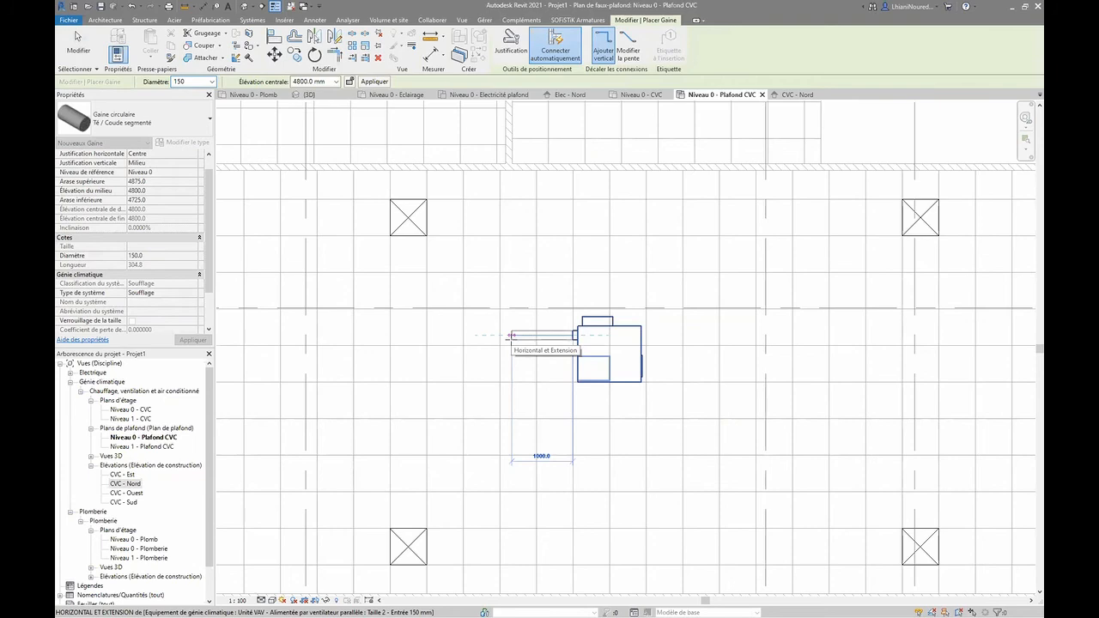
{"action": "left_click", "coordinate": [523, 303]}
{"action": "left_click", "coordinate": [522, 282]}
{"action": "middle_click_drag", "start_coordinate": [405, 276], "coordinate": [608, 288]}
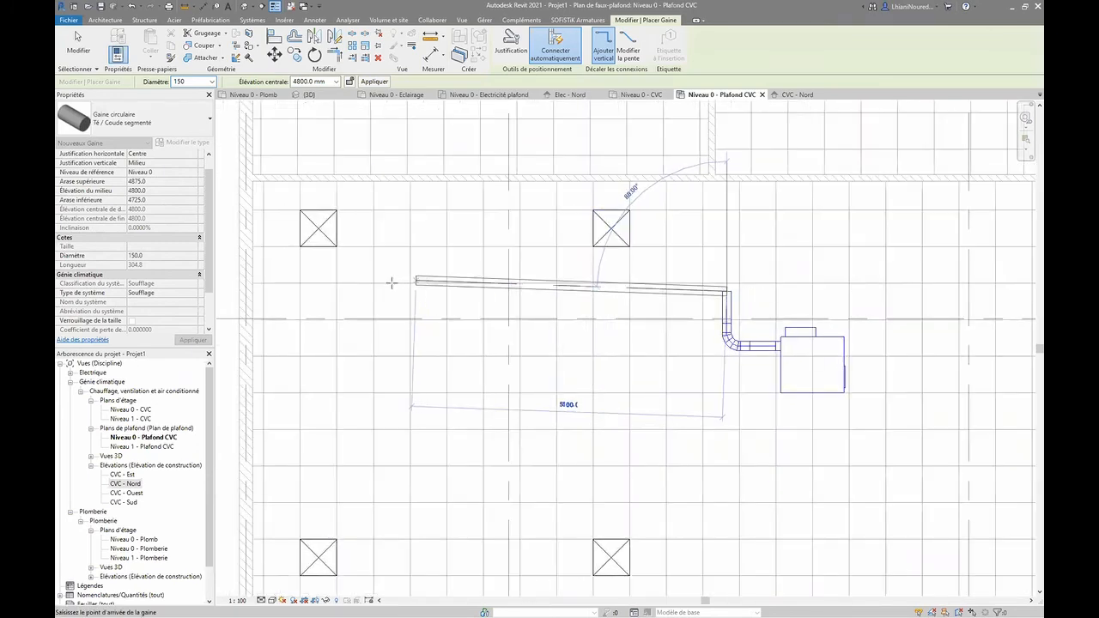
{"action": "left_click", "coordinate": [322, 291]}
{"action": "key", "text": "Escape"}
{"action": "key", "text": "Escape"}
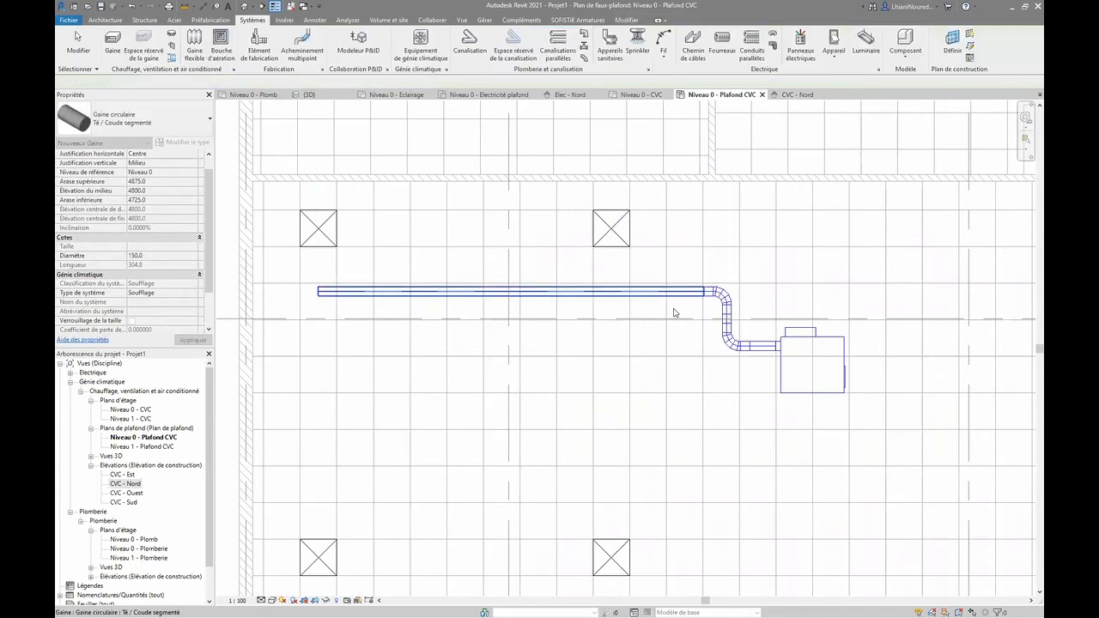
- Extend the east end of the long horizontal duct to align with the easternmost air terminals
{"action": "left_click", "coordinate": [437, 292]}
{"action": "scroll", "coordinate": [674, 337], "scroll_direction": "down", "scroll_amount": 1}
{"action": "middle_click_drag", "start_coordinate": [863, 290], "coordinate": [490, 375]}
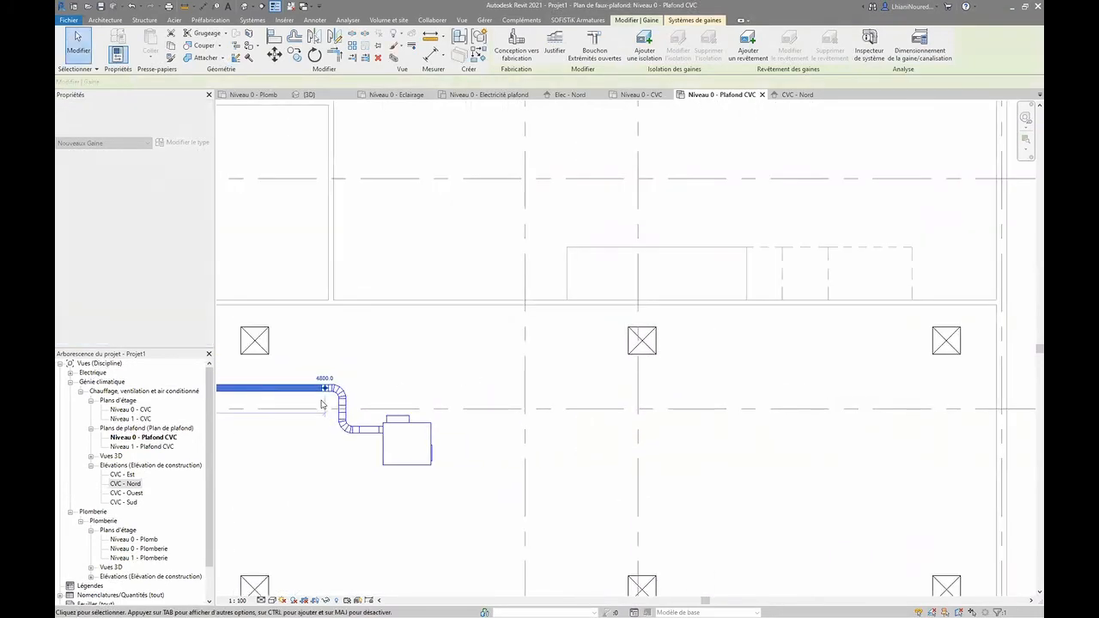
{"action": "left_click_drag", "start_coordinate": [880, 388], "coordinate": [946, 389]}
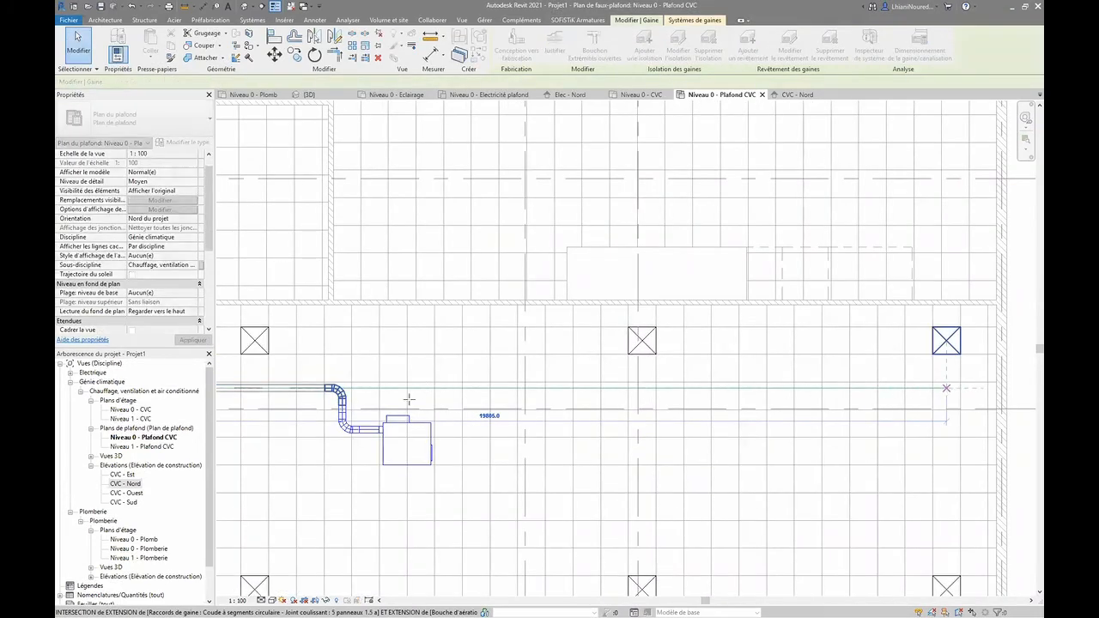
{"action": "scroll", "coordinate": [332, 402], "scroll_direction": "up", "scroll_amount": 2}
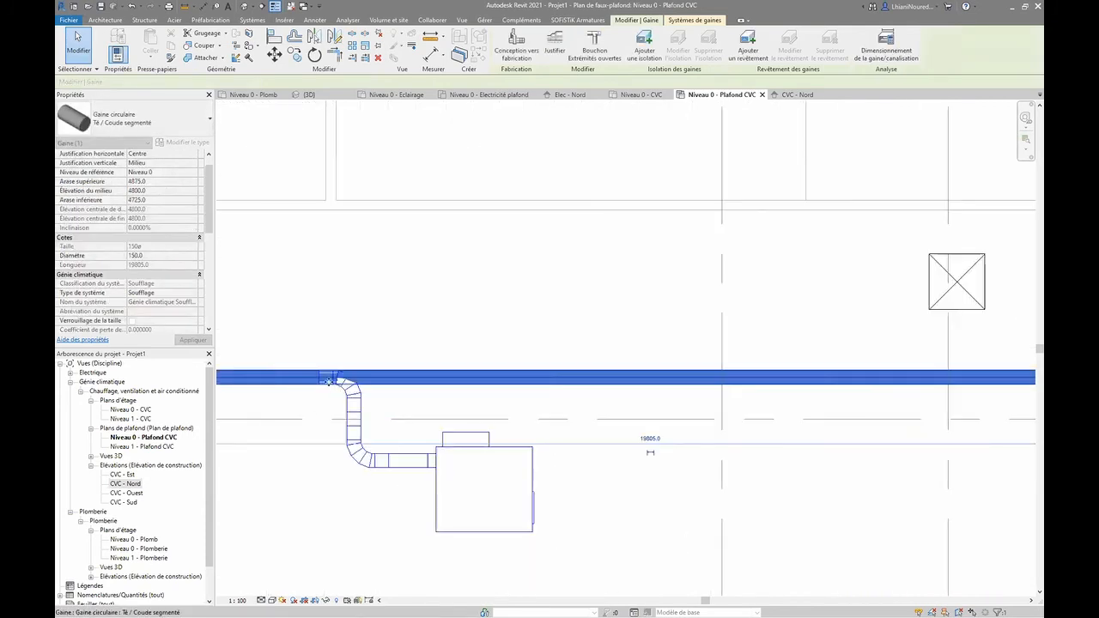
{"action": "left_click", "coordinate": [300, 356]}
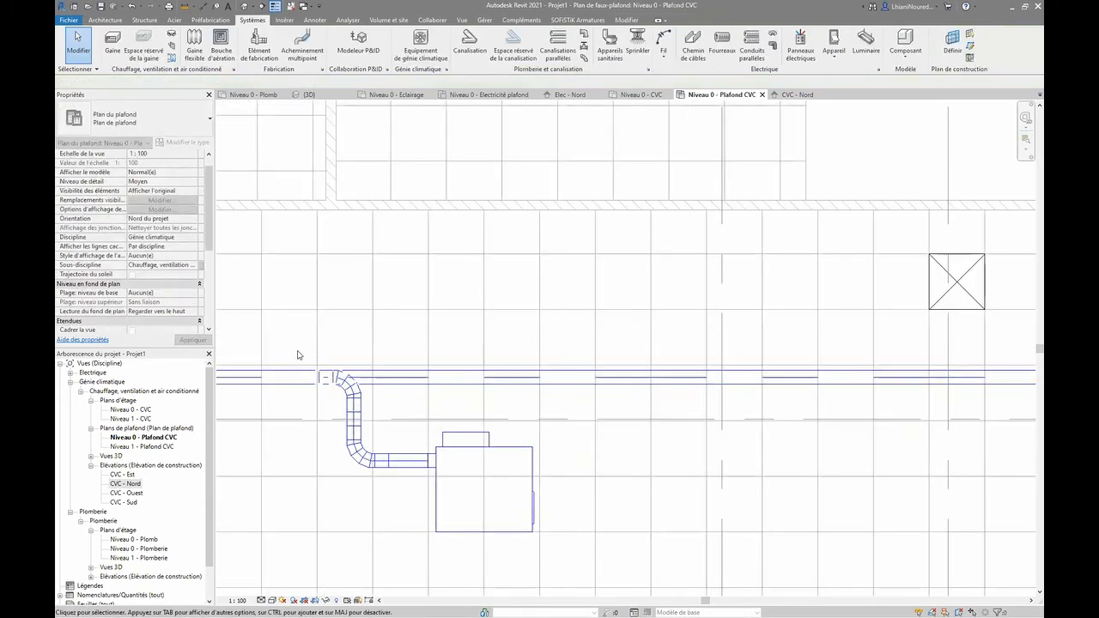
- Delete the elbow below the main duct and extend the VAV unit's vertical branch to the main duct's centreline to form a tee
{"action": "left_click_drag", "start_coordinate": [384, 416], "coordinate": [386, 417]}
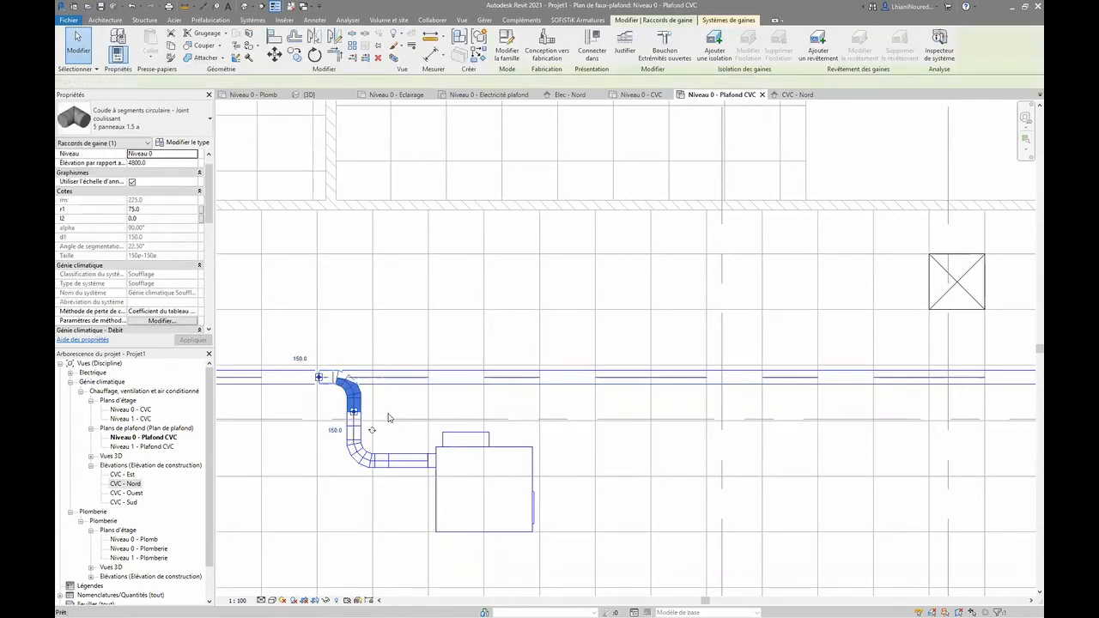
{"action": "key", "text": "Delete"}
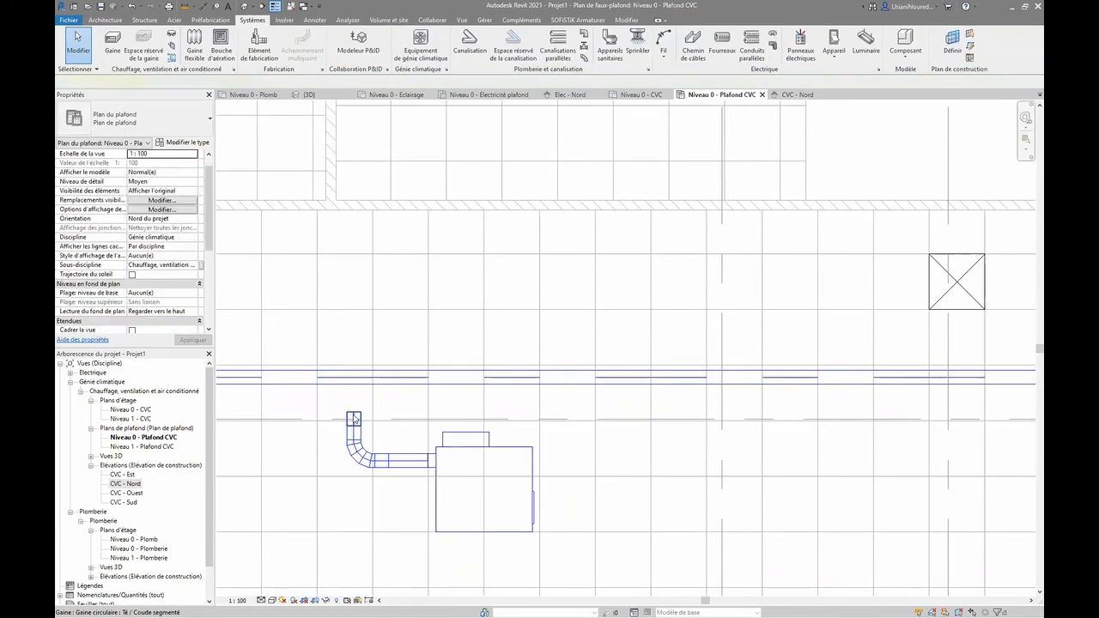
{"action": "left_click", "coordinate": [353, 418]}
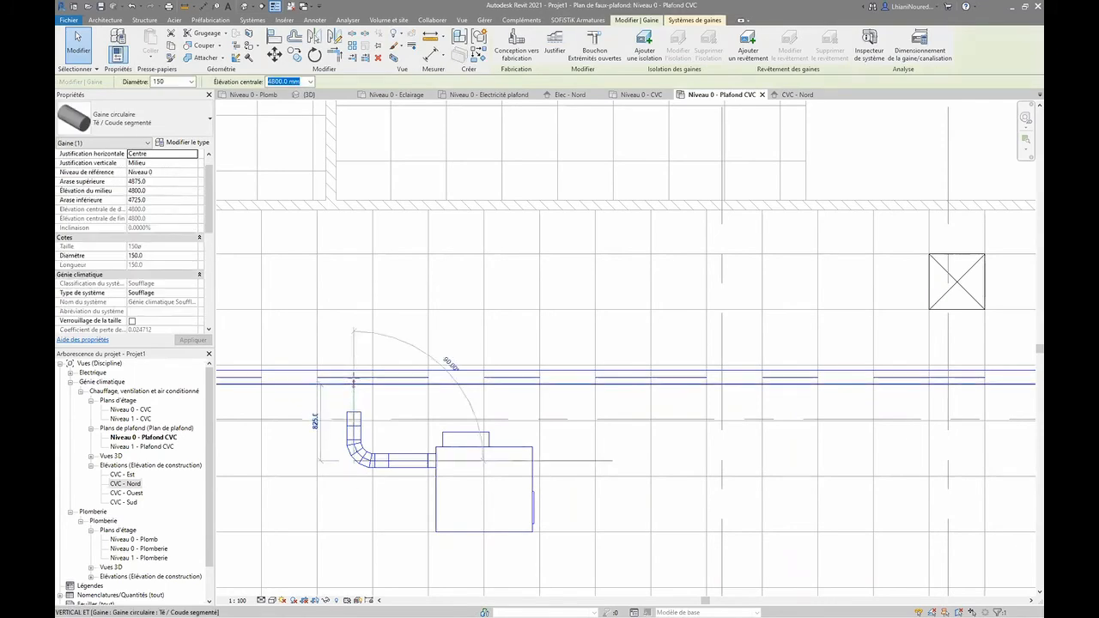
{"action": "key", "text": "Escape"}
{"action": "key", "text": "Escape"}
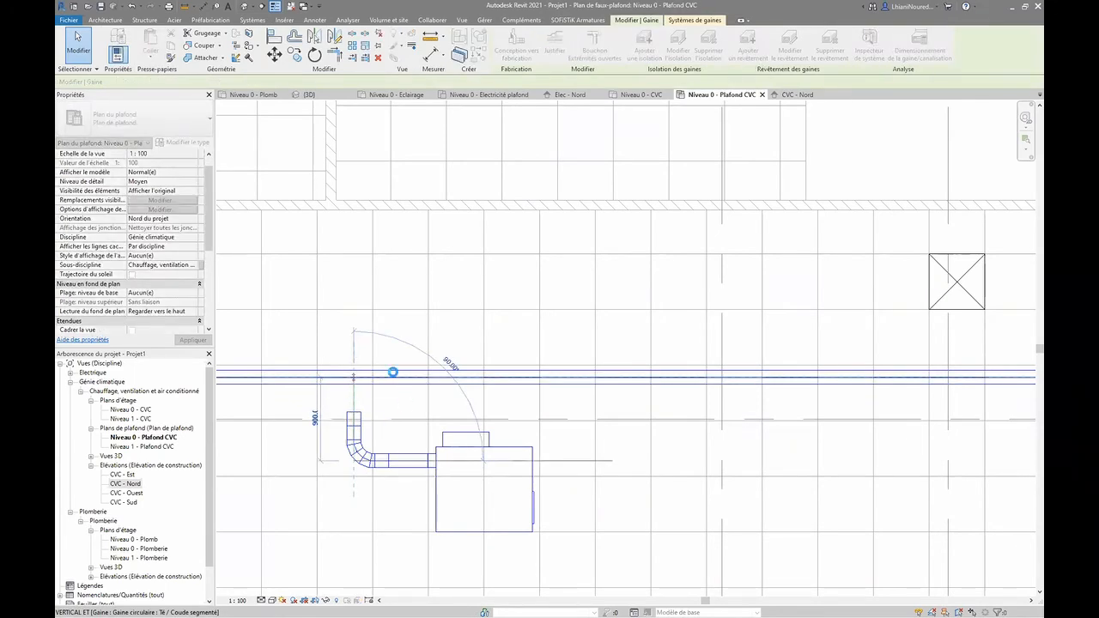
{"action": "left_click", "coordinate": [353, 423]}
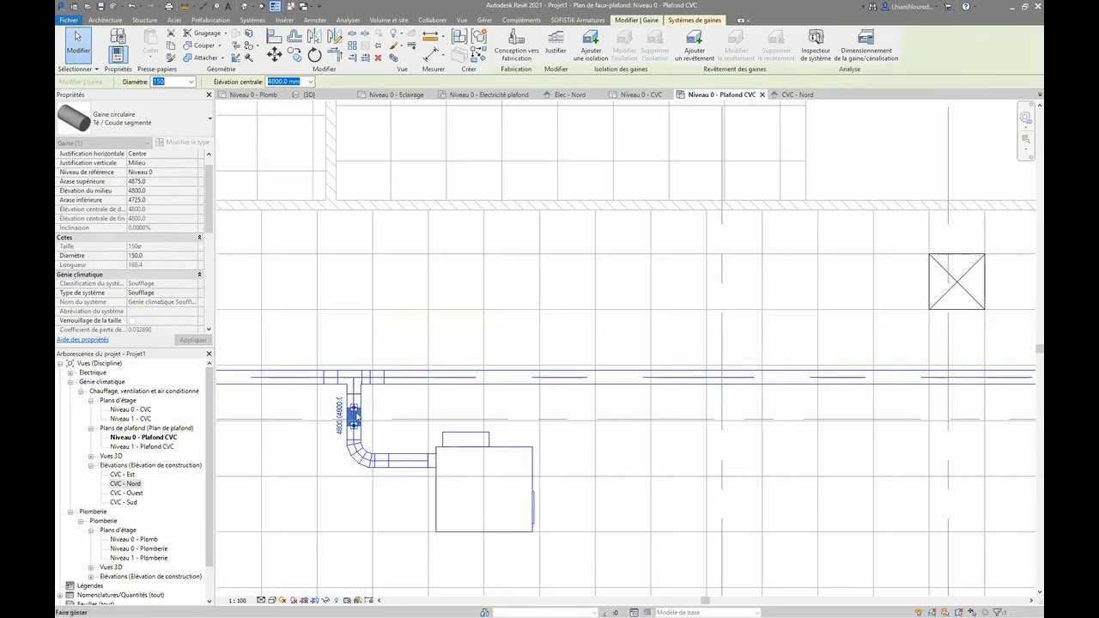
{"action": "scroll", "coordinate": [348, 414], "scroll_direction": "down", "scroll_amount": 1}
{"action": "middle_click_drag", "start_coordinate": [523, 395], "coordinate": [803, 342]}
{"action": "key", "text": "Escape"}
- Draw a short 150 mm round duct stub north from the main duct's west end towards the northwest air terminal
{"action": "scroll", "coordinate": [695, 401], "scroll_direction": "down", "scroll_amount": 2}
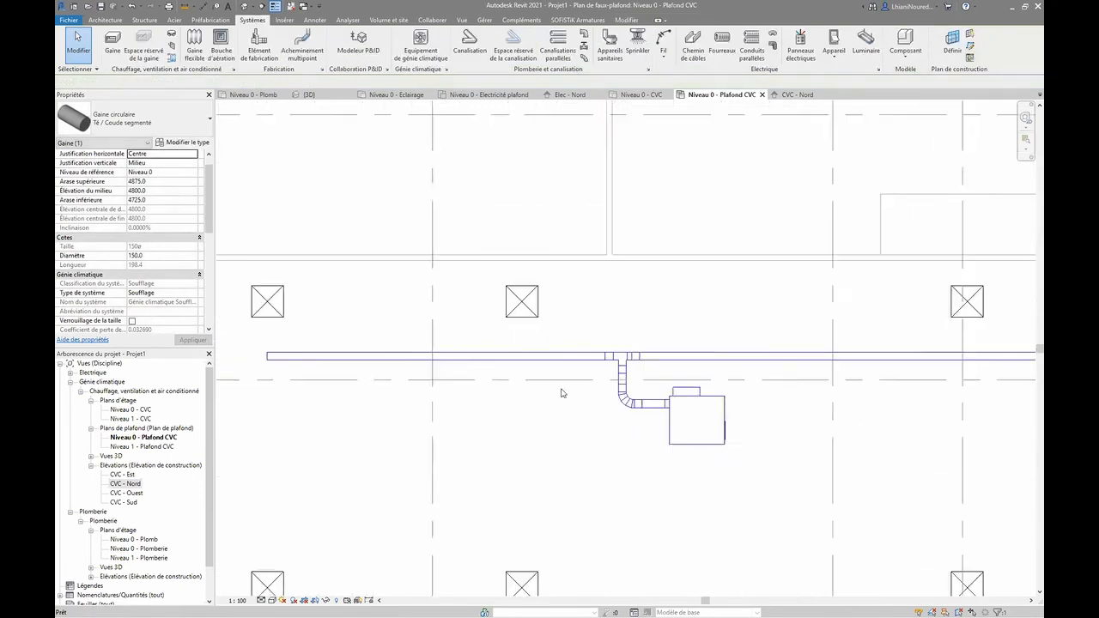
{"action": "scroll", "coordinate": [331, 377], "scroll_direction": "up", "scroll_amount": 2}
{"action": "middle_click_drag", "start_coordinate": [331, 377], "coordinate": [571, 380]}
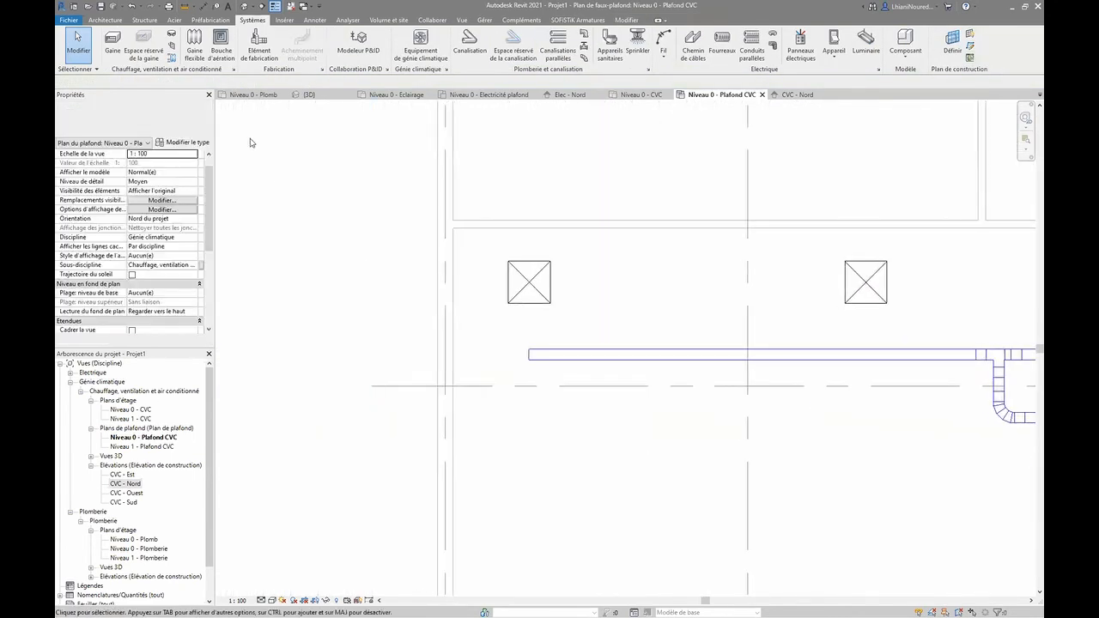
{"action": "left_click", "coordinate": [114, 51]}
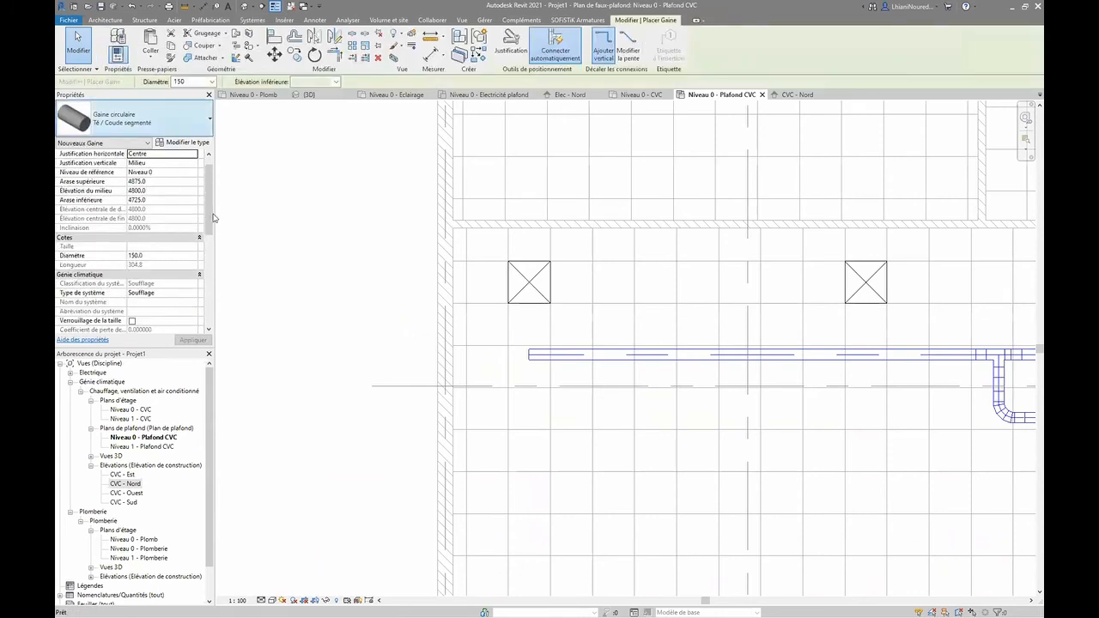
{"action": "left_click", "coordinate": [527, 354]}
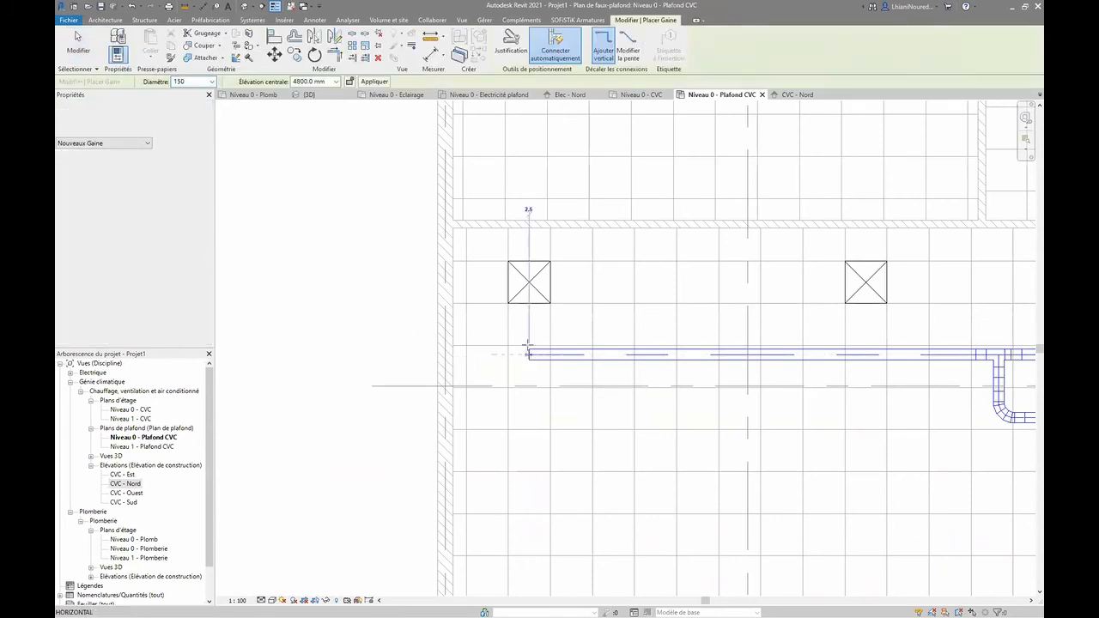
{"action": "key", "text": "Escape"}
{"action": "key", "text": "Escape"}
- Copy the short northwest duct stub to the same position below each of the other three north air terminals
{"action": "scroll", "coordinate": [542, 345], "scroll_direction": "up", "scroll_amount": 2}
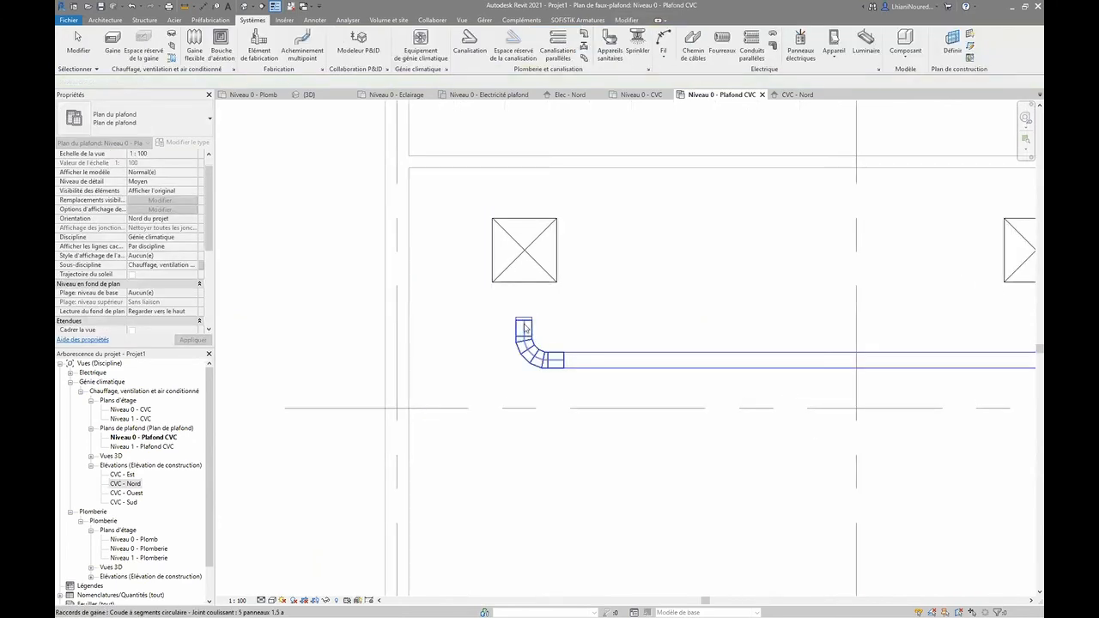
{"action": "scroll", "coordinate": [528, 321], "scroll_direction": "up", "scroll_amount": 2}
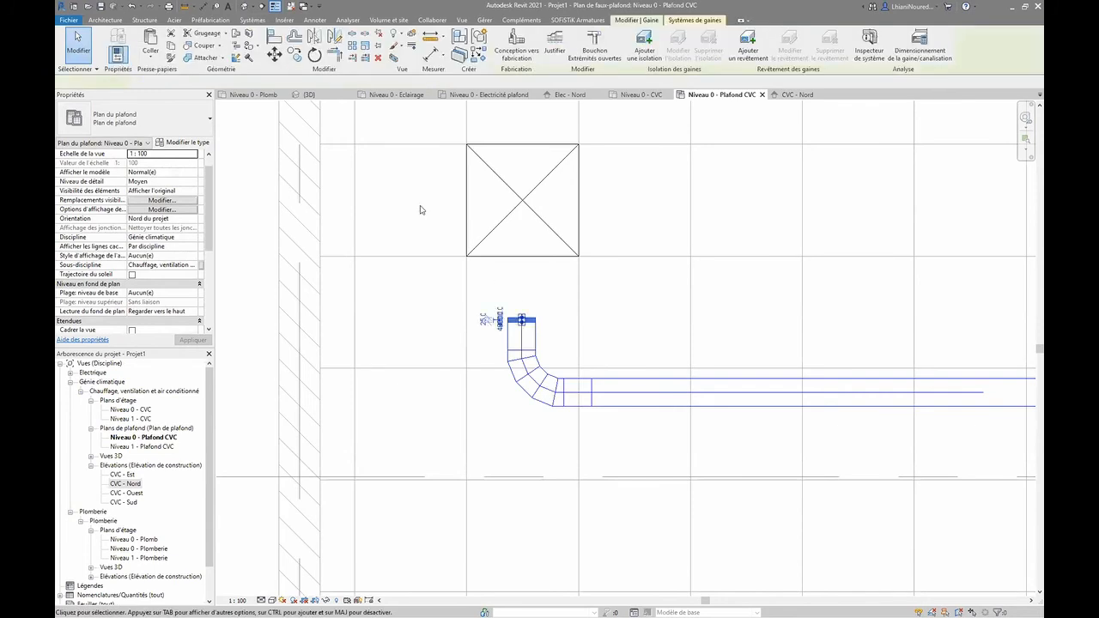
{"action": "key", "text": "m"}
{"action": "key", "text": "v"}
{"action": "left_click", "coordinate": [520, 201]}
{"action": "scroll", "coordinate": [515, 227], "scroll_direction": "down", "scroll_amount": 5}
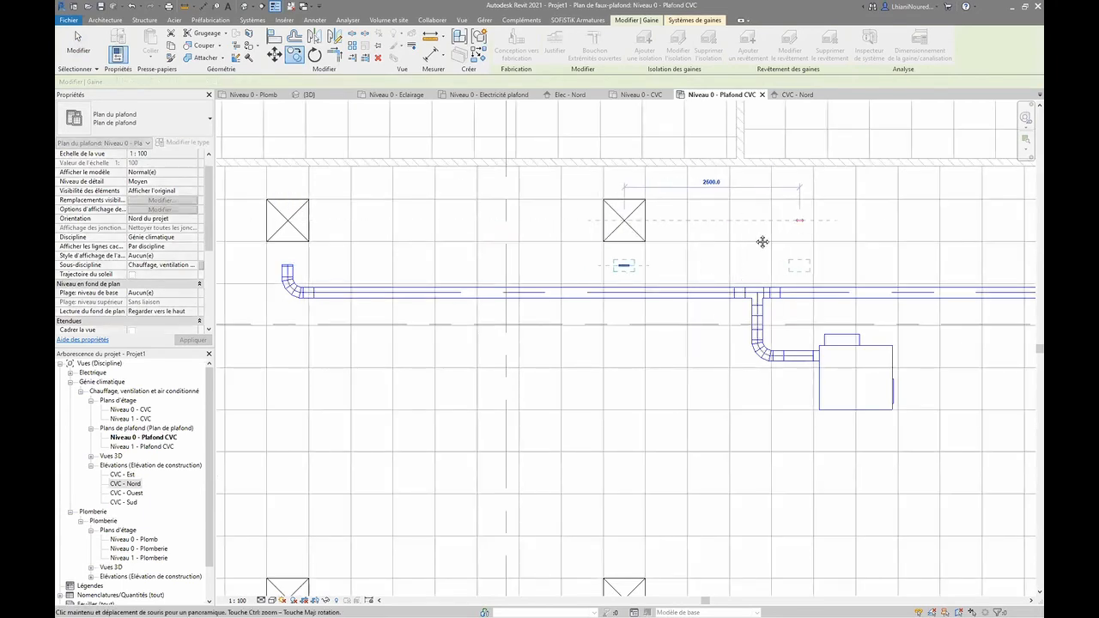
{"action": "middle_click_drag", "start_coordinate": [762, 241], "coordinate": [503, 254]}
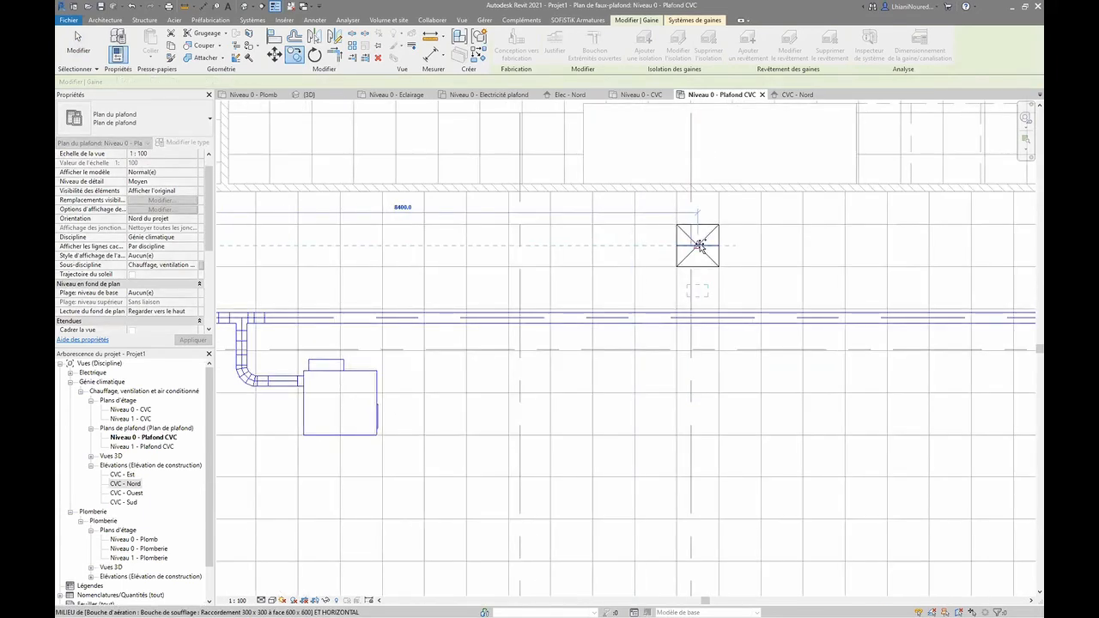
{"action": "middle_click_drag", "start_coordinate": [824, 246], "coordinate": [679, 260]}
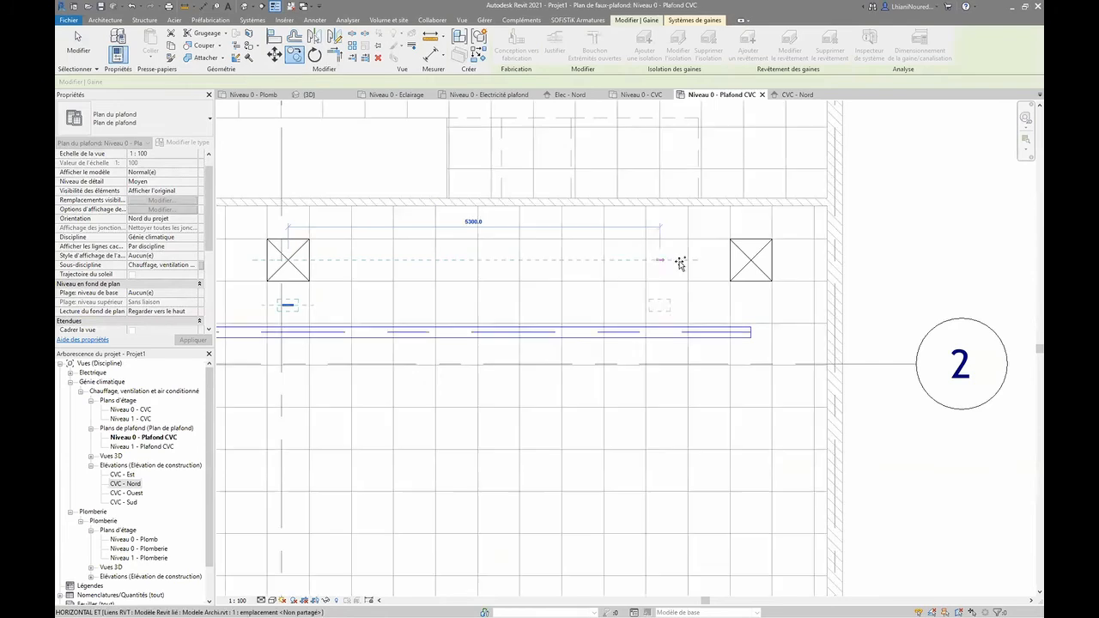
{"action": "left_click", "coordinate": [752, 259]}
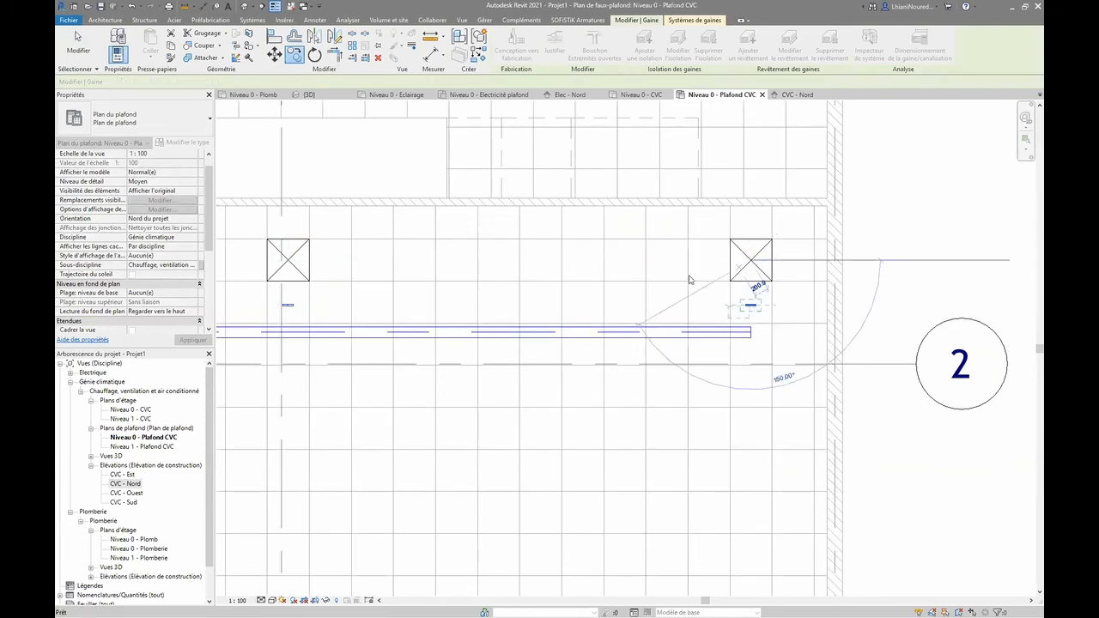
{"action": "key", "text": "Escape"}
{"action": "key", "text": "Escape"}
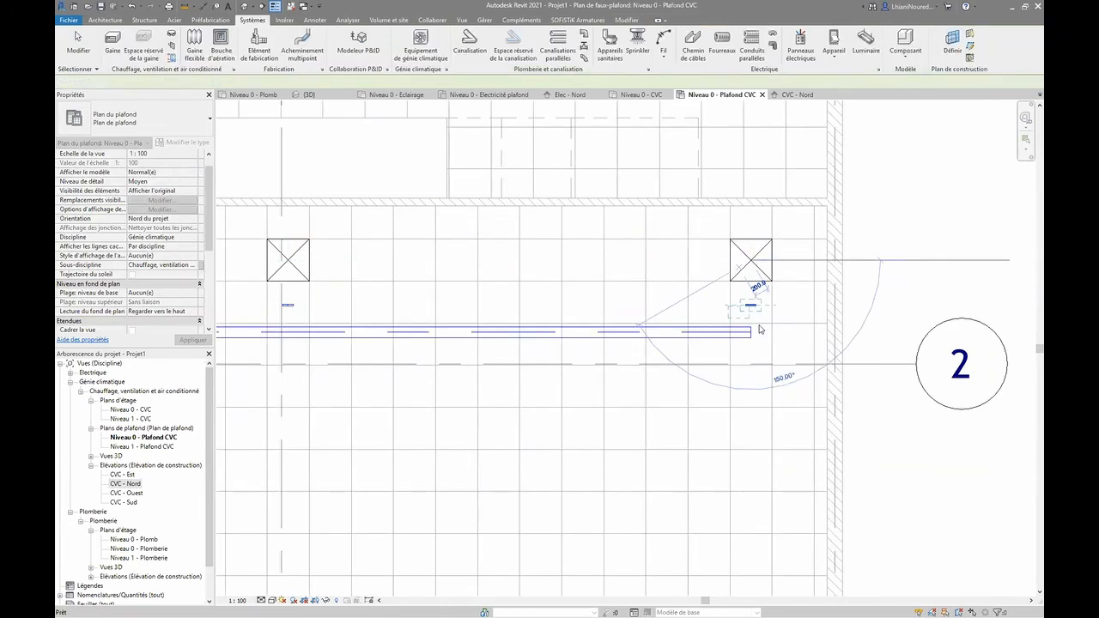
- Try to join the main duct's east end and the easternmost stub into a corner
{"action": "scroll", "coordinate": [758, 326], "scroll_direction": "up", "scroll_amount": 3}
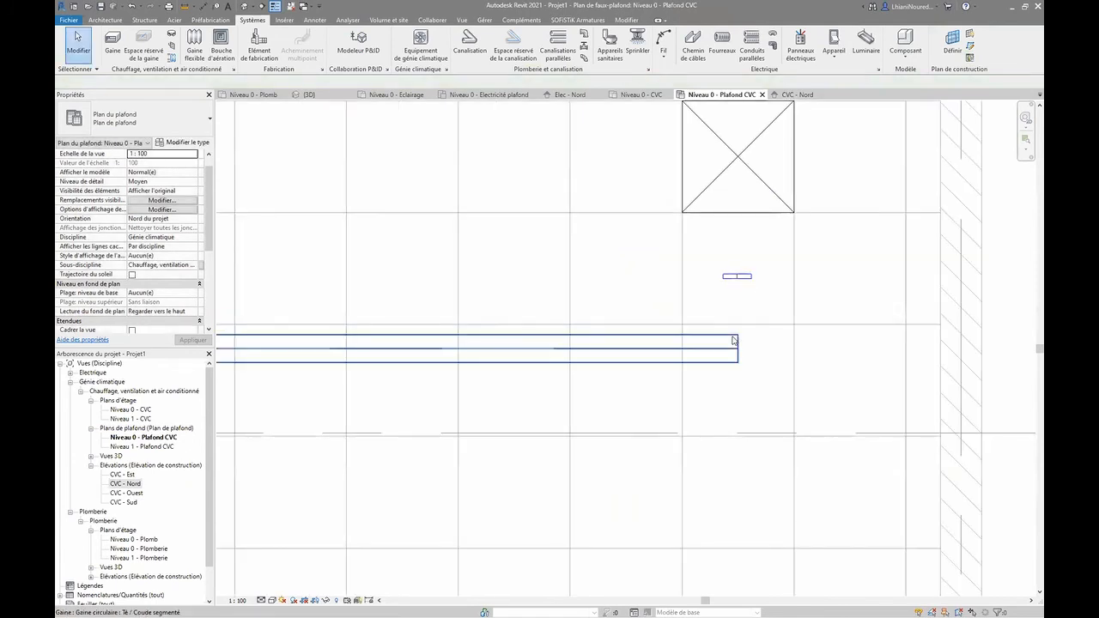
{"action": "left_click", "coordinate": [687, 348]}
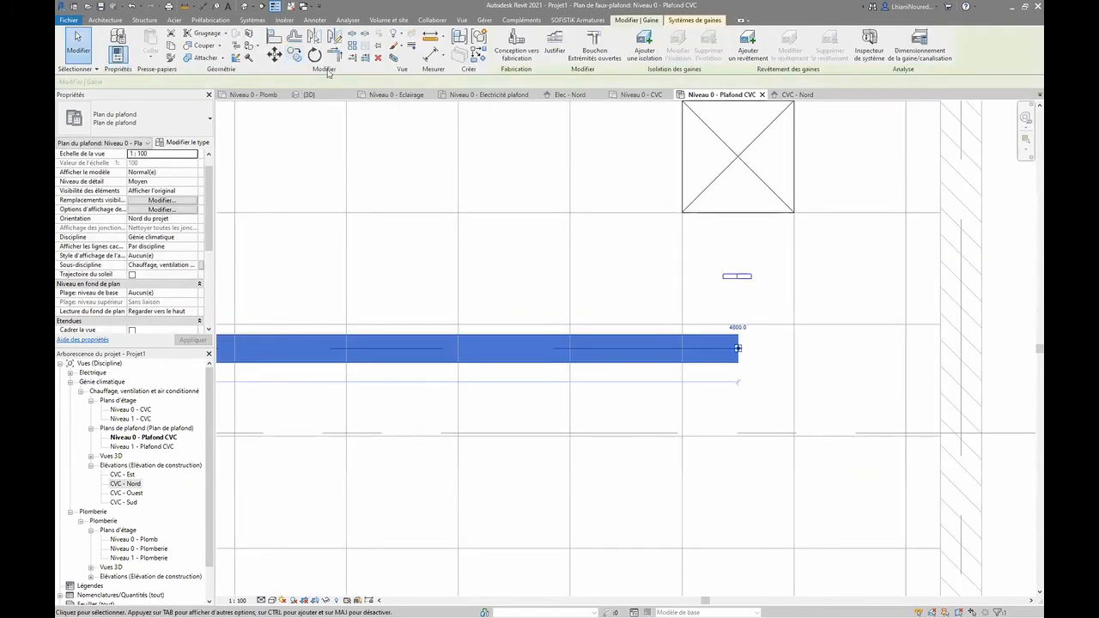
{"action": "key", "text": "t"}
{"action": "key", "text": "r"}
{"action": "left_click", "coordinate": [732, 277]}
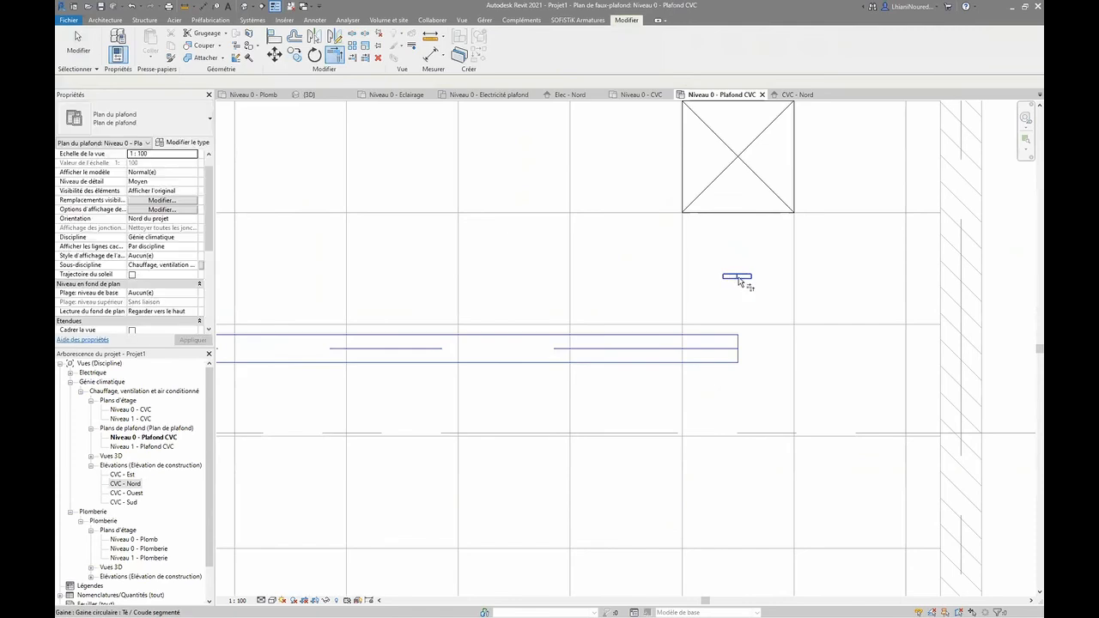
{"action": "left_click", "coordinate": [740, 347]}
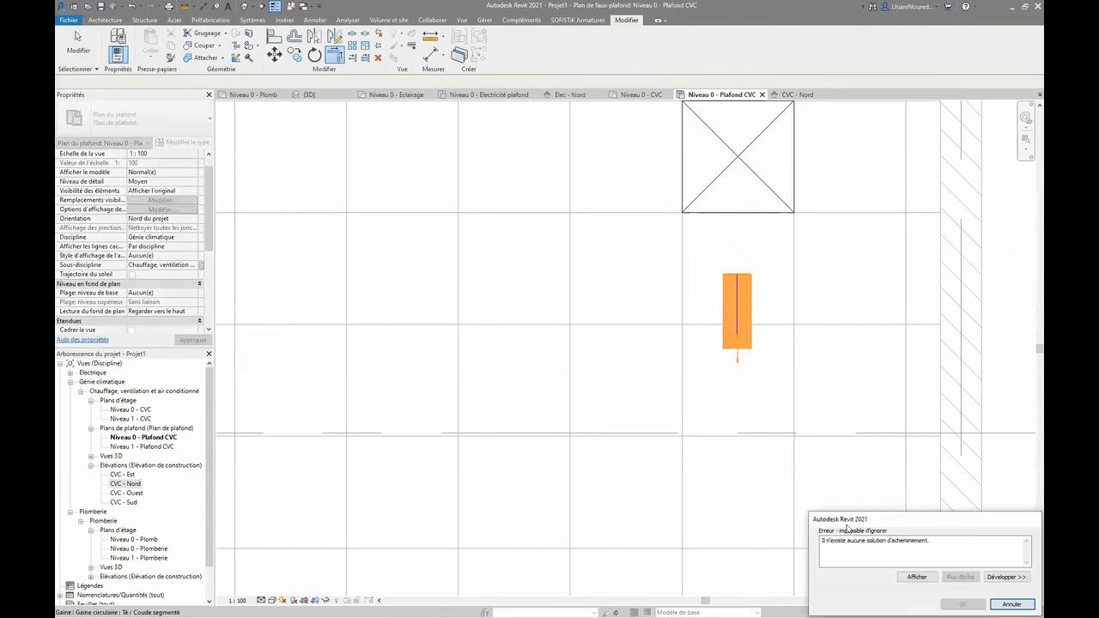
{"action": "left_click", "coordinate": [1012, 604]}
{"action": "key", "text": "Escape"}
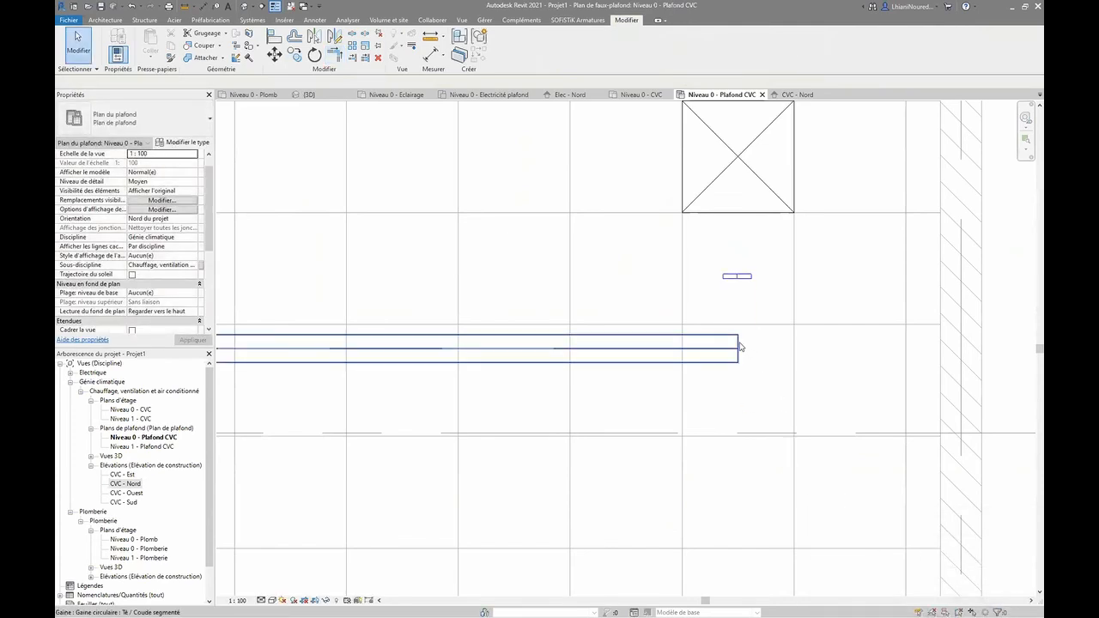
- Shorten the main duct's east end to stop before the easternmost stub and join the two into a corner elbow
{"action": "left_click", "coordinate": [743, 343]}
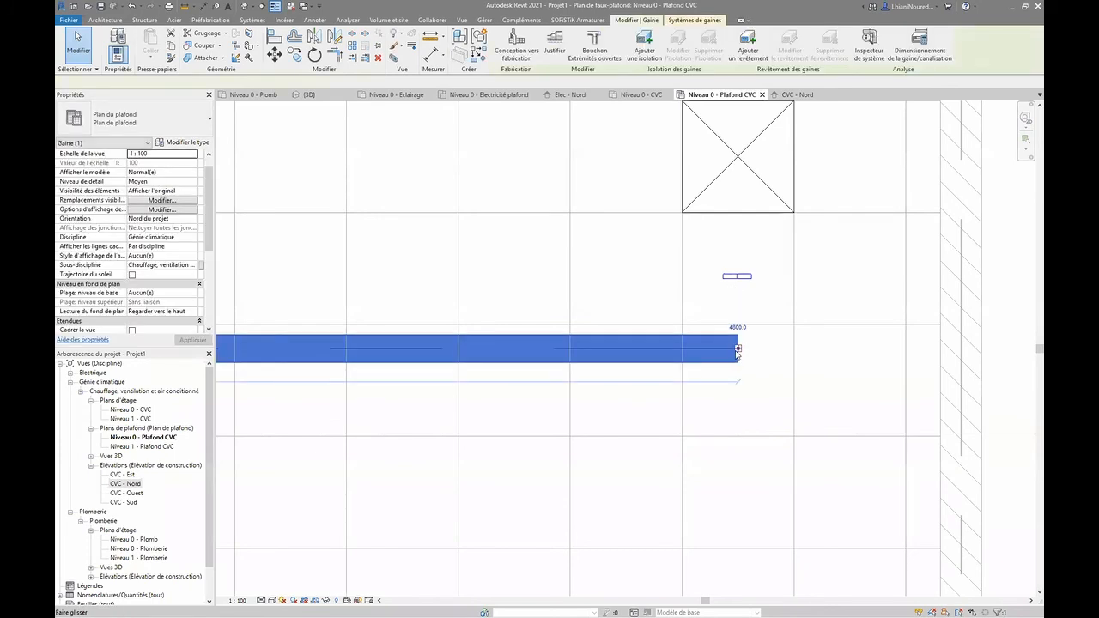
{"action": "left_click_drag", "start_coordinate": [743, 344], "coordinate": [624, 352]}
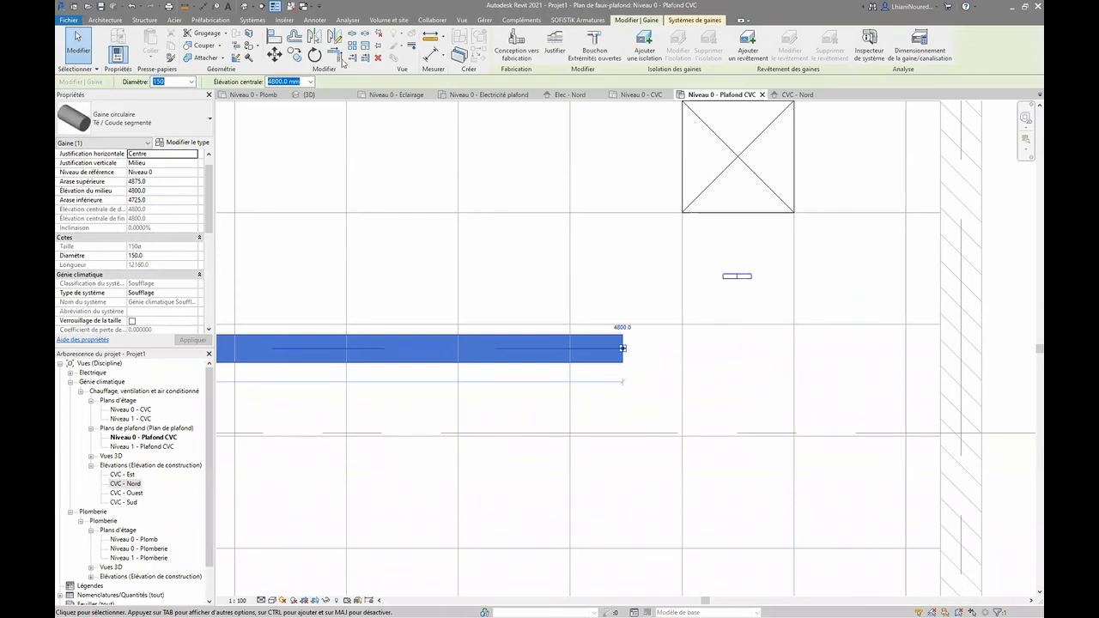
{"action": "left_click", "coordinate": [335, 56]}
{"action": "left_click", "coordinate": [730, 284]}
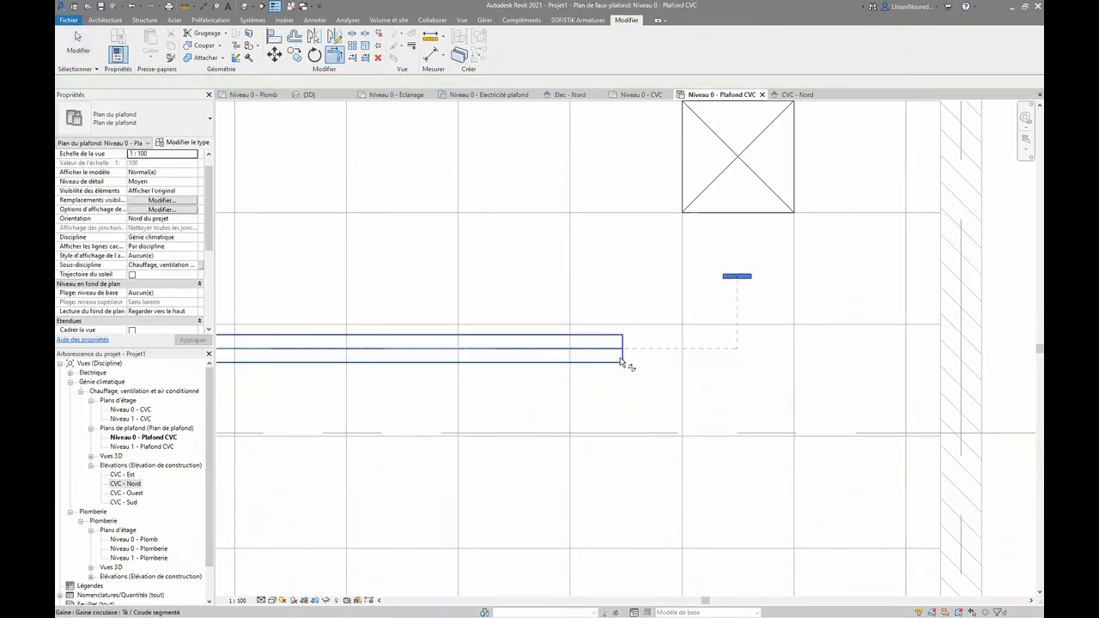
{"action": "left_click", "coordinate": [630, 359]}
{"action": "key", "text": "Escape"}
- Extend the stub below the third north air terminal from the west to the main duct's centreline to form a tee
{"action": "scroll", "coordinate": [933, 336], "scroll_direction": "down", "scroll_amount": 2}
{"action": "middle_click_drag", "start_coordinate": [932, 335], "coordinate": [429, 165]}
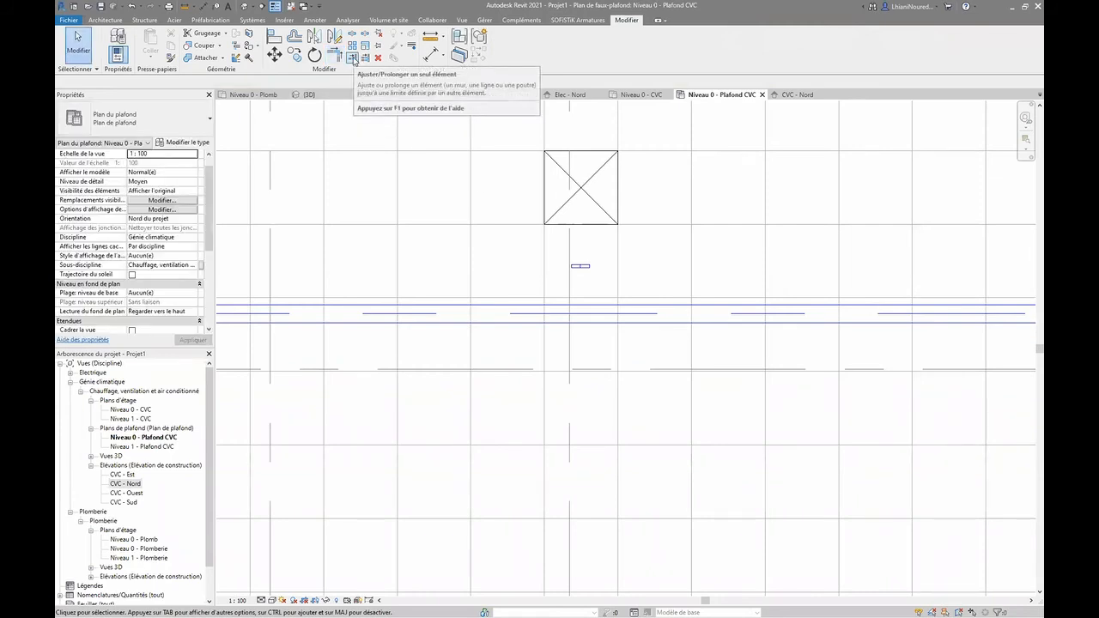
{"action": "left_click", "coordinate": [353, 58]}
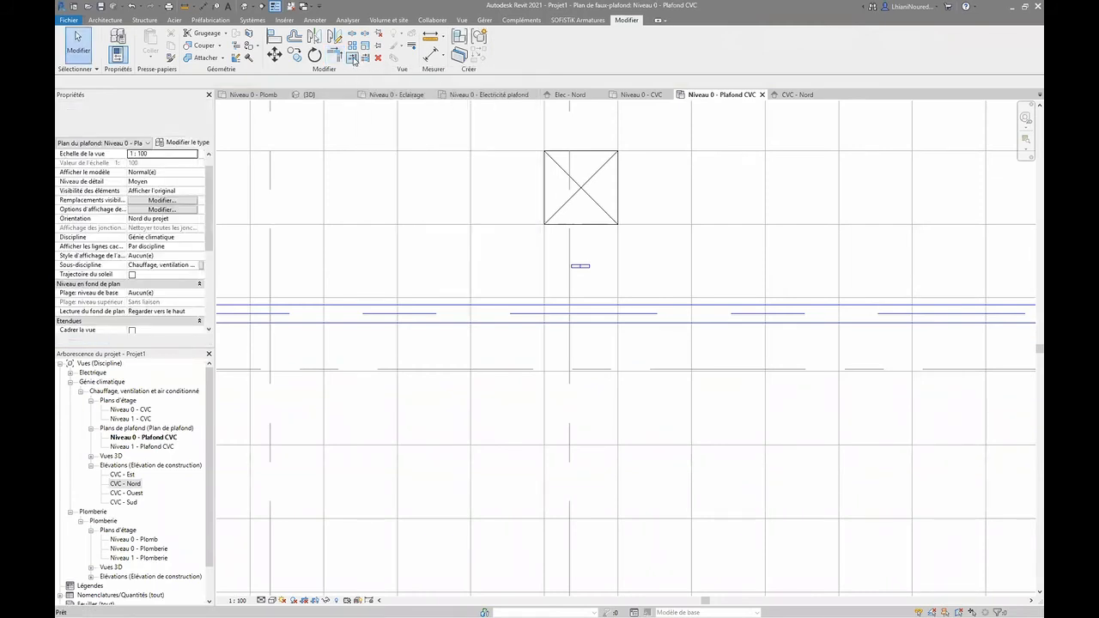
{"action": "left_click", "coordinate": [588, 314]}
{"action": "left_click", "coordinate": [586, 269]}
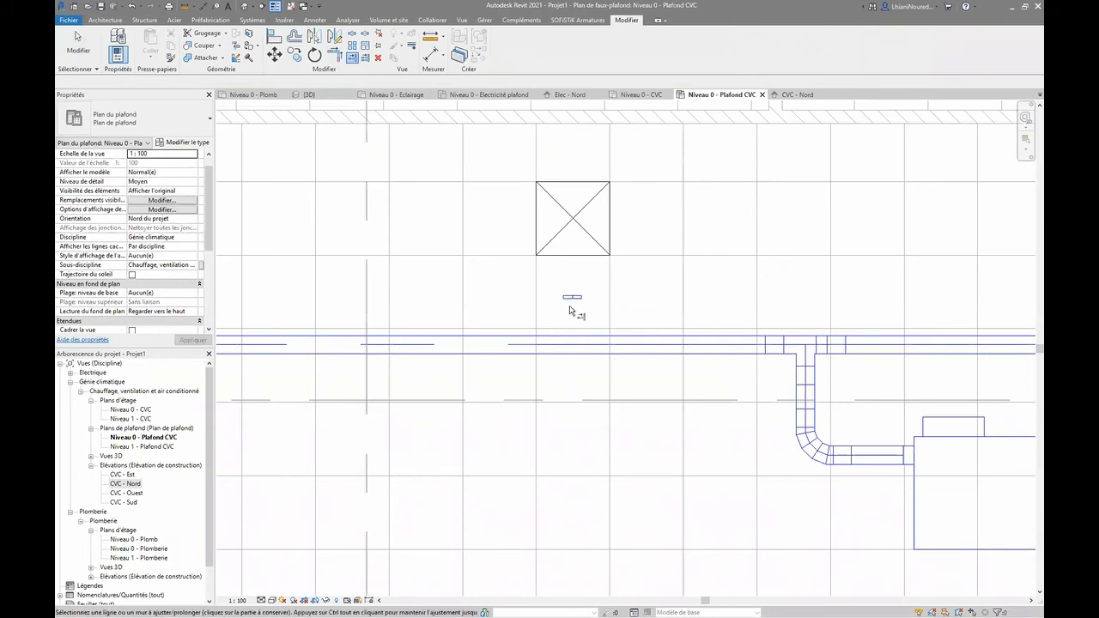
{"action": "key", "text": "Escape"}
{"action": "key", "text": "Escape"}
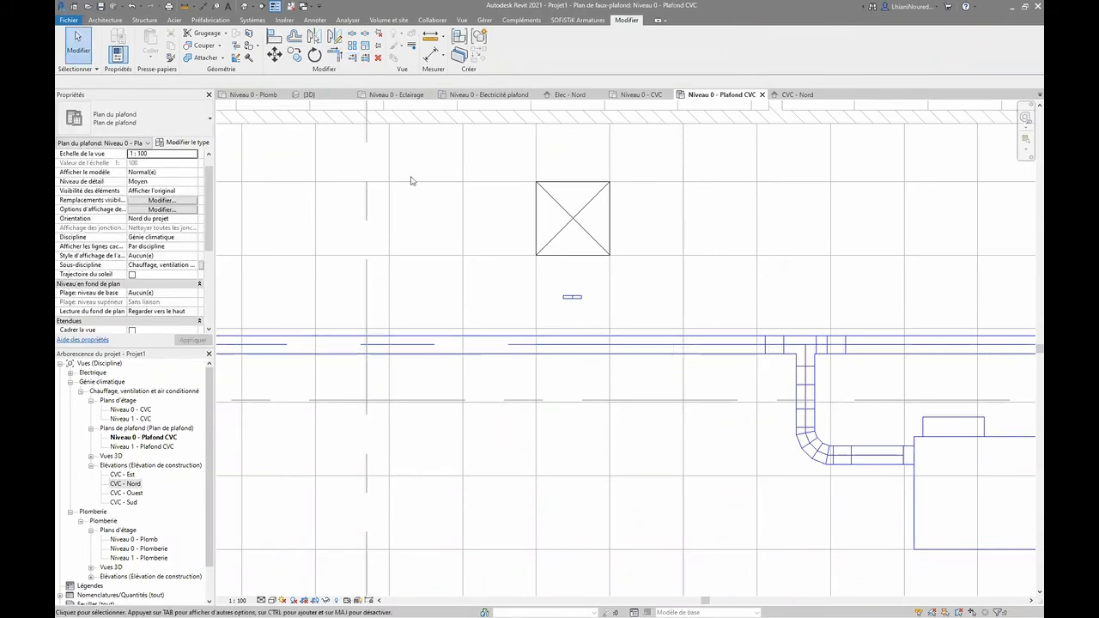
- Extend the stub below the second north air terminal from the west to the main duct's centreline to form a tee
{"action": "left_click", "coordinate": [352, 57]}
{"action": "left_click", "coordinate": [581, 340]}
{"action": "left_click", "coordinate": [572, 299]}
{"action": "scroll", "coordinate": [472, 354], "scroll_direction": "down", "scroll_amount": 1}
{"action": "middle_click_drag", "start_coordinate": [439, 354], "coordinate": [906, 352]}
{"action": "scroll", "coordinate": [852, 331], "scroll_direction": "down", "scroll_amount": 1}
{"action": "middle_click_drag", "start_coordinate": [853, 329], "coordinate": [772, 321]}
{"action": "scroll", "coordinate": [654, 336], "scroll_direction": "down", "scroll_amount": 1}
{"action": "middle_click_drag", "start_coordinate": [654, 337], "coordinate": [358, 334]}
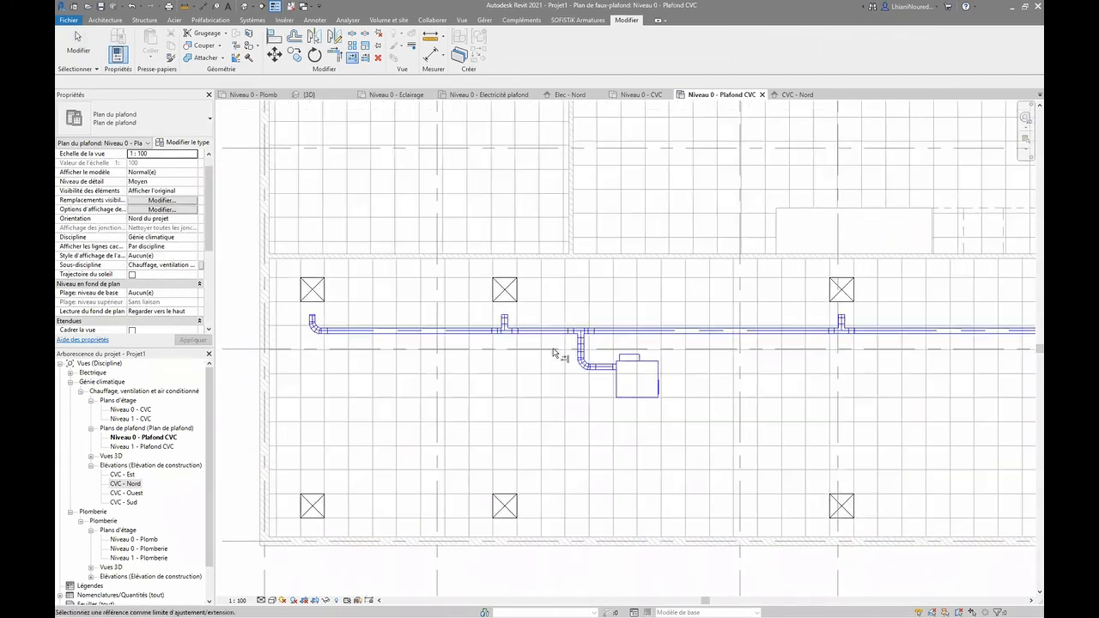
{"action": "middle_click_drag", "start_coordinate": [533, 357], "coordinate": [767, 372]}
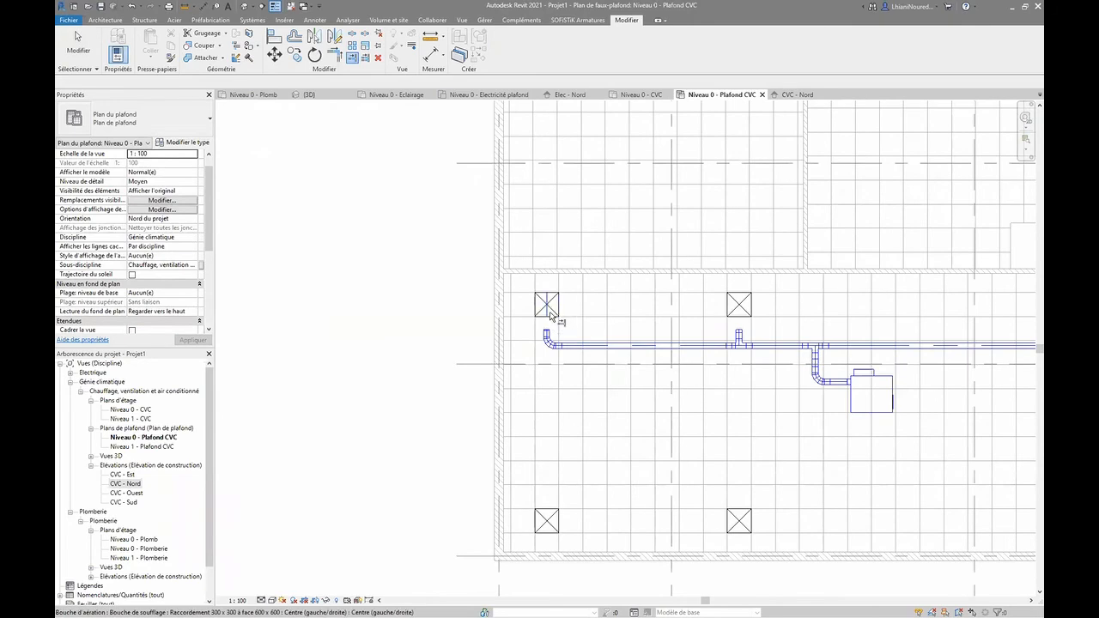
{"action": "key", "text": "Escape"}
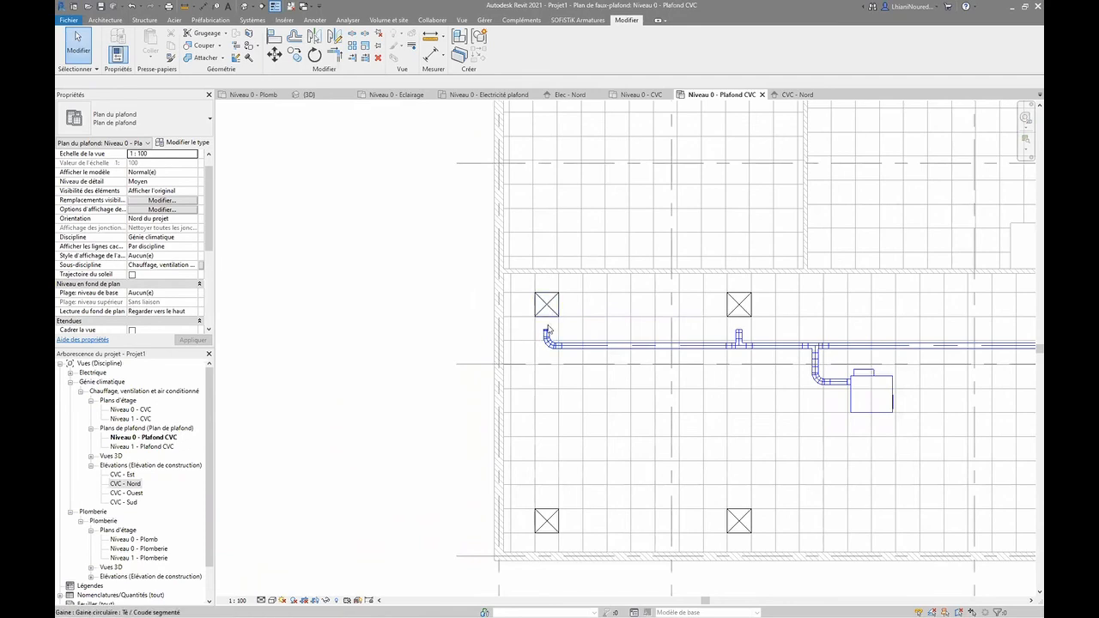
- Check the diameter of the main duct and inspect the stub at its west end
{"action": "scroll", "coordinate": [547, 329], "scroll_direction": "up", "scroll_amount": 5}
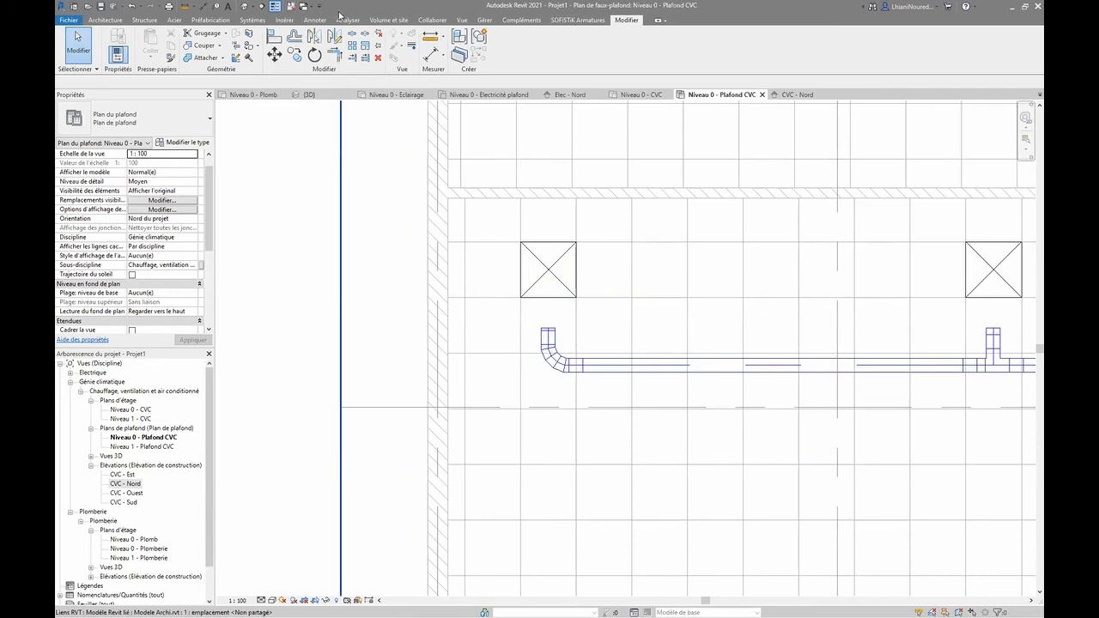
{"action": "left_click", "coordinate": [254, 20]}
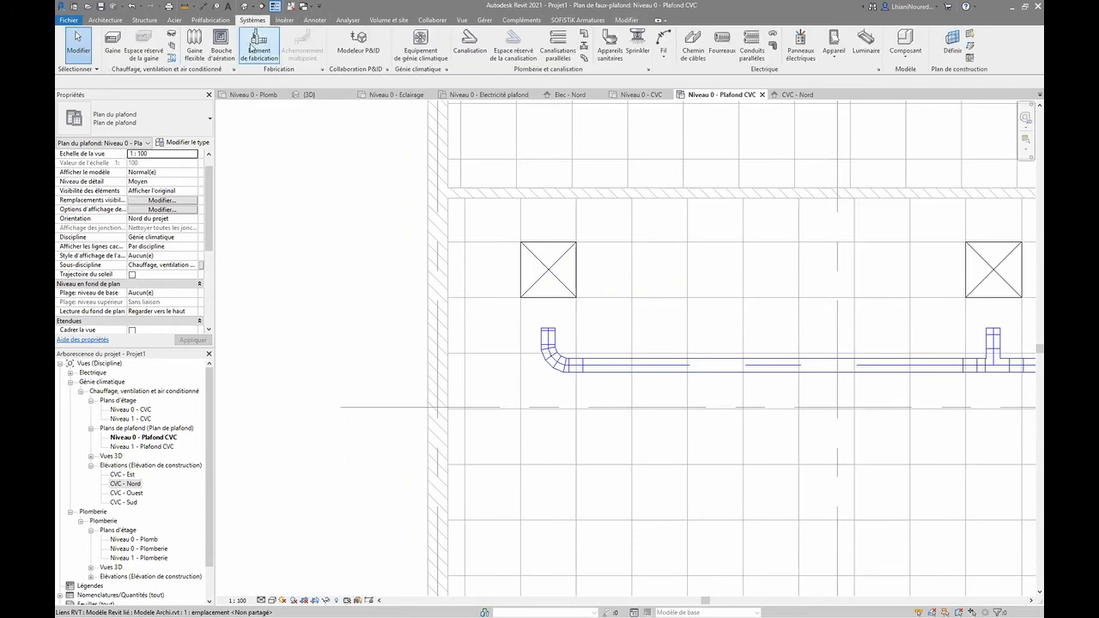
{"action": "left_click", "coordinate": [191, 56]}
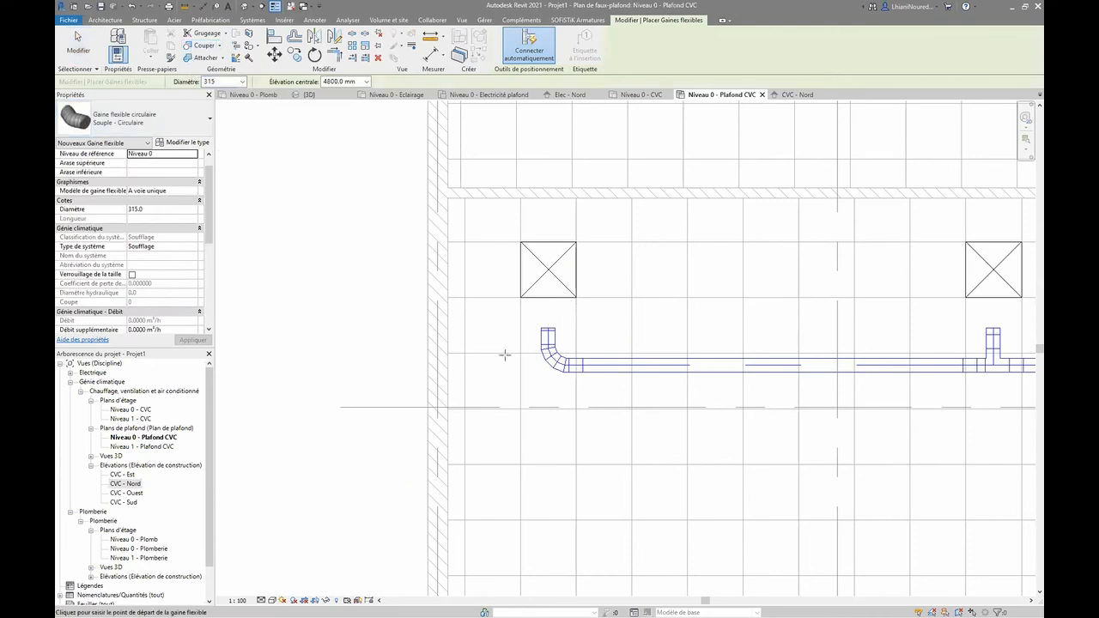
{"action": "key", "text": "Escape"}
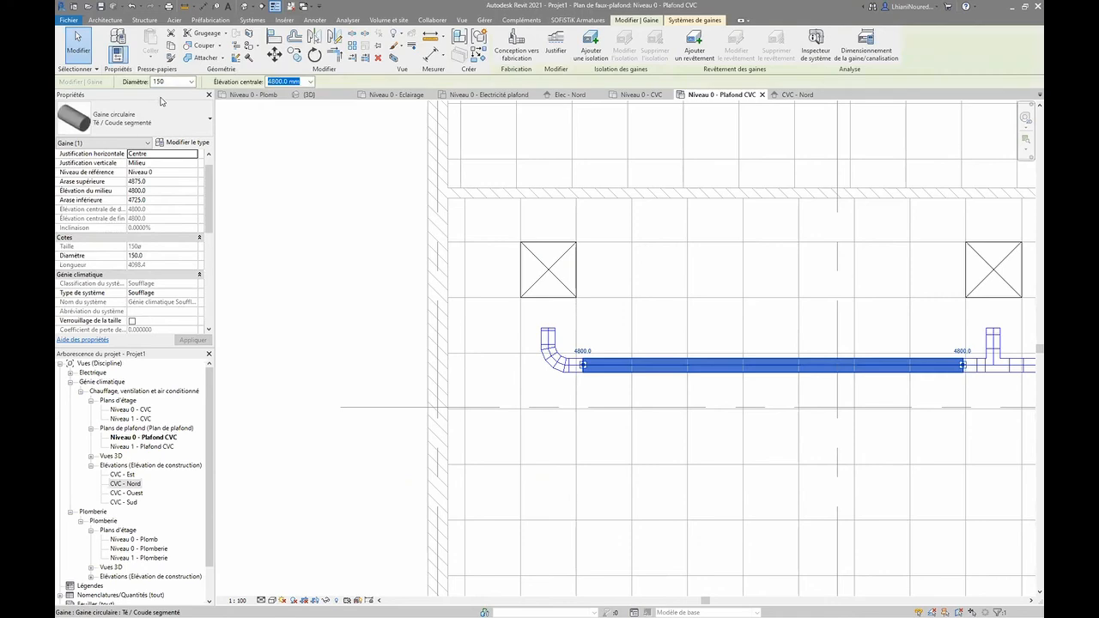
{"action": "key", "text": "Escape"}
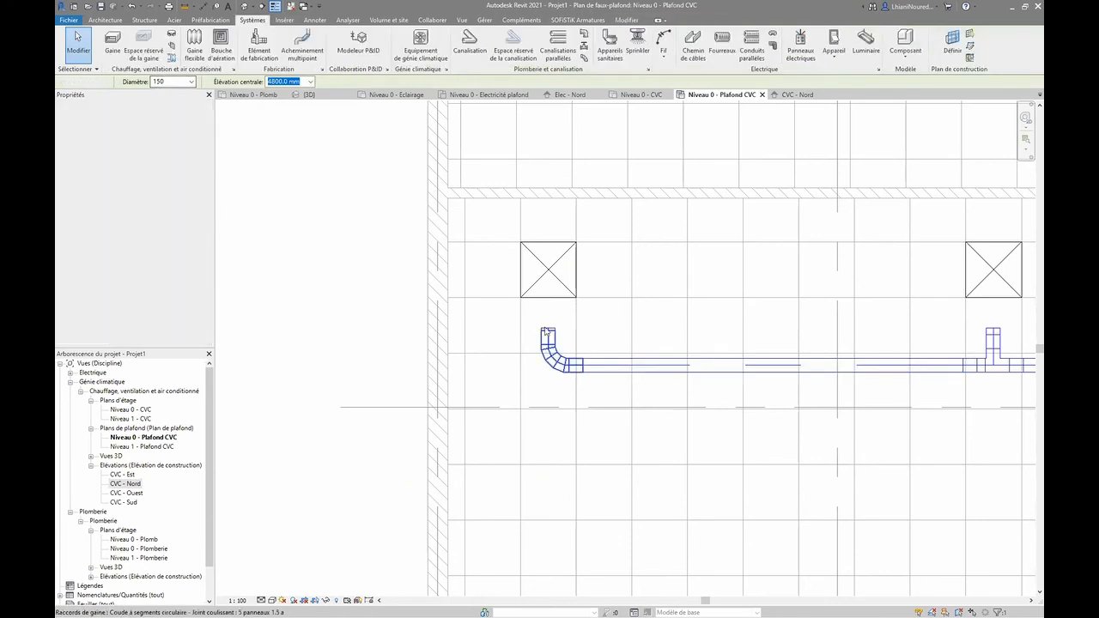
{"action": "left_click", "coordinate": [553, 332]}
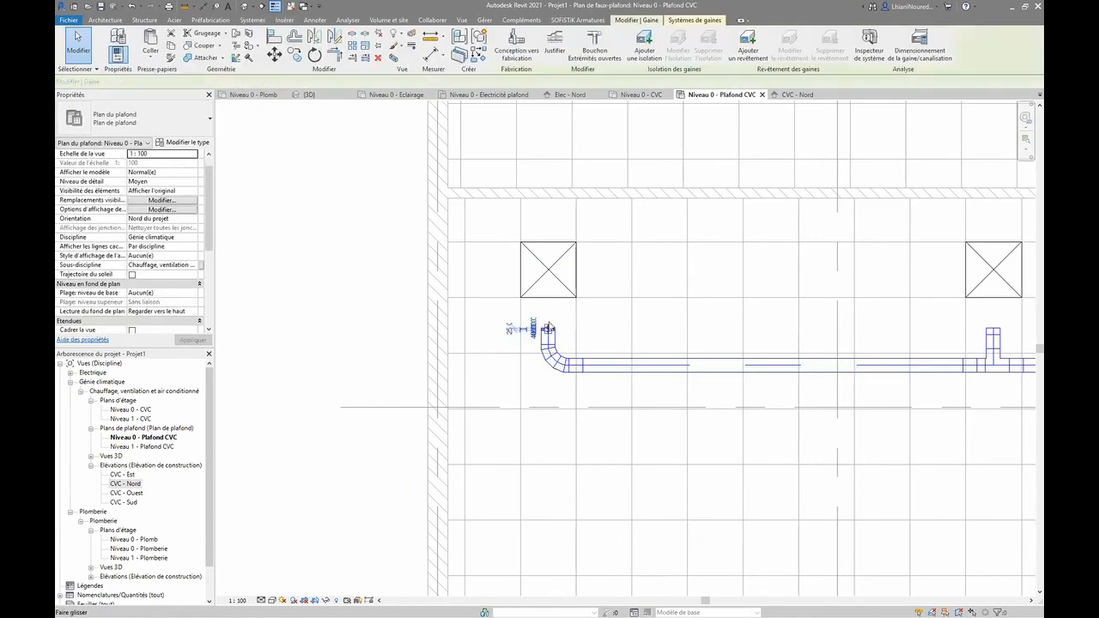
{"action": "left_click", "coordinate": [266, 82]}
{"action": "key", "text": "Escape"}
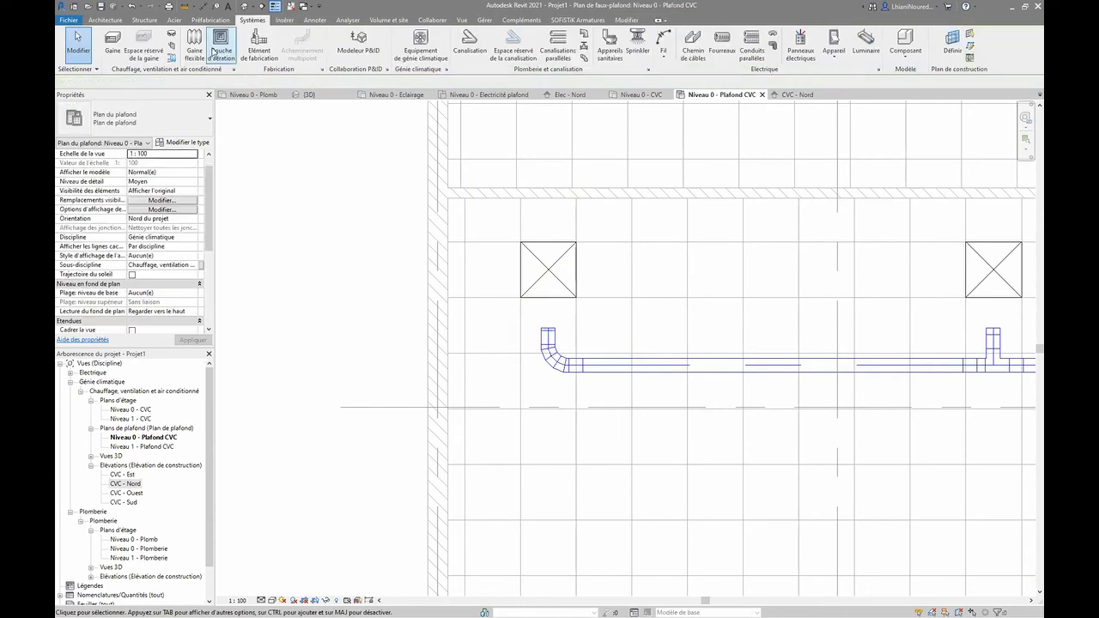
- Draw a 125 mm round flexible duct at elevation 4800 from the west stub's open end to the northwest air terminal's centre
{"action": "left_click", "coordinate": [241, 82]}
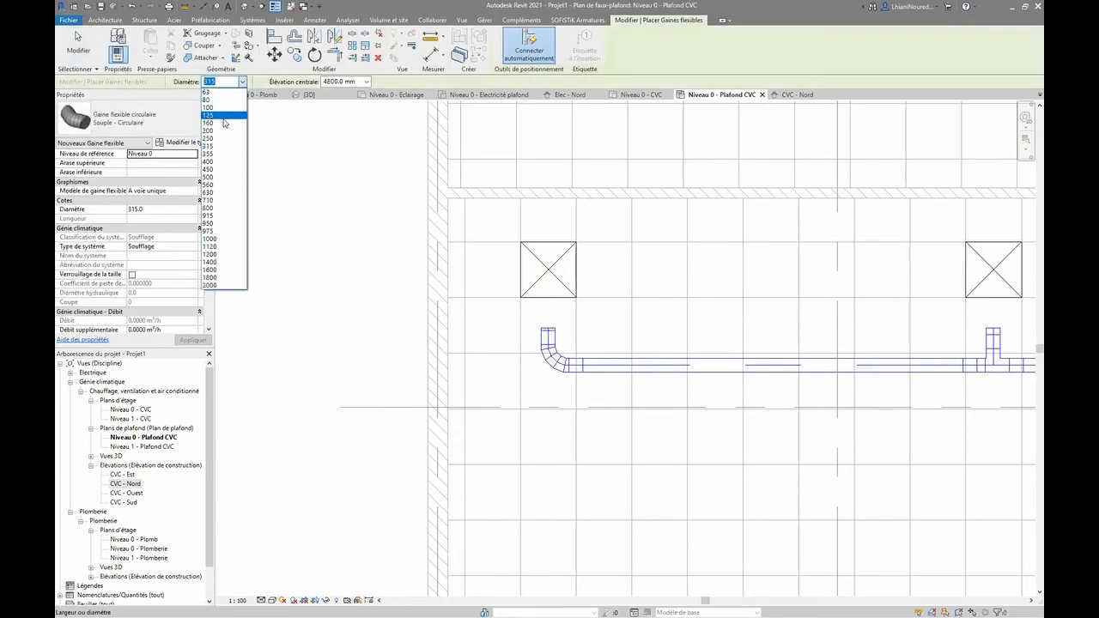
{"action": "left_click", "coordinate": [215, 115]}
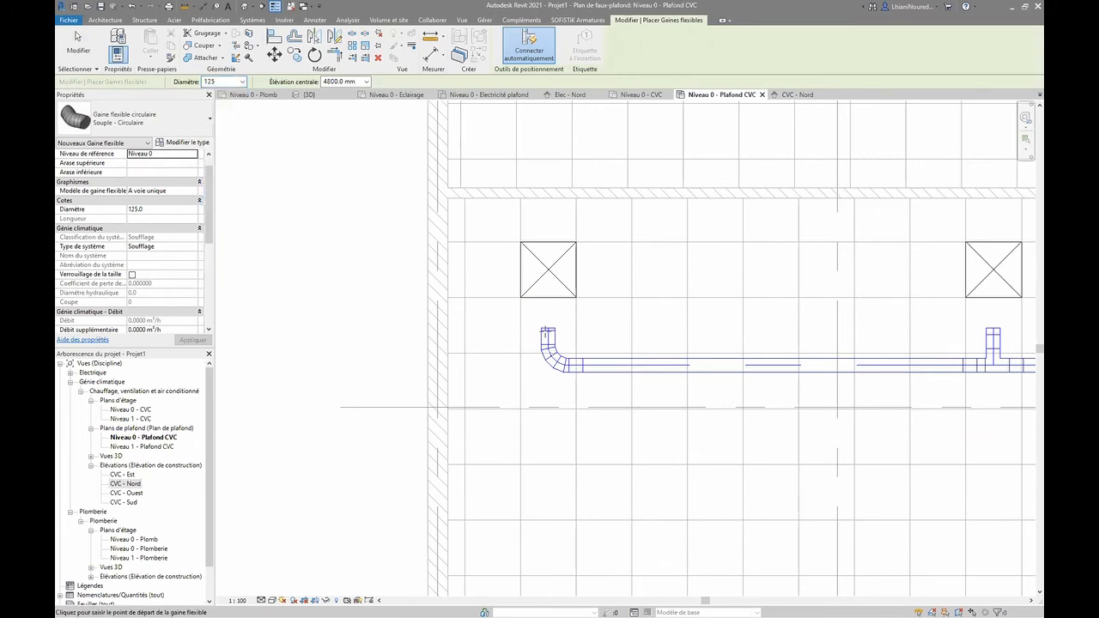
{"action": "left_click", "coordinate": [548, 328]}
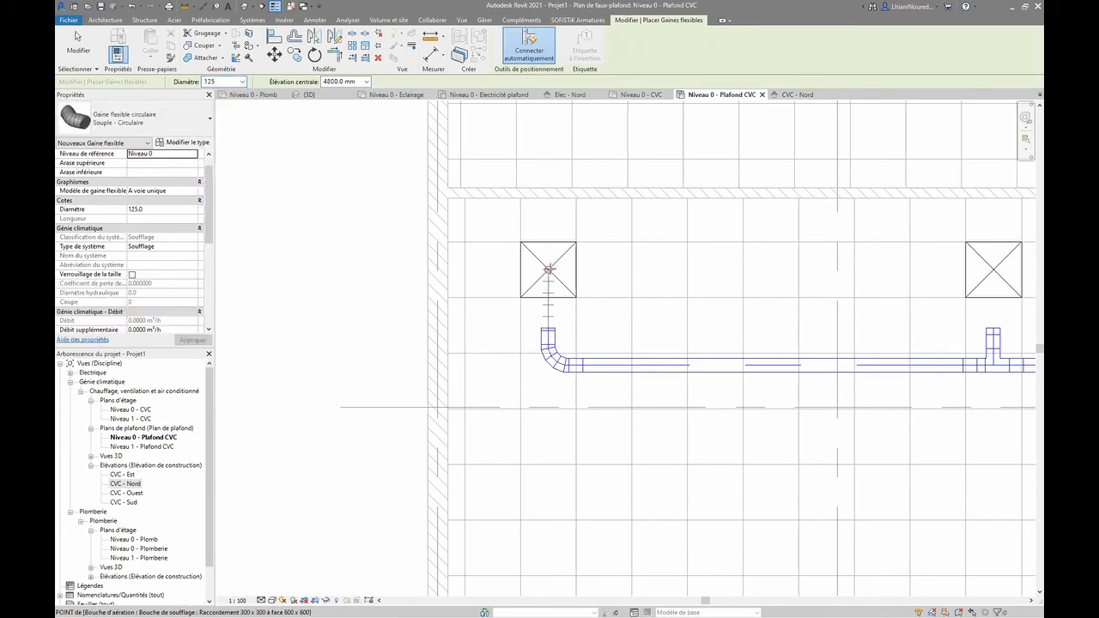
{"action": "left_click", "coordinate": [548, 269]}
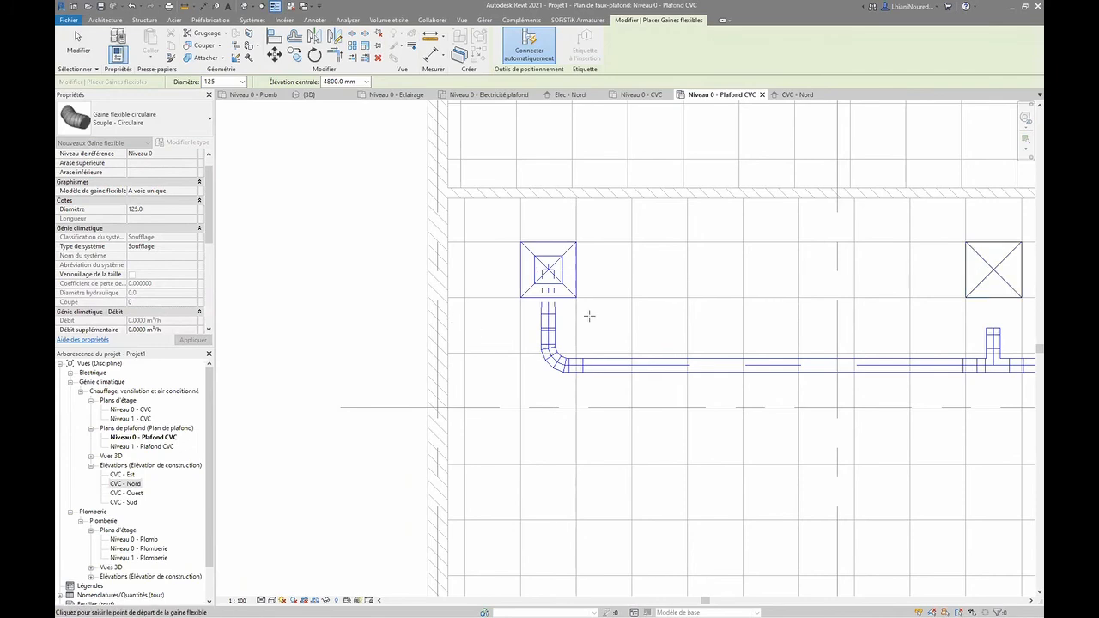
- Connect the second stub from the west to the air terminal north of it with a 125 mm round flexible duct
{"action": "middle_click_drag", "start_coordinate": [589, 316], "coordinate": [429, 338]}
{"action": "scroll", "coordinate": [755, 356], "scroll_direction": "up", "scroll_amount": 4}
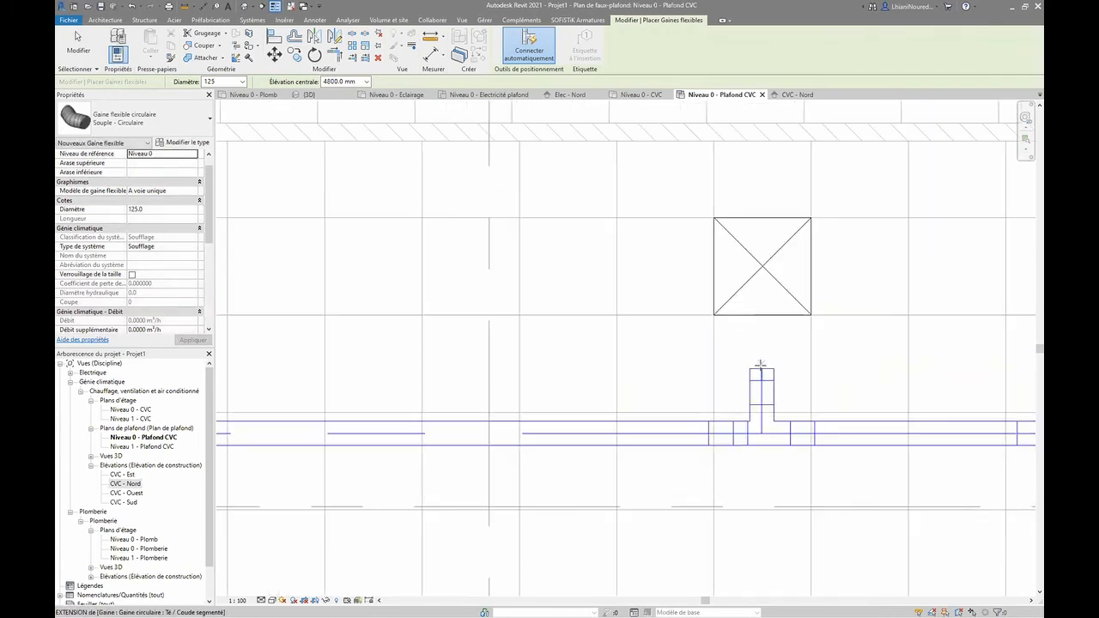
{"action": "left_click", "coordinate": [761, 369]}
{"action": "left_click", "coordinate": [760, 264]}
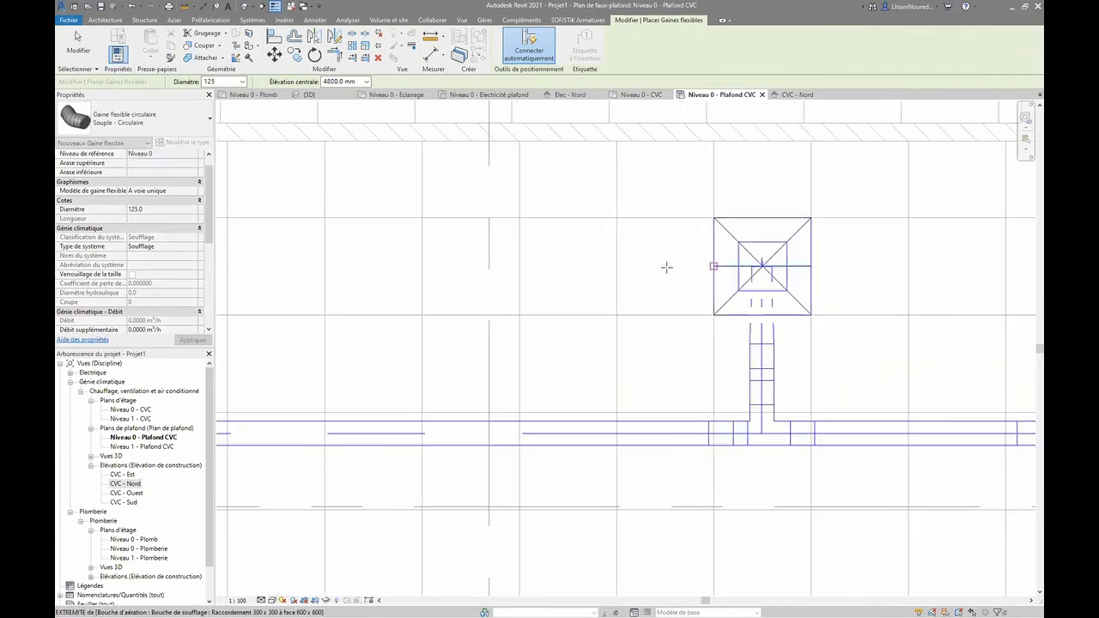
- Connect the third stub from the west to the air terminal north of it with a 125 mm round flexible duct
{"action": "scroll", "coordinate": [704, 309], "scroll_direction": "down", "scroll_amount": 2}
{"action": "middle_click_drag", "start_coordinate": [780, 347], "coordinate": [282, 382]}
{"action": "scroll", "coordinate": [807, 365], "scroll_direction": "down", "scroll_amount": 1}
{"action": "middle_click_drag", "start_coordinate": [866, 378], "coordinate": [347, 391]}
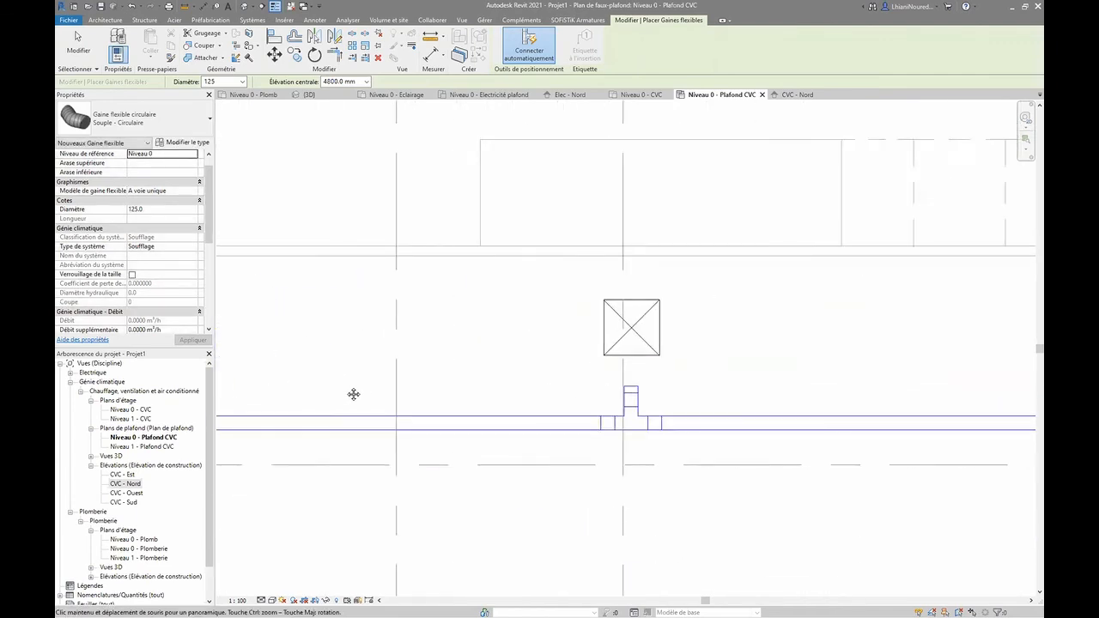
{"action": "scroll", "coordinate": [591, 372], "scroll_direction": "up", "scroll_amount": 1}
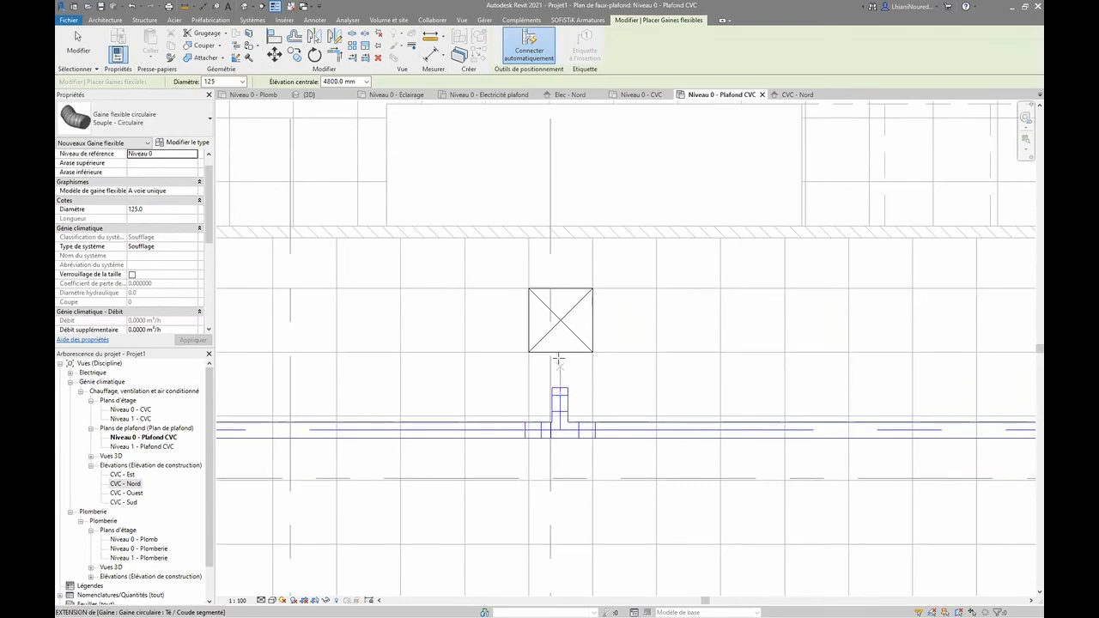
{"action": "left_click", "coordinate": [559, 319]}
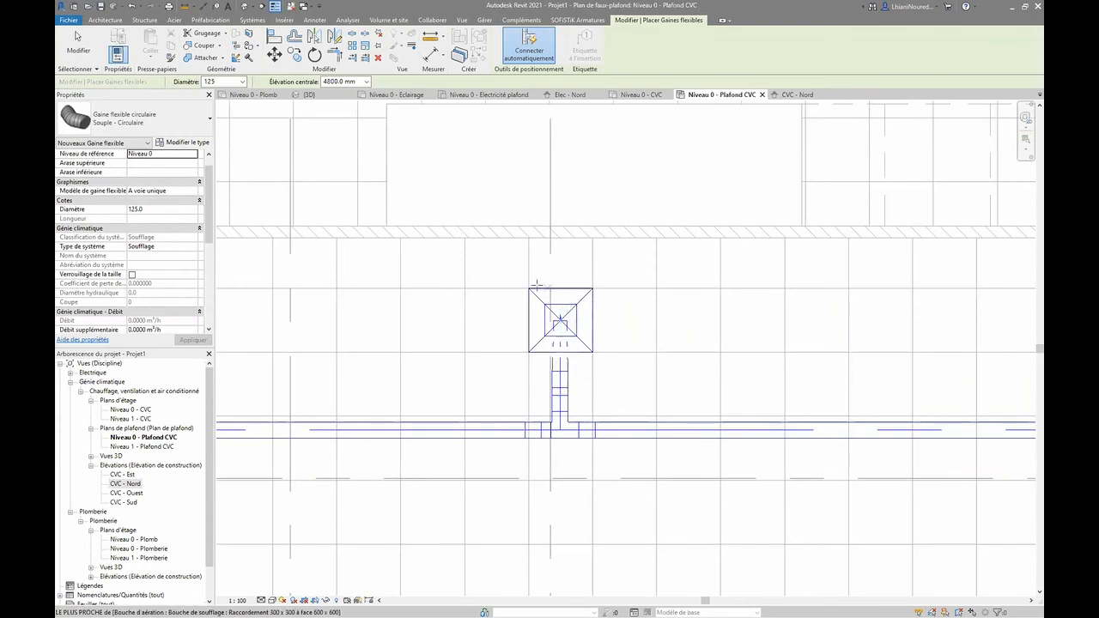
- Connect the east end stub to the northeast air terminal's centre with a 125 mm round flexible duct at elevation 4800
{"action": "scroll", "coordinate": [640, 421], "scroll_direction": "down", "scroll_amount": 2}
{"action": "middle_click_drag", "start_coordinate": [679, 446], "coordinate": [349, 447]}
{"action": "scroll", "coordinate": [743, 399], "scroll_direction": "up", "scroll_amount": 1}
{"action": "scroll", "coordinate": [743, 400], "scroll_direction": "up", "scroll_amount": 2}
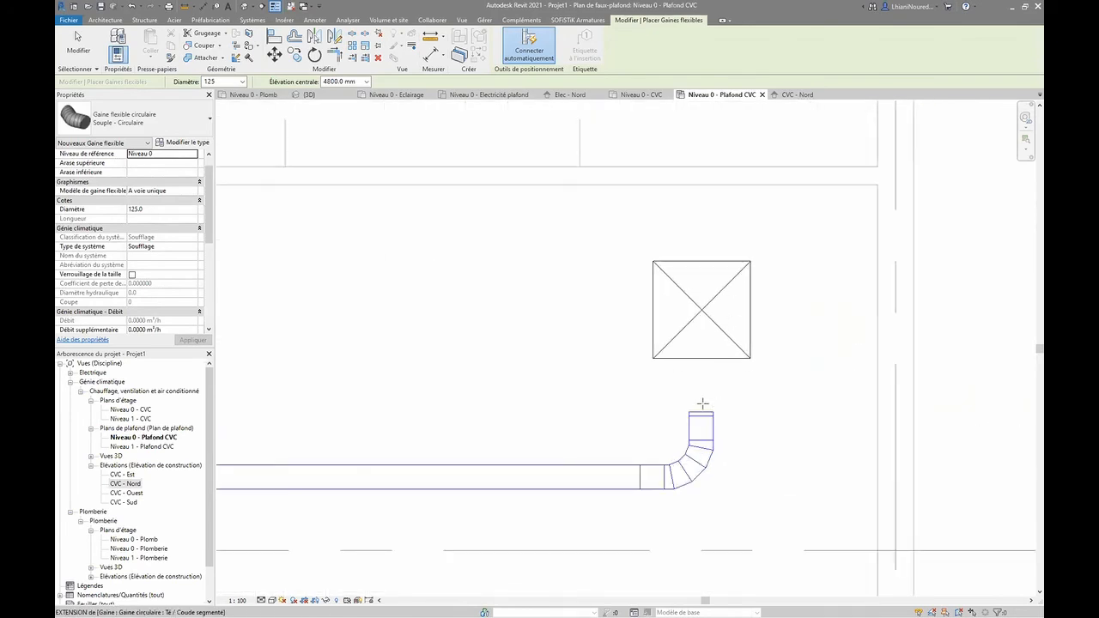
{"action": "left_click", "coordinate": [703, 313]}
{"action": "key", "text": "Escape"}
{"action": "key", "text": "Escape"}
{"action": "scroll", "coordinate": [664, 386], "scroll_direction": "down", "scroll_amount": 2}
{"action": "scroll", "coordinate": [625, 383], "scroll_direction": "down", "scroll_amount": 2}
{"action": "middle_click_drag", "start_coordinate": [675, 392], "coordinate": [1018, 343]}
{"action": "middle_click_drag", "start_coordinate": [478, 410], "coordinate": [859, 367]}
{"action": "key", "text": "Escape"}
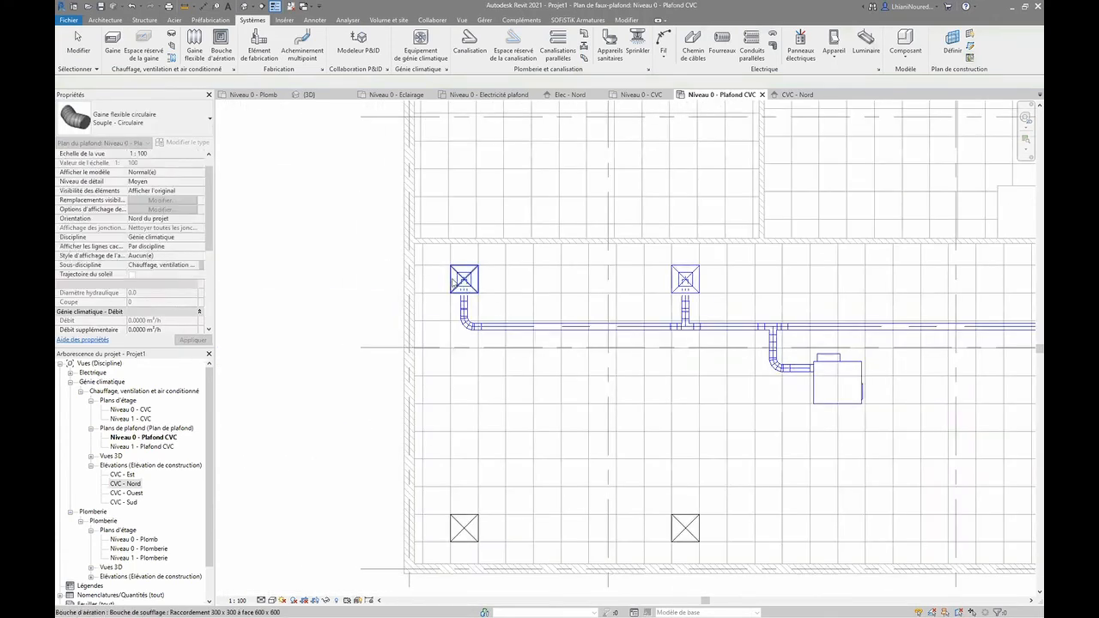
- Change the four south air terminals to Bouche de reprise, Raccordement 300 x 300 à face 600 x 600, and turn off all four flow arrows
{"action": "middle_click_drag", "start_coordinate": [732, 416], "coordinate": [515, 311]}
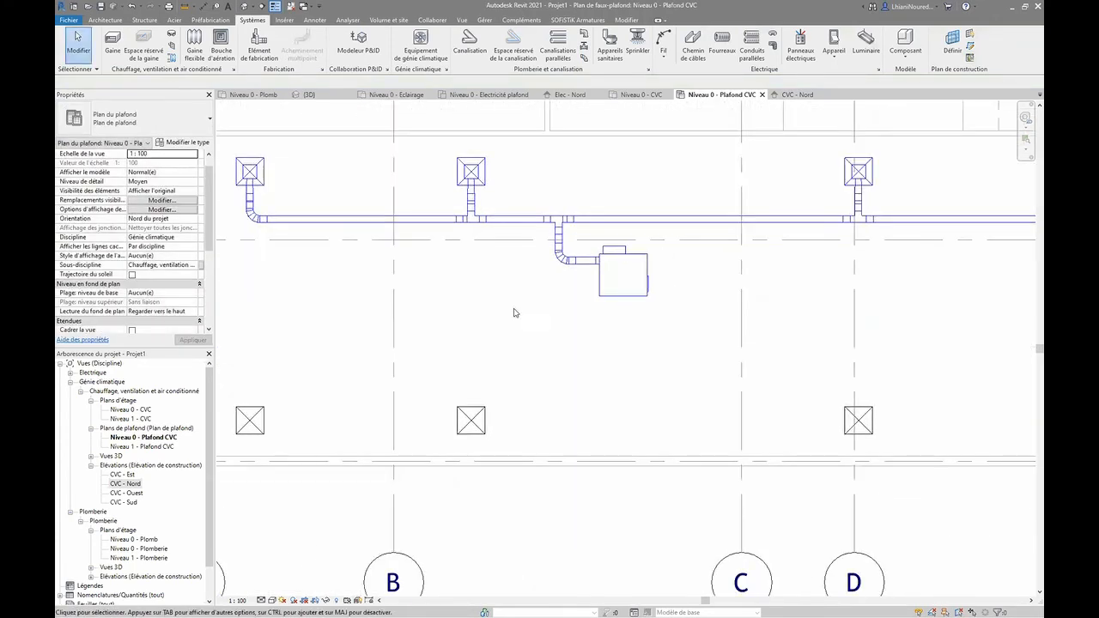
{"action": "scroll", "coordinate": [515, 311], "scroll_direction": "down", "scroll_amount": 2}
{"action": "scroll", "coordinate": [500, 403], "scroll_direction": "down", "scroll_amount": 2}
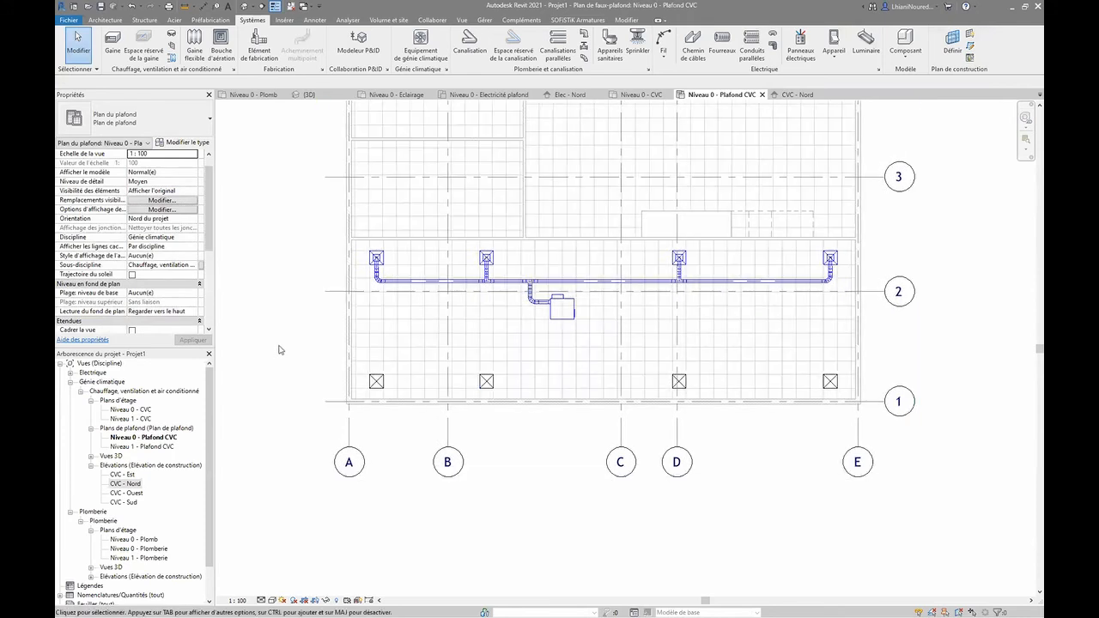
{"action": "left_click_drag", "start_coordinate": [288, 352], "coordinate": [818, 403]}
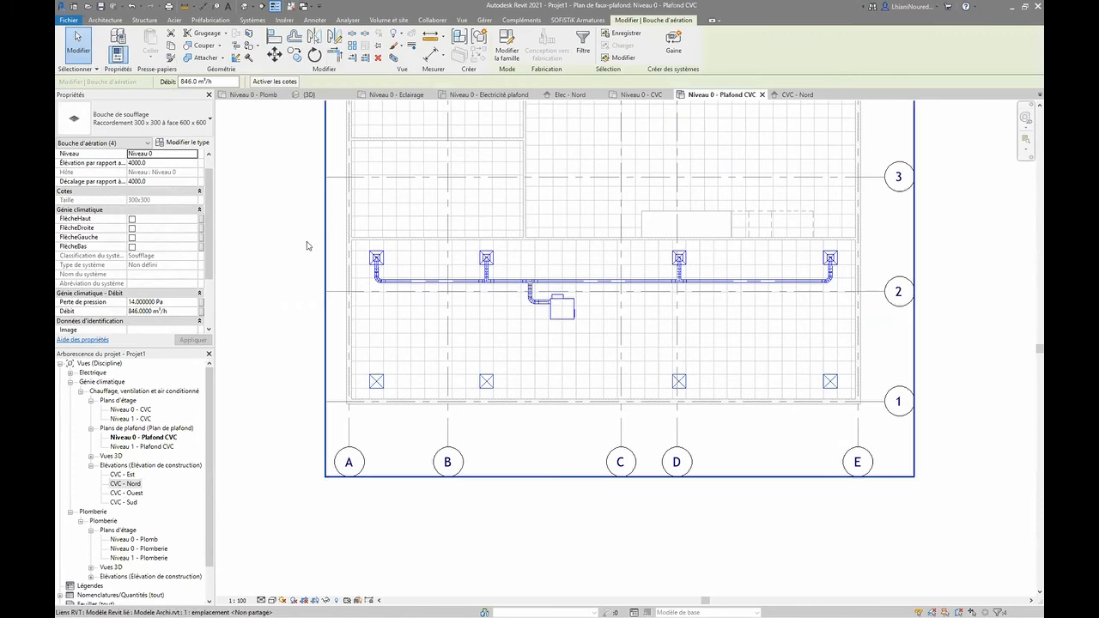
{"action": "left_click", "coordinate": [134, 123]}
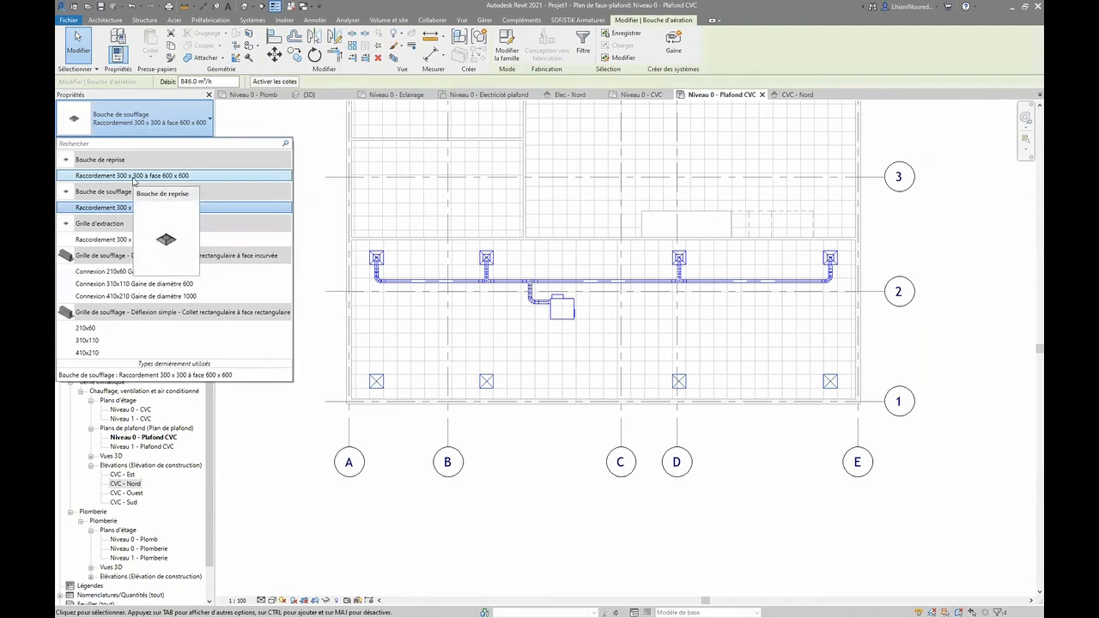
{"action": "left_click", "coordinate": [134, 176]}
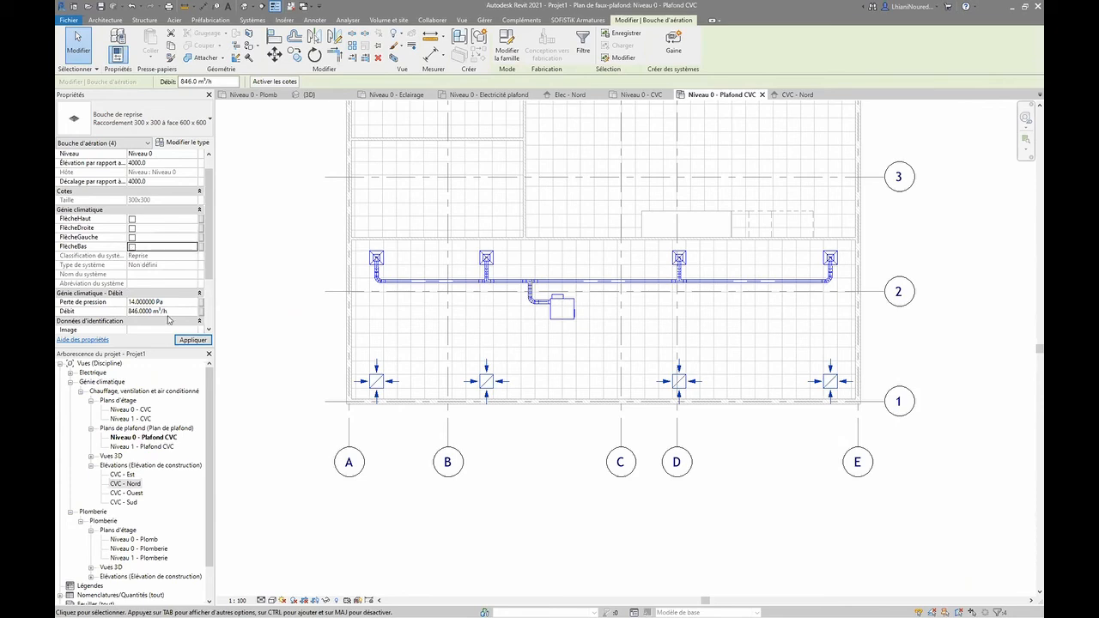
{"action": "left_click", "coordinate": [180, 340]}
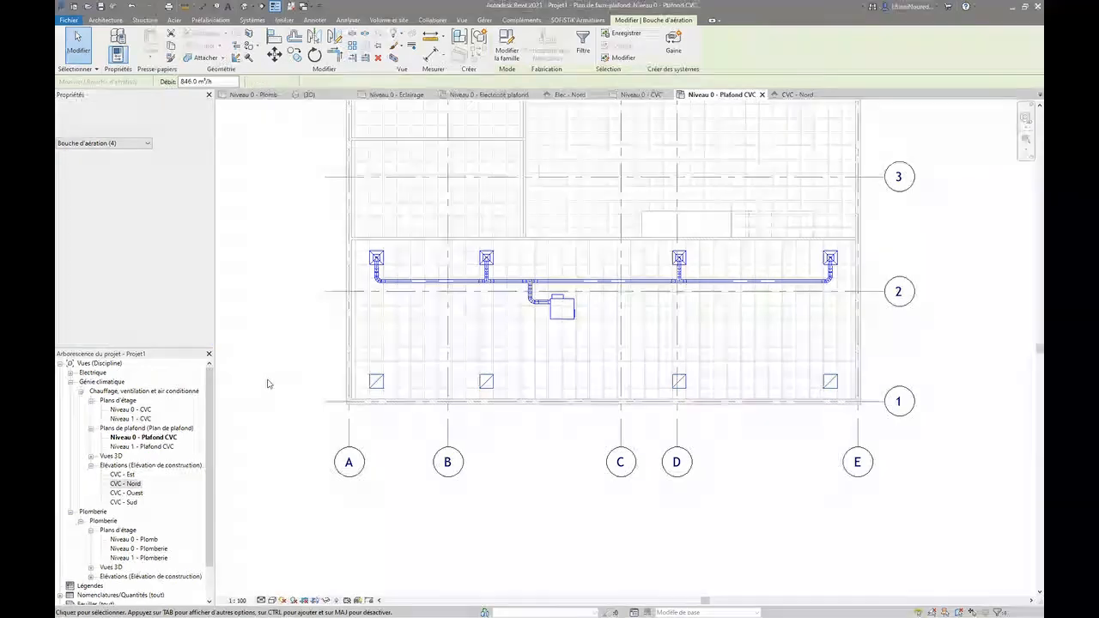
{"action": "key", "text": "Escape"}
{"action": "scroll", "coordinate": [352, 397], "scroll_direction": "up", "scroll_amount": 4}
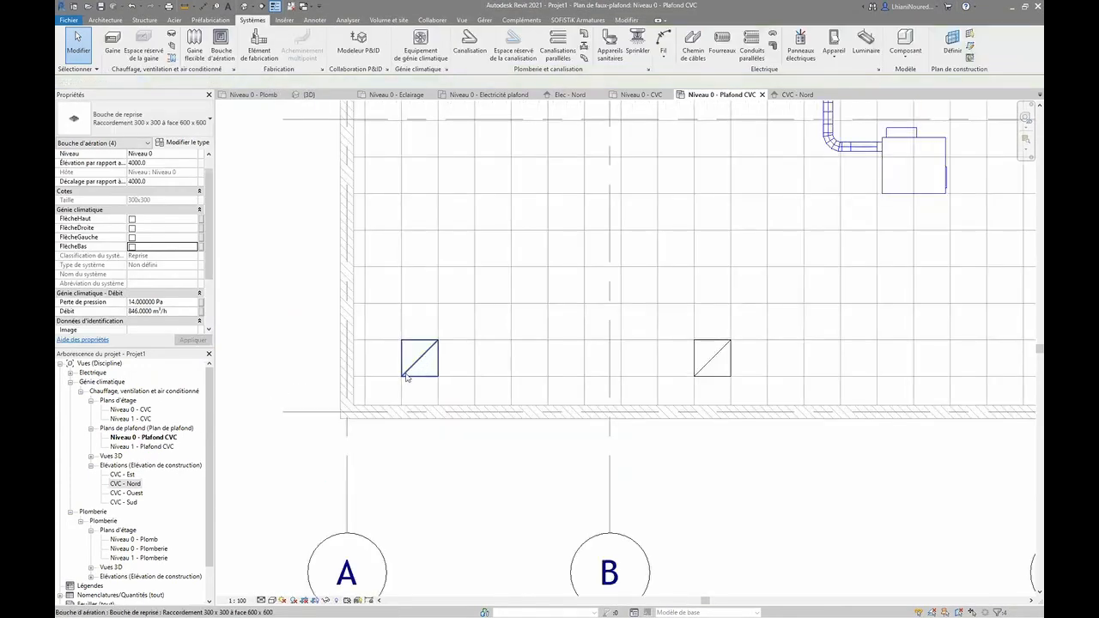
{"action": "scroll", "coordinate": [425, 366], "scroll_direction": "down", "scroll_amount": 2}
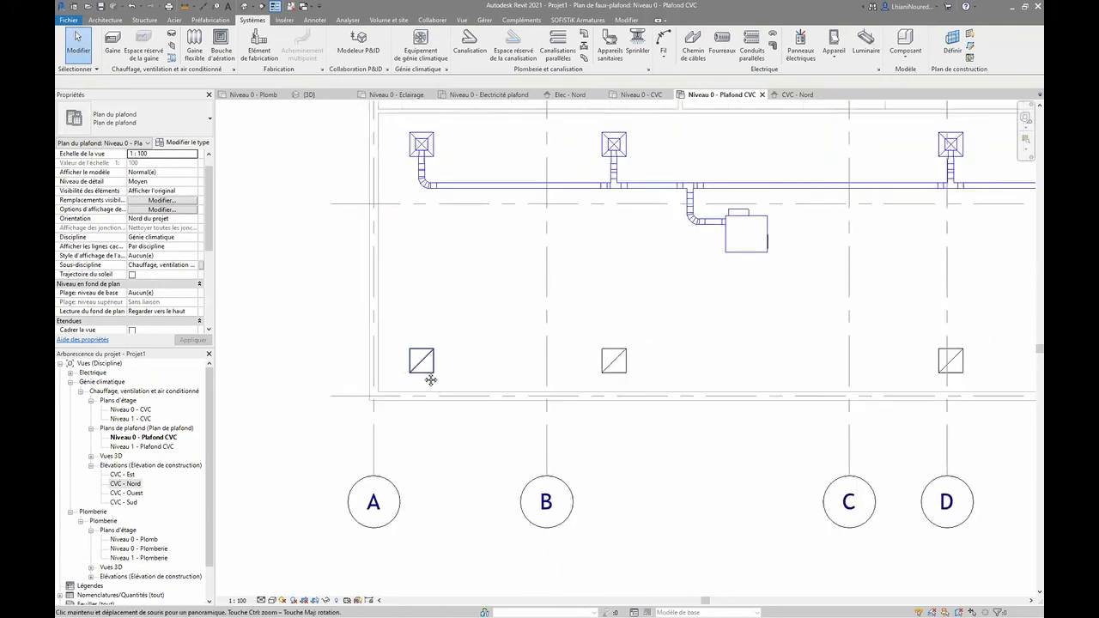
{"action": "middle_click_drag", "start_coordinate": [424, 373], "coordinate": [406, 413]}
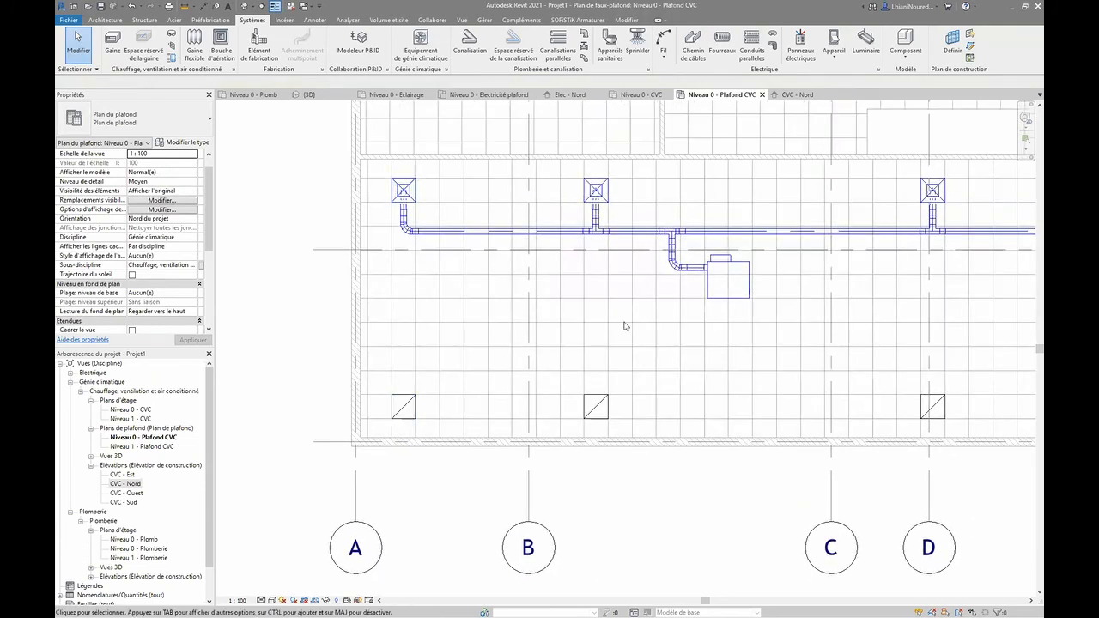
{"action": "middle_click_drag", "start_coordinate": [623, 321], "coordinate": [454, 343]}
{"action": "scroll", "coordinate": [535, 311], "scroll_direction": "up", "scroll_amount": 2}
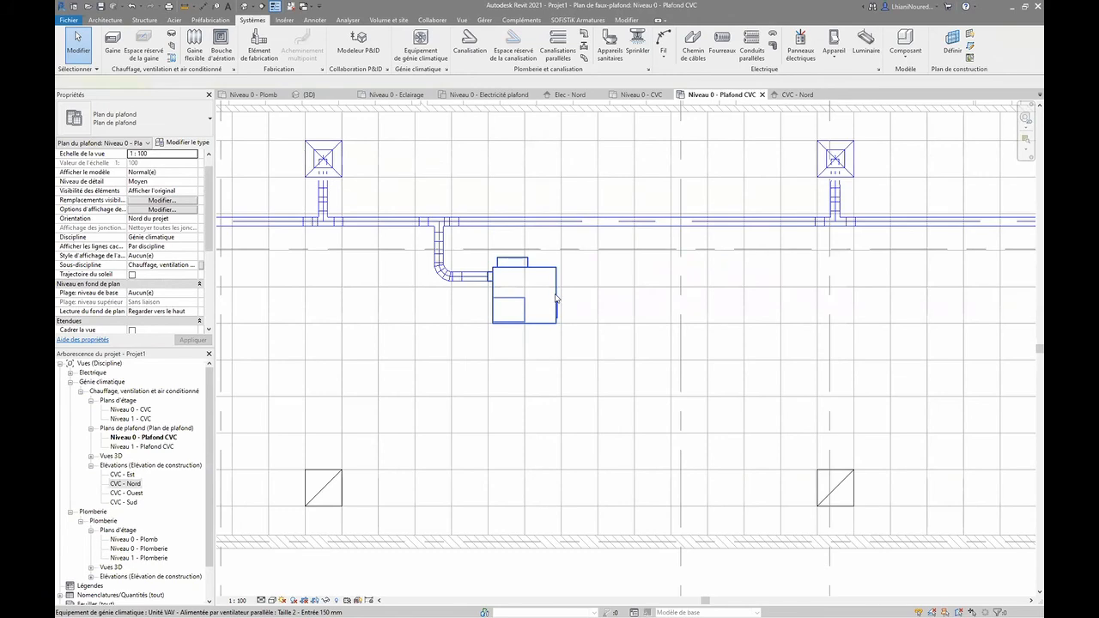
{"action": "left_click", "coordinate": [555, 297]}
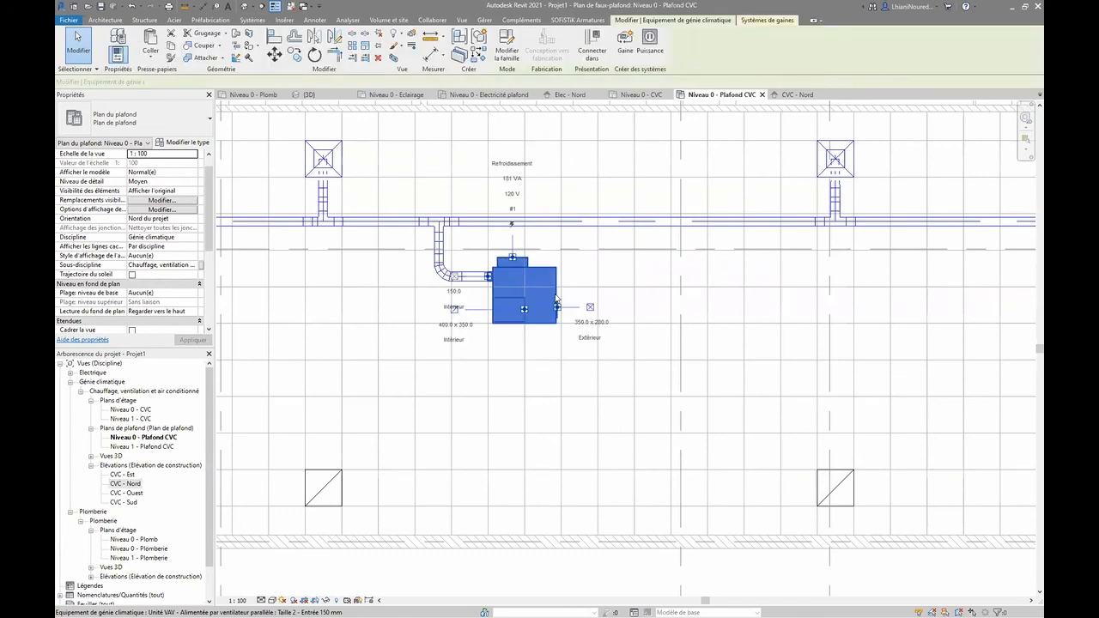
{"action": "left_click", "coordinate": [454, 309]}
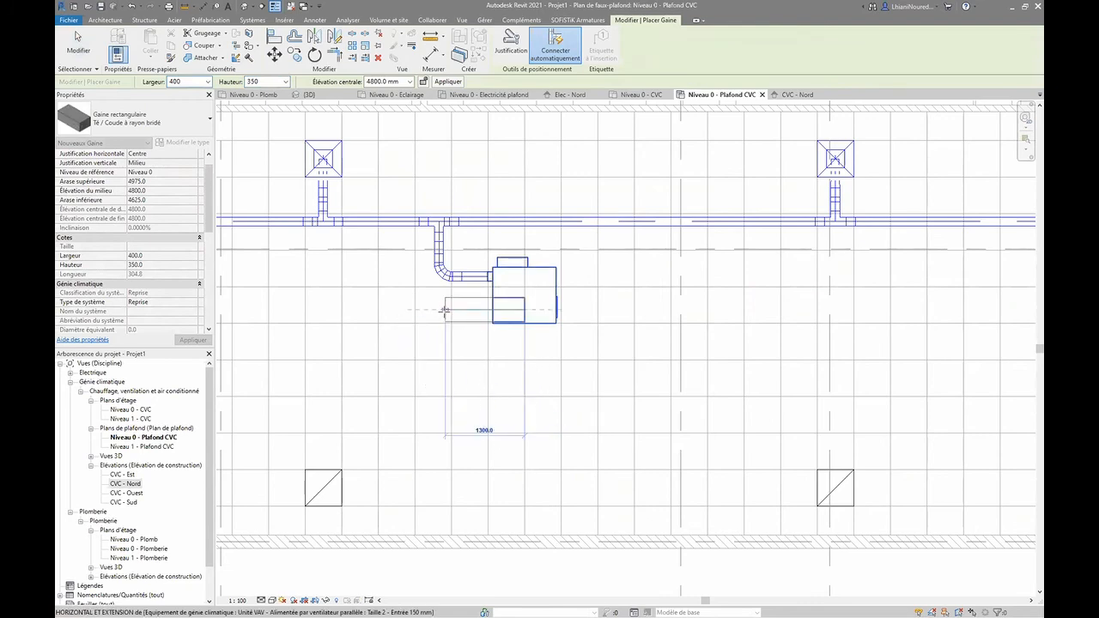
{"action": "key", "text": "Escape"}
{"action": "key", "text": "Escape"}
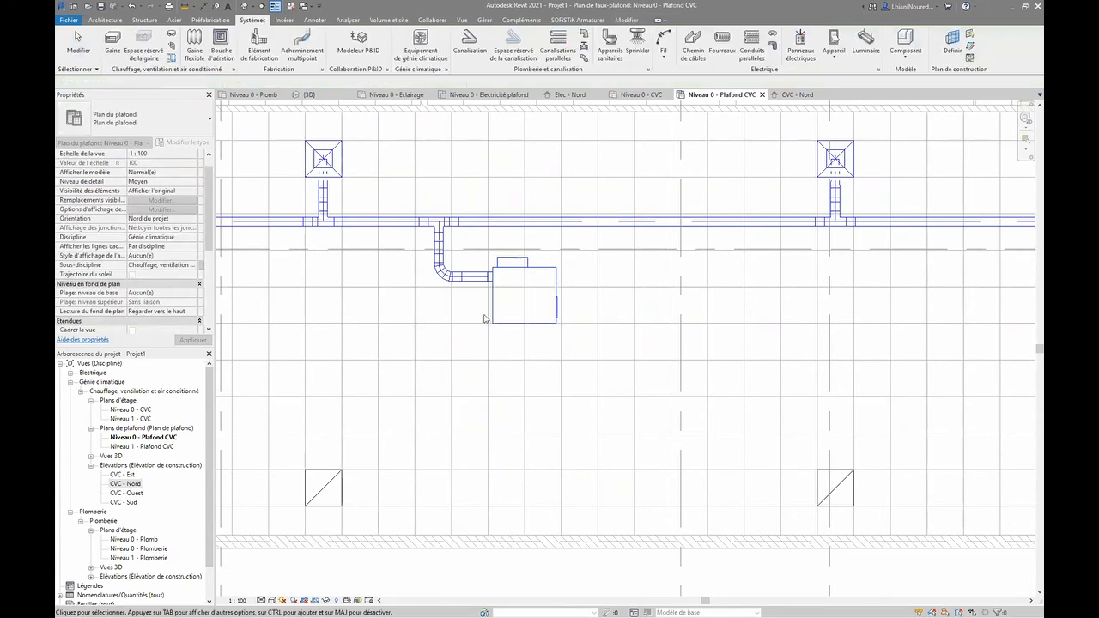
- Set both LargeurEntréeAirInduit and ProfondeurEntréeAirInduit to 200 in the VAV unit's type properties
{"action": "left_click", "coordinate": [474, 322]}
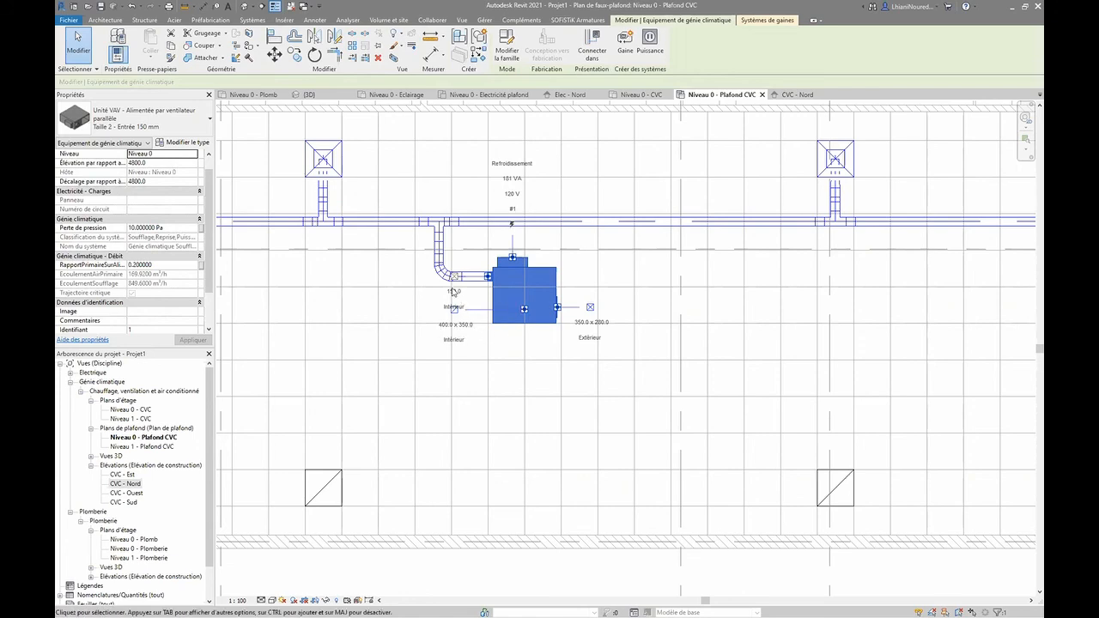
{"action": "left_click", "coordinate": [182, 142]}
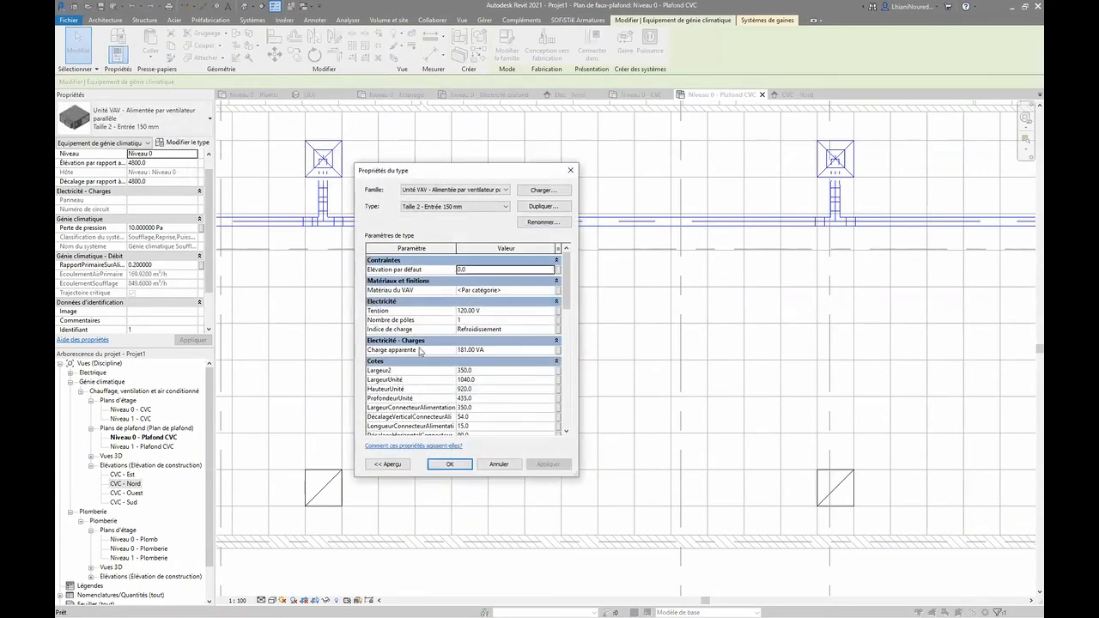
{"action": "scroll", "coordinate": [447, 379], "scroll_direction": "down", "scroll_amount": 6}
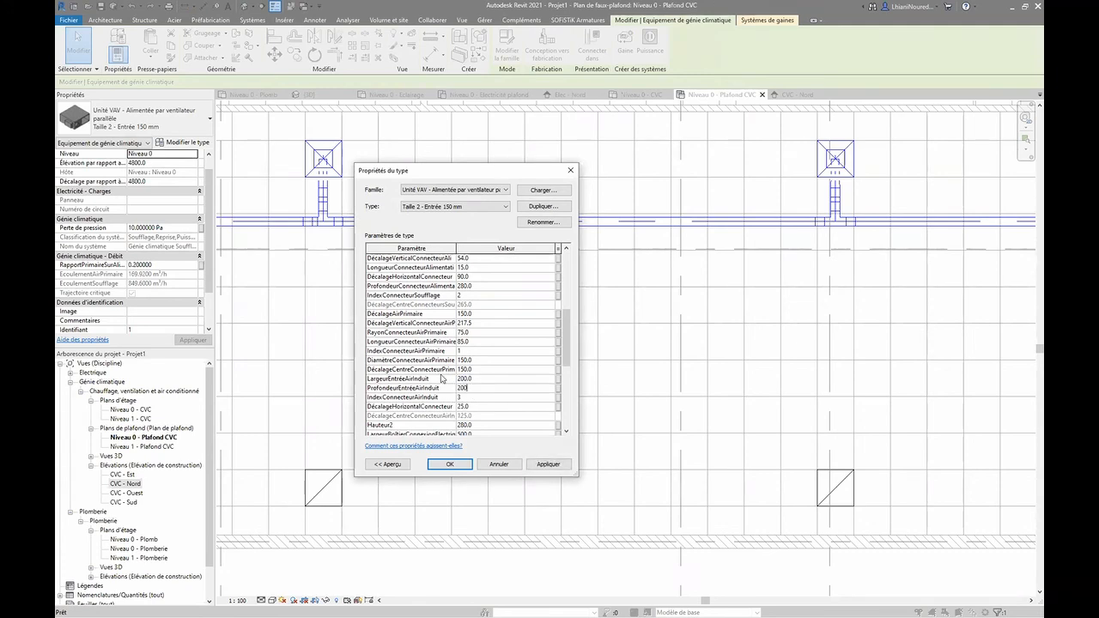
{"action": "left_click", "coordinate": [448, 464]}
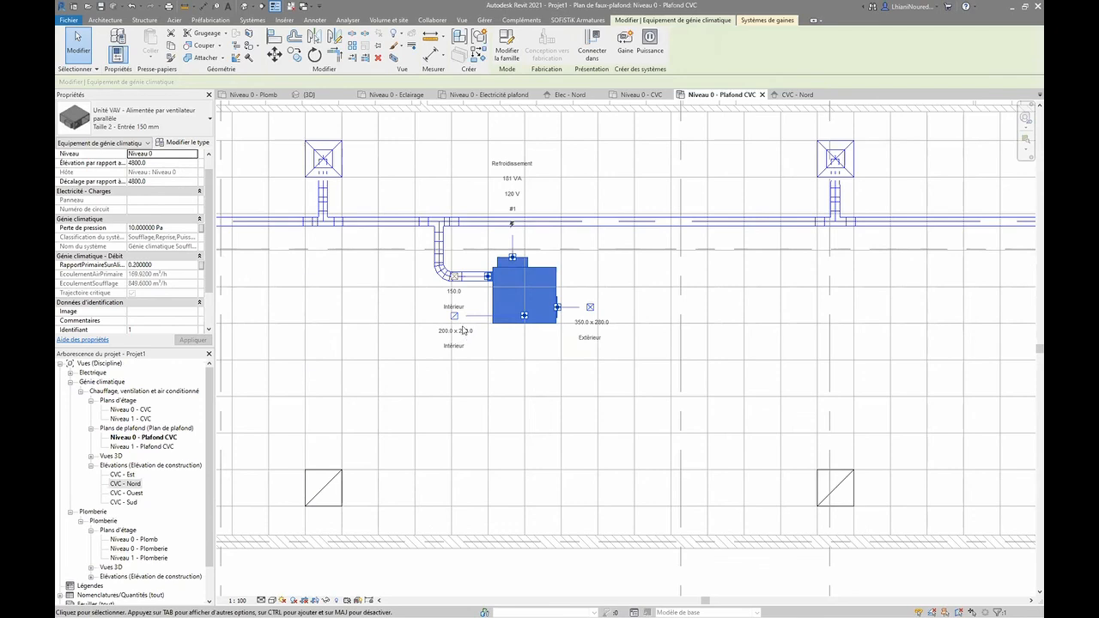
- Draw a 200 x 200 mm return duct at elevation 4800 west from the VAV unit, about 700 mm south, and about 6700 mm west
{"action": "left_click", "coordinate": [454, 315]}
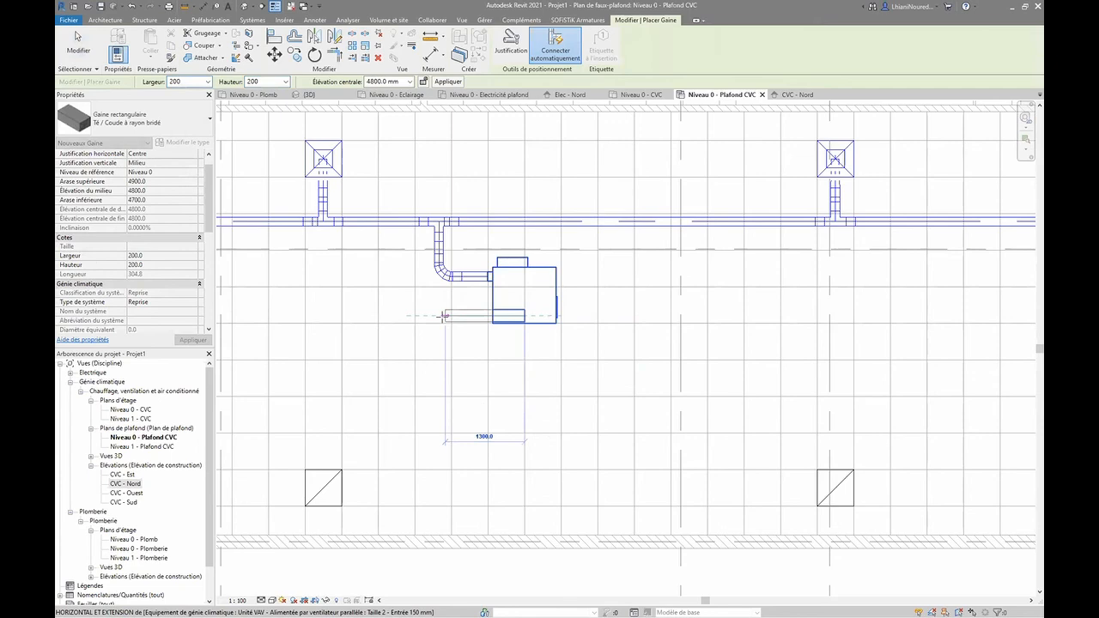
{"action": "left_click", "coordinate": [440, 316]}
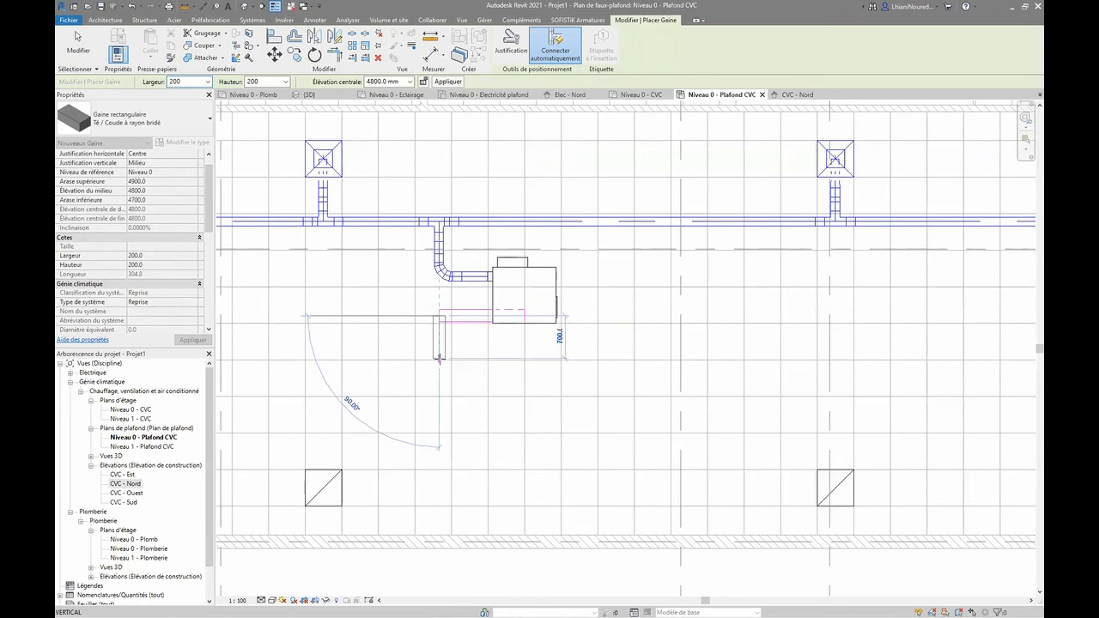
{"action": "scroll", "coordinate": [647, 351], "scroll_direction": "down", "scroll_amount": 1}
{"action": "scroll", "coordinate": [648, 351], "scroll_direction": "left", "scroll_amount": 5, "text": "shift"}
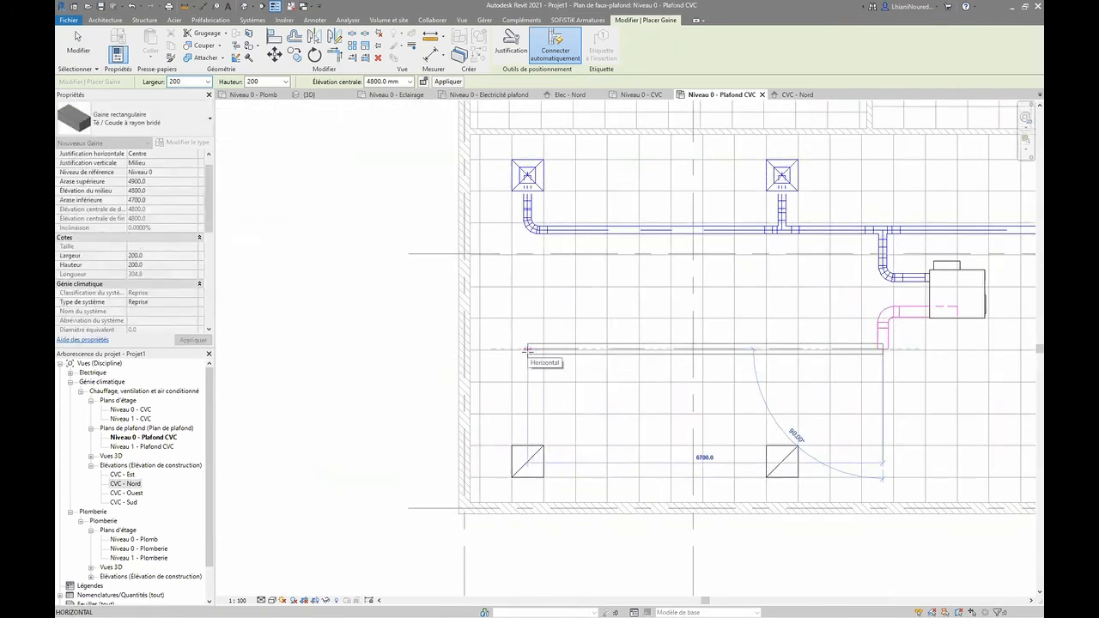
{"action": "left_click", "coordinate": [523, 349]}
{"action": "key", "text": "Escape"}
{"action": "key", "text": "Escape"}
- Extend the main return duct east to the southeast return terminal's centreline, making it about 19900 mm long
{"action": "scroll", "coordinate": [522, 417], "scroll_direction": "right", "scroll_amount": 3, "text": "shift"}
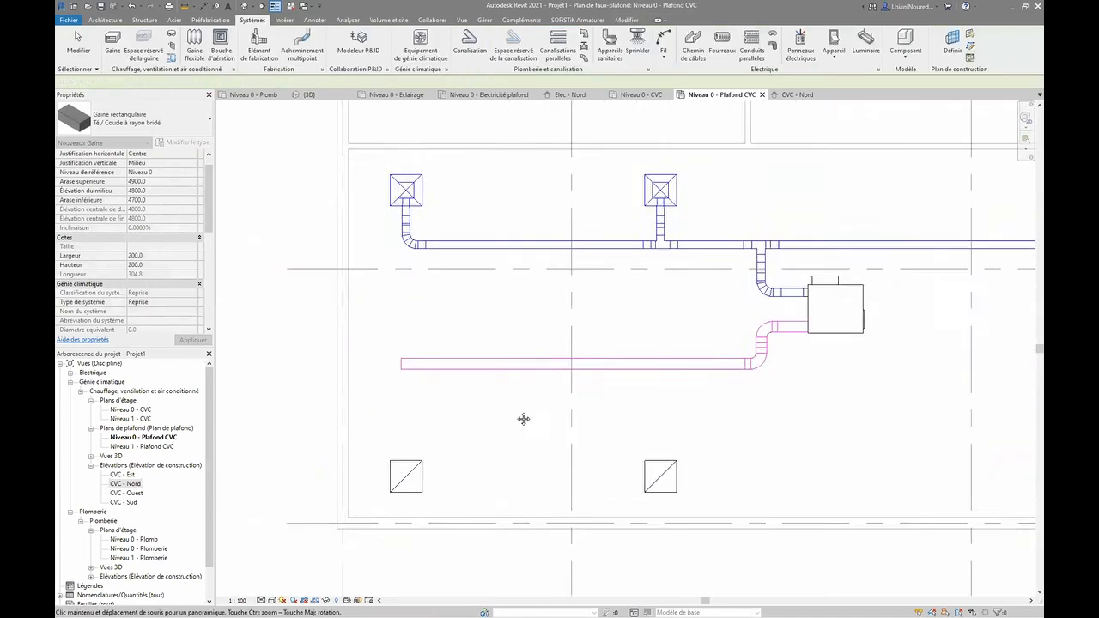
{"action": "scroll", "coordinate": [445, 395], "scroll_direction": "up", "scroll_amount": 2}
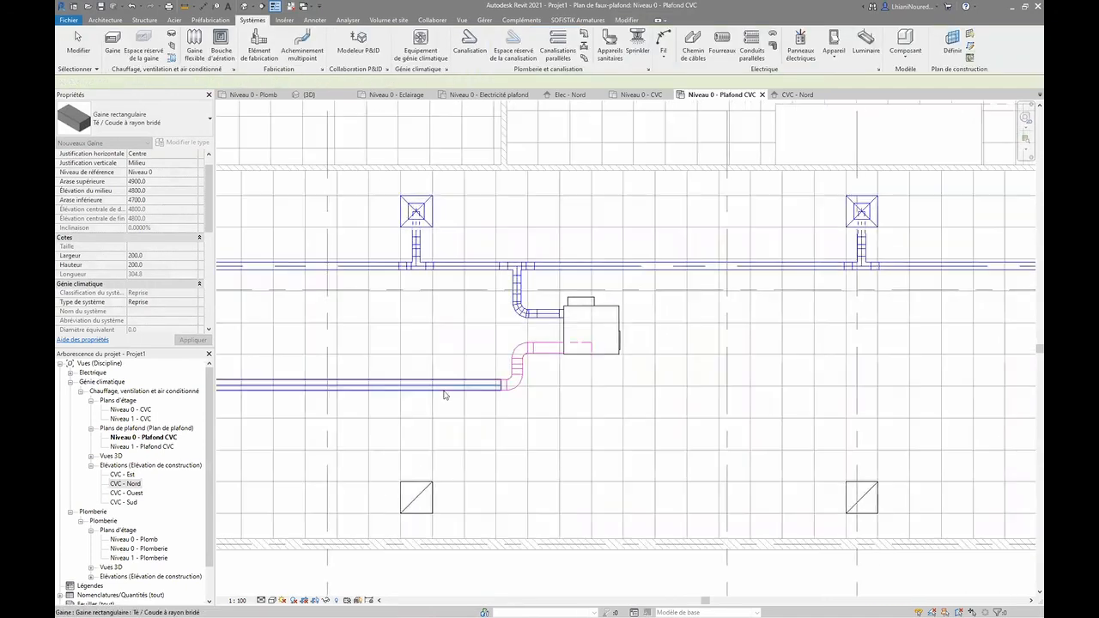
{"action": "left_click", "coordinate": [511, 418]}
{"action": "scroll", "coordinate": [433, 403], "scroll_direction": "down", "scroll_amount": 3}
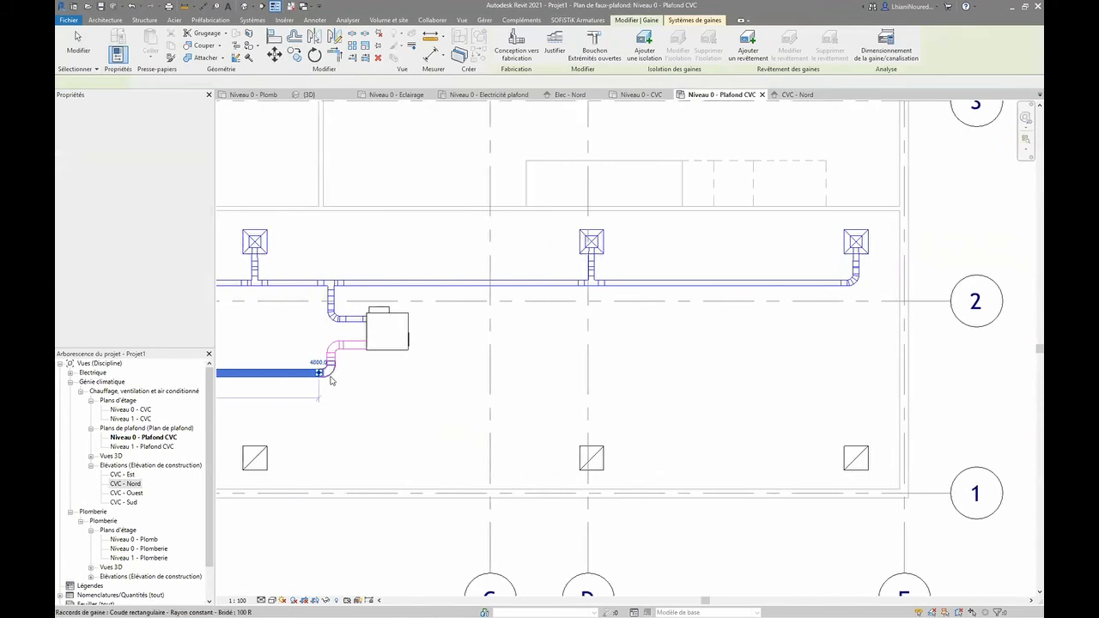
{"action": "left_click", "coordinate": [318, 373]}
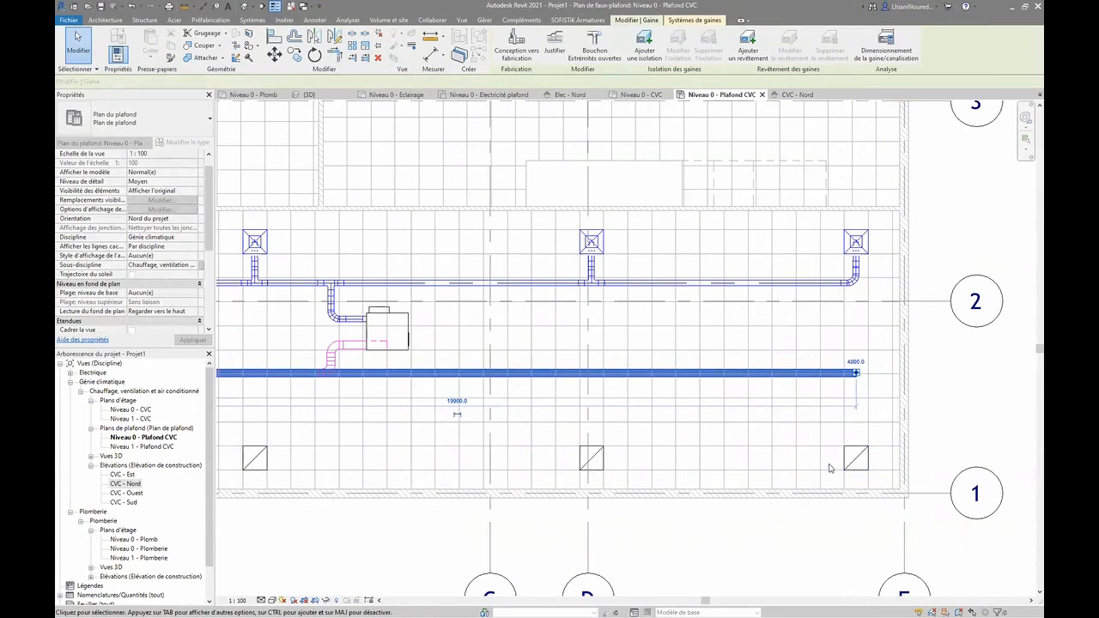
{"action": "left_click", "coordinate": [327, 400]}
- Delete the elbow between the VAV return branch and the main return duct, and extend the branch to the main's centreline to form a tee
{"action": "scroll", "coordinate": [302, 378], "scroll_direction": "up", "scroll_amount": 3}
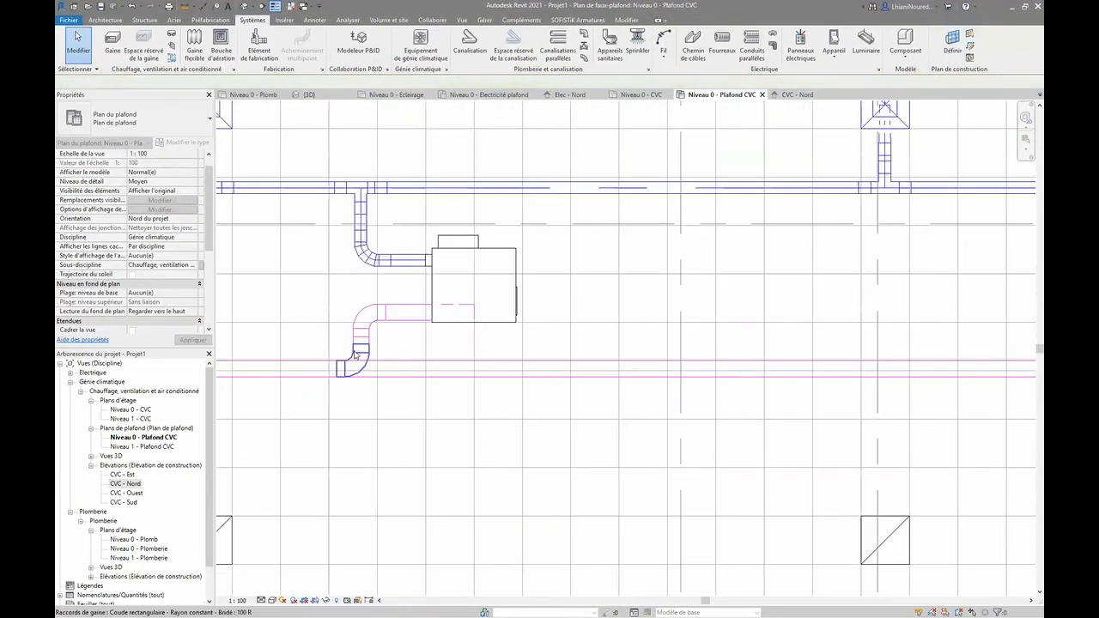
{"action": "left_click", "coordinate": [355, 354]}
{"action": "key", "text": "Delete"}
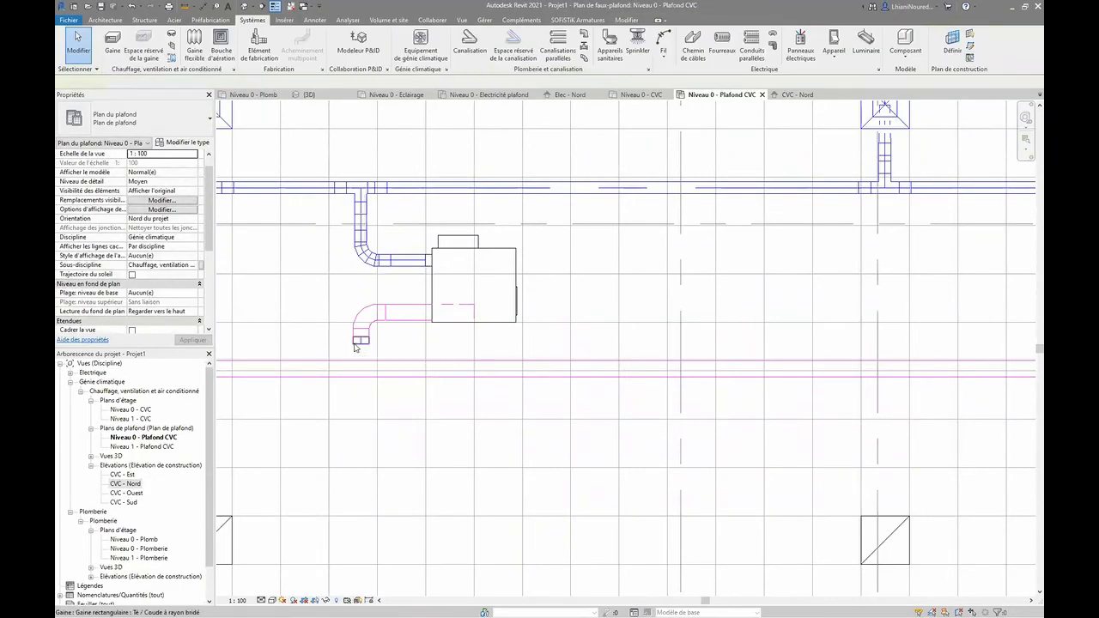
{"action": "left_click", "coordinate": [355, 346]}
{"action": "left_click_drag", "start_coordinate": [361, 347], "coordinate": [362, 366]}
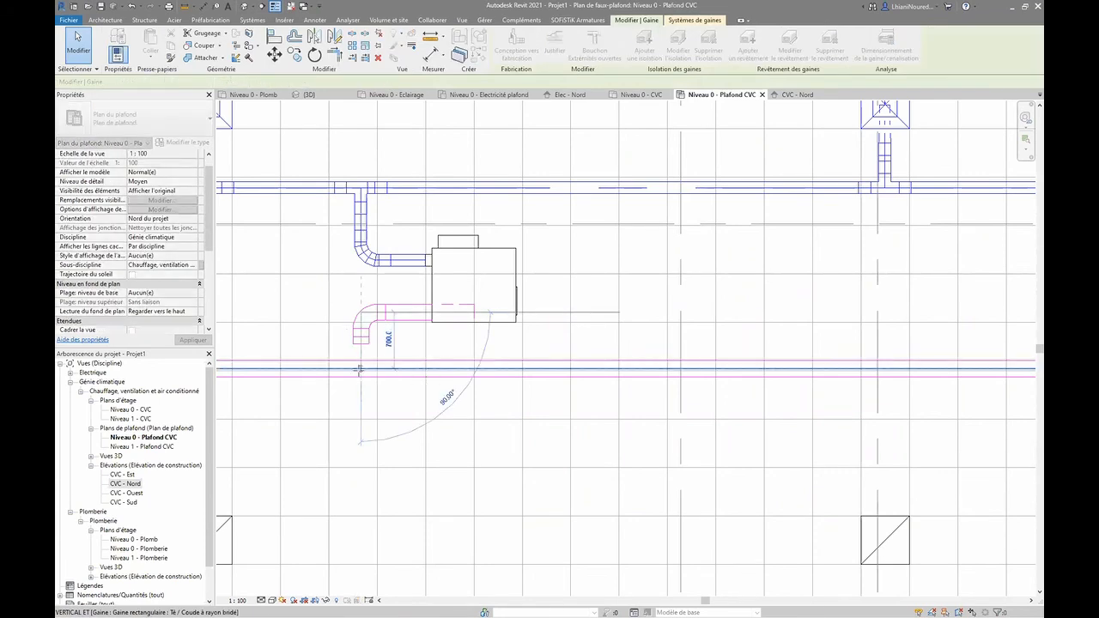
{"action": "left_click", "coordinate": [400, 401]}
- Draw a 200 x 200 mm Reprise duct at elevation 4800 mm, 900 mm south from the main return duct's west end
{"action": "scroll", "coordinate": [407, 400], "scroll_direction": "down", "scroll_amount": 4}
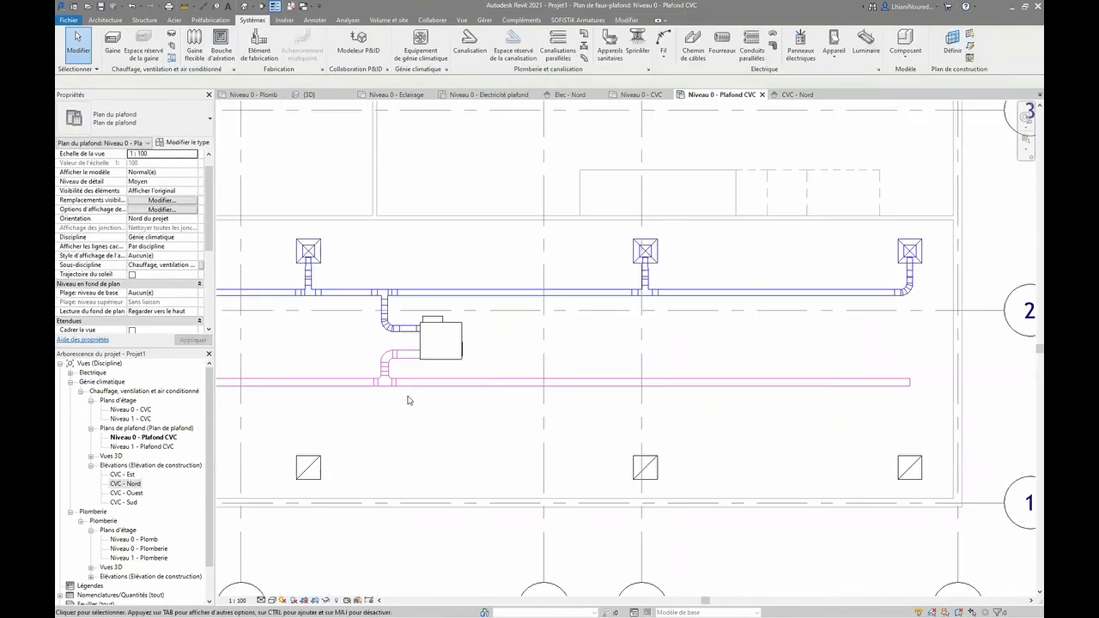
{"action": "scroll", "coordinate": [510, 372], "scroll_direction": "up", "scroll_amount": 2}
{"action": "scroll", "coordinate": [585, 345], "scroll_direction": "down", "scroll_amount": 1}
{"action": "middle_click_drag", "start_coordinate": [593, 343], "coordinate": [736, 306]}
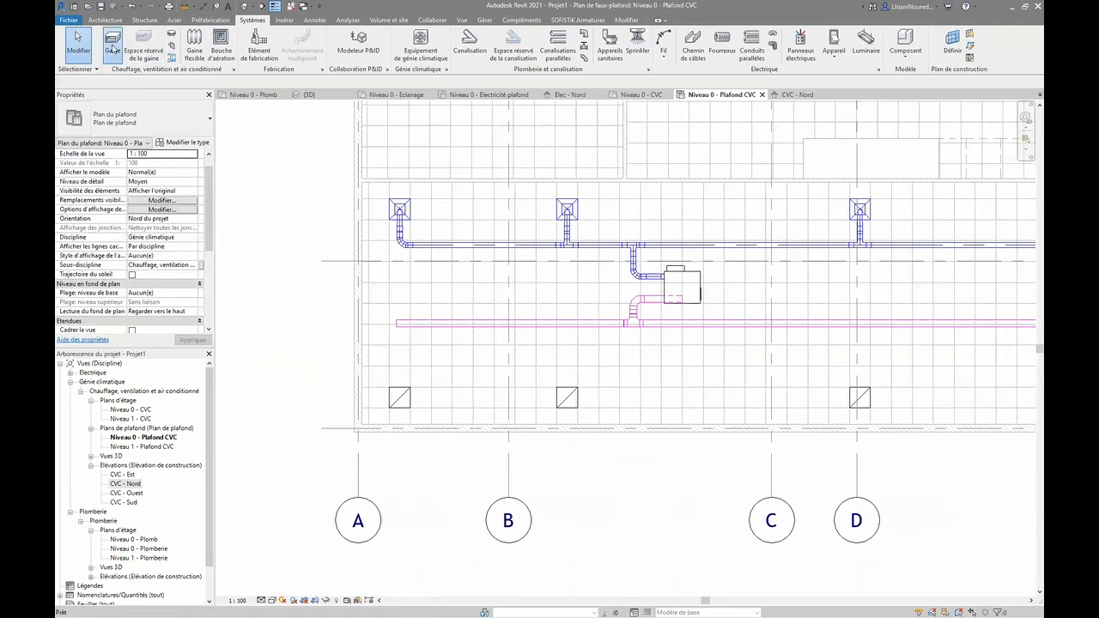
{"action": "left_click", "coordinate": [113, 49]}
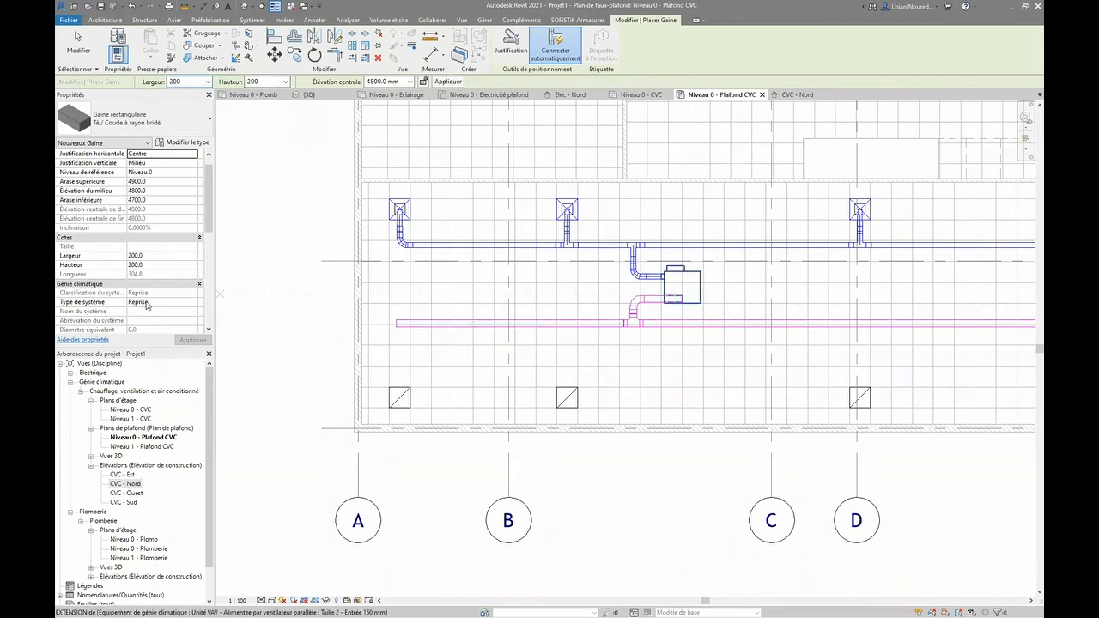
{"action": "left_click", "coordinate": [187, 302]}
{"action": "left_click", "coordinate": [193, 305]}
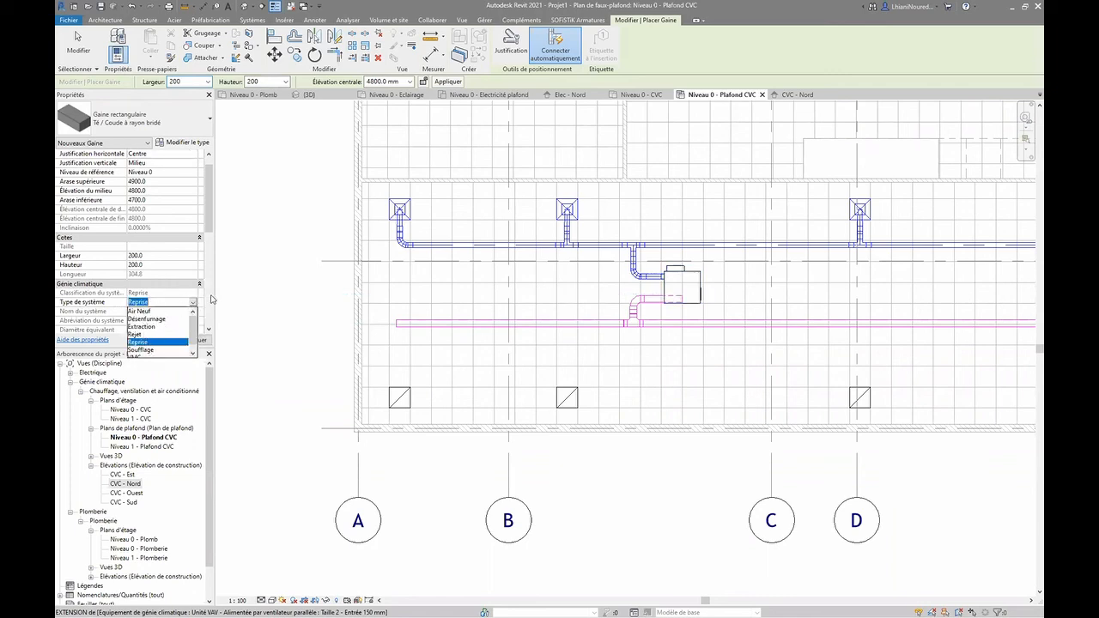
{"action": "left_click", "coordinate": [213, 300]}
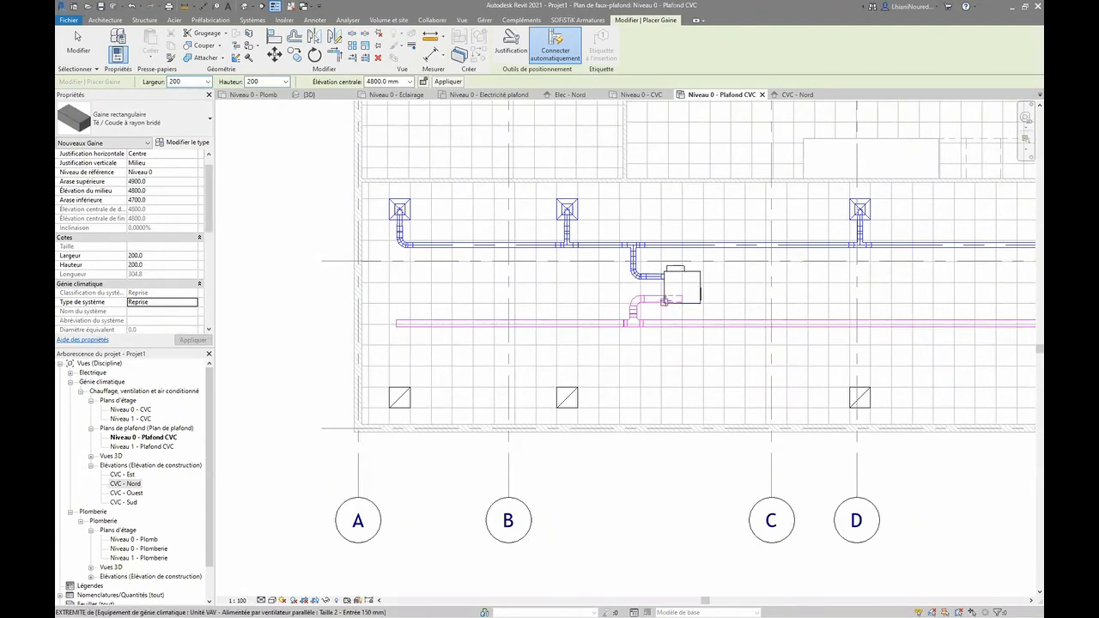
{"action": "scroll", "coordinate": [413, 328], "scroll_direction": "up", "scroll_amount": 2}
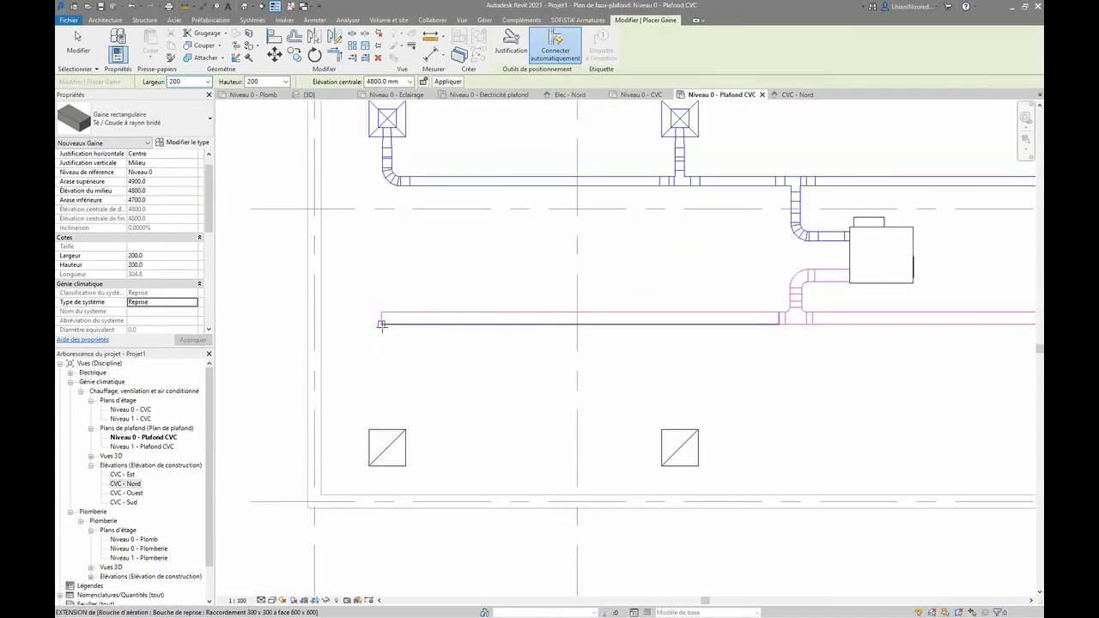
{"action": "left_click", "coordinate": [380, 318]}
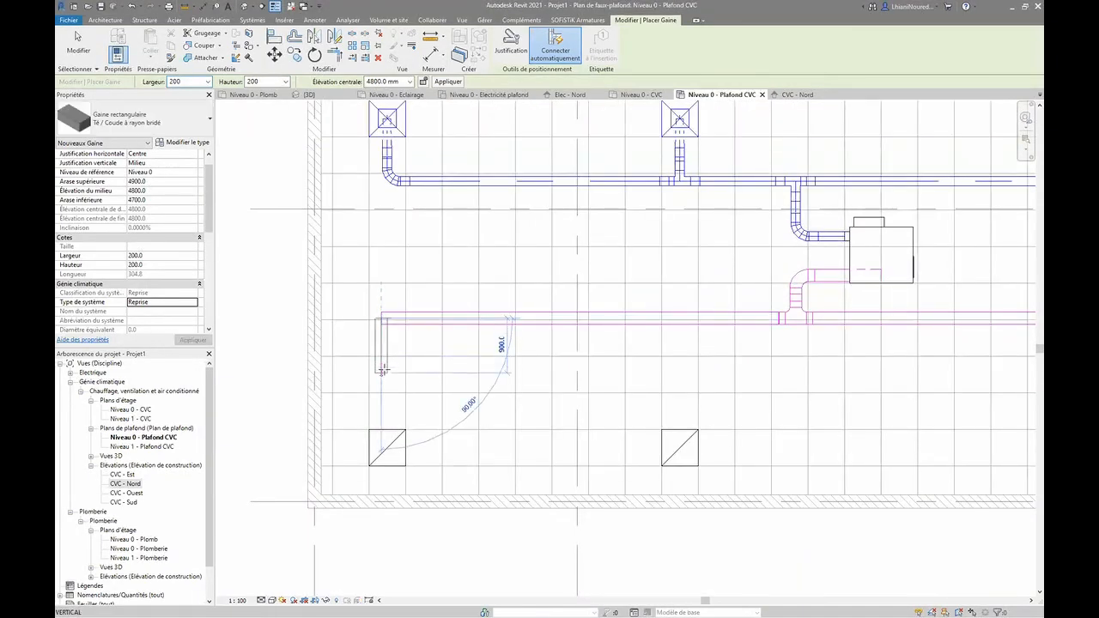
{"action": "left_click", "coordinate": [383, 371]}
{"action": "key", "text": "Escape"}
{"action": "key", "text": "Escape"}
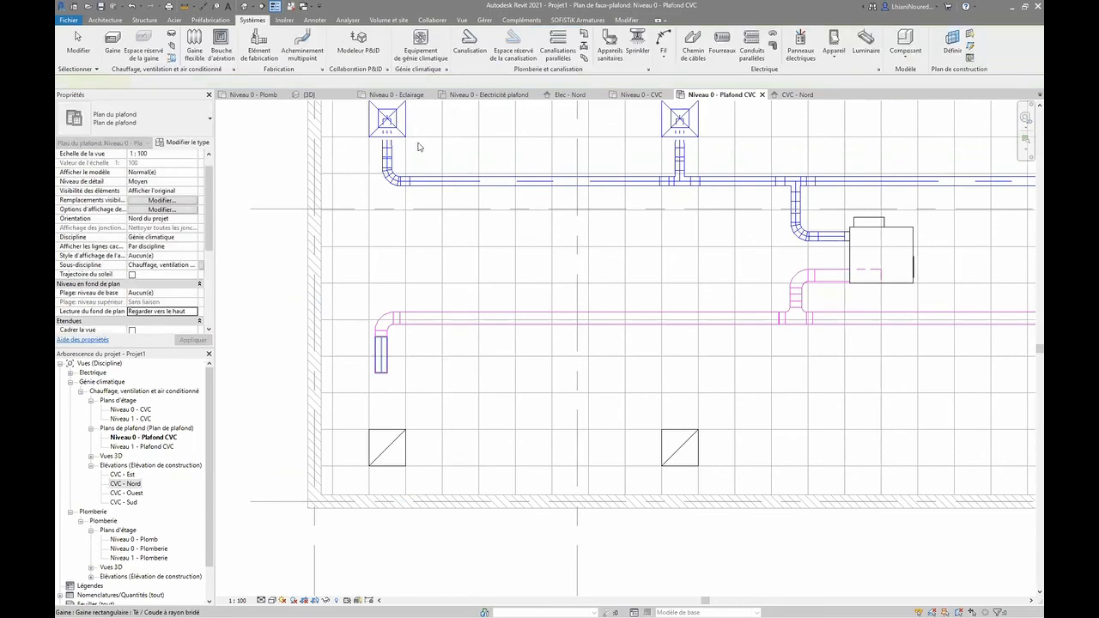
- Copy the short return branch duct to the three other return terminals, using the southwest terminal's centre as base point
{"action": "left_click", "coordinate": [381, 354]}
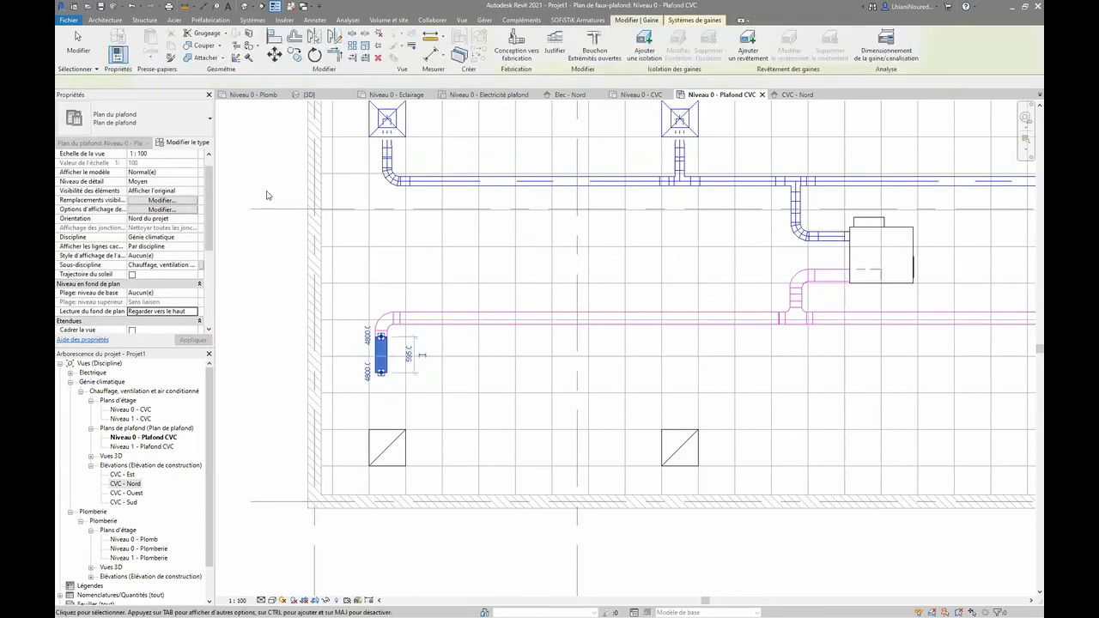
{"action": "left_click", "coordinate": [387, 447]}
{"action": "left_click", "coordinate": [680, 447]}
{"action": "middle_click_drag", "start_coordinate": [832, 448], "coordinate": [381, 452]}
{"action": "left_click", "coordinate": [746, 449]}
{"action": "middle_click_drag", "start_coordinate": [824, 449], "coordinate": [415, 454]}
{"action": "left_click", "coordinate": [735, 455]}
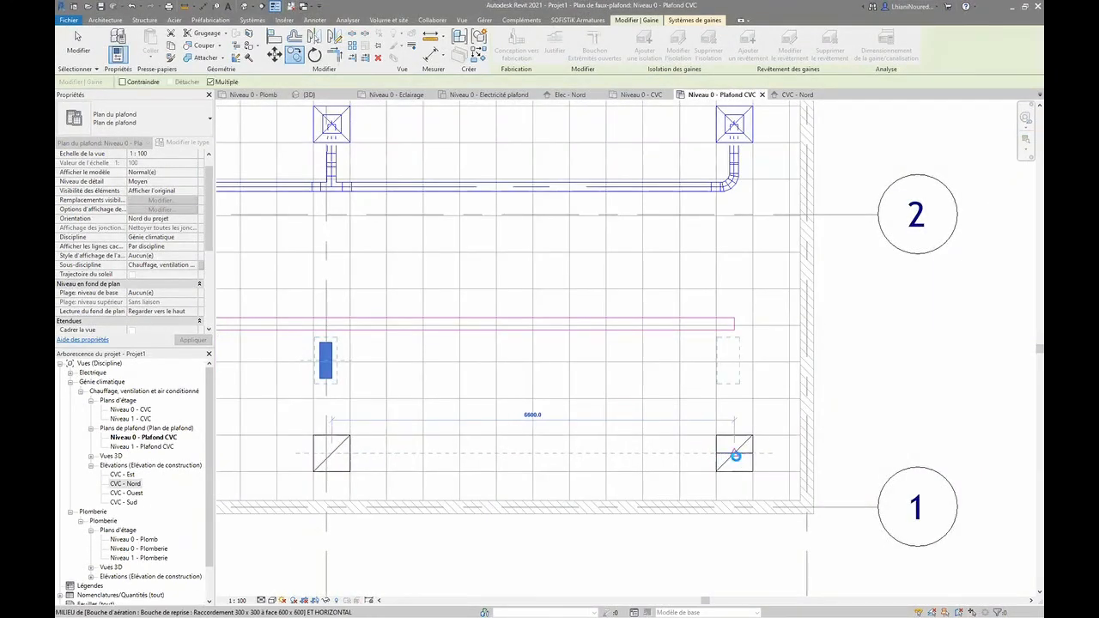
{"action": "key", "text": "Escape"}
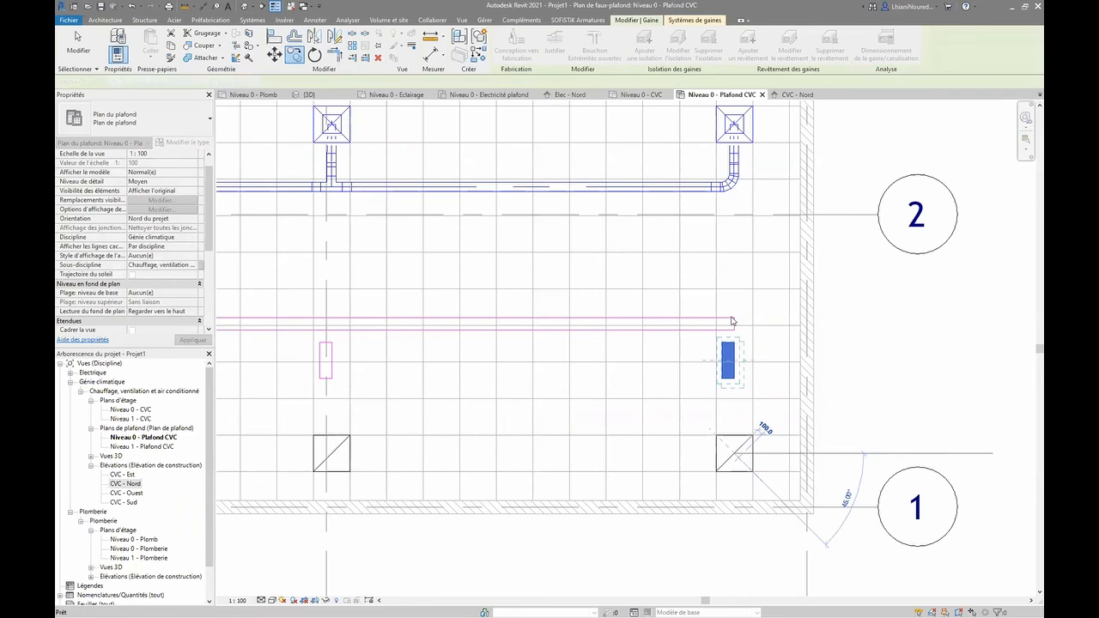
{"action": "key", "text": "Escape"}
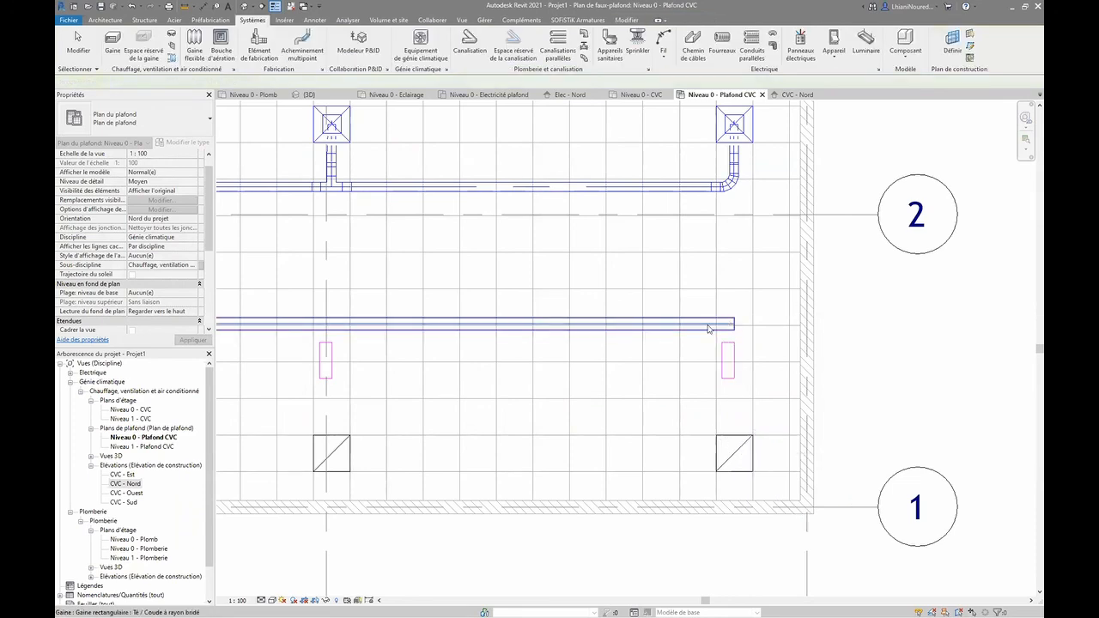
- Try to trim the main return duct and the easternmost return branch into a corner
{"action": "left_click", "coordinate": [709, 324]}
{"action": "left_click", "coordinate": [335, 56]}
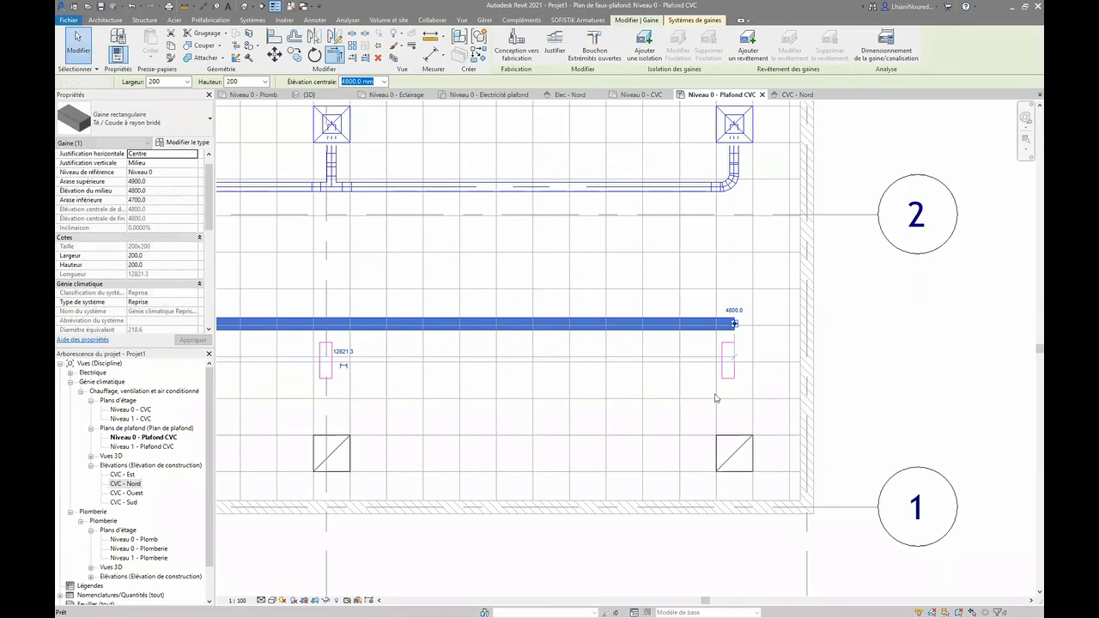
{"action": "left_click", "coordinate": [733, 346]}
{"action": "left_click", "coordinate": [730, 327]}
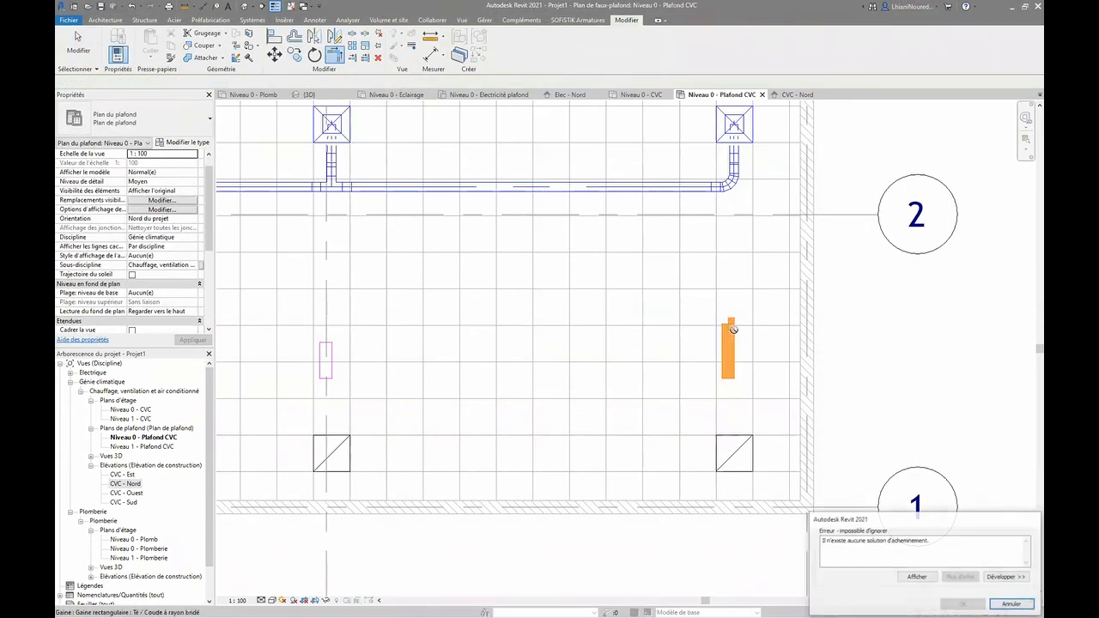
{"action": "key", "text": "Escape"}
- Shorten the east run of the main return duct to about 12080 mm and join it to the easternmost branch as a corner
{"action": "scroll", "coordinate": [724, 335], "scroll_direction": "up", "scroll_amount": 3}
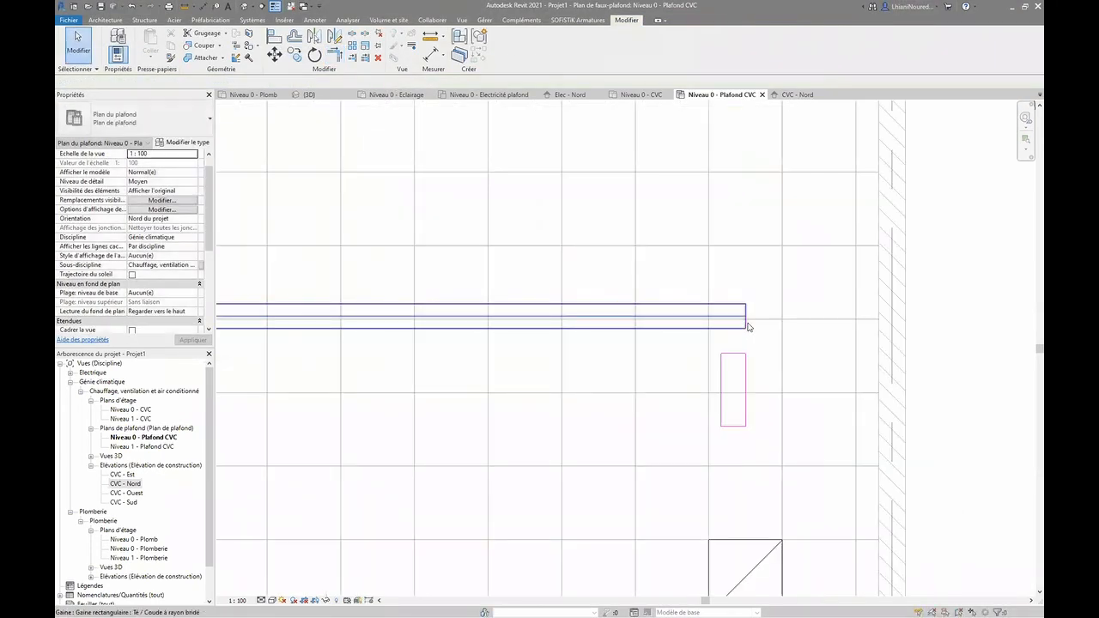
{"action": "left_click", "coordinate": [745, 318]}
{"action": "left_click_drag", "start_coordinate": [746, 317], "coordinate": [655, 316]}
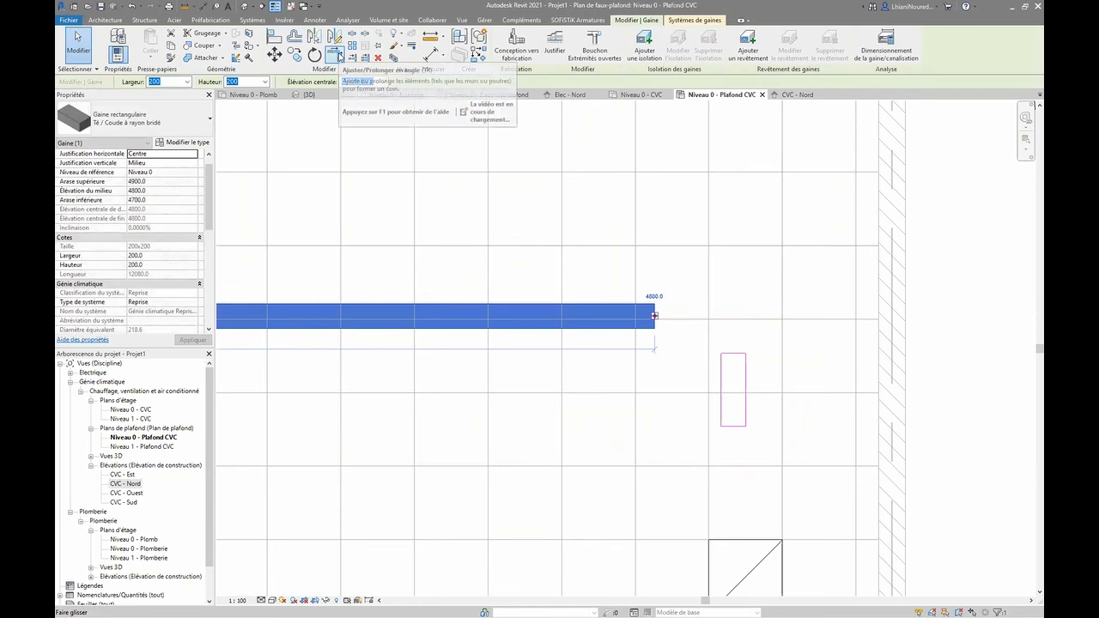
{"action": "left_click", "coordinate": [738, 369]}
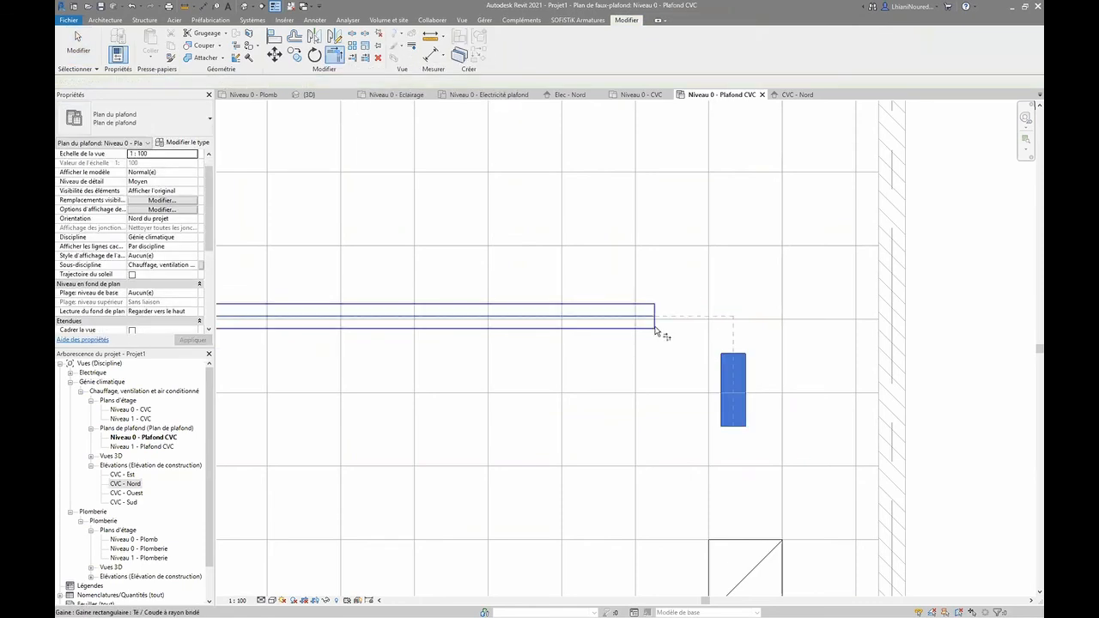
{"action": "left_click", "coordinate": [659, 327]}
- Extend the two middle return branches to the main return duct to form tees
{"action": "scroll", "coordinate": [647, 350], "scroll_direction": "down", "scroll_amount": 3}
{"action": "middle_click_drag", "start_coordinate": [644, 353], "coordinate": [954, 362]}
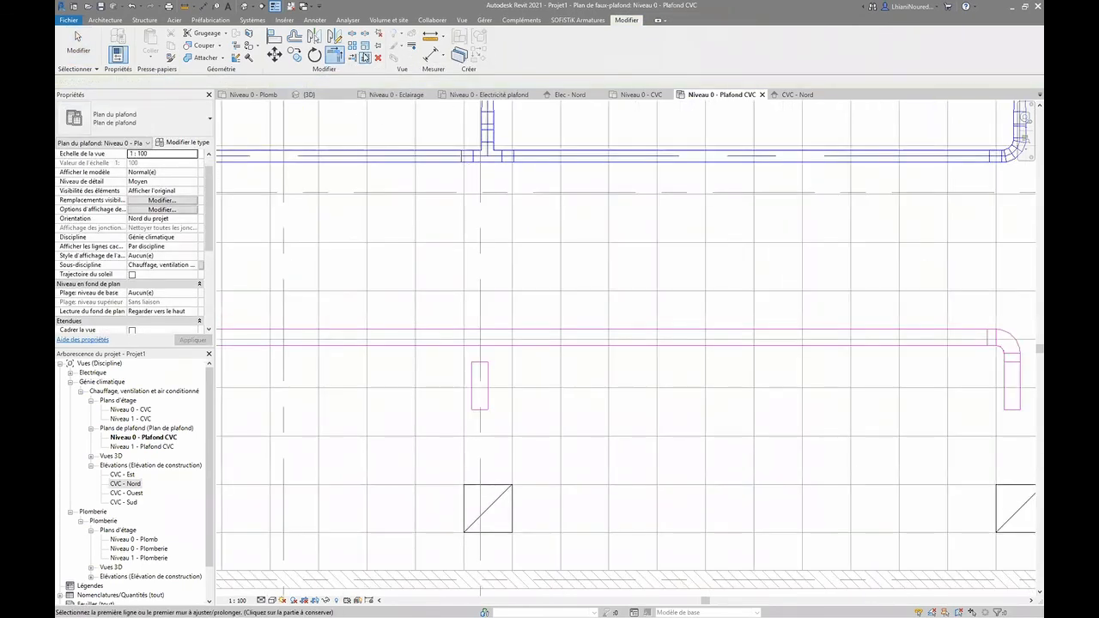
{"action": "left_click", "coordinate": [460, 338]}
{"action": "left_click", "coordinate": [470, 369]}
{"action": "middle_click_drag", "start_coordinate": [322, 390], "coordinate": [991, 398]}
{"action": "key", "text": "Escape"}
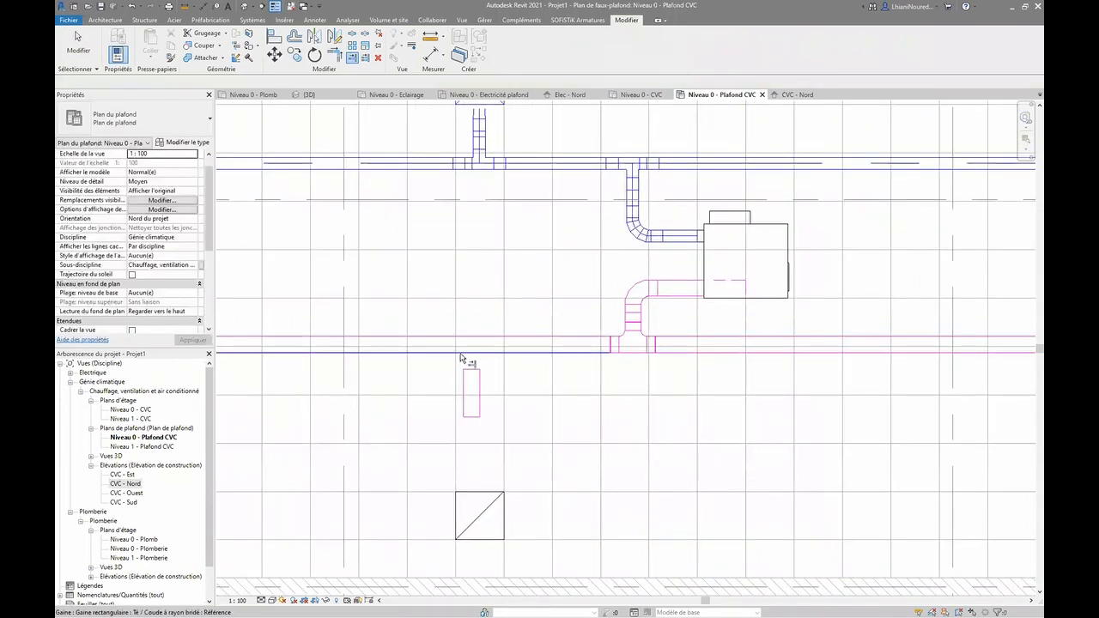
{"action": "scroll", "coordinate": [466, 381], "scroll_direction": "down", "scroll_amount": 2}
{"action": "middle_click_drag", "start_coordinate": [611, 384], "coordinate": [953, 386]}
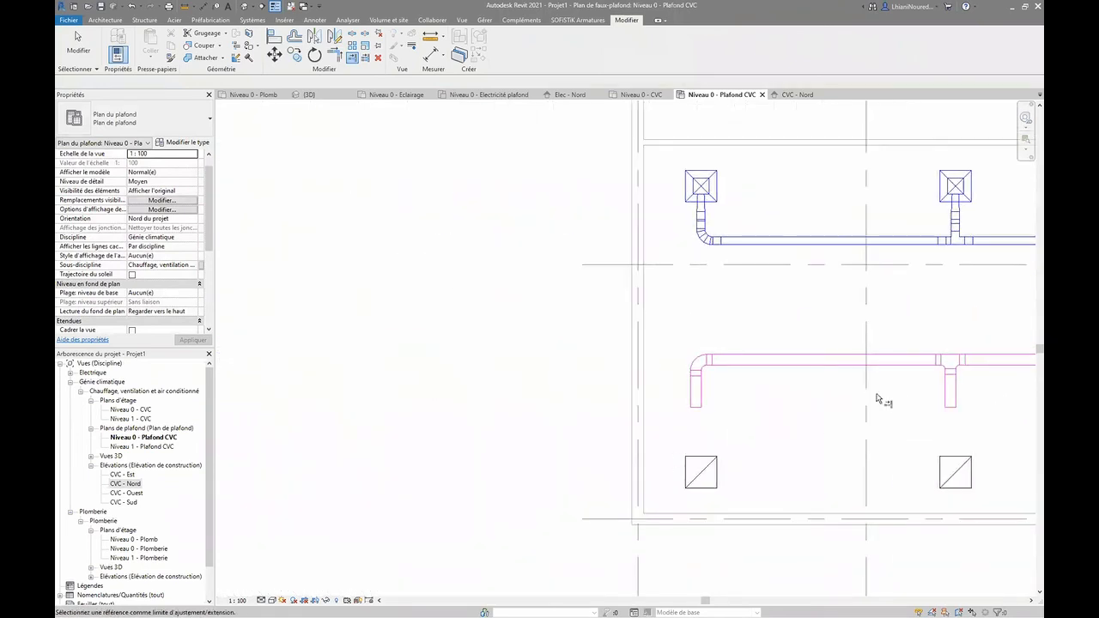
{"action": "middle_click_drag", "start_coordinate": [751, 405], "coordinate": [442, 353]}
{"action": "key", "text": "Escape"}
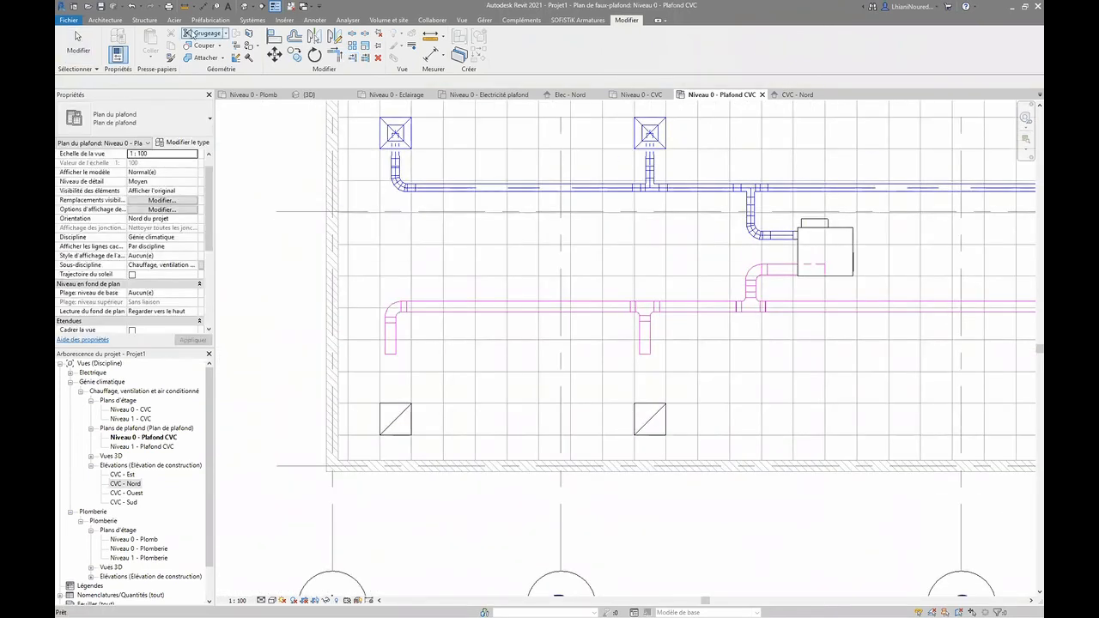
{"action": "left_click", "coordinate": [252, 20]}
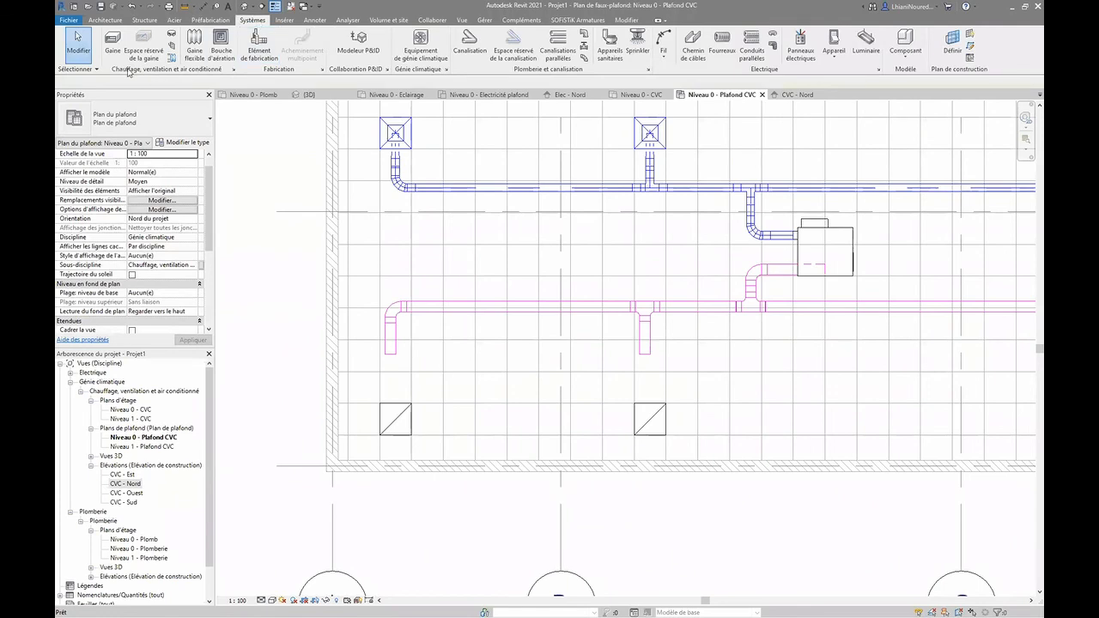
{"action": "left_click", "coordinate": [194, 62]}
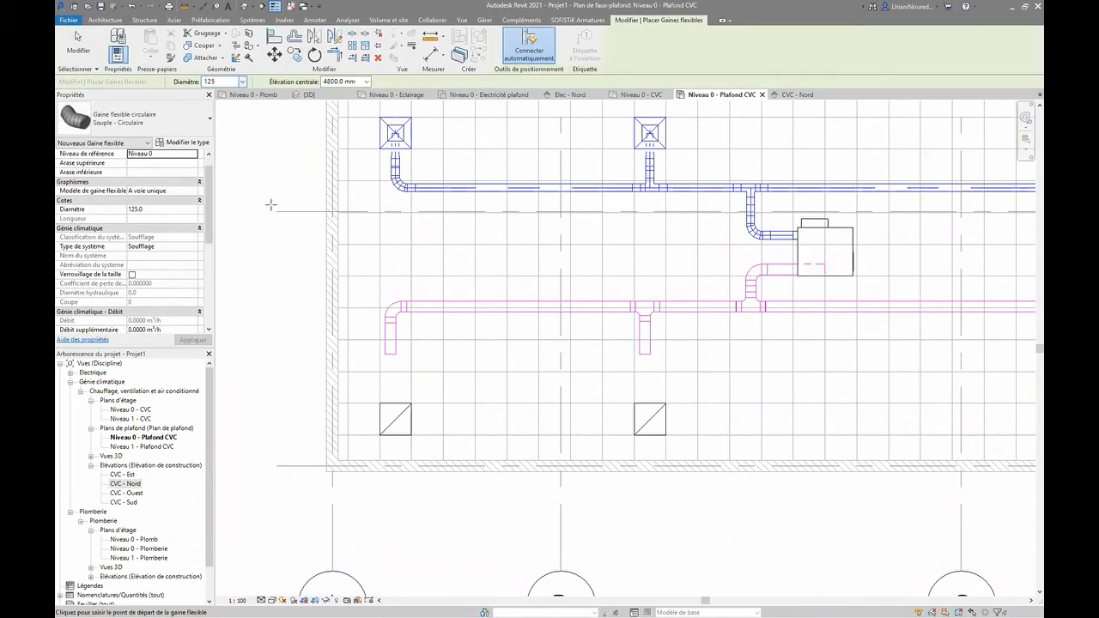
{"action": "left_click", "coordinate": [390, 353]}
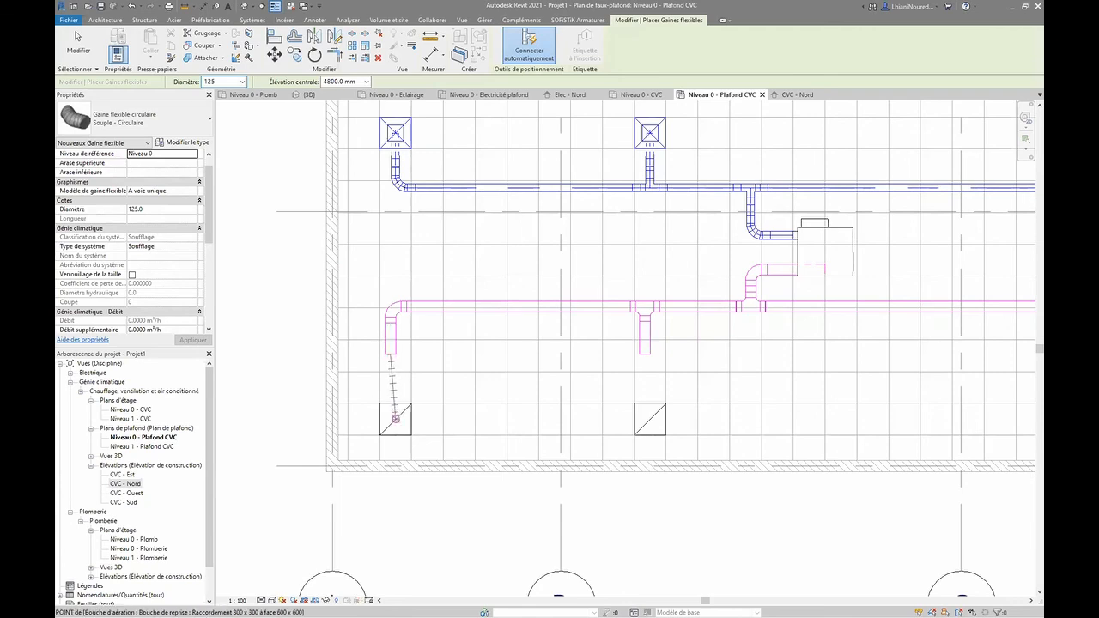
{"action": "key", "text": "Escape"}
{"action": "scroll", "coordinate": [378, 344], "scroll_direction": "up", "scroll_amount": 3}
{"action": "key", "text": "Escape"}
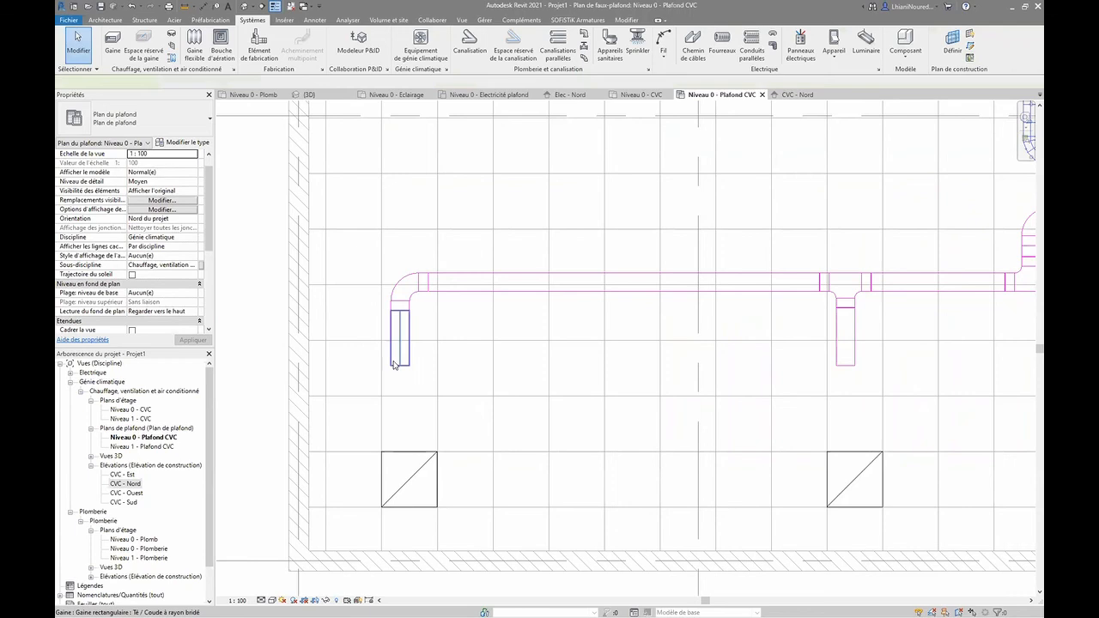
- Try to align the westernmost return branch duct with the southwest return terminal's centreline
{"action": "left_click", "coordinate": [394, 362]}
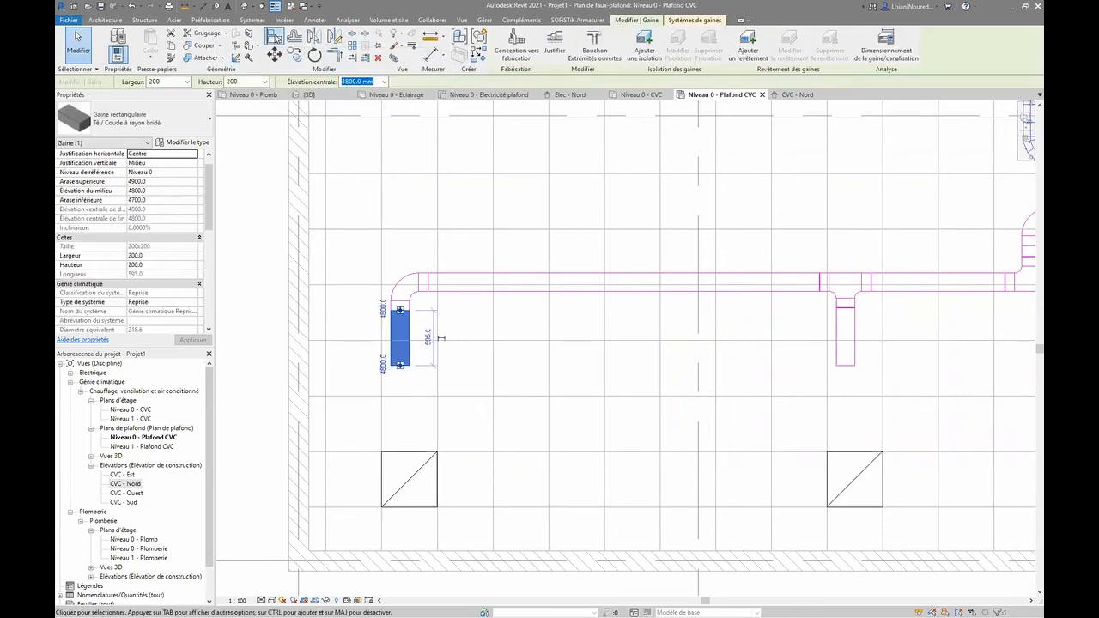
{"action": "left_click", "coordinate": [276, 38]}
{"action": "left_click", "coordinate": [409, 471]}
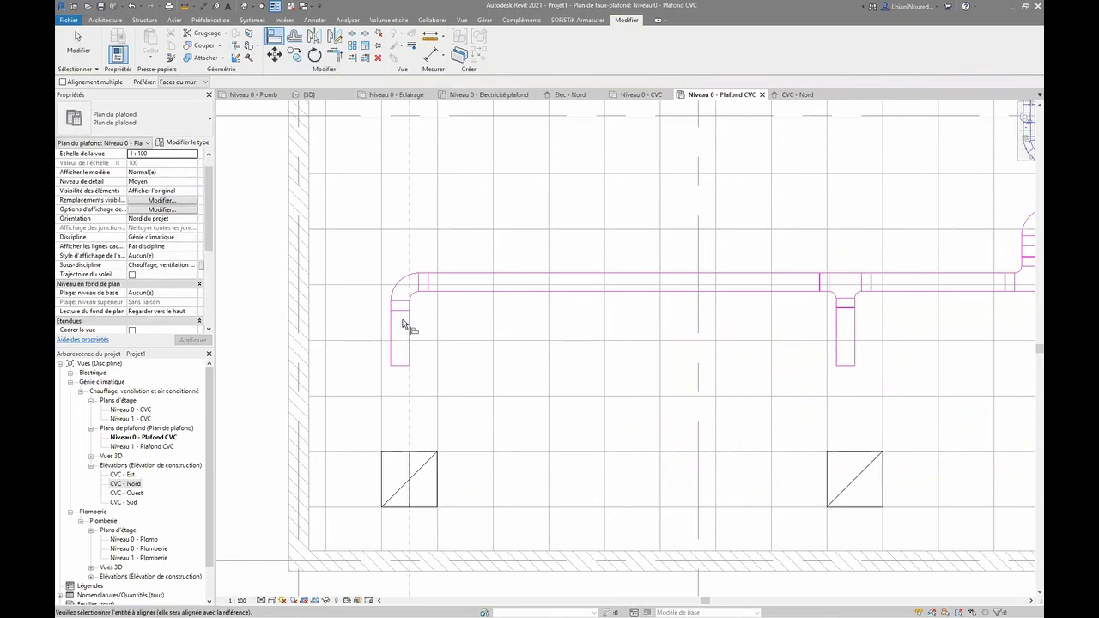
{"action": "left_click", "coordinate": [401, 317]}
{"action": "key", "text": "Escape"}
{"action": "key", "text": "Escape"}
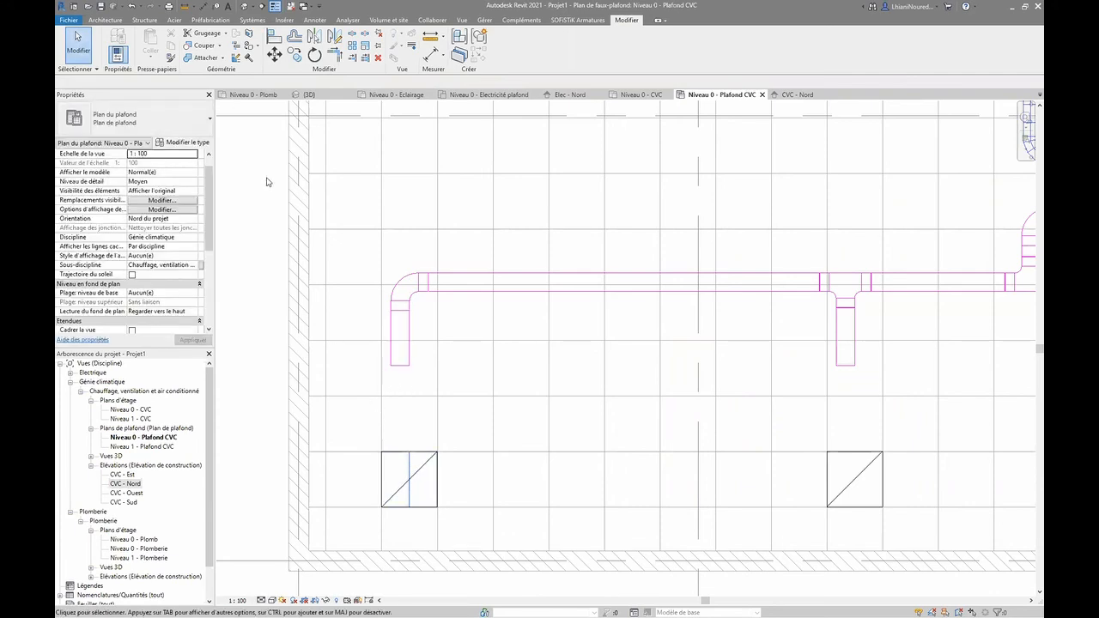
{"action": "scroll", "coordinate": [282, 182], "scroll_direction": "down", "scroll_amount": 2}
{"action": "middle_click_drag", "start_coordinate": [284, 183], "coordinate": [318, 187]}
{"action": "scroll", "coordinate": [319, 187], "scroll_direction": "up", "scroll_amount": 1}
{"action": "left_click", "coordinate": [275, 38]}
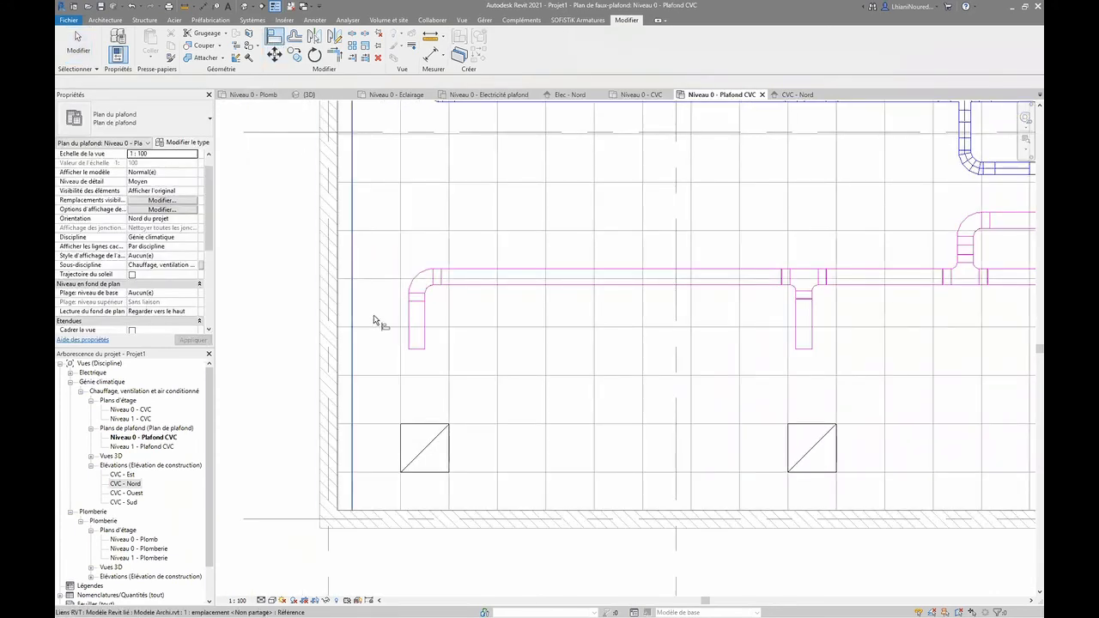
{"action": "left_click", "coordinate": [424, 438]}
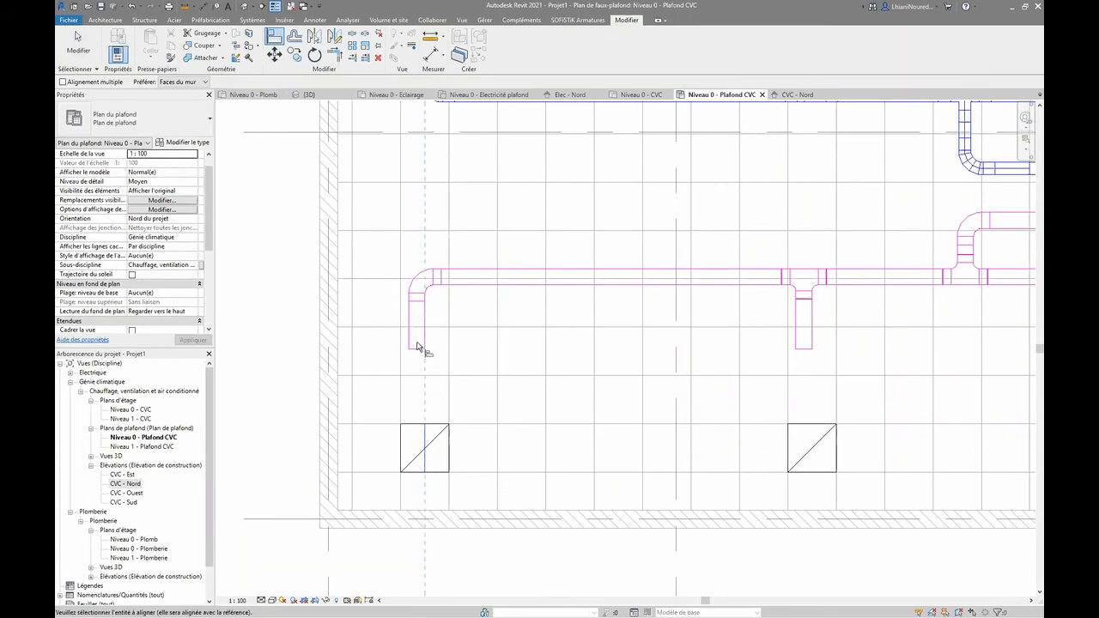
{"action": "key", "text": "Escape"}
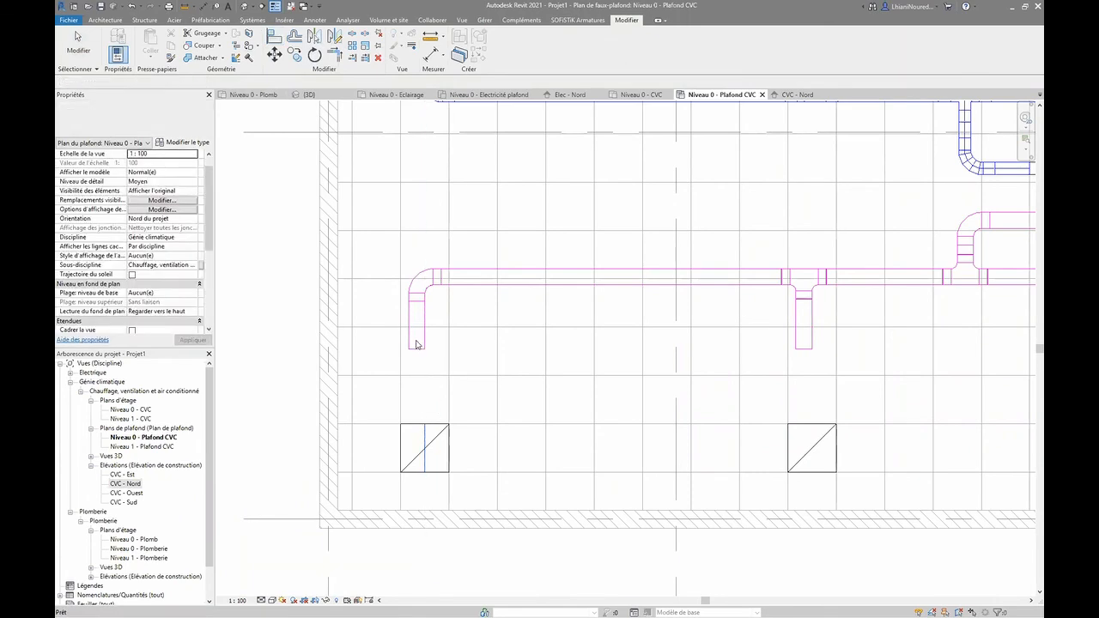
- Move the westernmost return branch duct east so it lines up with the centre of the southwest return terminal
{"action": "scroll", "coordinate": [408, 348], "scroll_direction": "up", "scroll_amount": 2}
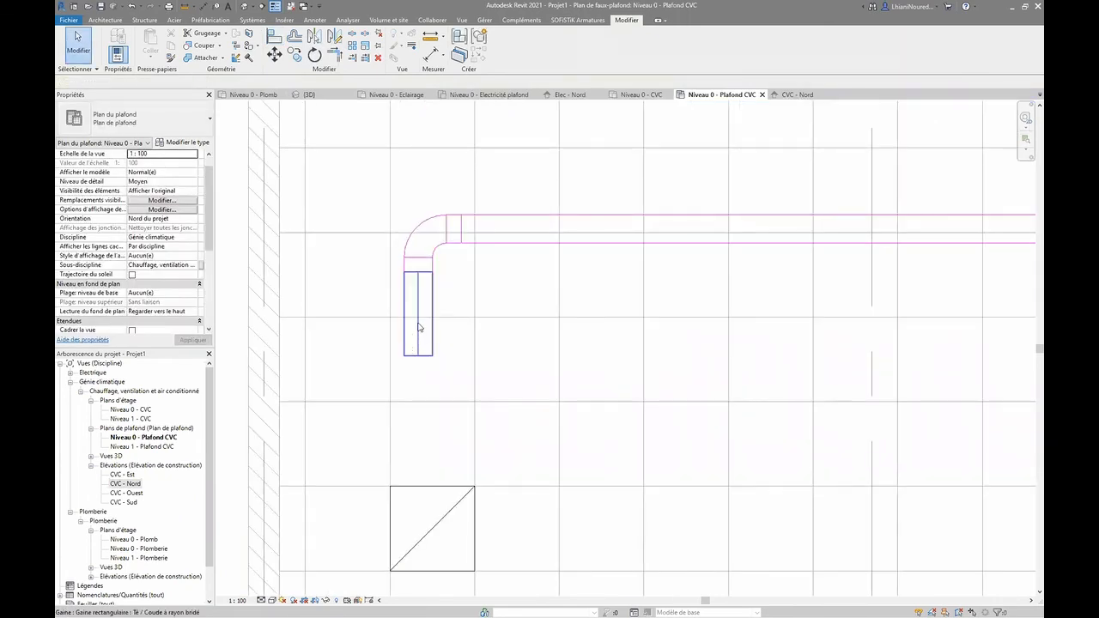
{"action": "left_click", "coordinate": [419, 327]}
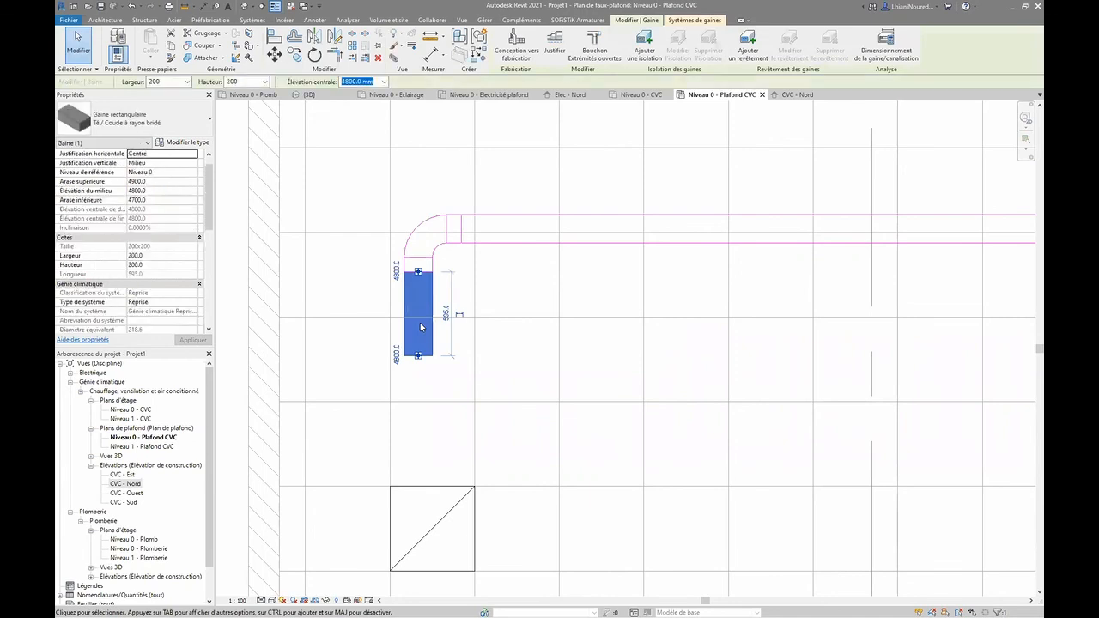
{"action": "left_click", "coordinate": [275, 57]}
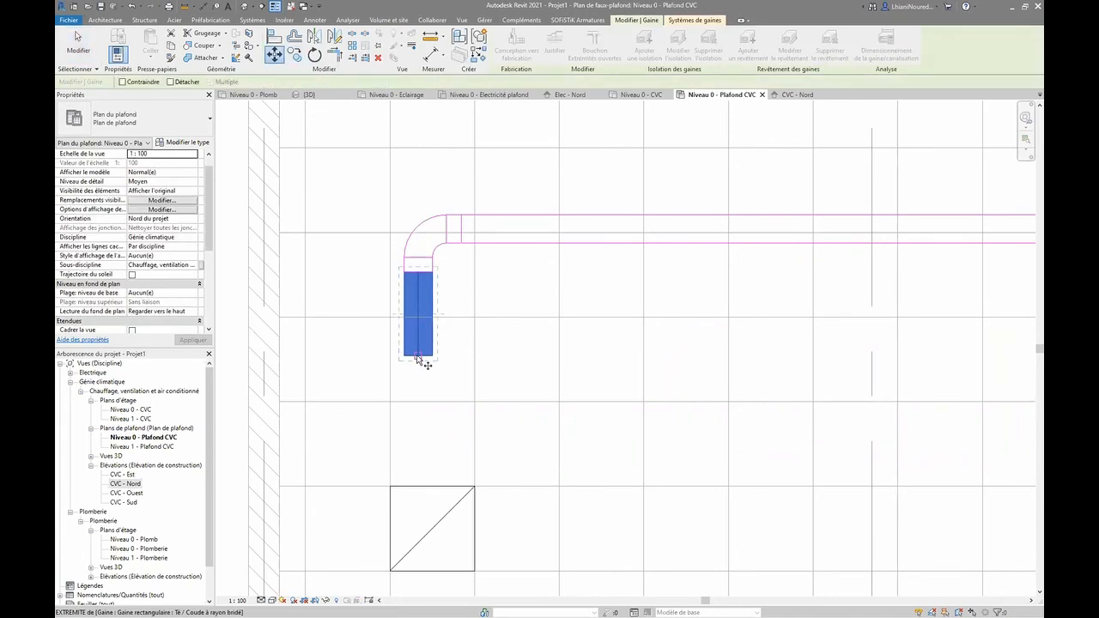
{"action": "left_click", "coordinate": [429, 359]}
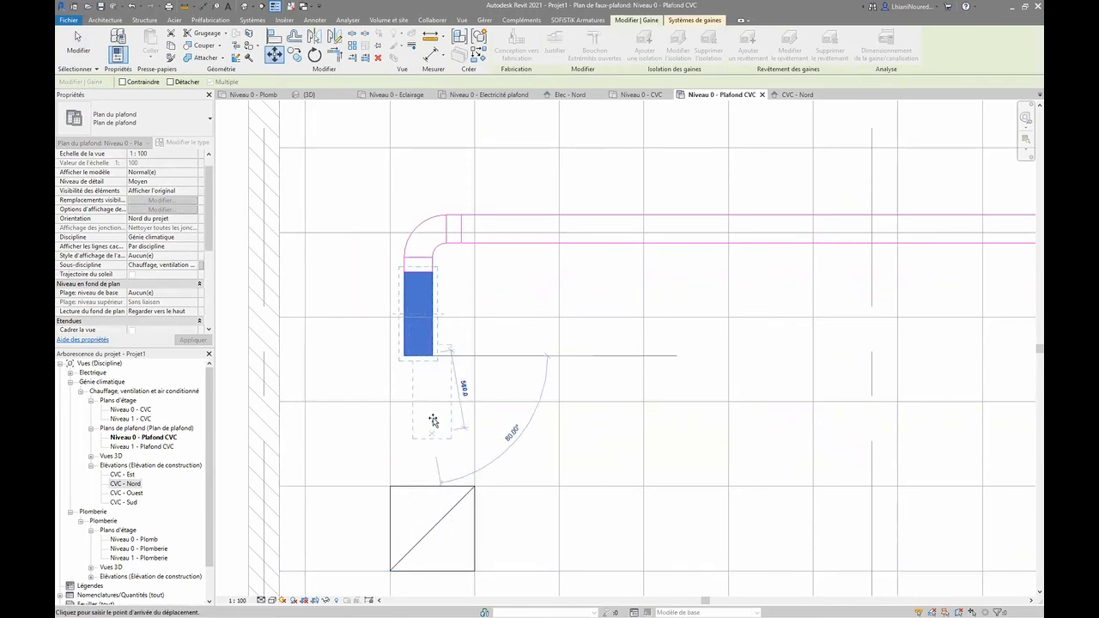
{"action": "left_click", "coordinate": [432, 360]}
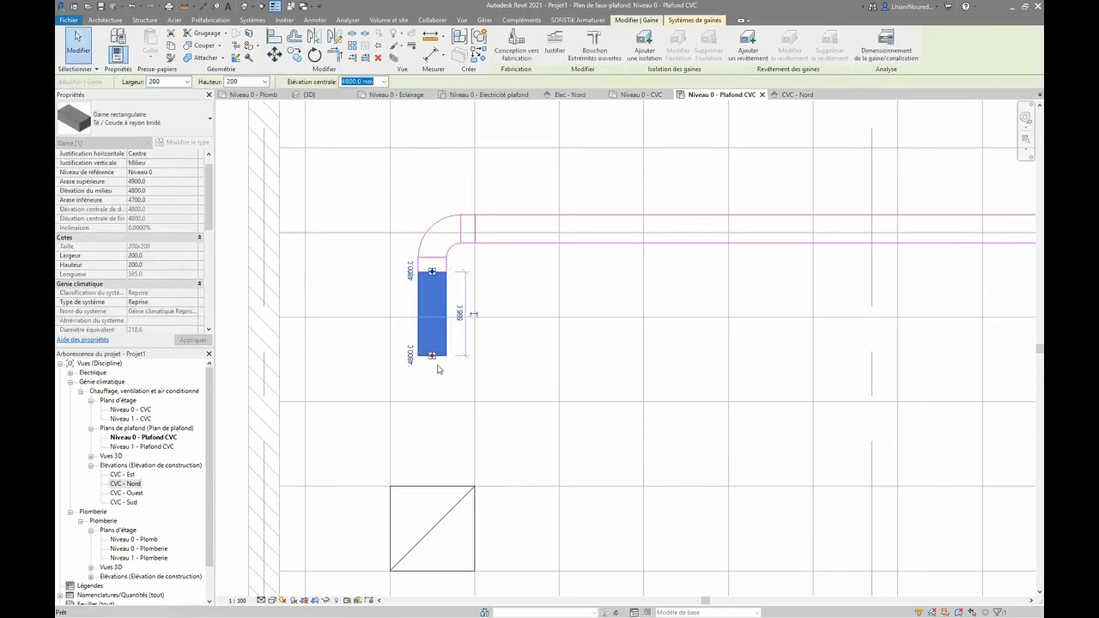
{"action": "key", "text": "Escape"}
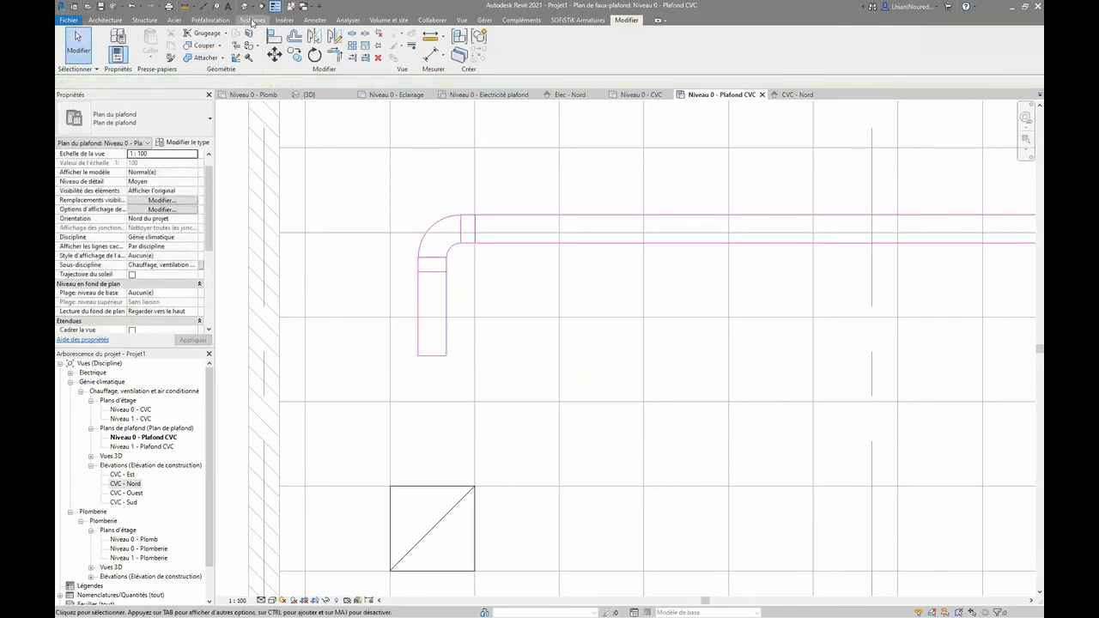
- Connect the westernmost return branch to the southwest return terminal with a 125 mm circular flexible duct using the Reprise system type
{"action": "left_click", "coordinate": [252, 19]}
{"action": "left_click", "coordinate": [115, 54]}
{"action": "key", "text": "Escape"}
{"action": "left_click", "coordinate": [193, 43]}
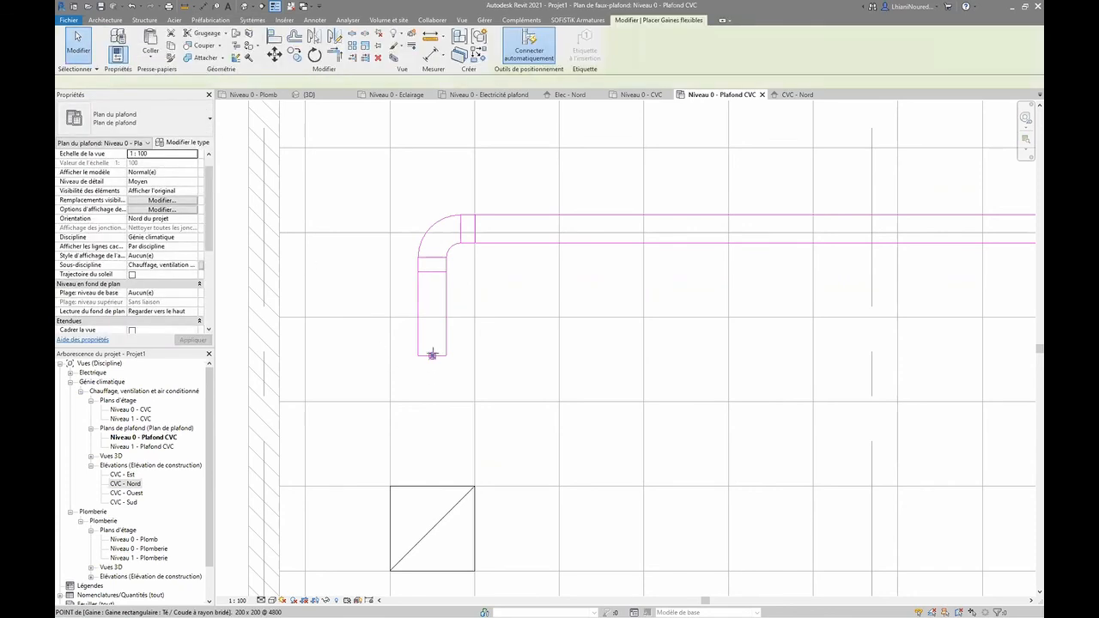
{"action": "key", "text": "Escape"}
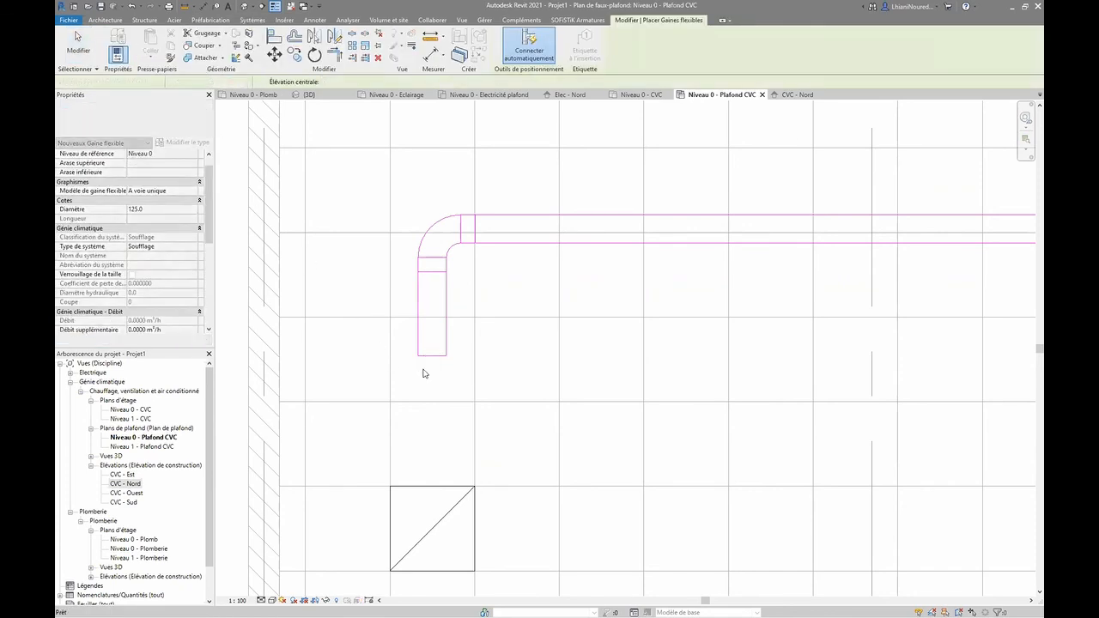
{"action": "key", "text": "Escape"}
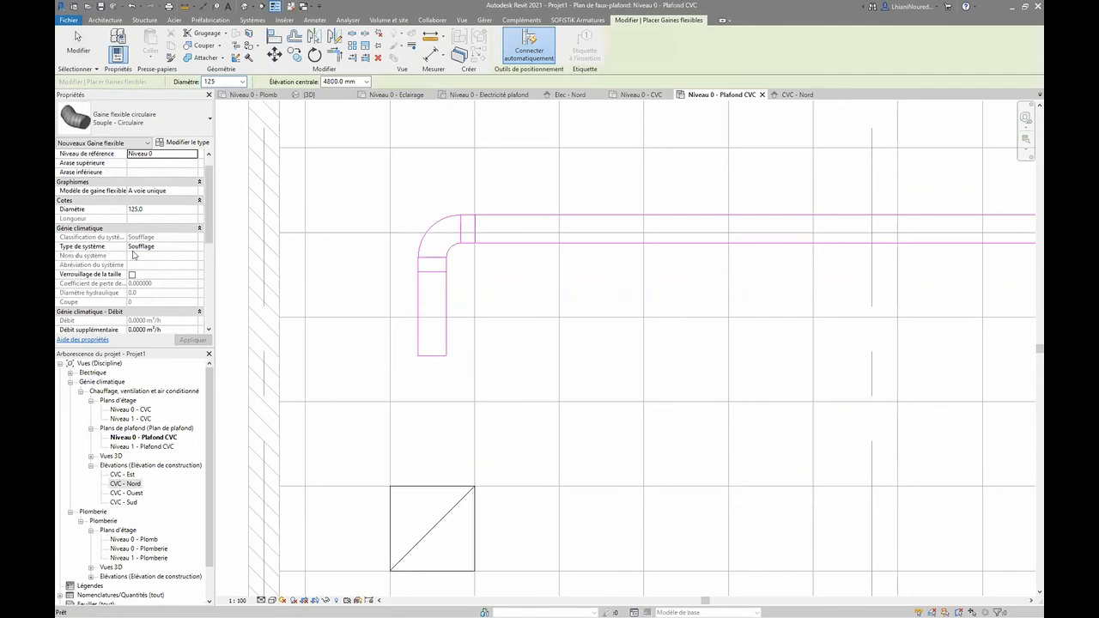
{"action": "left_click", "coordinate": [159, 246]}
{"action": "left_click", "coordinate": [194, 248]}
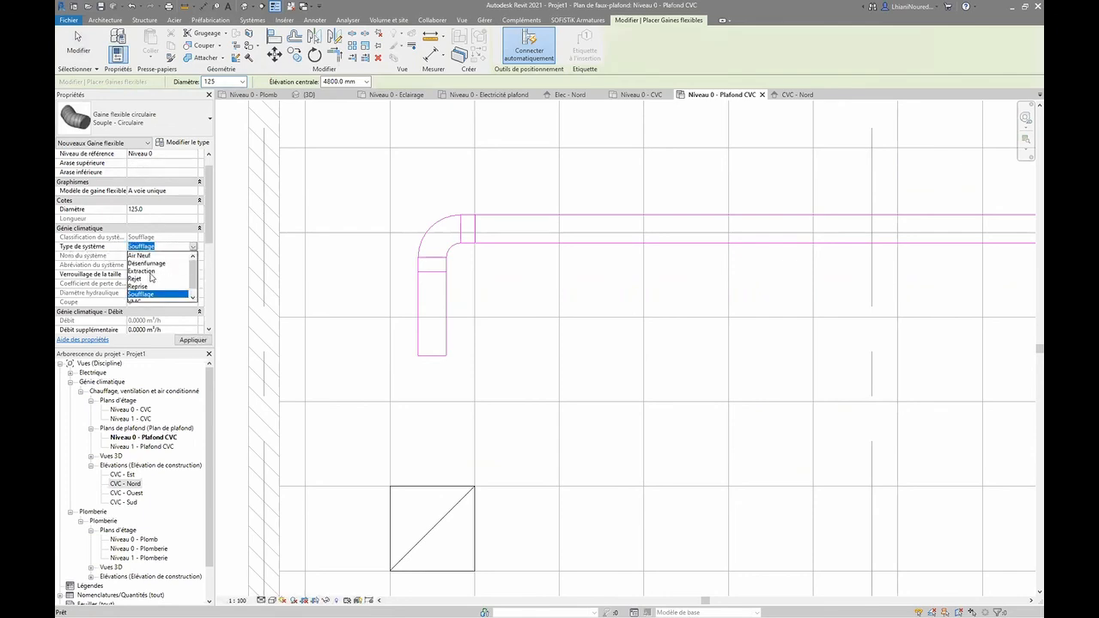
{"action": "left_click", "coordinate": [139, 286]}
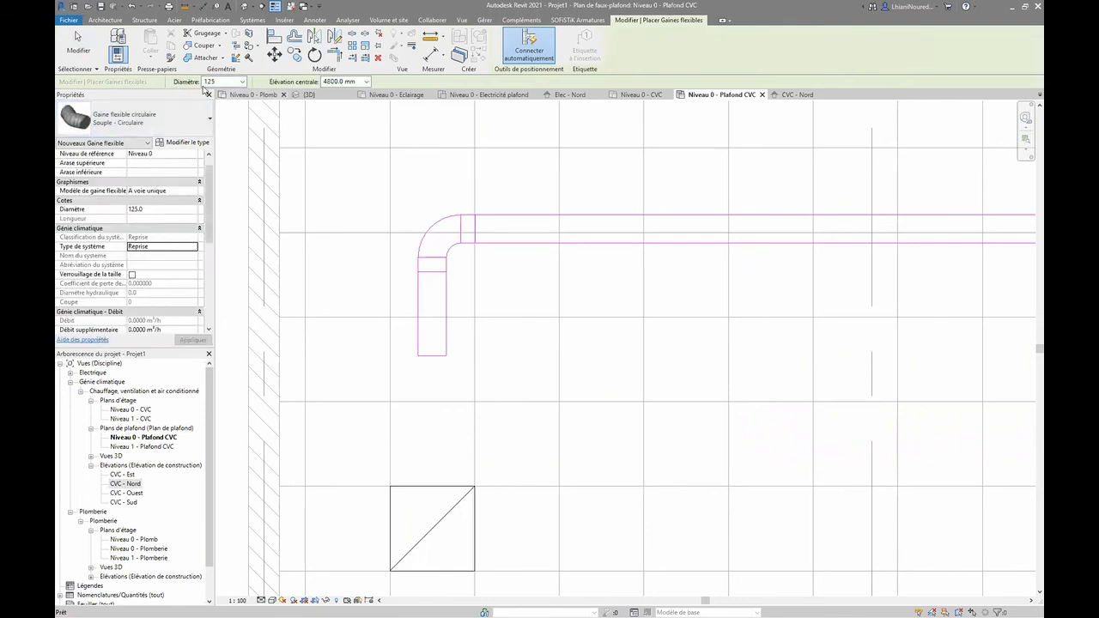
{"action": "left_click", "coordinate": [432, 355]}
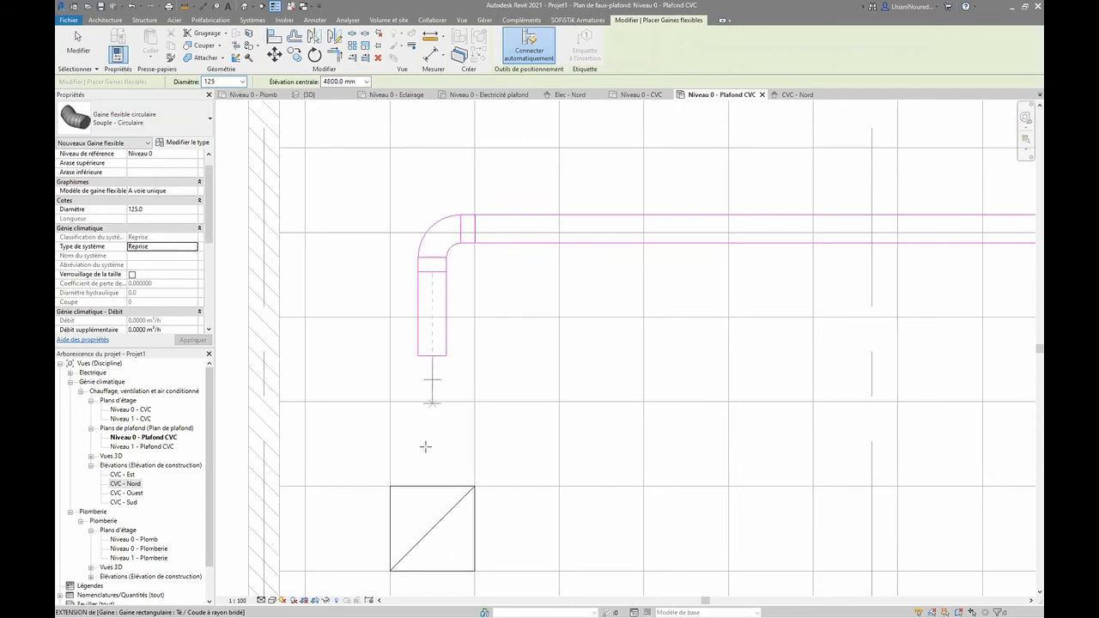
{"action": "left_click", "coordinate": [431, 528]}
- Connect the two middle return branches to the return terminals below them with 125 mm flexible ducts
{"action": "scroll", "coordinate": [593, 412], "scroll_direction": "down", "scroll_amount": 2}
{"action": "middle_click_drag", "start_coordinate": [811, 422], "coordinate": [510, 383]}
{"action": "left_click", "coordinate": [623, 334]}
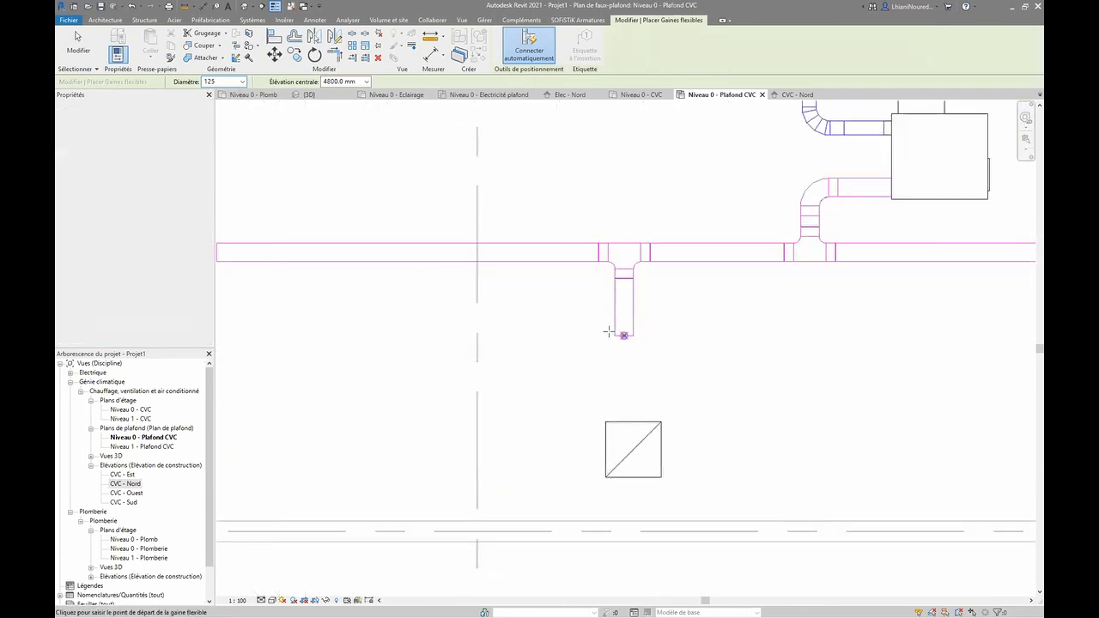
{"action": "left_click", "coordinate": [634, 450]}
{"action": "middle_click_drag", "start_coordinate": [778, 397], "coordinate": [483, 384]}
{"action": "left_click", "coordinate": [504, 311]}
{"action": "left_click", "coordinate": [512, 419]}
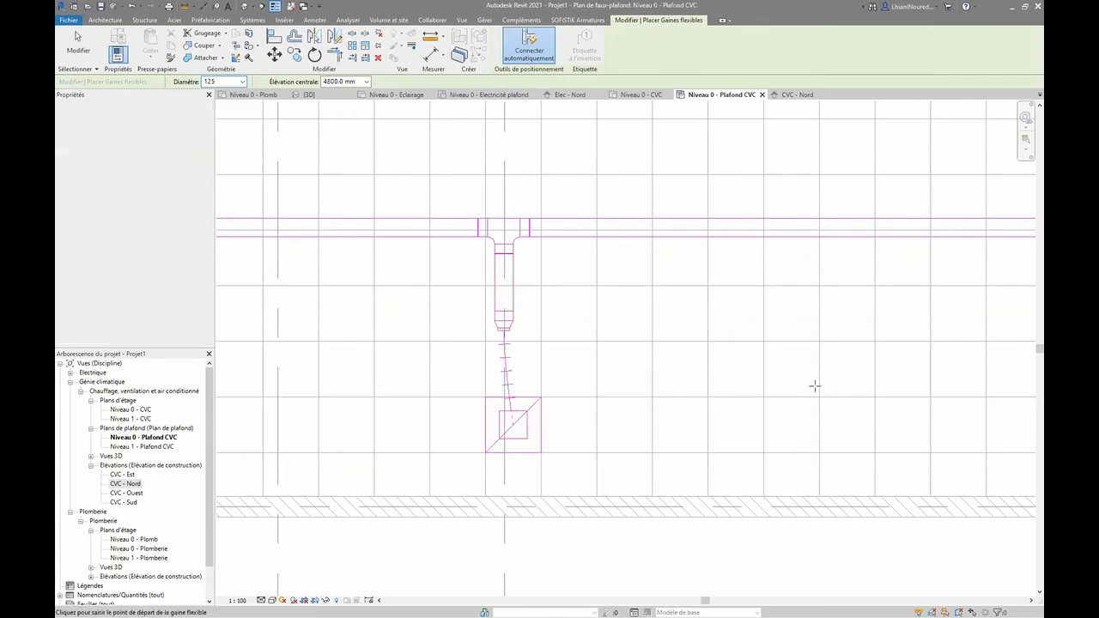
- Connect the easternmost return branch to the southeast return terminal with a 125 mm flexible duct and end the flexible duct command
{"action": "middle_click_drag", "start_coordinate": [812, 385], "coordinate": [424, 395]}
{"action": "middle_click_drag", "start_coordinate": [784, 340], "coordinate": [648, 340]}
{"action": "left_click", "coordinate": [657, 309]}
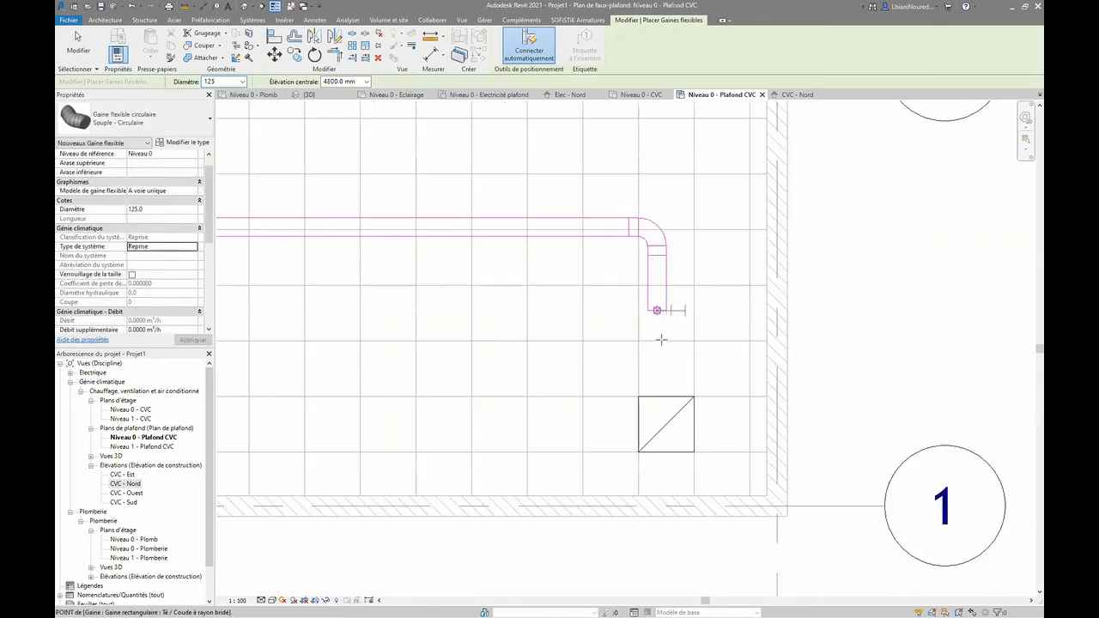
{"action": "left_click", "coordinate": [665, 423]}
{"action": "key", "text": "Escape"}
{"action": "key", "text": "Escape"}
- Open the 3D view and inspect how the supply and return ducts connect to the VAV unit and the western terminals
{"action": "scroll", "coordinate": [601, 318], "scroll_direction": "down", "scroll_amount": 2}
{"action": "scroll", "coordinate": [592, 333], "scroll_direction": "down", "scroll_amount": 1}
{"action": "middle_click_drag", "start_coordinate": [600, 335], "coordinate": [904, 358]}
{"action": "scroll", "coordinate": [474, 345], "scroll_direction": "down", "scroll_amount": 1}
{"action": "middle_click_drag", "start_coordinate": [474, 345], "coordinate": [636, 386]}
{"action": "scroll", "coordinate": [626, 384], "scroll_direction": "up", "scroll_amount": 1}
{"action": "scroll", "coordinate": [618, 383], "scroll_direction": "down", "scroll_amount": 1}
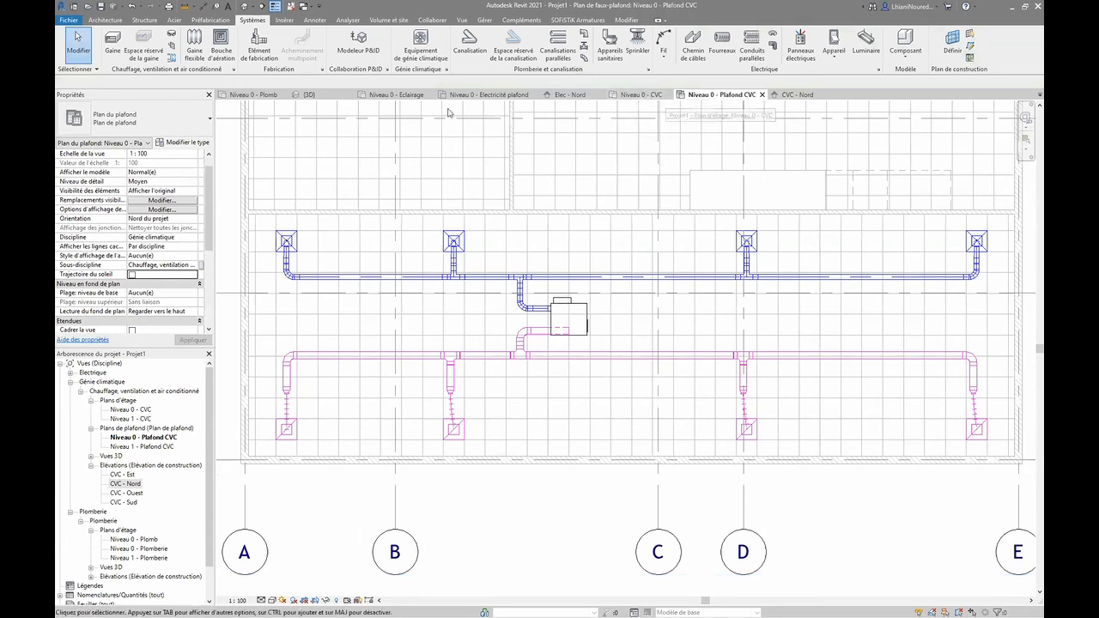
{"action": "left_click", "coordinate": [334, 95]}
{"action": "scroll", "coordinate": [651, 290], "scroll_direction": "down", "scroll_amount": 2}
{"action": "middle_click_drag", "start_coordinate": [522, 299], "coordinate": [690, 377], "text": "shift"}
{"action": "scroll", "coordinate": [607, 359], "scroll_direction": "up", "scroll_amount": 5}
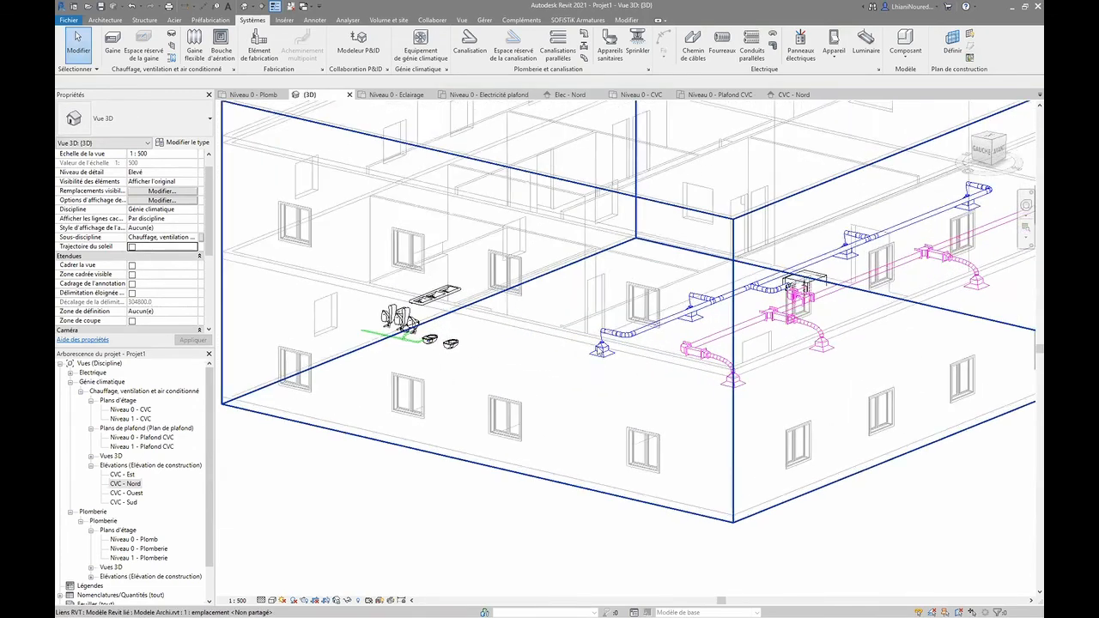
{"action": "scroll", "coordinate": [563, 306], "scroll_direction": "up", "scroll_amount": 3}
{"action": "middle_click_drag", "start_coordinate": [706, 391], "coordinate": [781, 394], "text": "shift"}
{"action": "middle_click_drag", "start_coordinate": [966, 371], "coordinate": [574, 309]}
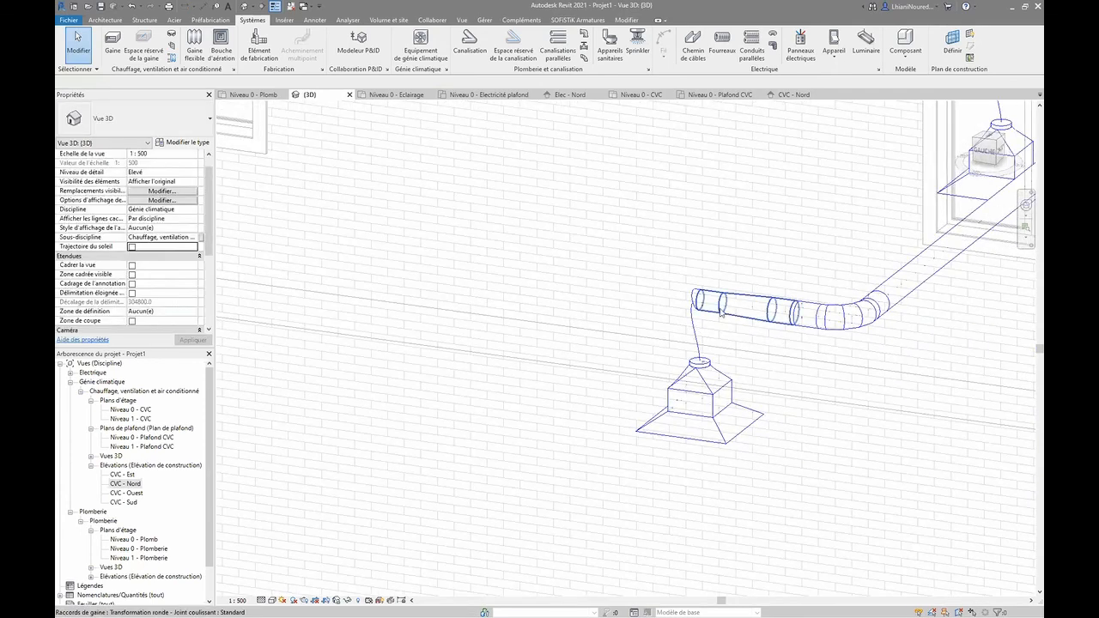
{"action": "scroll", "coordinate": [751, 349], "scroll_direction": "down", "scroll_amount": 2}
{"action": "middle_click_drag", "start_coordinate": [730, 347], "coordinate": [335, 306]}
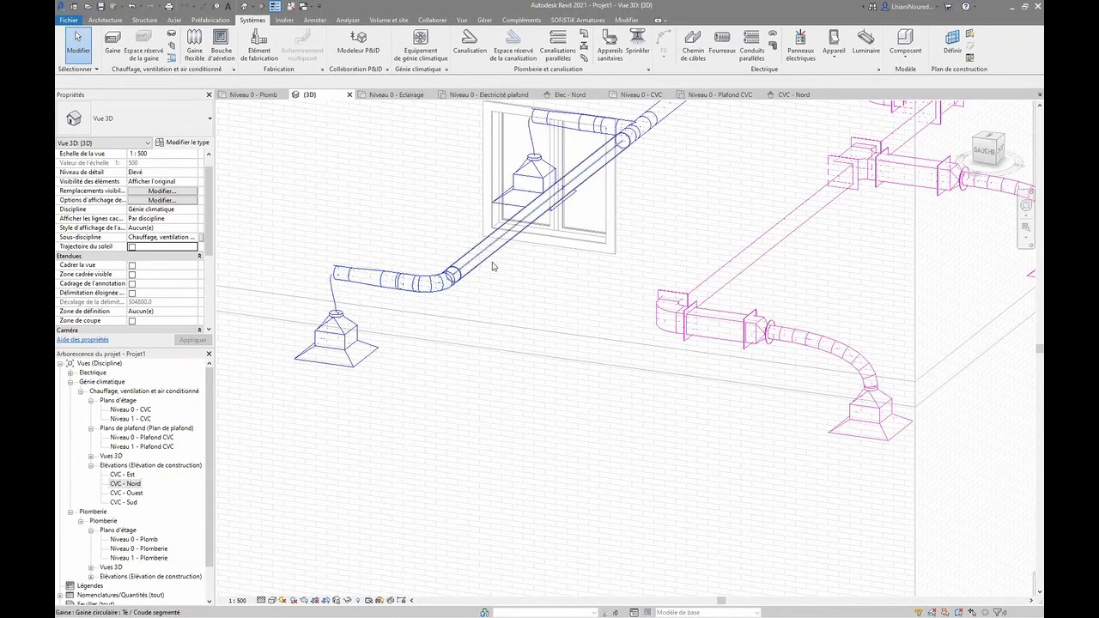
{"action": "middle_click_drag", "start_coordinate": [523, 327], "coordinate": [539, 389]}
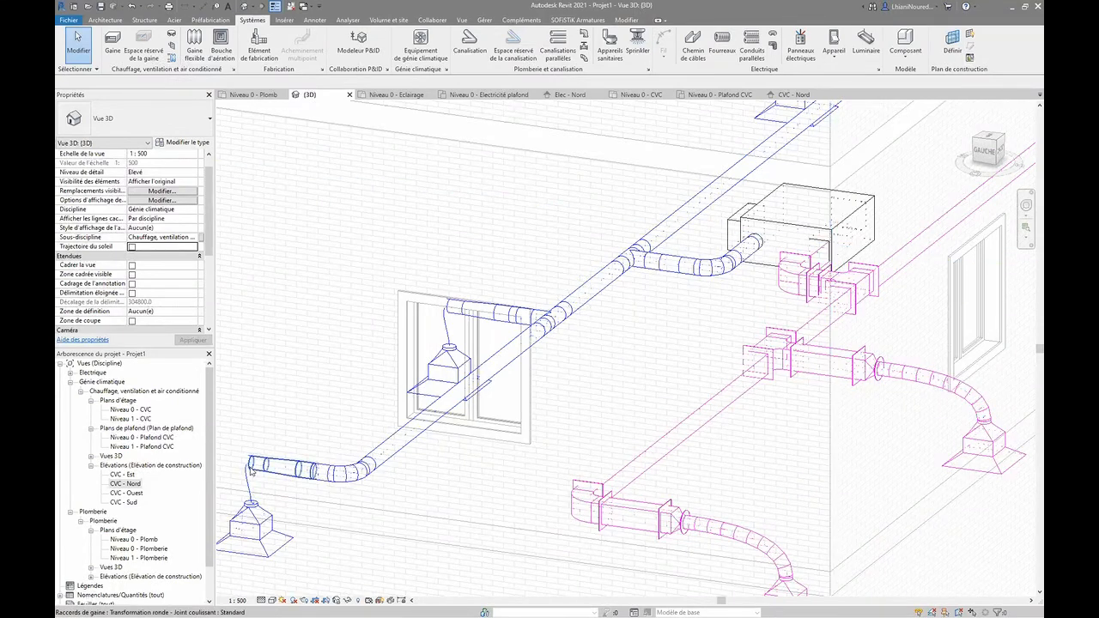
{"action": "scroll", "coordinate": [600, 425], "scroll_direction": "down", "scroll_amount": 2}
{"action": "scroll", "coordinate": [631, 425], "scroll_direction": "down", "scroll_amount": 1}
{"action": "middle_click_drag", "start_coordinate": [409, 468], "coordinate": [464, 412]}
{"action": "scroll", "coordinate": [413, 412], "scroll_direction": "up", "scroll_amount": 3}
{"action": "scroll", "coordinate": [413, 414], "scroll_direction": "up", "scroll_amount": 3}
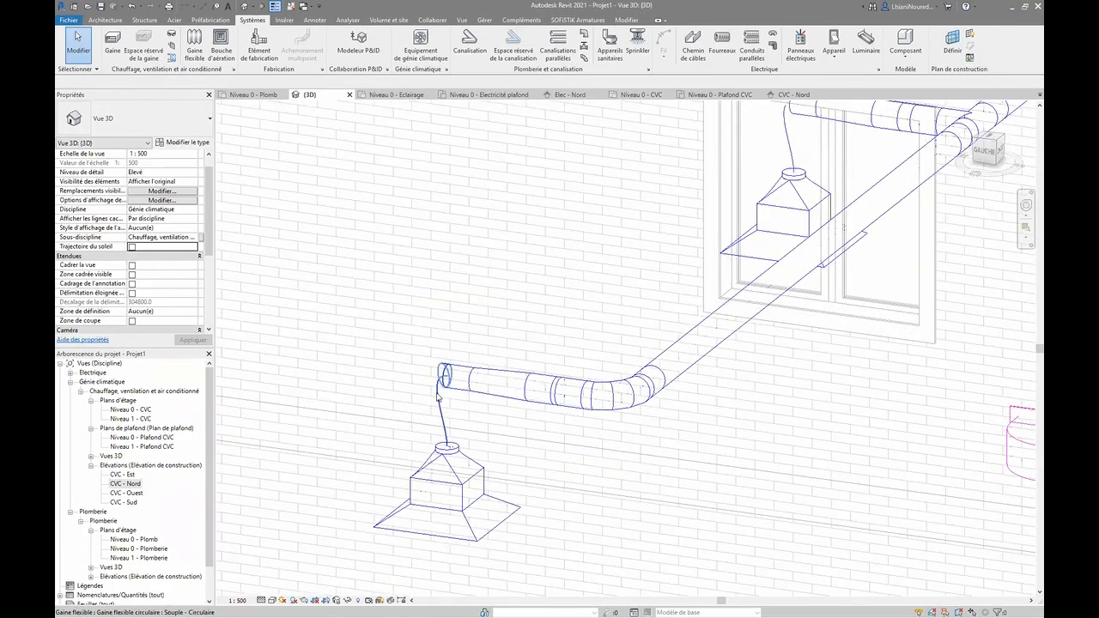
- Examine the westernmost supply terminal's flexible duct in 3D, then check the return branches and terminals through to the eastern end
{"action": "left_click", "coordinate": [437, 397]}
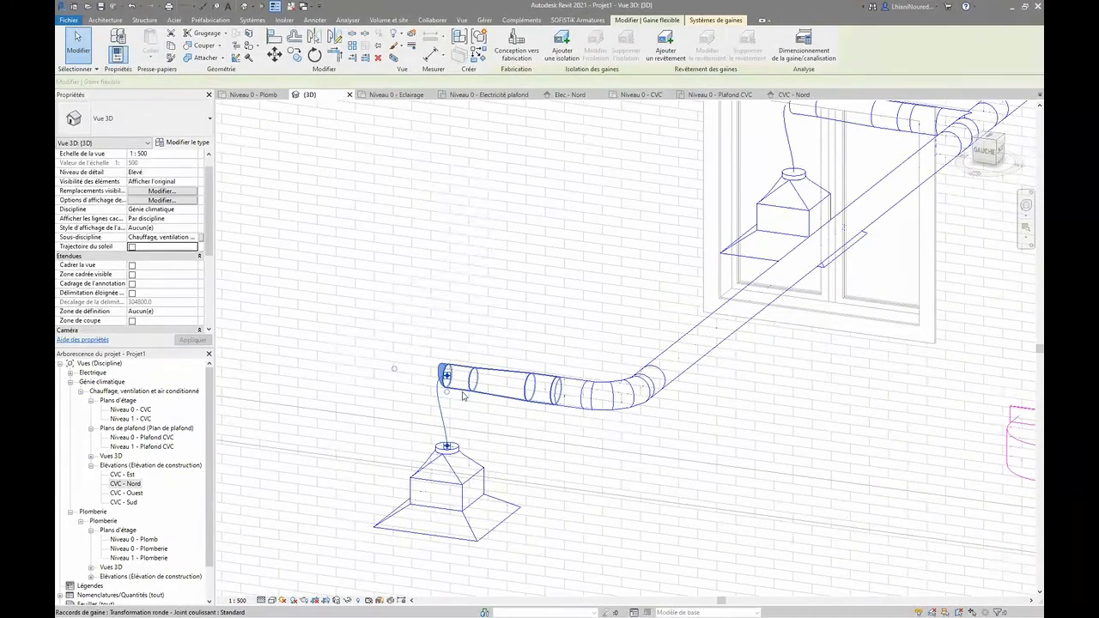
{"action": "scroll", "coordinate": [509, 362], "scroll_direction": "down", "scroll_amount": 2}
{"action": "scroll", "coordinate": [692, 402], "scroll_direction": "down", "scroll_amount": 3}
{"action": "middle_click_drag", "start_coordinate": [655, 418], "coordinate": [365, 439]}
{"action": "scroll", "coordinate": [716, 410], "scroll_direction": "up", "scroll_amount": 1}
{"action": "middle_click_drag", "start_coordinate": [716, 409], "coordinate": [557, 493]}
{"action": "scroll", "coordinate": [685, 339], "scroll_direction": "down", "scroll_amount": 2}
{"action": "middle_click_drag", "start_coordinate": [685, 338], "coordinate": [543, 440]}
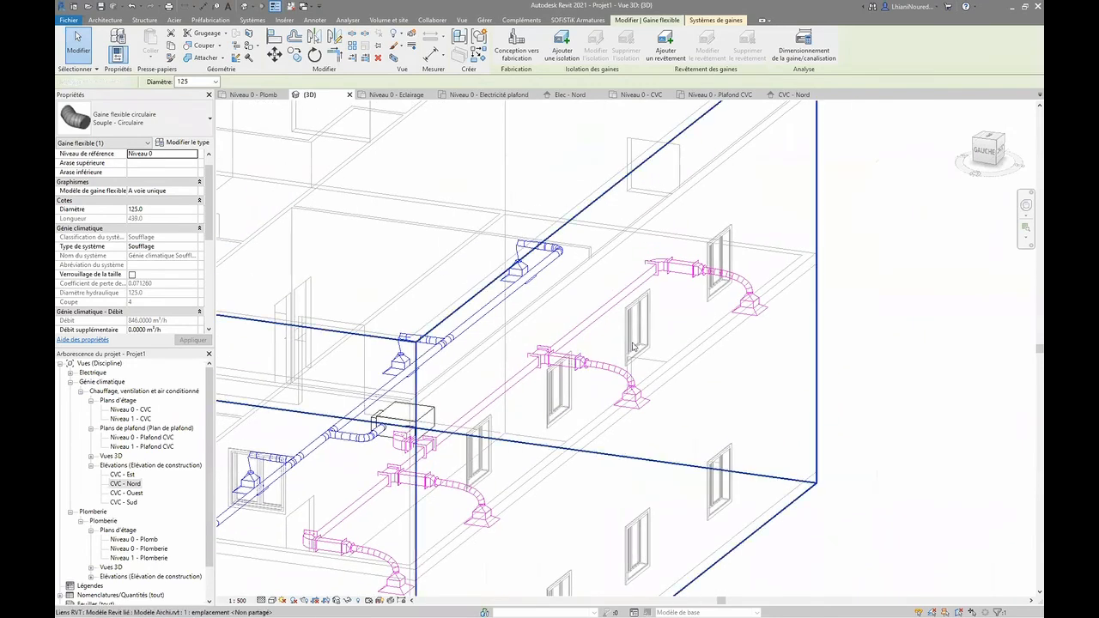
{"action": "scroll", "coordinate": [650, 290], "scroll_direction": "up", "scroll_amount": 1}
{"action": "left_click", "coordinate": [650, 270]}
{"action": "scroll", "coordinate": [650, 270], "scroll_direction": "up", "scroll_amount": 2}
{"action": "left_click", "coordinate": [701, 400]}
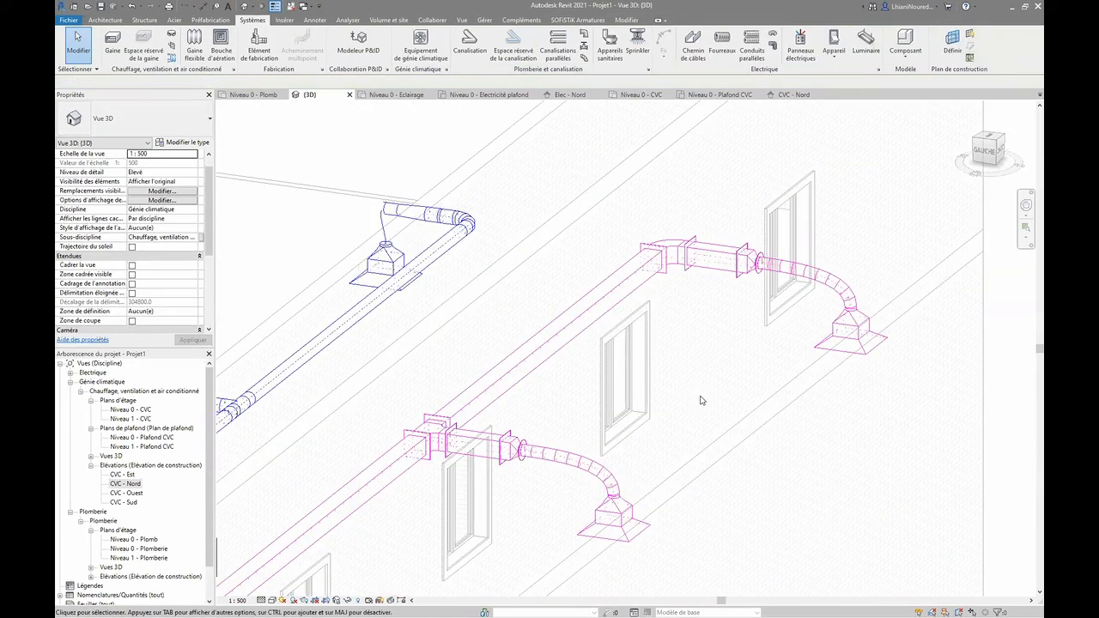
{"action": "scroll", "coordinate": [677, 384], "scroll_direction": "down", "scroll_amount": 3}
{"action": "middle_click_drag", "start_coordinate": [658, 376], "coordinate": [703, 347], "text": "shift"}
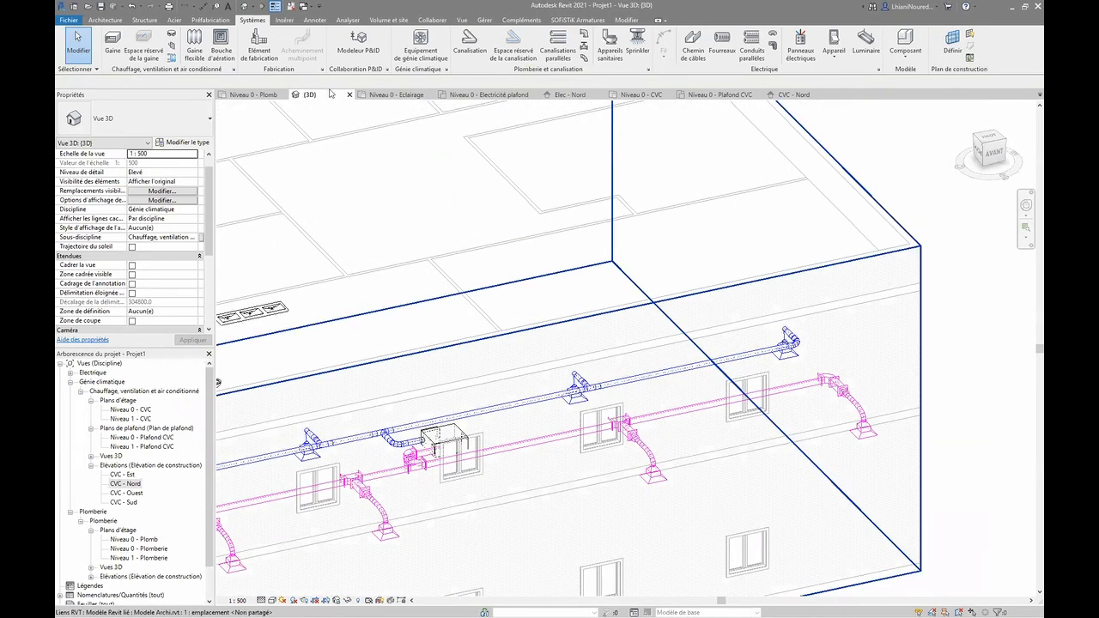
- Return to the Niveau 0 - Plafond CVC view and select the entire return duct system to review its type and extent
{"action": "left_click", "coordinate": [720, 94]}
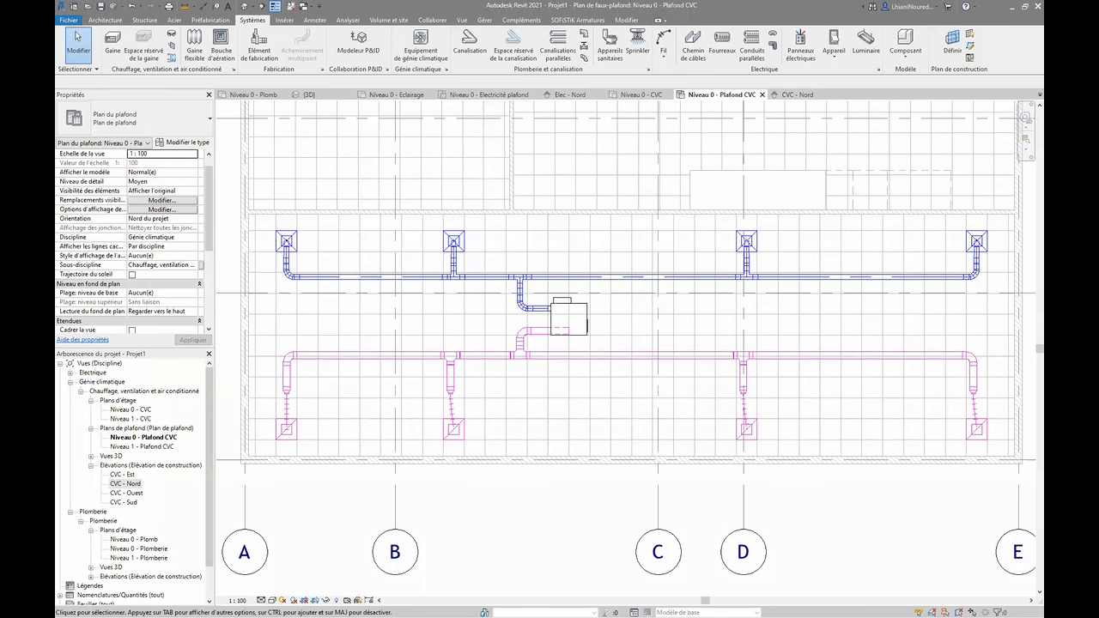
{"action": "scroll", "coordinate": [533, 360], "scroll_direction": "up", "scroll_amount": 3}
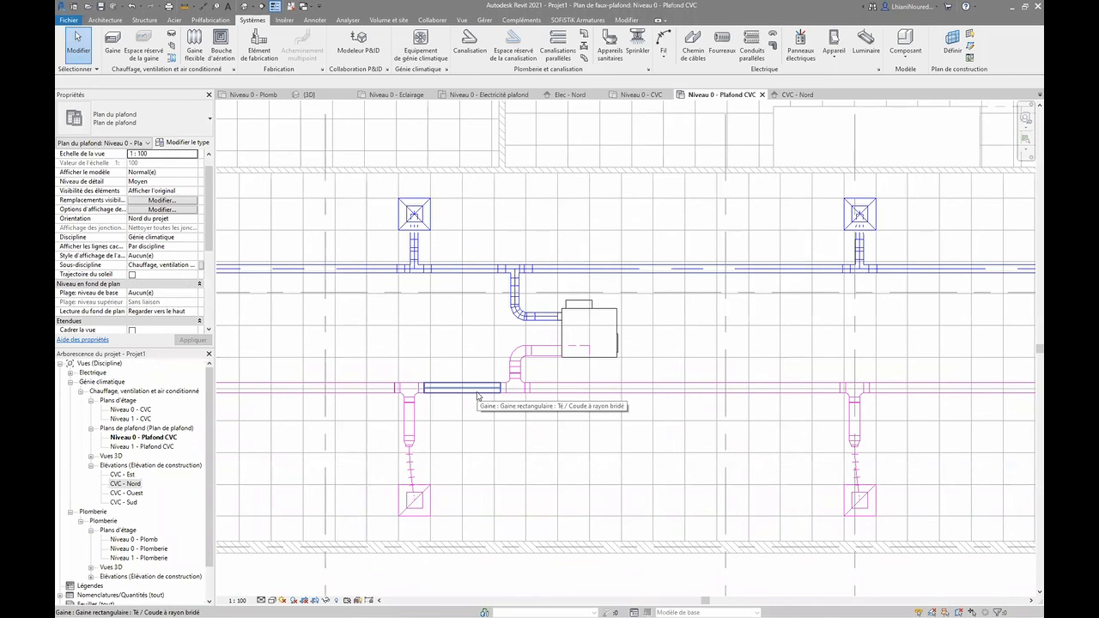
{"action": "key", "text": "Tab"}
{"action": "key", "text": "Tab"}
{"action": "key", "text": "Tab"}
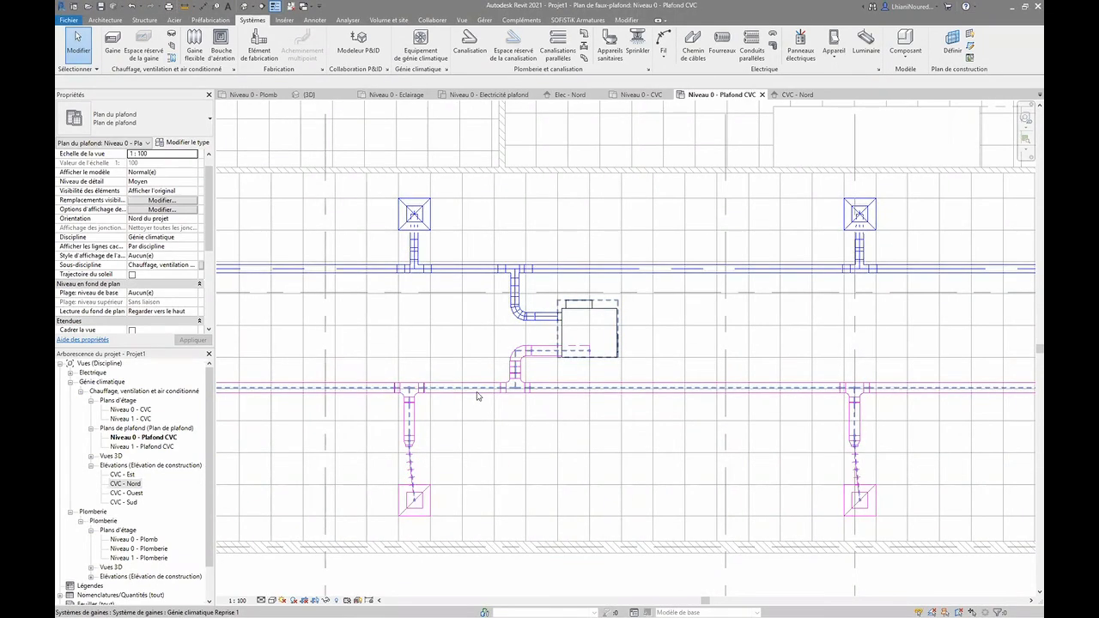
{"action": "left_click", "coordinate": [478, 395]}
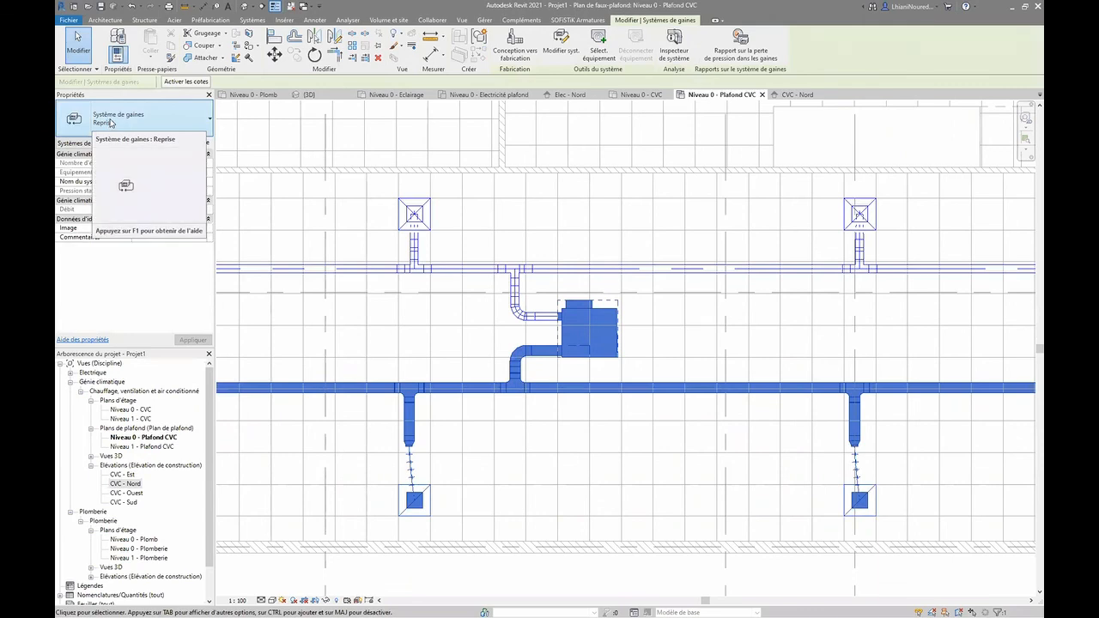
{"action": "scroll", "coordinate": [638, 300], "scroll_direction": "down", "scroll_amount": 5}
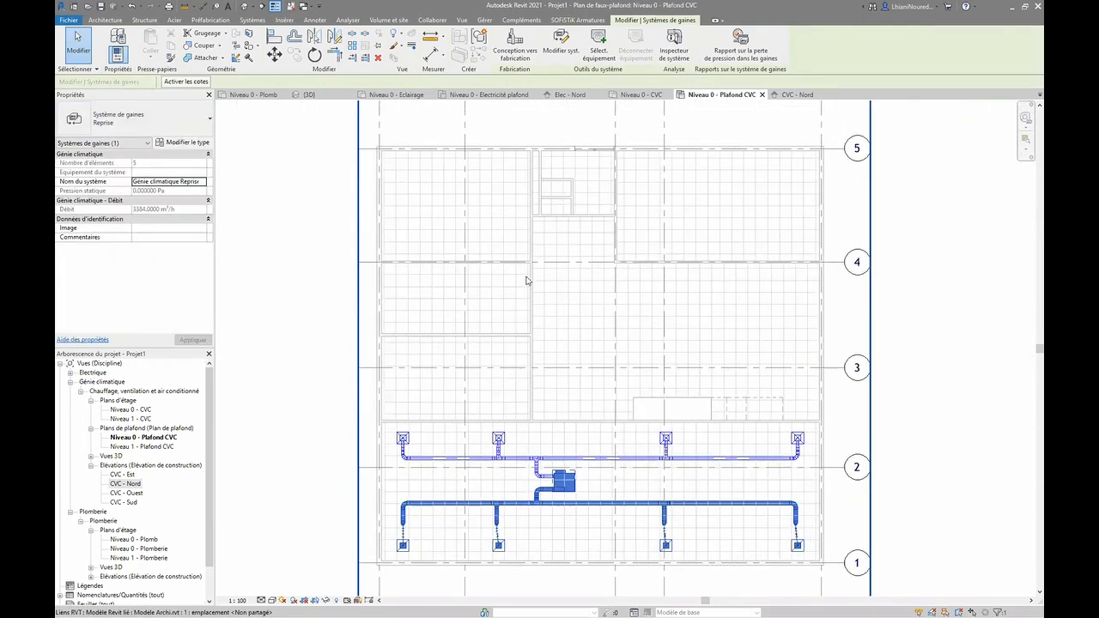
{"action": "middle_click_drag", "start_coordinate": [511, 415], "coordinate": [466, 326]}
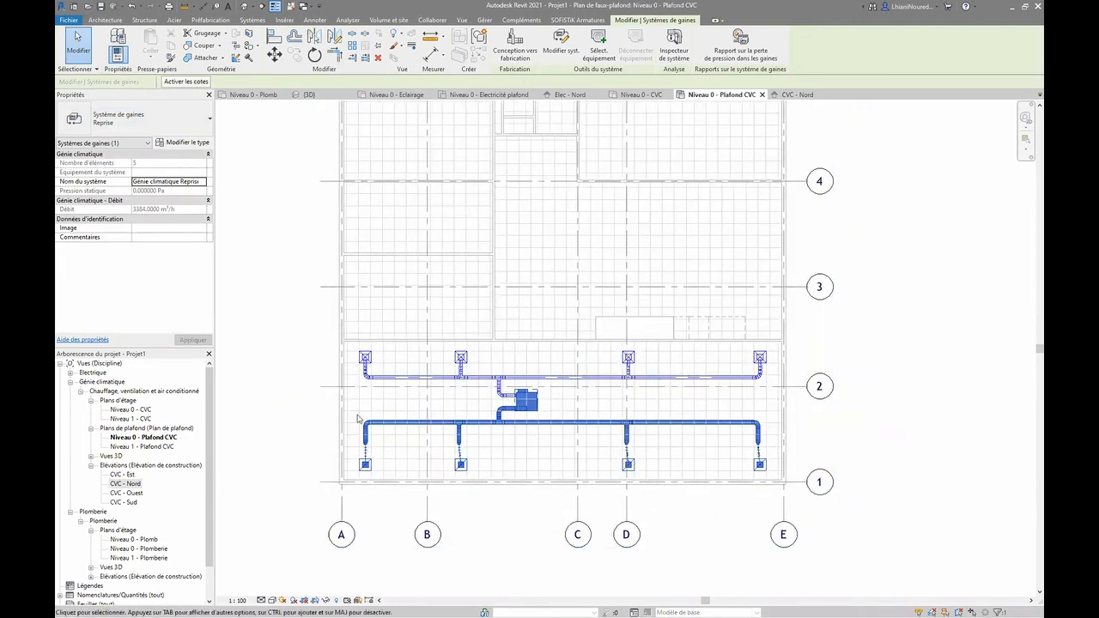
{"action": "scroll", "coordinate": [372, 474], "scroll_direction": "up", "scroll_amount": 2}
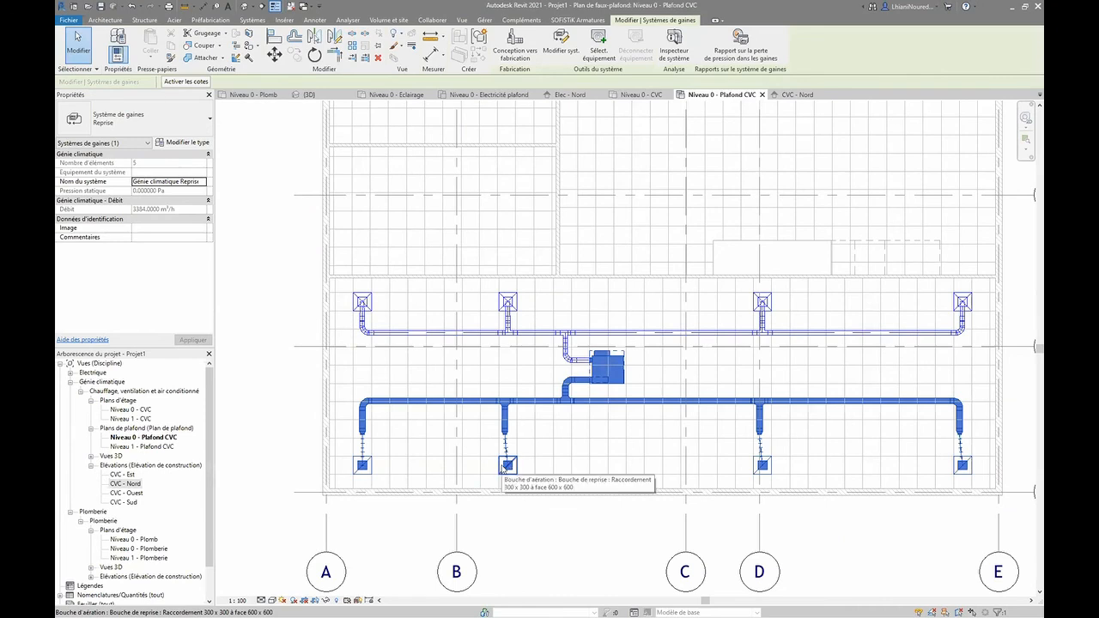
{"action": "left_click", "coordinate": [526, 441]}
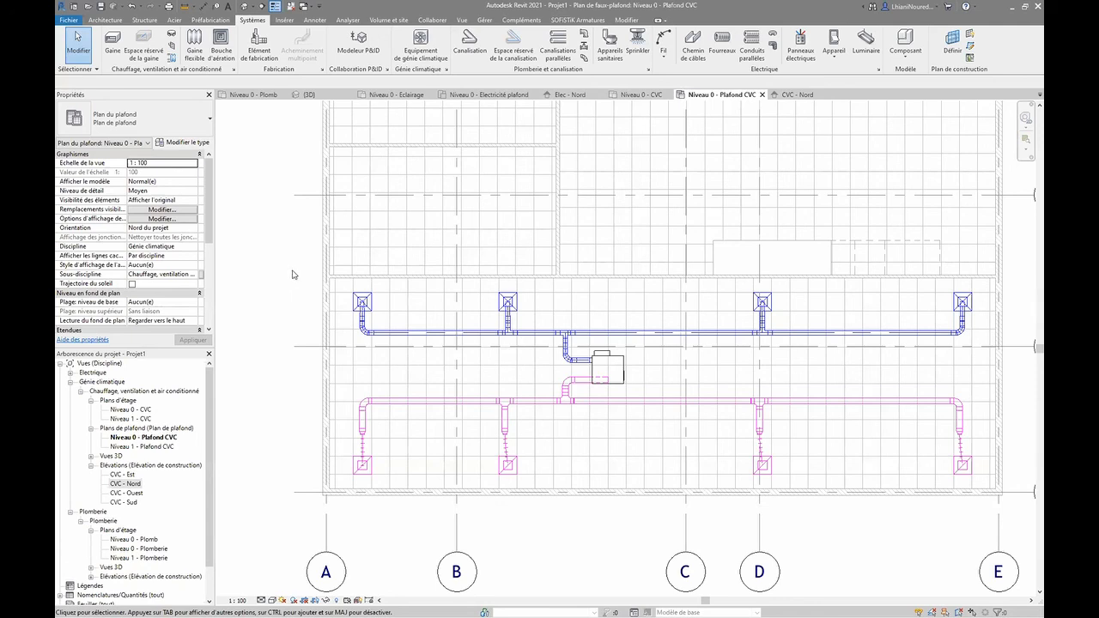
- Look over the ceiling plan, from the supply and return networks near gridline 2 to the rooms up to gridline 5
{"action": "scroll", "coordinate": [327, 313], "scroll_direction": "down", "scroll_amount": 2}
{"action": "middle_click_drag", "start_coordinate": [330, 316], "coordinate": [321, 542]}
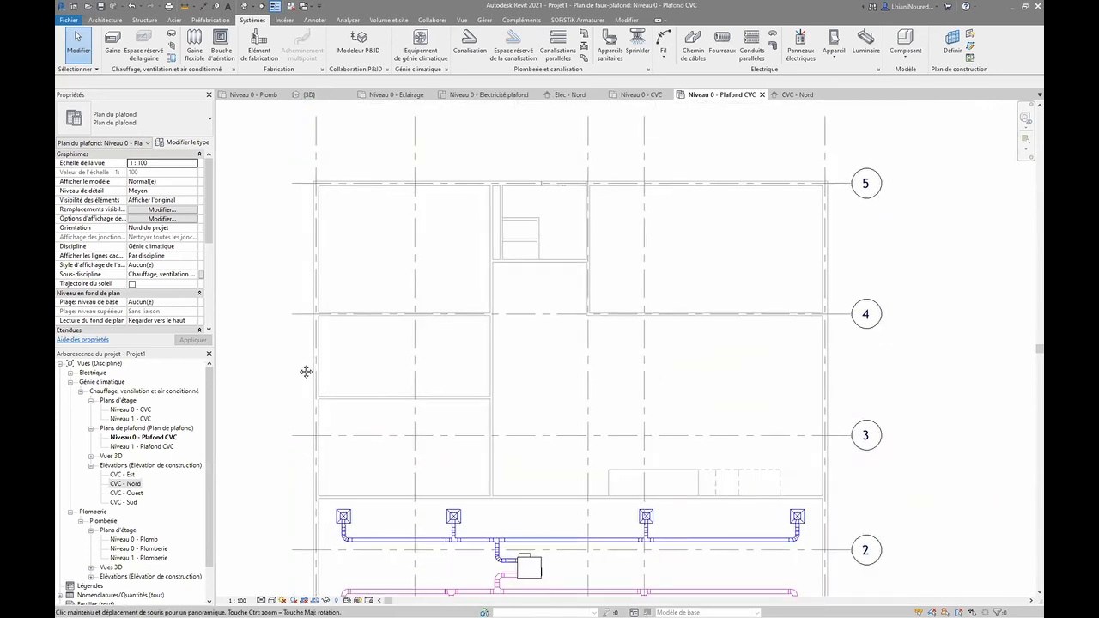
{"action": "scroll", "coordinate": [313, 361], "scroll_direction": "up", "scroll_amount": 2}
{"action": "middle_click_drag", "start_coordinate": [361, 429], "coordinate": [331, 338]}
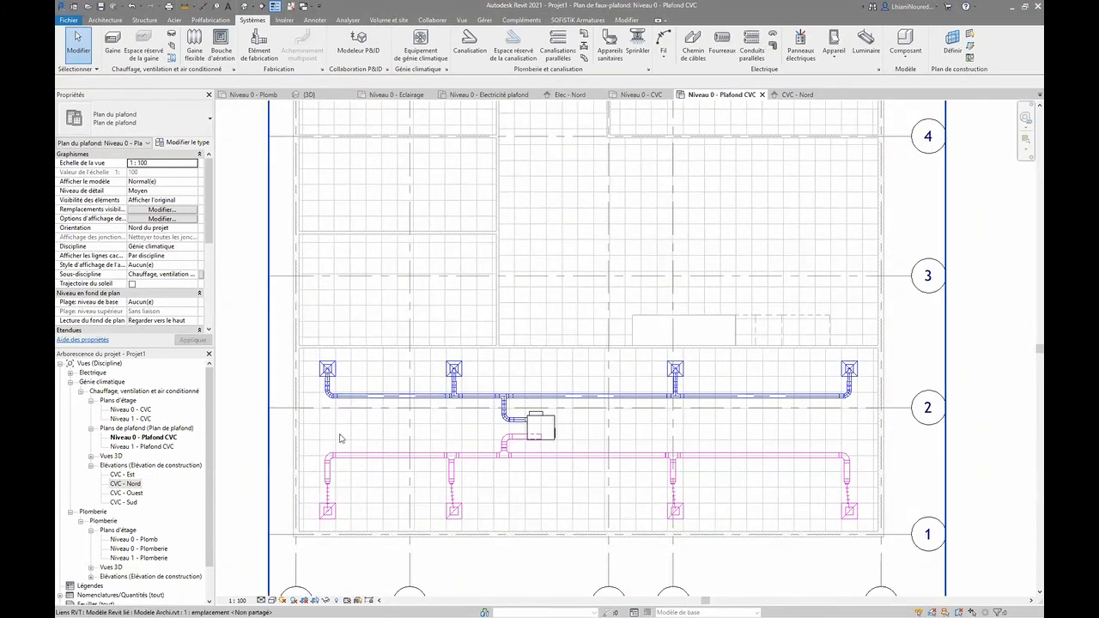
{"action": "scroll", "coordinate": [333, 512], "scroll_direction": "up", "scroll_amount": 1}
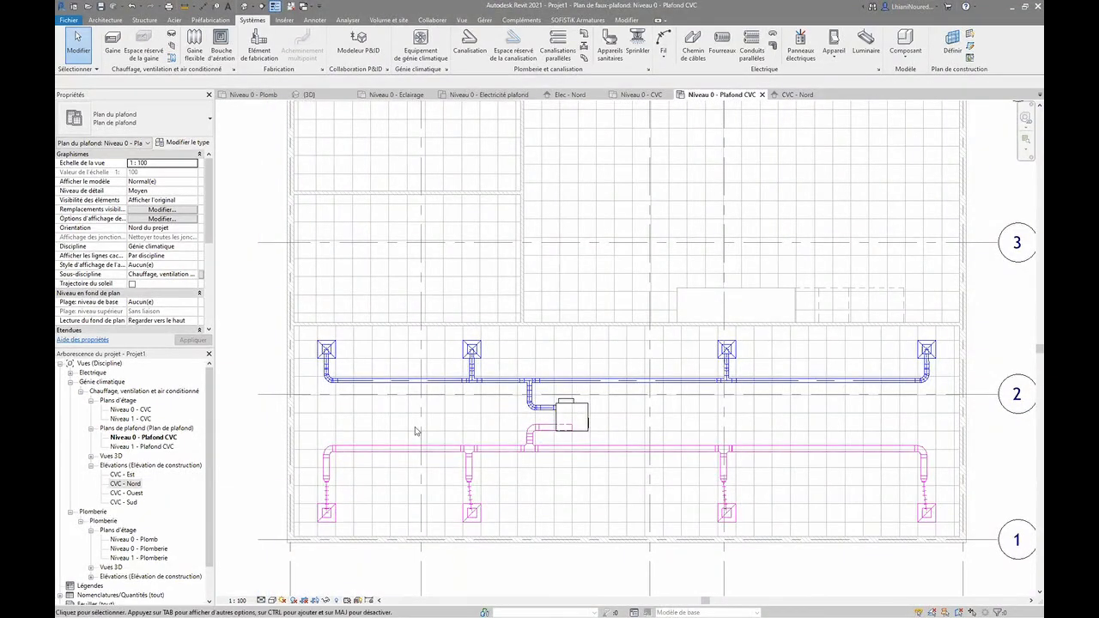
{"action": "scroll", "coordinate": [442, 388], "scroll_direction": "down", "scroll_amount": 1}
{"action": "middle_click_drag", "start_coordinate": [444, 391], "coordinate": [495, 432]}
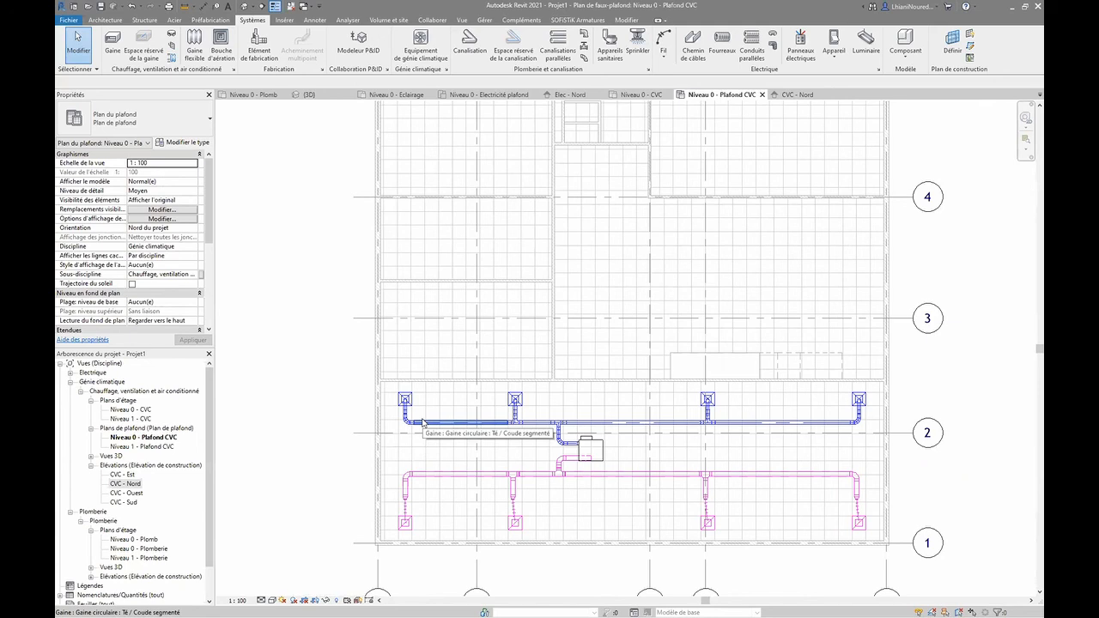
{"action": "middle_click_drag", "start_coordinate": [295, 265], "coordinate": [296, 481]}
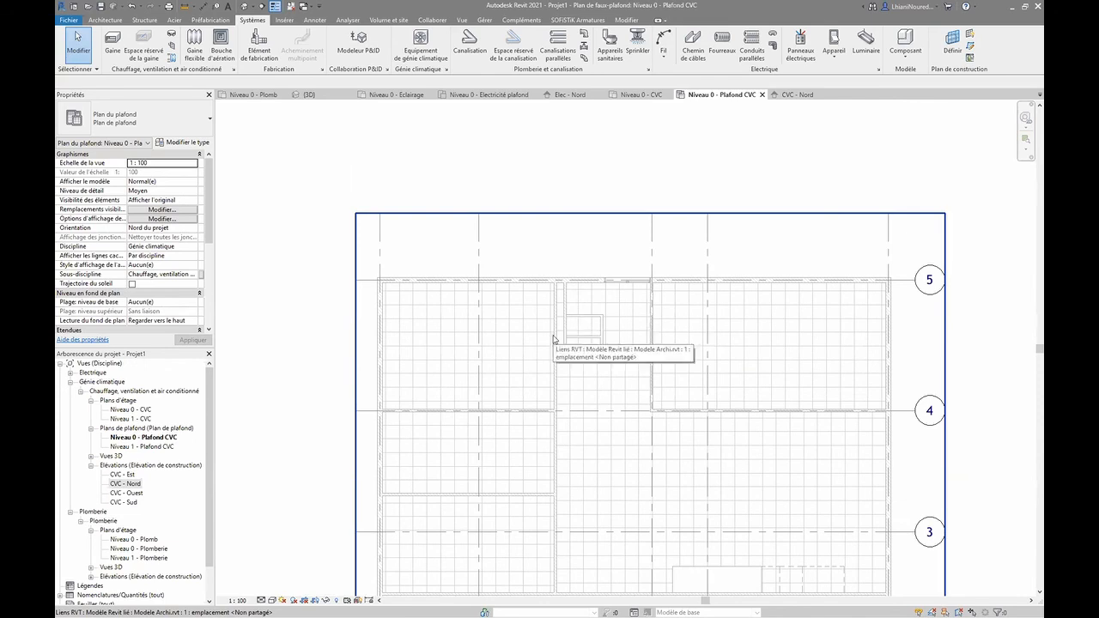
{"action": "middle_click_drag", "start_coordinate": [345, 377], "coordinate": [310, 279]}
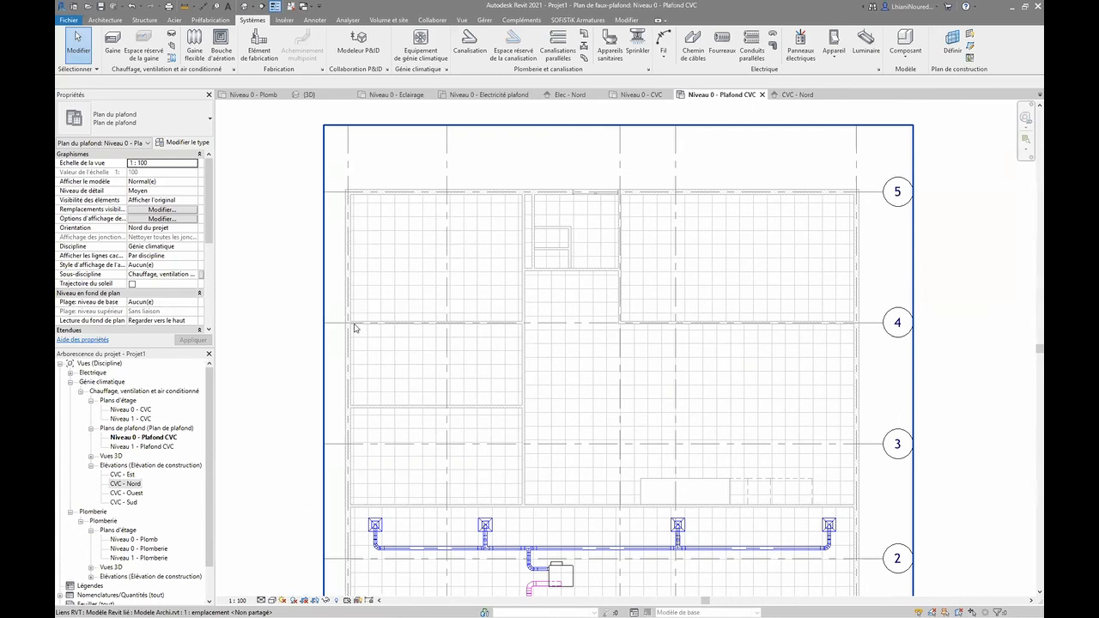
{"action": "middle_click_drag", "start_coordinate": [540, 388], "coordinate": [529, 346]}
{"action": "scroll", "coordinate": [504, 319], "scroll_direction": "down", "scroll_amount": 1}
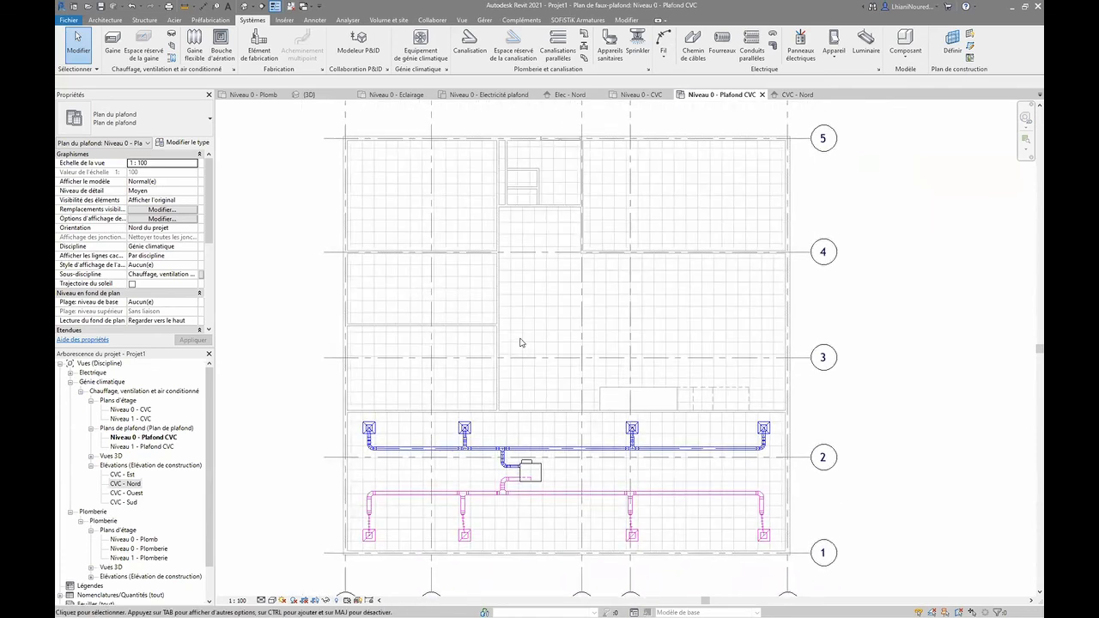